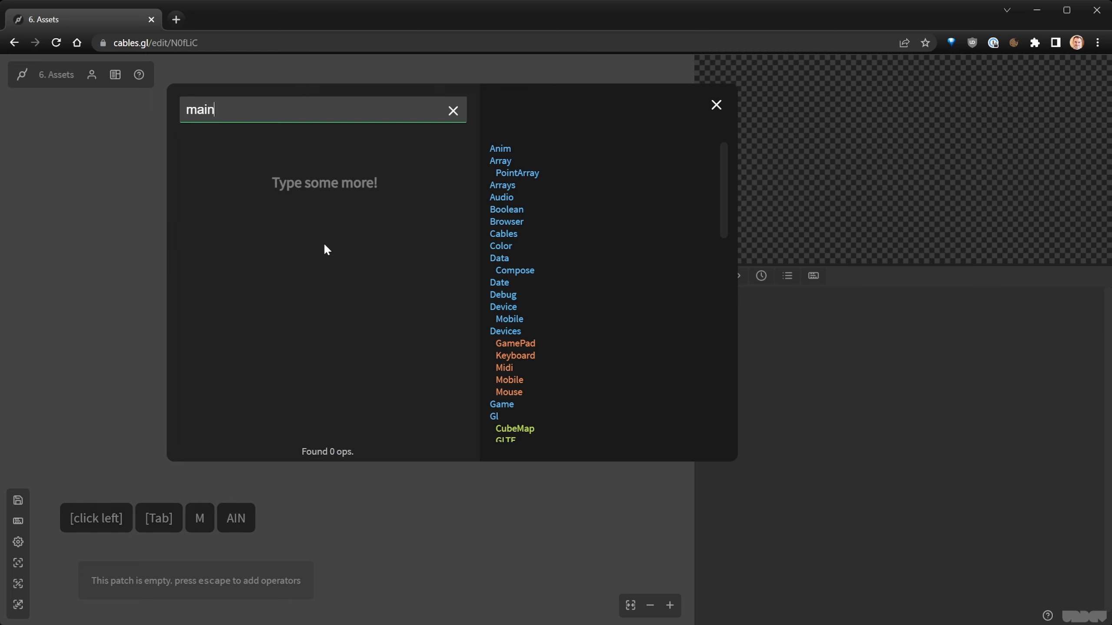
Add a MainLoop op to the empty patch and place it in the upper middle of the canvas.
key(Return)
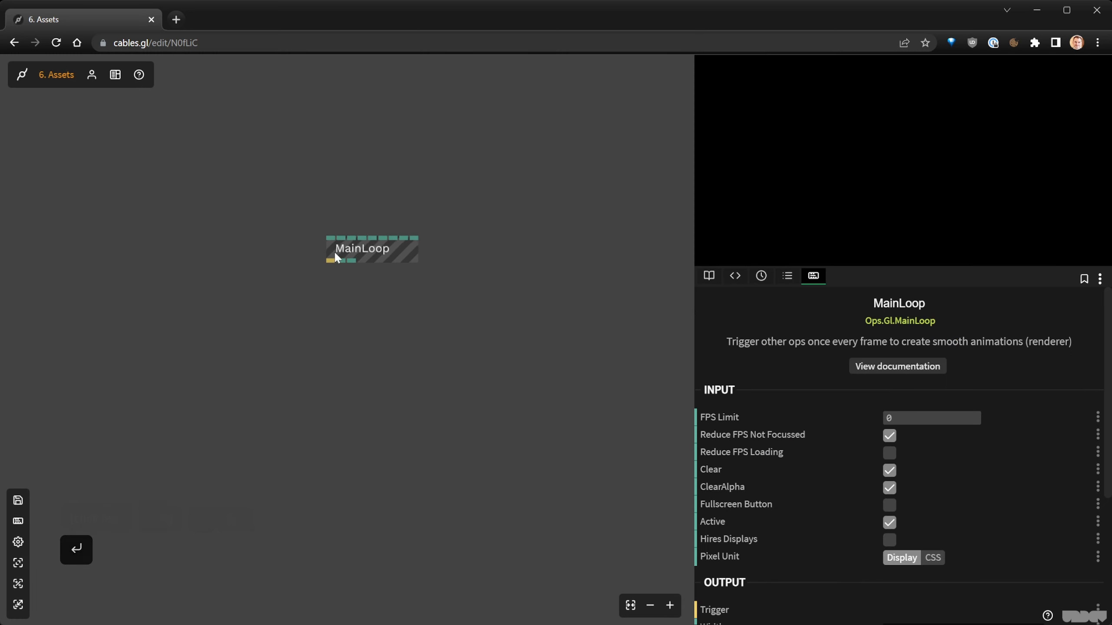
drag(376, 258, 354, 202)
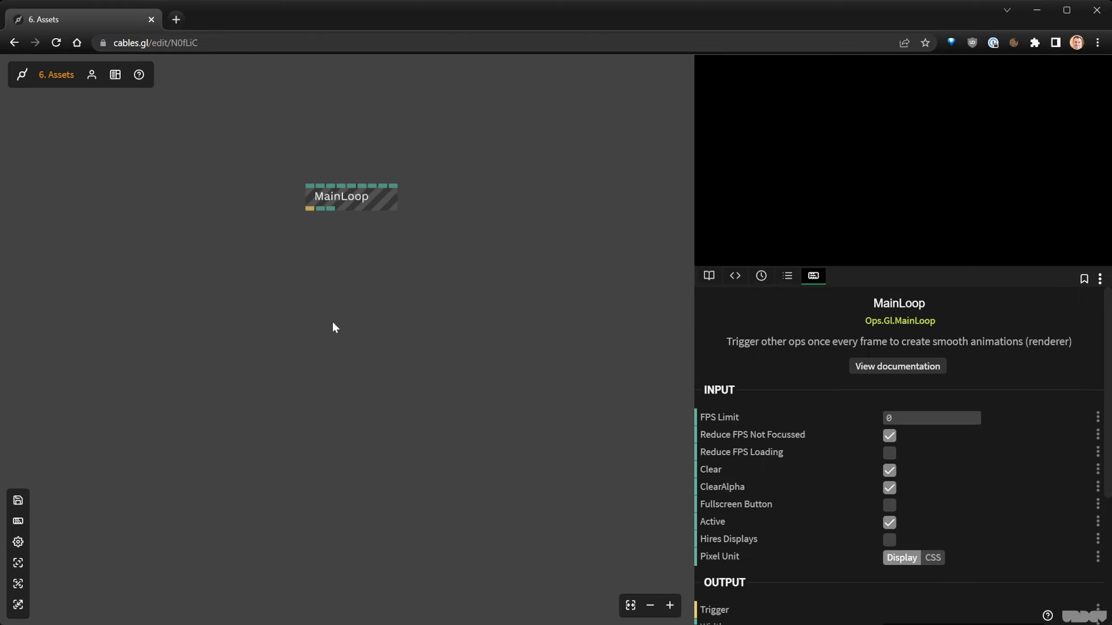
drag(357, 208, 378, 207)
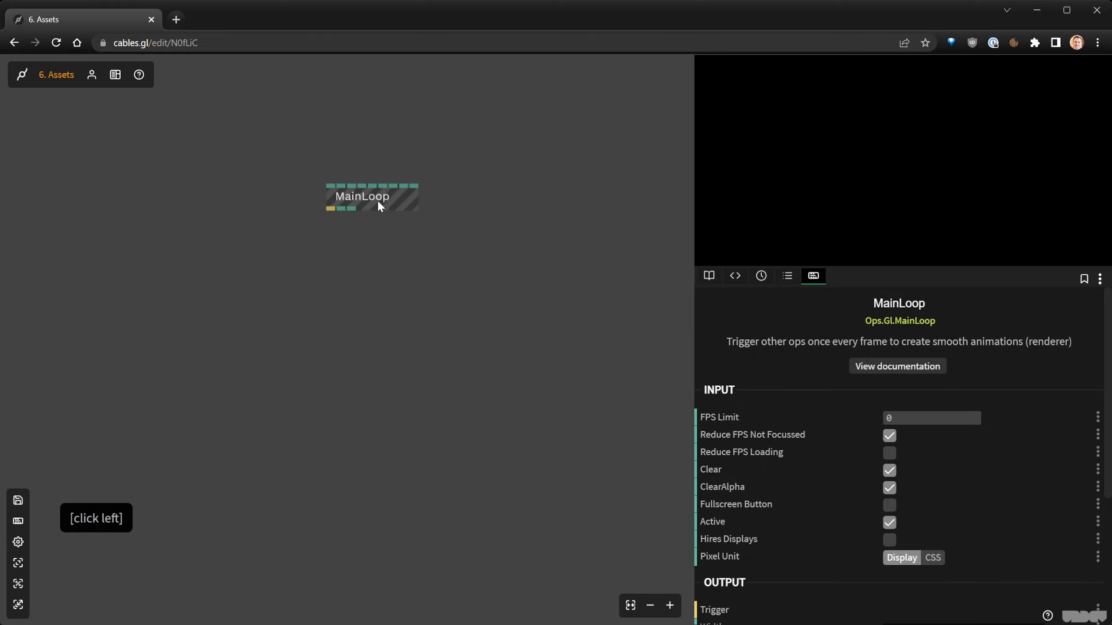
click(359, 334)
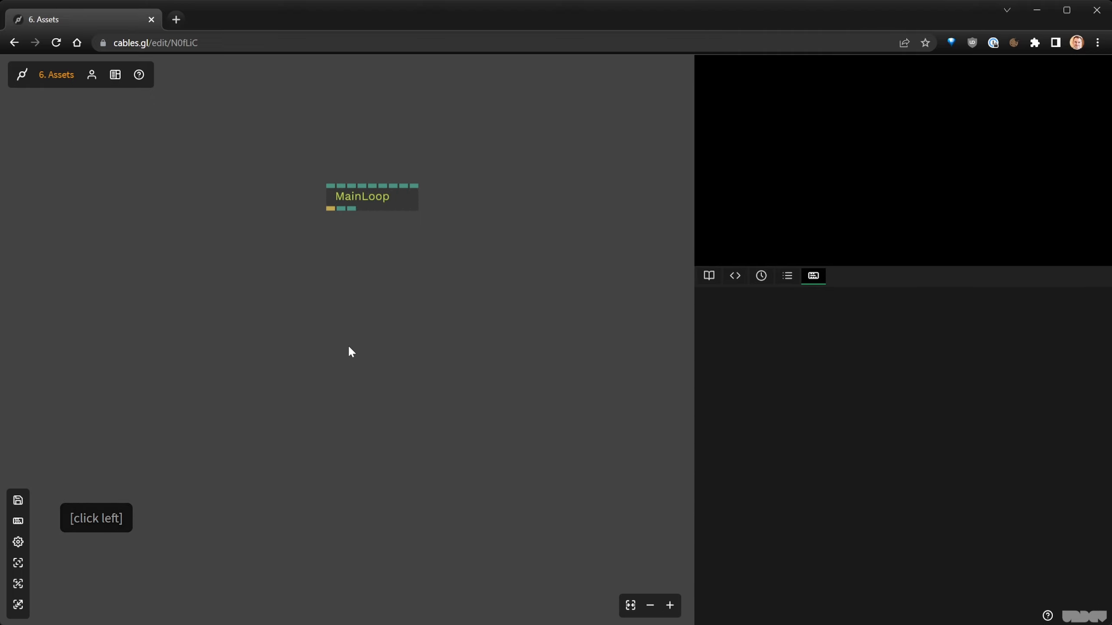
Add a Sequence op below MainLoop and connect MainLoop's Trigger output to the Sequence's Exe input.
key(Tab)
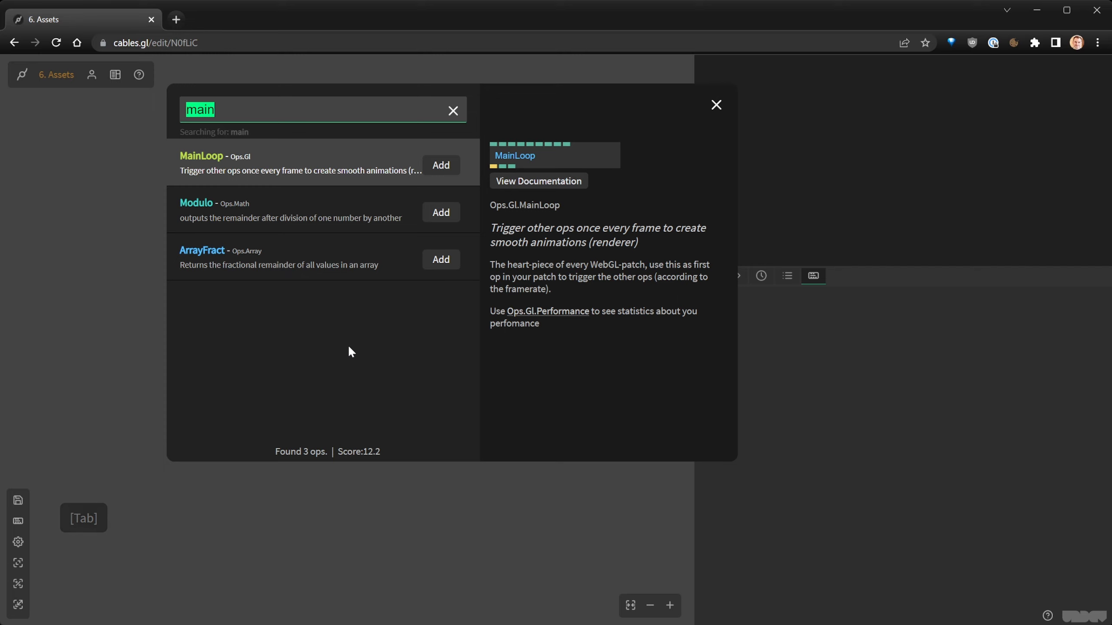
text(sequ)
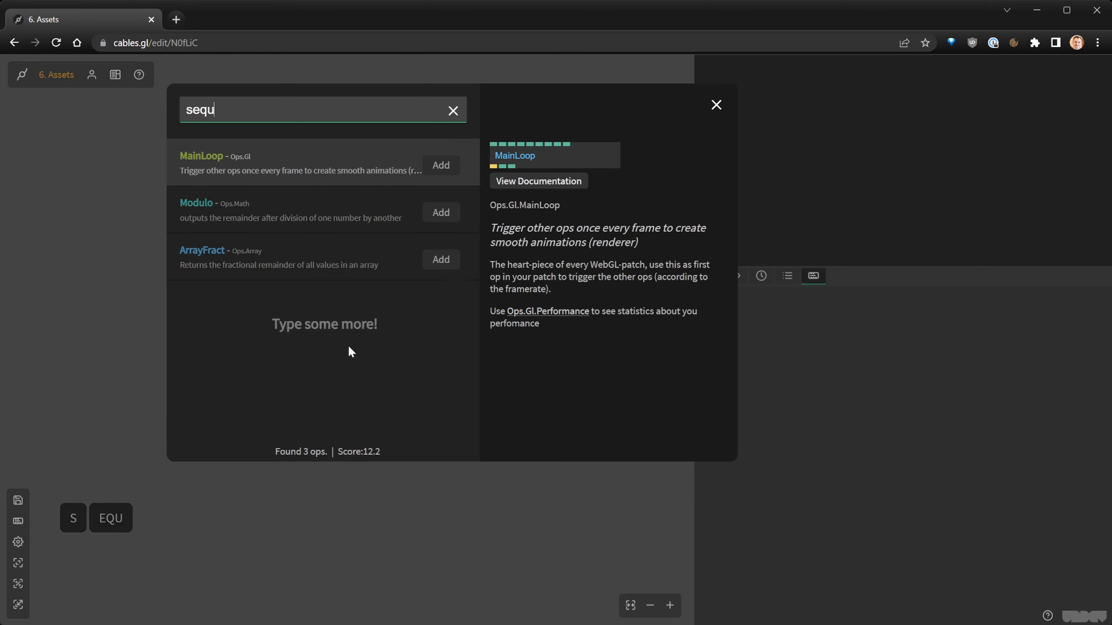
key(Return)
click(358, 348)
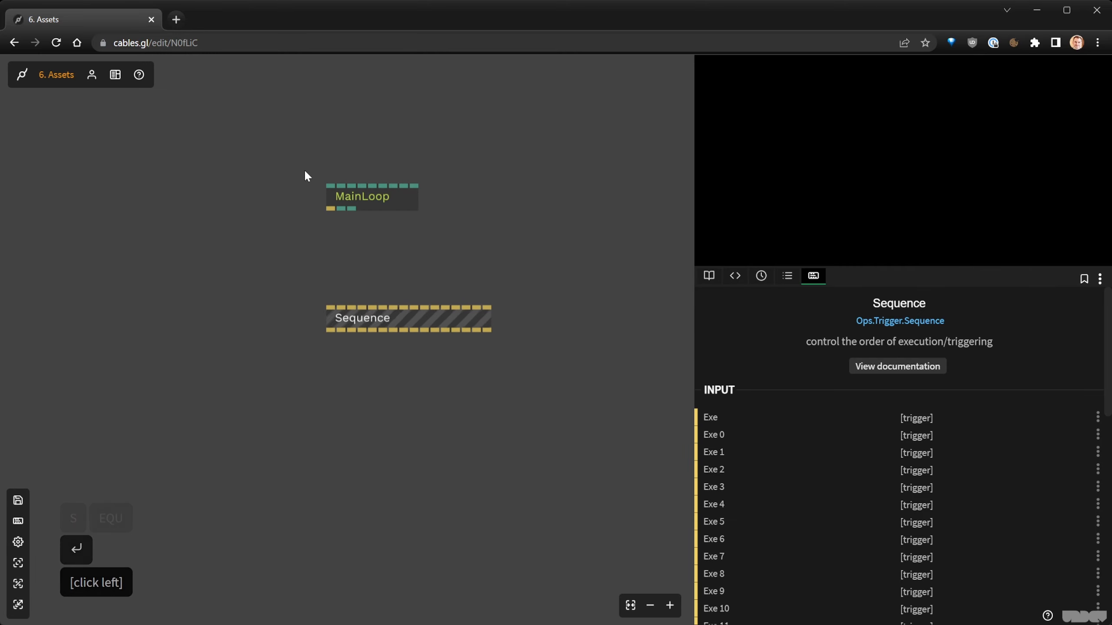
scroll(305, 175, up, 2)
drag(344, 228, 351, 366)
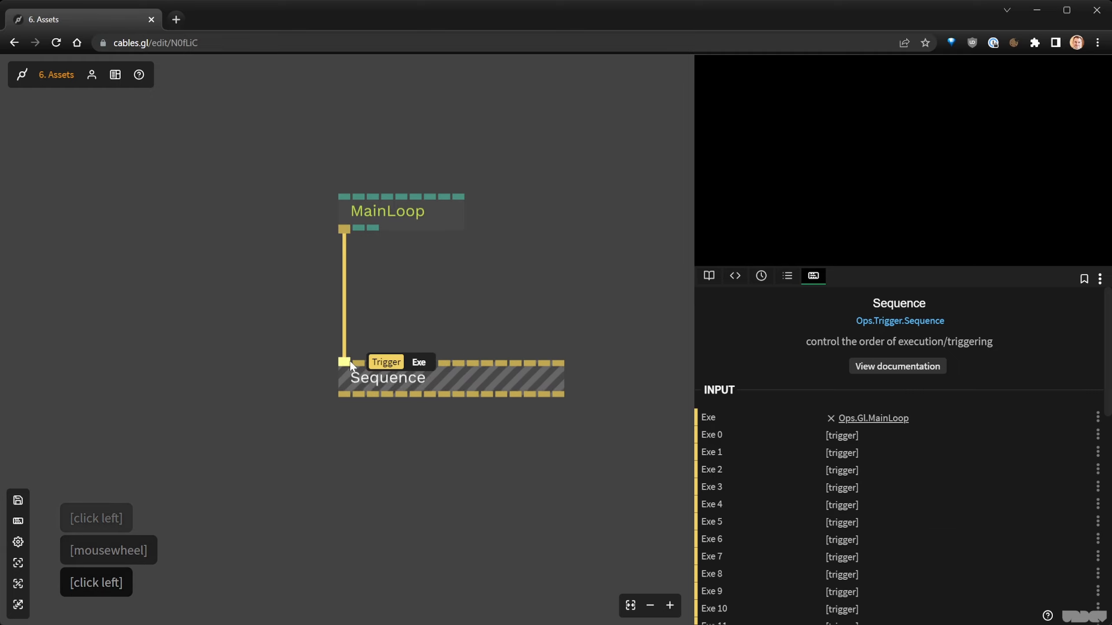
scroll(420, 328, down, 1)
drag(456, 300, 434, 158)
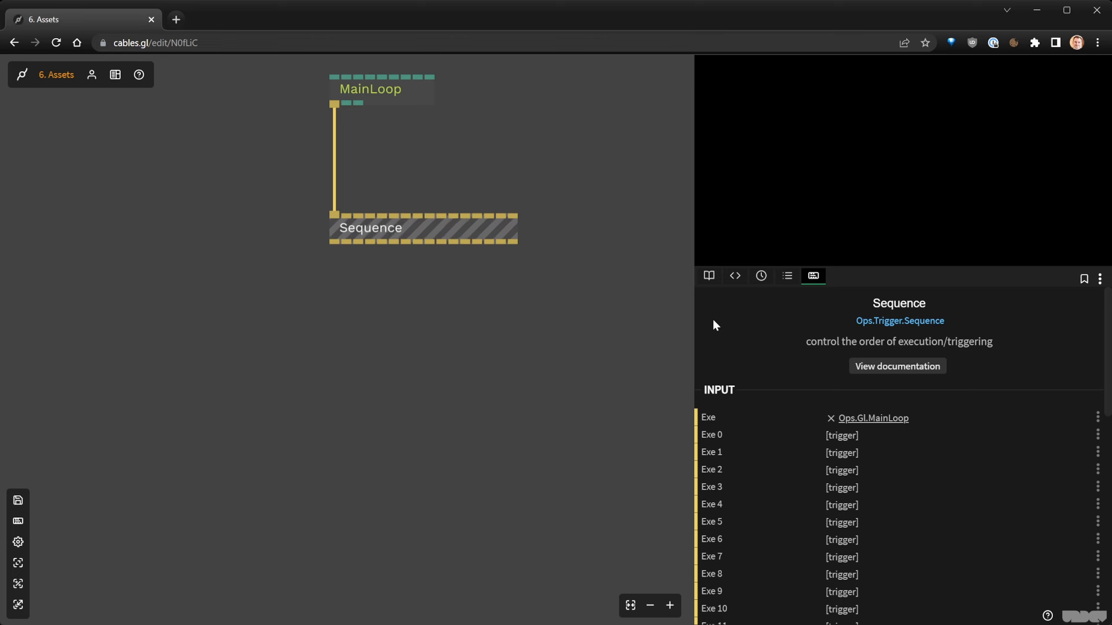
Add a Rectangle op linked to the Sequence's first trigger output and place it well below the Sequence.
drag(334, 242, 336, 397)
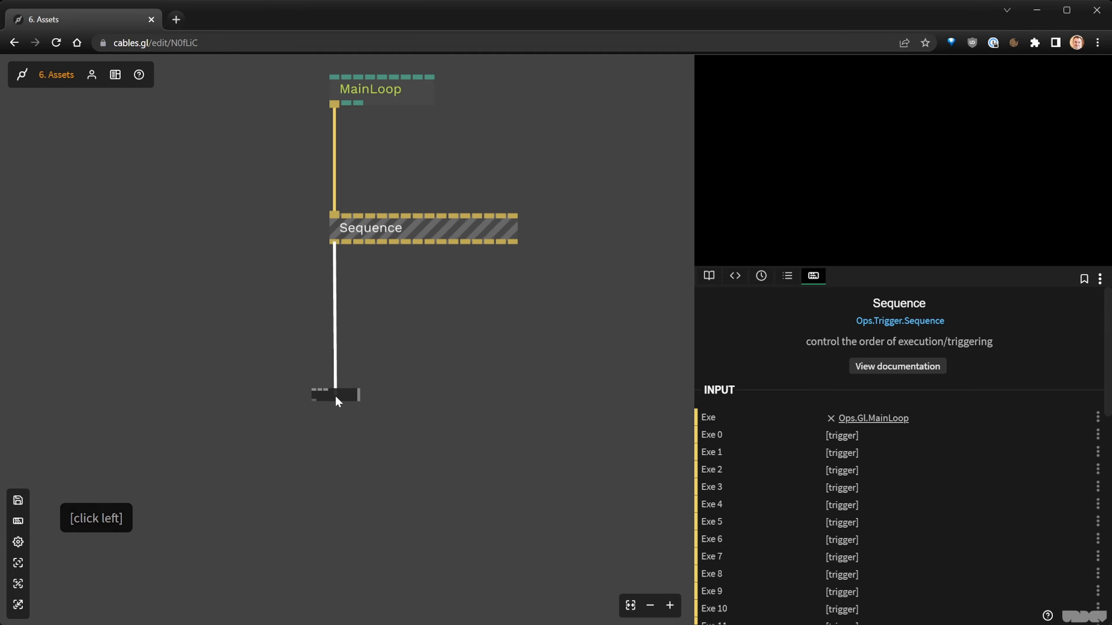
text(re)
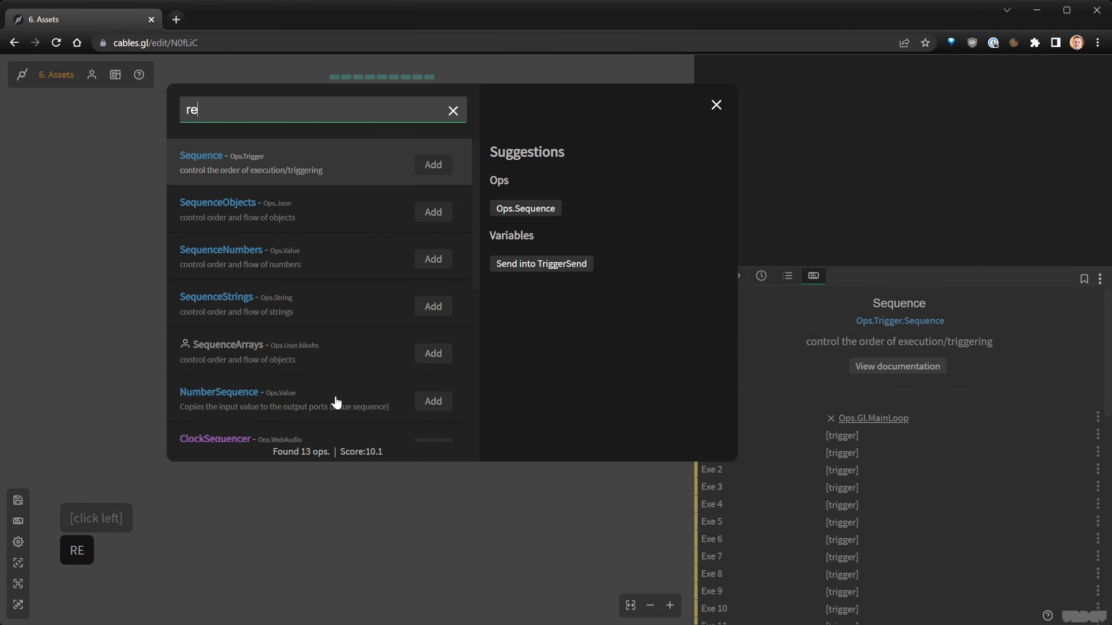
text(ct)
key(Return)
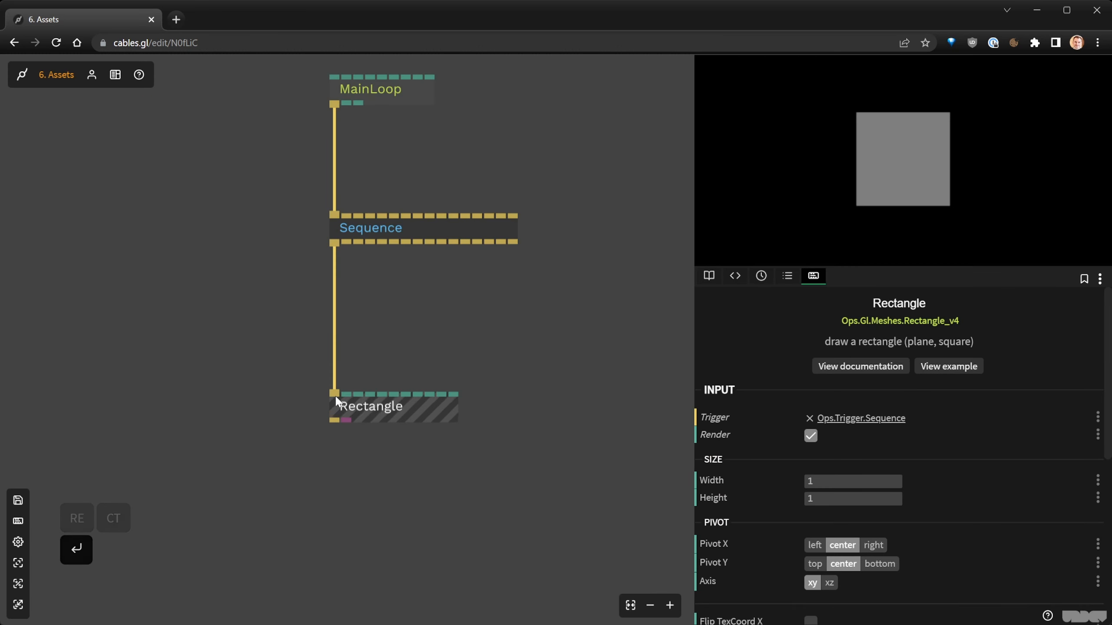
drag(373, 411, 376, 506)
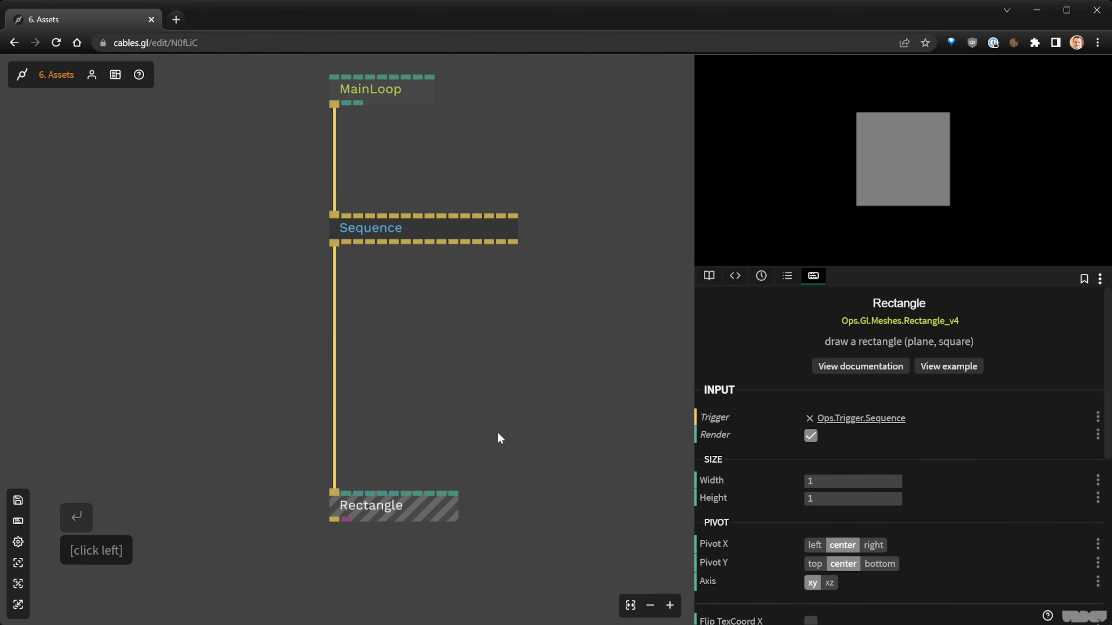
Add a BasicMaterial op and insert it into the connection between Sequence and Rectangle.
click(409, 376)
key(Tab)
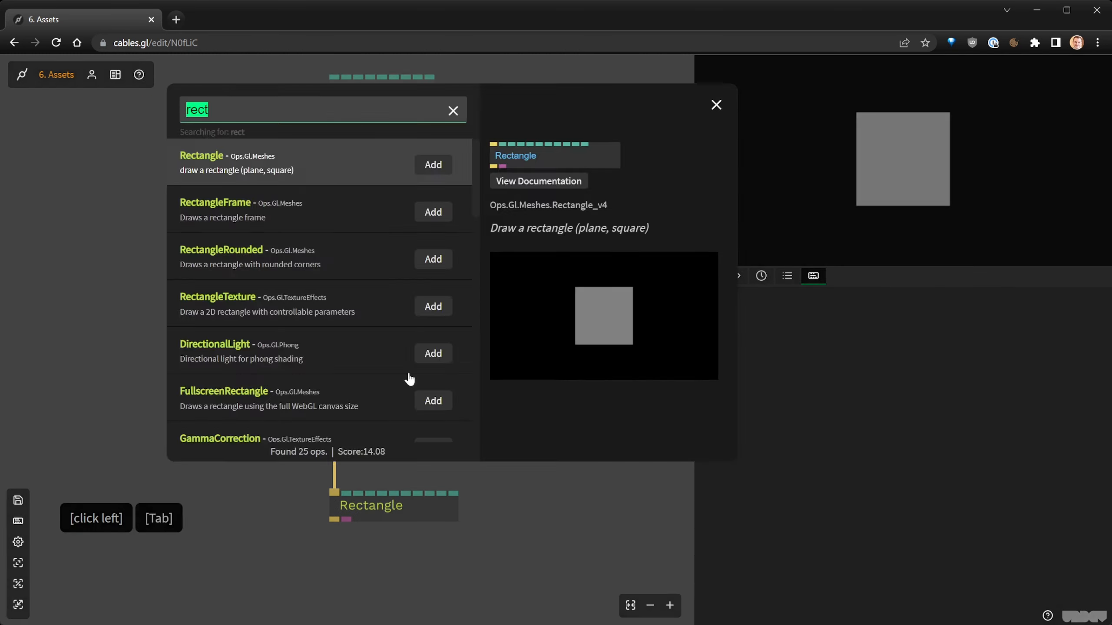
text(basic)
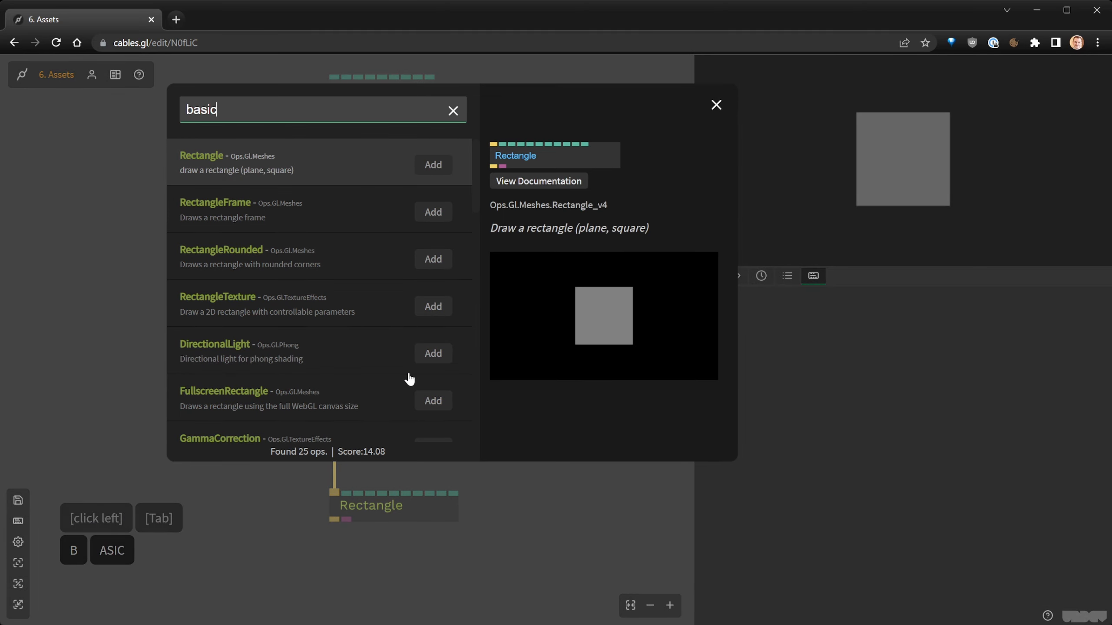
key(Return)
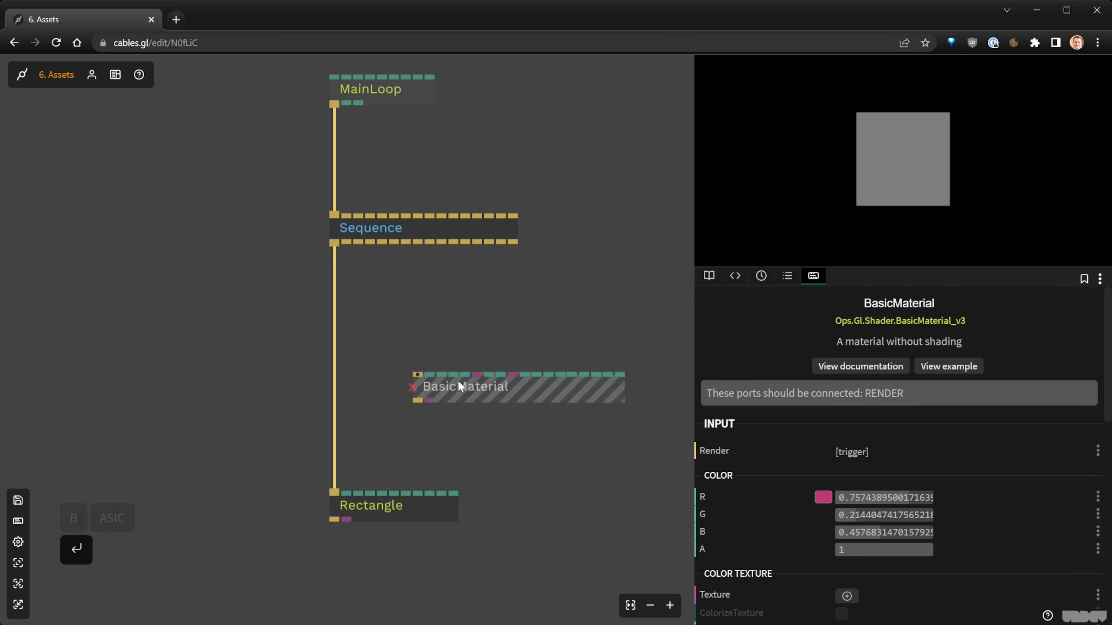
drag(457, 378, 338, 379)
click(384, 397)
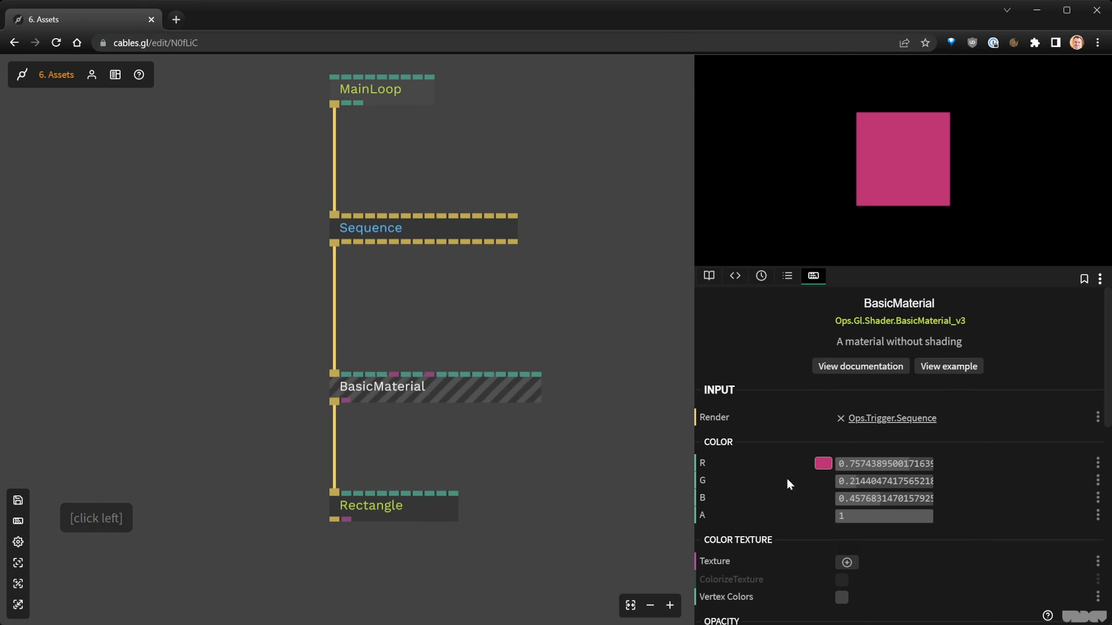
scroll(786, 477, down, 1)
scroll(786, 473, down, 1)
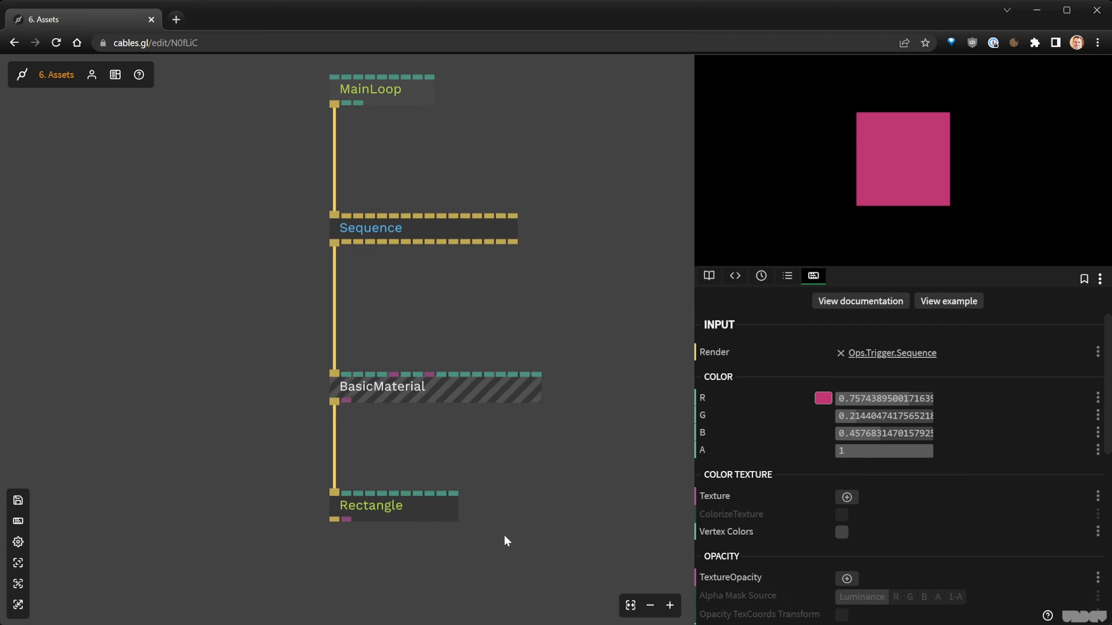
Move the BasicMaterial and Rectangle ops together further down to make room beneath the Sequence.
drag(576, 473, 507, 437)
scroll(481, 490, down, 3)
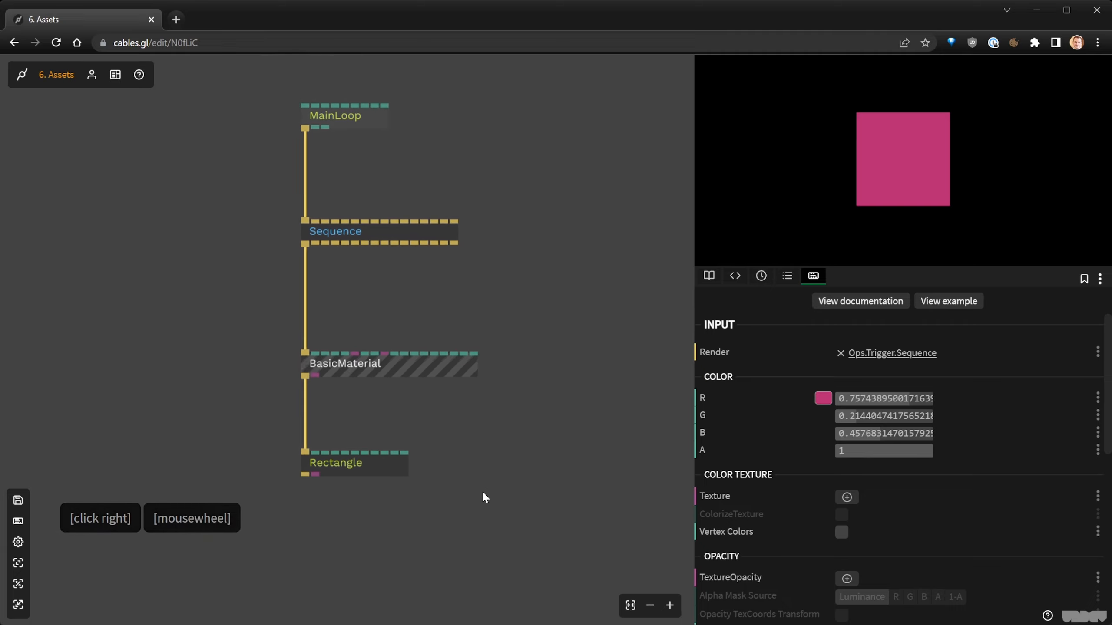
drag(487, 535, 375, 368)
drag(375, 369, 378, 435)
click(360, 331)
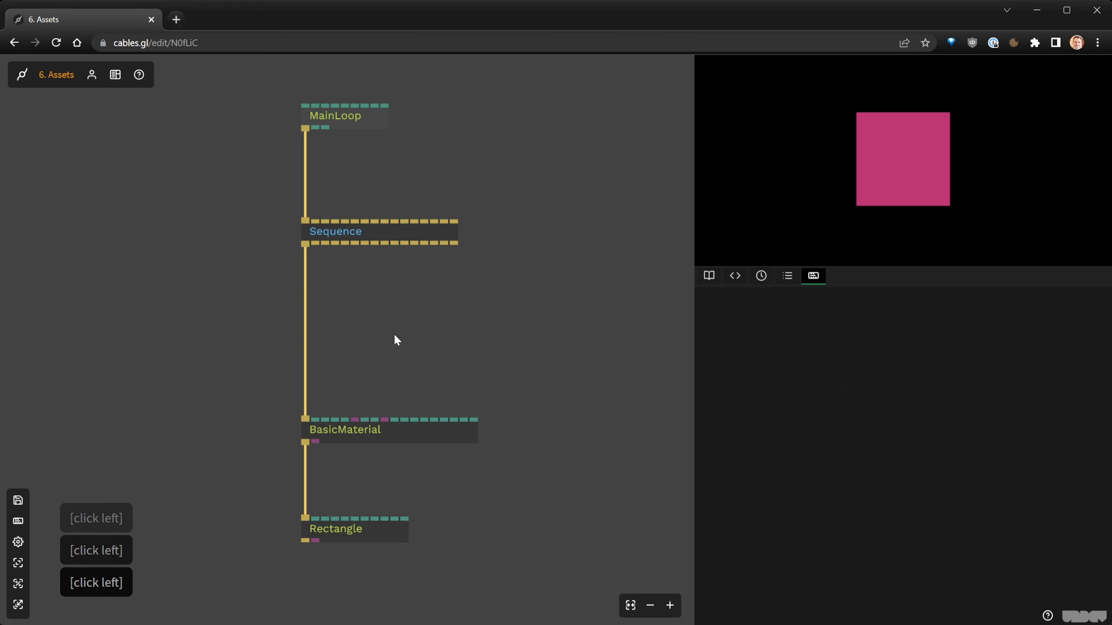
Create a Texture op for BasicMaterial's color Texture input and place it just above the material.
click(384, 428)
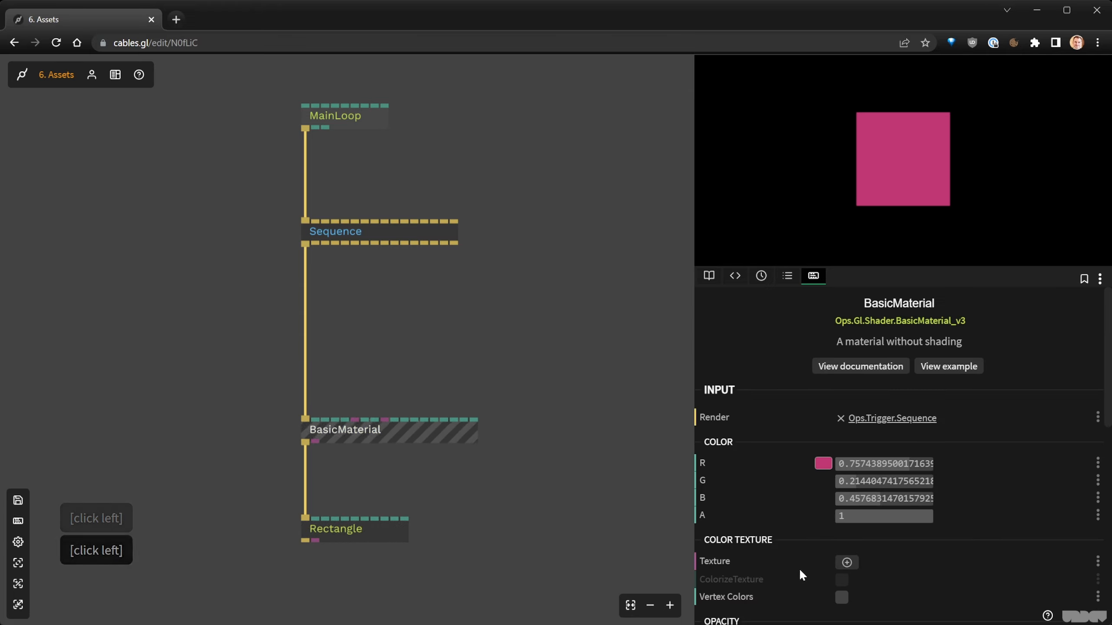
click(846, 563)
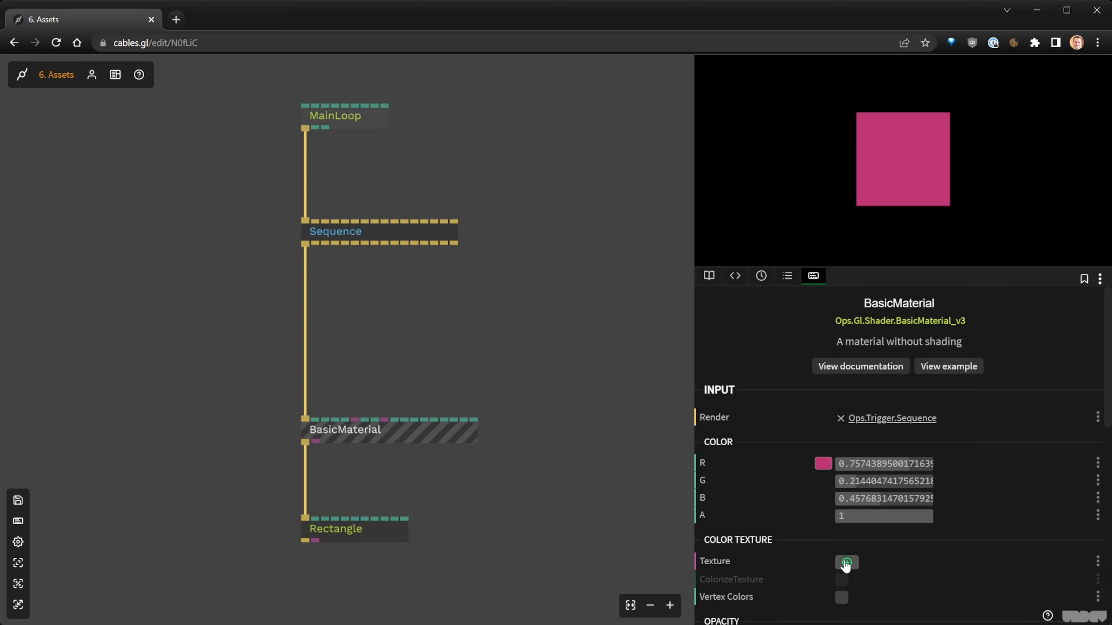
drag(343, 405, 393, 372)
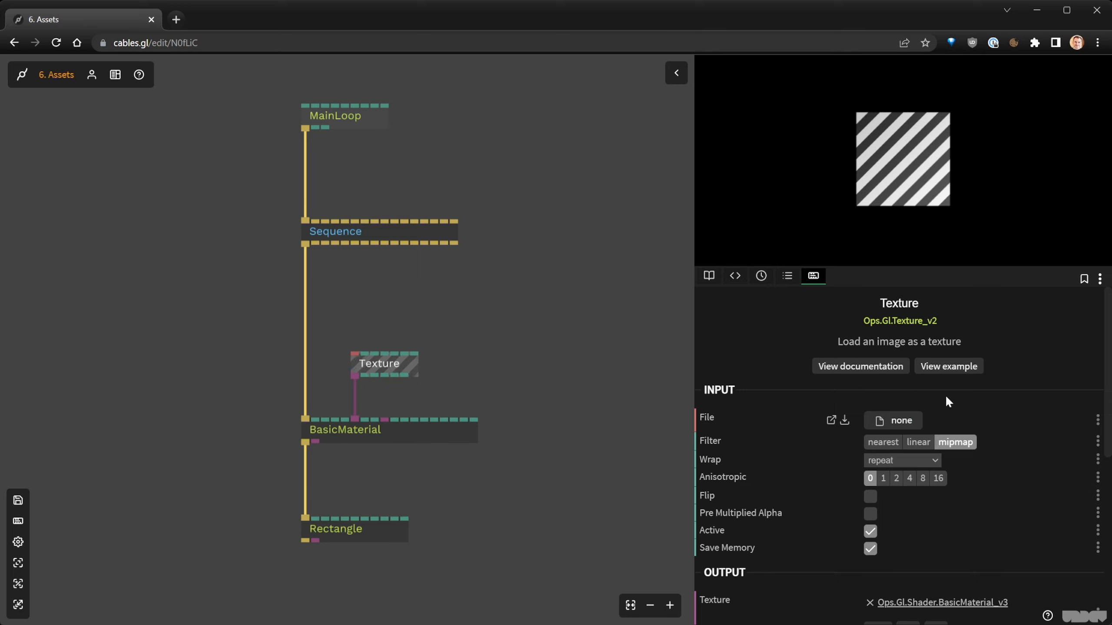
Open the file manager for the Texture's File input and examine the library's hdr, images and lut files.
click(892, 422)
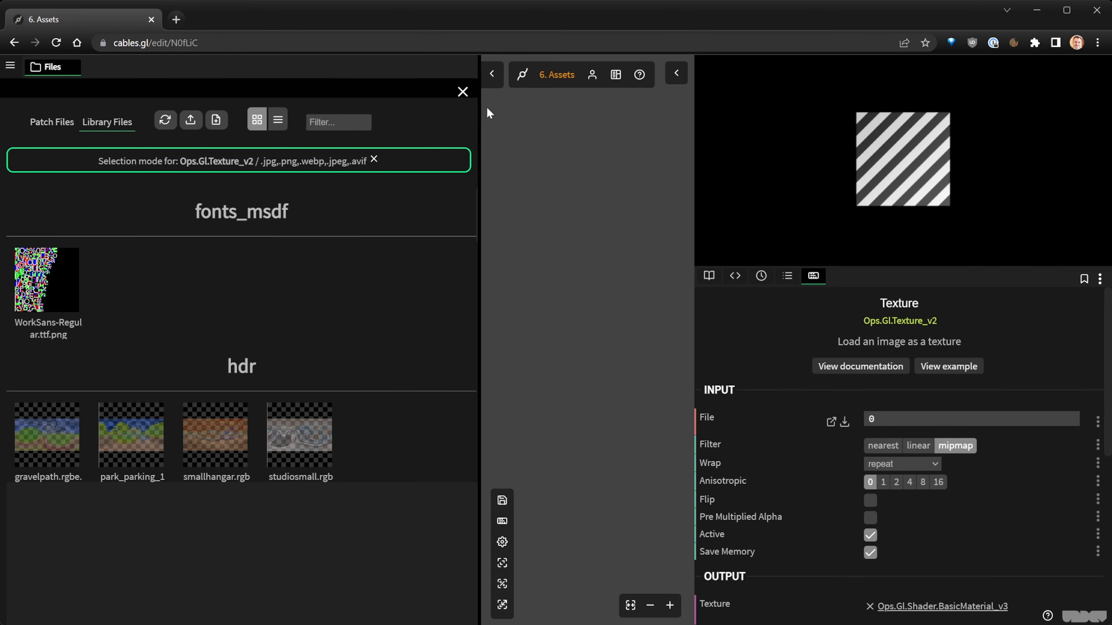
click(490, 74)
click(139, 76)
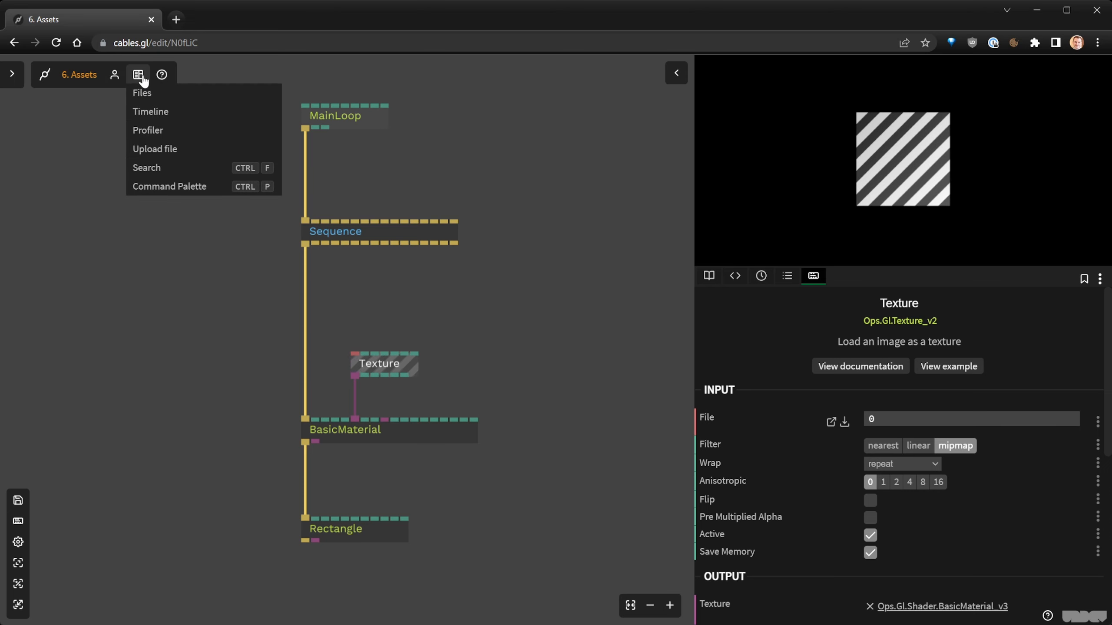
click(144, 94)
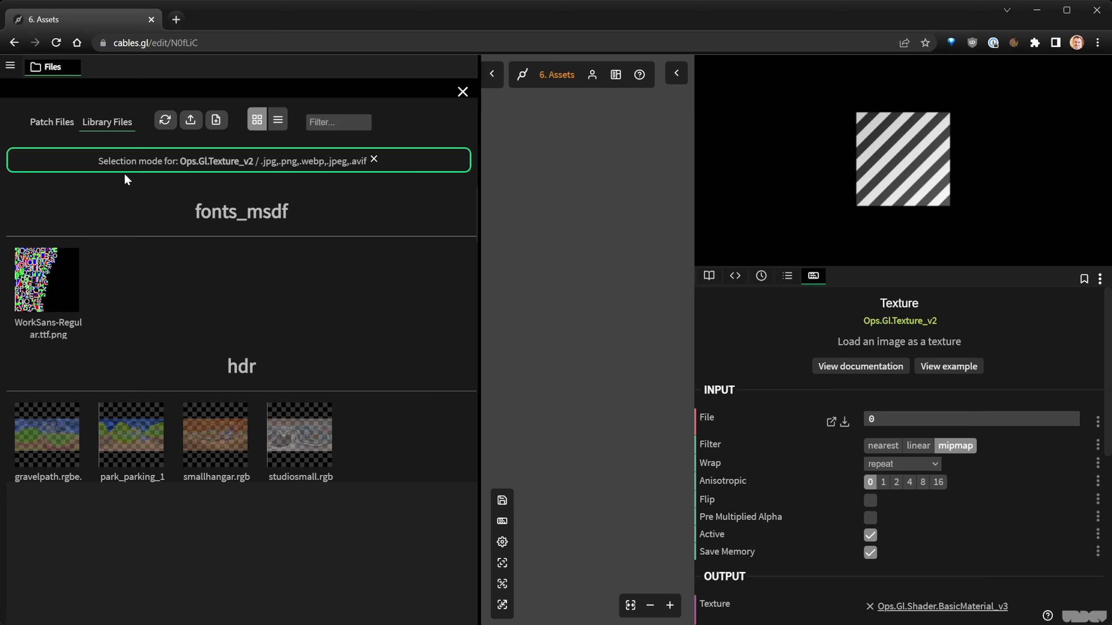
scroll(195, 280, down, 10)
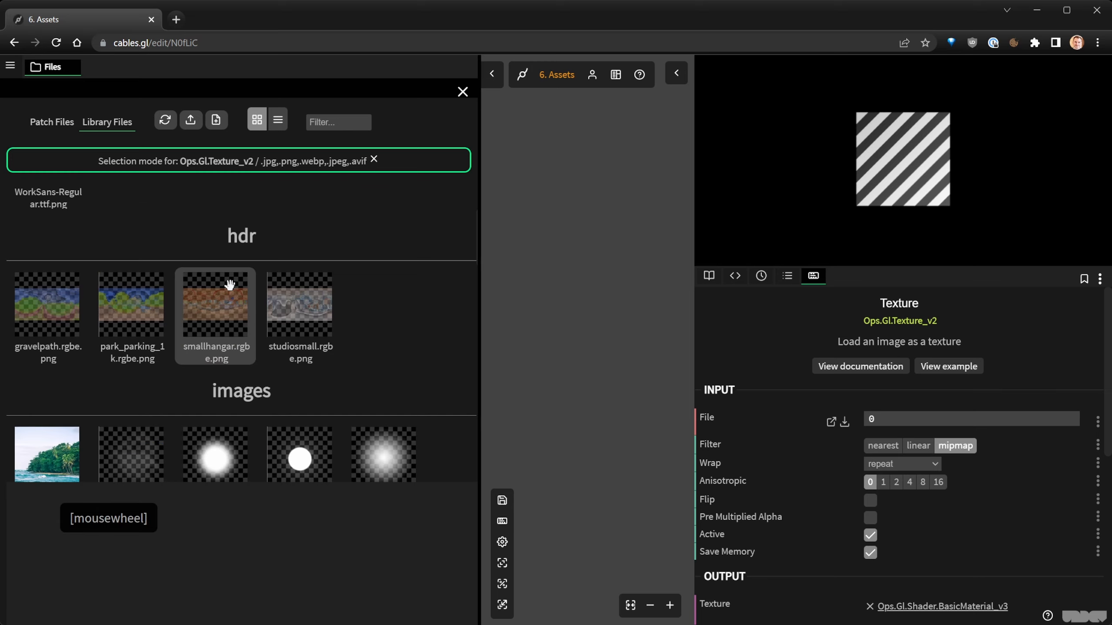
scroll(193, 258, down, 10)
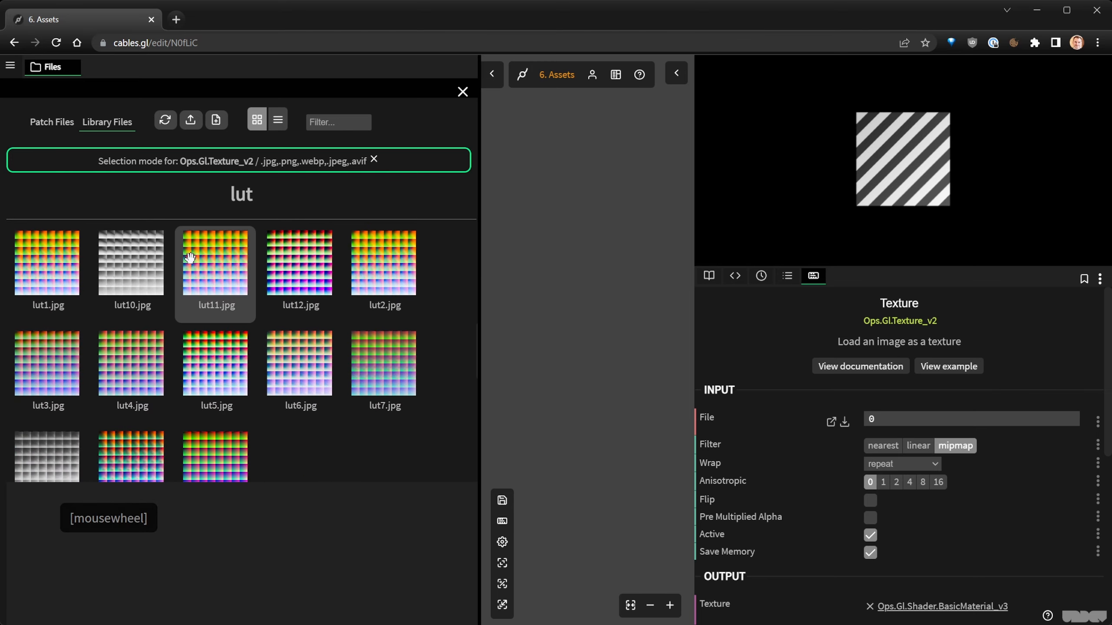
scroll(224, 348, up, 6)
scroll(224, 348, up, 8)
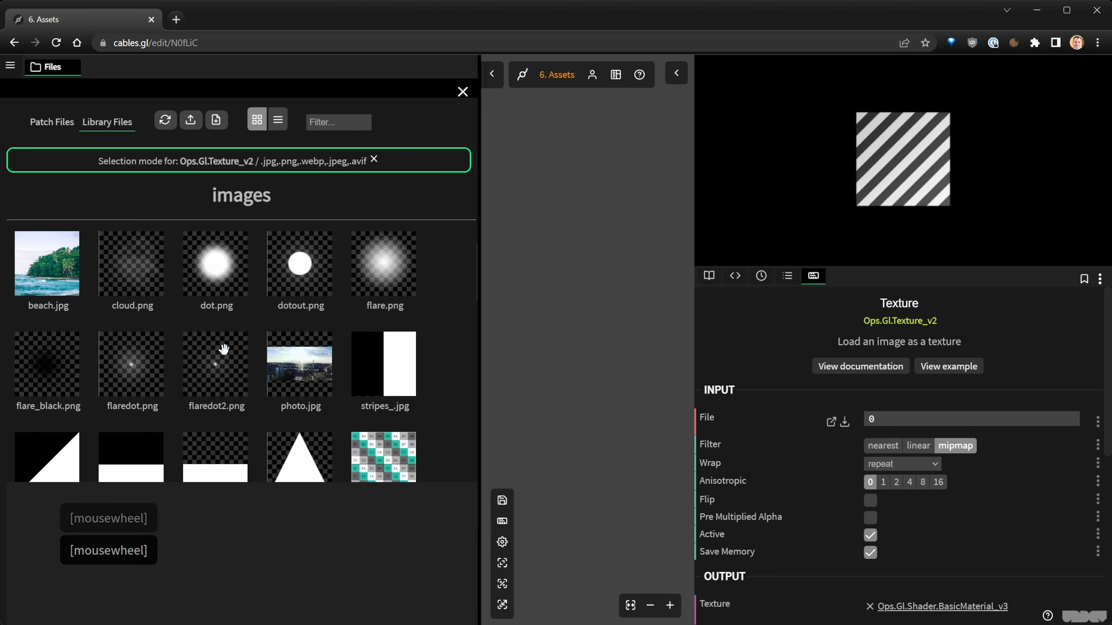
Upload bck1.png to the patch files and assign it as the Texture op's file.
click(63, 126)
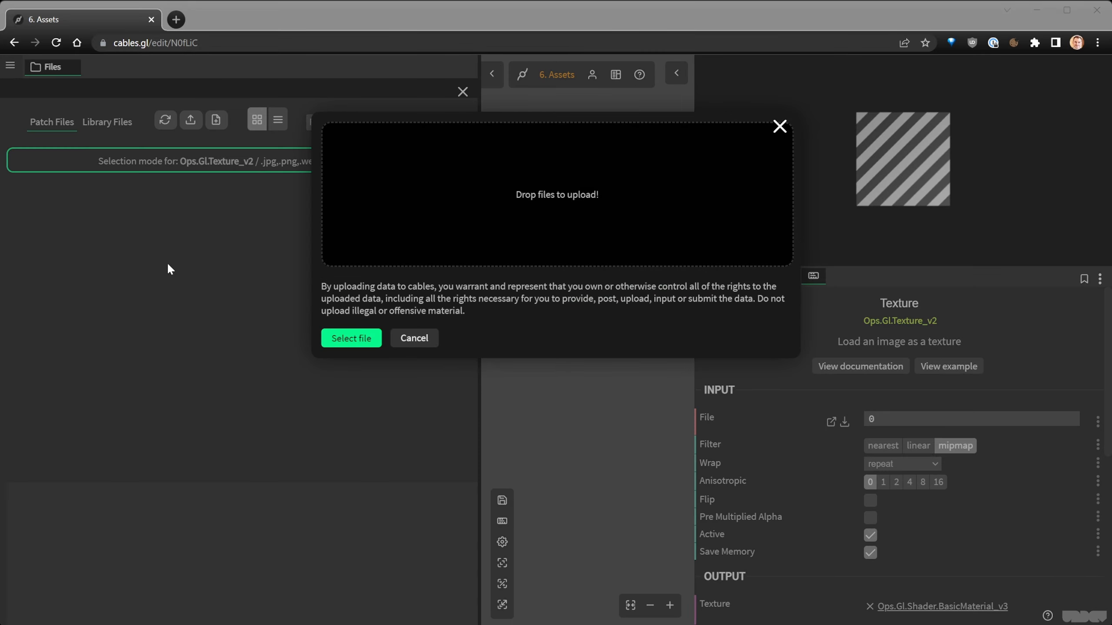
drag(169, 268, 343, 231)
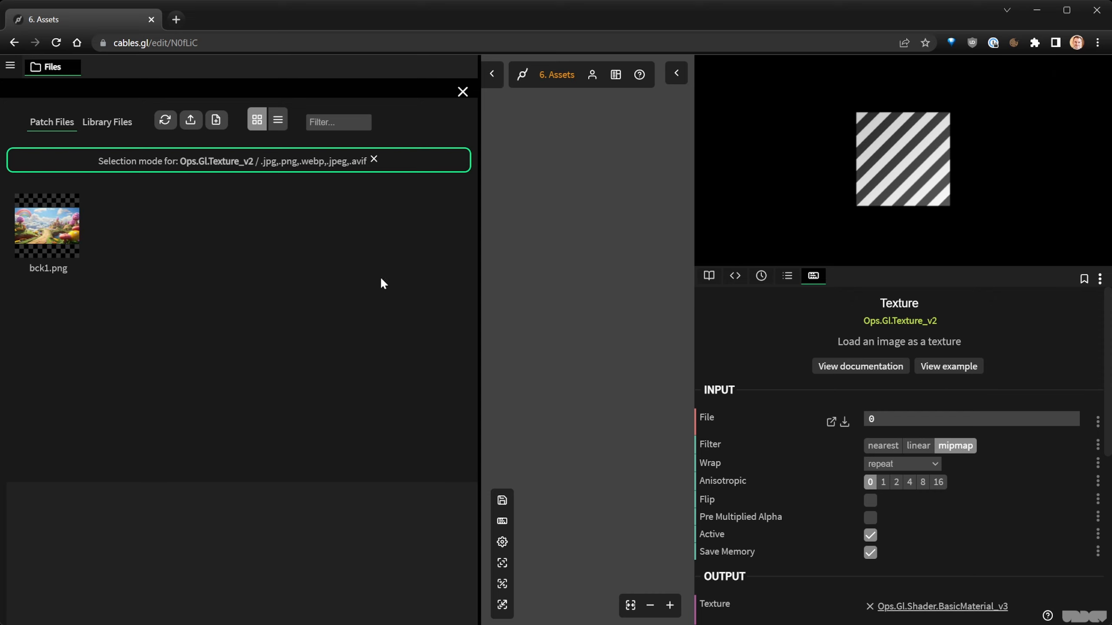
click(38, 222)
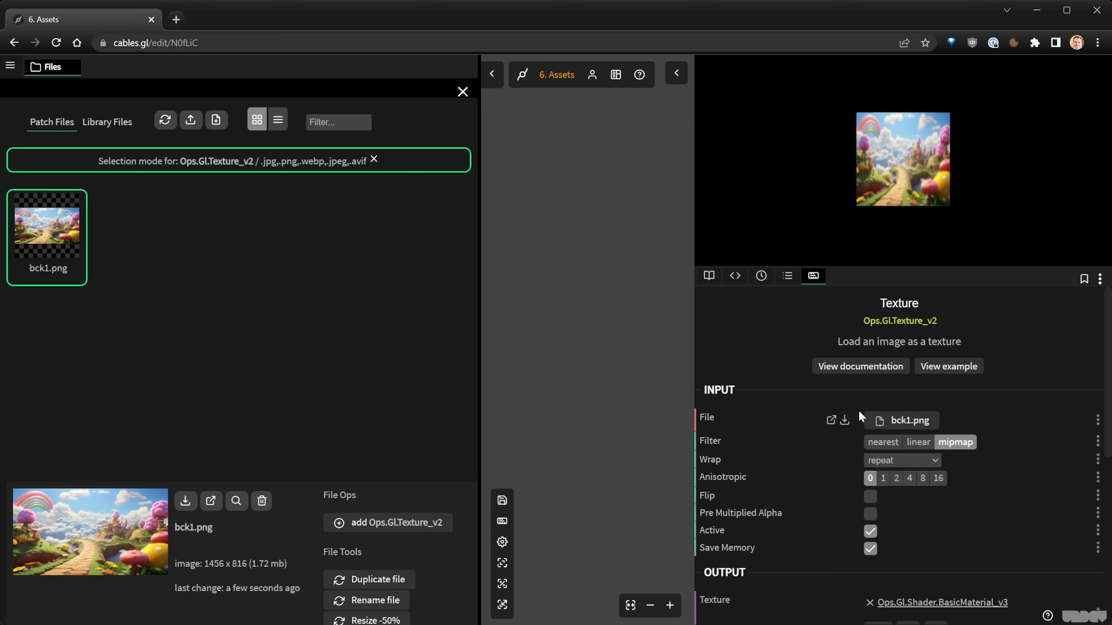
Show the Texture's File value as an editable path and select the asset path through bck1.png.
click(896, 428)
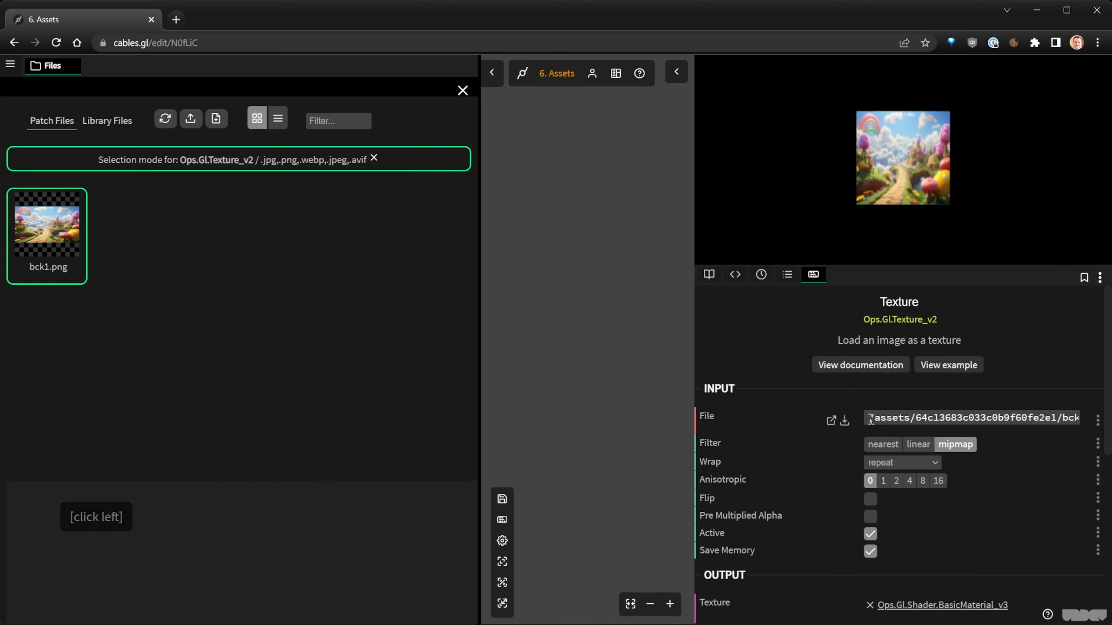
click(870, 419)
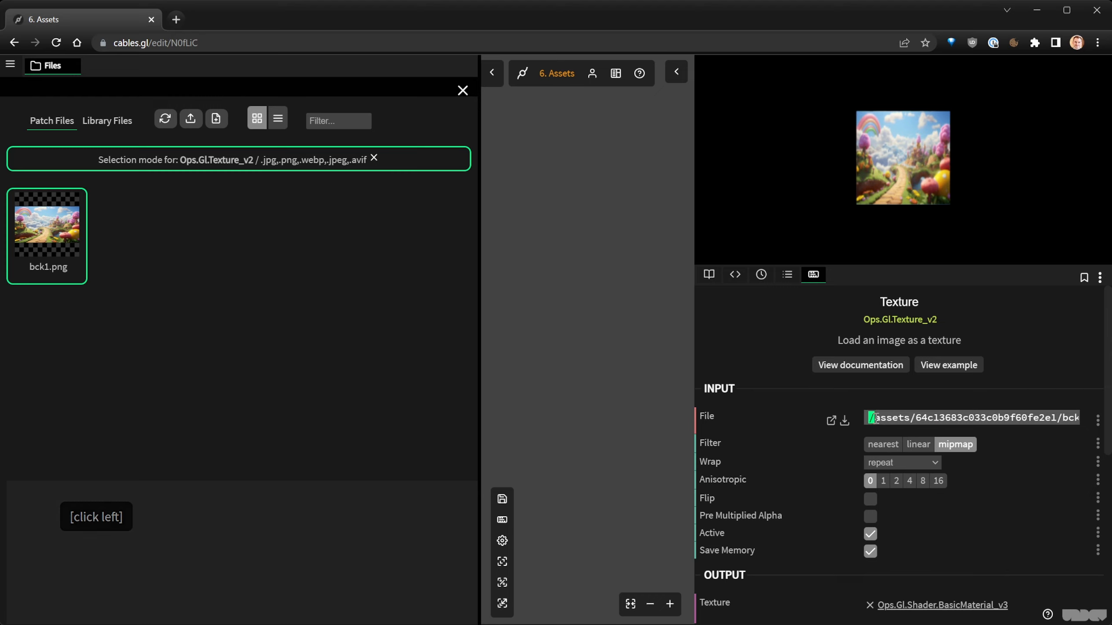
drag(883, 418, 1088, 423)
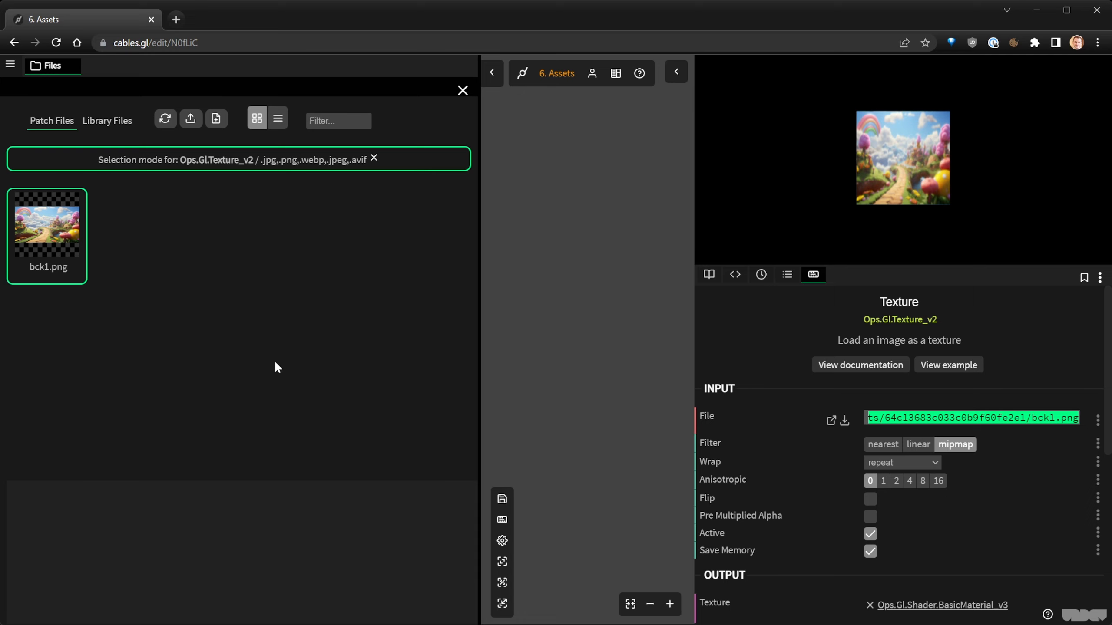
Select the whole asset path in the Texture's File value, highlight its ID folder segment and inspect the path's end.
click(922, 417)
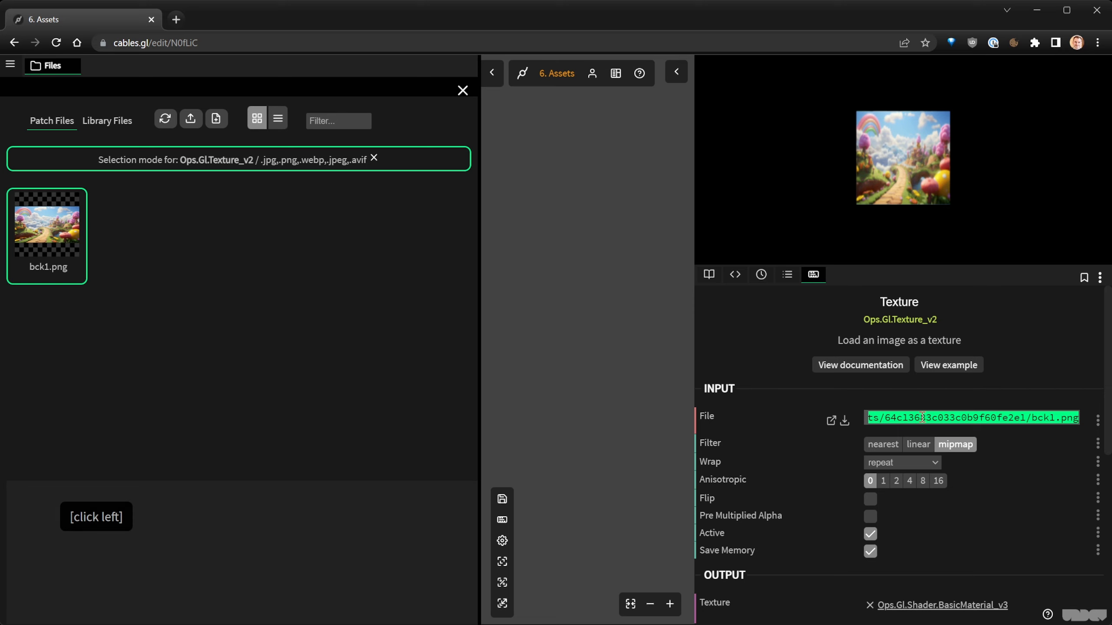
drag(1077, 418, 865, 418)
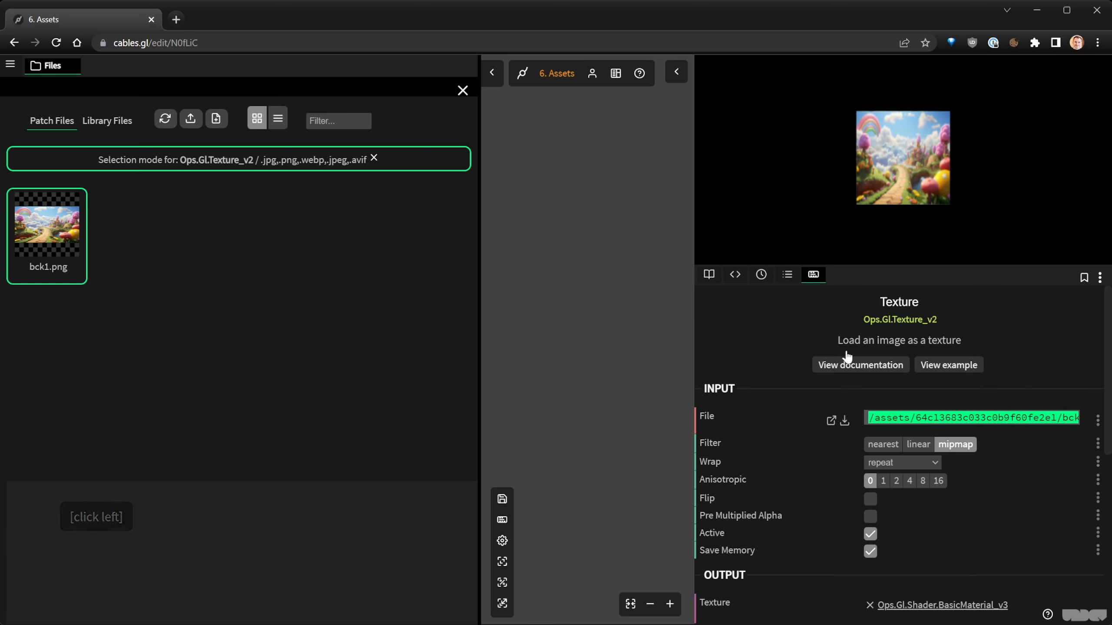
click(871, 412)
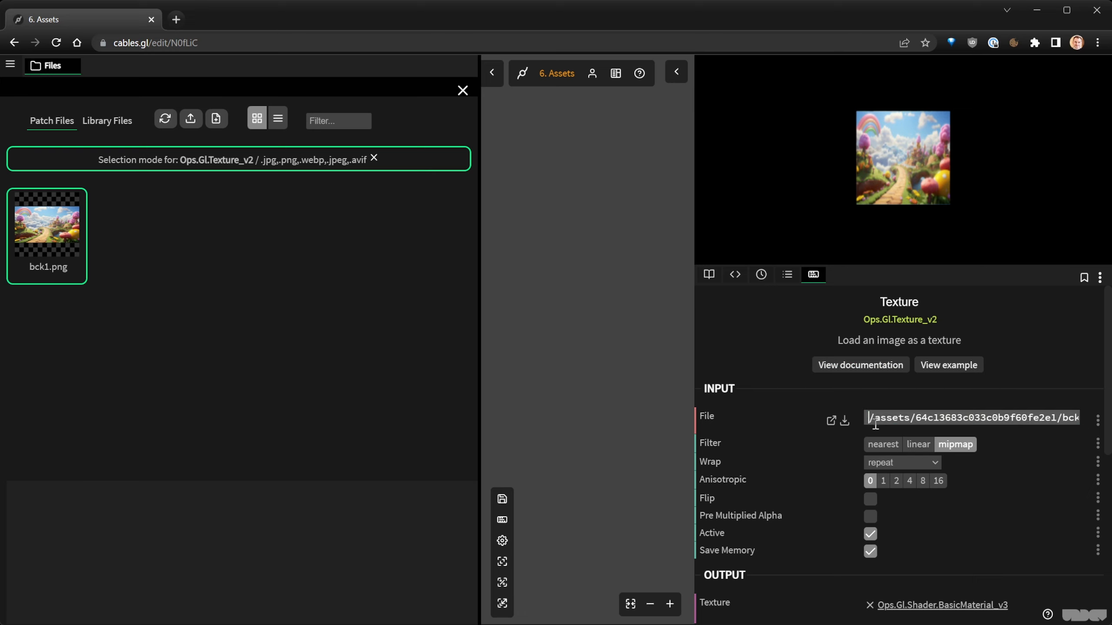
drag(913, 417, 1057, 415)
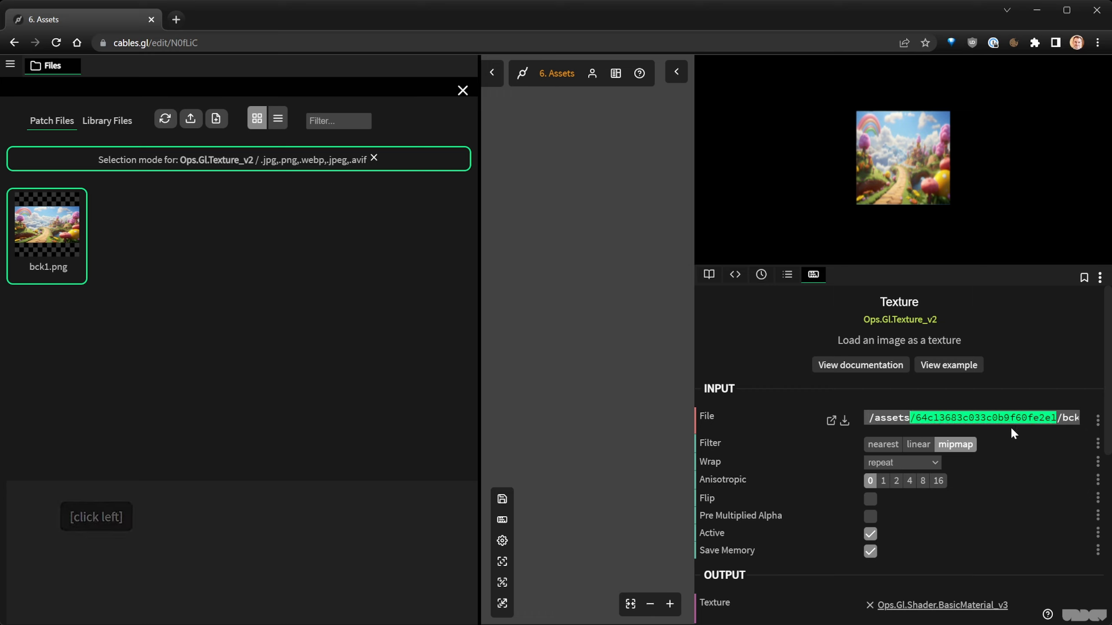
scroll(1060, 415, down, 2)
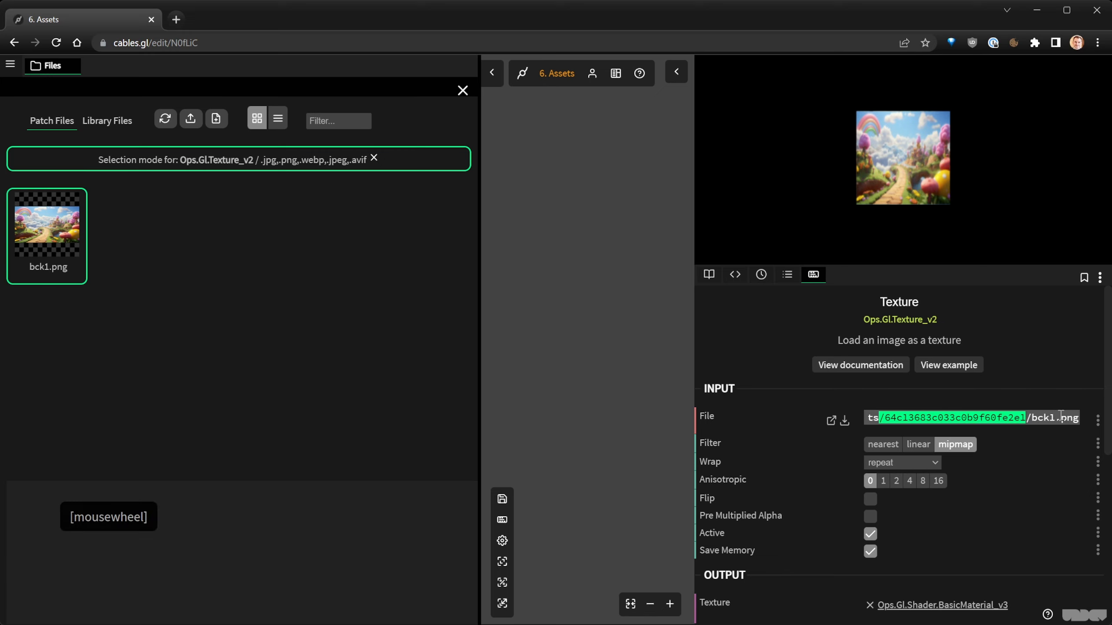
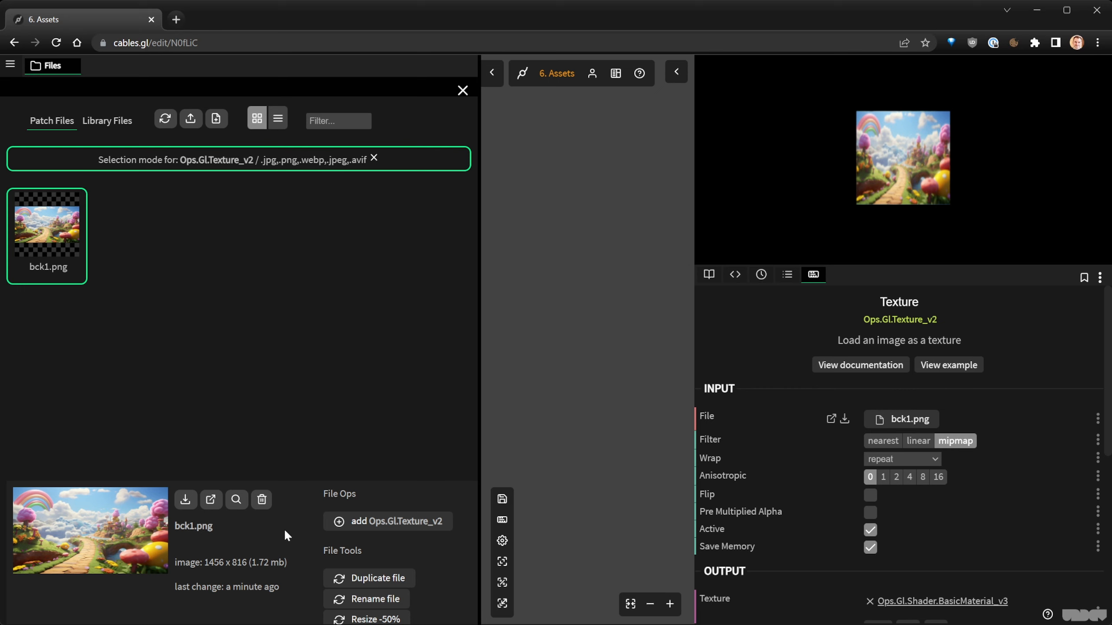
Convert the bck1.png patch file to WebP at 80% using its file tools, and close the converter dialog.
scroll(299, 546, down, 3)
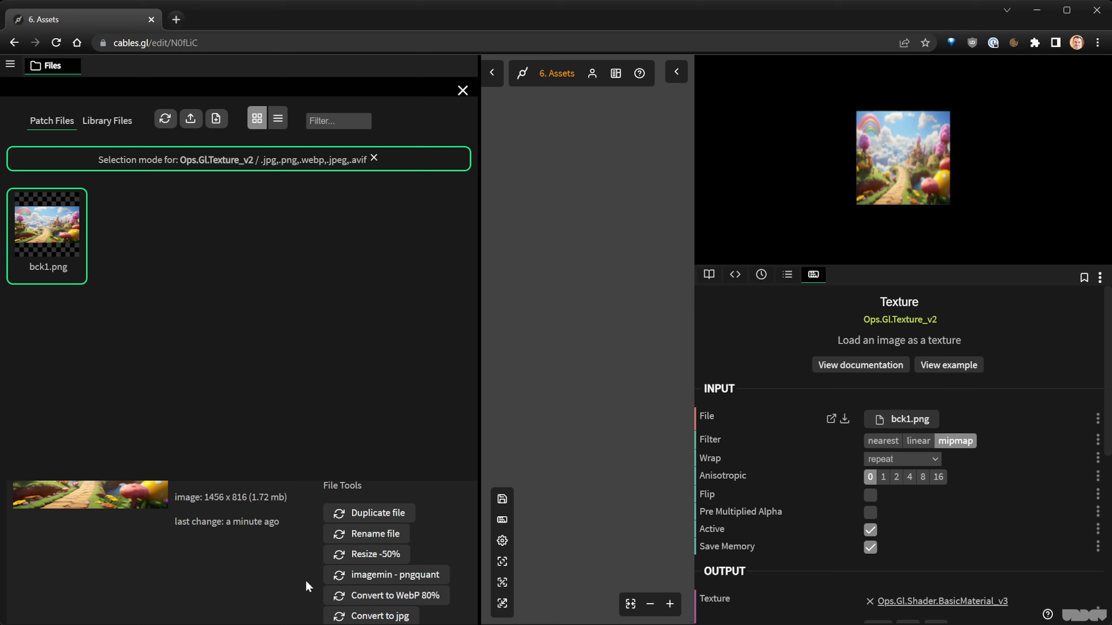
scroll(318, 598, up, 3)
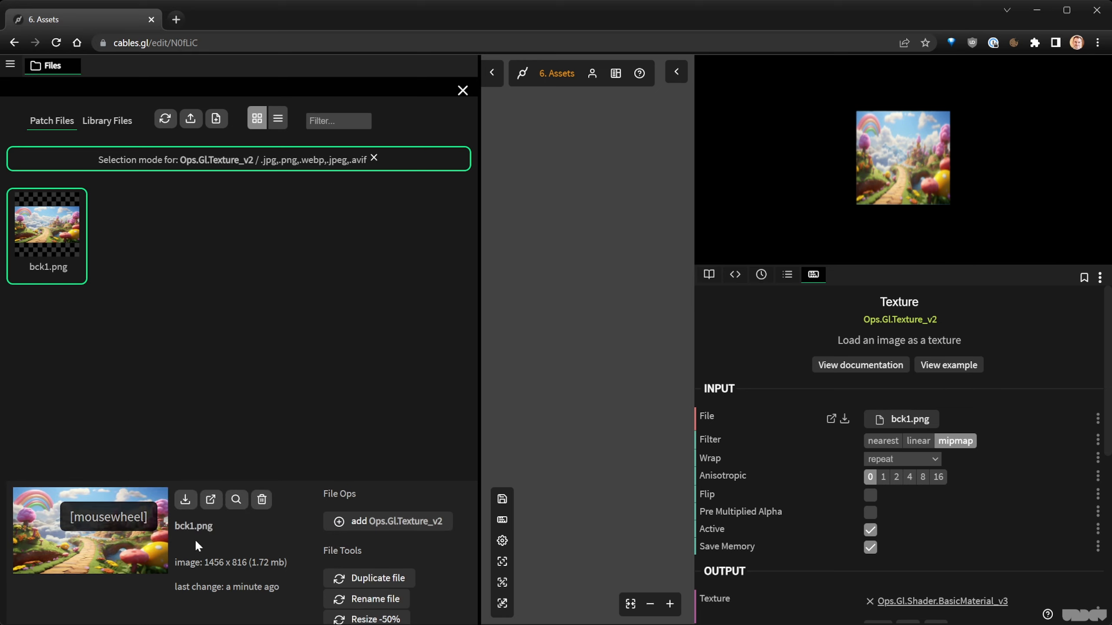
scroll(281, 544, down, 3)
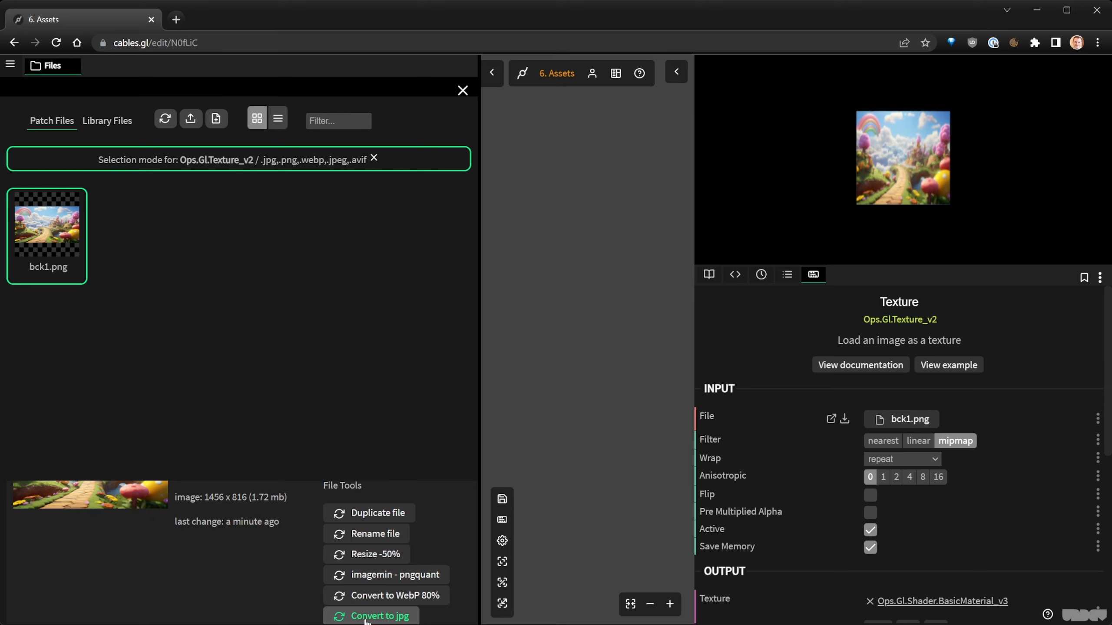
click(397, 603)
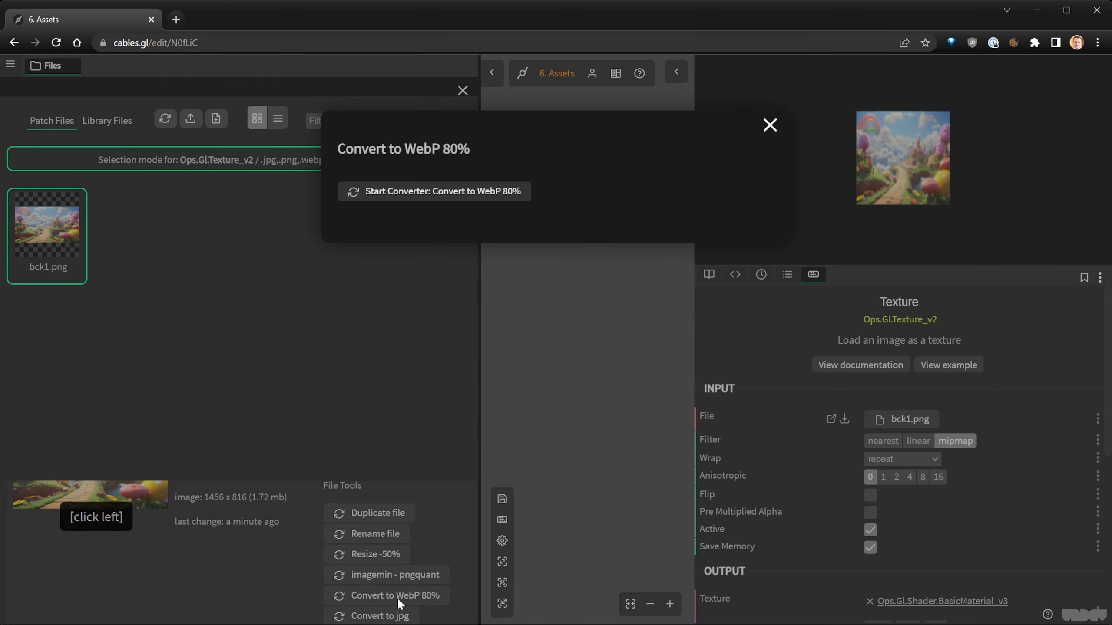
click(452, 192)
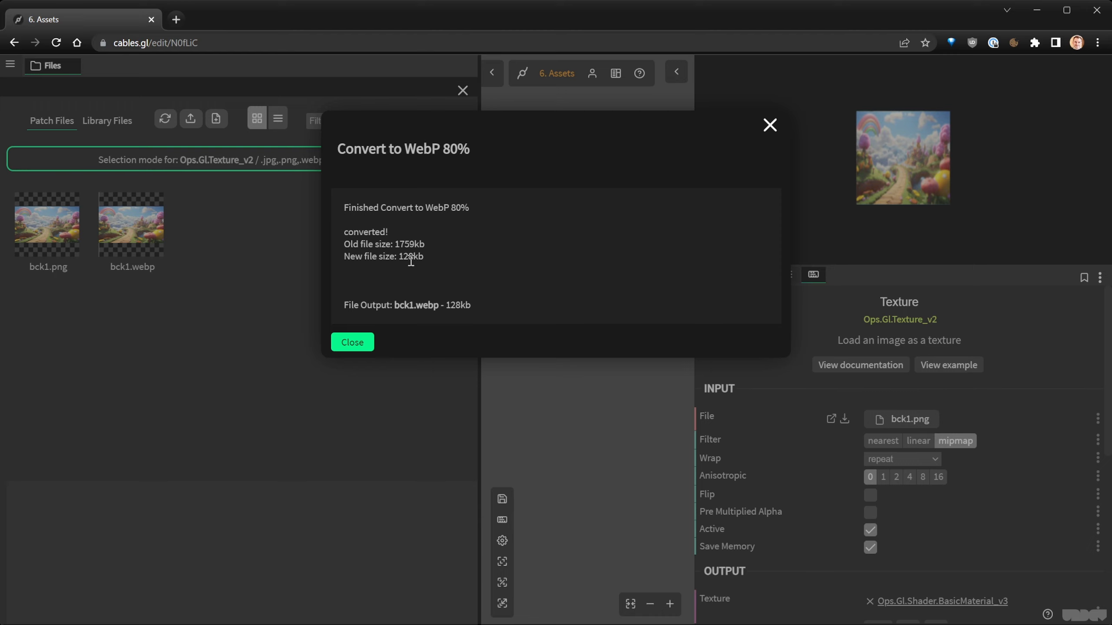
click(363, 343)
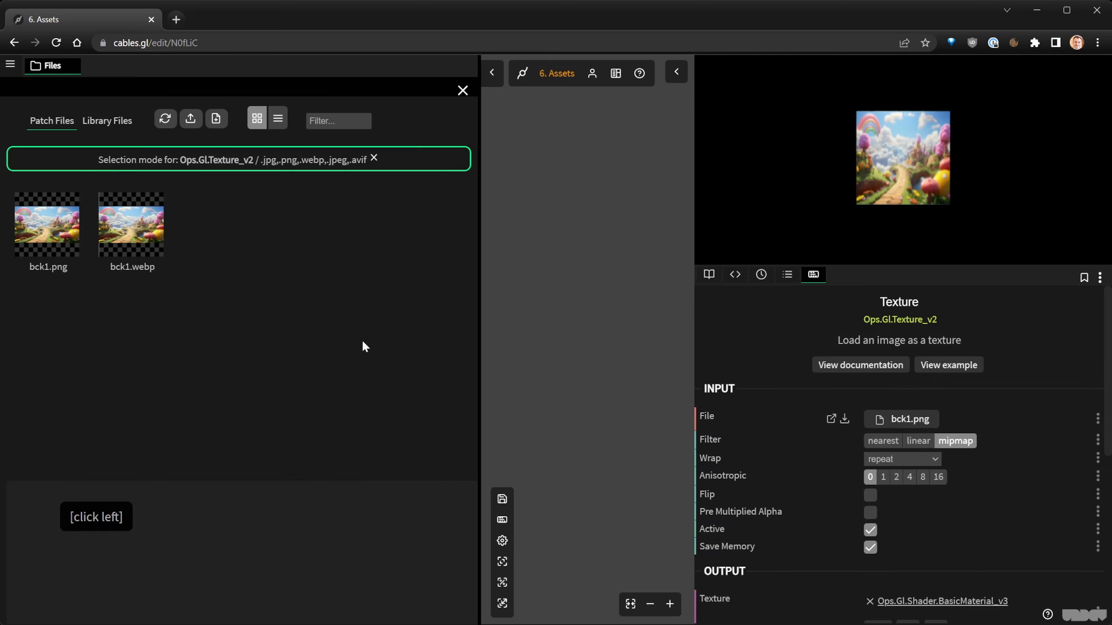
Assign bck1.webp as the Texture op's file, inspect its asset path and close the file manager.
click(139, 235)
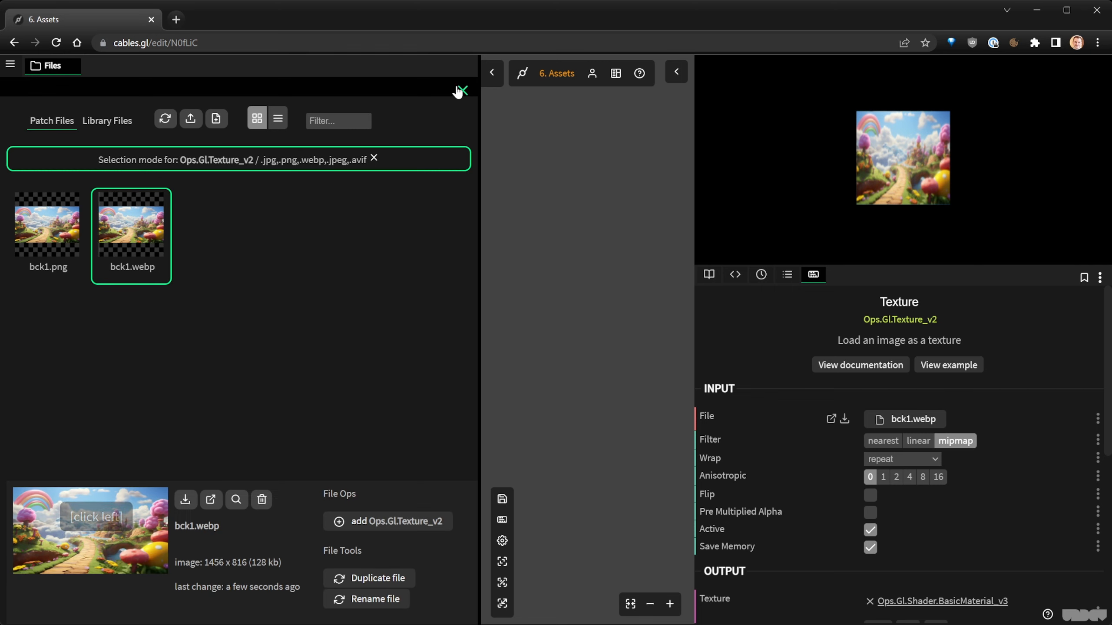
click(912, 419)
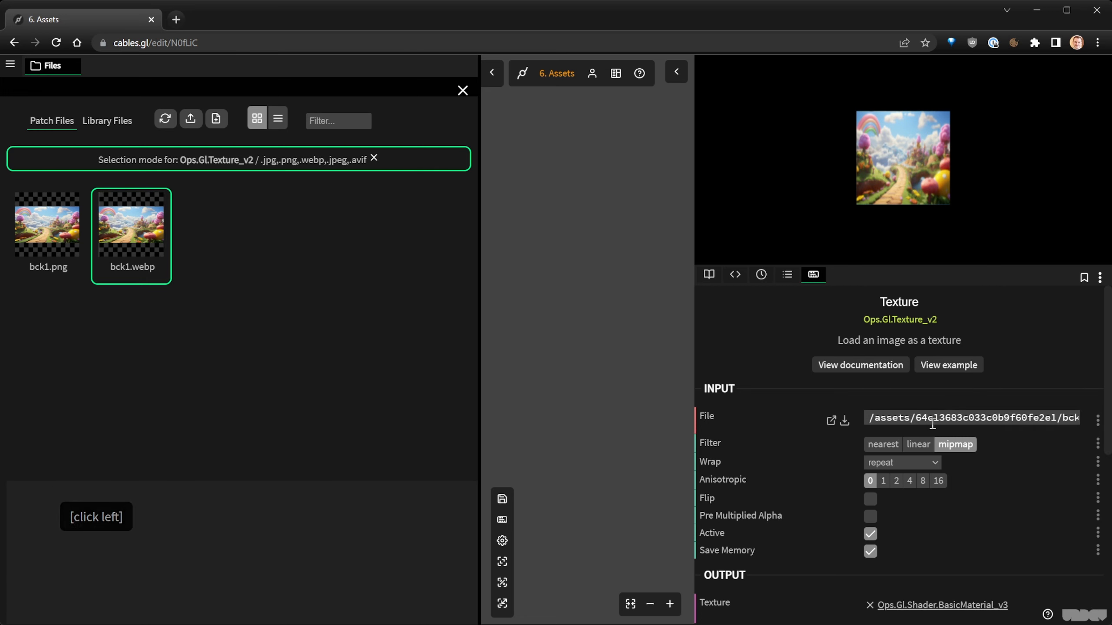
scroll(933, 421, right, 3)
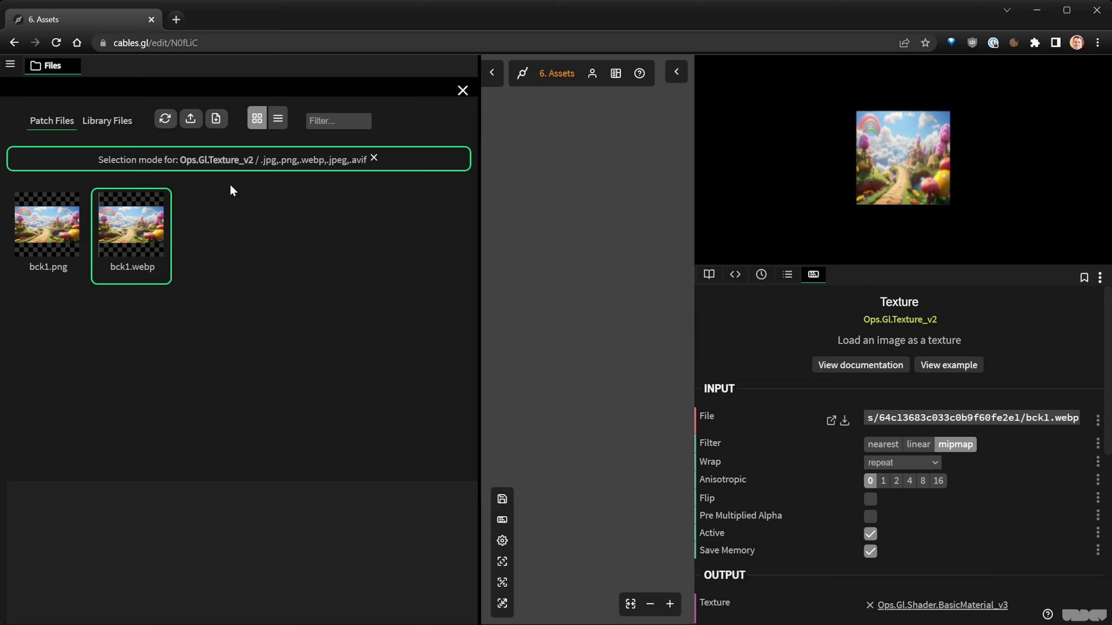
click(461, 92)
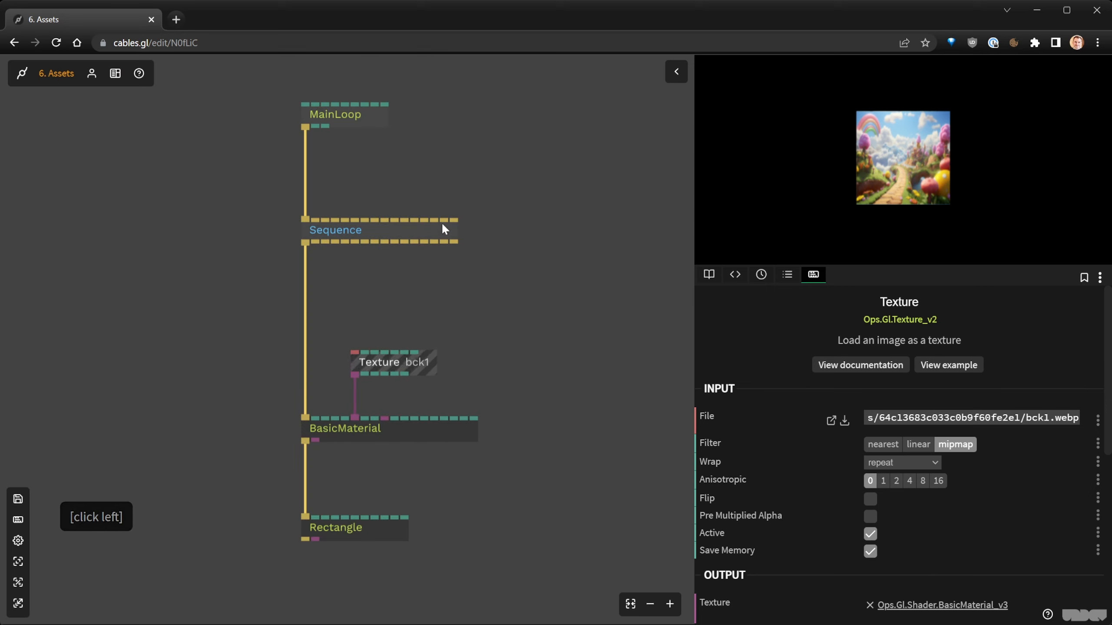
Reassign bck1.png as the Texture op's file, look through its remaining file tools and close the file manager.
click(470, 364)
click(425, 359)
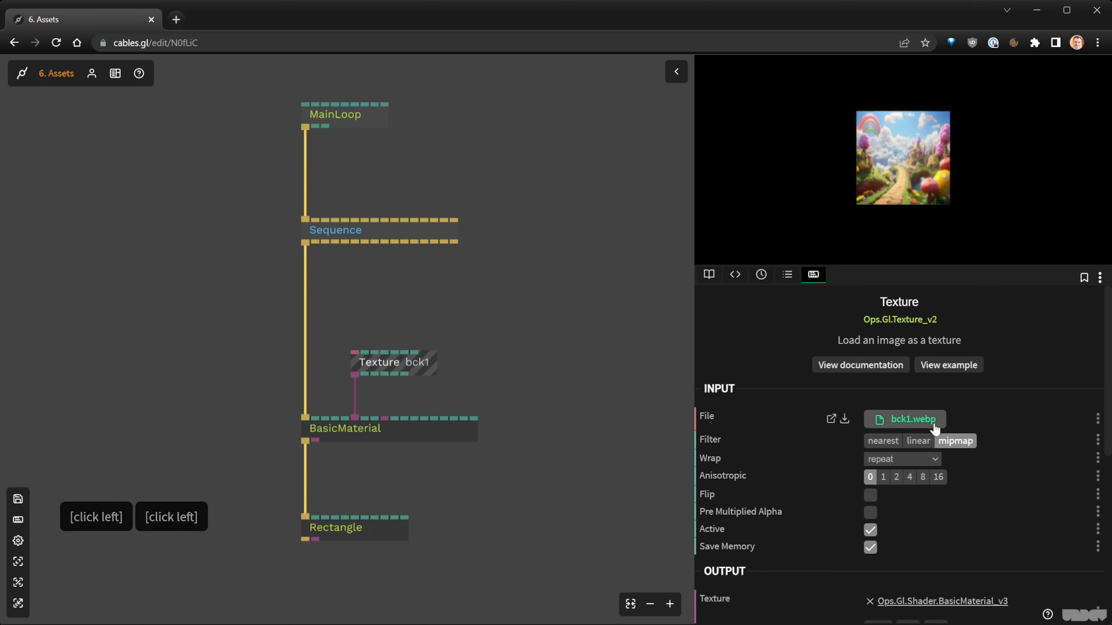
click(934, 420)
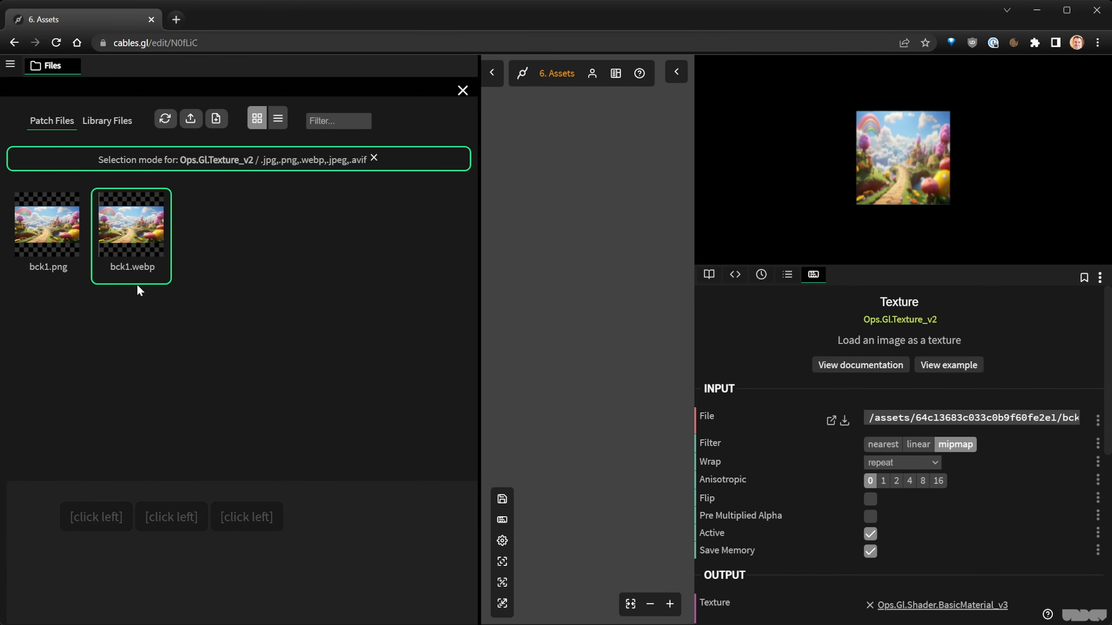
click(48, 230)
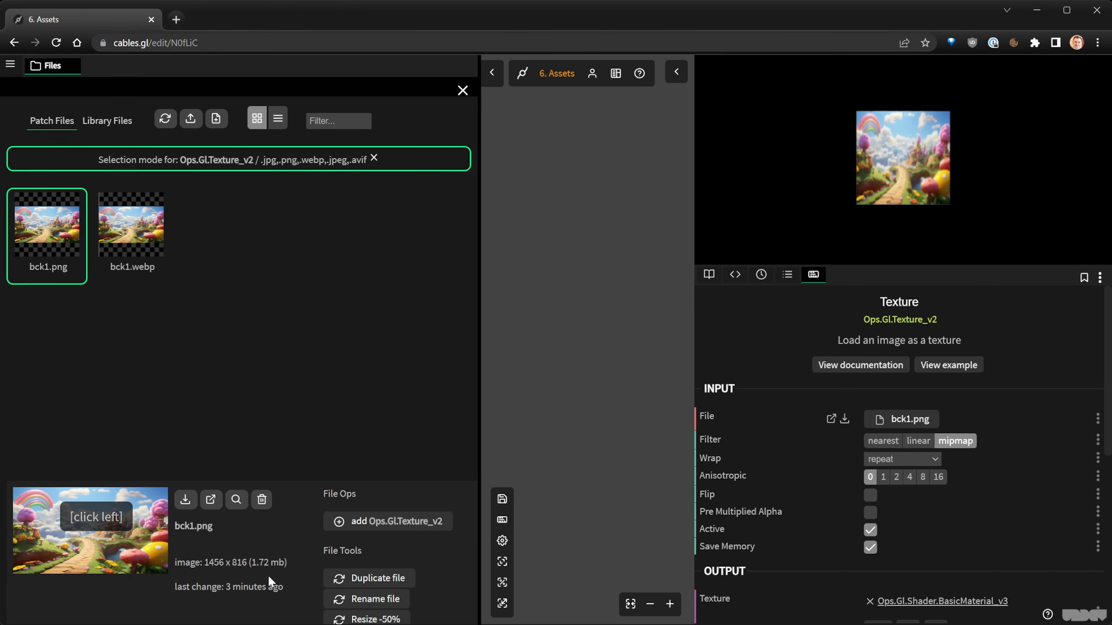
scroll(219, 572, down, 3)
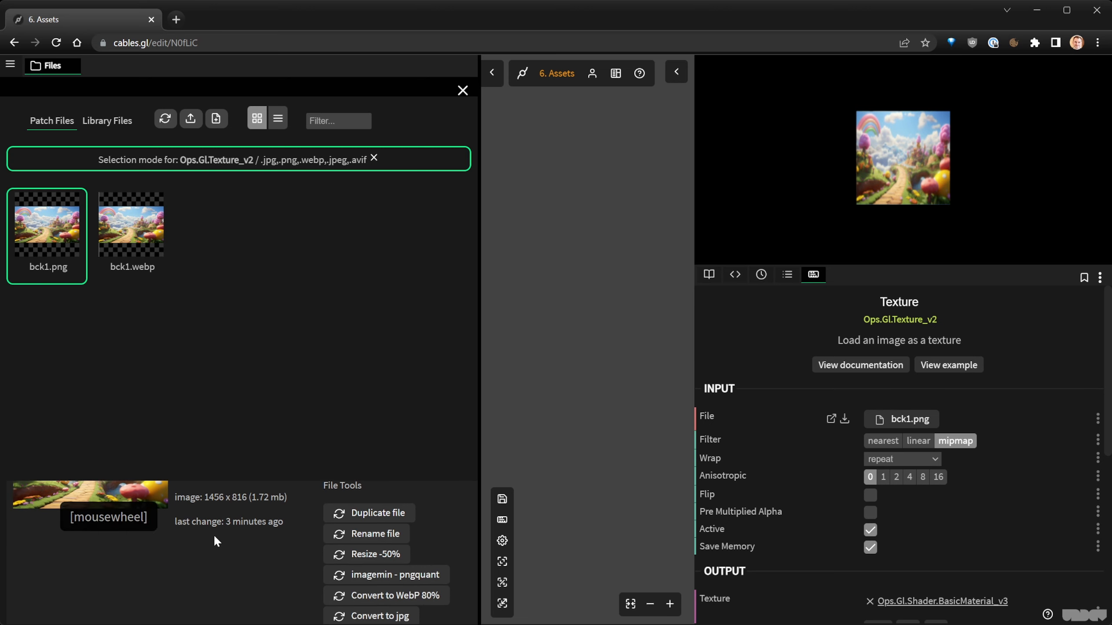
scroll(223, 540, down, 2)
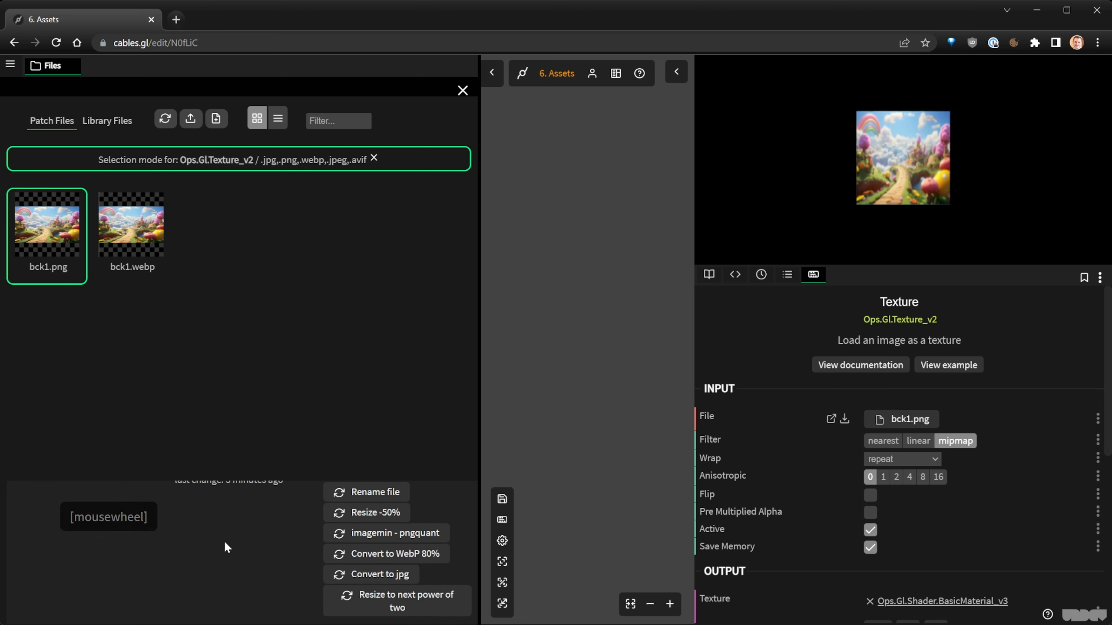
click(466, 94)
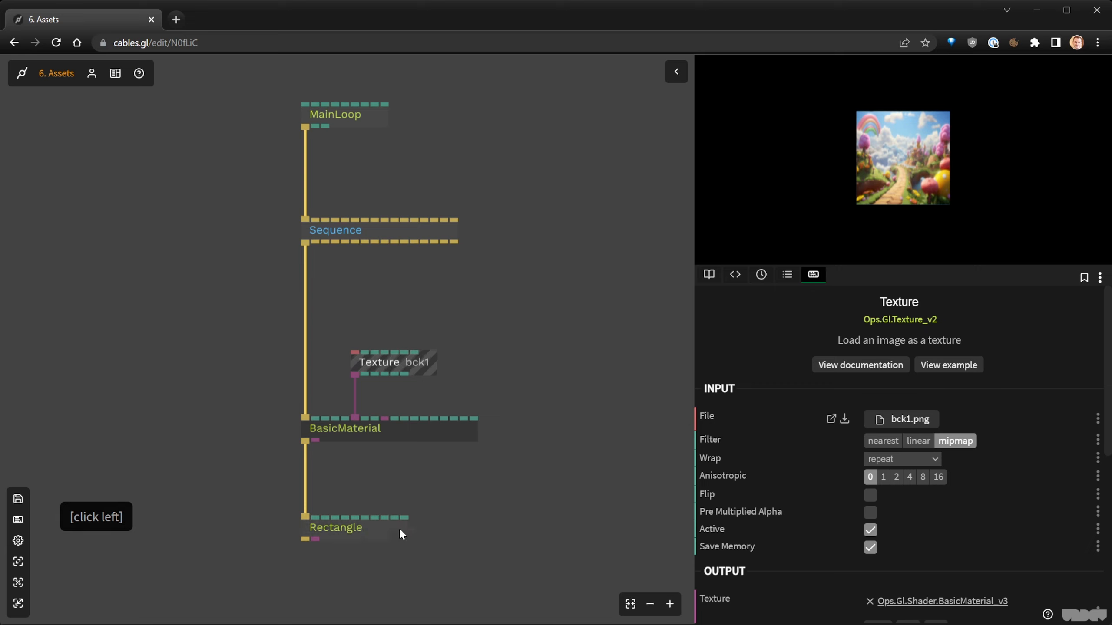
Move the Texture and BasicMaterial ops up together to leave more space above the Rectangle op.
click(389, 537)
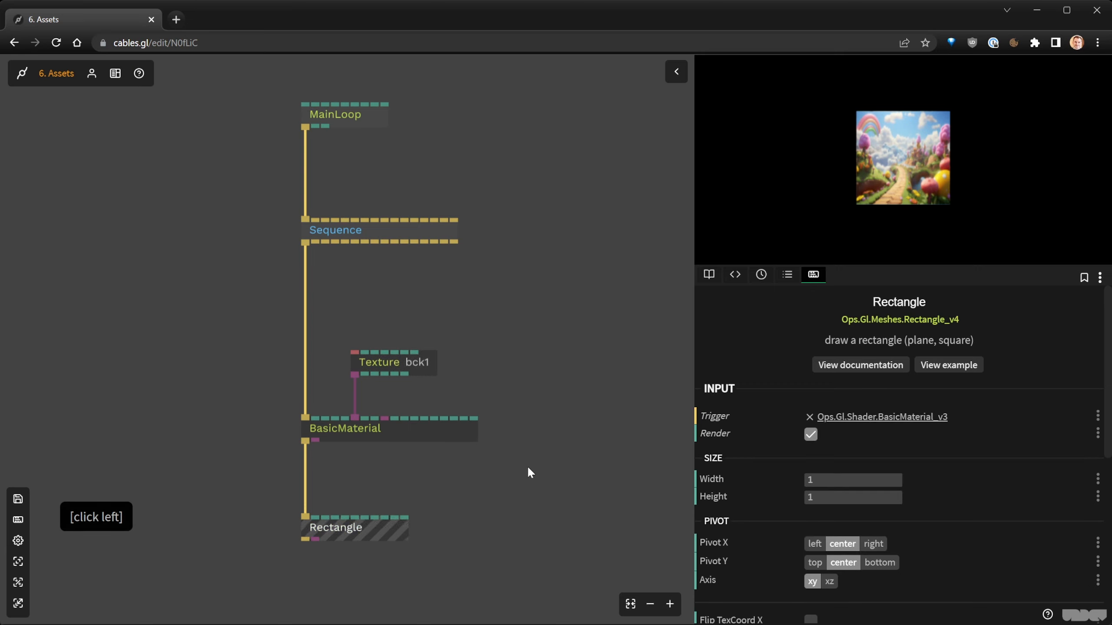
drag(530, 475, 392, 315)
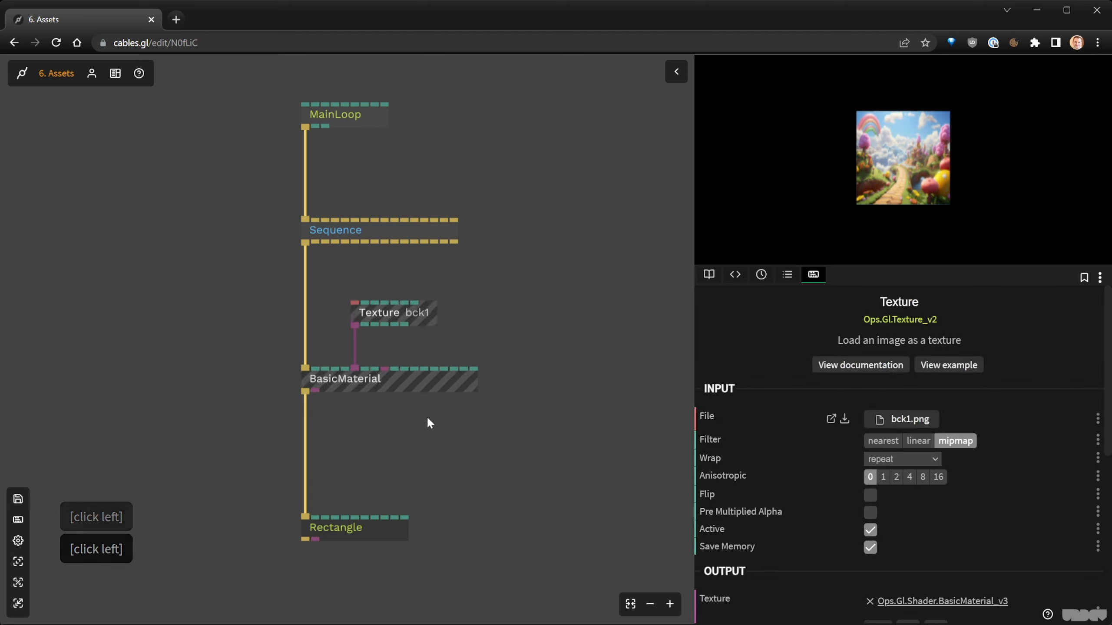
click(425, 431)
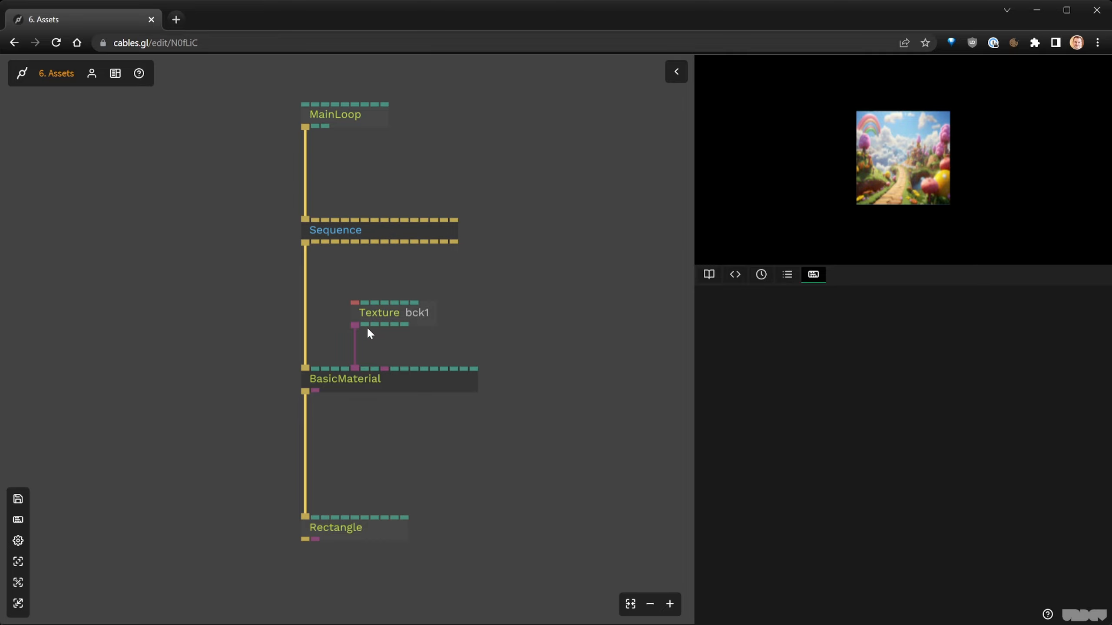
Connect the Texture op's Aspect Ratio output to the Rectangle's width input and save the patch.
click(382, 310)
scroll(826, 463, down, 4)
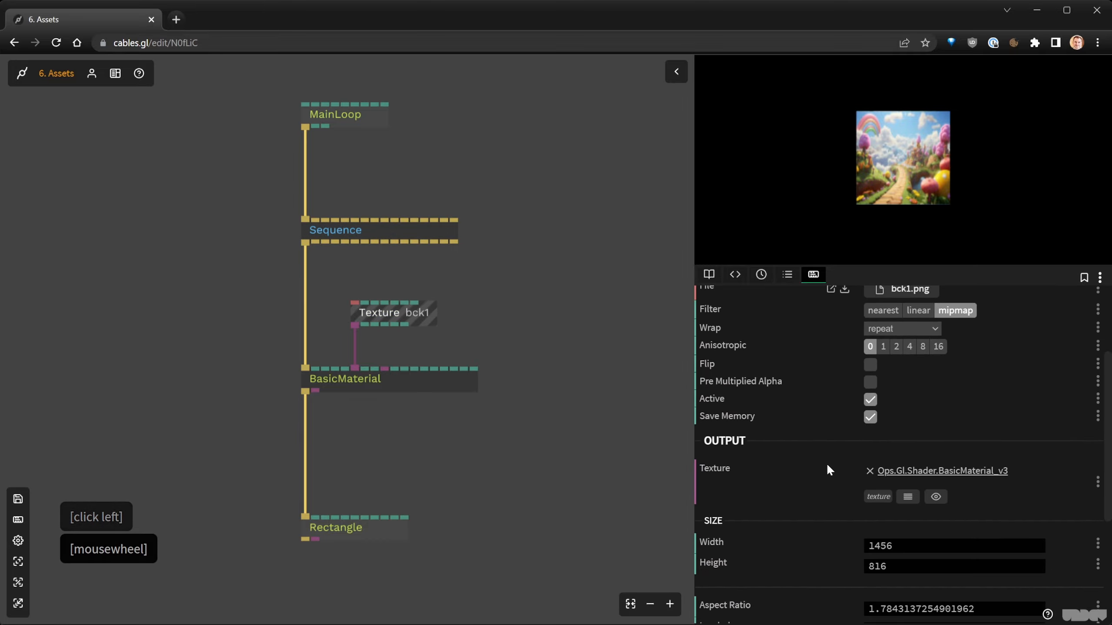
scroll(874, 480, down, 2)
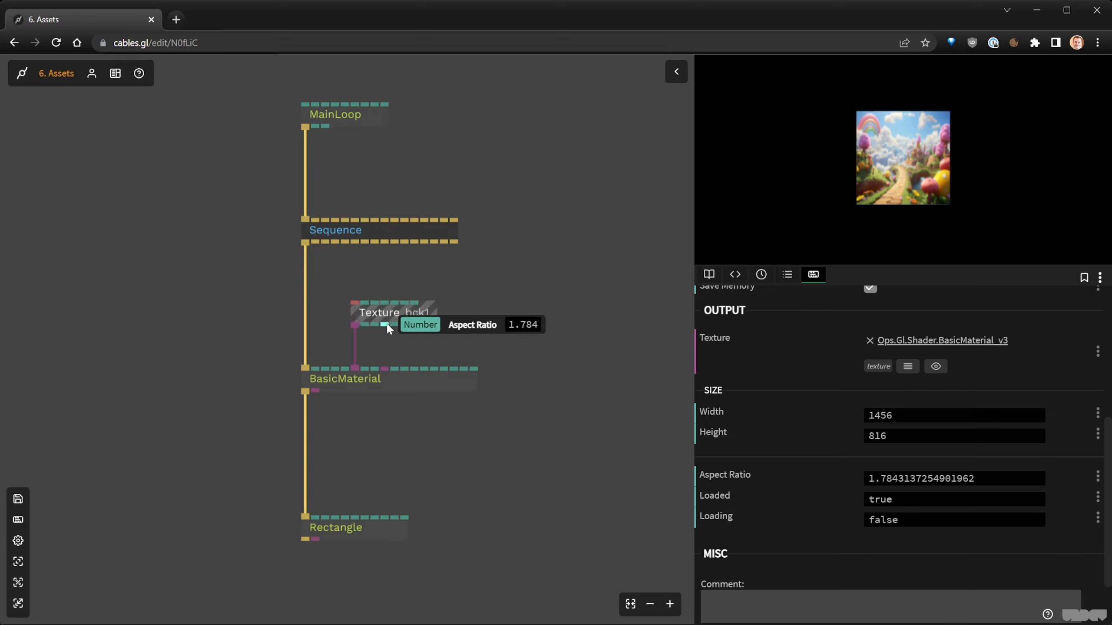
drag(386, 321, 345, 532)
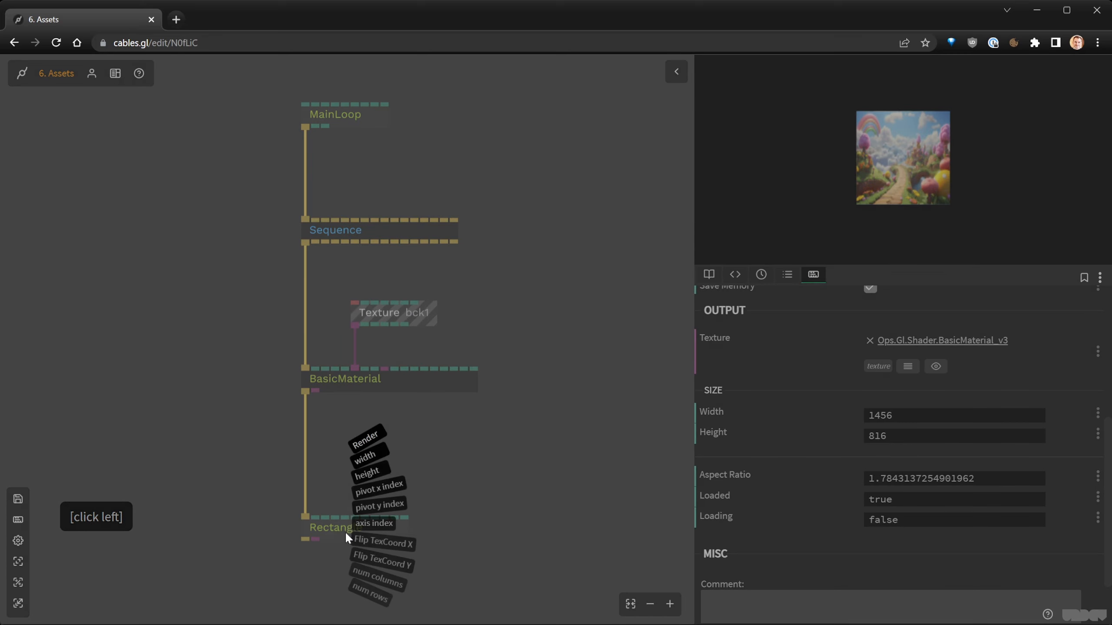
click(367, 458)
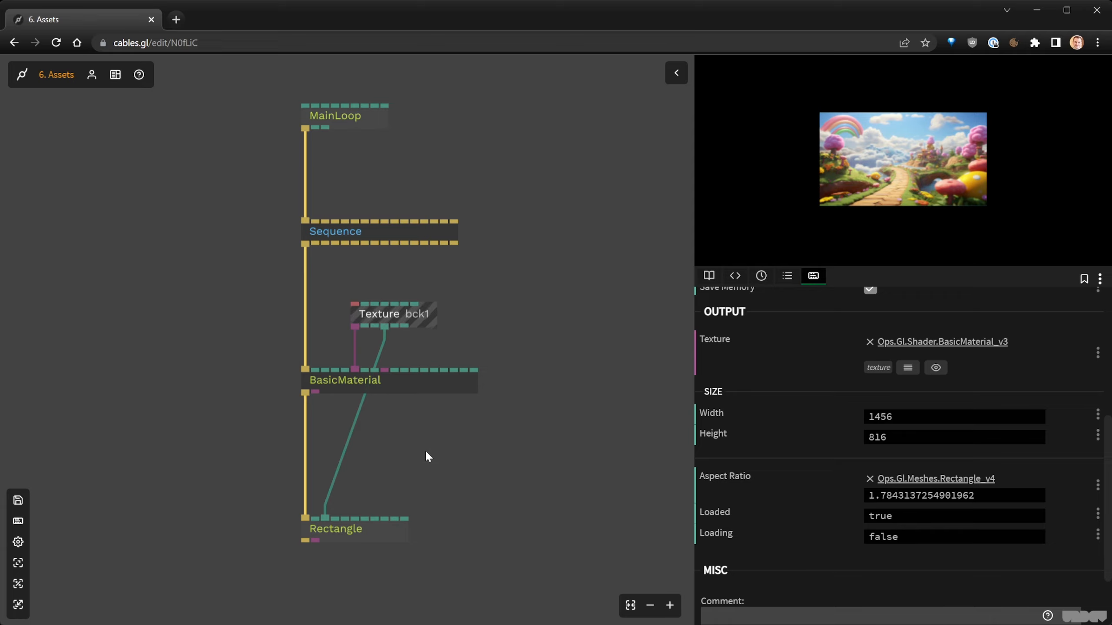
click(401, 448)
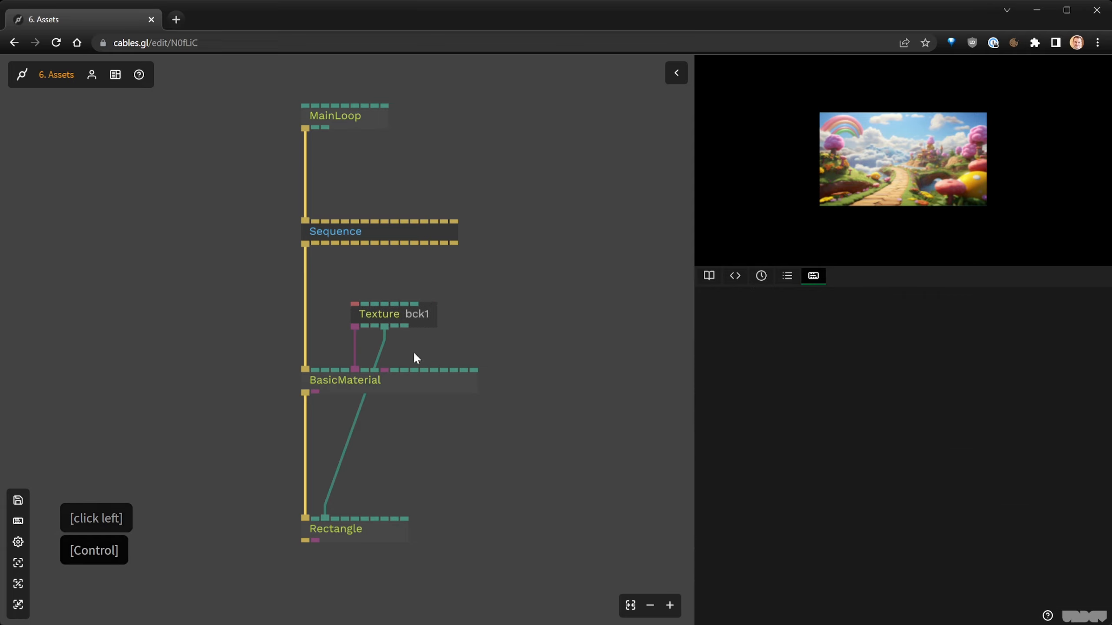
key(ctrl+s)
Insert an OrbitControls op into the trigger link between MainLoop and Sequence.
click(363, 174)
click(305, 167)
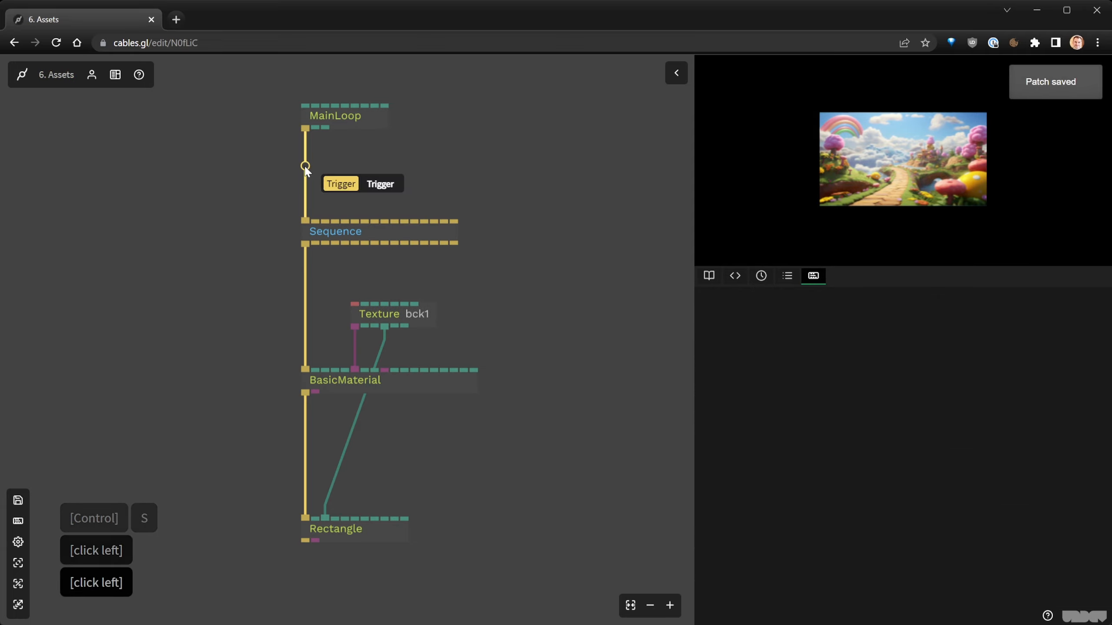
text(orbi)
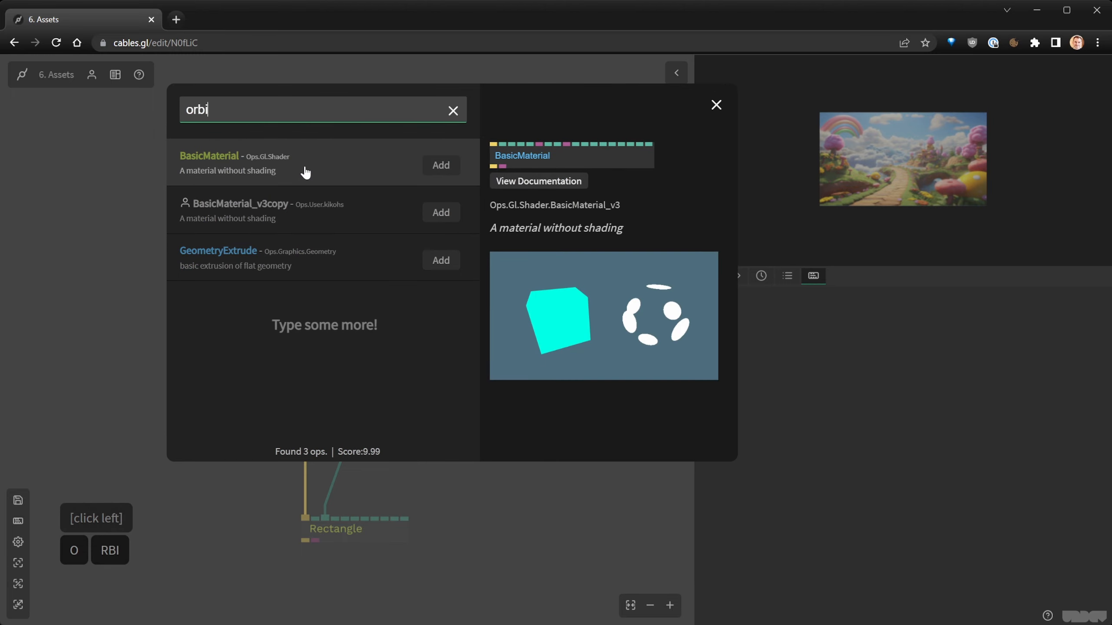
key(Return)
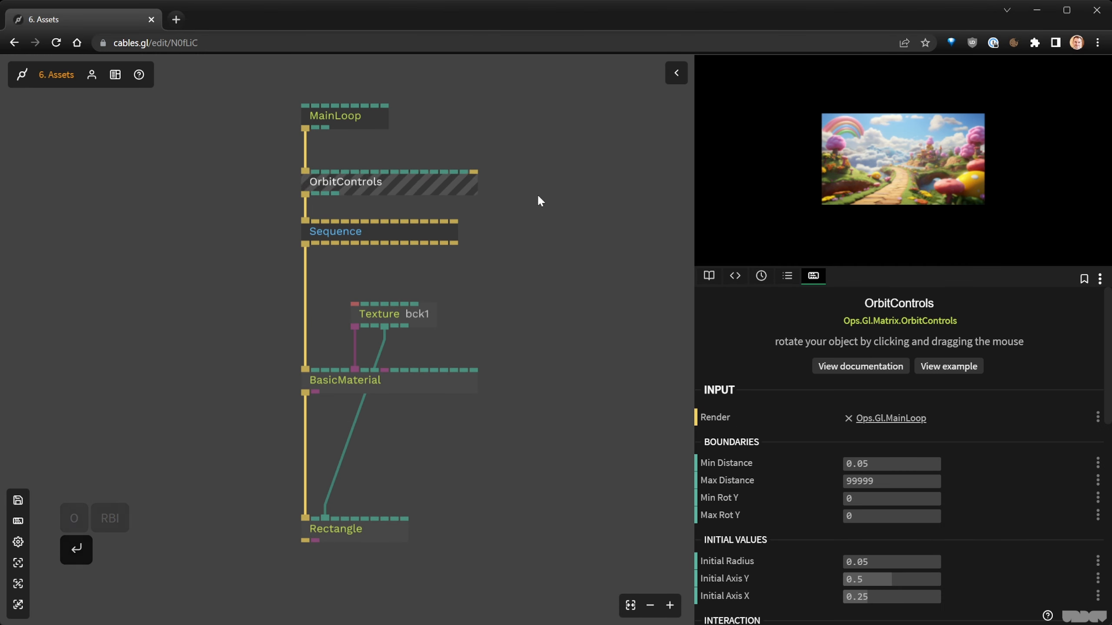
Try out the orbit and zoom controls on the rendered rectangle, and move the Sequence op slightly further below OrbitControls.
click(431, 193)
drag(429, 188, 382, 187)
scroll(385, 187, down, 1)
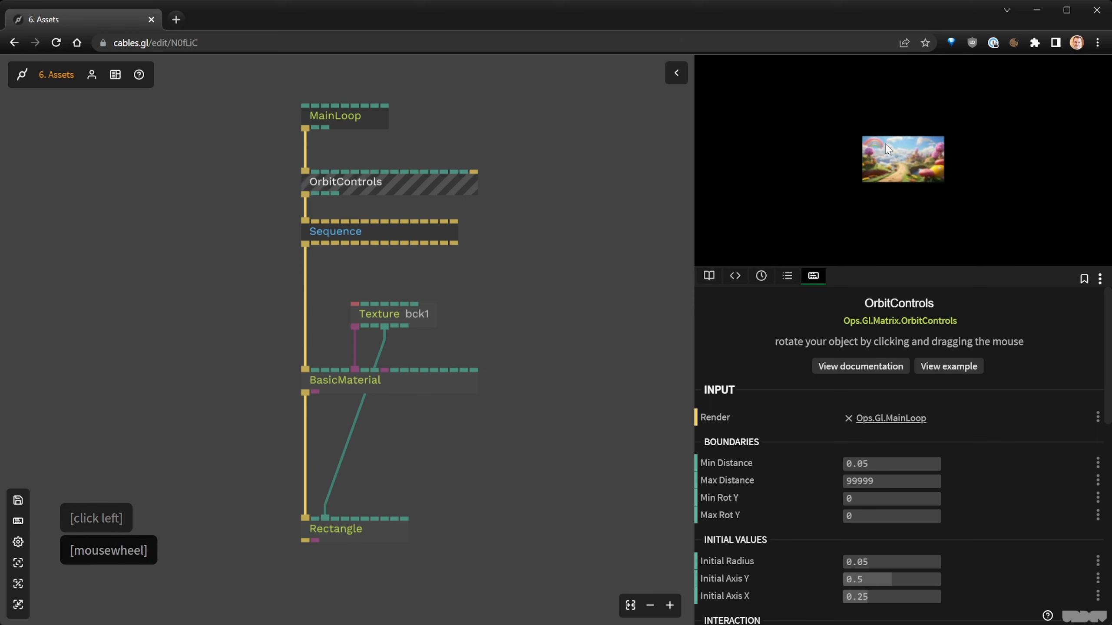
drag(444, 232, 433, 250)
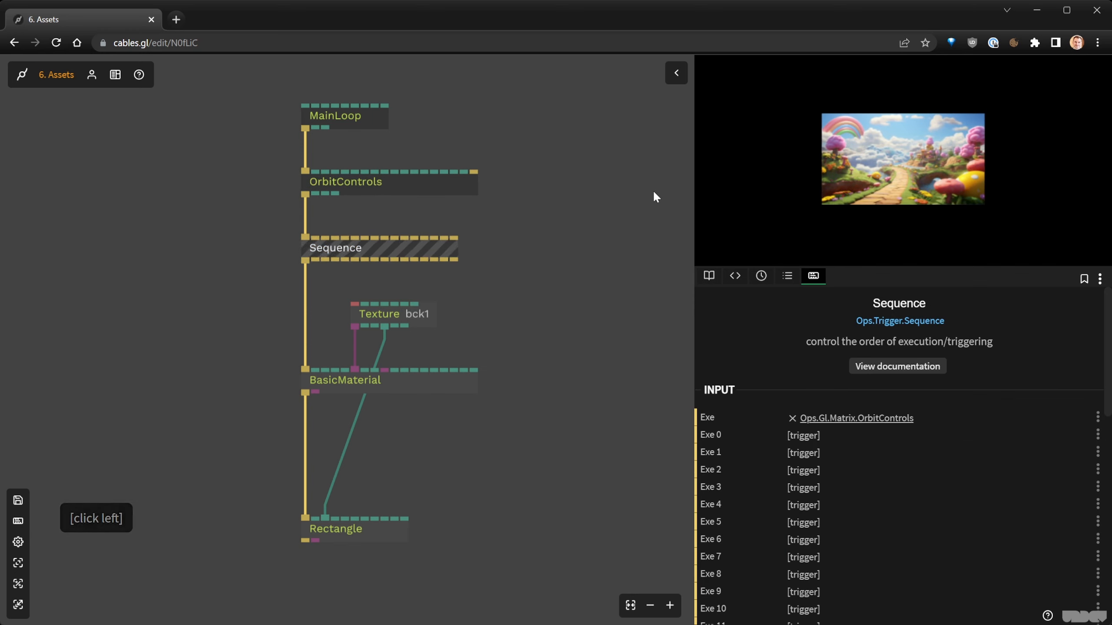
Move MainLoop up and insert a TransformView op into the trigger link between MainLoop and OrbitControls.
drag(369, 123, 417, 248)
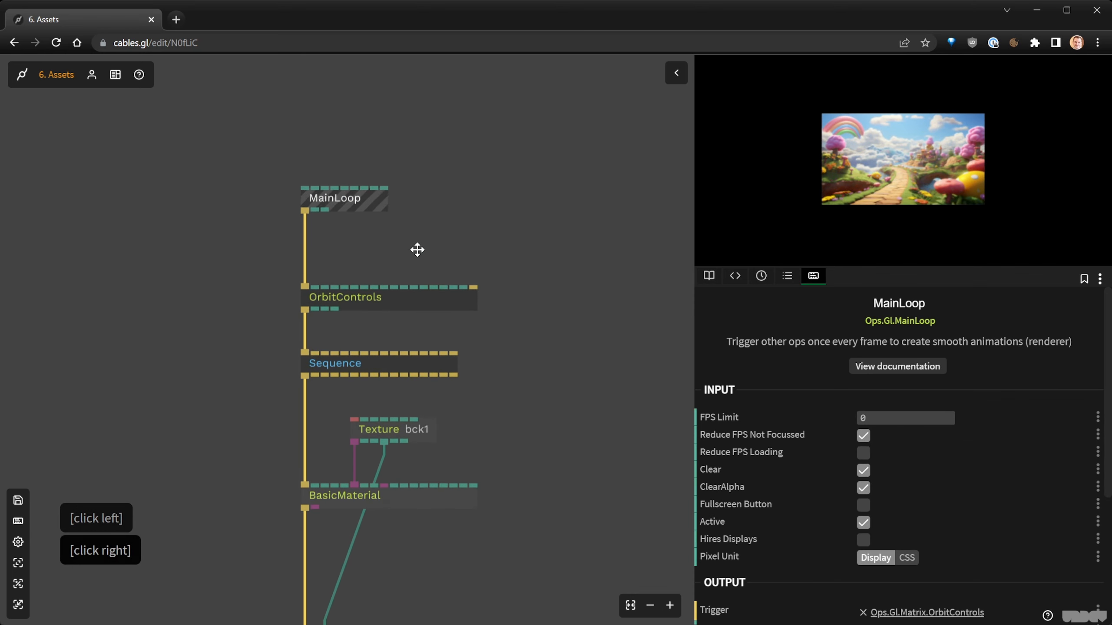
click(312, 251)
text(tr)
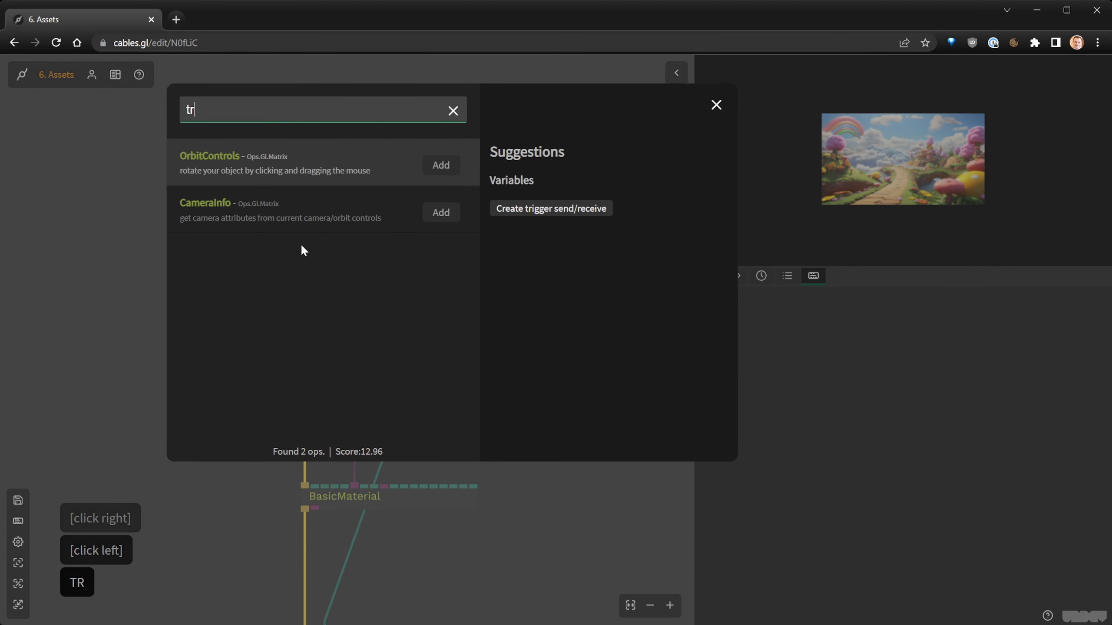
text(ansfor)
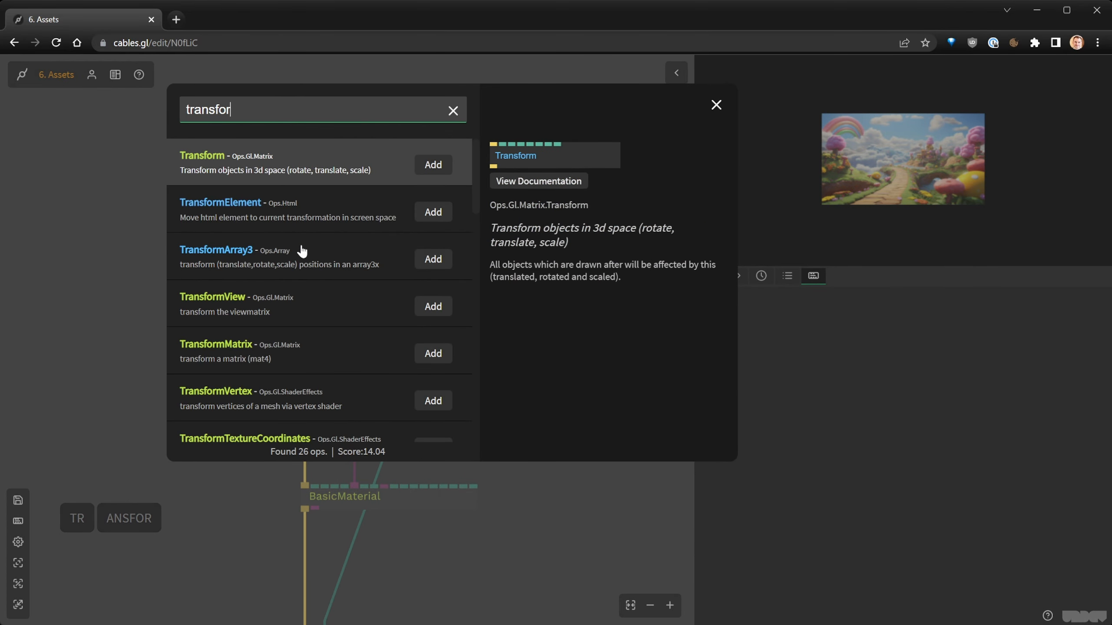
click(424, 309)
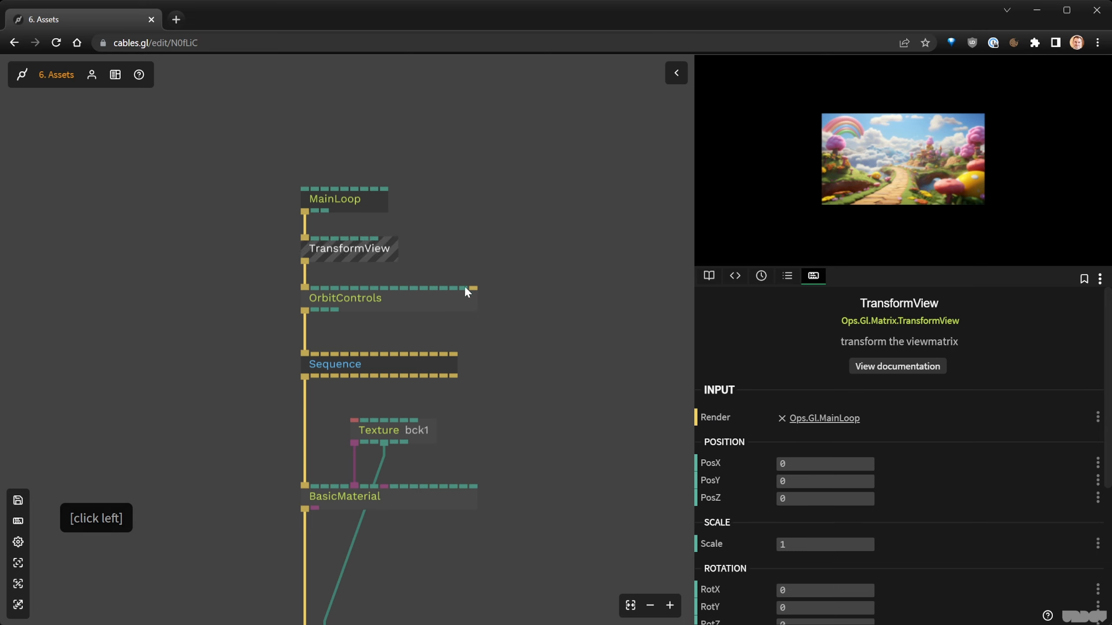
Set TransformView's PosZ to 1.13 so the image fills more of the canvas, and save the patch.
drag(822, 497, 838, 497)
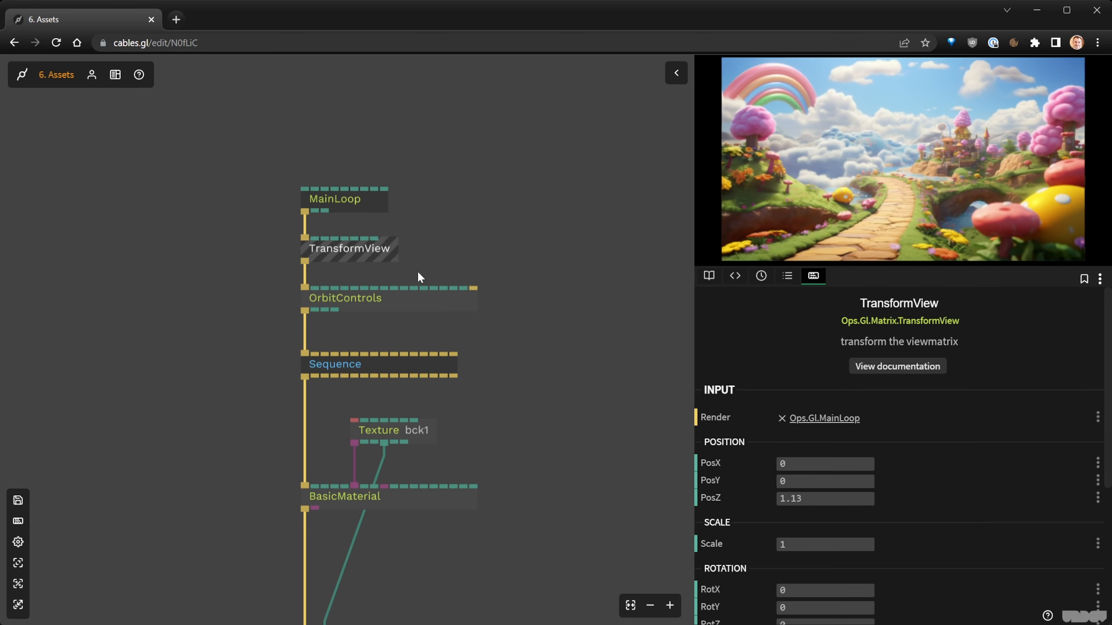
click(447, 213)
key(ctrl+s)
Upload bck2.png to the patch files and convert it to WebP at 80% quality.
drag(558, 442, 524, 239)
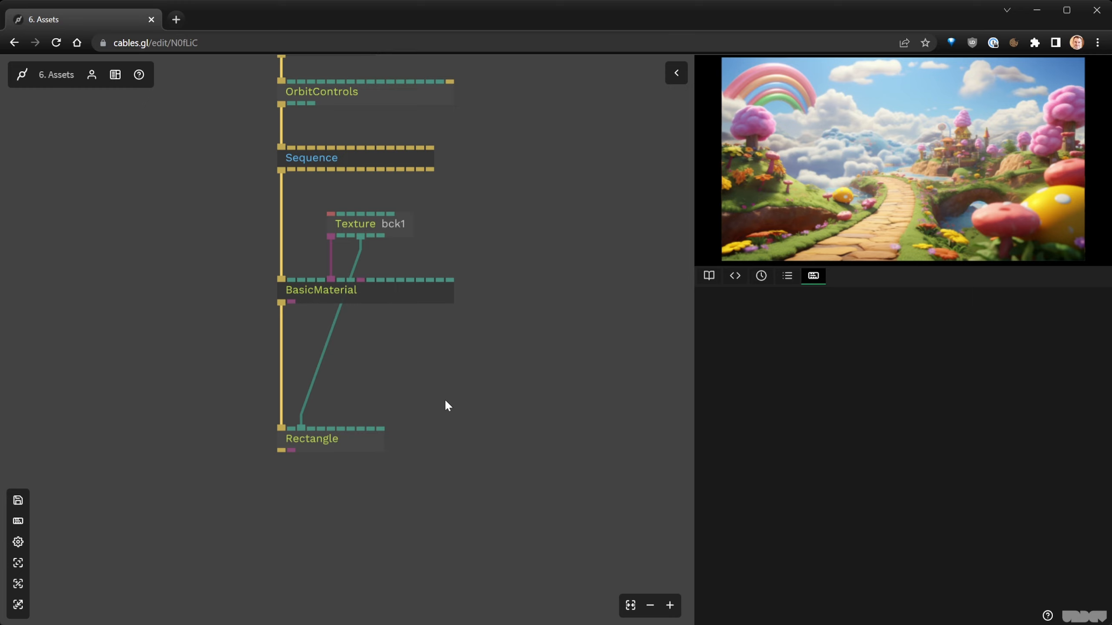
drag(1, 245, 362, 195)
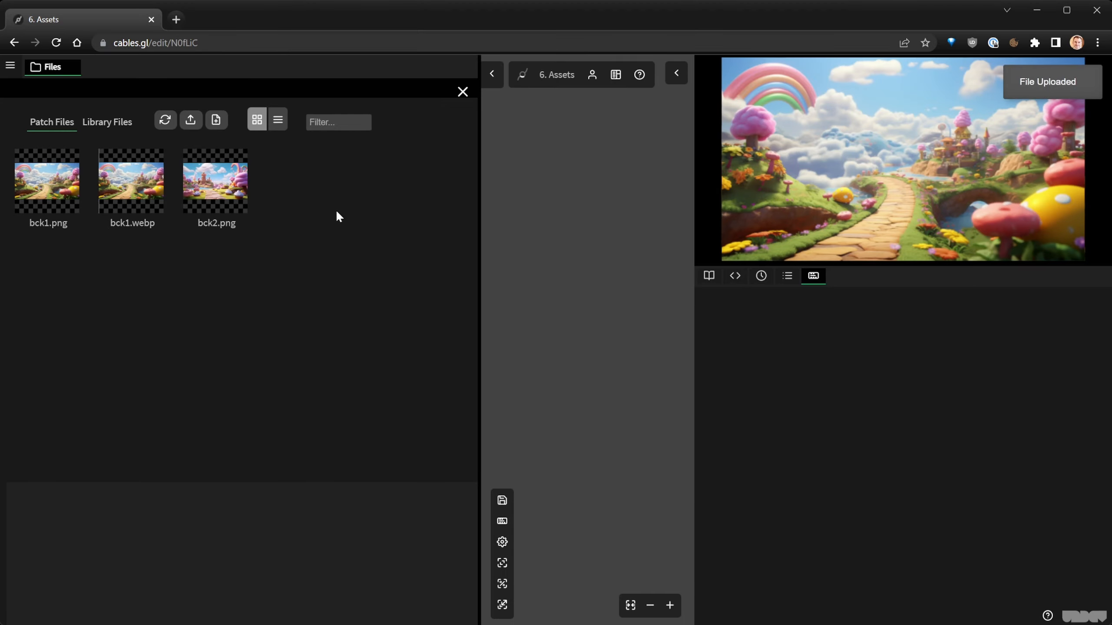
click(205, 188)
scroll(415, 606, down, 3)
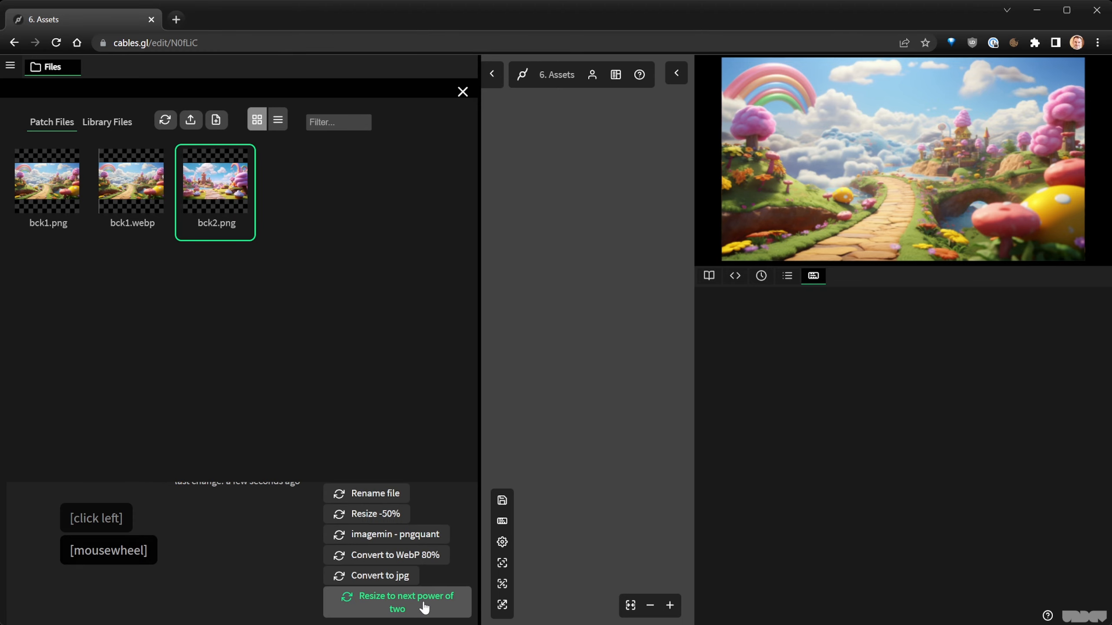
click(396, 555)
click(497, 202)
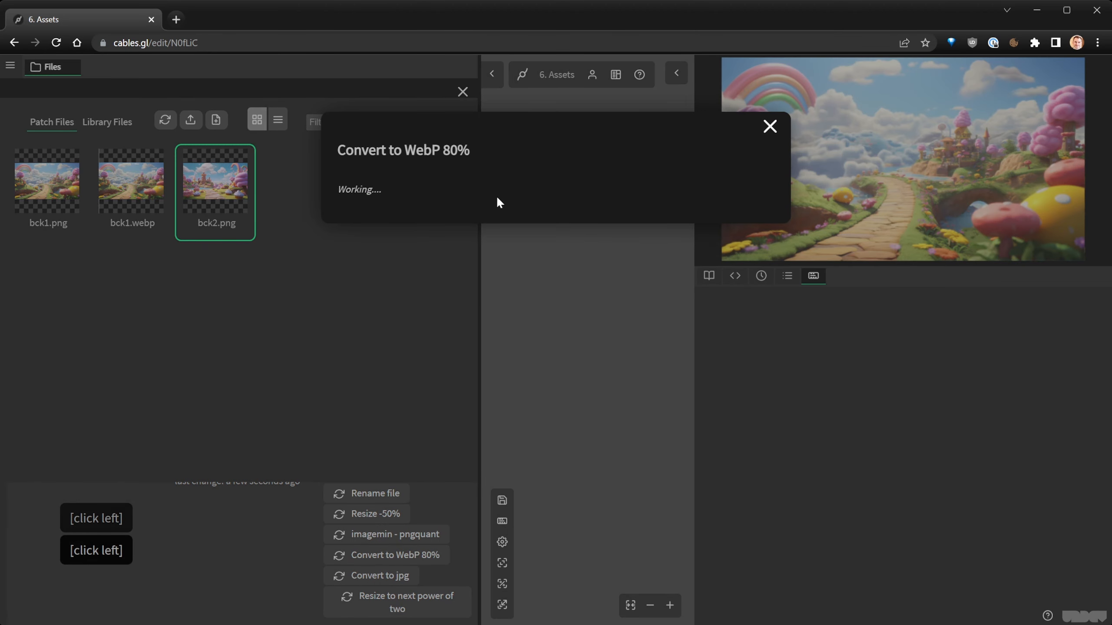
click(370, 348)
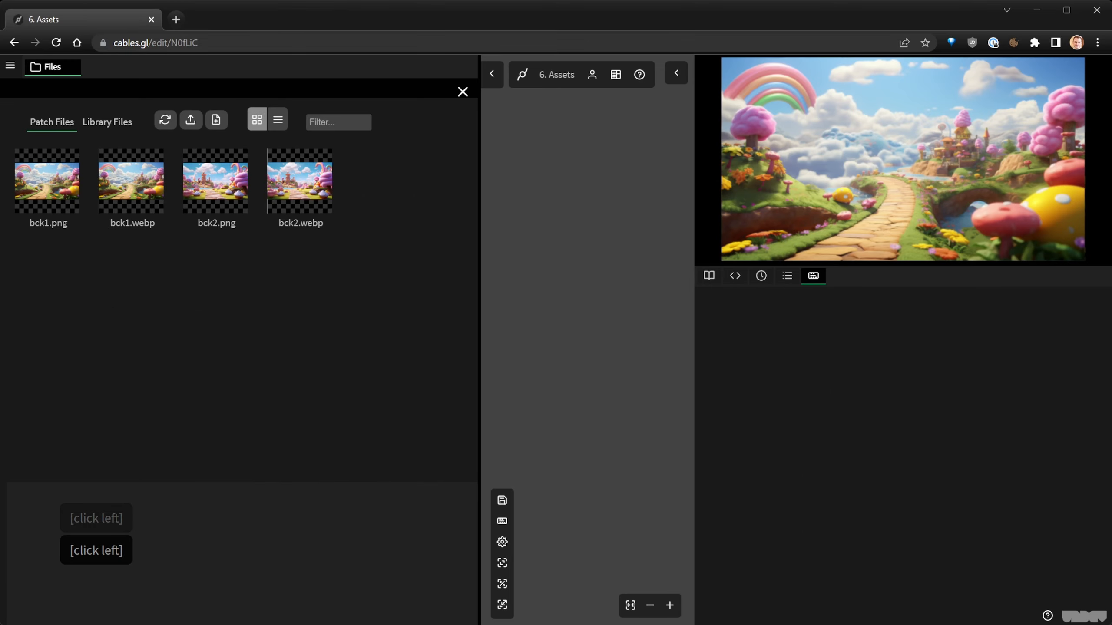
Upload bck3.png, convert it to WebP at 80% quality, and close the file manager.
drag(0, 346, 253, 345)
drag(428, 236, 434, 251)
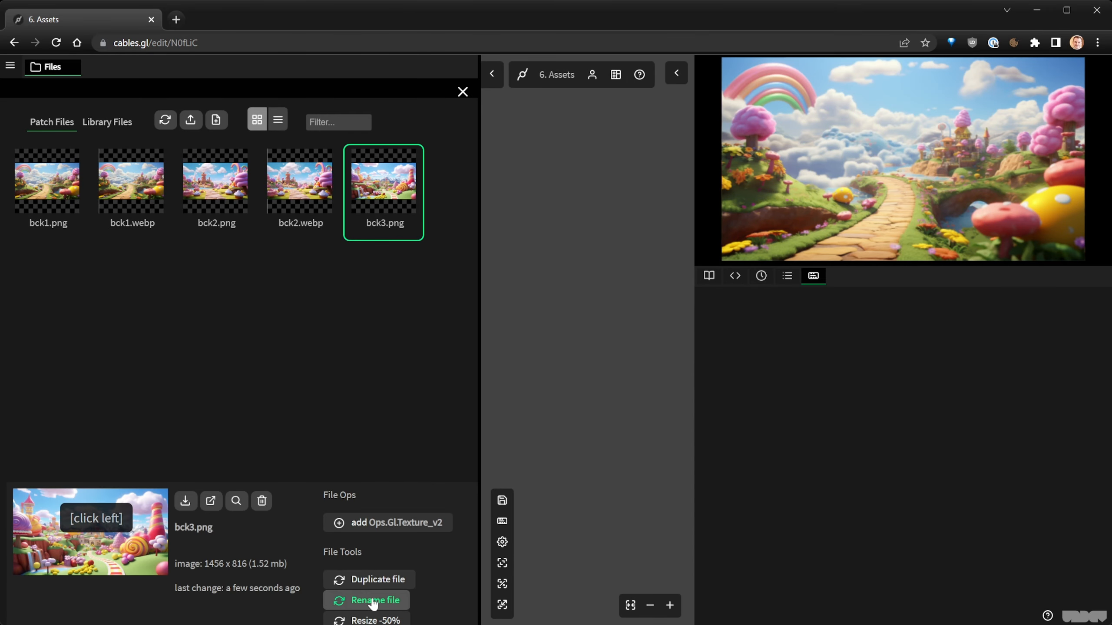
scroll(373, 602, down, 3)
click(407, 560)
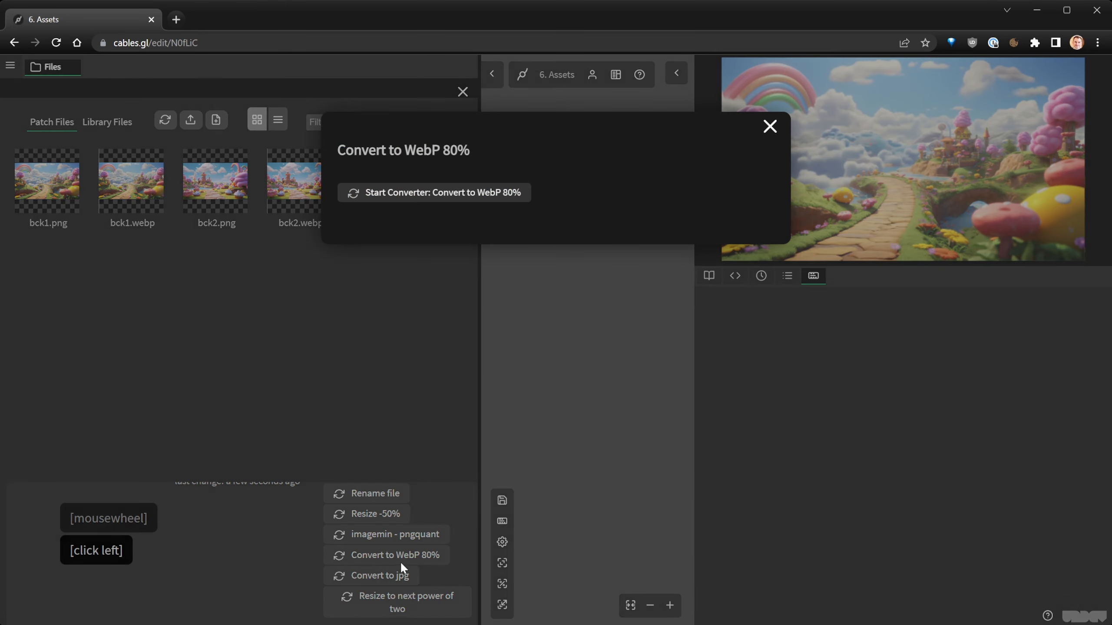
click(460, 192)
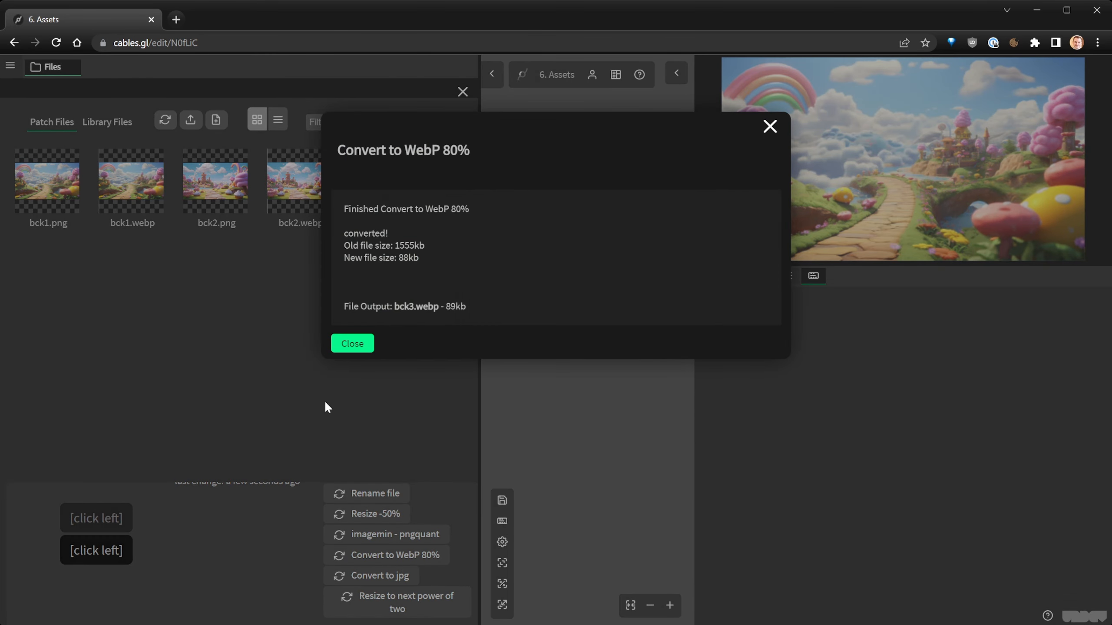
click(355, 346)
click(463, 93)
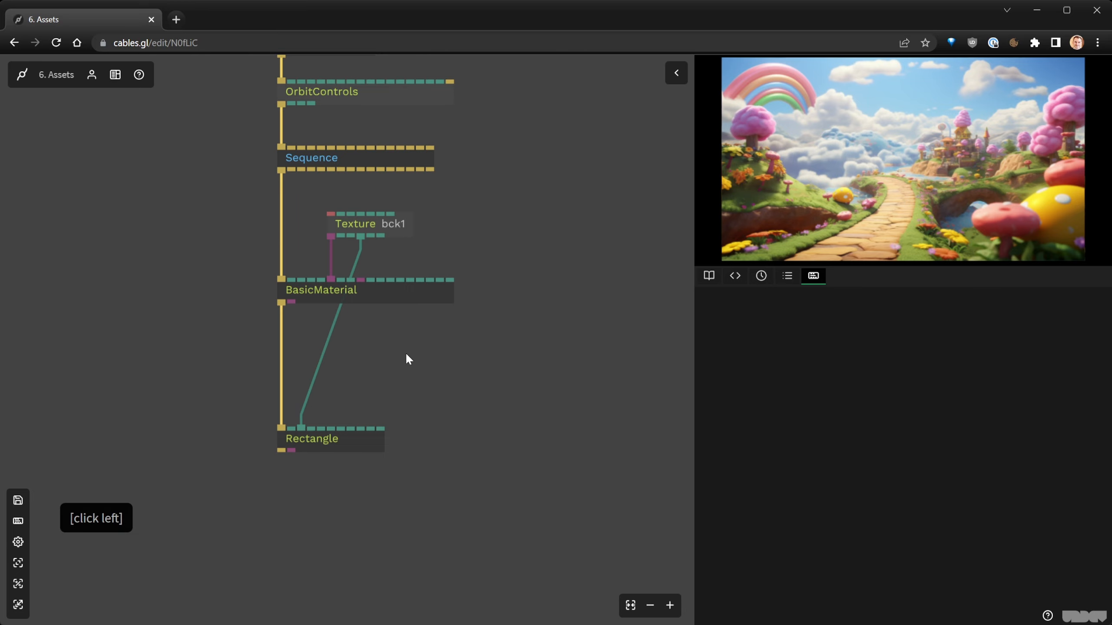
Find the SwitchTextures op and add it to the patch.
key(Tab)
text(swi)
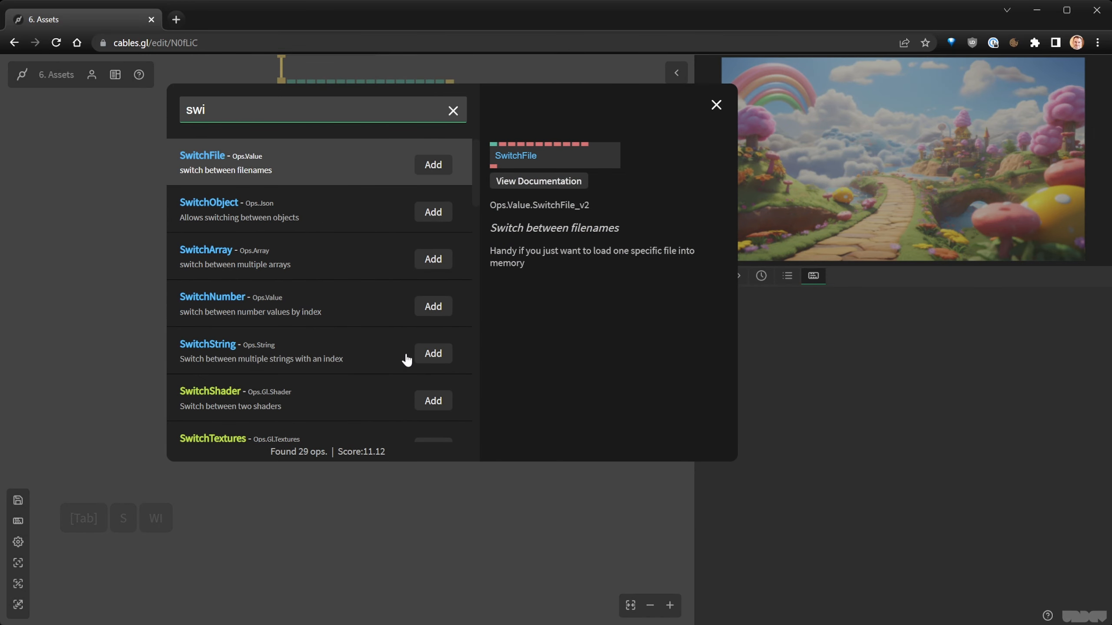
key(Down)
key(Down)
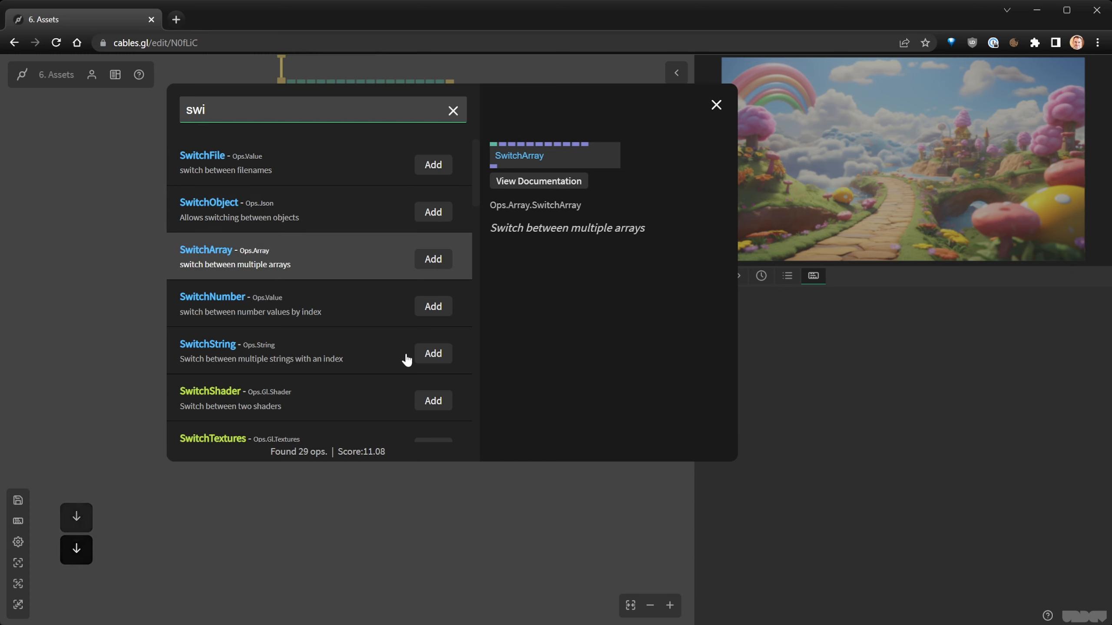
key(Down)
key(Down)
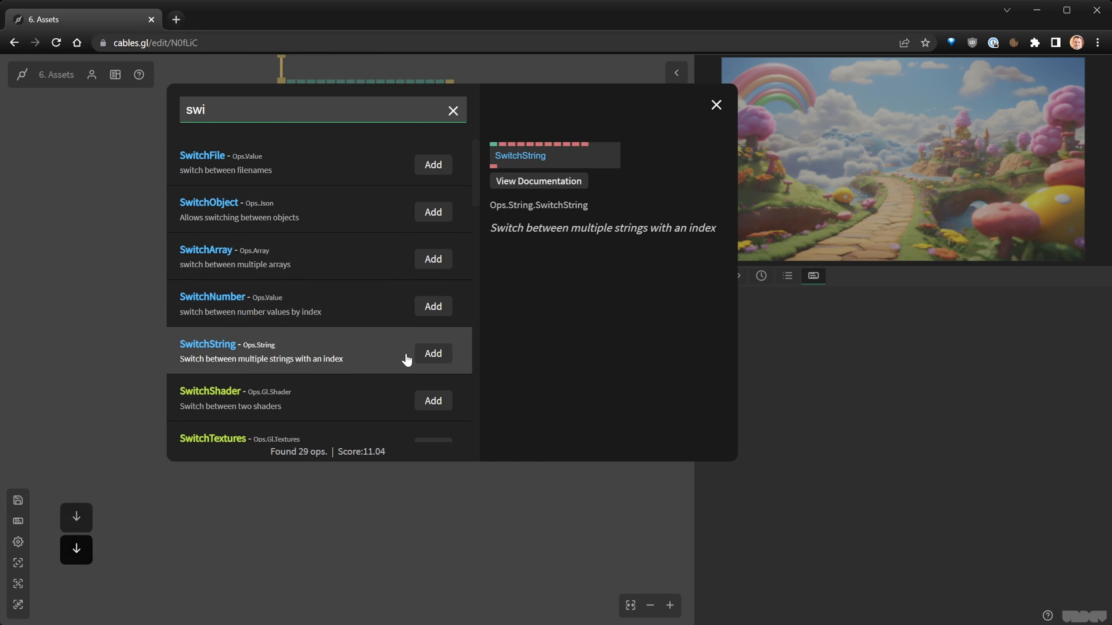
key(Up)
key(Up)
key(Up)
text(t)
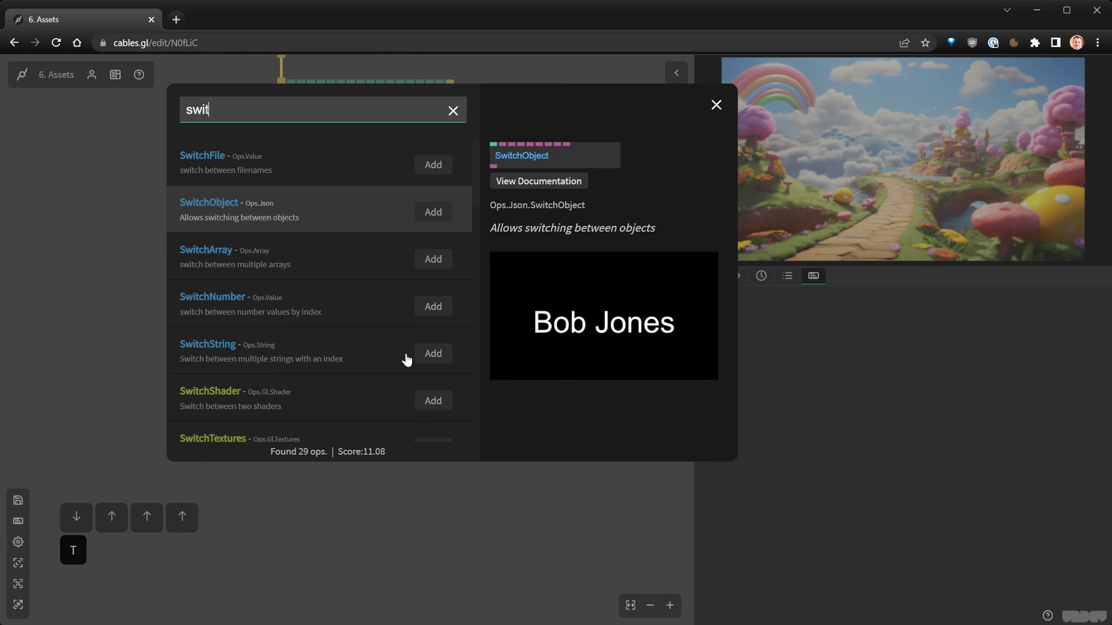
text(chte)
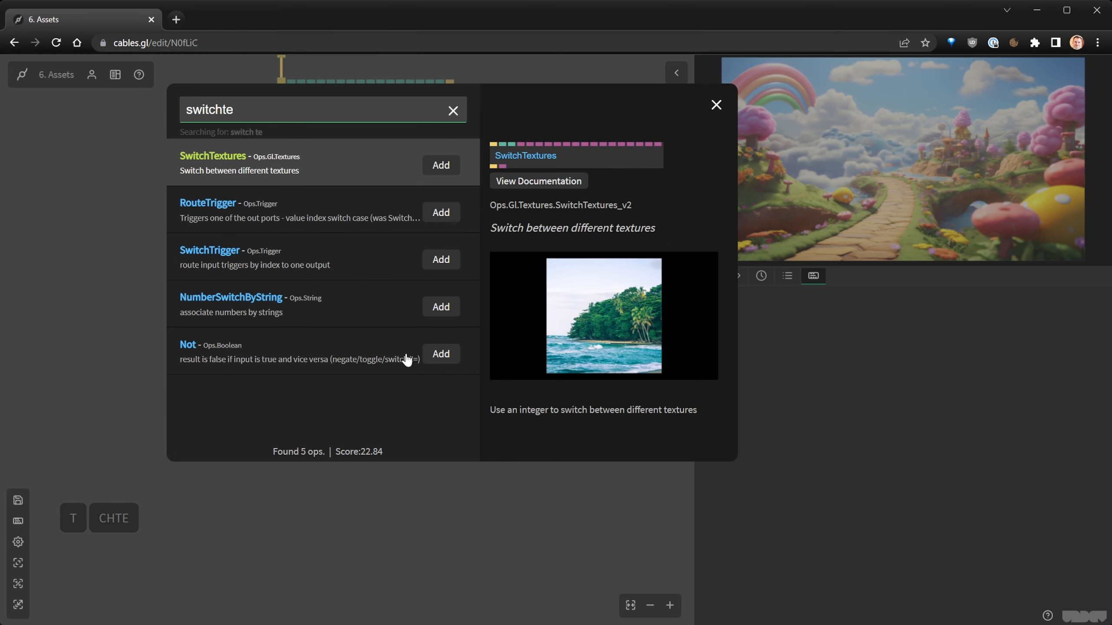
key(Return)
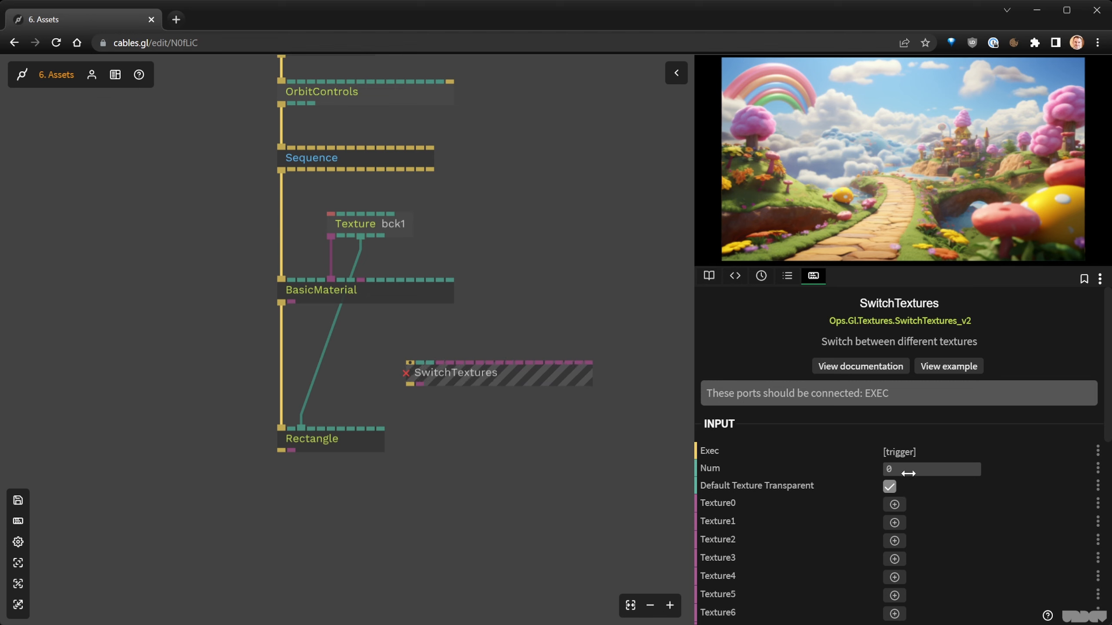
Insert SwitchTextures into the trigger link between Sequence and BasicMaterial, placing it under the Texture op with BasicMaterial and Rectangle moved further down.
drag(334, 439, 330, 507)
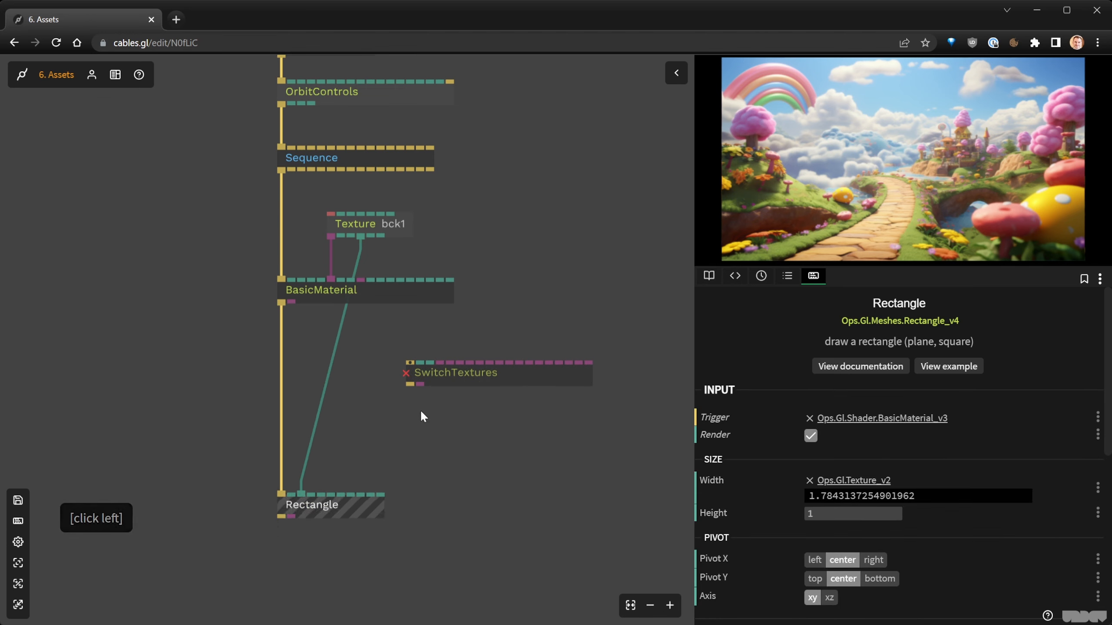
drag(464, 378, 287, 221)
drag(328, 279, 322, 396)
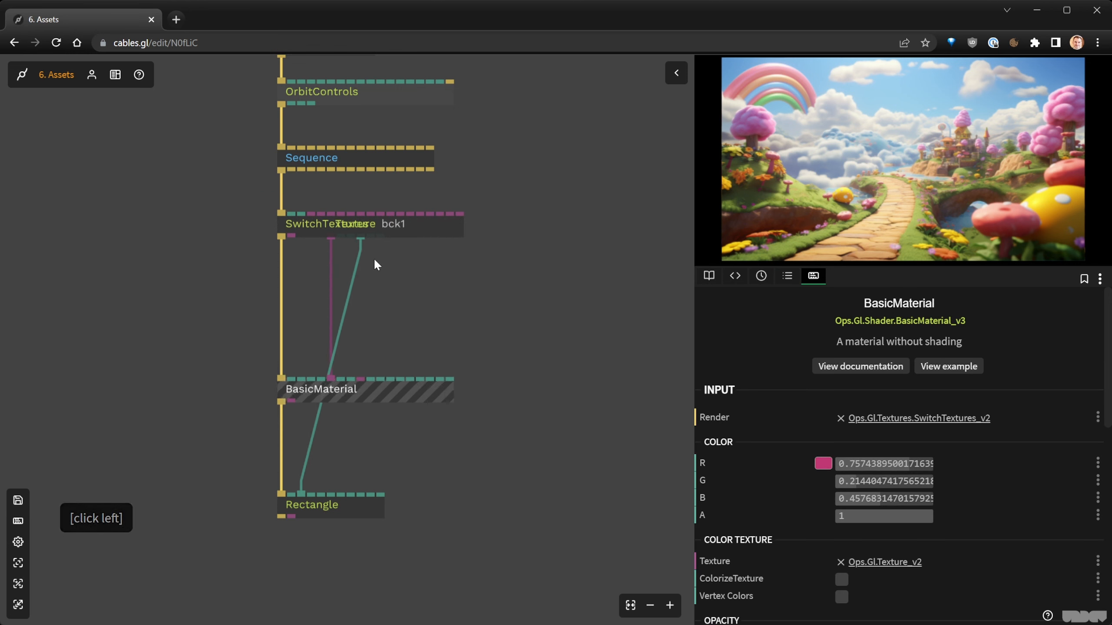
drag(372, 225, 422, 302)
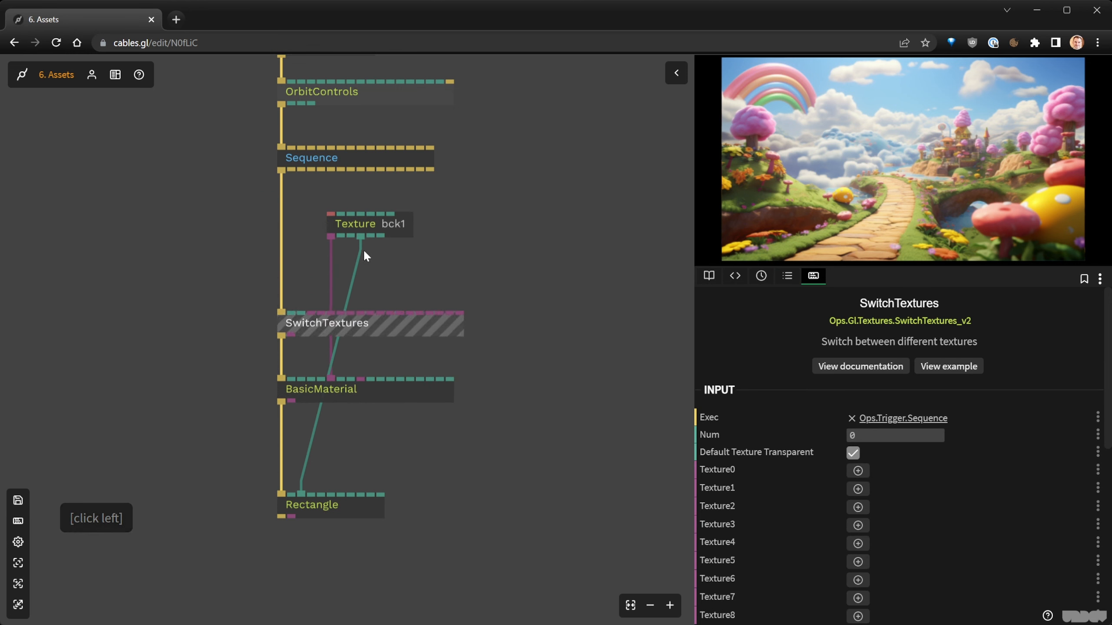
Reroute the bck1 Texture output from BasicMaterial to SwitchTextures' Texture0 input, and remove the Texture op's link to the Rectangle's width.
right_click(330, 262)
scroll(331, 246, up, 2)
drag(332, 228, 305, 325)
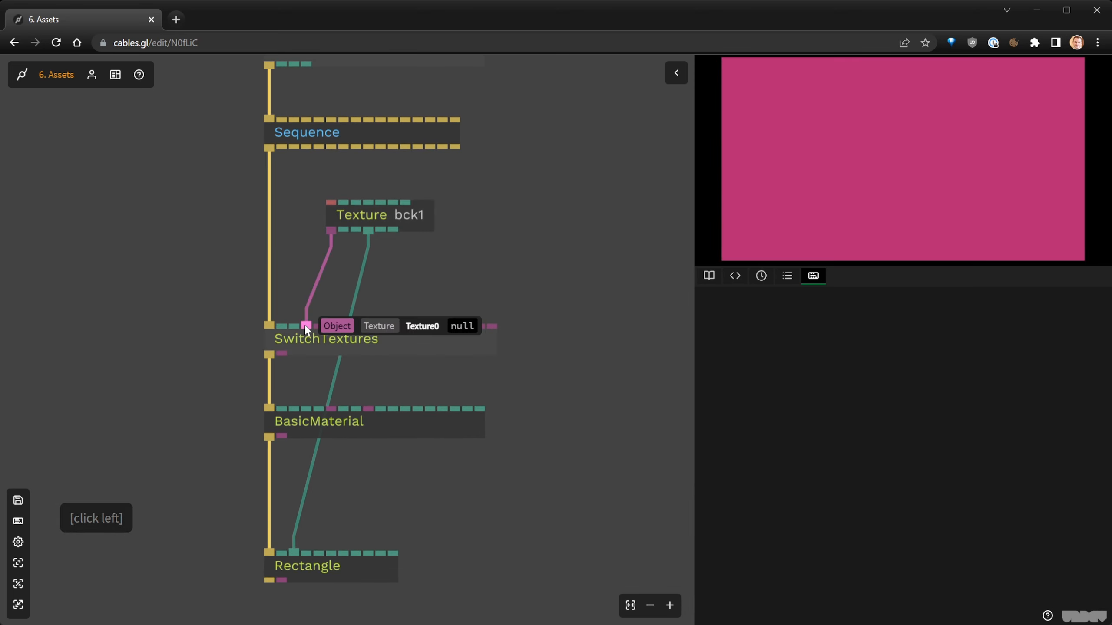
right_click(361, 285)
drag(384, 216, 359, 239)
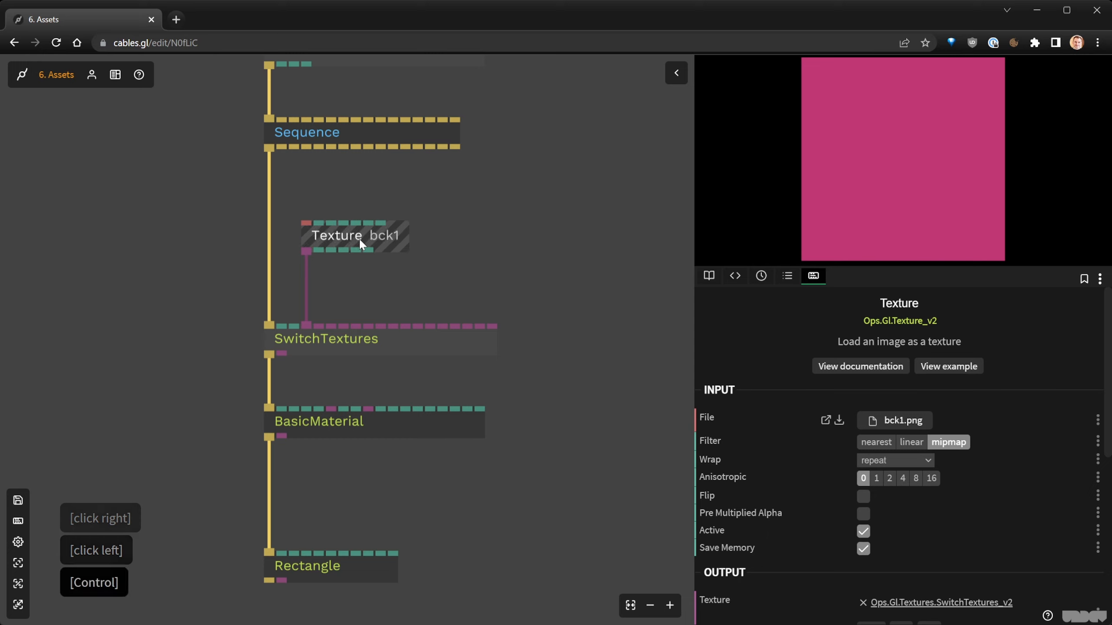
Duplicate the bck1 Texture op and place the copy beside the original above SwitchTextures.
key(ctrl+c)
key(ctrl+v)
drag(474, 255, 463, 238)
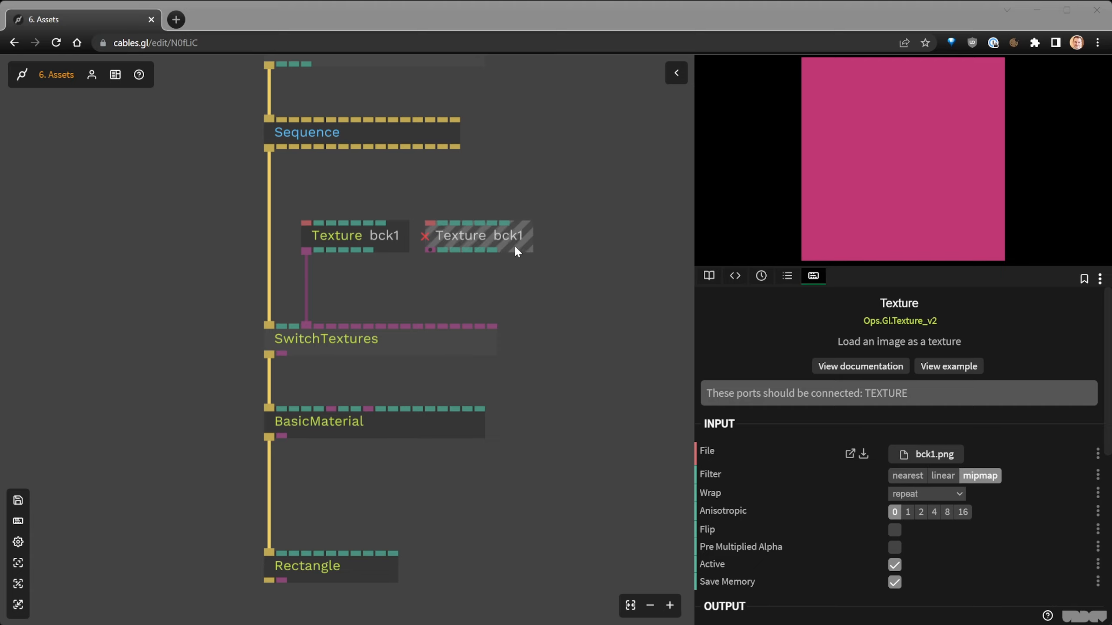
scroll(529, 247, down, 2)
drag(581, 256, 405, 265)
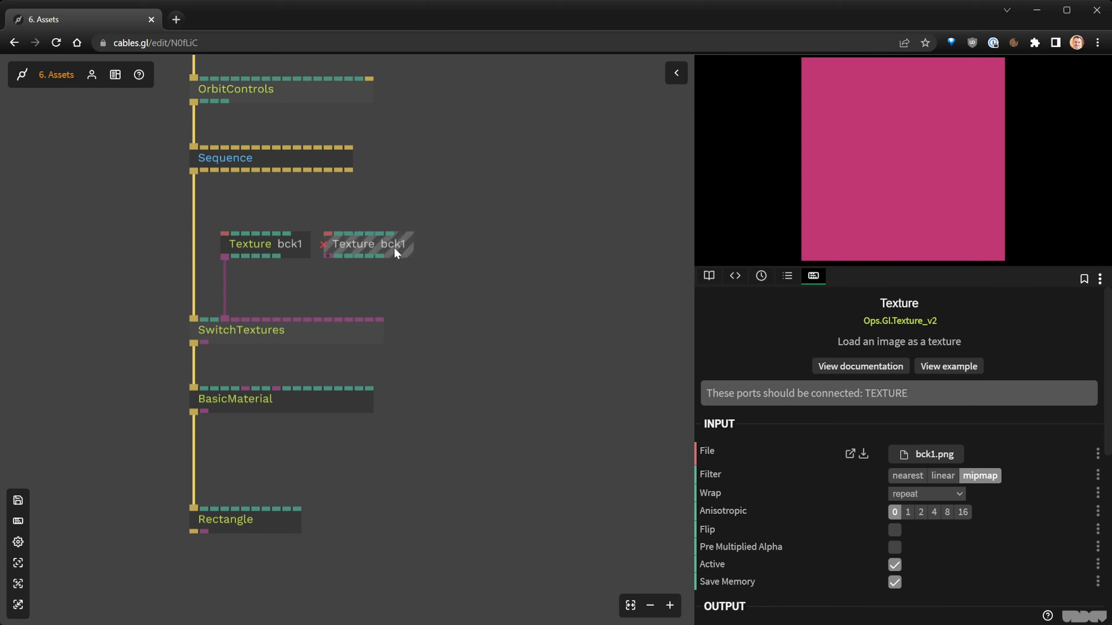
Set the duplicated Texture op's file to bck2.webp and close the file manager.
click(946, 456)
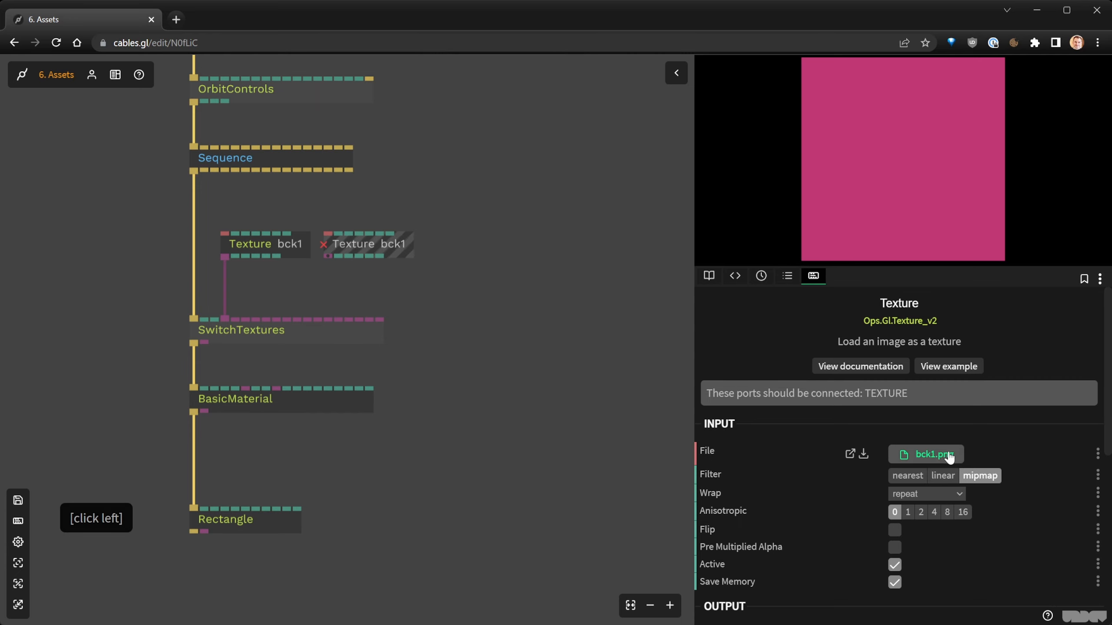
click(945, 453)
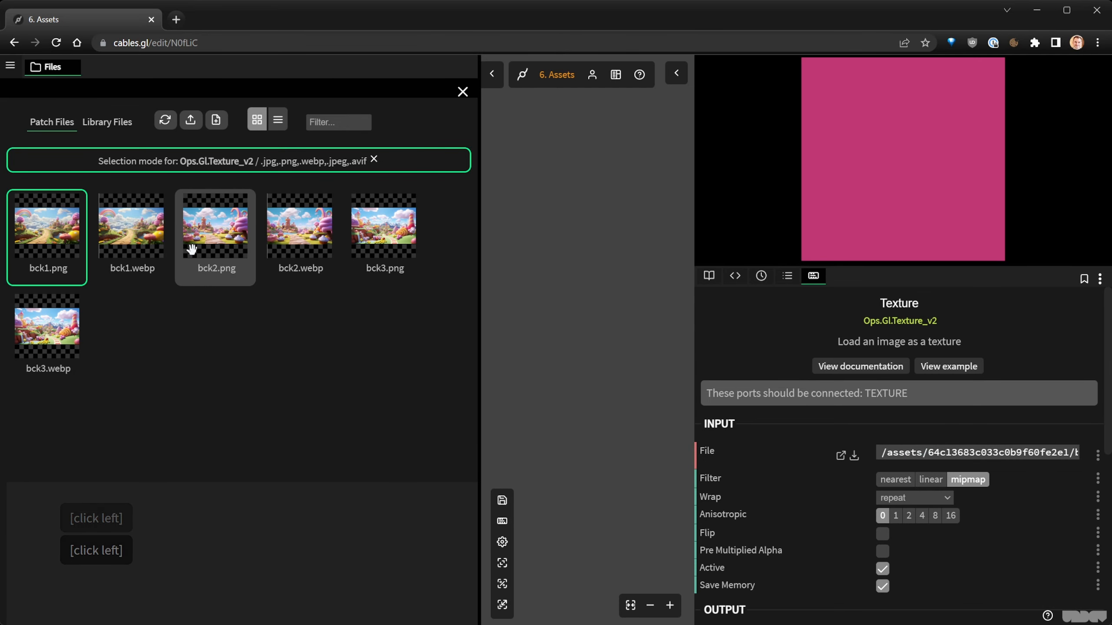
click(293, 241)
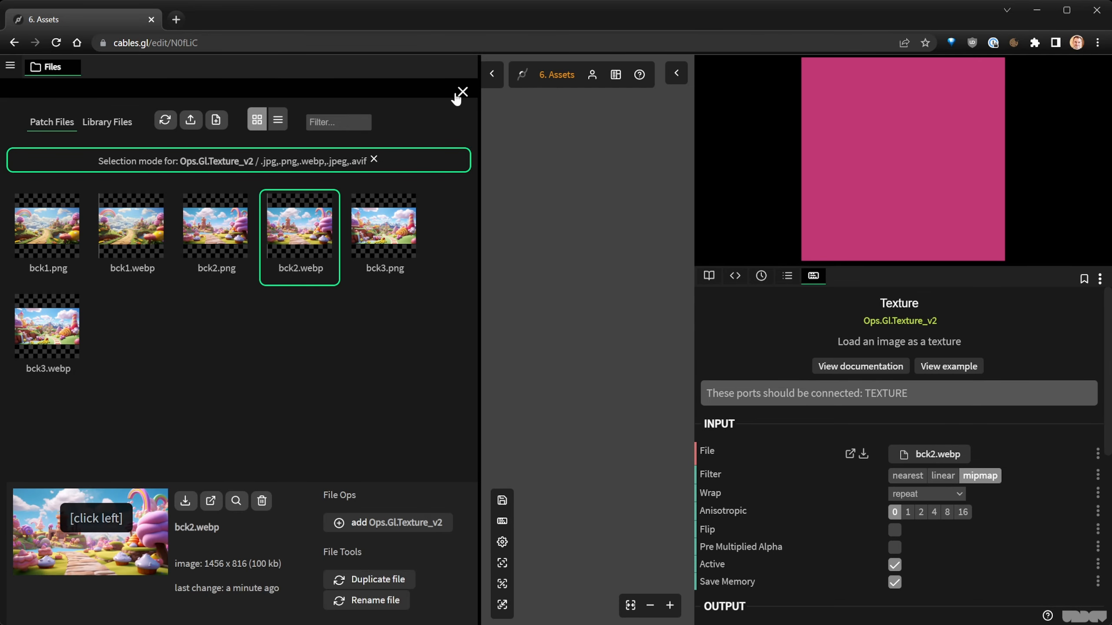
click(463, 92)
Connect the bck2 Texture to SwitchTextures' Texture1 input and the SwitchTextures texture output to BasicMaterial's Texture input.
scroll(371, 205, up, 3)
drag(324, 267, 192, 360)
click(266, 377)
right_click(265, 377)
drag(281, 364, 363, 222)
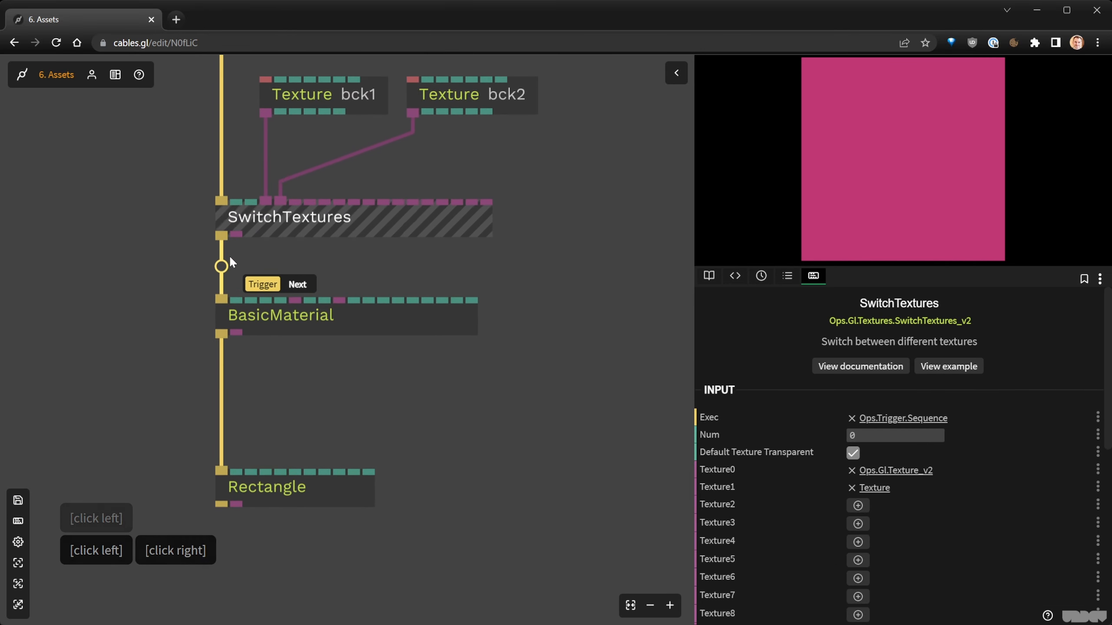
drag(236, 236, 298, 306)
drag(299, 326, 299, 352)
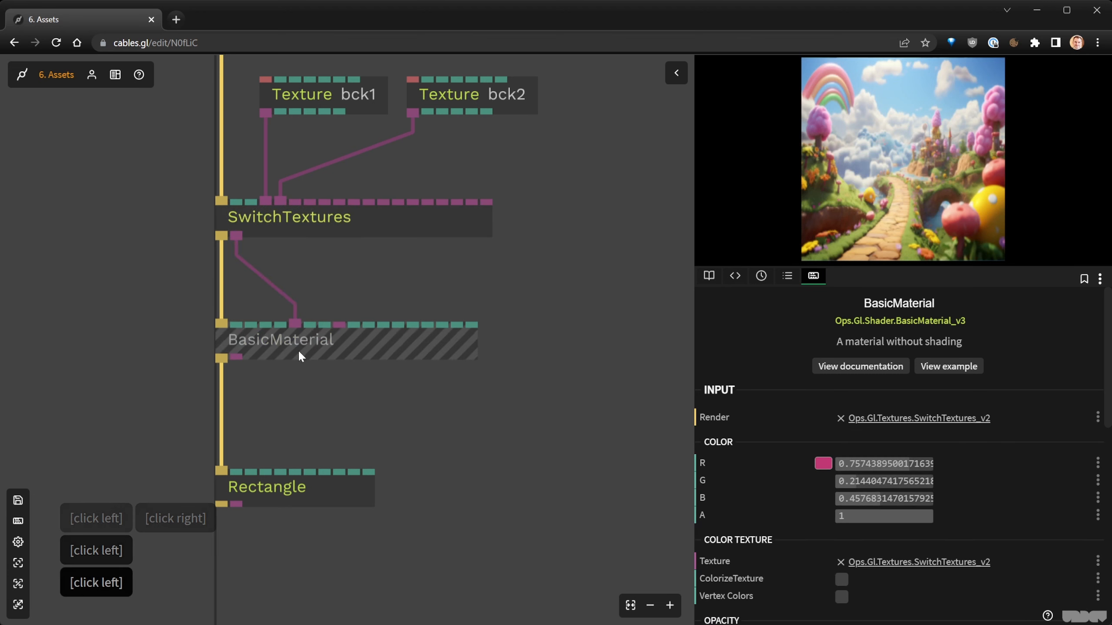
Set the SwitchTextures op's Num to 1 to display the second texture.
click(302, 231)
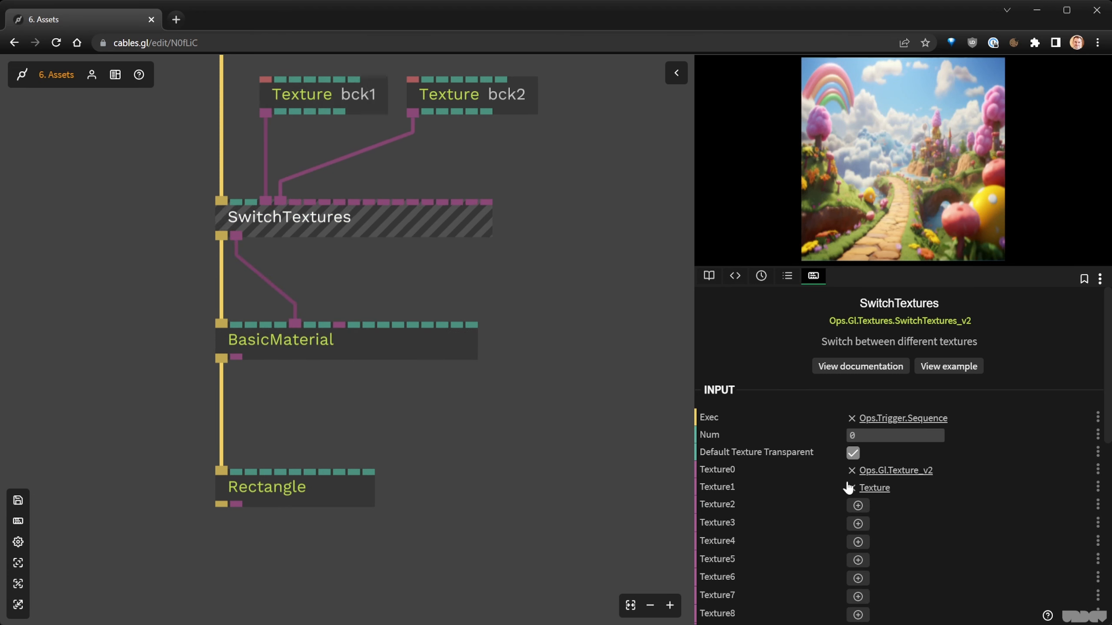
click(873, 441)
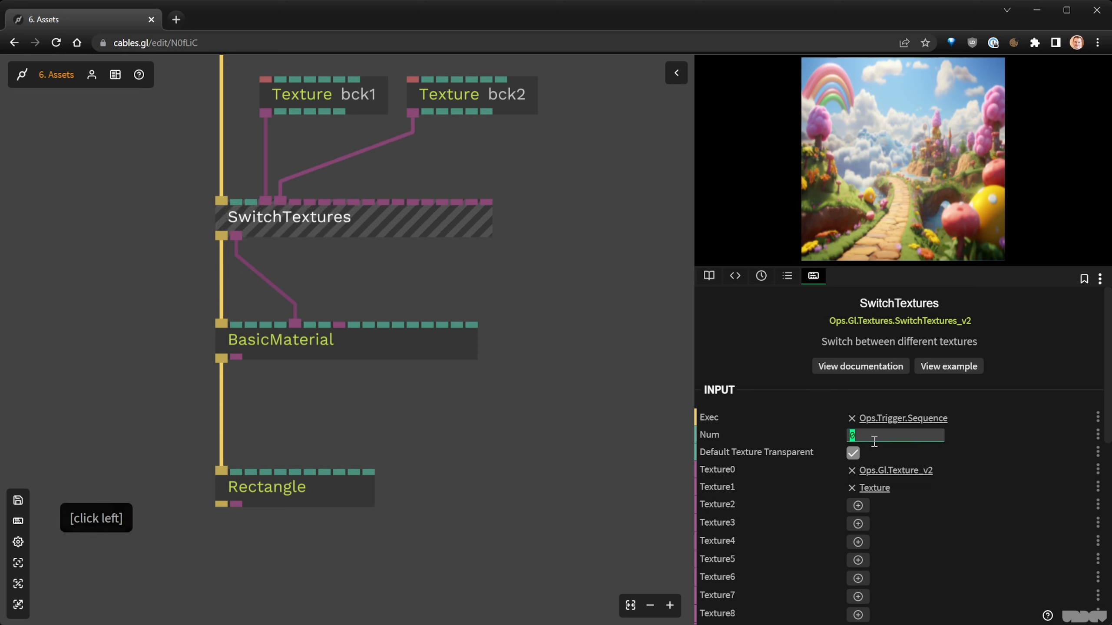
text(1)
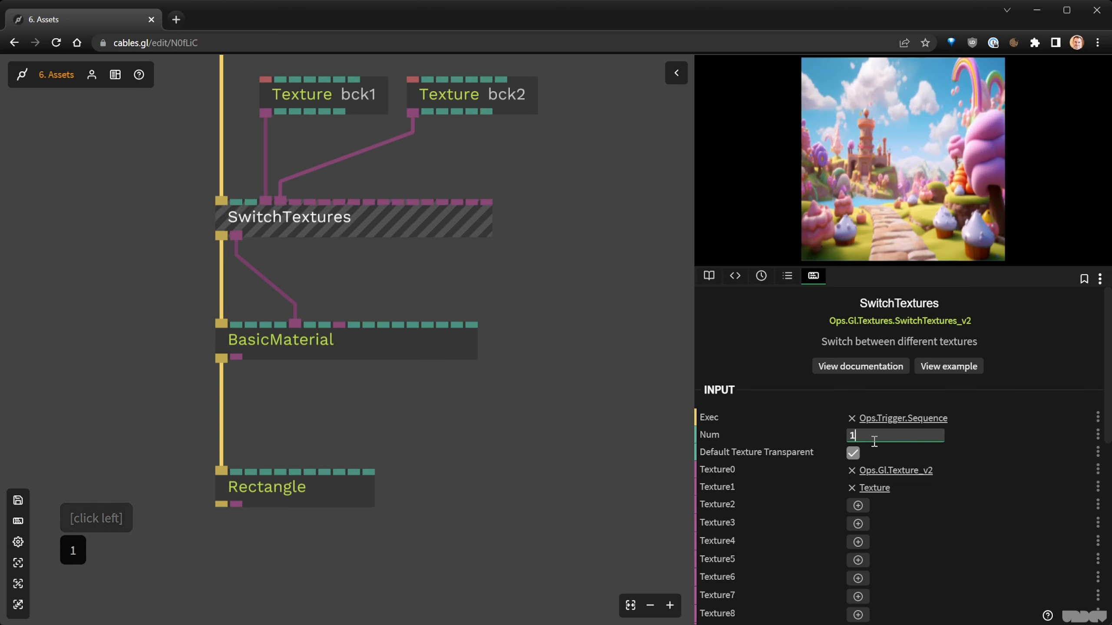
Move the BasicMaterial and Rectangle ops further down to make room below SwitchTextures.
click(370, 289)
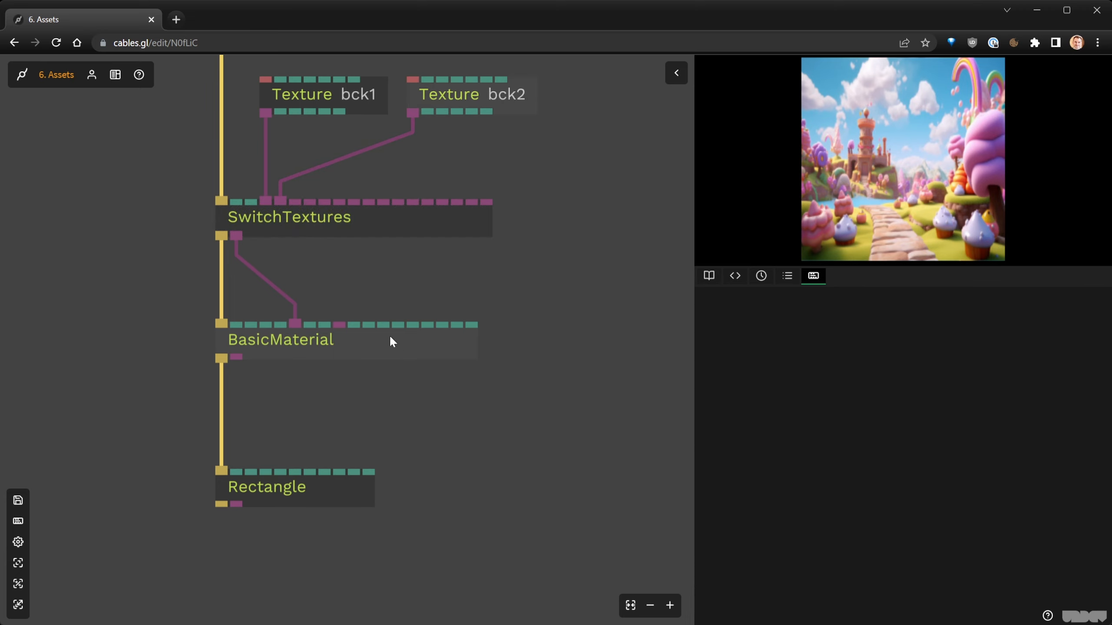
drag(388, 335, 388, 360)
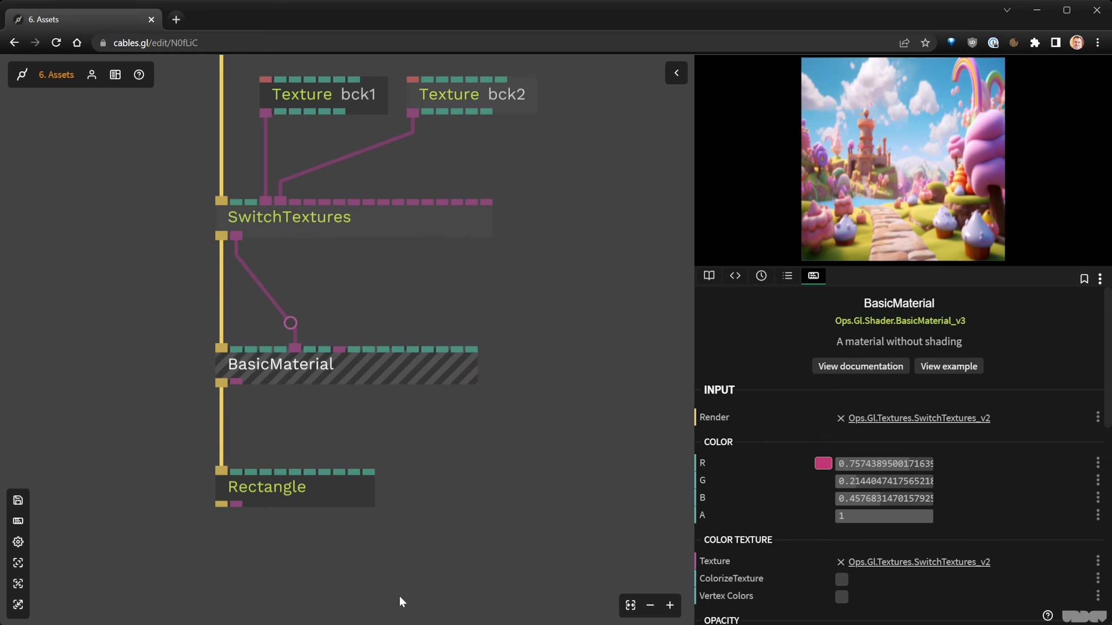
drag(398, 589, 231, 328)
drag(276, 367, 277, 392)
click(270, 285)
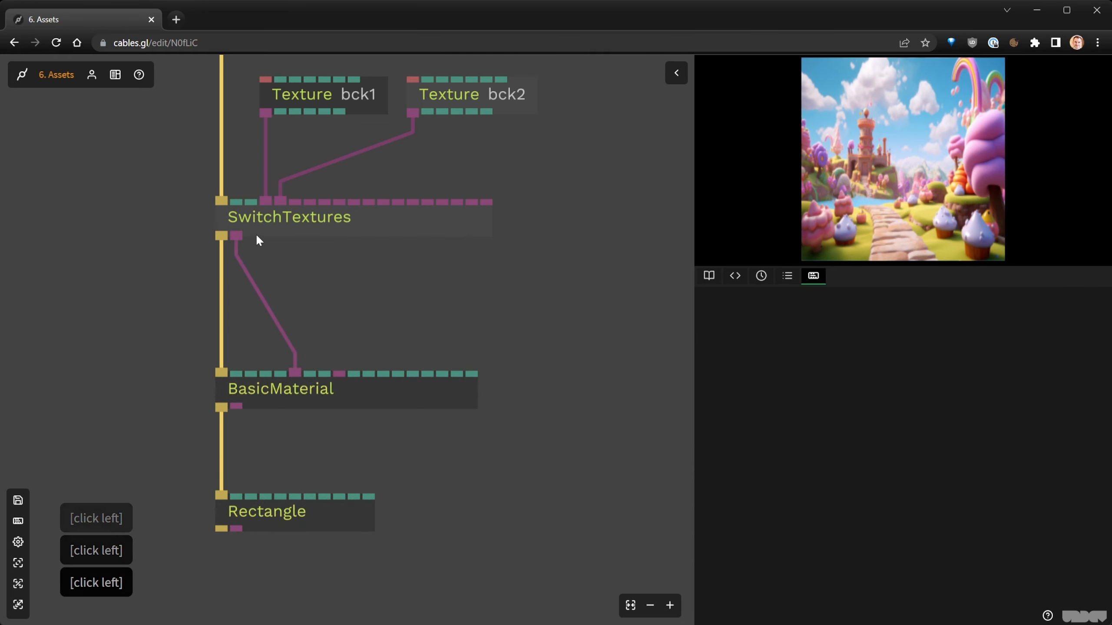
Add a TextureInfo op connected to SwitchTextures' texture output and place it between SwitchTextures and BasicMaterial.
drag(235, 236, 385, 294)
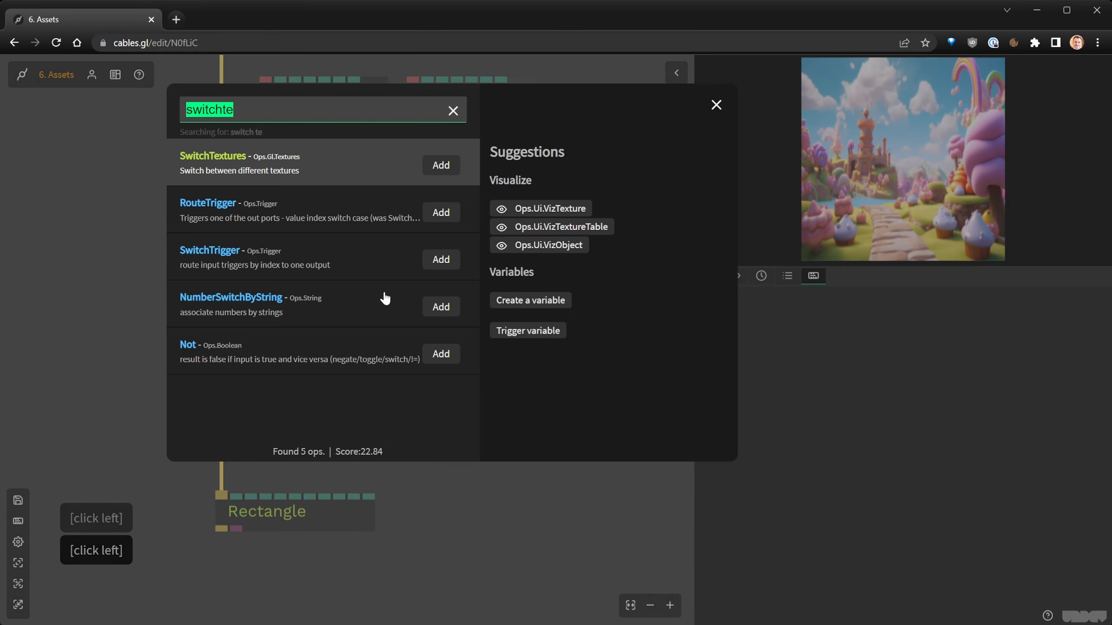
text(texturein)
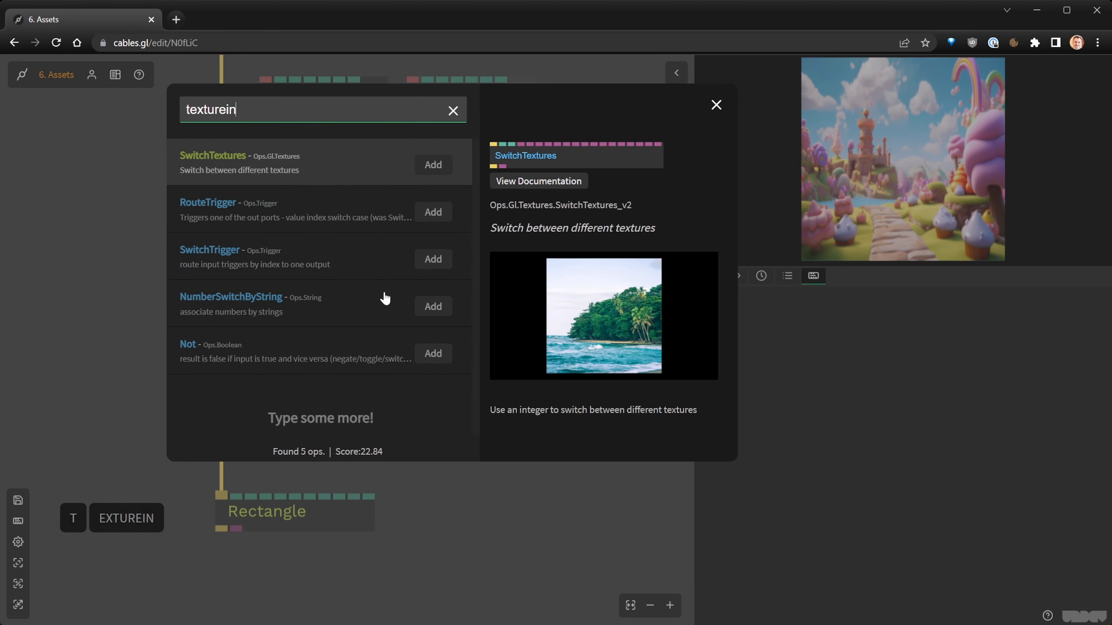
key(Return)
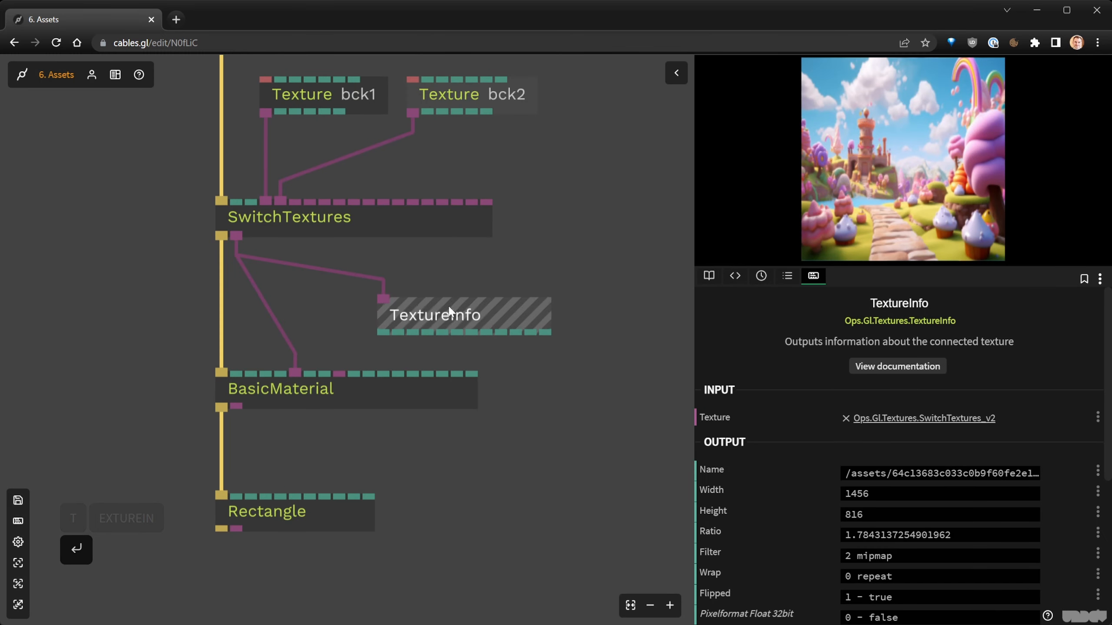
drag(462, 320, 436, 296)
Connect TextureInfo's Ratio output to the Rectangle's width input and save the patch.
mouse_move(282, 111)
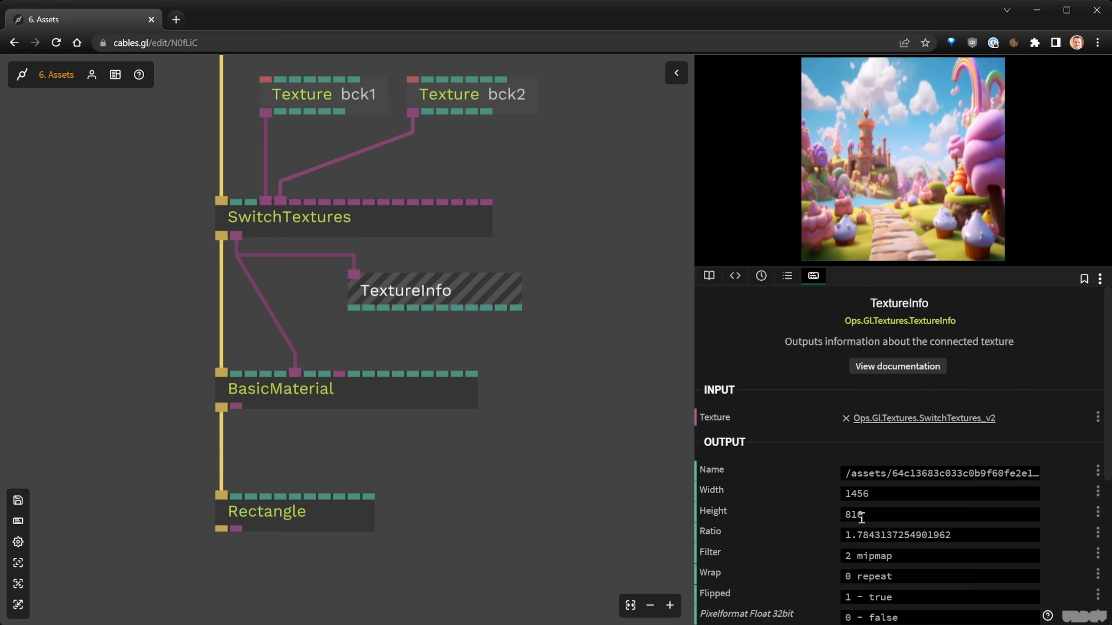
scroll(848, 499, down, 3)
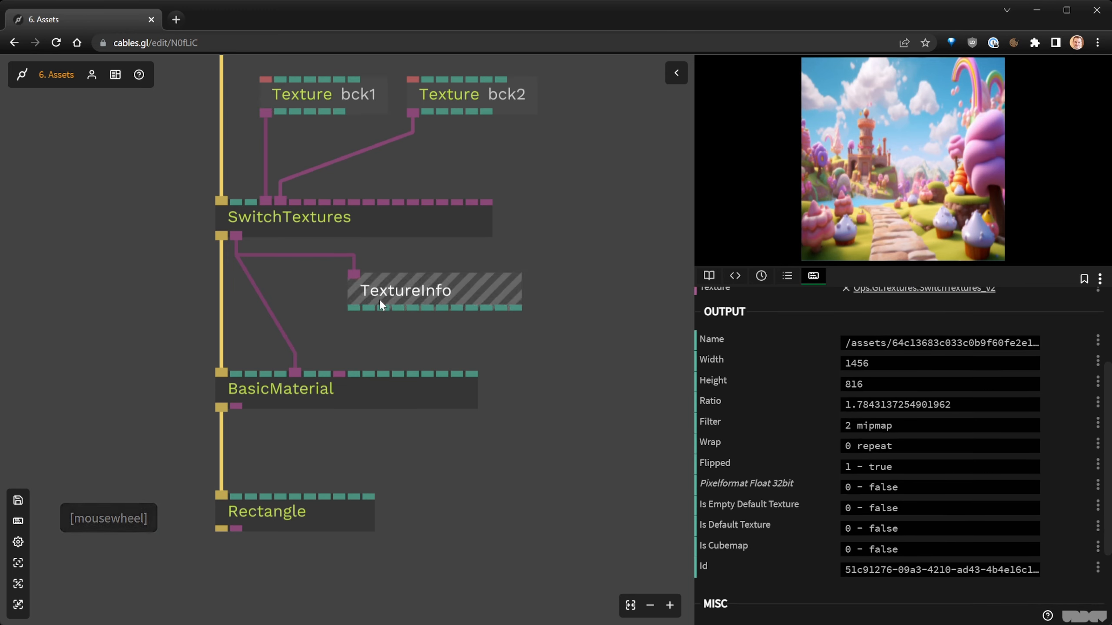
drag(405, 308, 255, 500)
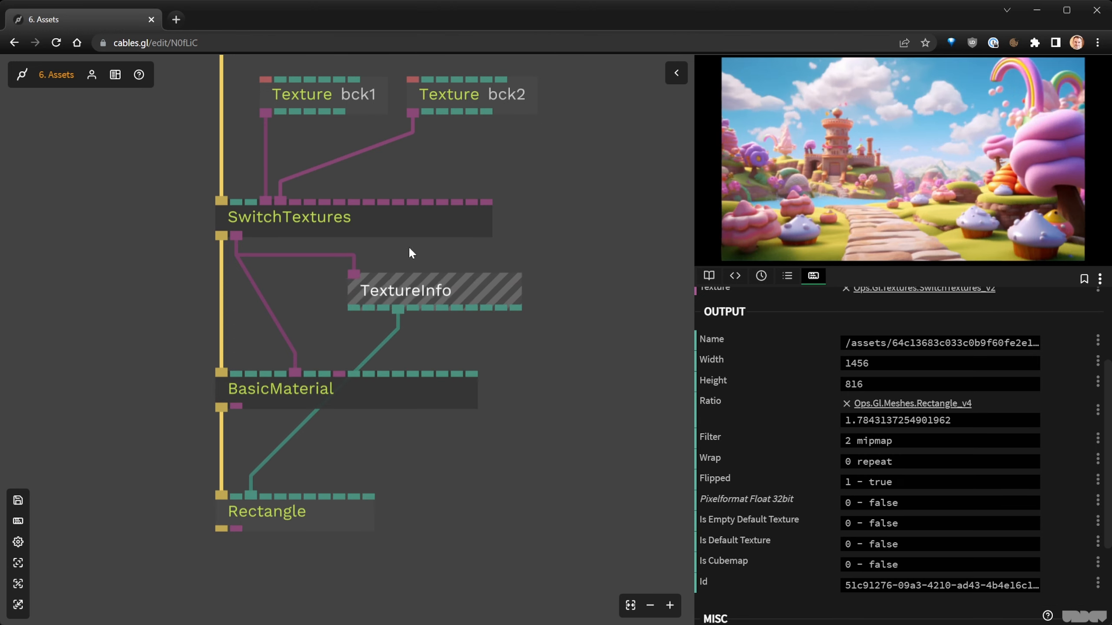
click(580, 160)
drag(580, 159, 556, 271)
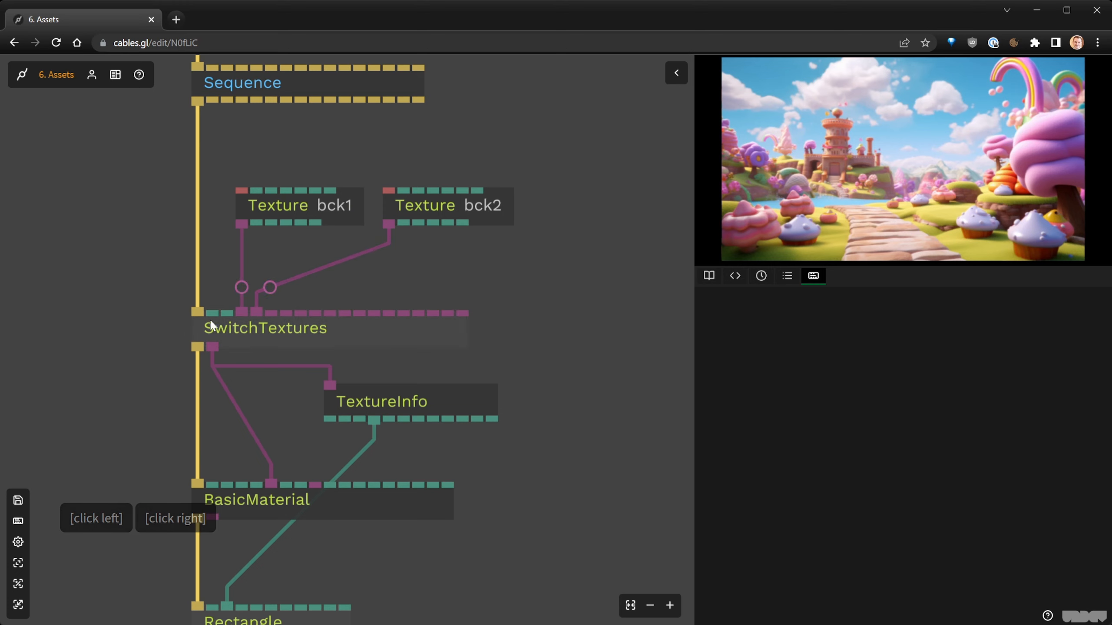
drag(573, 455, 644, 226)
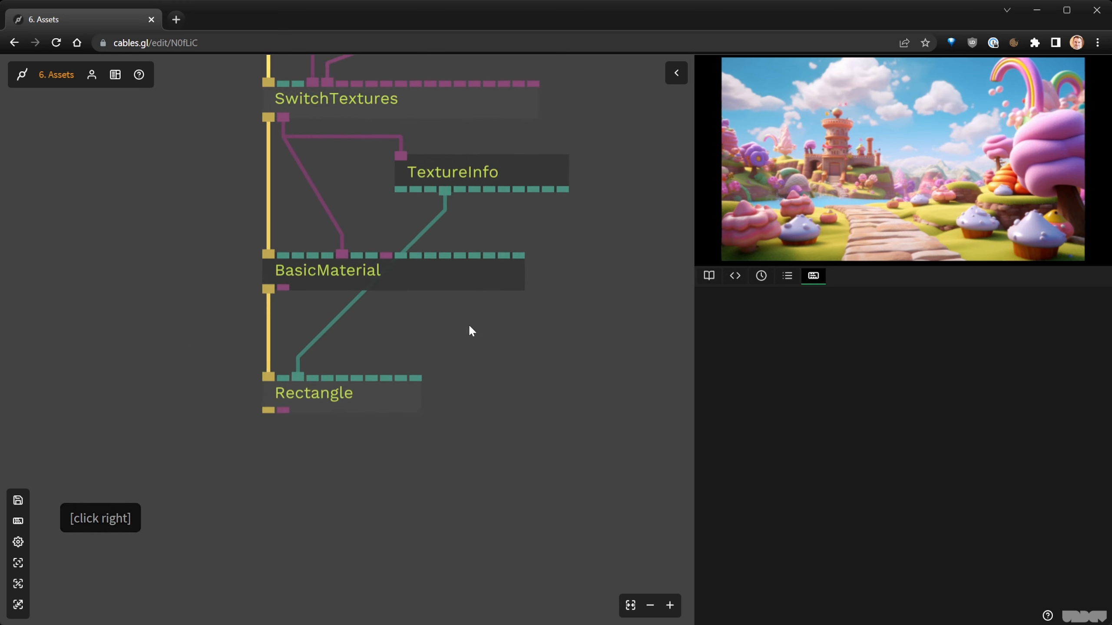
click(574, 323)
key(ctrl+s)
scroll(543, 324, down, 2)
drag(541, 323, 523, 425)
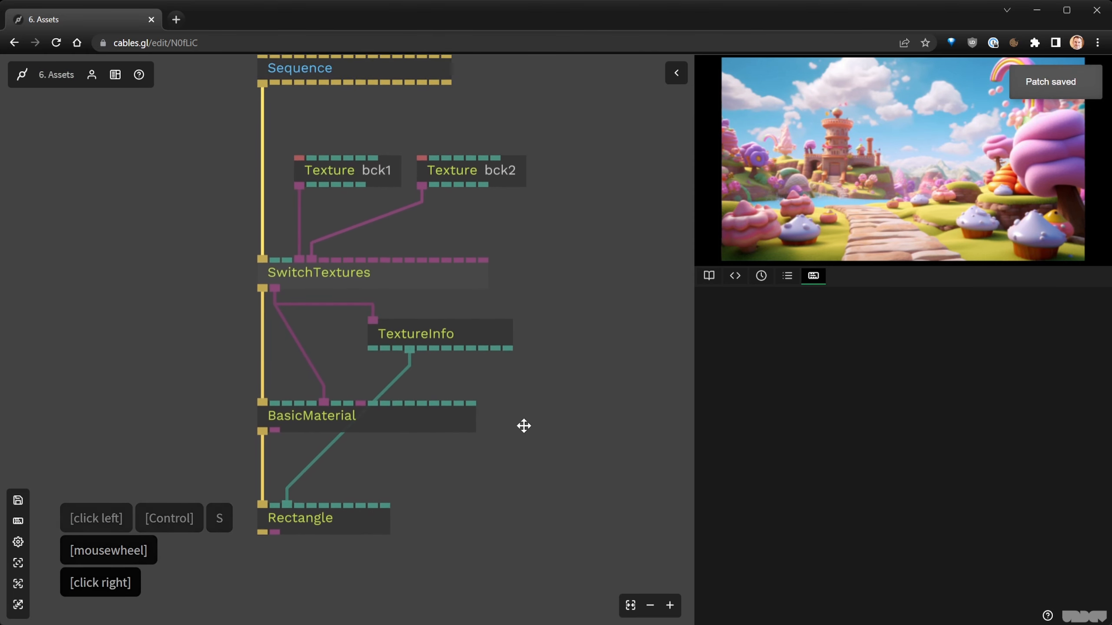
Add a Sidebar op in the empty area beside the main op chain.
click(276, 277)
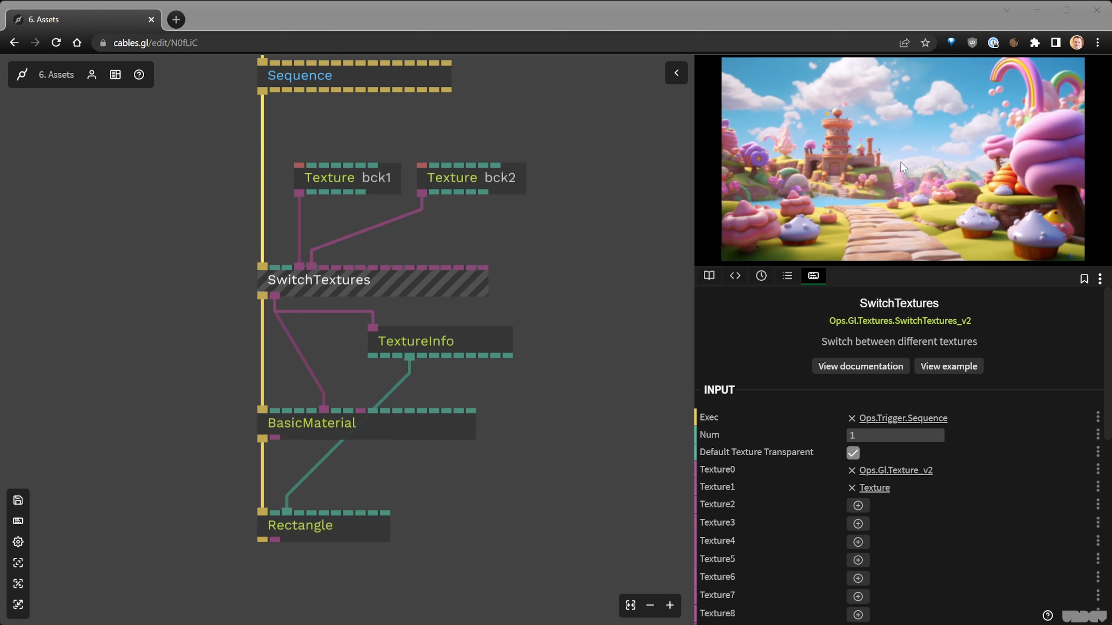
drag(576, 181, 680, 300)
scroll(243, 256, down, 3)
drag(243, 256, 361, 305)
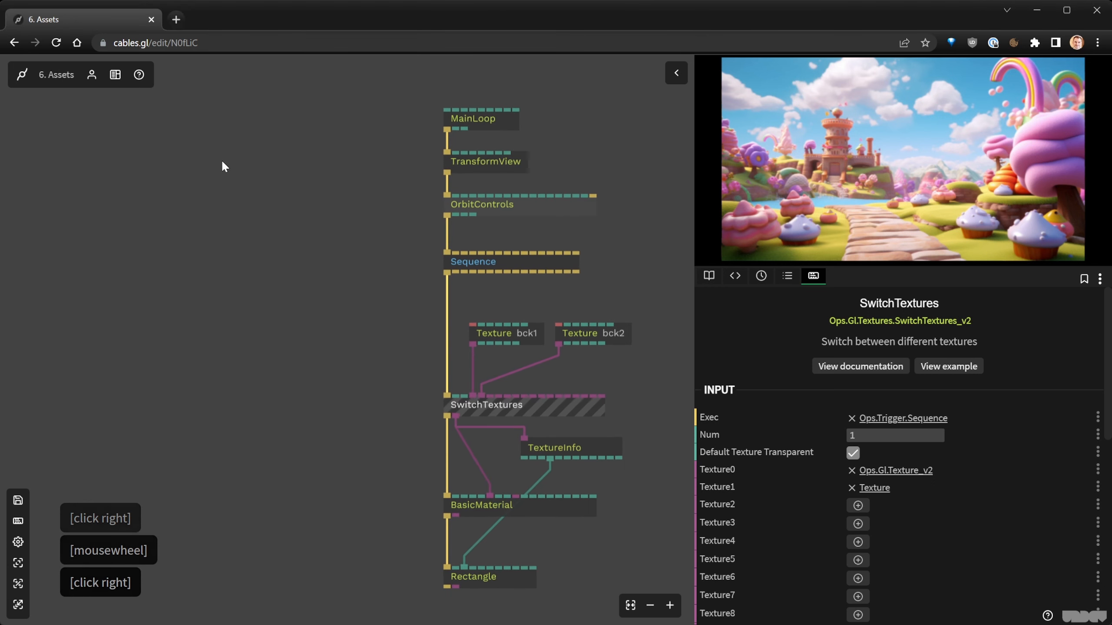
click(226, 174)
key(Tab)
text(si)
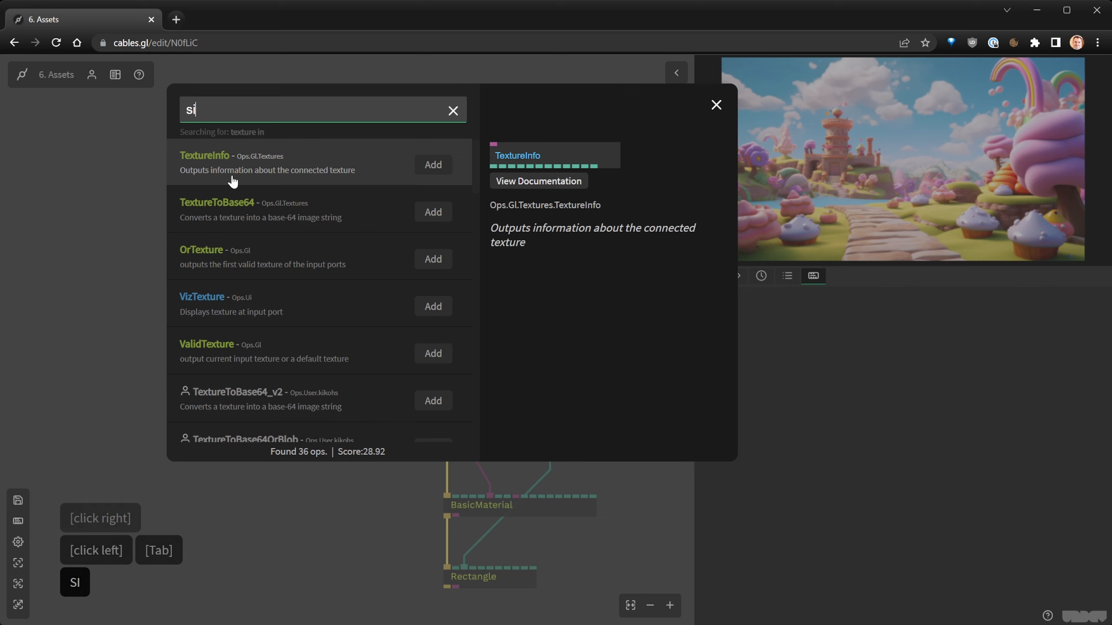
text(debart)
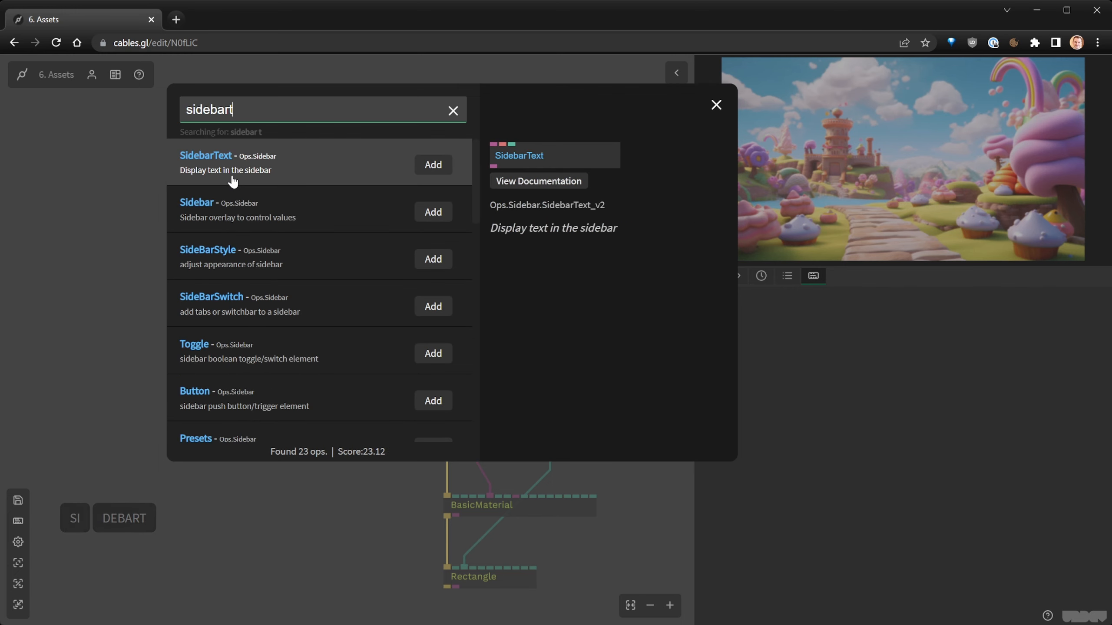
key(BackSpace)
key(Return)
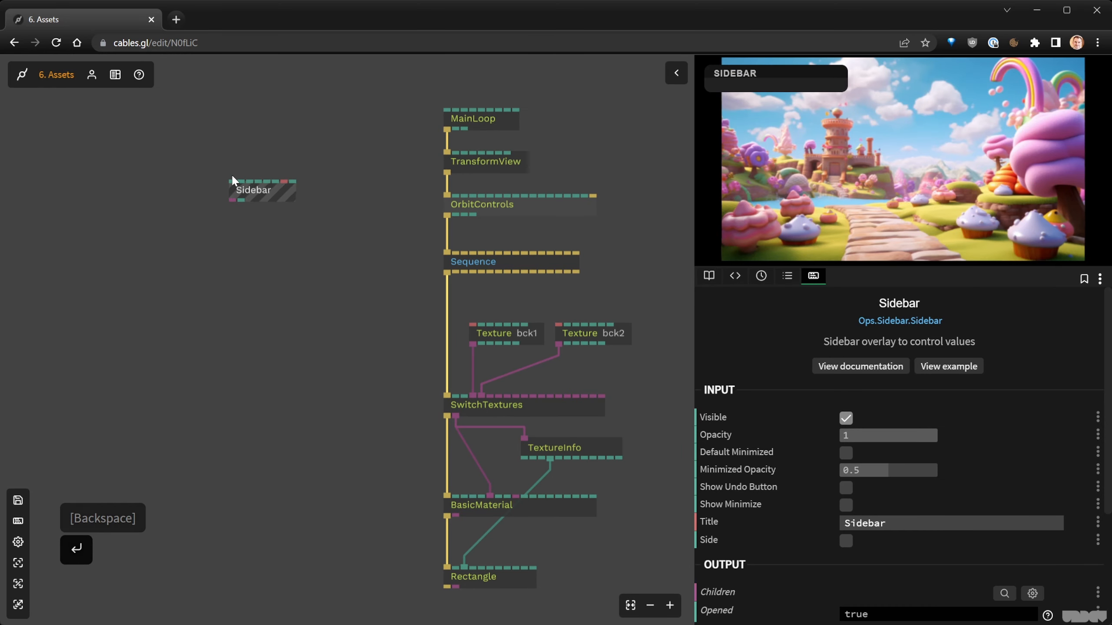
click(288, 298)
drag(287, 298, 282, 305)
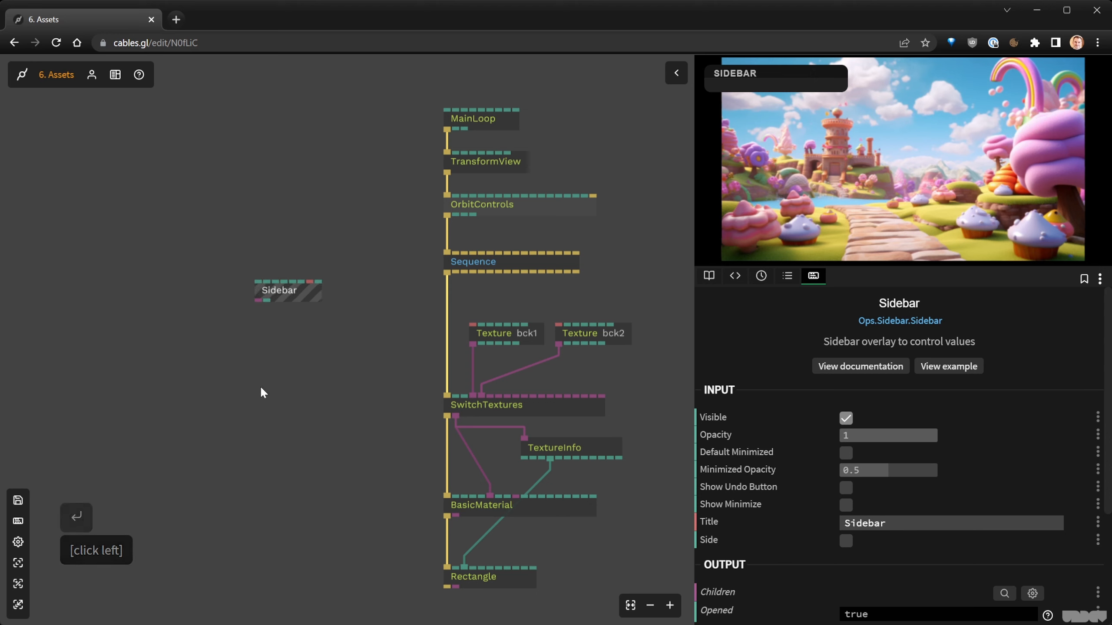
Add a sidebar Button op to the Sidebar's Children output and set its text to "Swap background".
scroll(263, 350, up, 2)
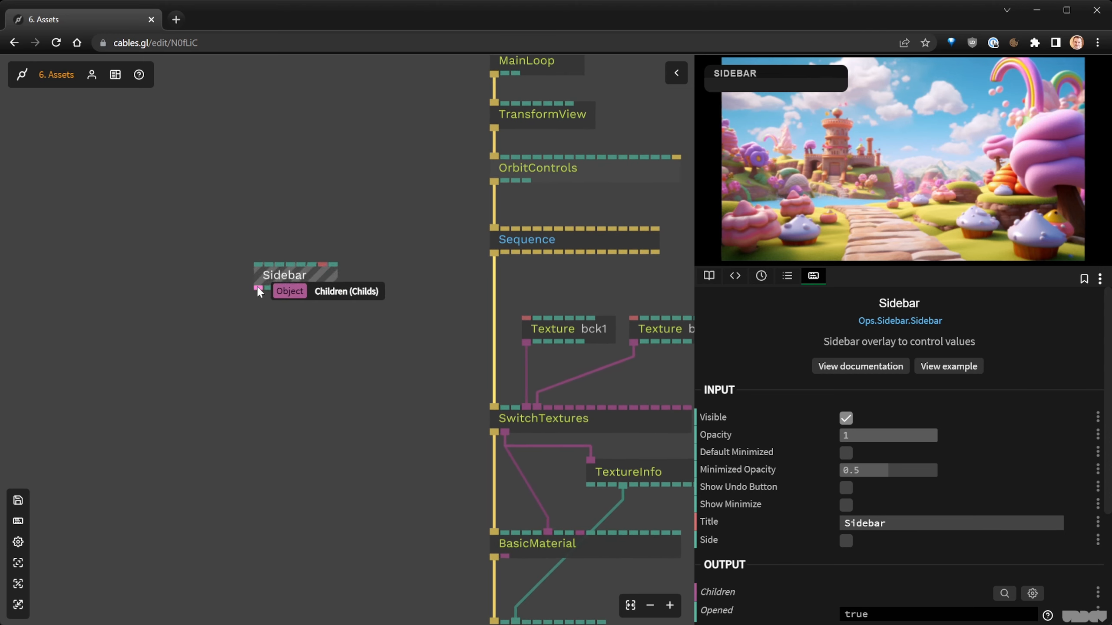
drag(259, 290, 255, 378)
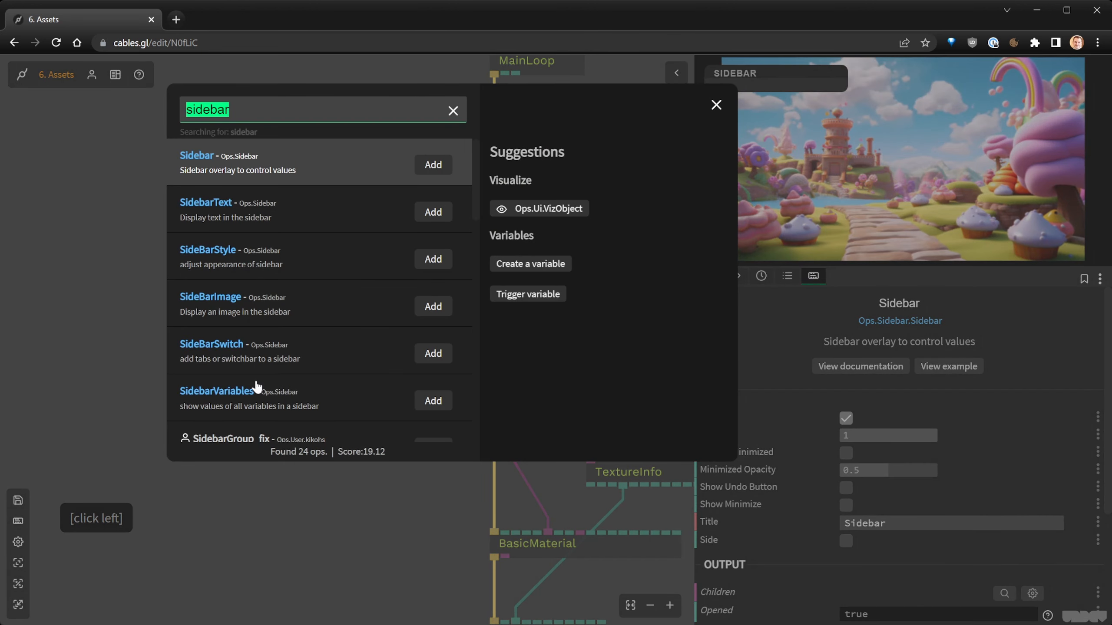
text(bu)
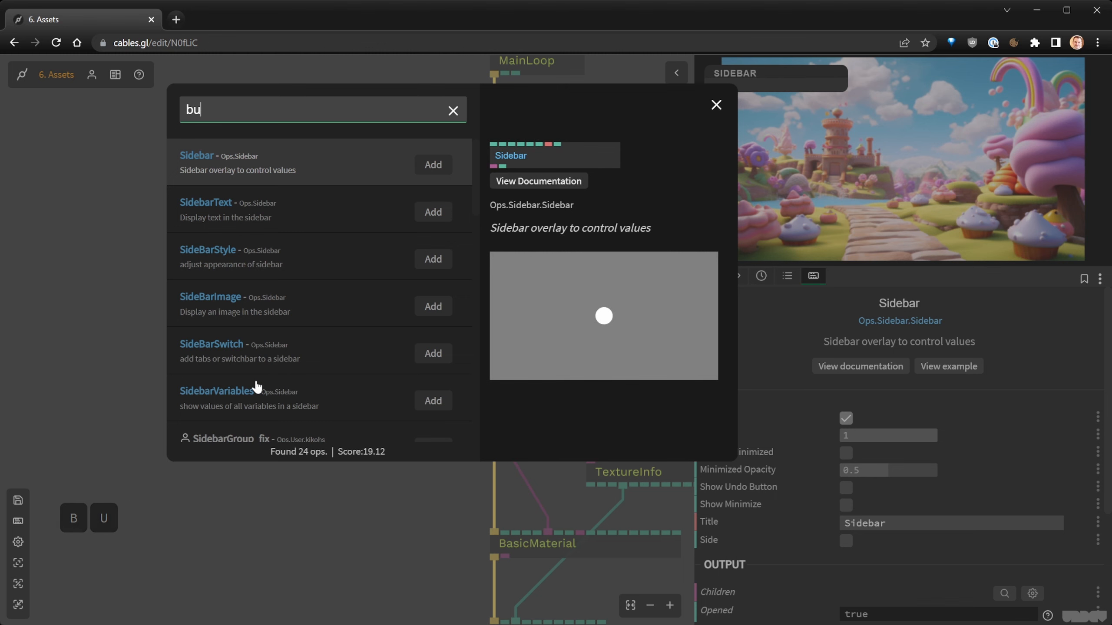
key(Return)
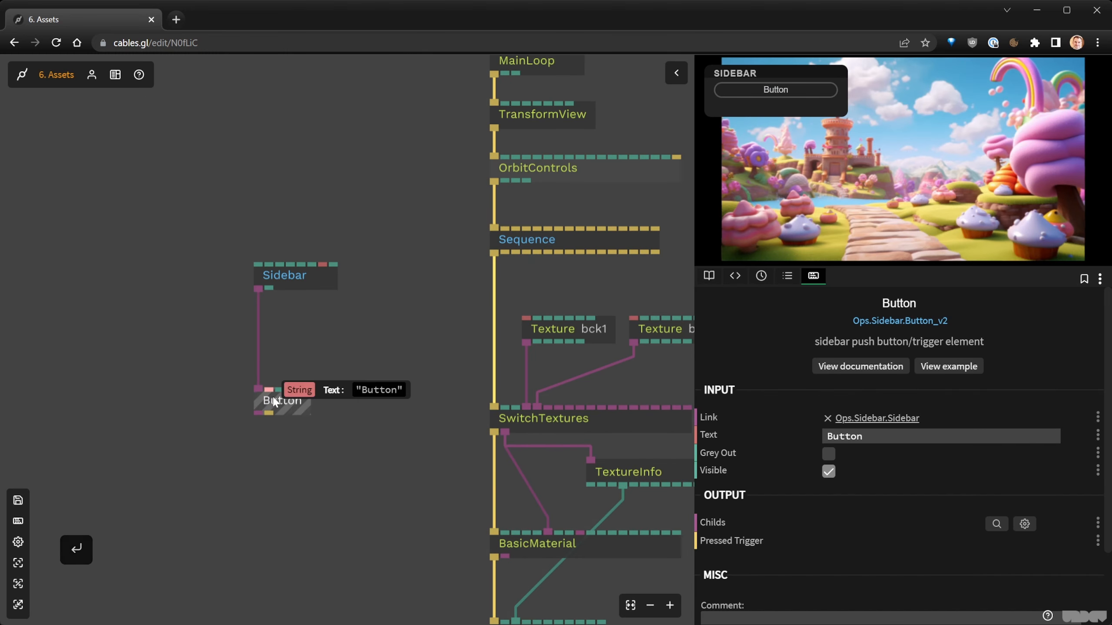
double_click(857, 437)
text(S)
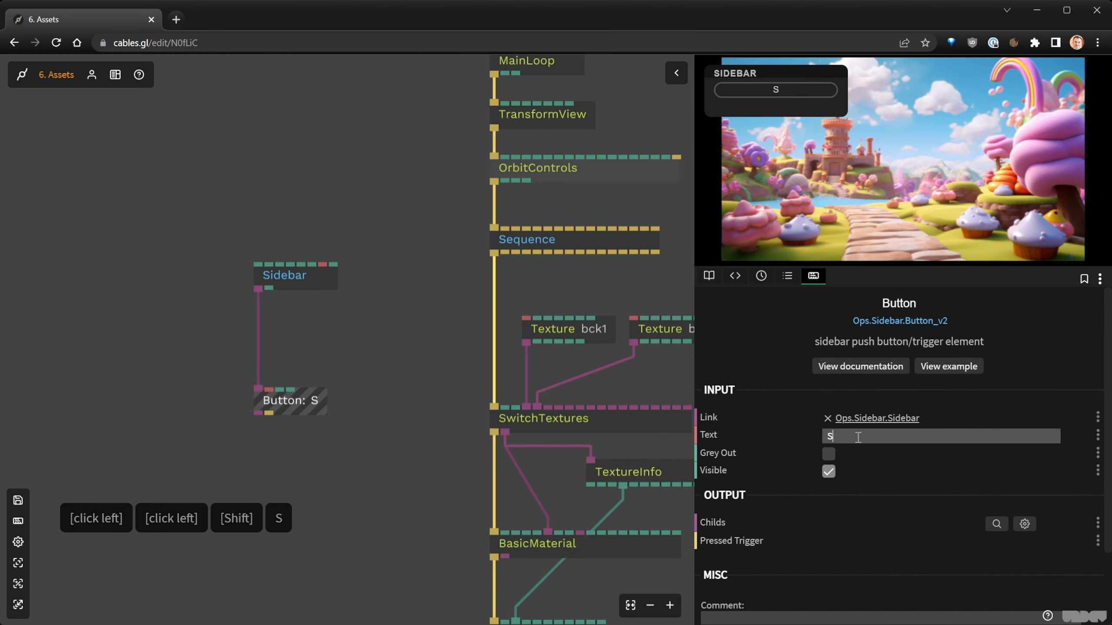
text(wap background)
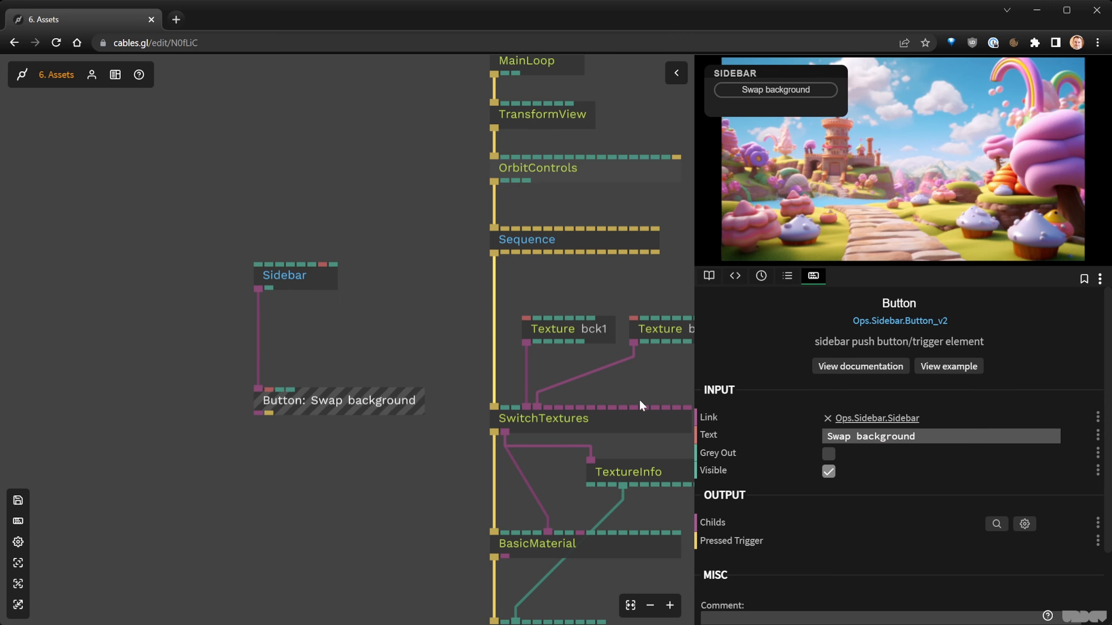
Select the Sidebar and Button ops together and move them up to free space below.
click(347, 464)
drag(346, 463, 336, 337)
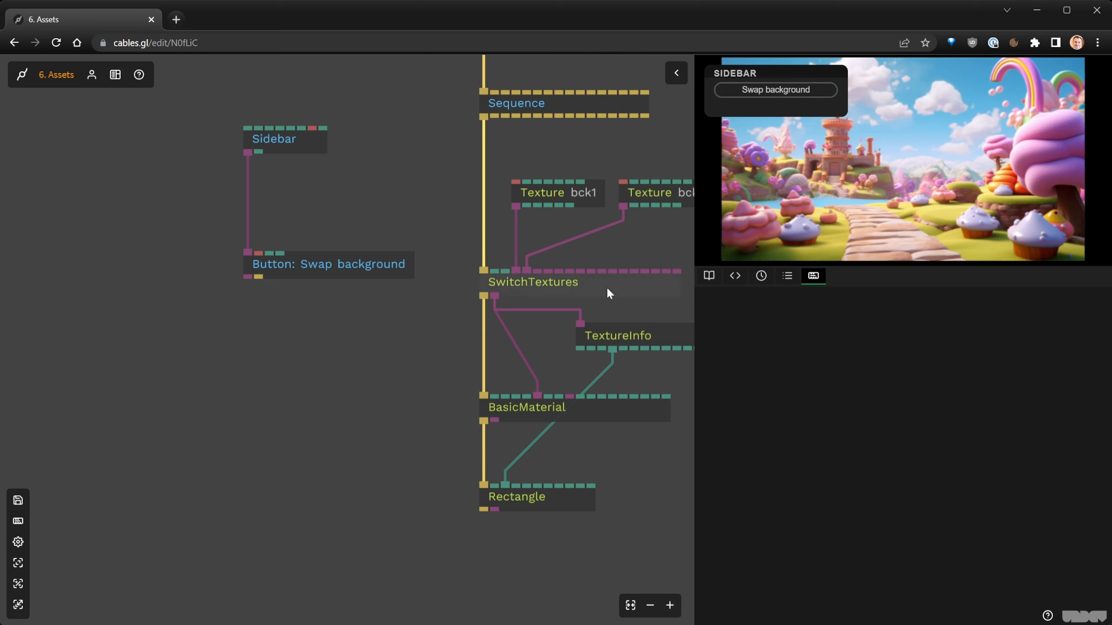
drag(189, 110, 350, 214)
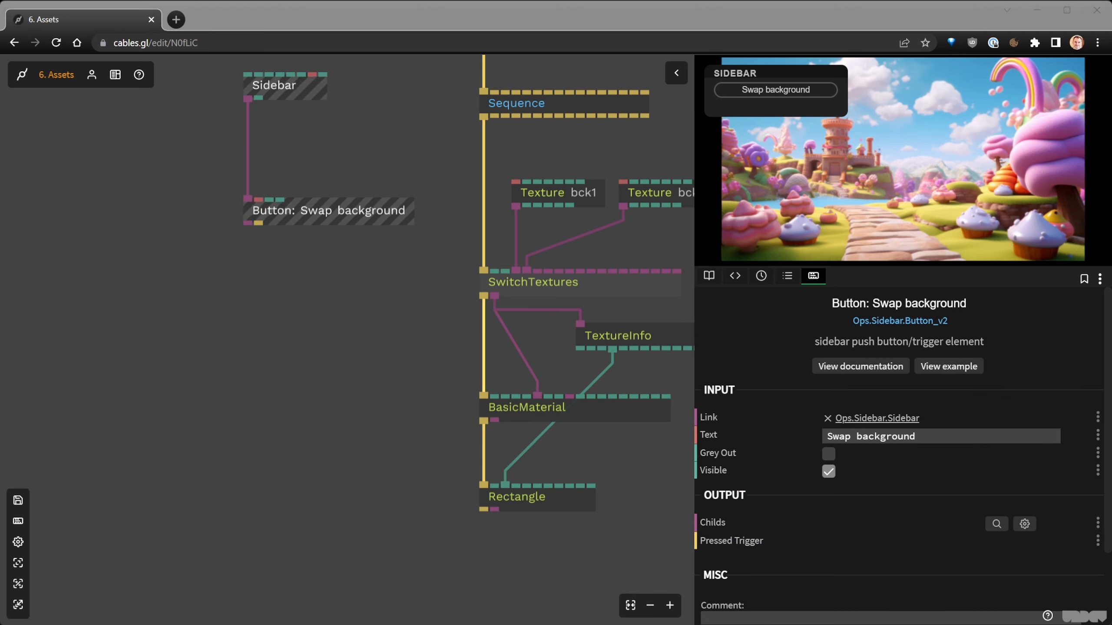
click(281, 310)
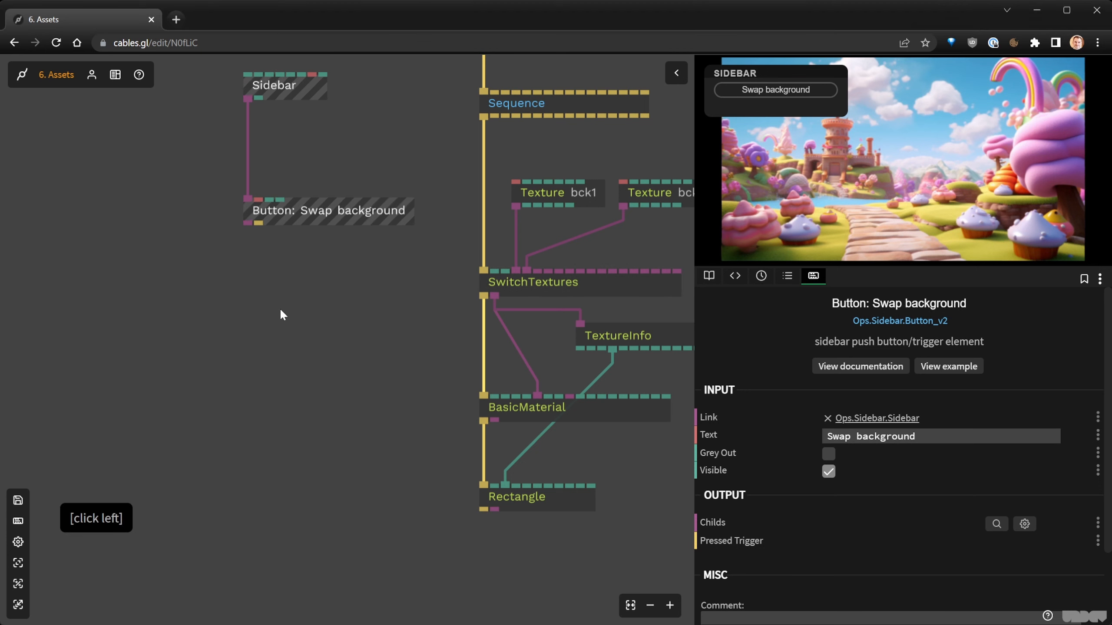
Add the Ops.Math Incrementor op to the button's Pressed Trigger output and align it below that port.
click(260, 225)
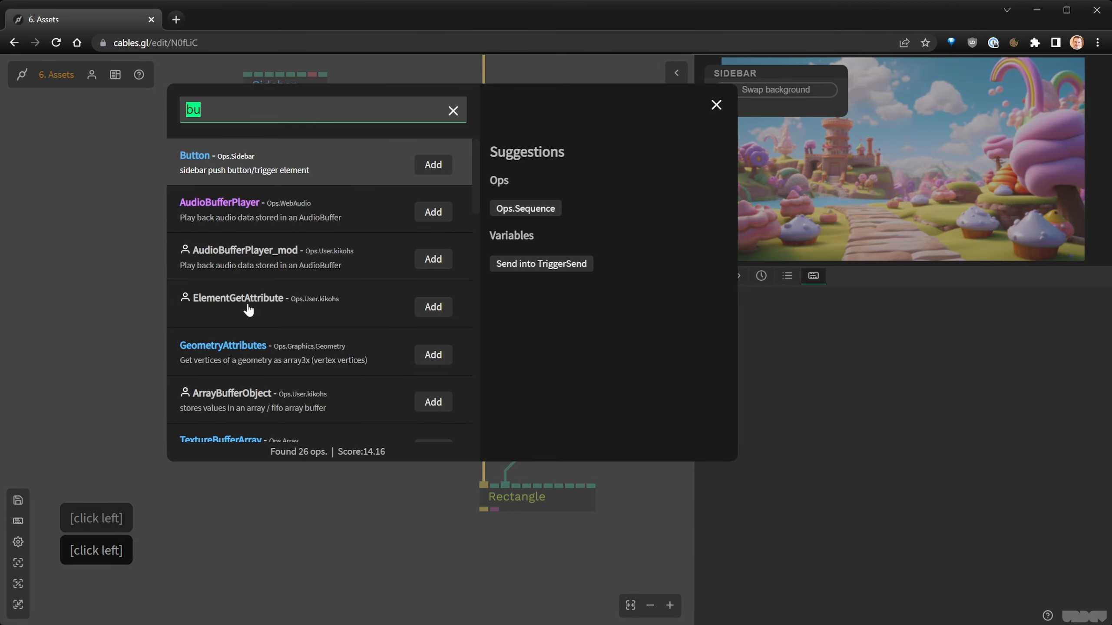
text(incremet)
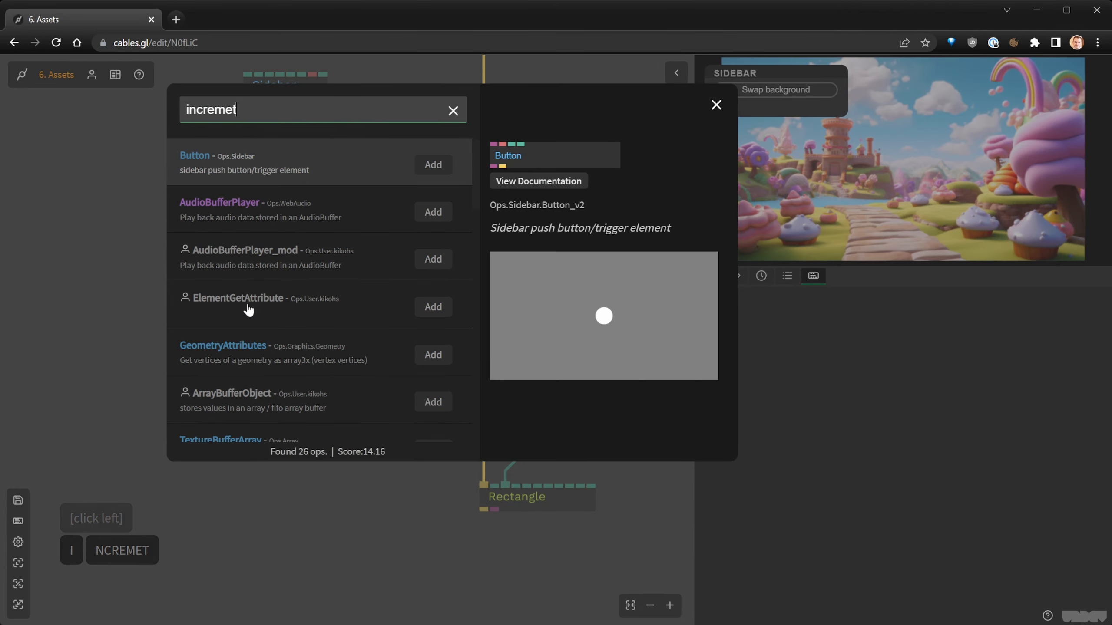
key(BackSpace)
text(t)
key(BackSpace)
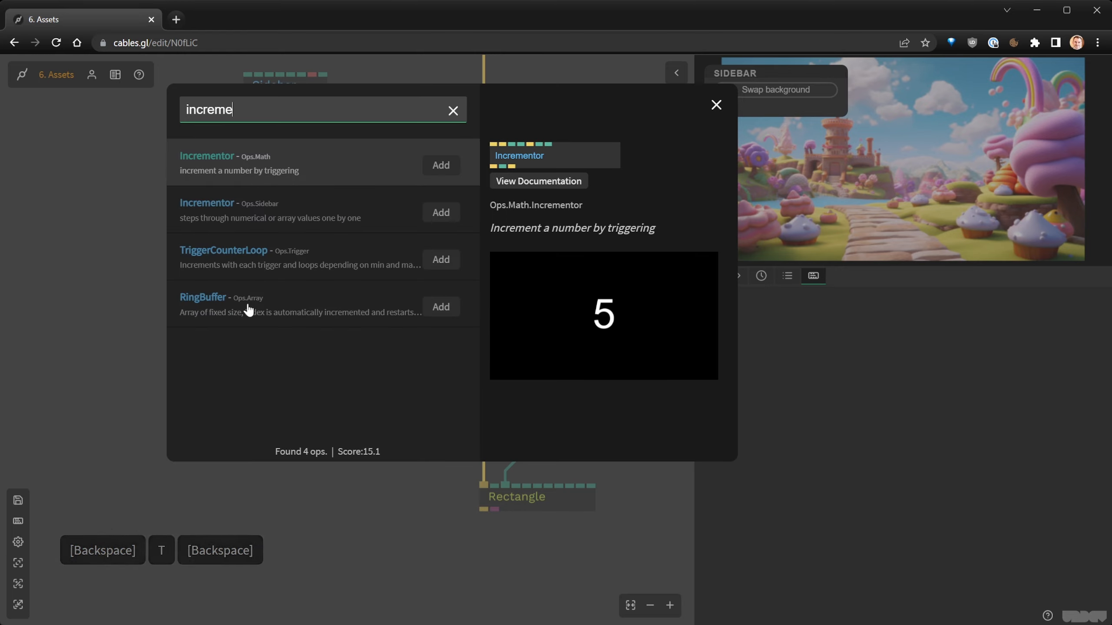
text(nmt)
key(BackSpace)
key(BackSpace)
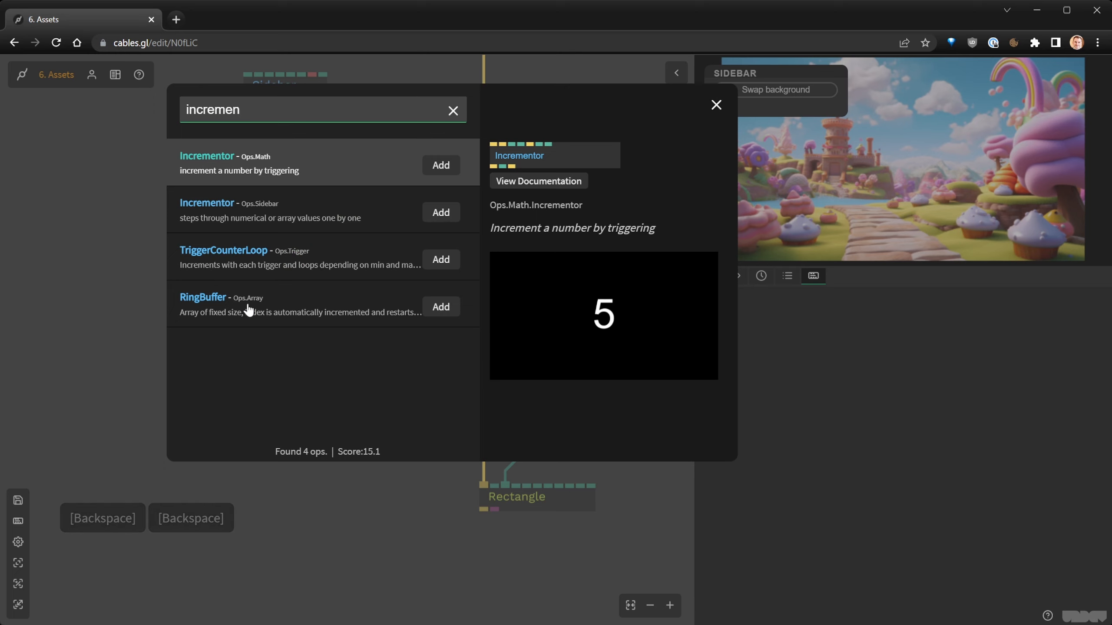
key(Down)
key(Down)
text(t)
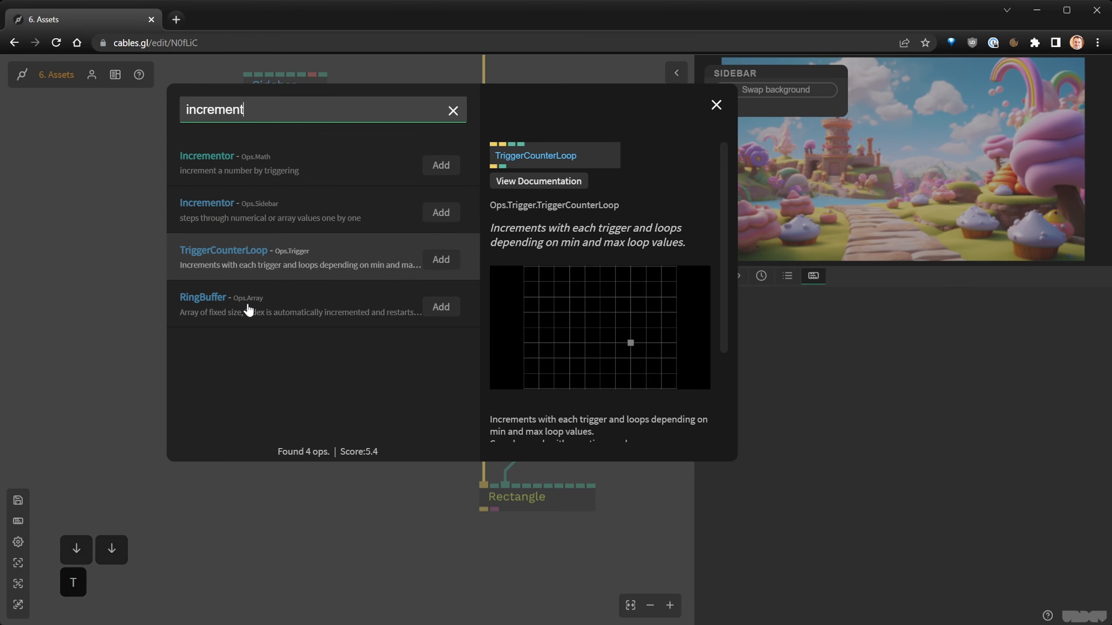
click(440, 166)
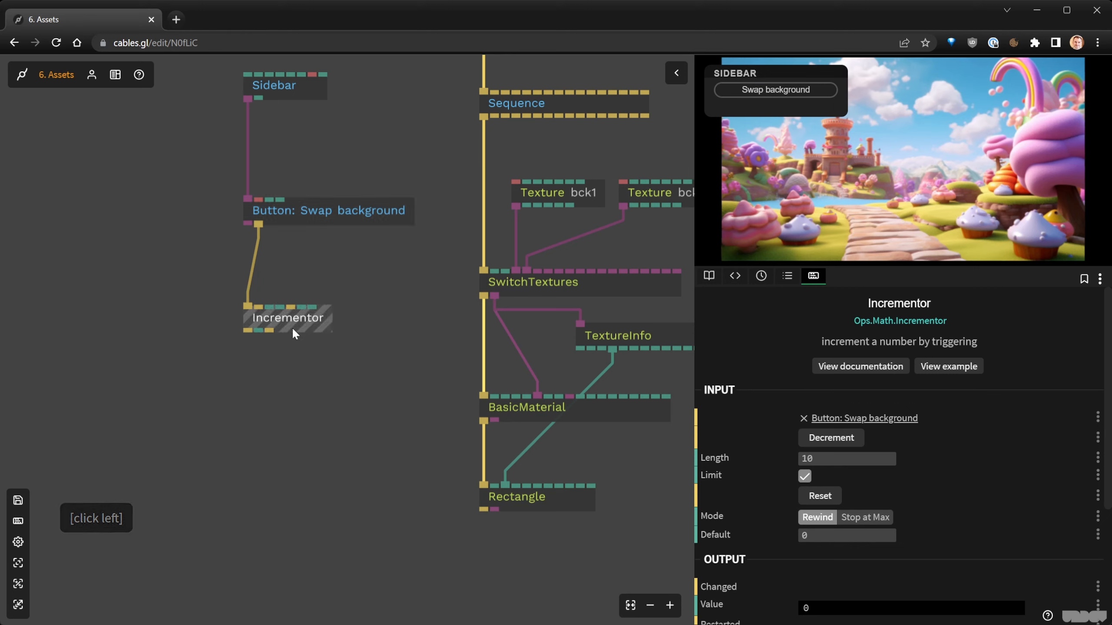
drag(292, 327, 304, 313)
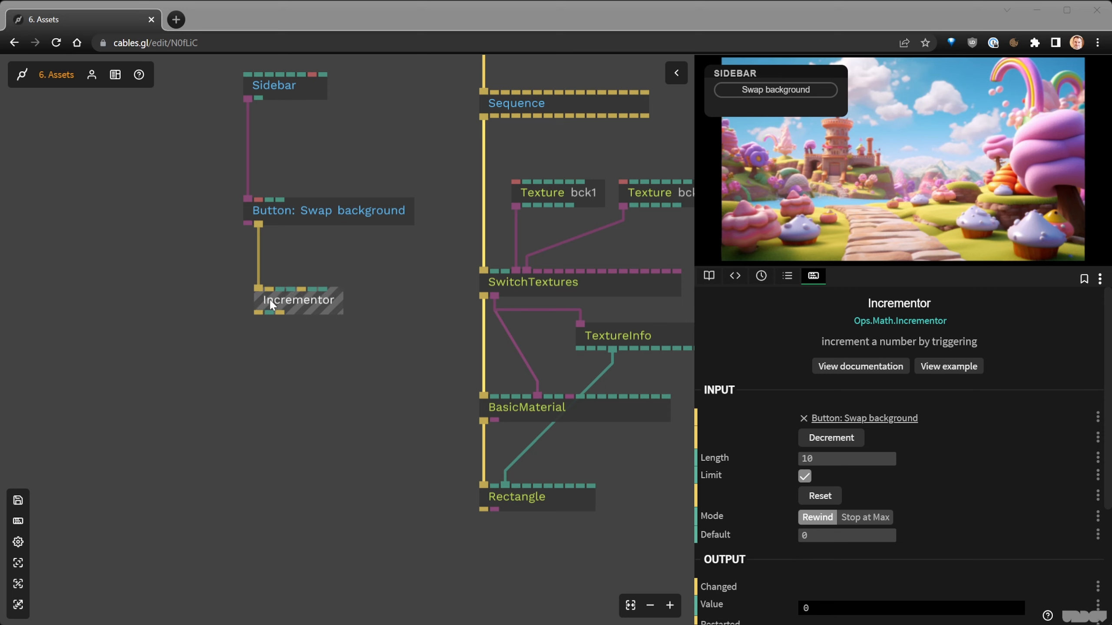
Add an Ops.Ui.VizNumber op to the Incrementor's Value output and place it below the Incrementor.
click(307, 302)
drag(268, 312, 268, 362)
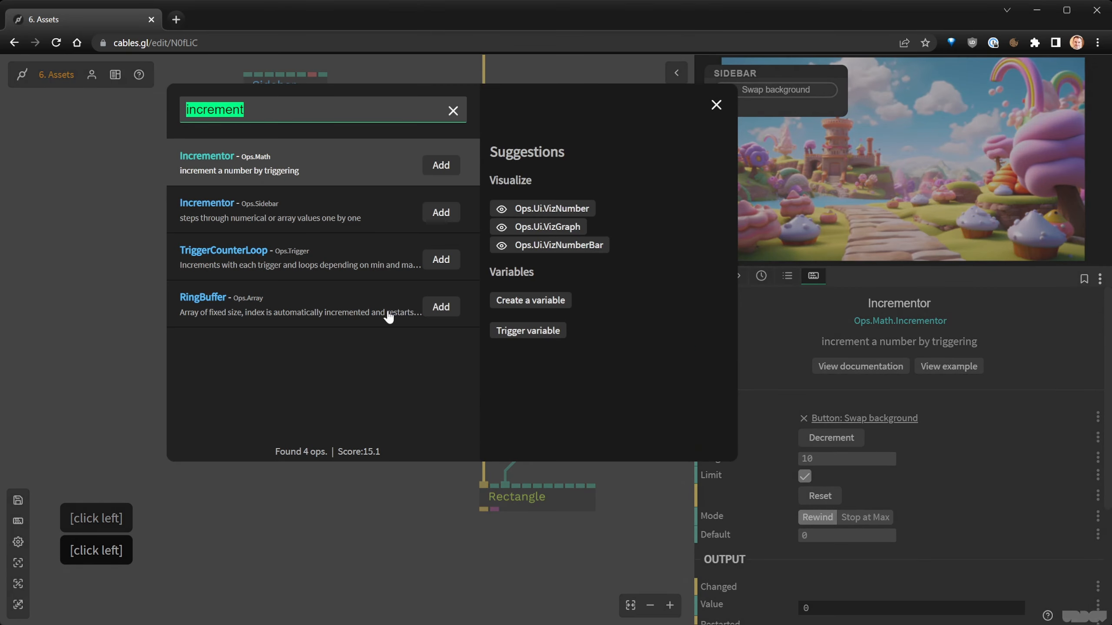
click(547, 209)
click(299, 307)
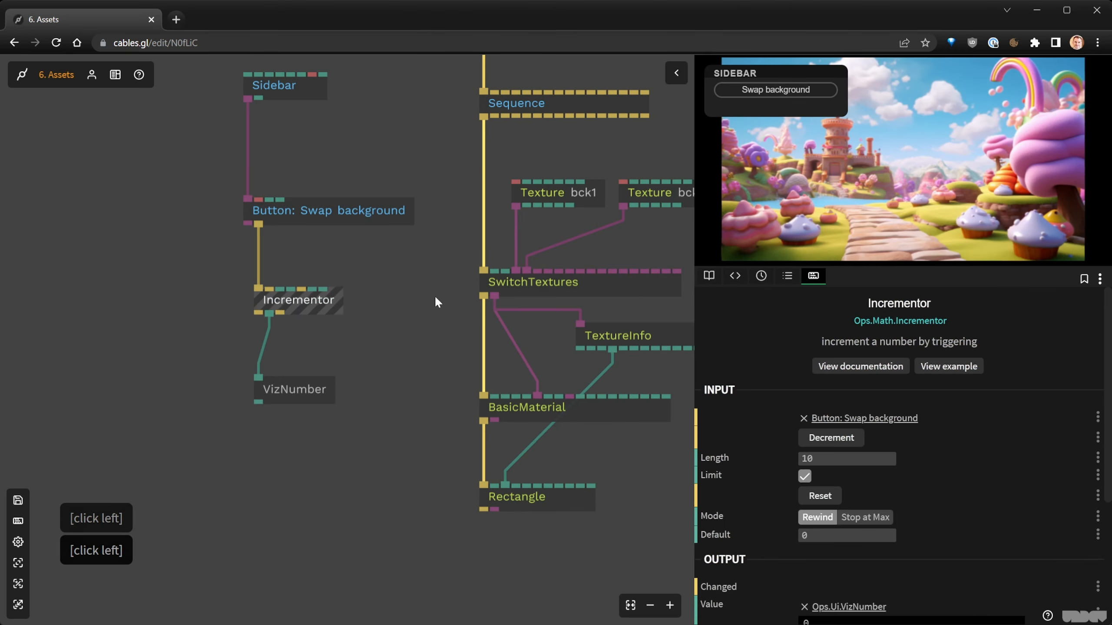
Disconnect the Incrementor from the Swap background button and trigger Increment repeatedly to check how its value counts and rewinds.
right_click(259, 253)
click(304, 298)
click(845, 421)
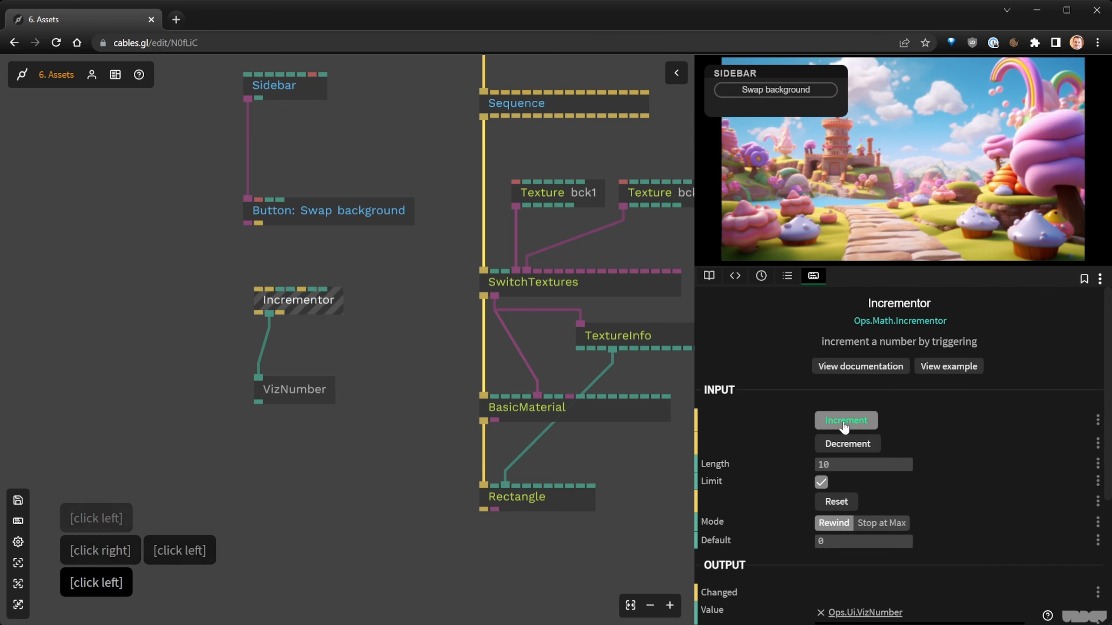
click(843, 424)
click(844, 424)
click(844, 424)
click(844, 424)
click(843, 424)
click(844, 424)
click(844, 424)
click(844, 424)
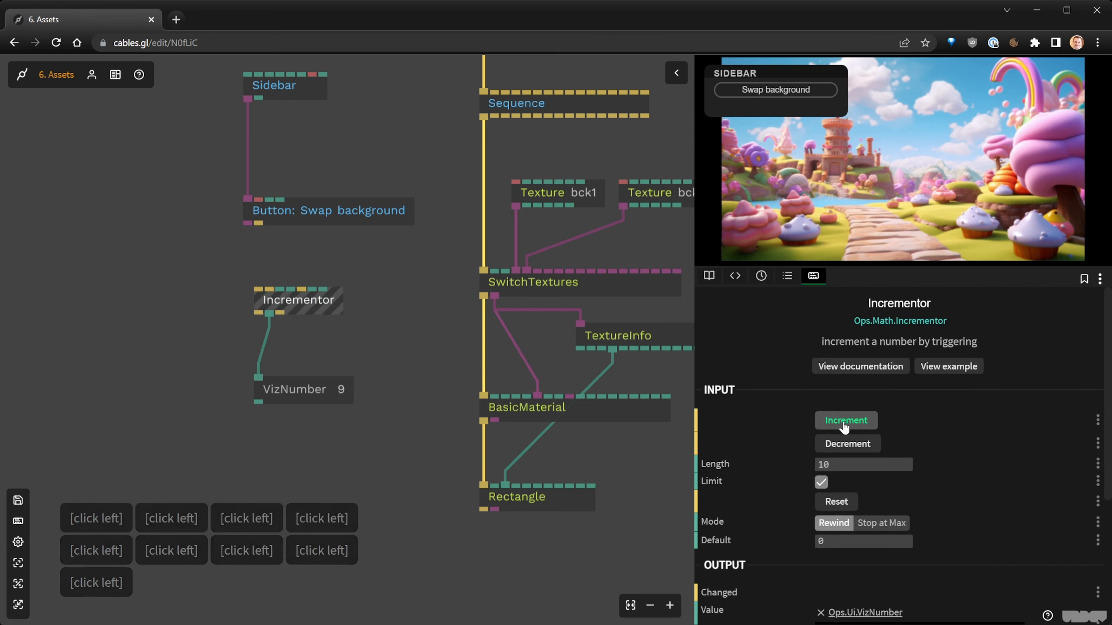
click(844, 424)
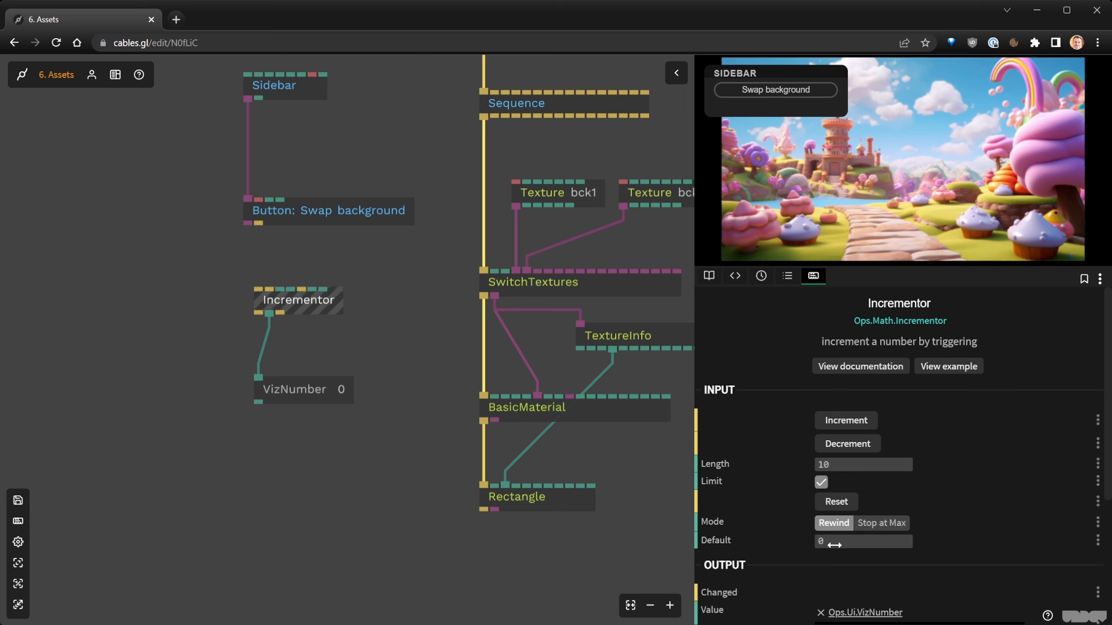
Set the Incrementor's Length to 2, reset it, and trigger Increment repeatedly to test the new range.
click(841, 467)
text(2)
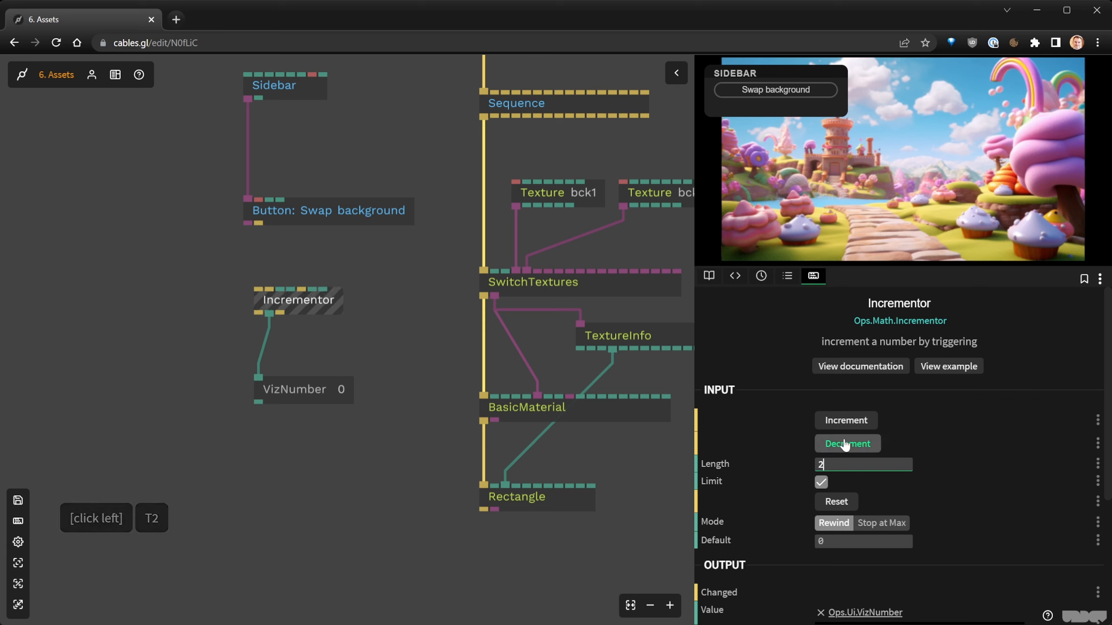
click(837, 501)
click(853, 427)
click(853, 427)
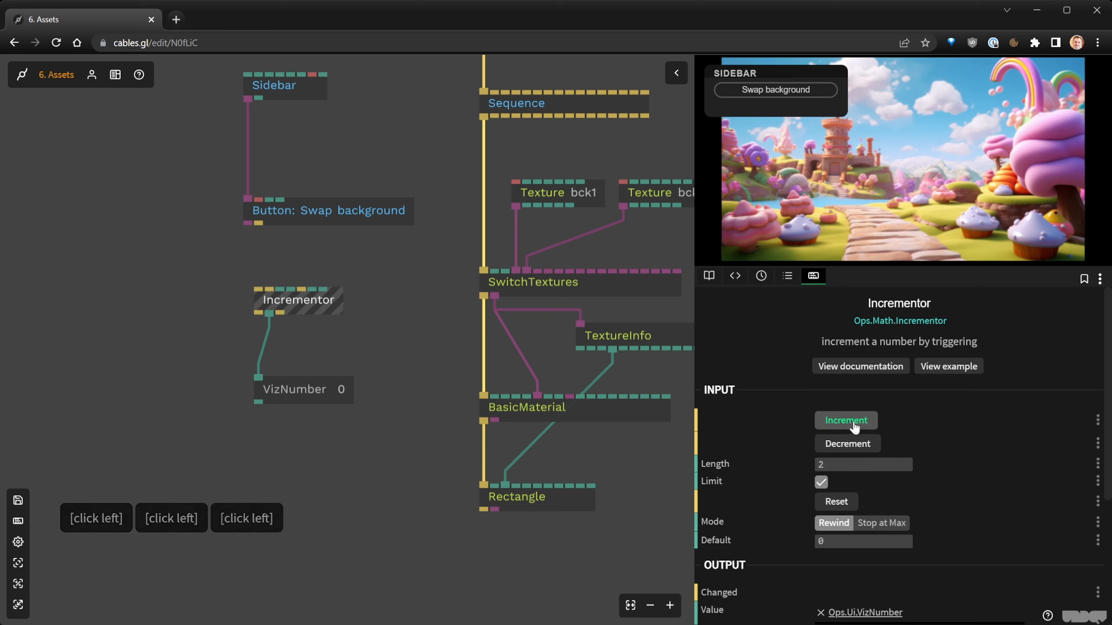
click(853, 427)
click(853, 427)
click(853, 427)
click(854, 427)
click(854, 426)
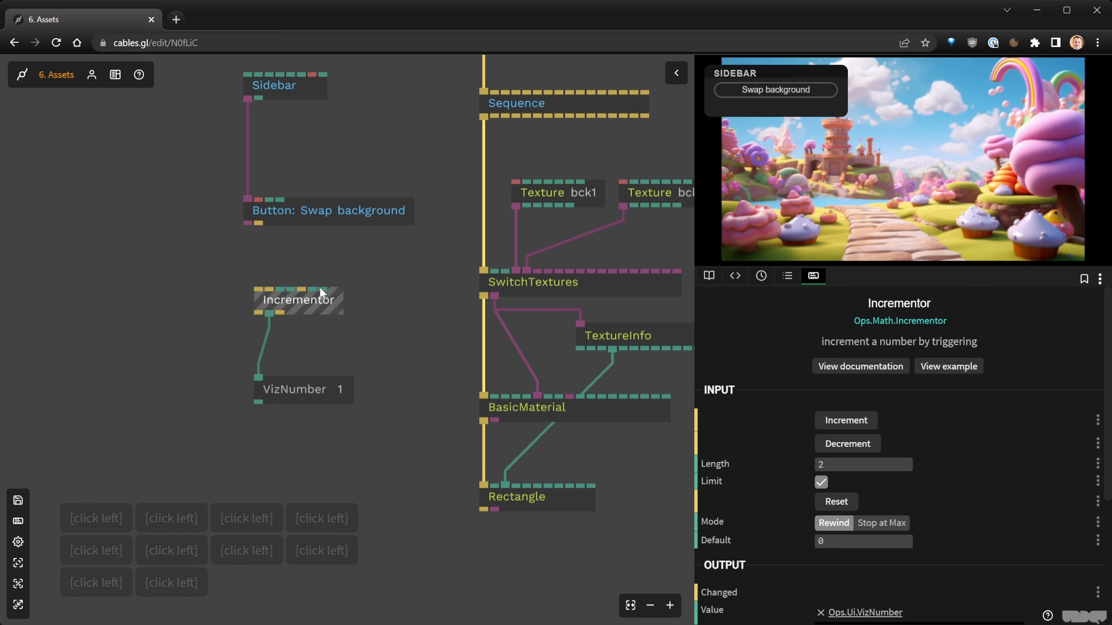
Reconnect the Swap background button's trigger output to the Incrementor's increment input and move VizNumber down, aligned under the Value output.
drag(258, 223, 284, 207)
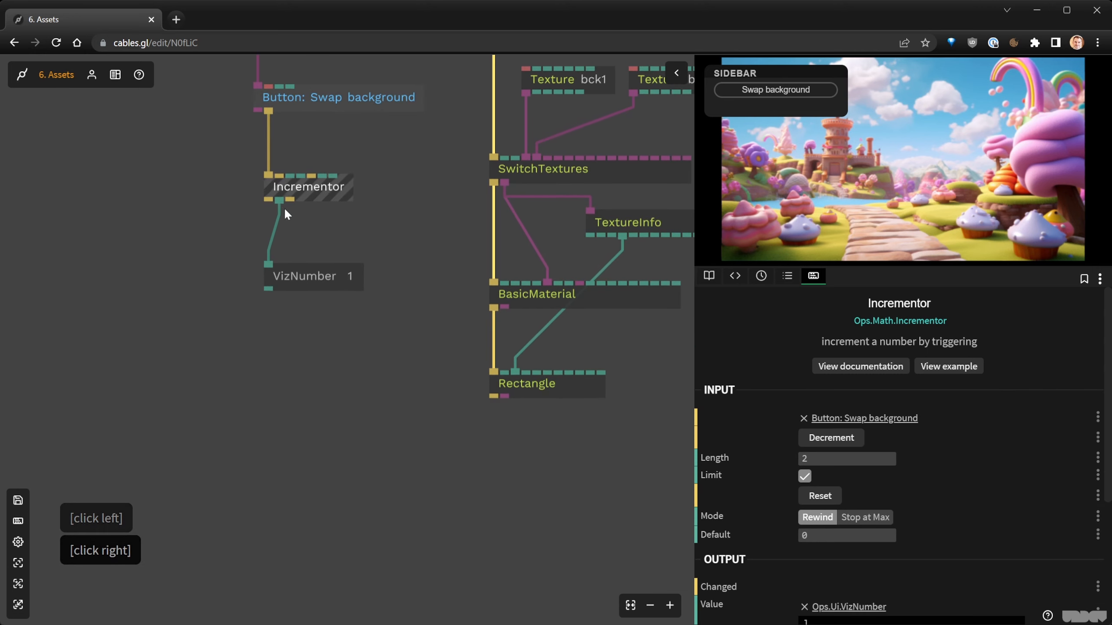
click(309, 279)
drag(395, 272, 396, 424)
scroll(370, 367, down, 2)
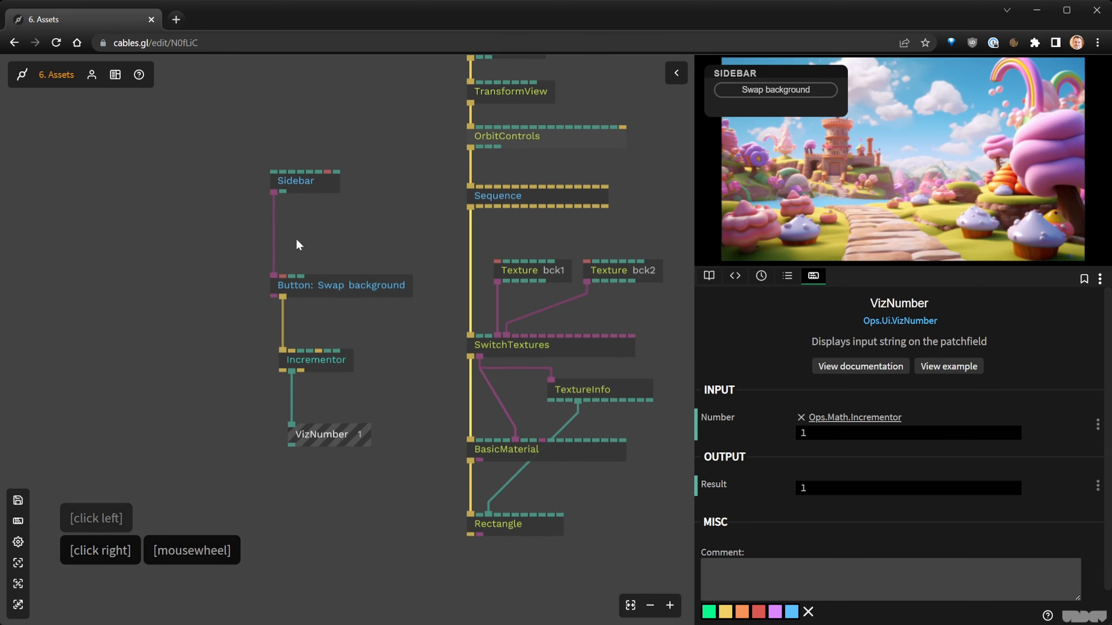
Move the Sidebar, Button and Incrementor ops up together and connect the Incrementor's Value output to the first number input of SwitchTextures.
drag(246, 161, 336, 303)
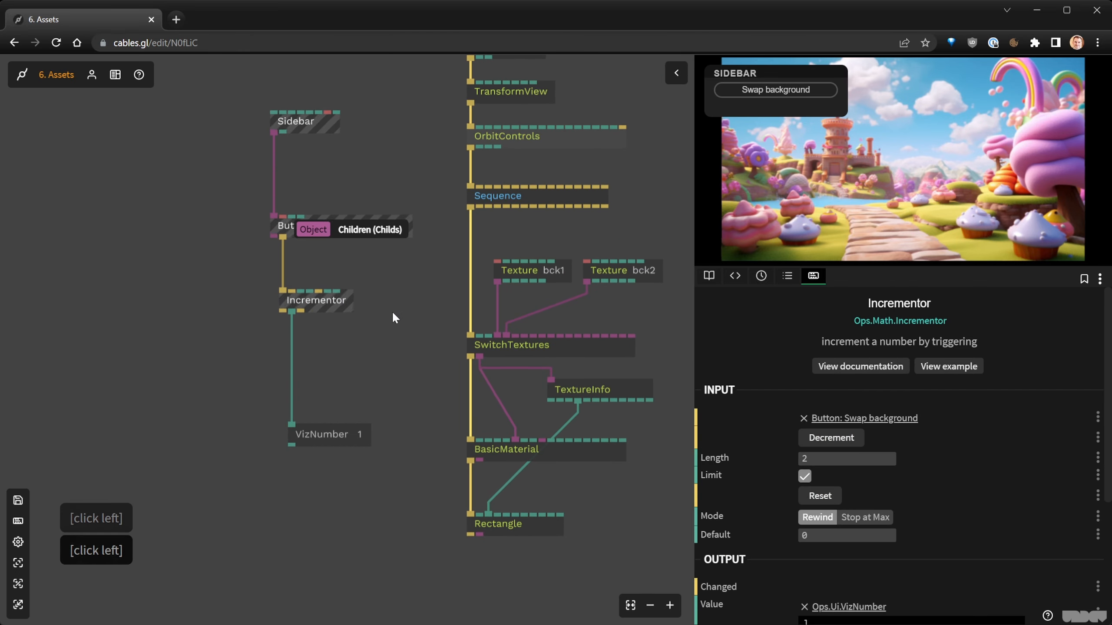
drag(243, 109, 480, 338)
click(349, 319)
Trigger the Swap background button in the preview repeatedly to test switching between the two textures.
click(826, 97)
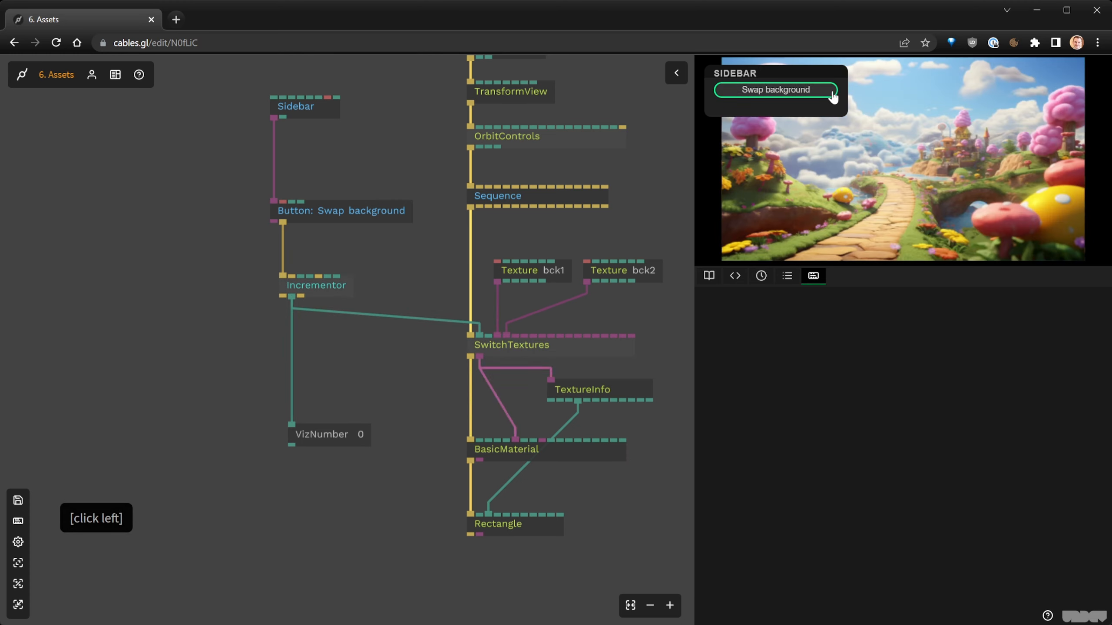
click(826, 98)
click(825, 97)
click(826, 98)
click(825, 98)
click(825, 97)
click(826, 97)
click(826, 97)
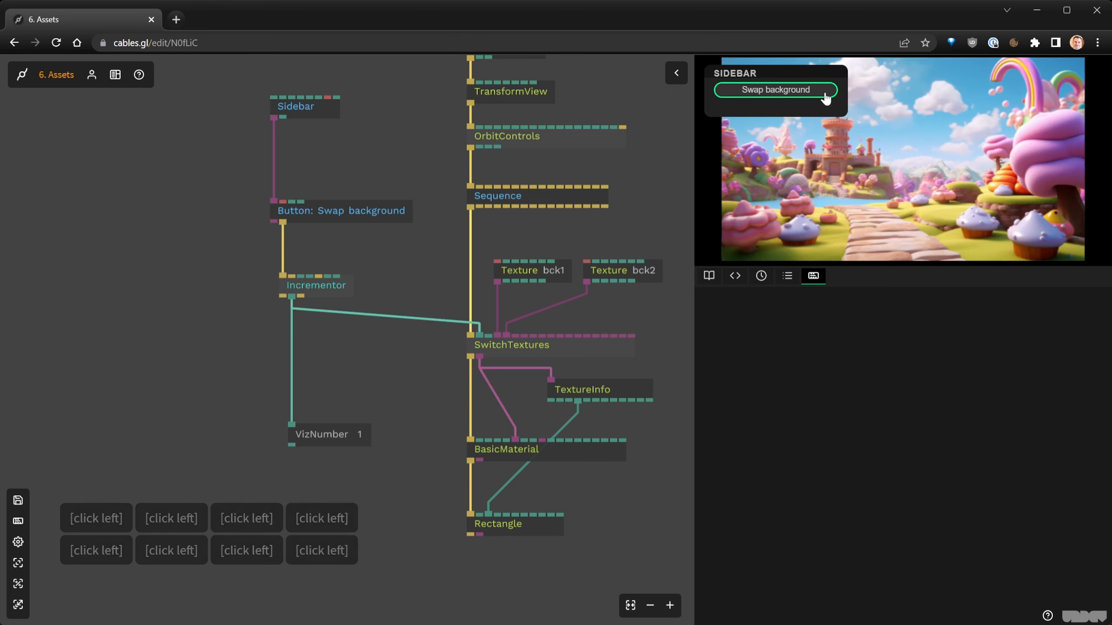
click(825, 98)
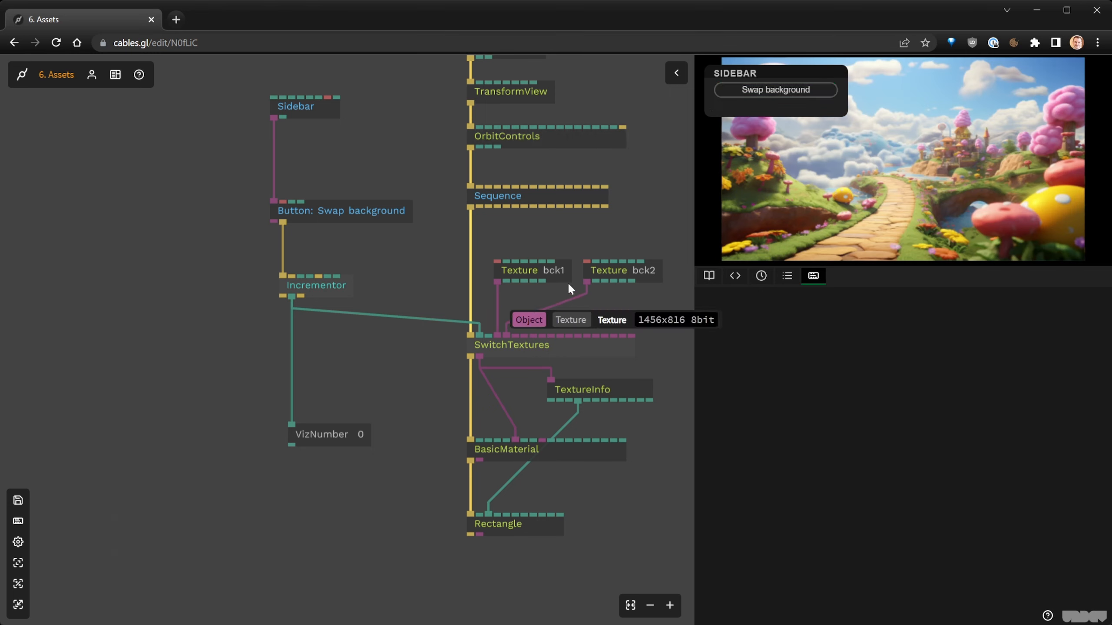
Move VizNumber up close beneath the Incrementor and save the patch.
drag(349, 428, 345, 342)
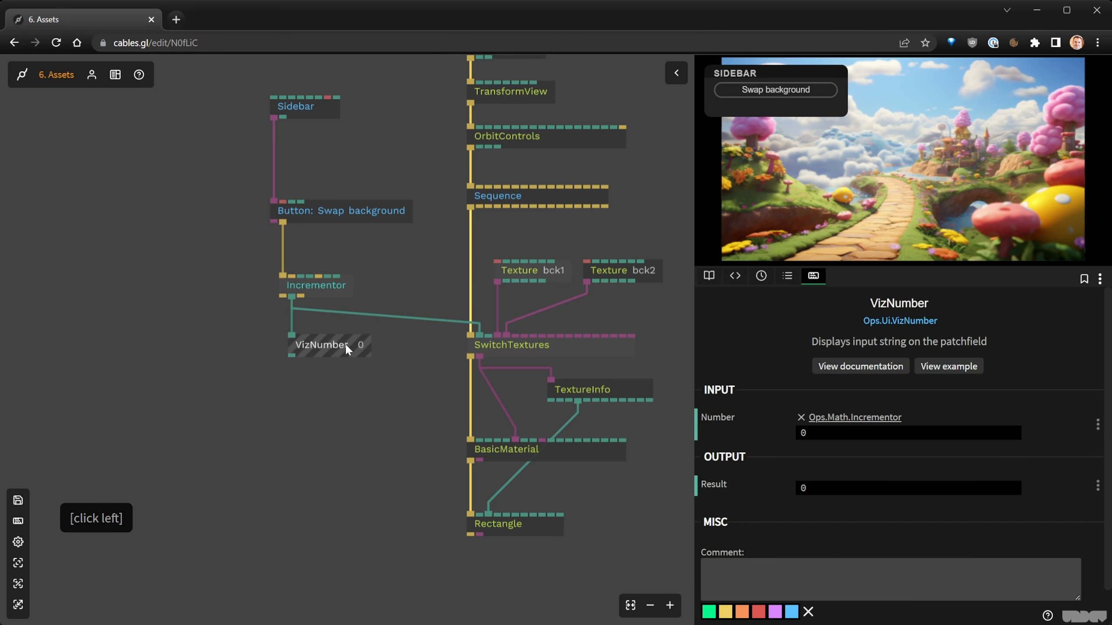
click(368, 411)
key(ctrl+s)
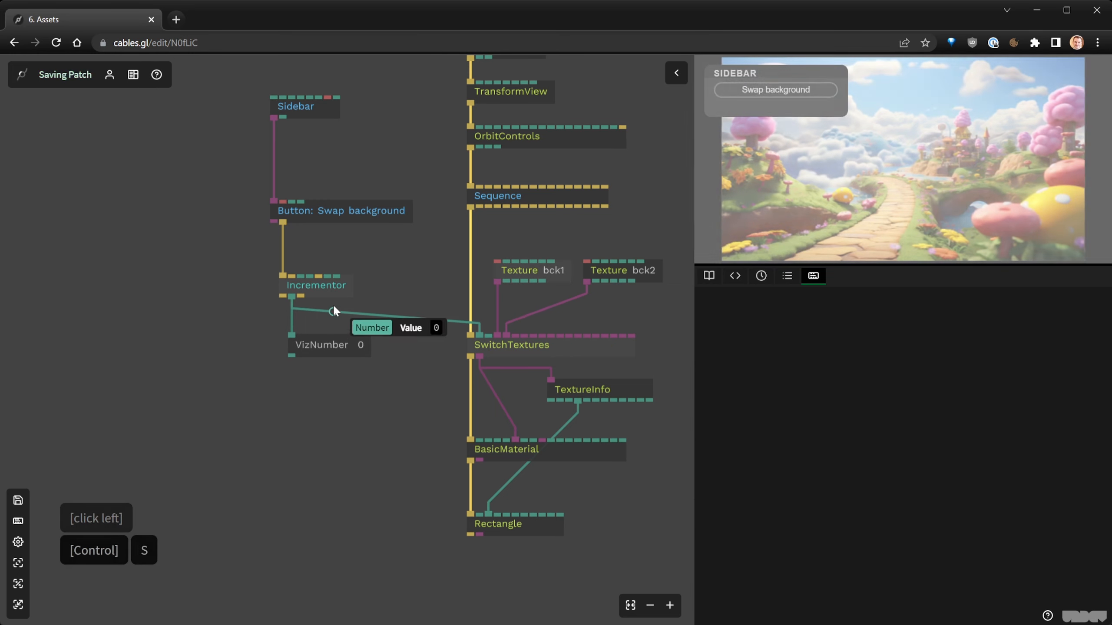
Search the op library for "texturearraylo" and add the Ops.Gl TextureArrayLoader op in the empty area below VizNumber.
click(334, 289)
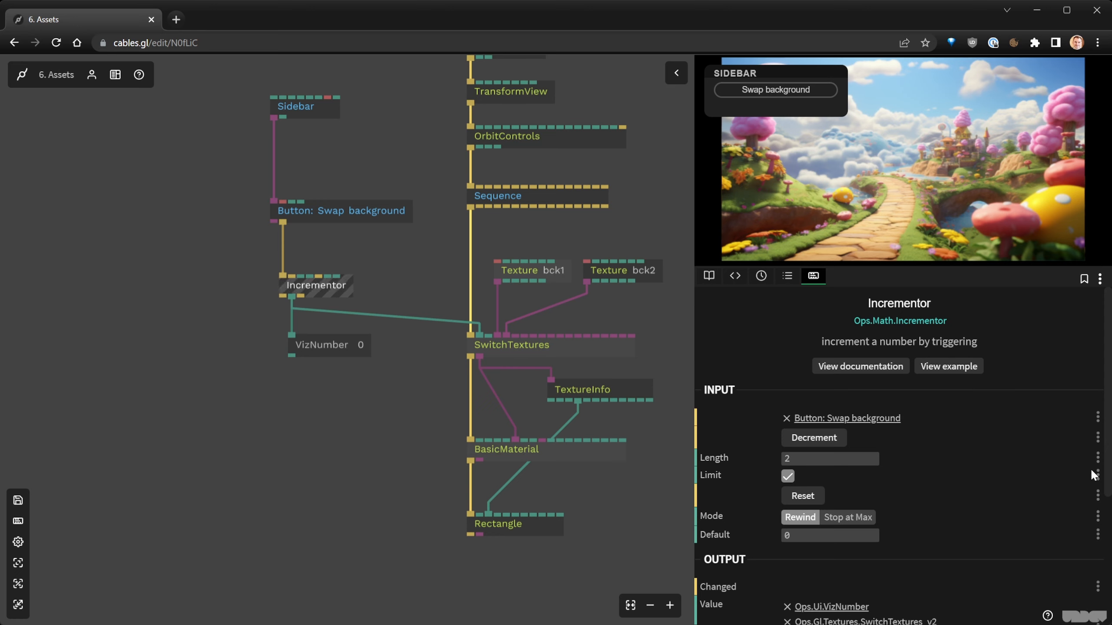
drag(401, 445, 302, 467)
scroll(344, 413, down, 4)
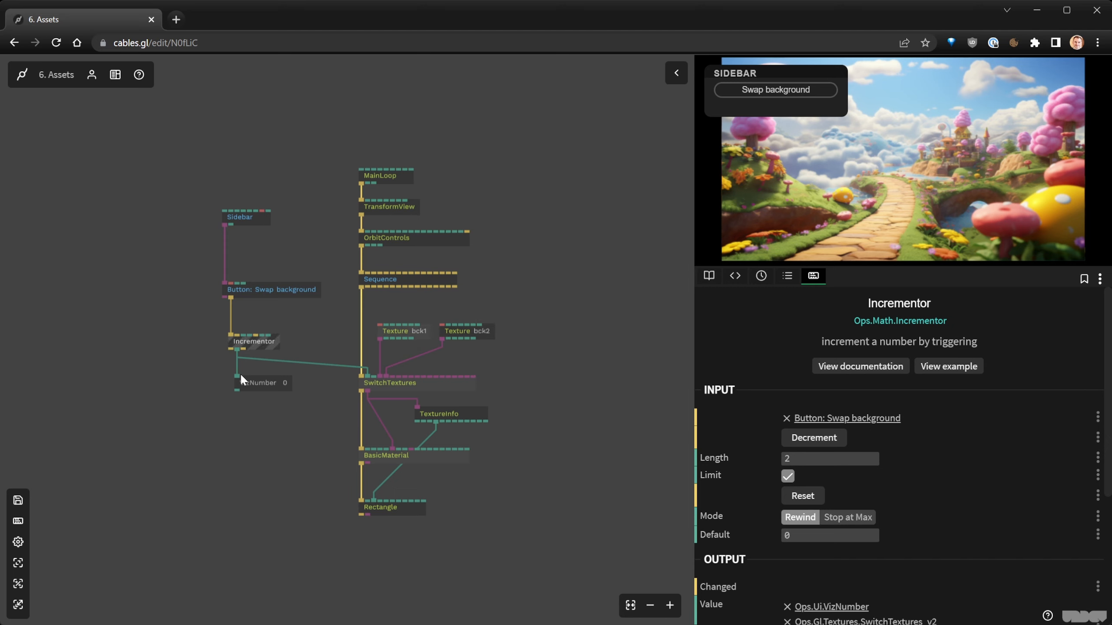
click(168, 427)
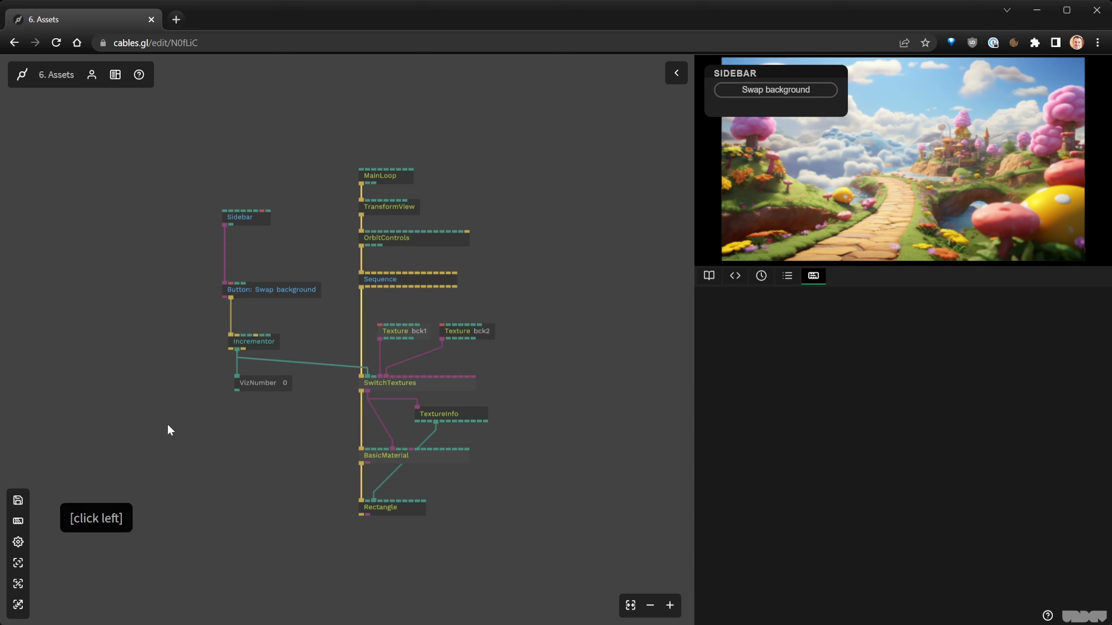
key(Tab)
text(tex)
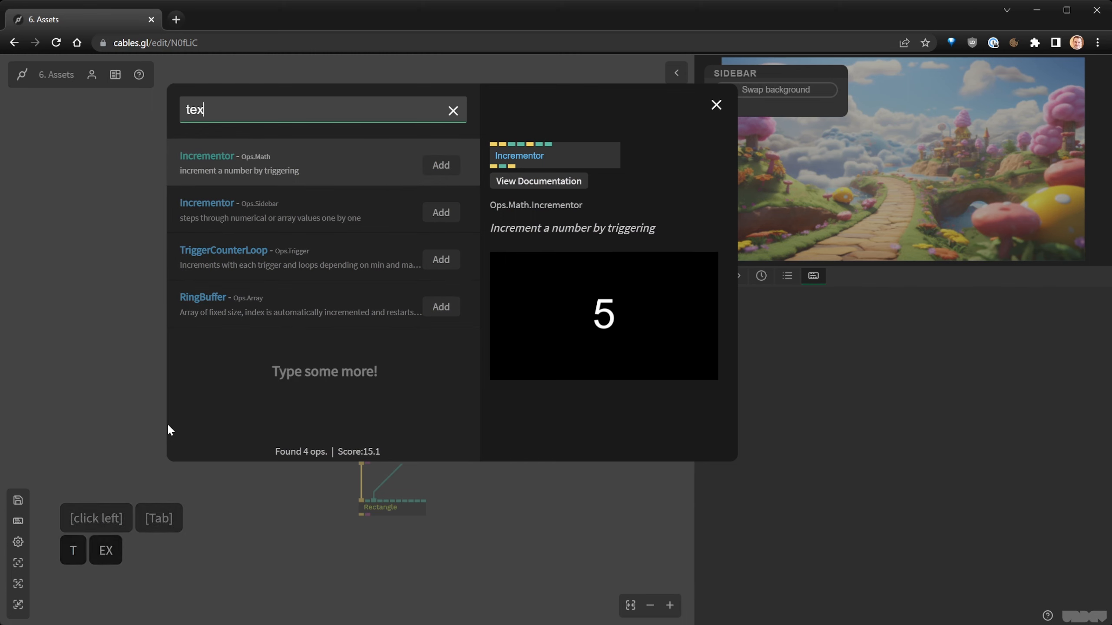
text(turearraylo)
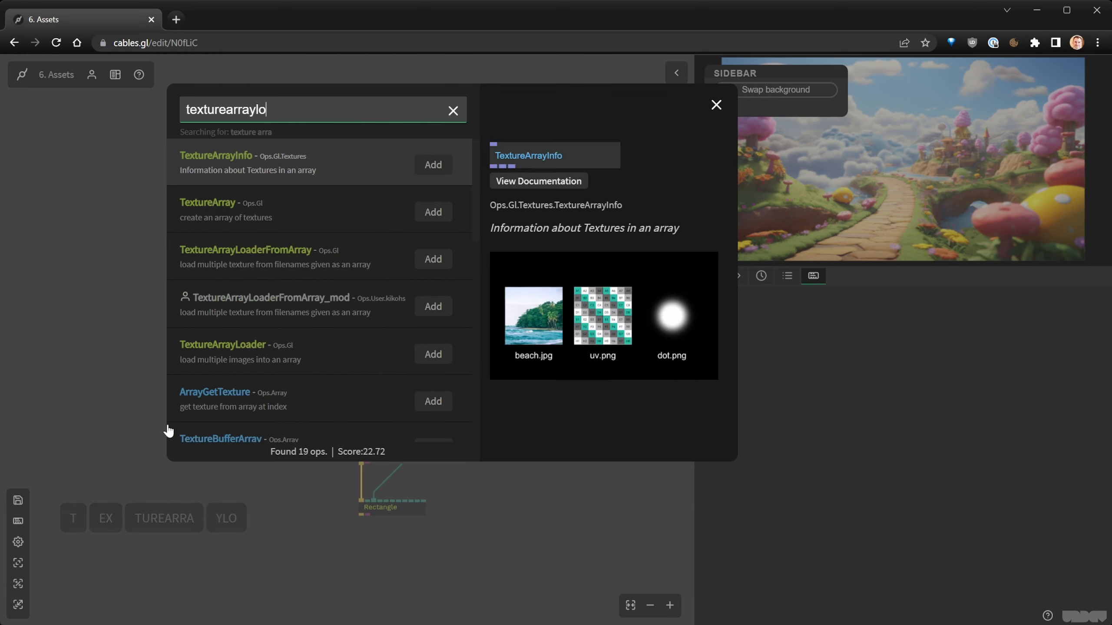
key(Down)
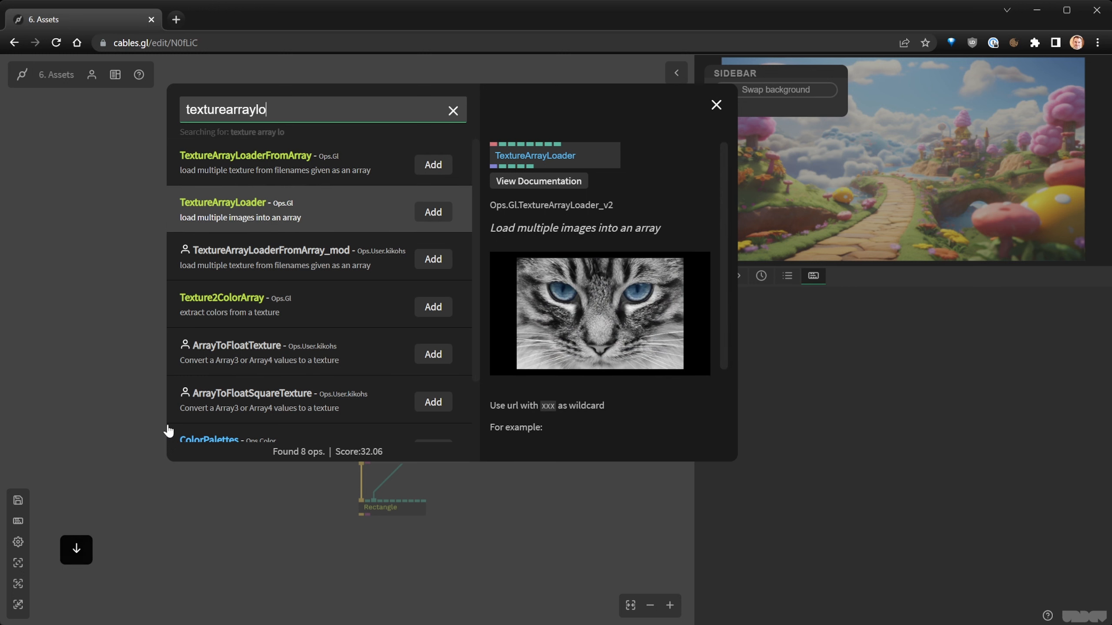
key(Return)
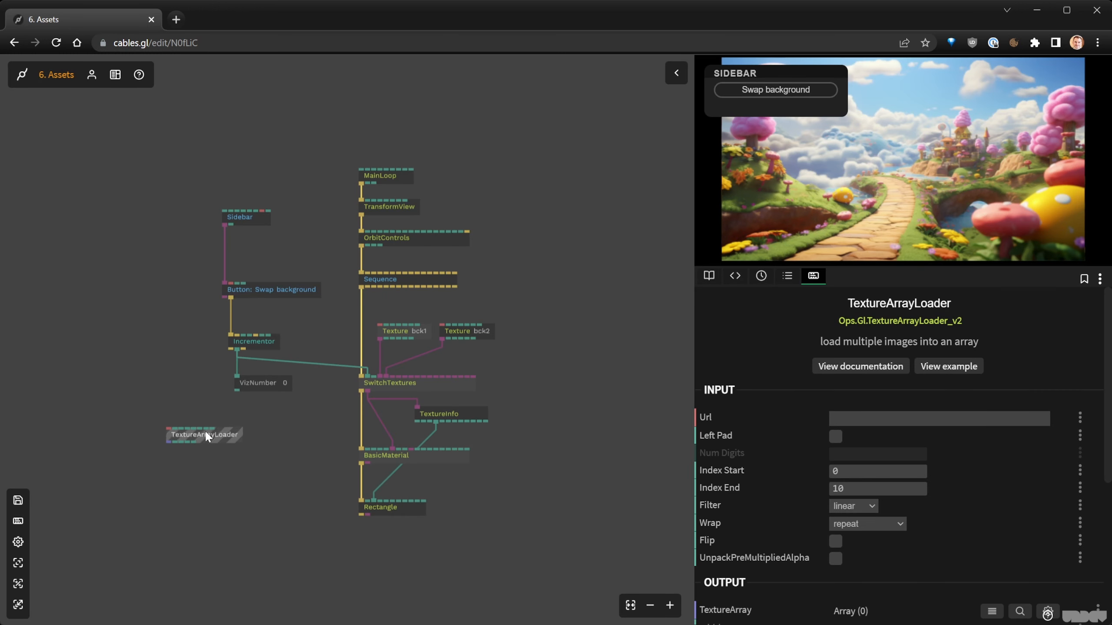
Reposition the TextureArrayLoader op so it sits directly below VizNumber.
mouse_move(205, 429)
mouse_down()
mouse_move(193, 410)
mouse_move(216, 436)
mouse_move(196, 420)
mouse_up()
scroll(161, 411, up, 1)
scroll(162, 412, up, 4)
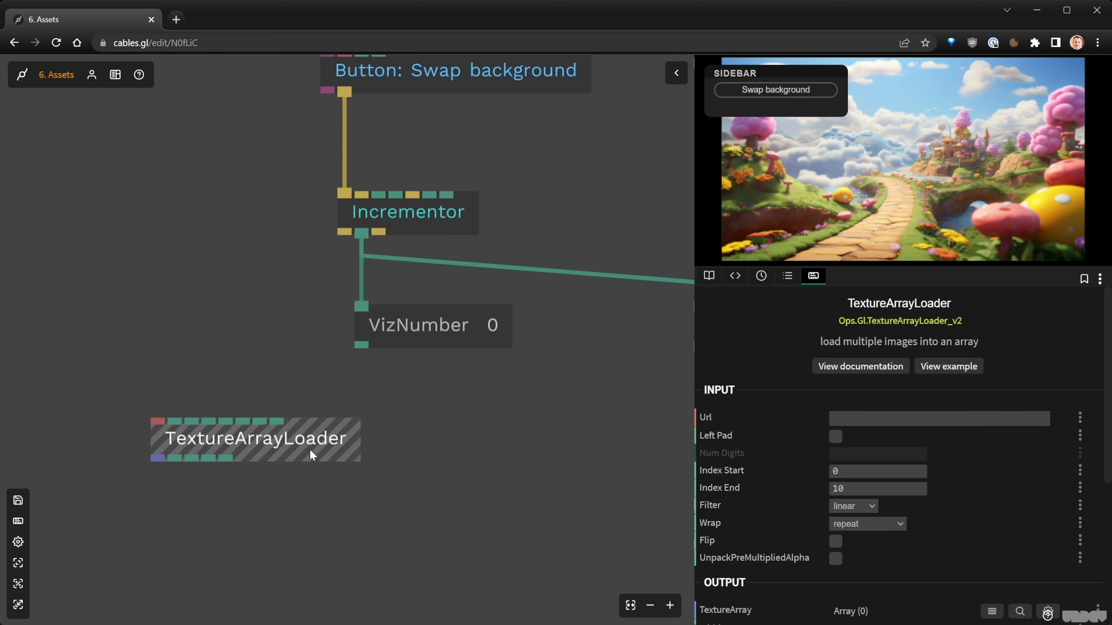
drag(310, 448, 428, 445)
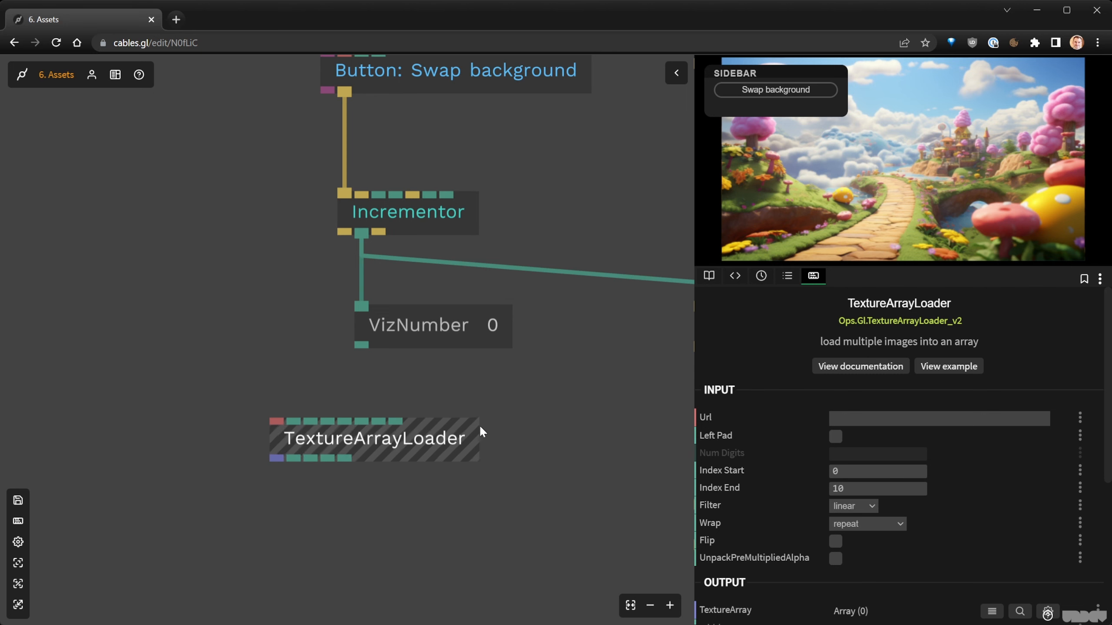
Open the File setting of the bck1 Texture op and copy the full asset path of bck1.png.
drag(479, 434, 196, 416)
scroll(313, 300, down, 2)
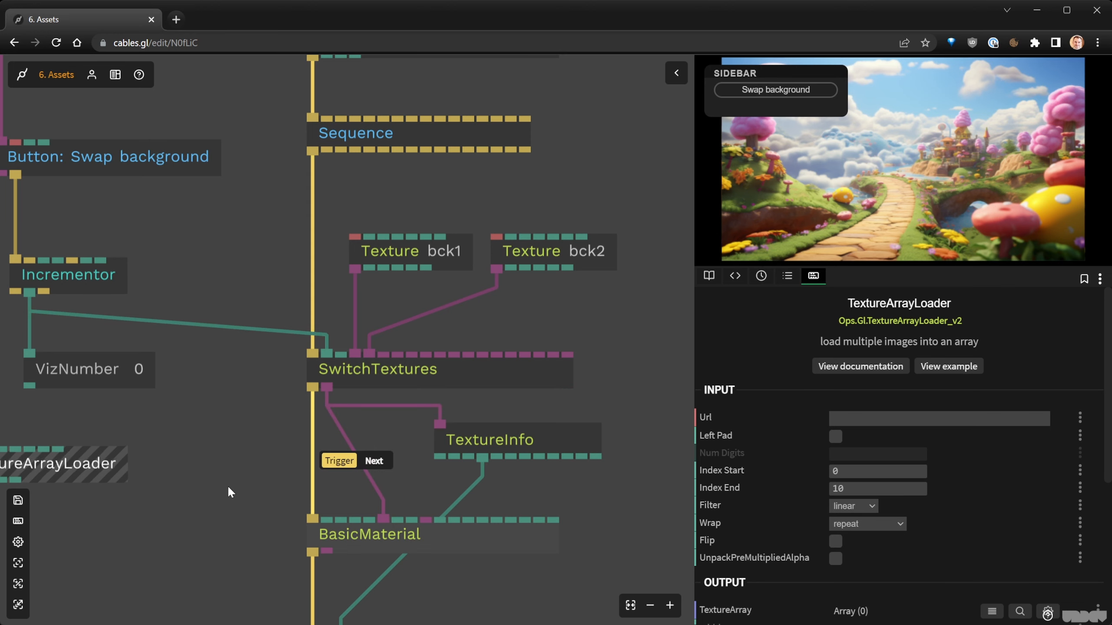
drag(167, 511, 434, 400)
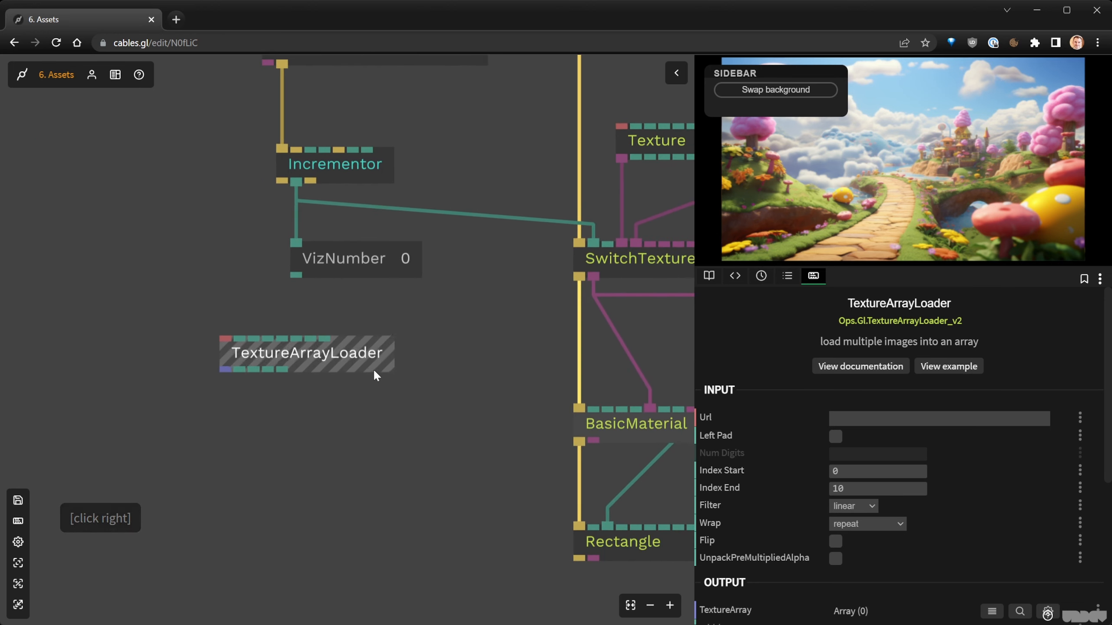
click(389, 372)
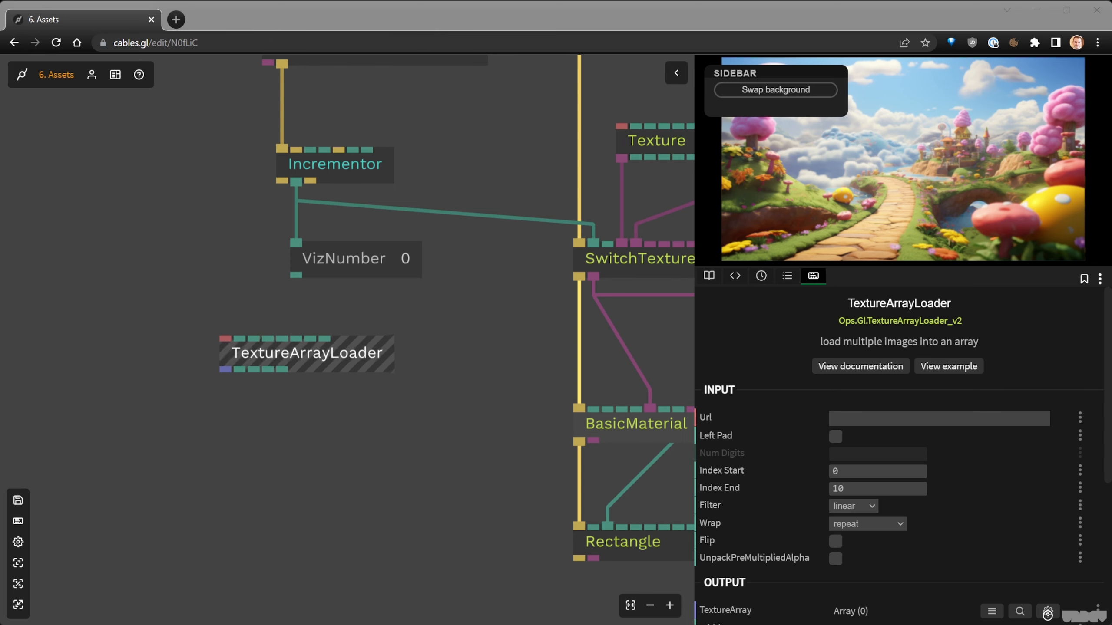
drag(436, 321, 300, 382)
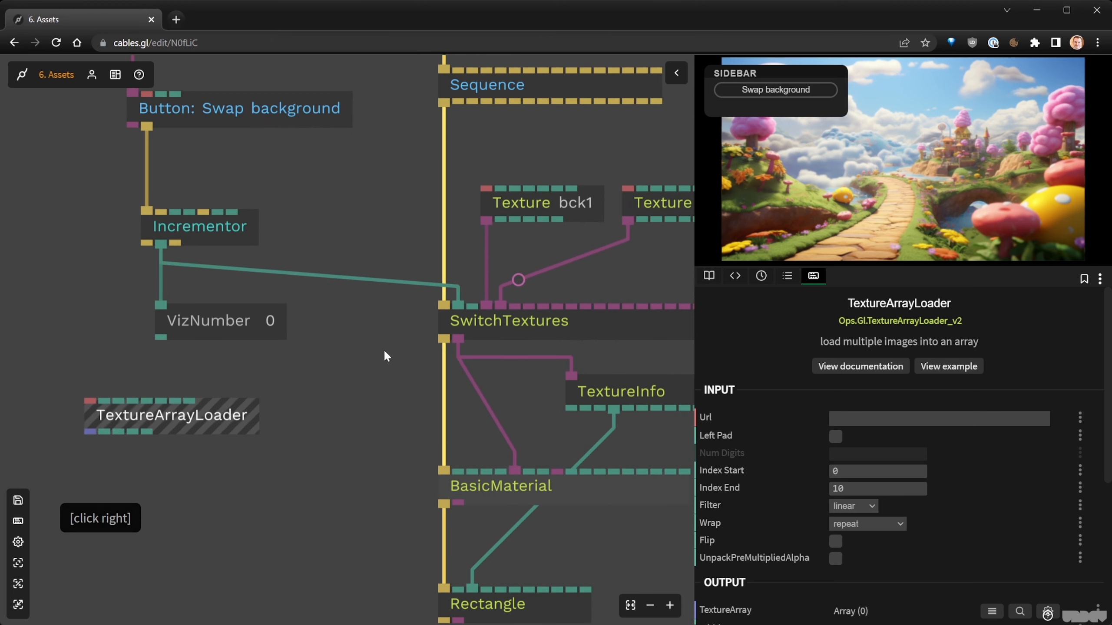
scroll(383, 350, down, 1)
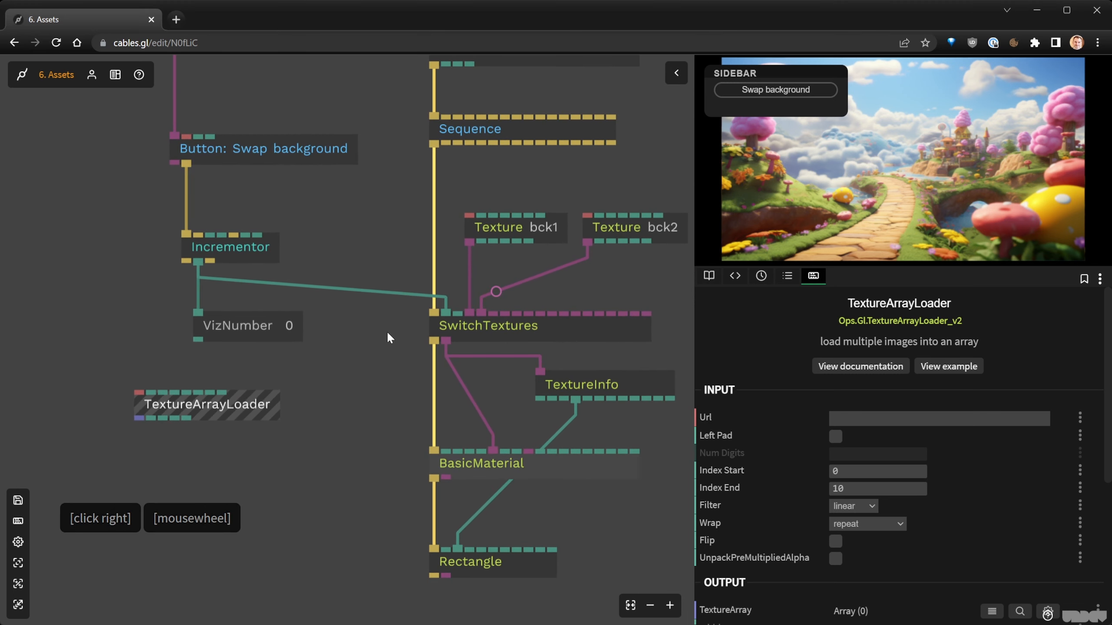
click(530, 228)
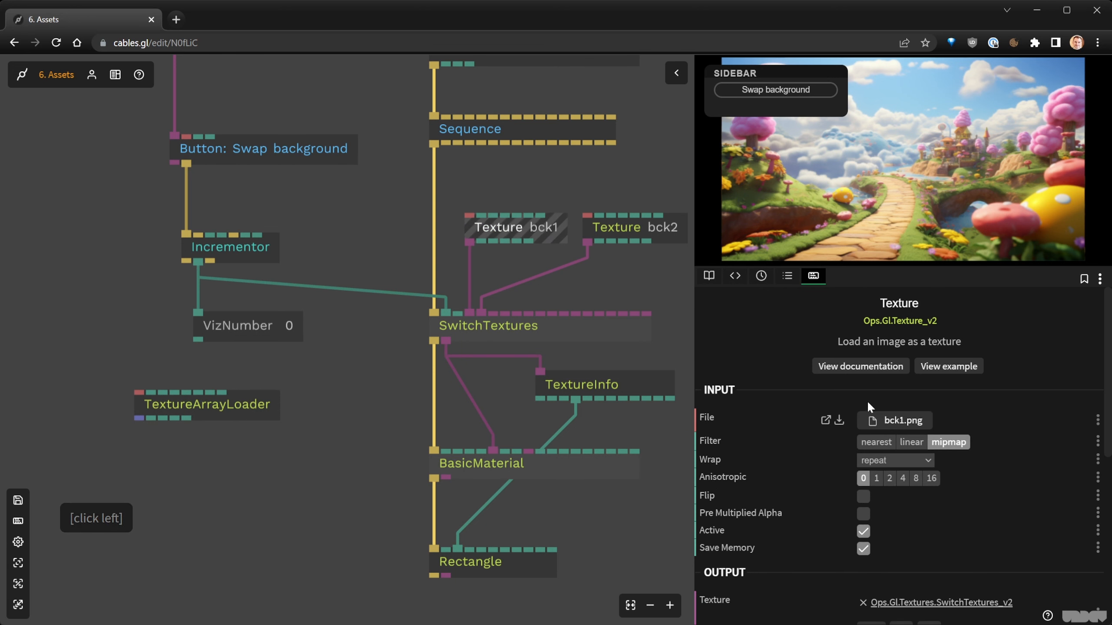
click(875, 421)
drag(862, 419, 1100, 412)
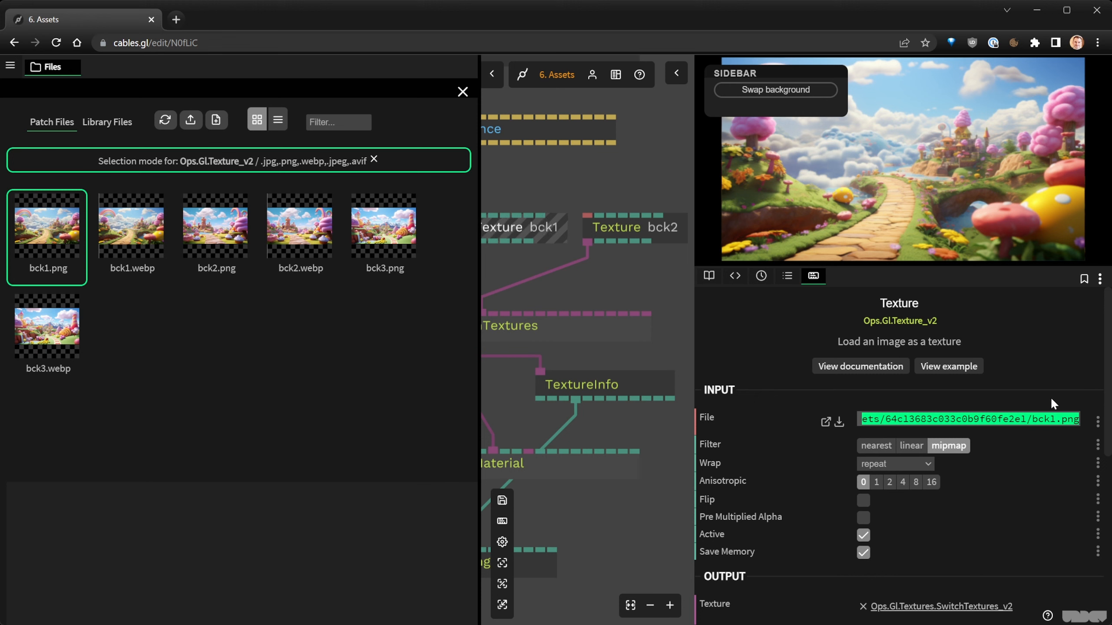
key(ctrl+c)
click(1003, 440)
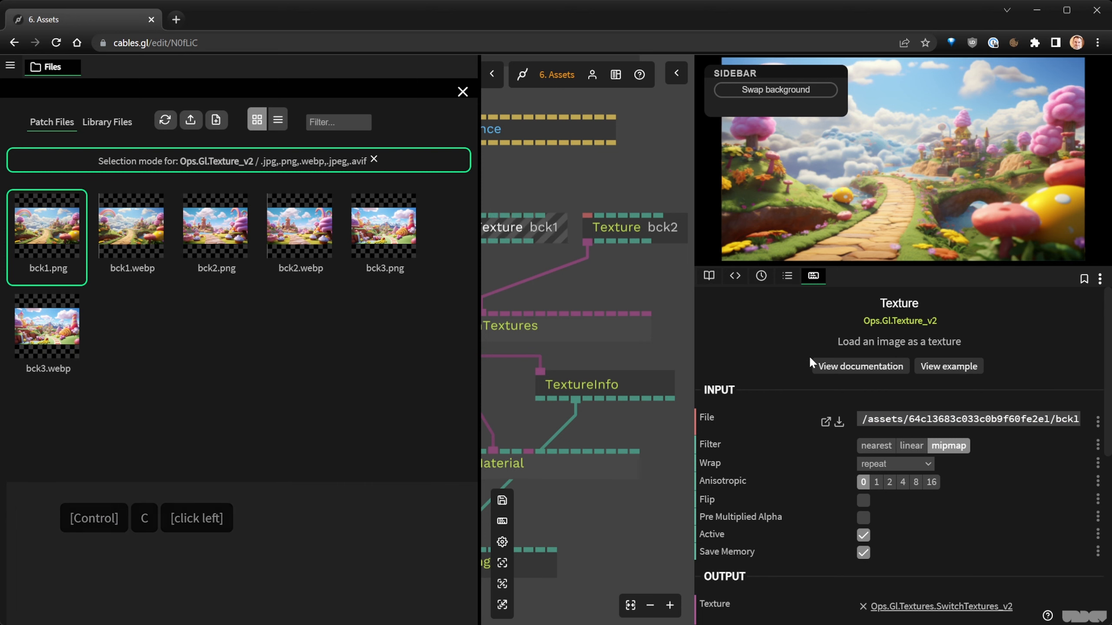
Set the bck1 Texture op's file to bck1.webp, close the file manager, and check the bck2 Texture op's file.
scroll(1069, 421, down, 2)
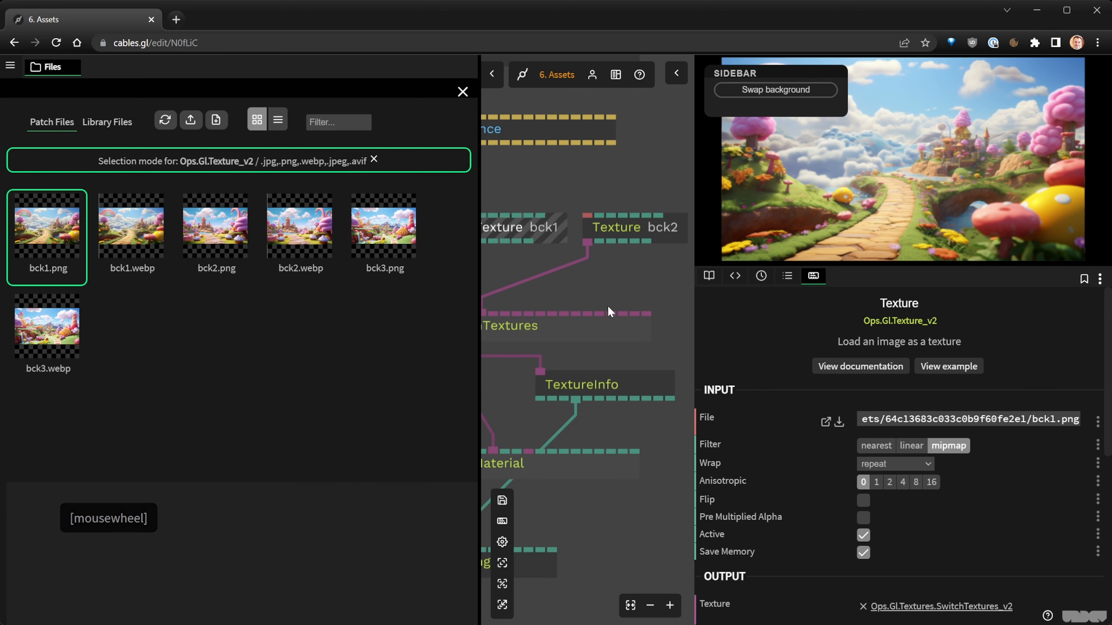
click(548, 240)
click(903, 421)
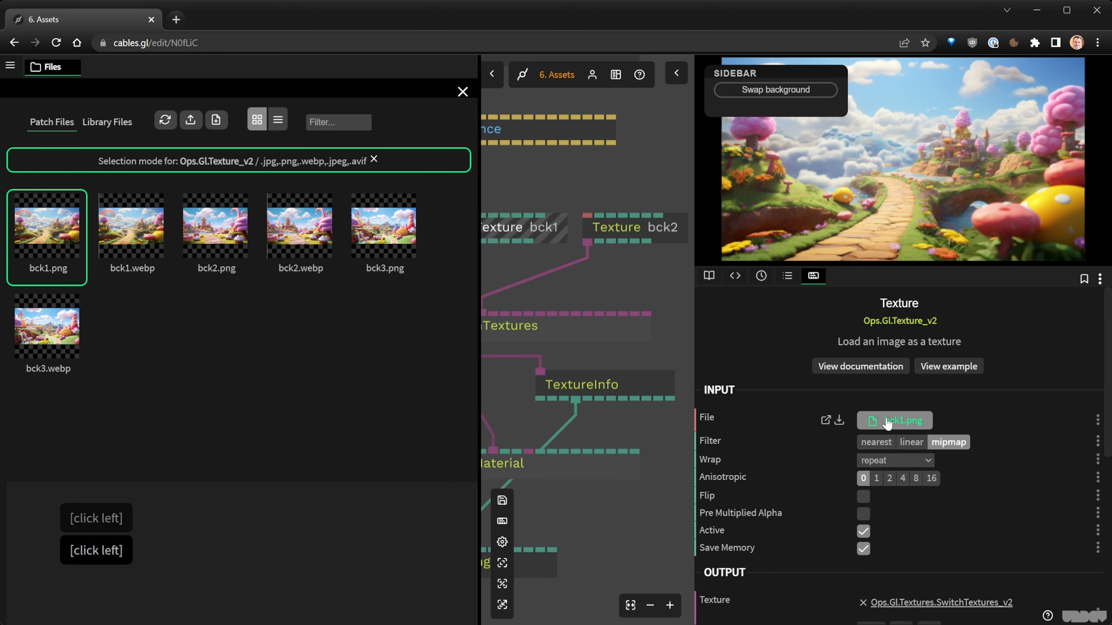
click(160, 269)
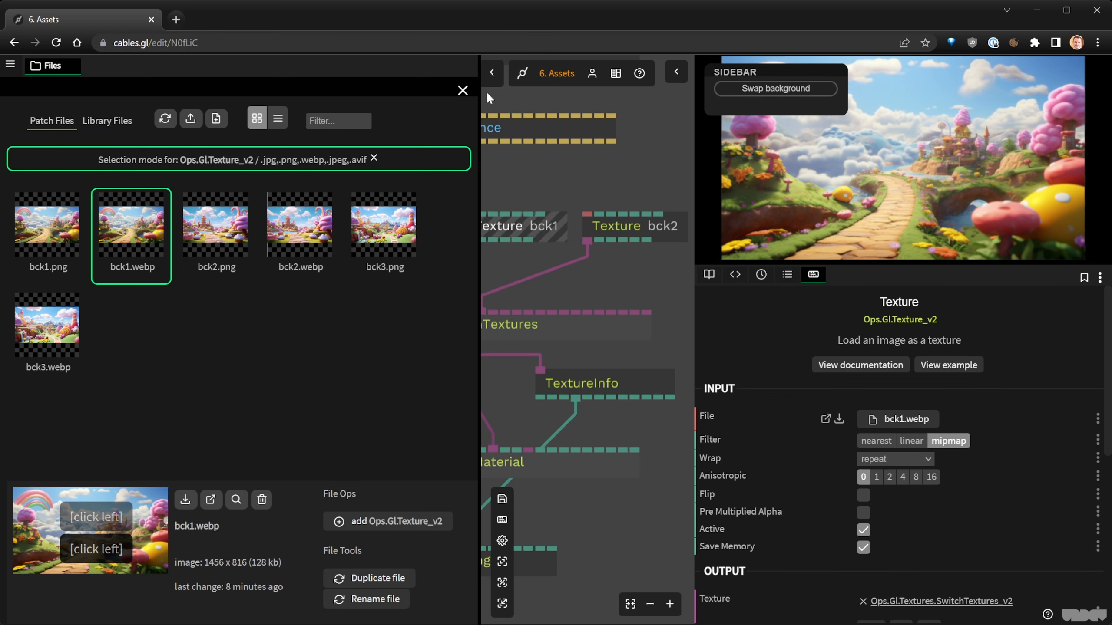
click(463, 90)
click(655, 231)
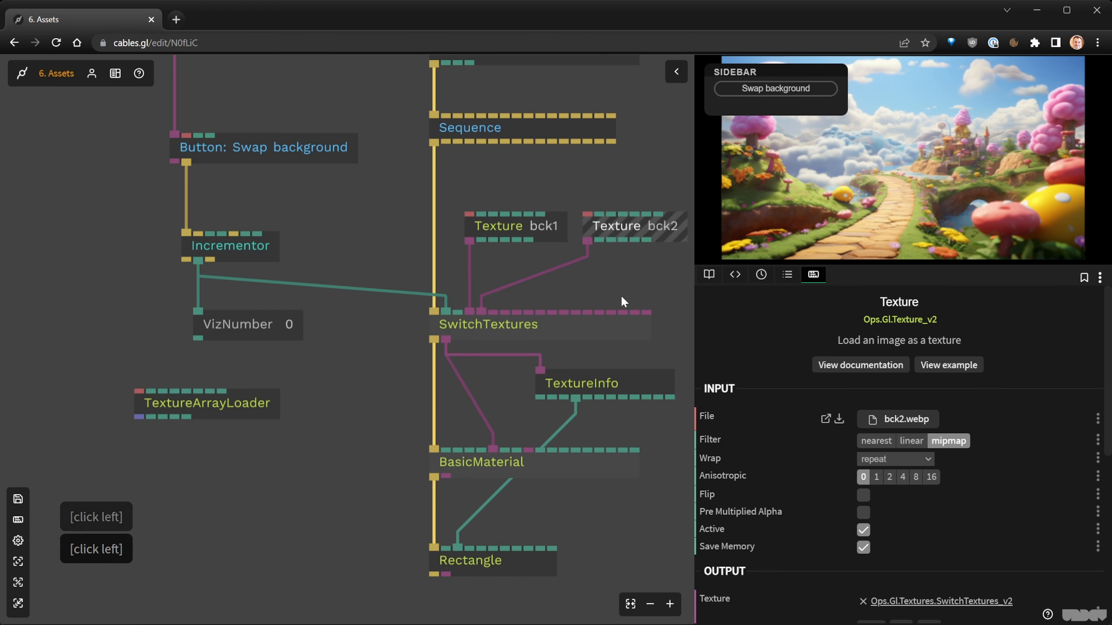
Paste the copied bck1 asset path into the TextureArrayLoader's Url and change its extension to webp.
click(175, 415)
click(862, 418)
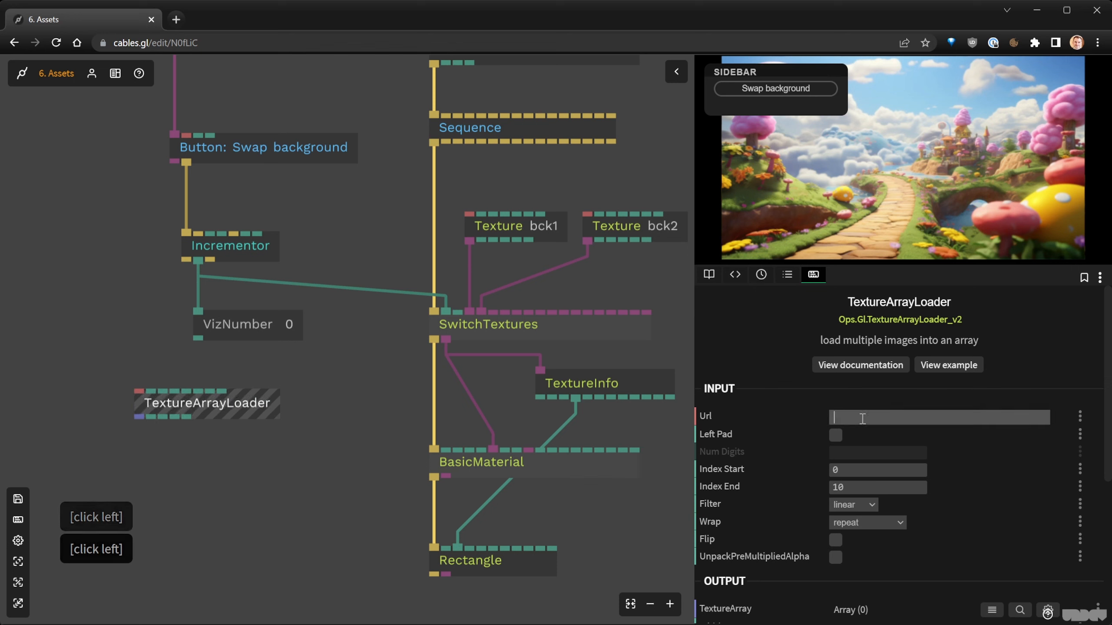
key(ctrl)
key(ctrl+v)
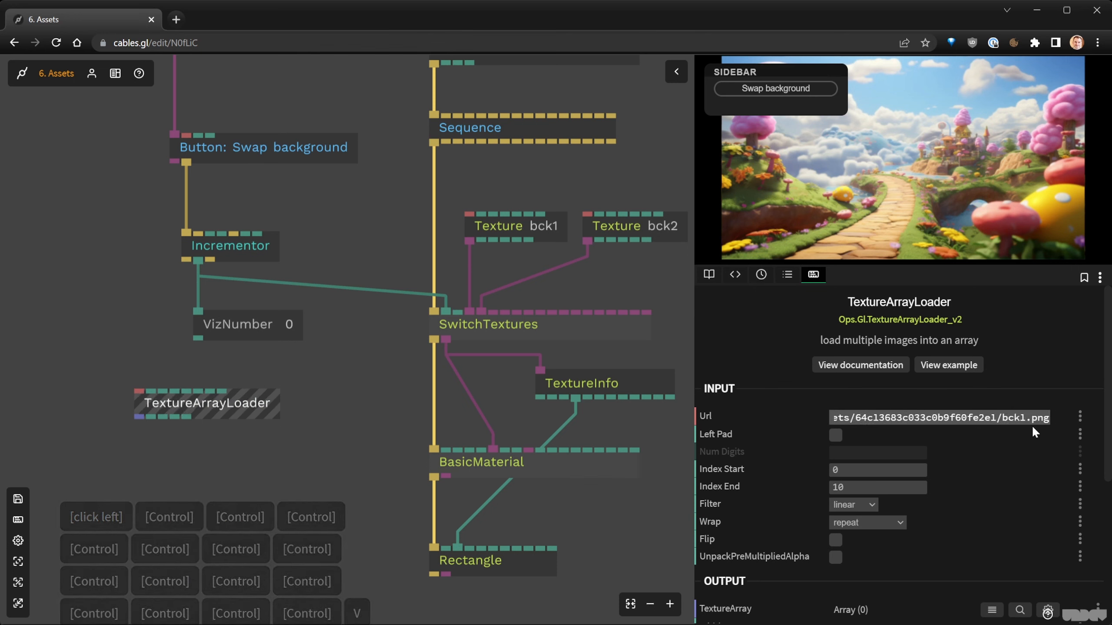
key(BackSpace)
key(BackSpace)
key(BackSpace)
key(BackSpace)
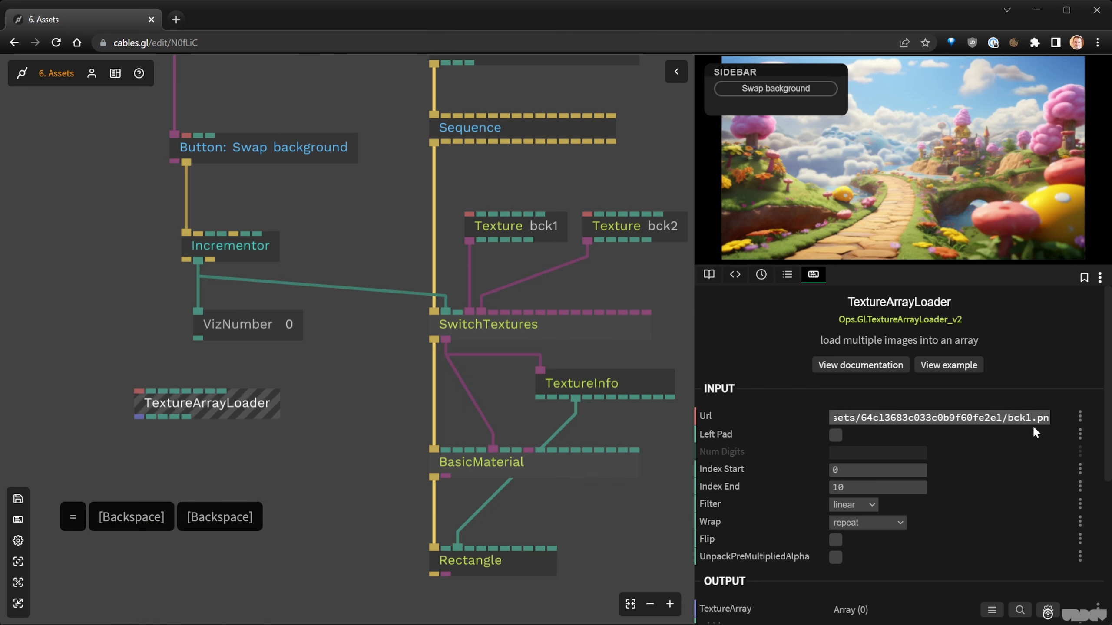
text(webp)
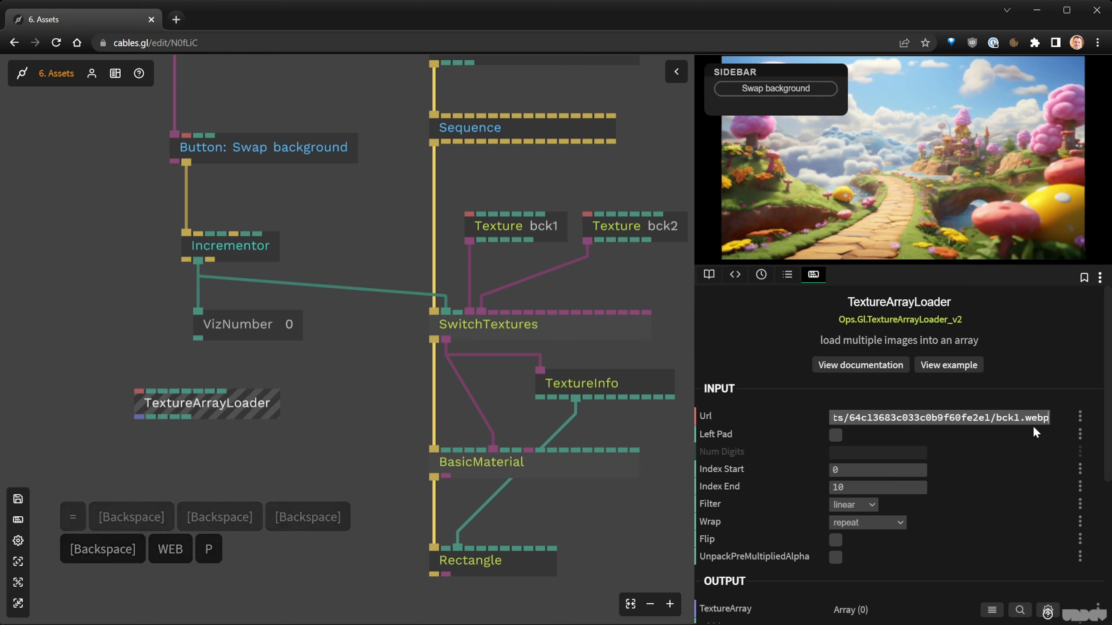
Replace the number in the TextureArrayLoader's Url with the placeholder X so the file name reads bckX.webp.
key(Left)
key(Left)
key(Left)
key(Left)
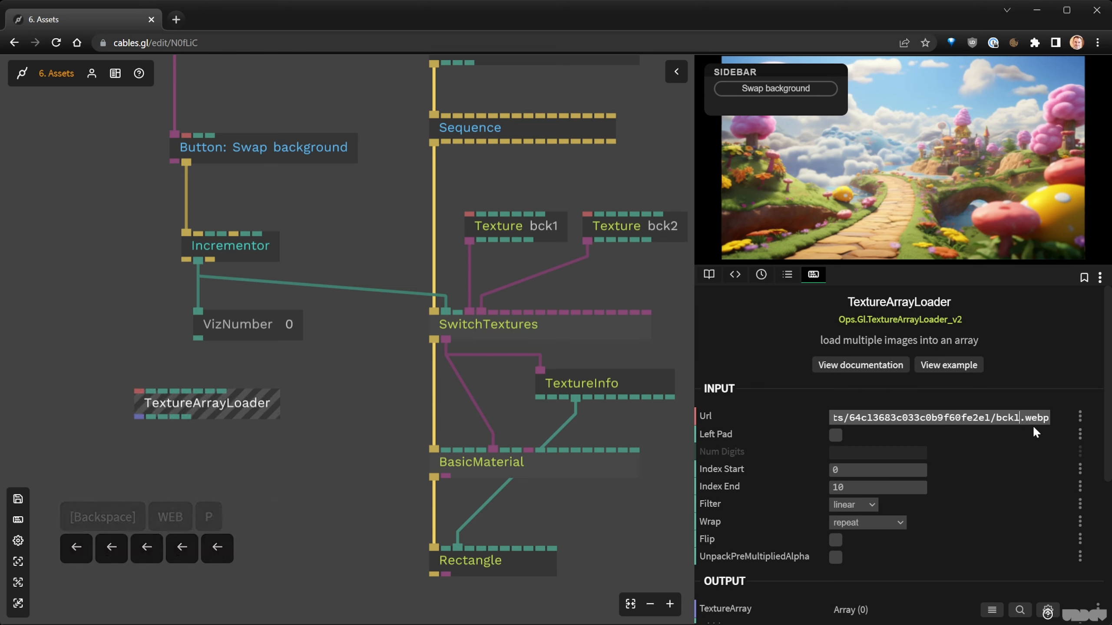
key(Left)
key(BackSpace)
text(X)
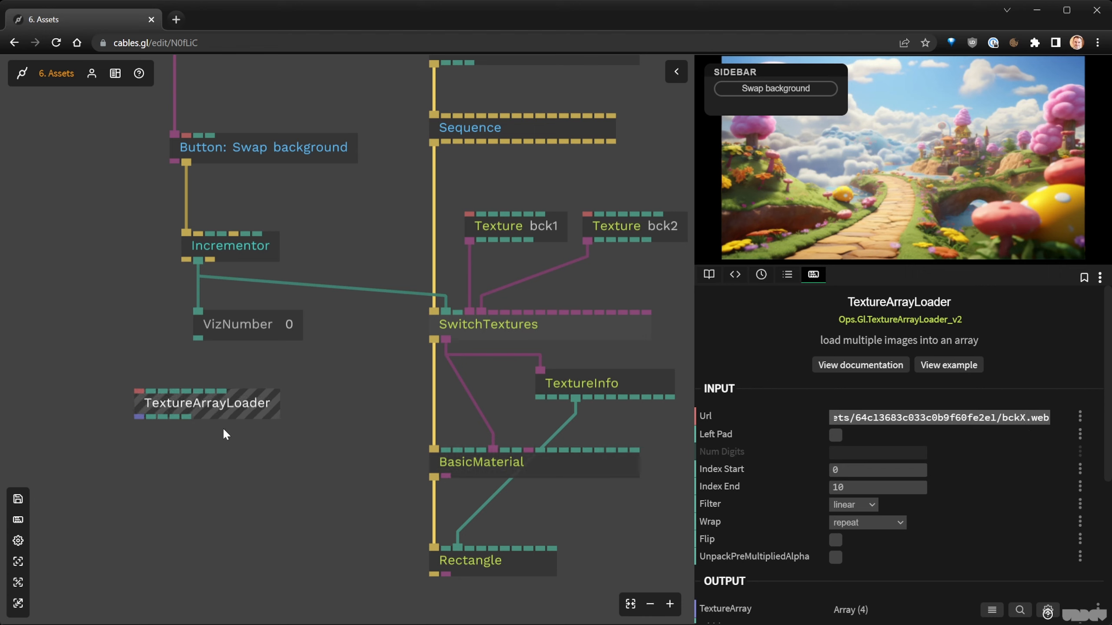
Set the TextureArrayLoader's Index Start to 1 and Index End to 3.
click(854, 469)
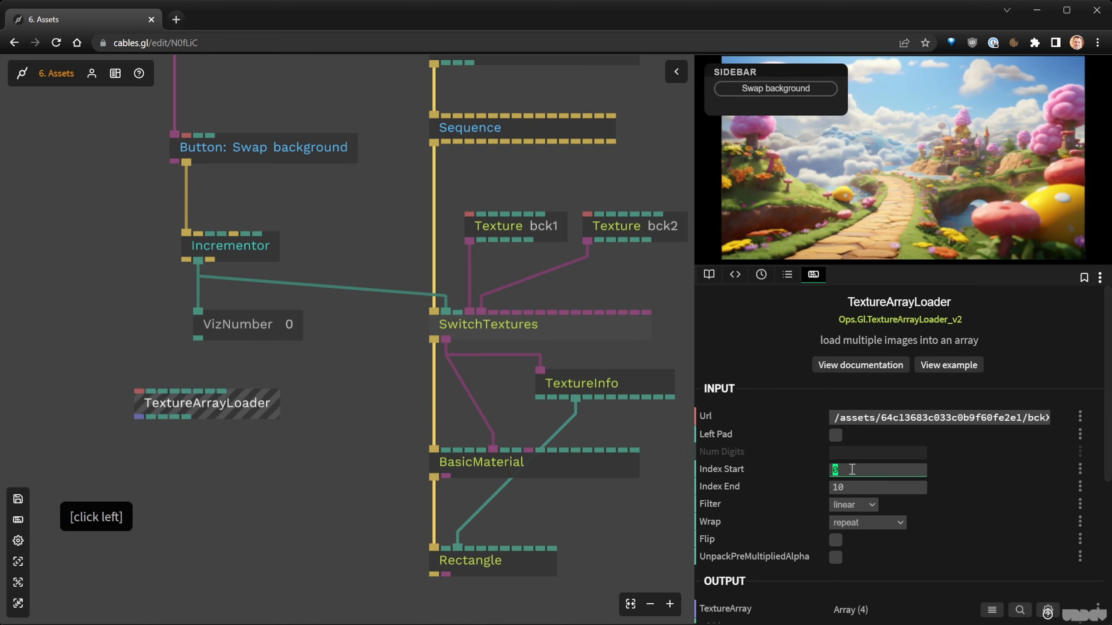
text(1)
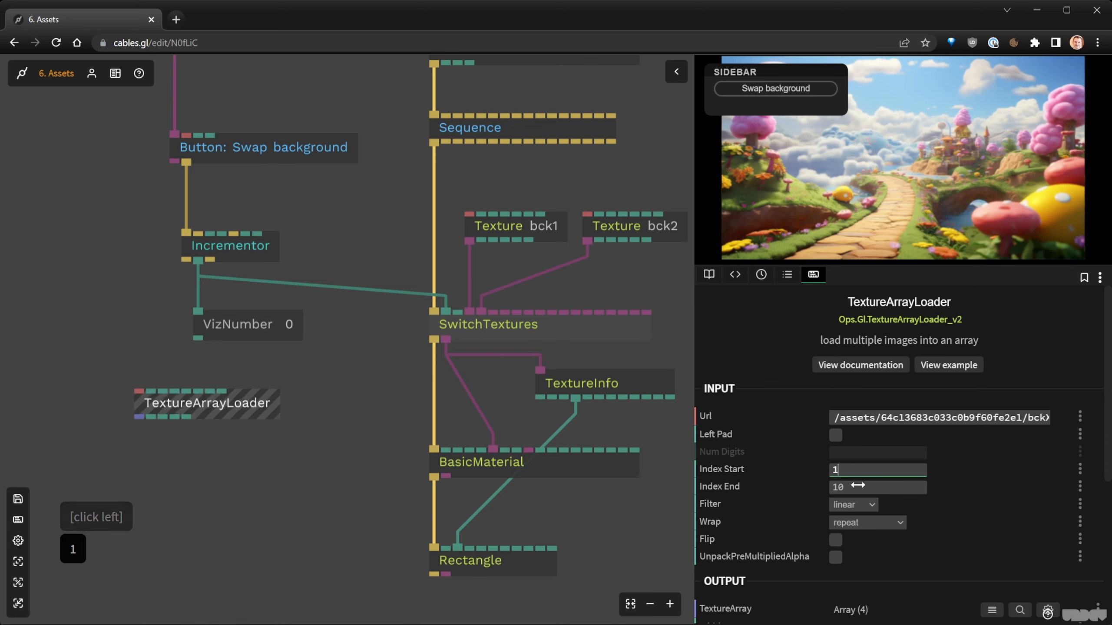
click(859, 487)
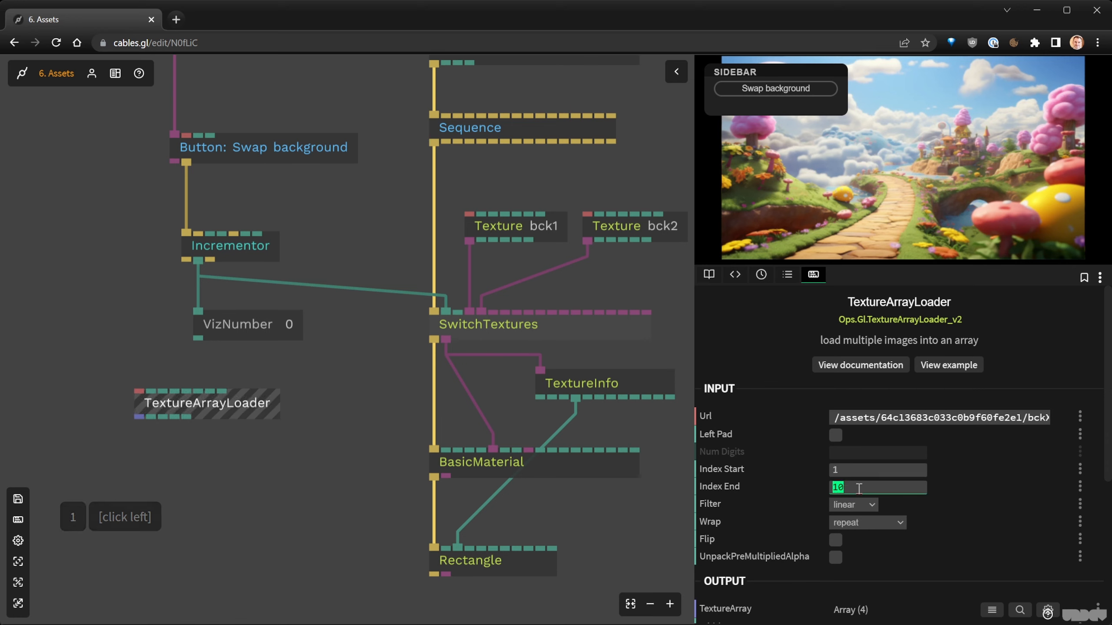
text(3)
scroll(1016, 417, down, 3)
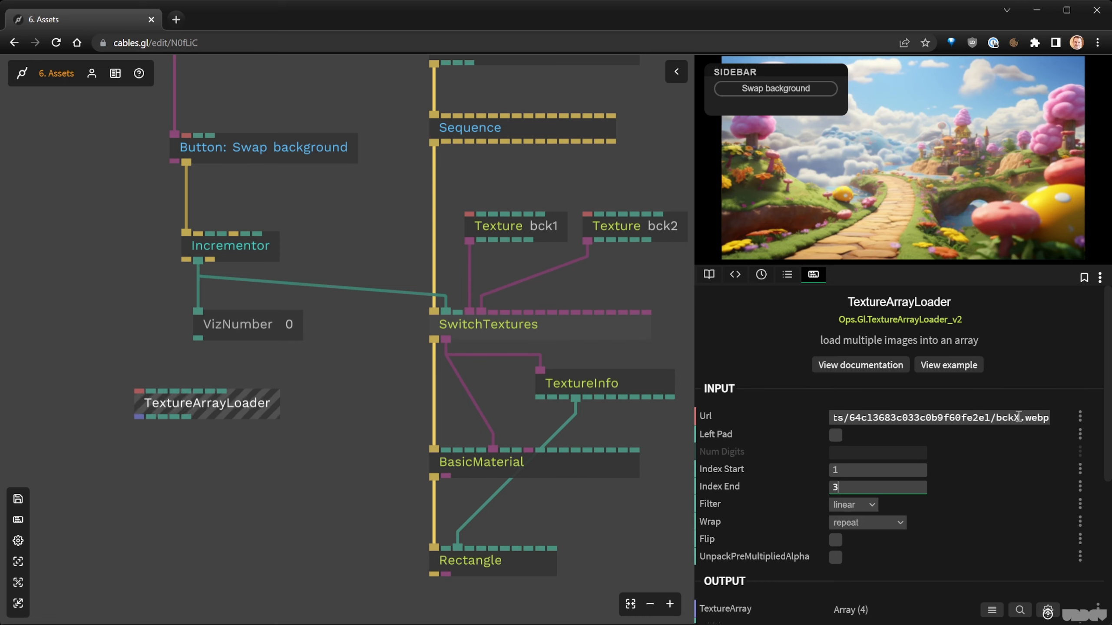
Move the TextureArrayLoader op to the lower left of VizNumber, check its array output, and save the patch.
drag(272, 440, 453, 415)
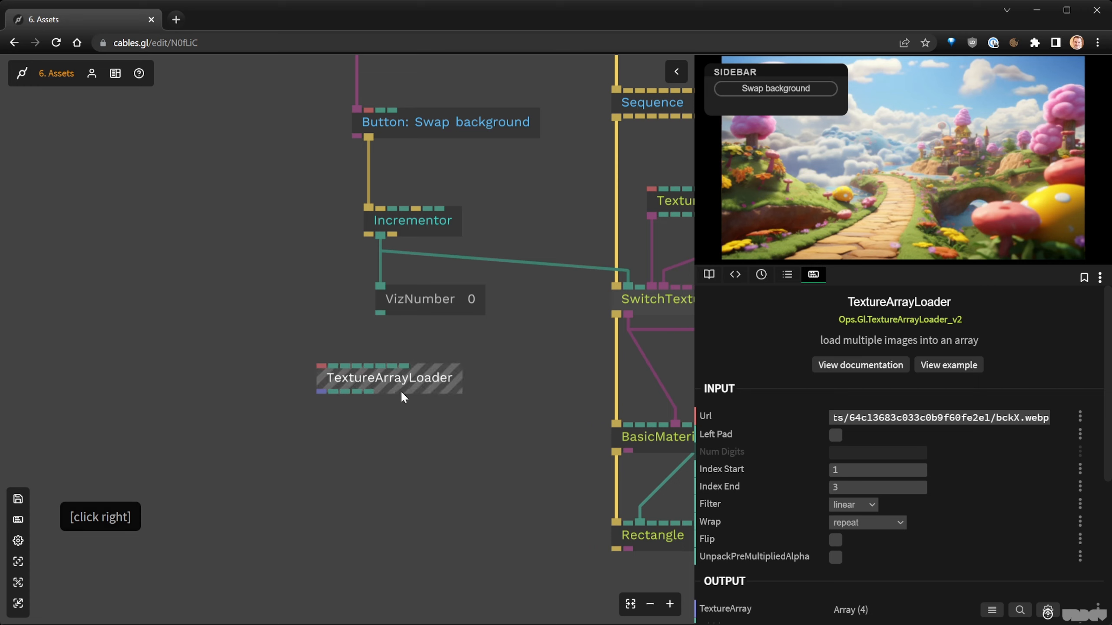
drag(384, 382, 302, 362)
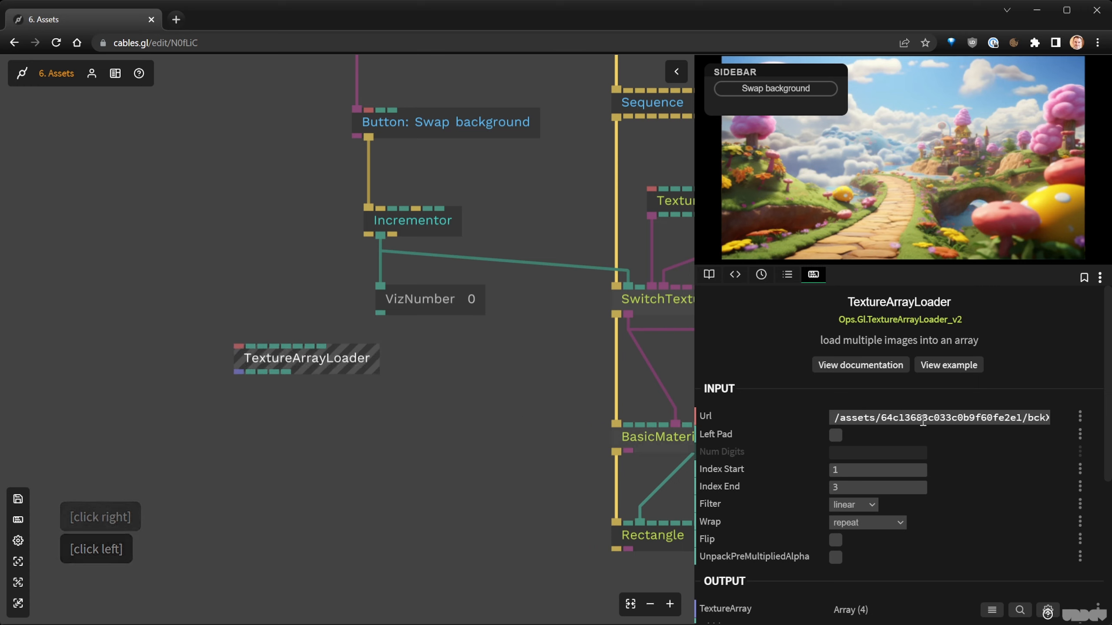
scroll(985, 420, right, 3)
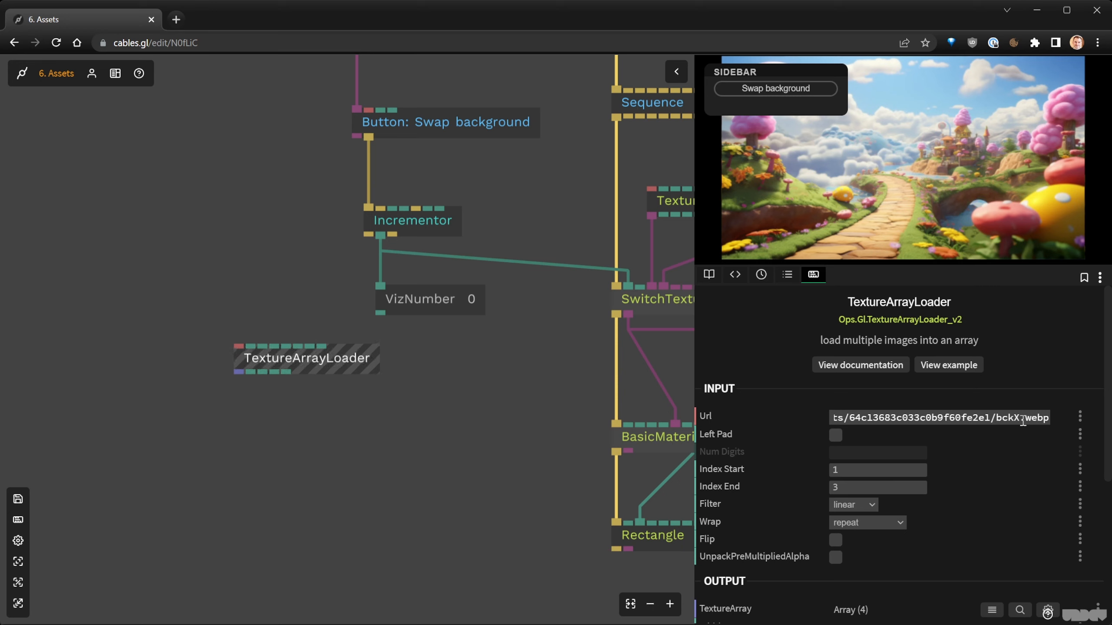
mouse_move(240, 373)
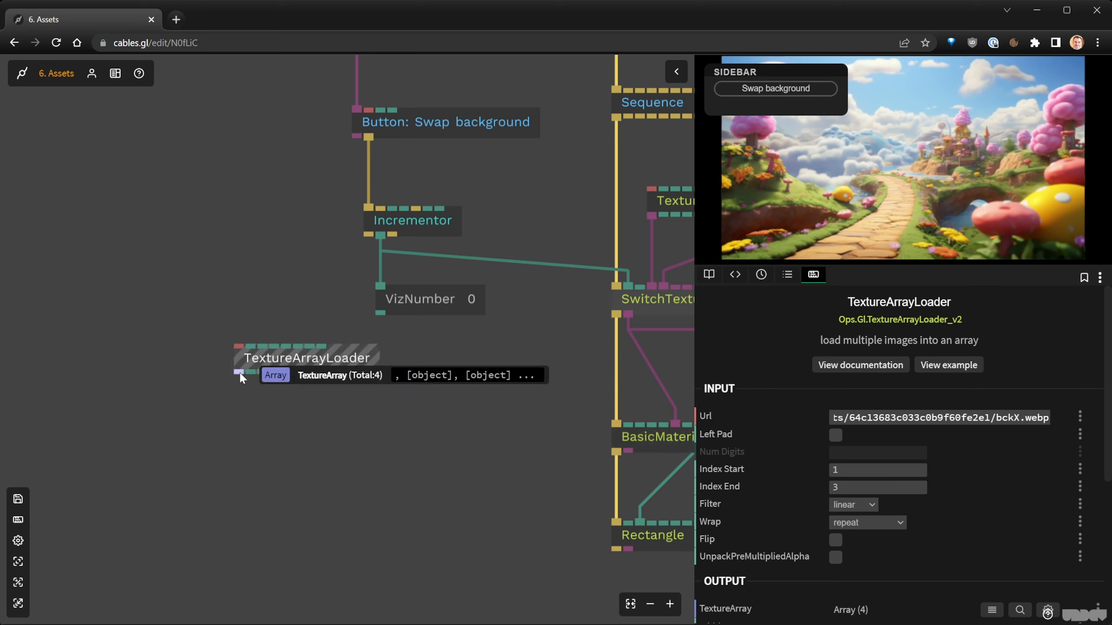
click(383, 430)
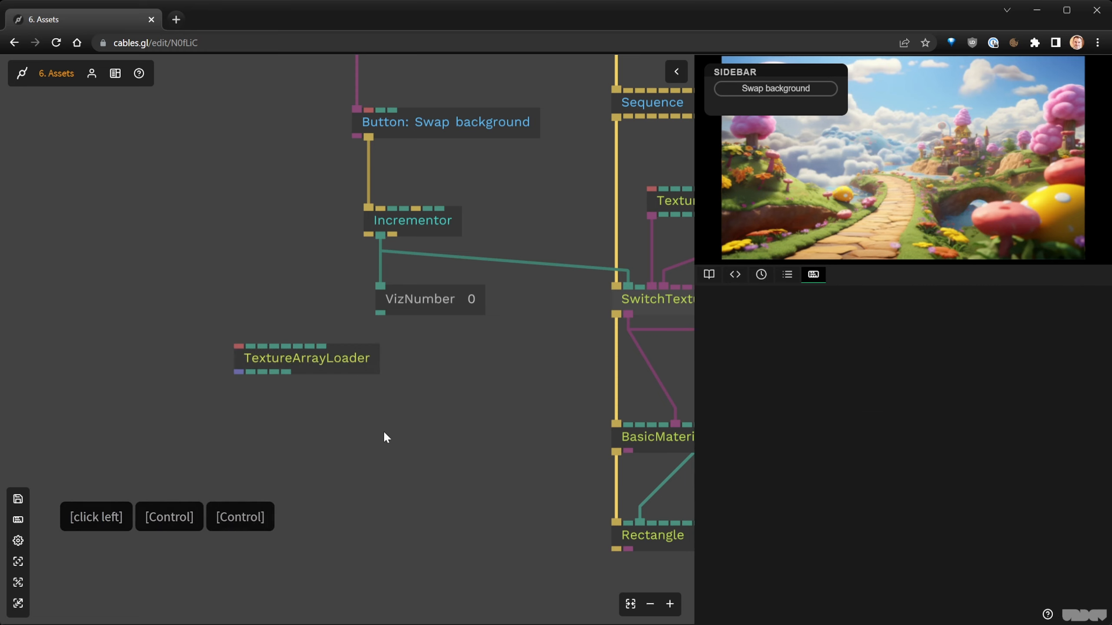
key(ctrl+s)
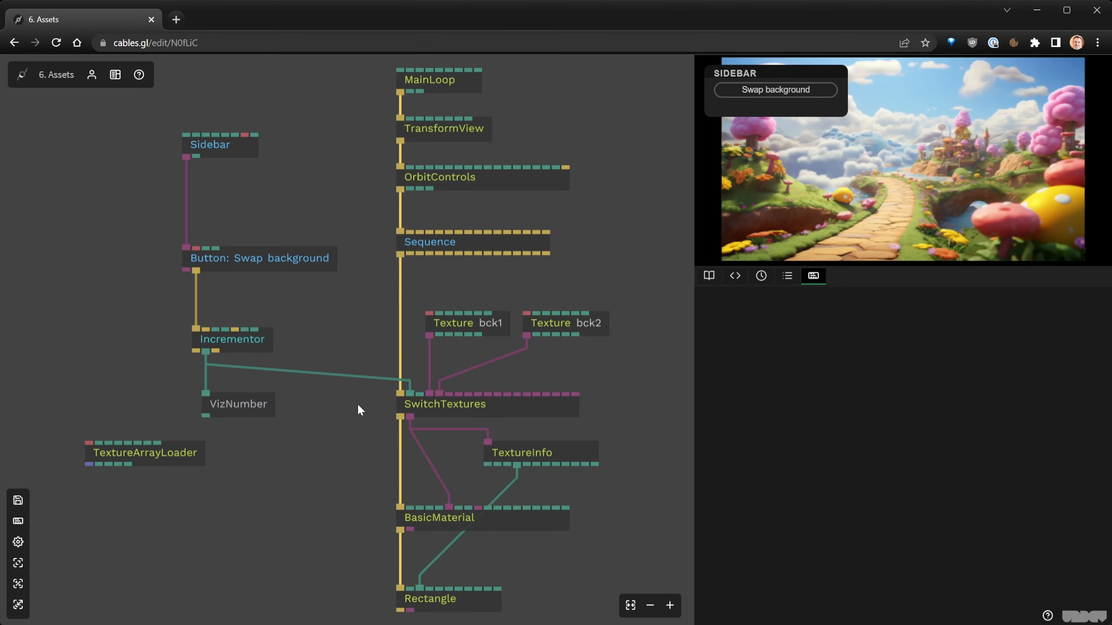
Examine the TextureArrayLoader's Url, index range and output values.
click(186, 458)
drag(158, 474, 359, 354)
scroll(362, 391, up, 3)
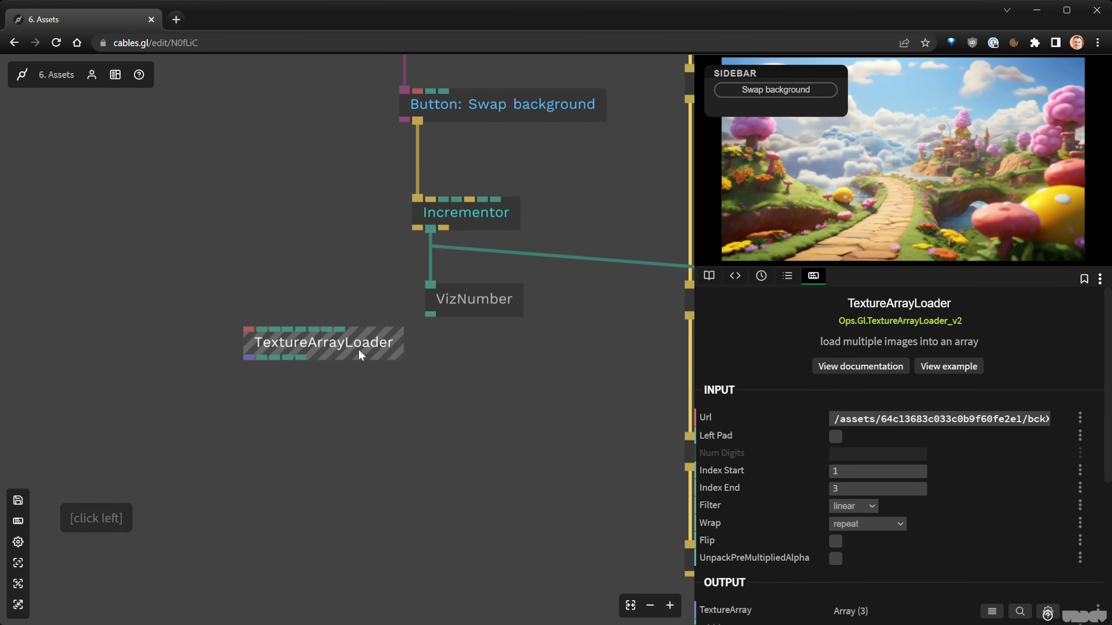
scroll(1003, 420, down, 2)
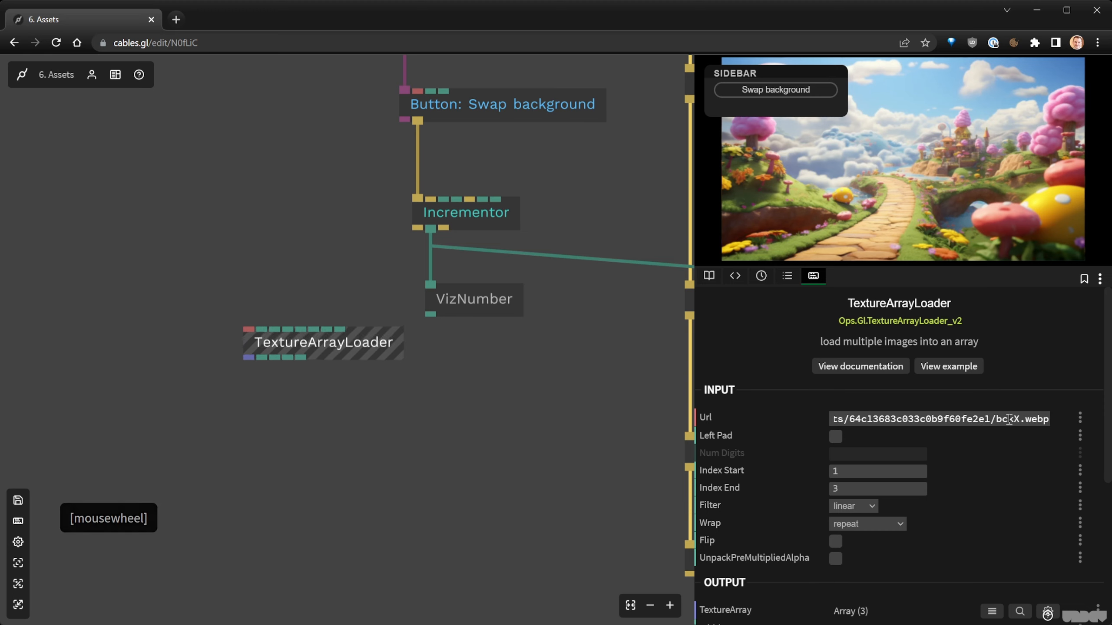
scroll(958, 504, down, 2)
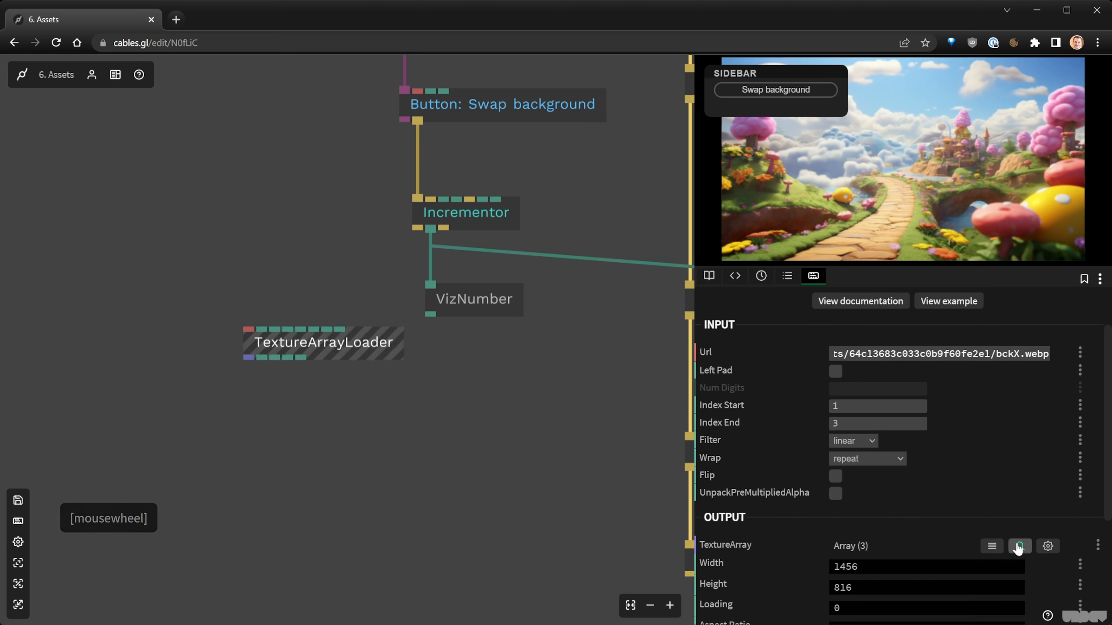
scroll(968, 504, down, 2)
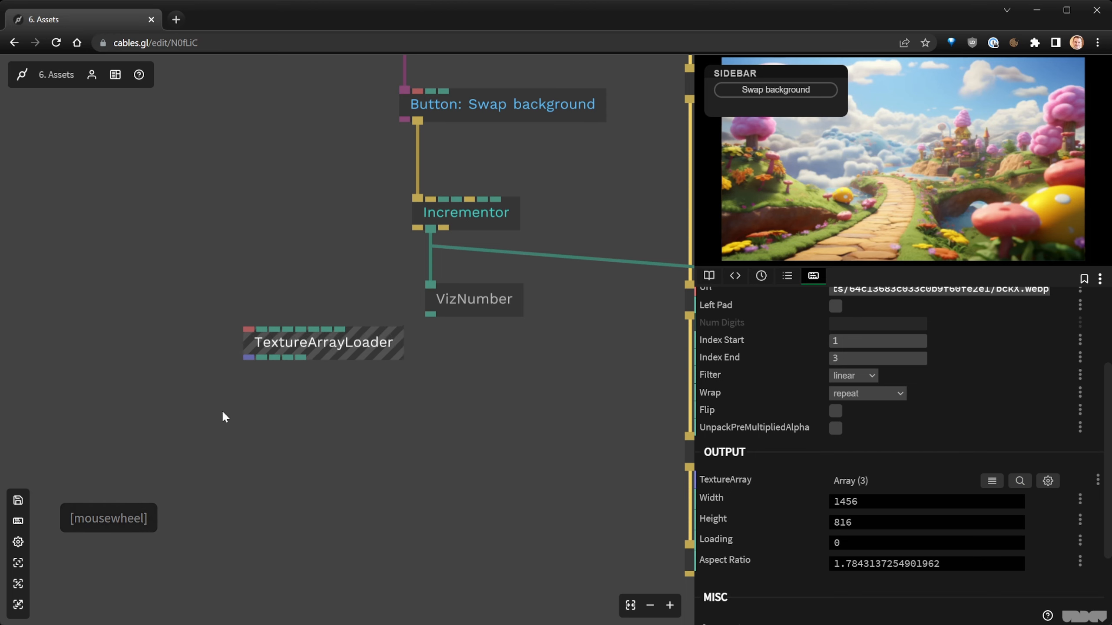
Inspect the TextureArrayLoader's array in an attached, shrunken VizArrayTable op, and delete that table op.
mouse_move(248, 360)
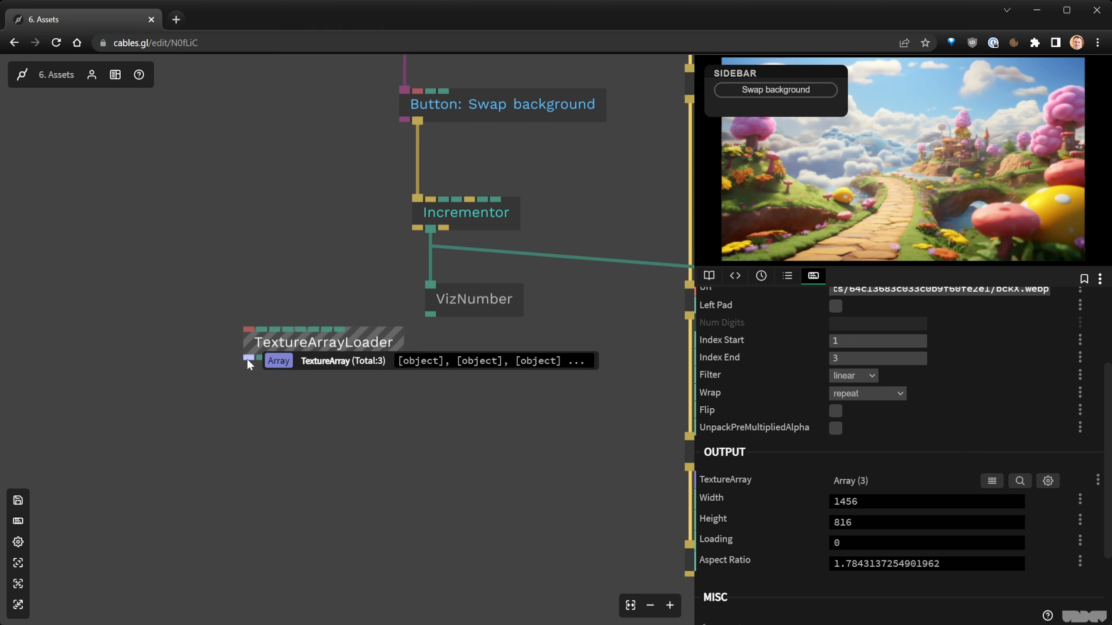
drag(247, 360, 256, 436)
click(555, 209)
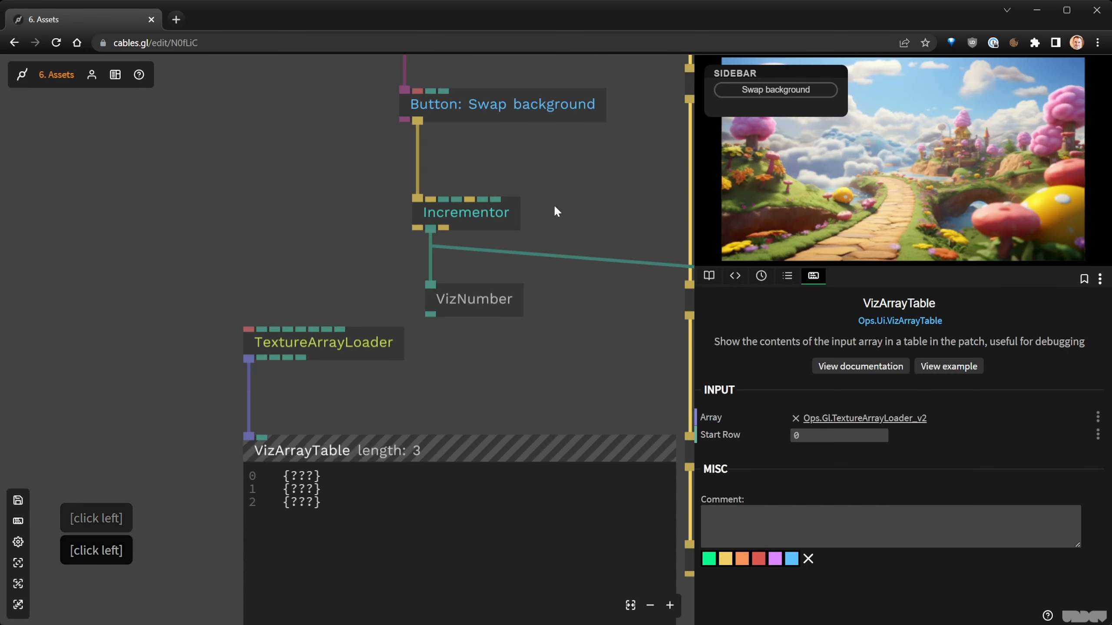
scroll(514, 403, down, 2)
drag(515, 403, 417, 348)
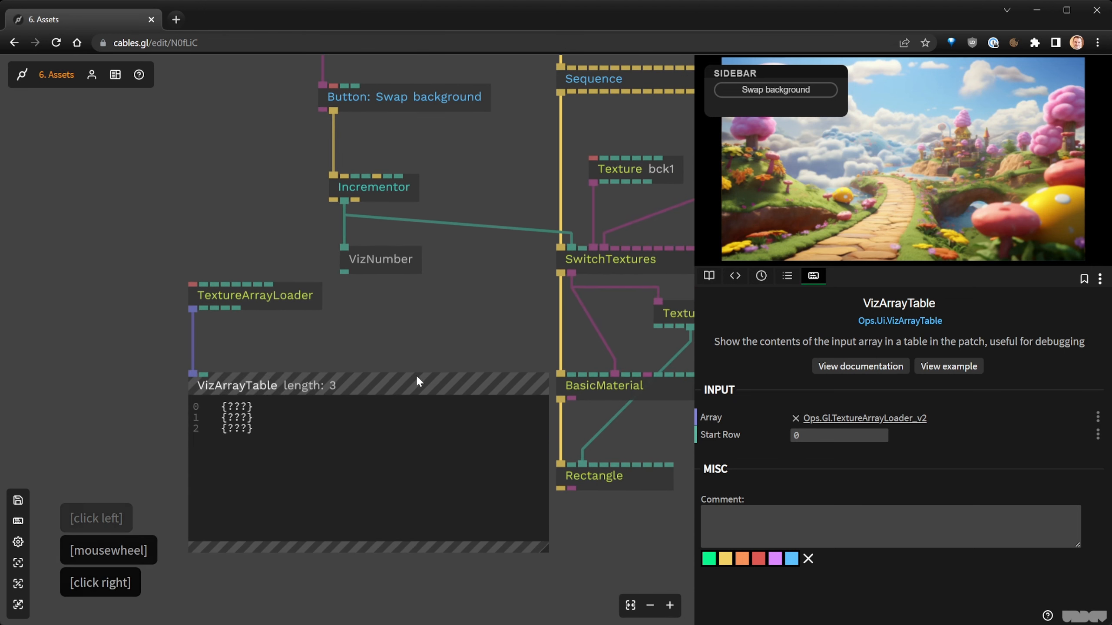
drag(555, 553, 430, 478)
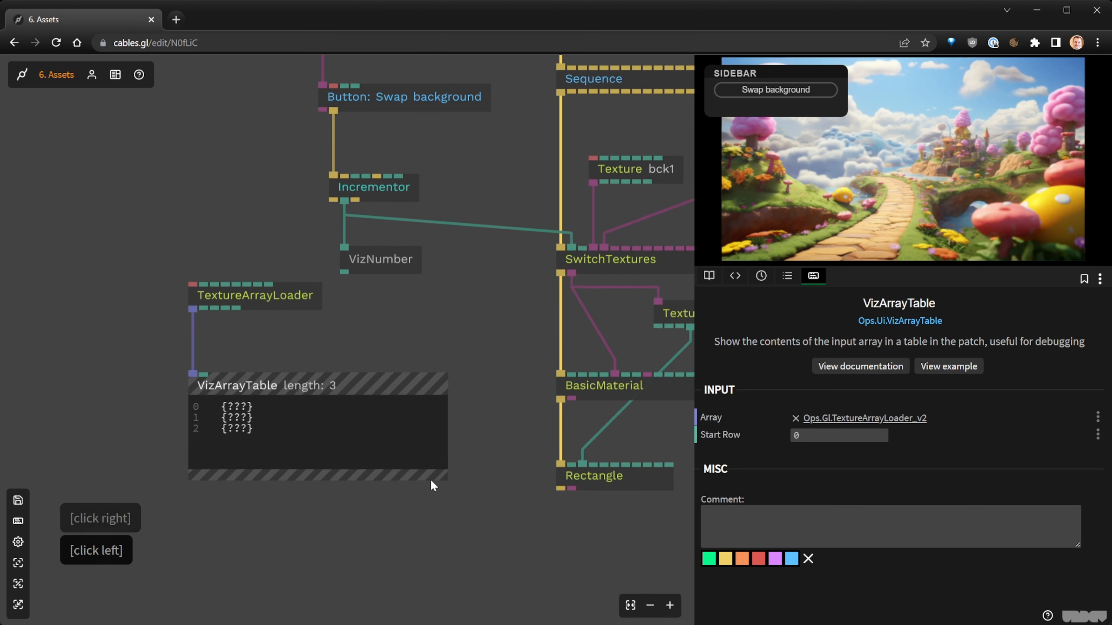
click(351, 379)
key(Delete)
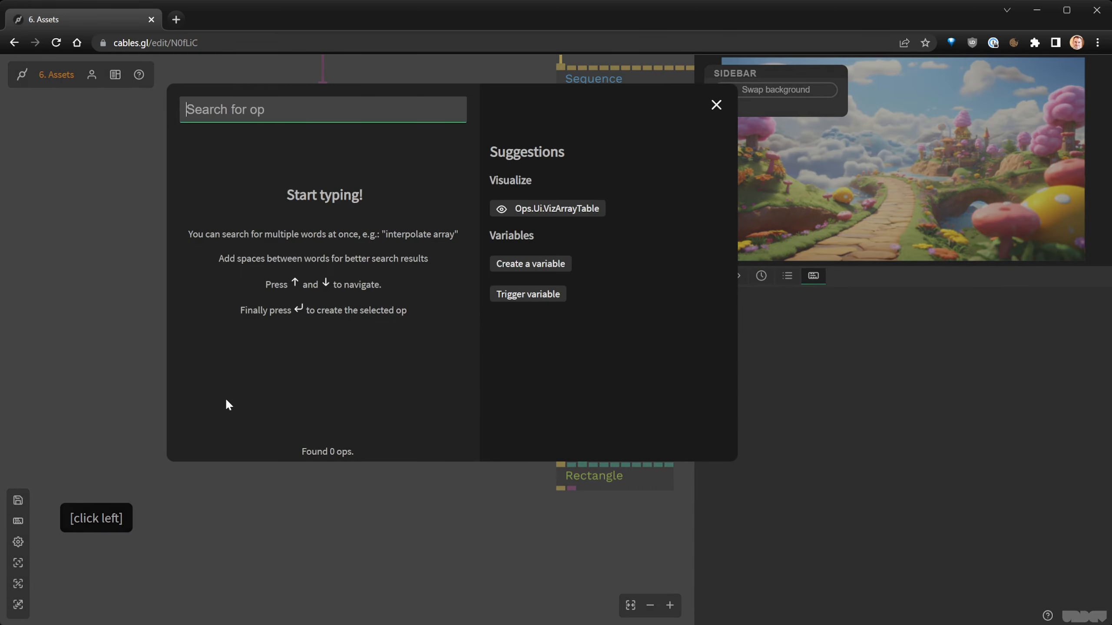
Search for "arraygettex" and add an ArrayGetTexture op connected to the TextureArrayLoader's TextureArray output.
text(arrayget)
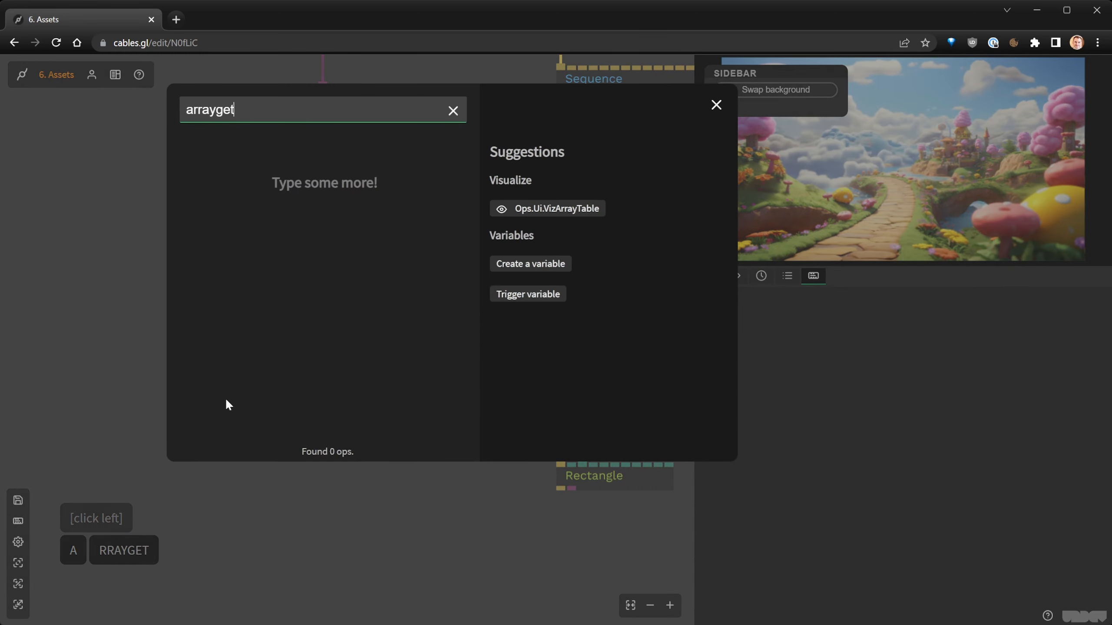
text(tex)
key(Return)
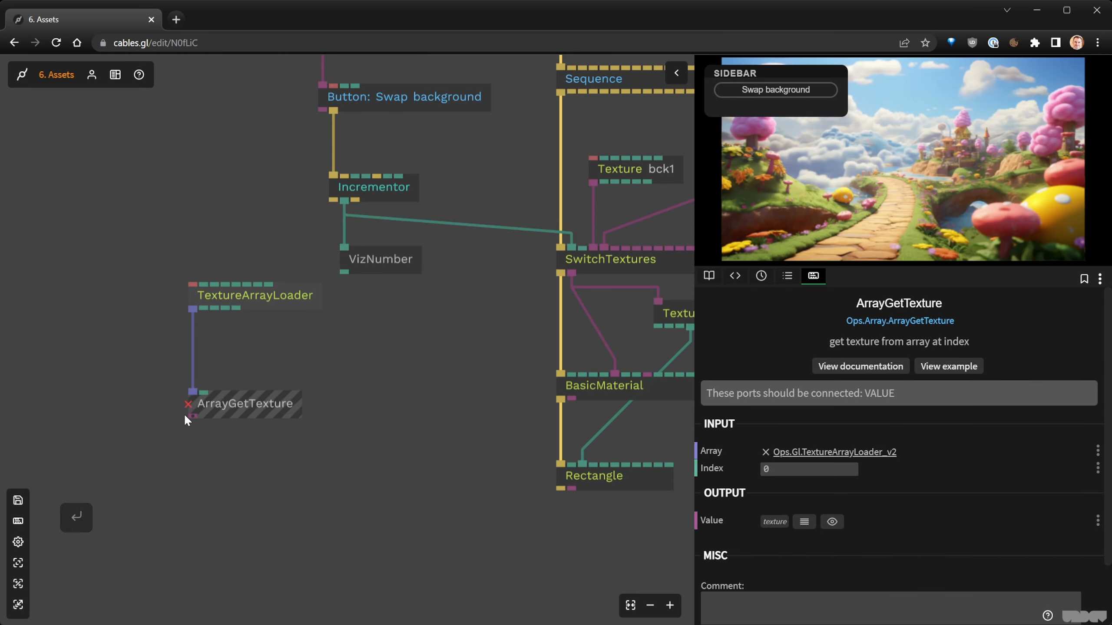
Move the TextureArrayLoader and ArrayGetTexture ops together up beside the Swap background button op.
scroll(394, 379, down, 3)
right_click(395, 380)
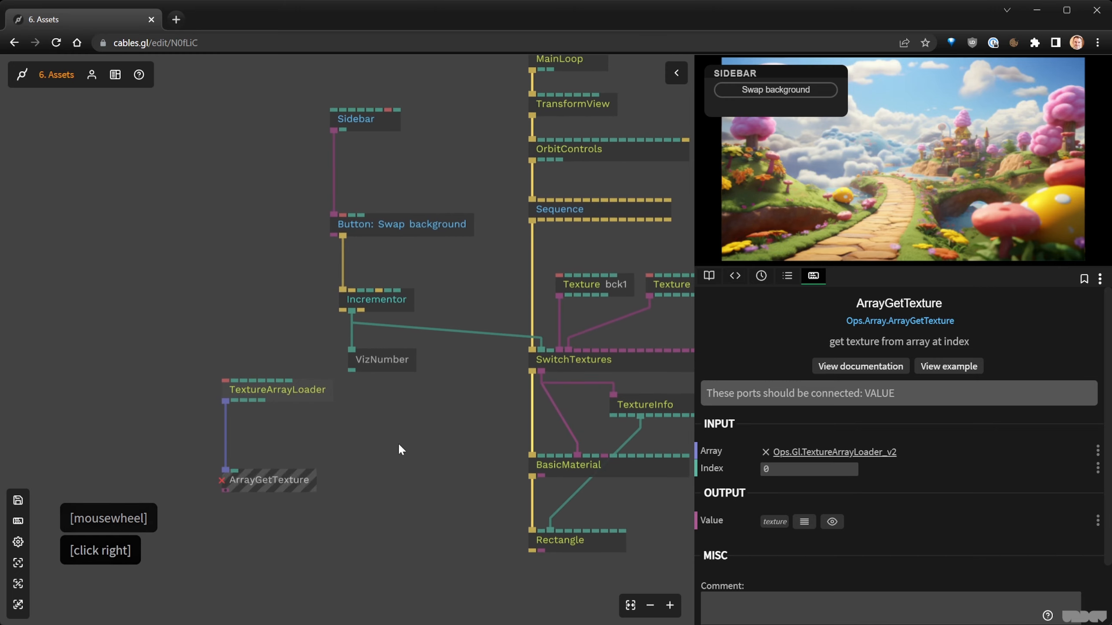
drag(173, 323, 281, 509)
drag(268, 388, 231, 241)
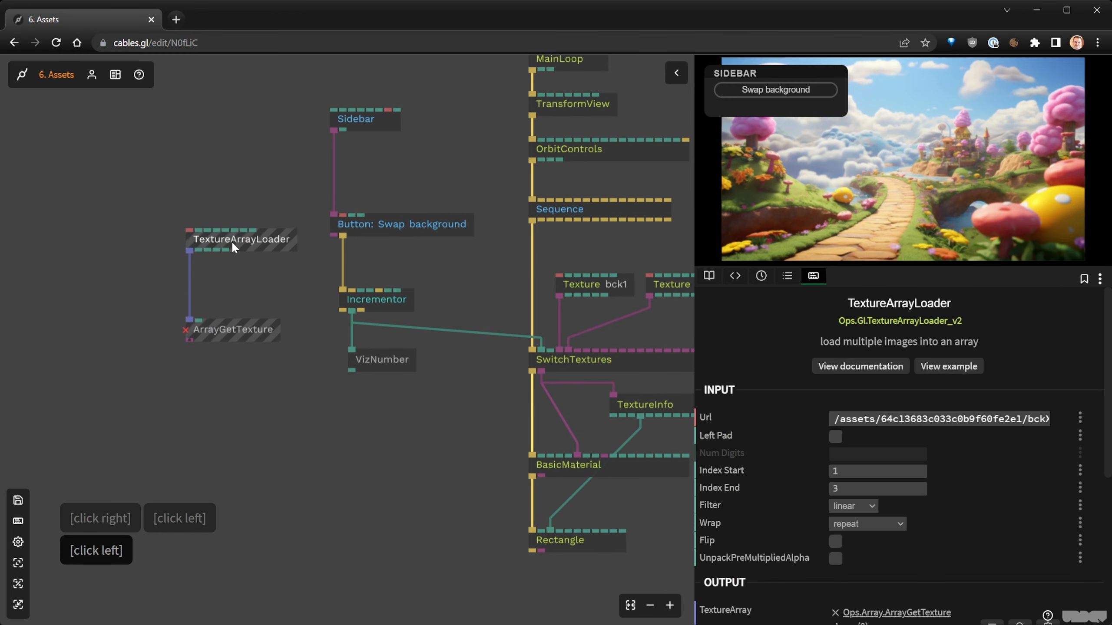
Connect the ArrayGetTexture op's Value output to the third texture input of SwitchTextures.
scroll(305, 376, up, 1)
right_click(309, 416)
click(268, 413)
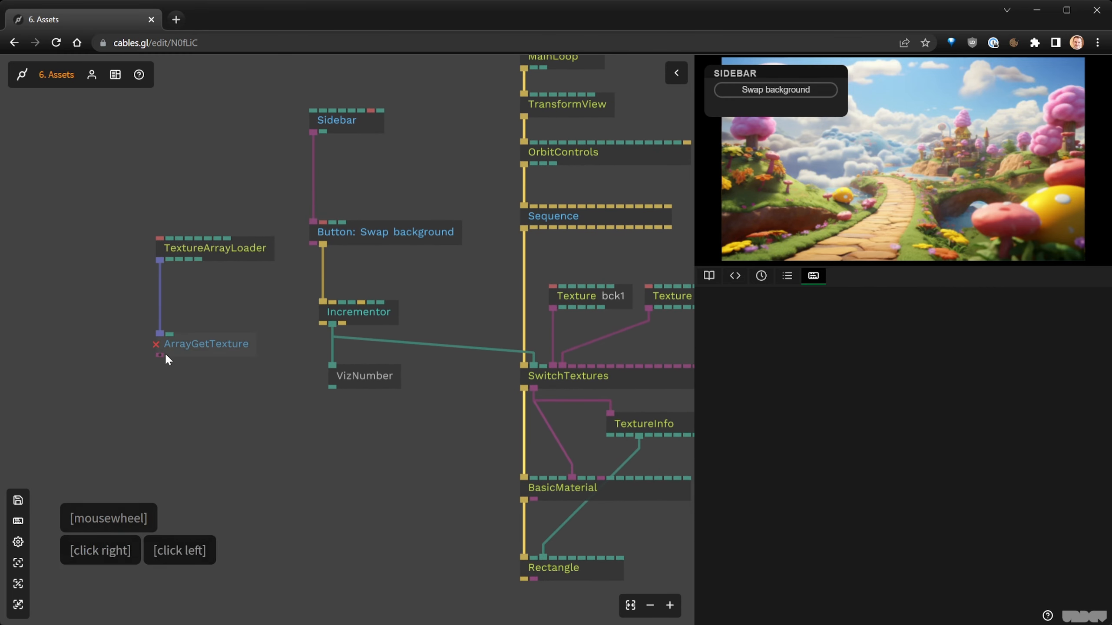
drag(162, 354, 573, 367)
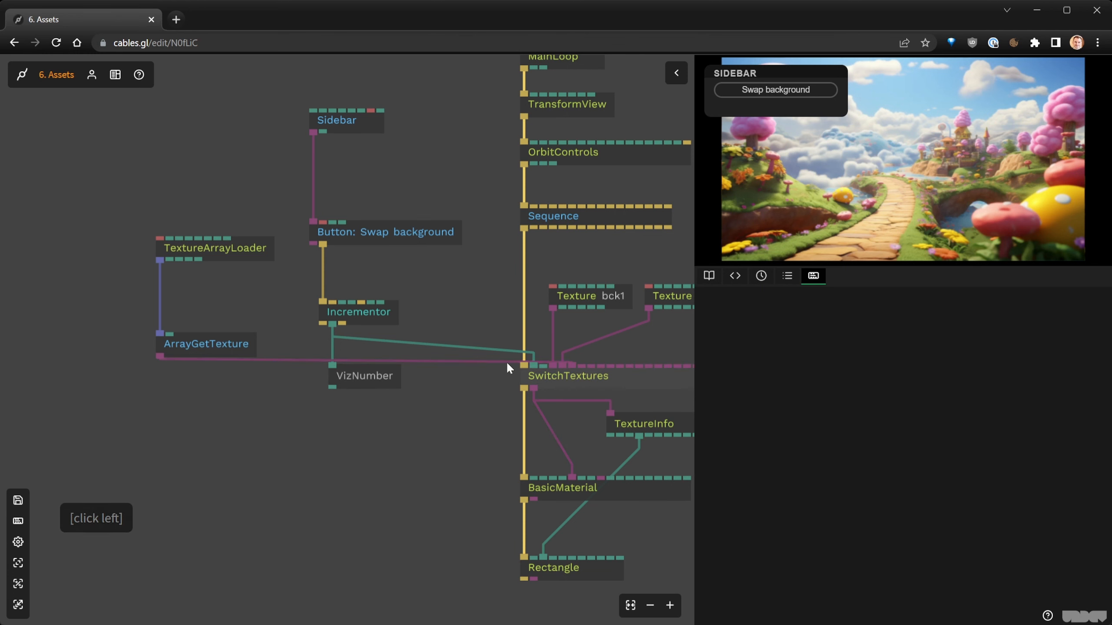
Move the TextureArrayLoader and ArrayGetTexture ops up level with the Swap background op, and test the background swap twice.
drag(84, 208, 255, 366)
drag(226, 341, 226, 326)
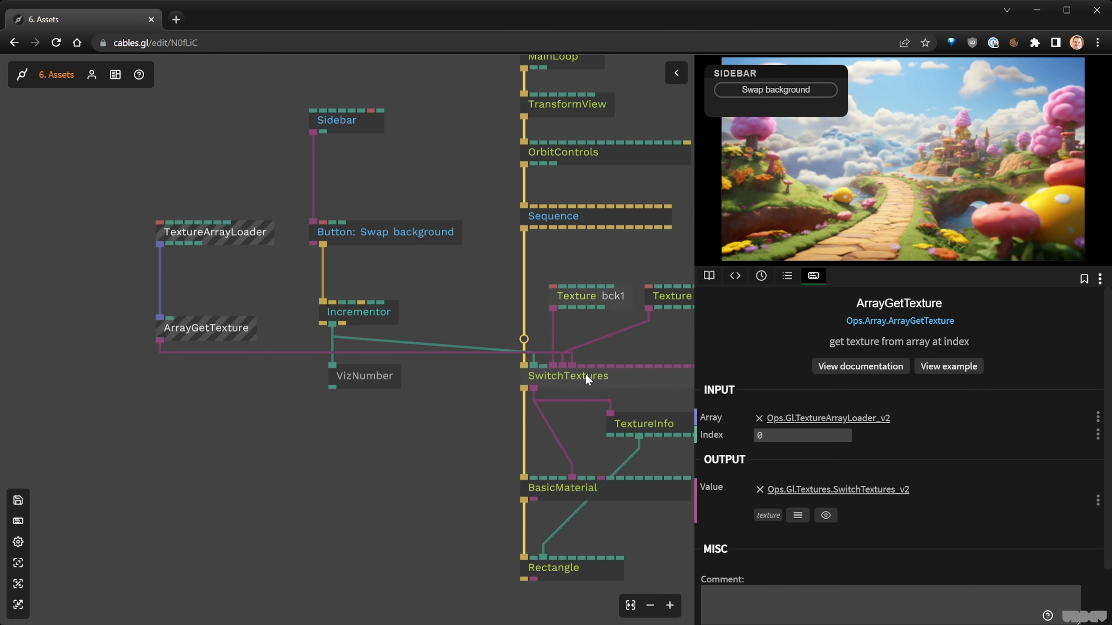
click(760, 97)
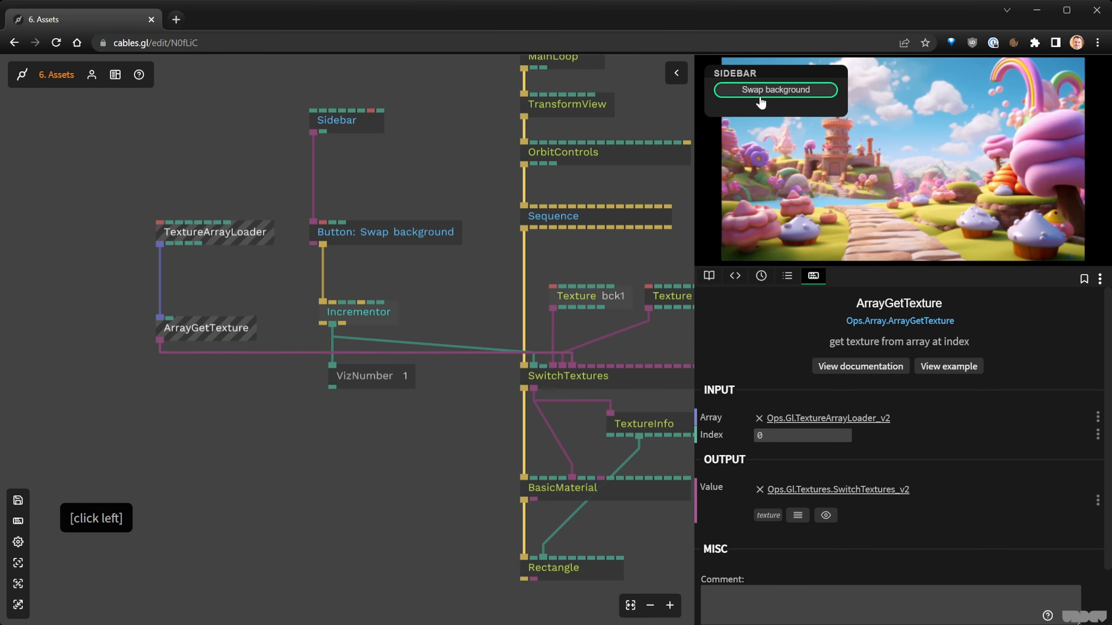
click(760, 98)
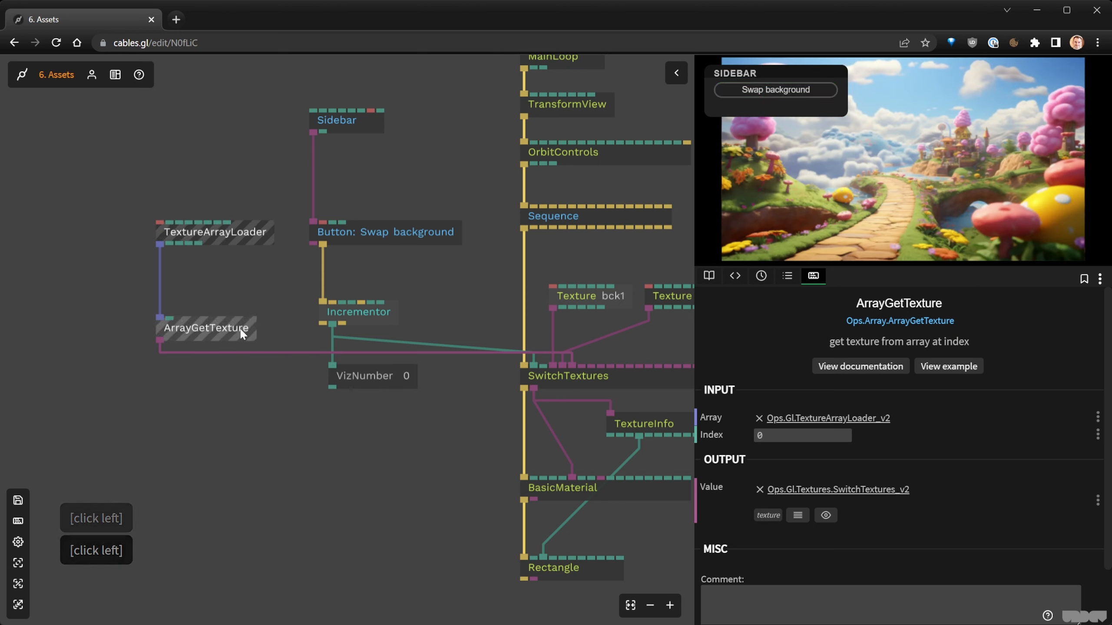
Set the ArrayGetTexture index to 2 and swap the background repeatedly to test it.
click(220, 329)
click(780, 437)
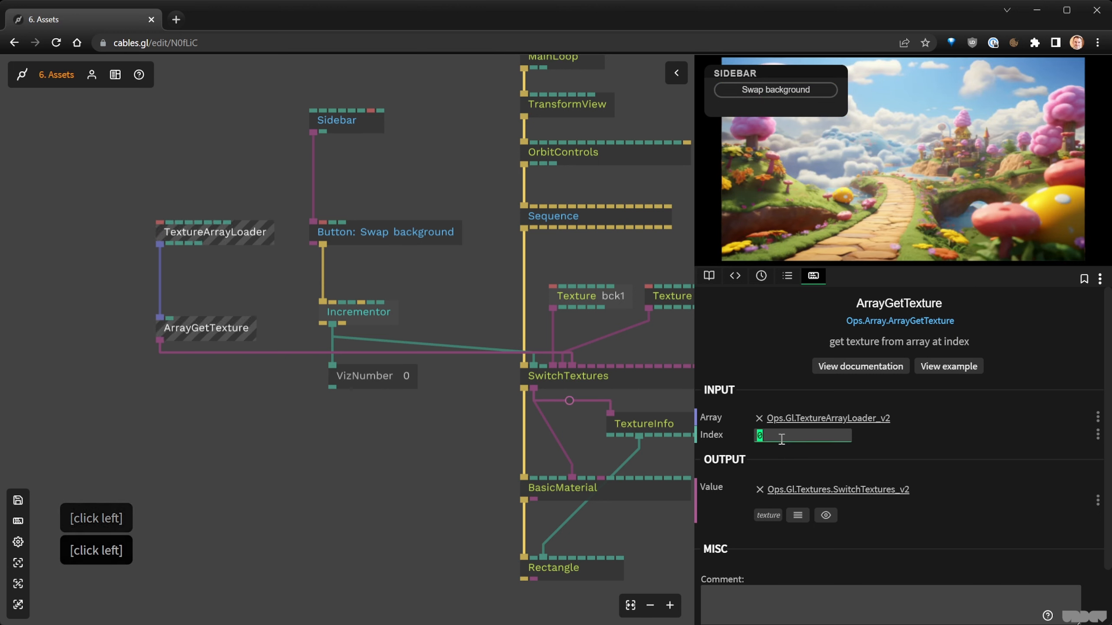
text(2)
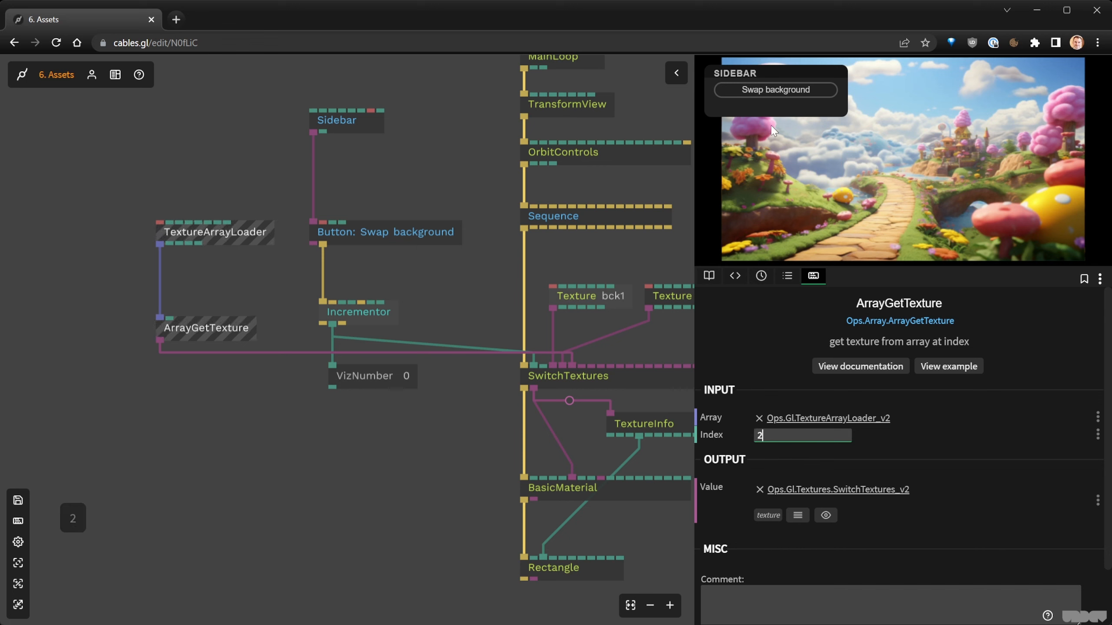
click(781, 92)
click(782, 93)
click(783, 93)
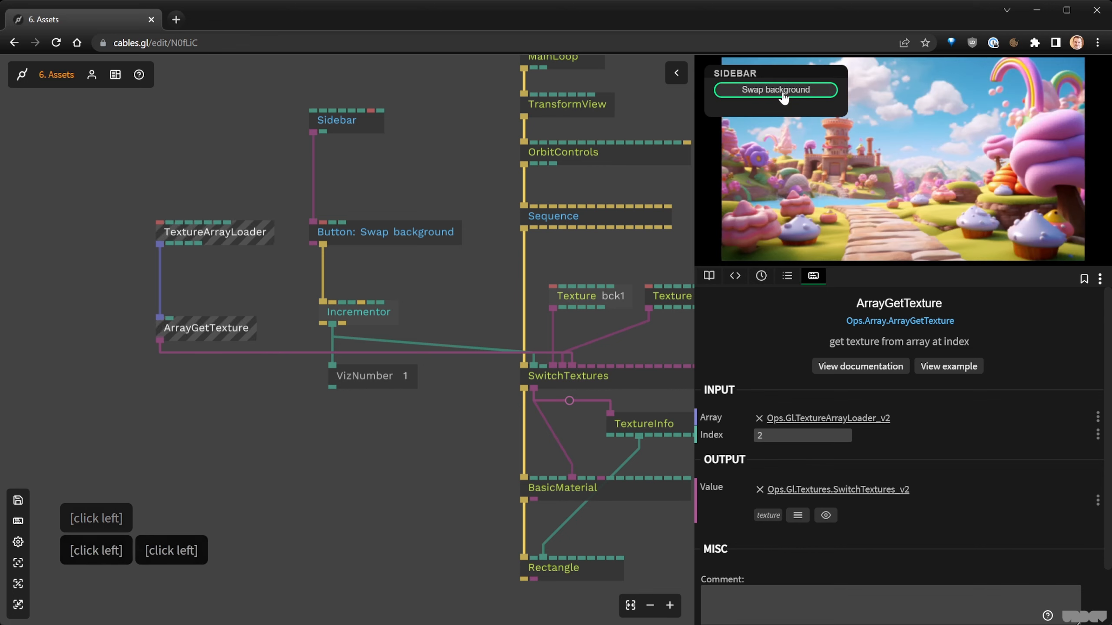
click(782, 93)
click(783, 93)
click(783, 93)
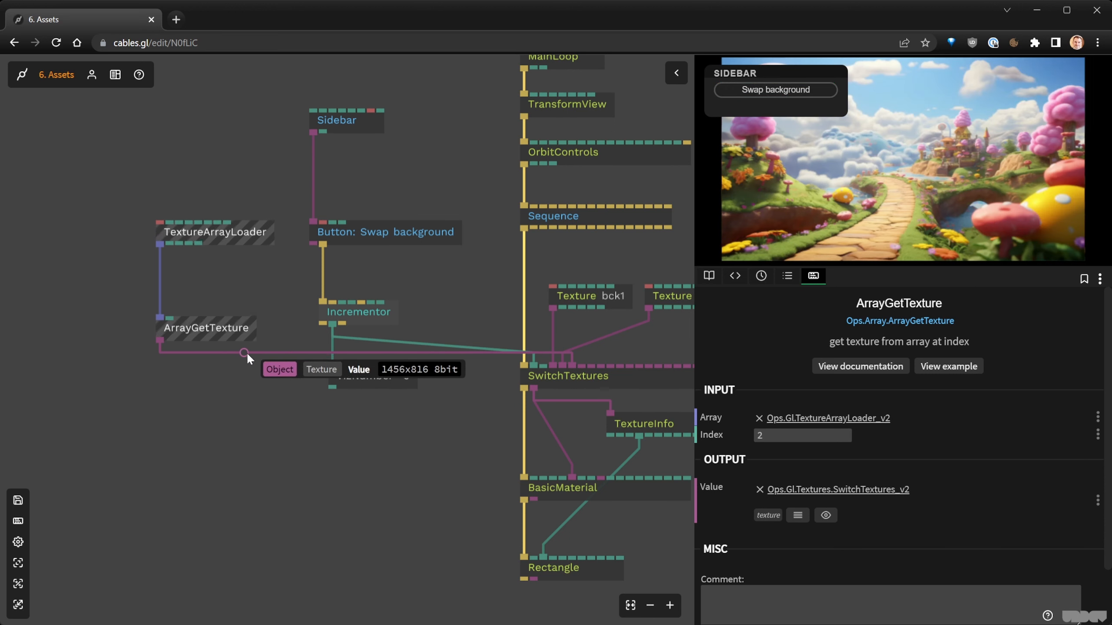
Set the Incrementor's length to 3 and cycle through the backgrounds with the Swap background button.
click(359, 312)
click(828, 463)
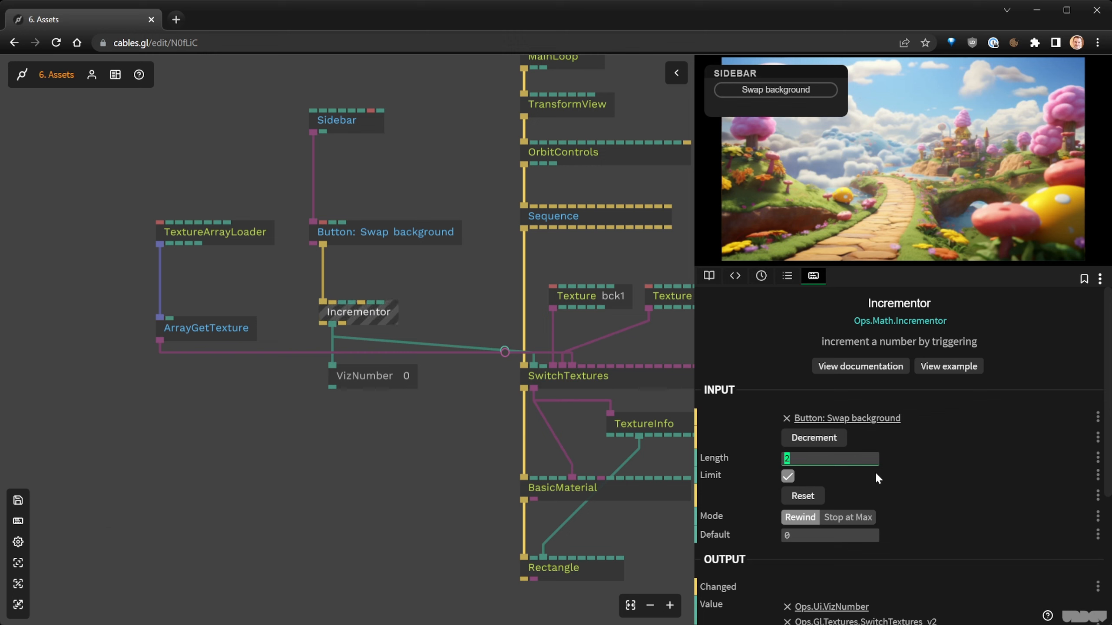
text(3)
click(803, 91)
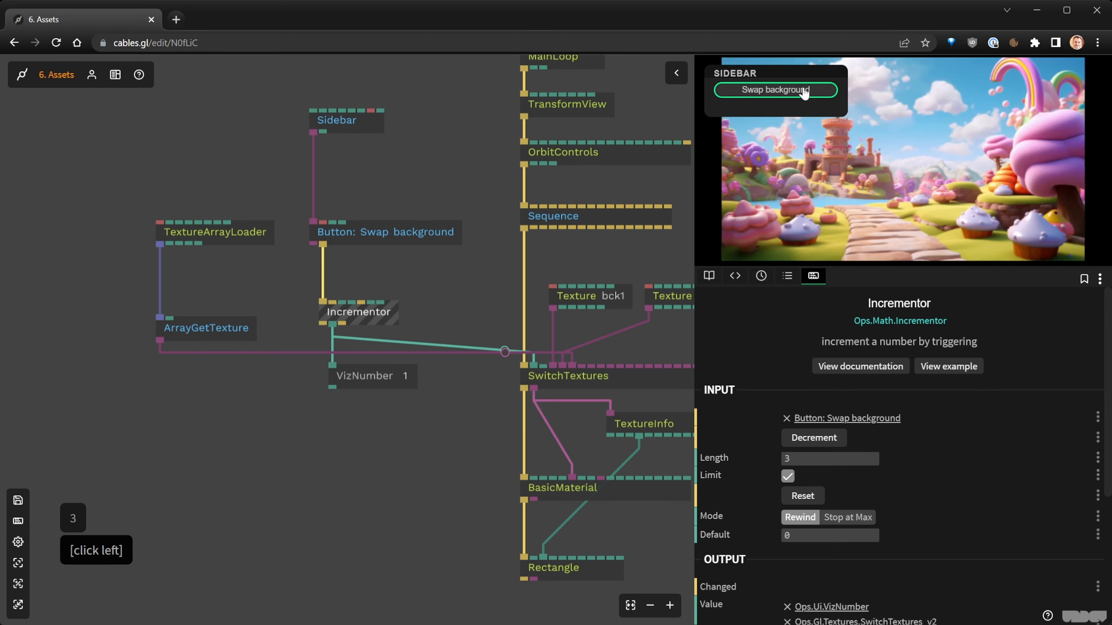
click(802, 90)
click(802, 90)
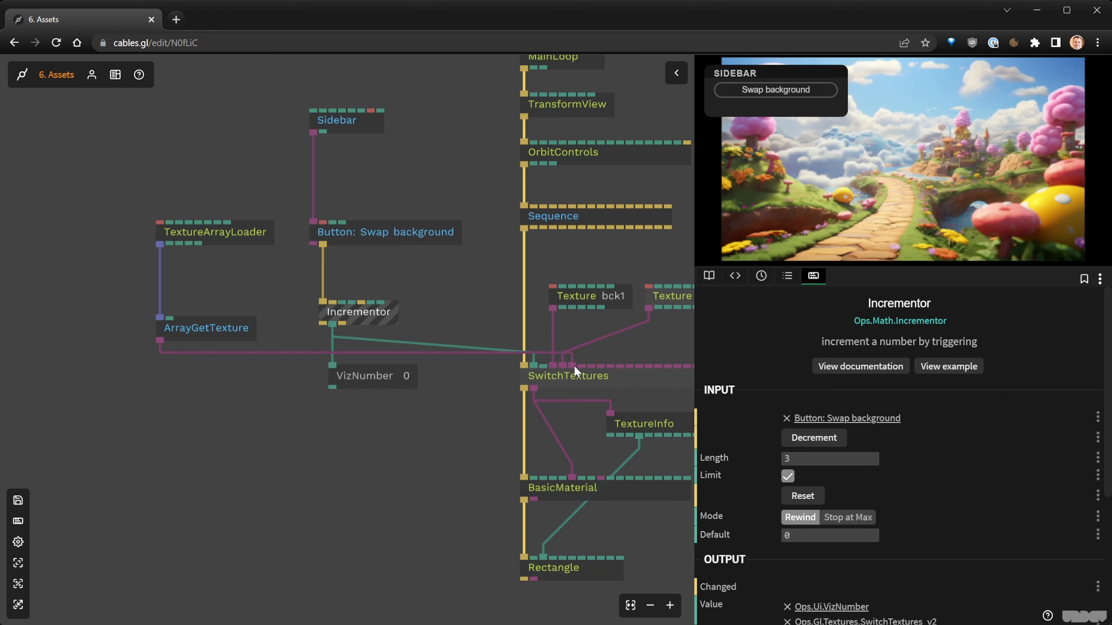
Detach the SwitchTextures op from all its connections and set it aside from the main render chain.
click(175, 326)
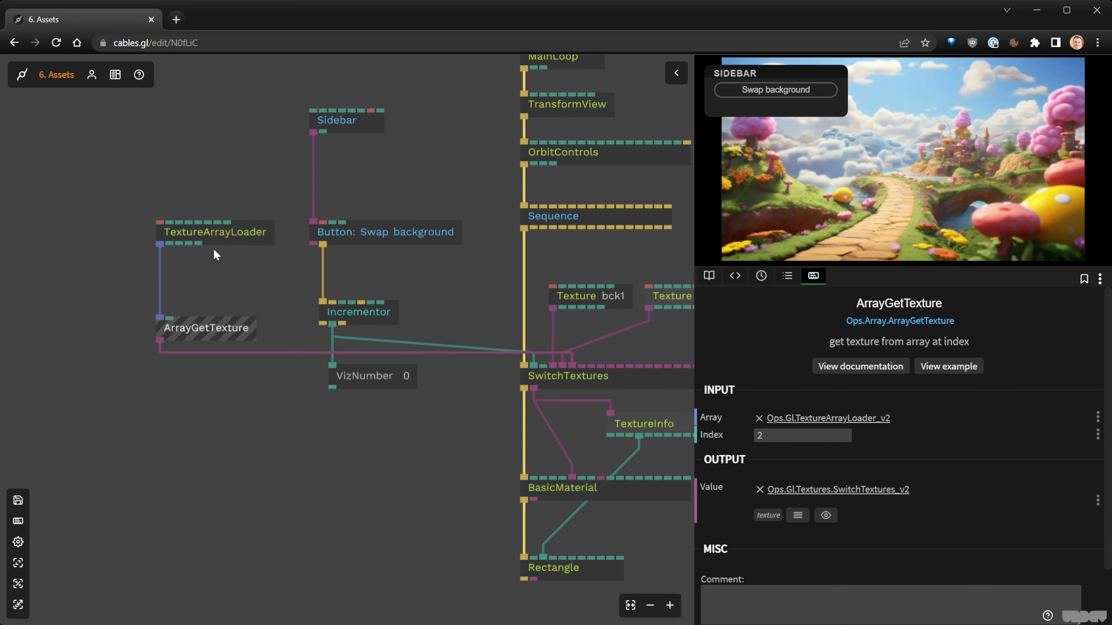
scroll(437, 513, down, 2)
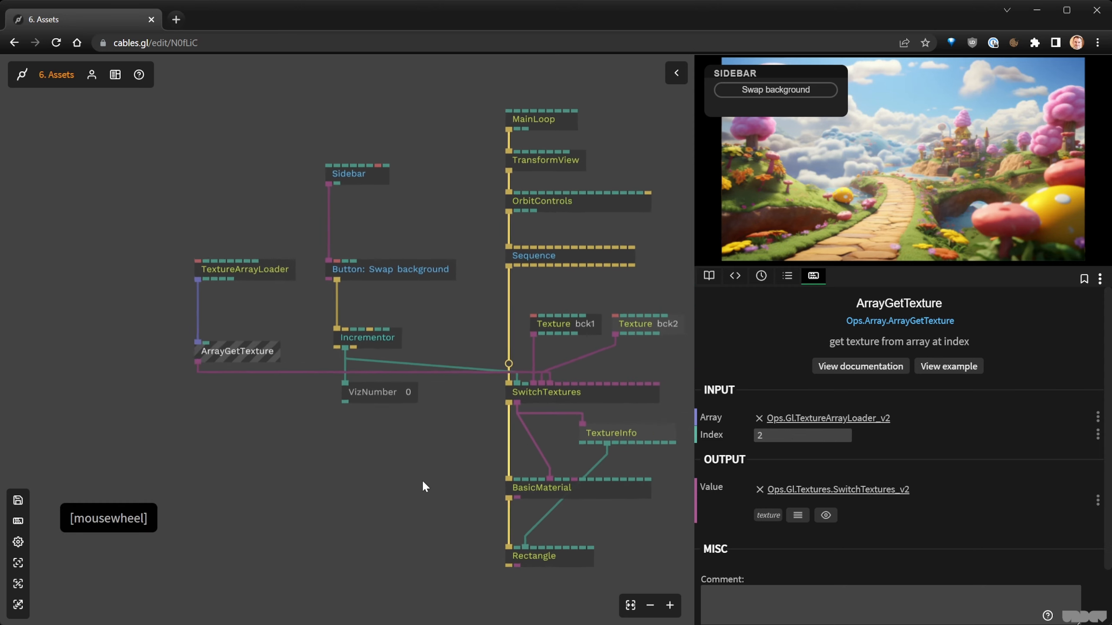
drag(423, 479, 352, 438)
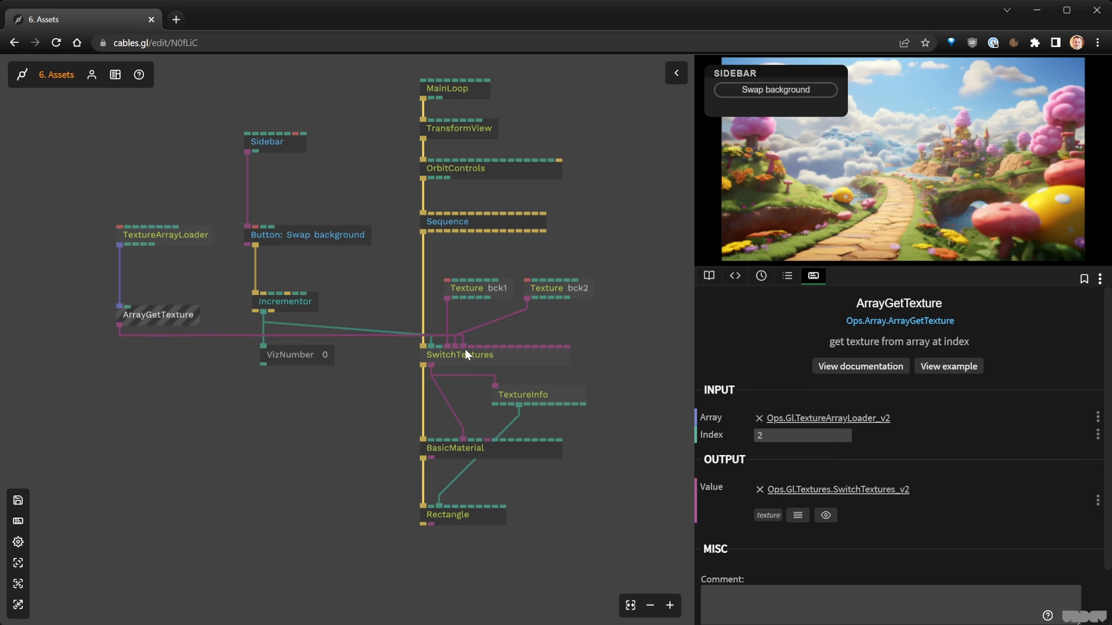
drag(476, 356, 600, 335)
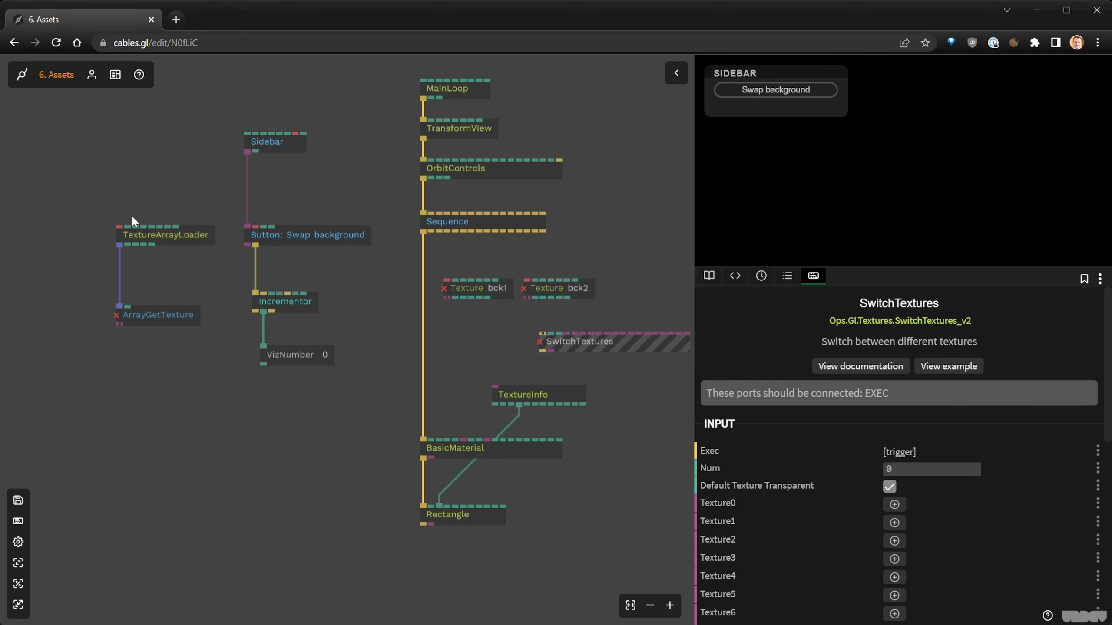
Wire the Incrementor's Value to ArrayGetTexture's Index, and ArrayGetTexture's Value output to TextureInfo and BasicMaterial's texture input.
drag(125, 195, 186, 385)
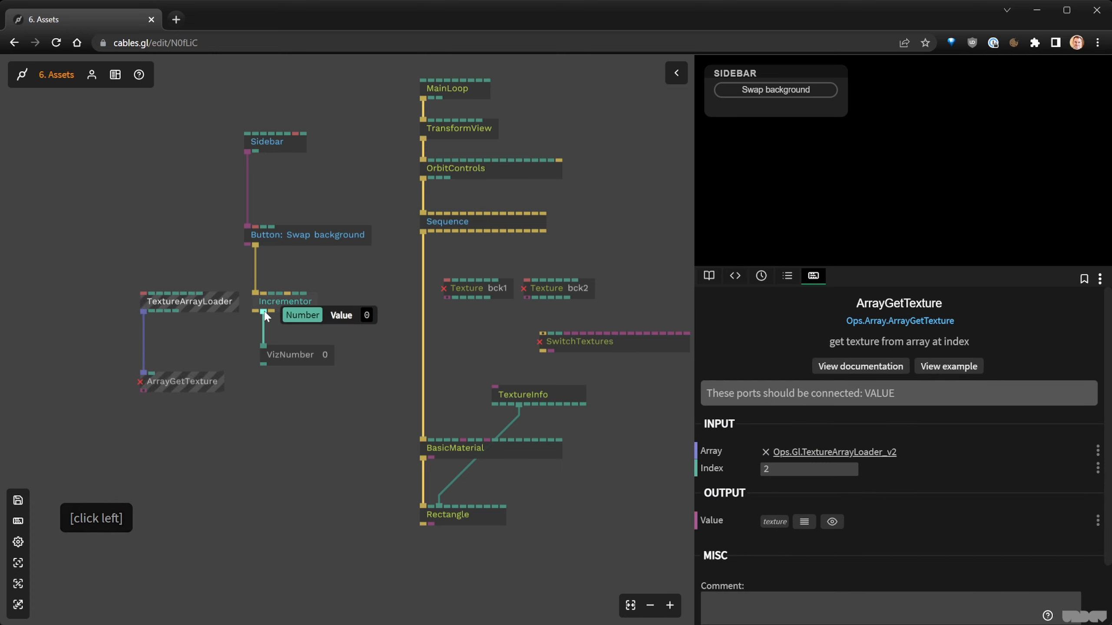
drag(262, 312, 494, 387)
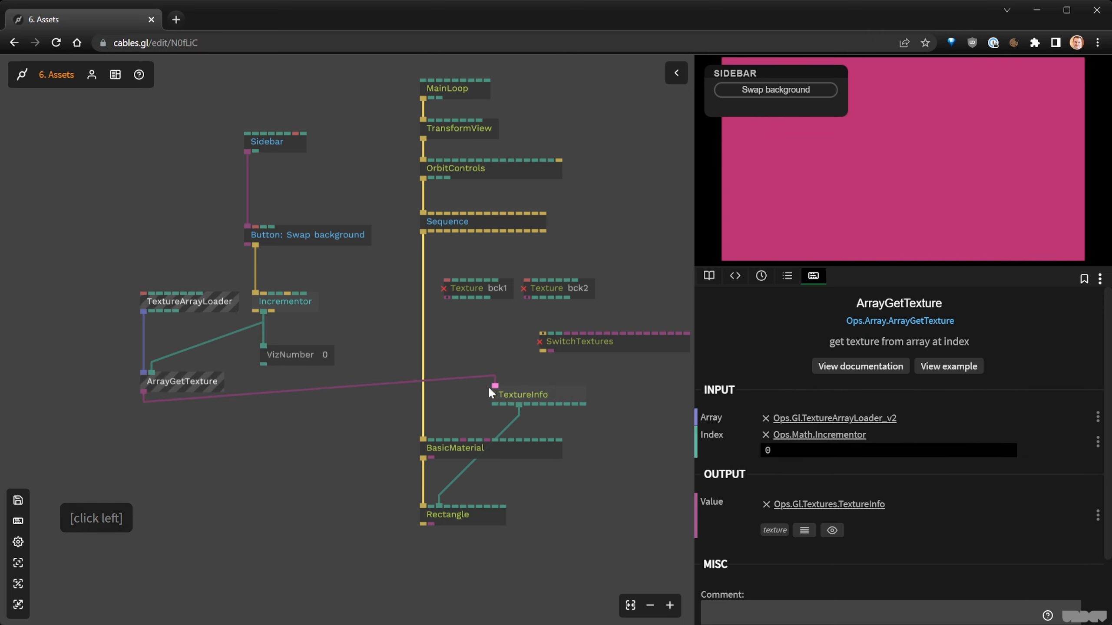
drag(145, 391, 464, 440)
Test the rewired patch by cycling through the array's textures with the Swap background button.
click(772, 92)
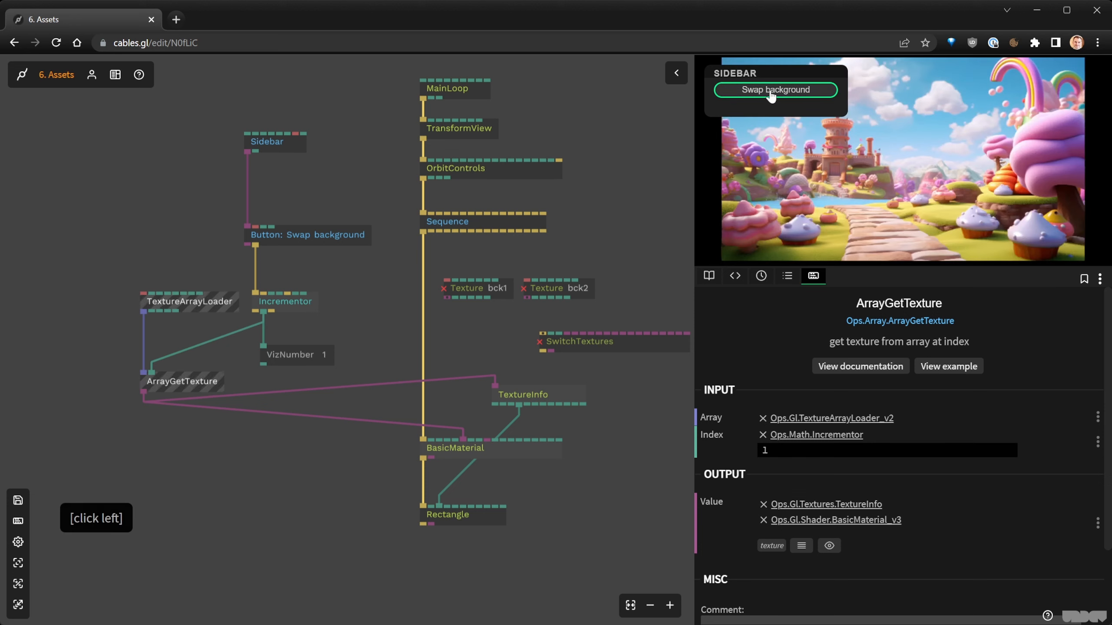
click(772, 93)
click(771, 94)
click(771, 93)
click(771, 93)
click(771, 94)
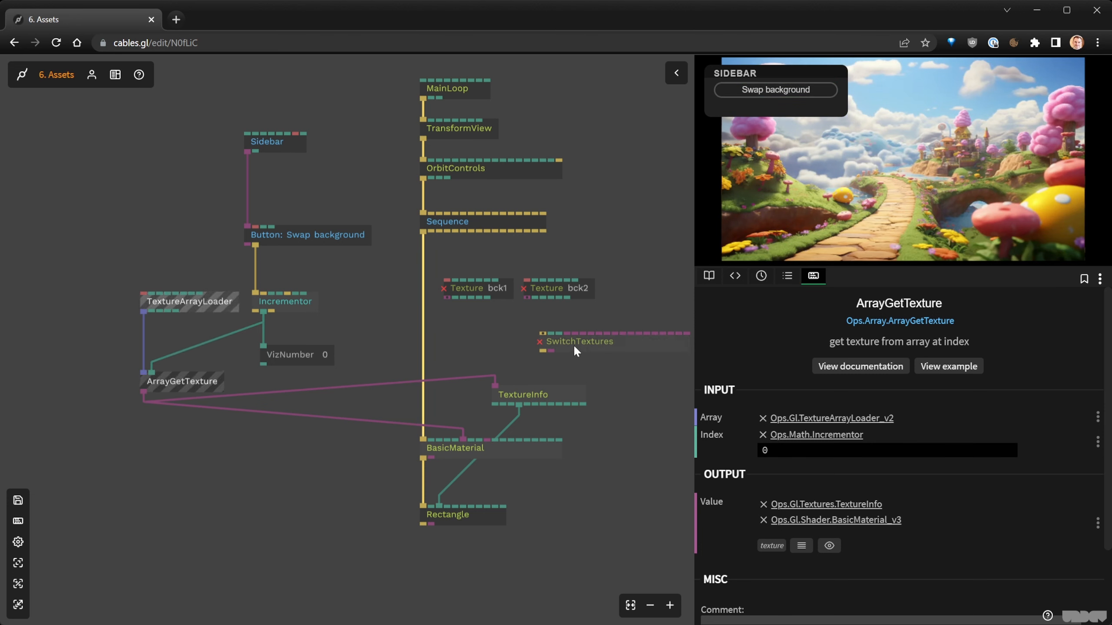
Move TextureArrayLoader and ArrayGetTexture up and clear of the Incrementor chain, and save the patch.
drag(606, 282, 521, 291)
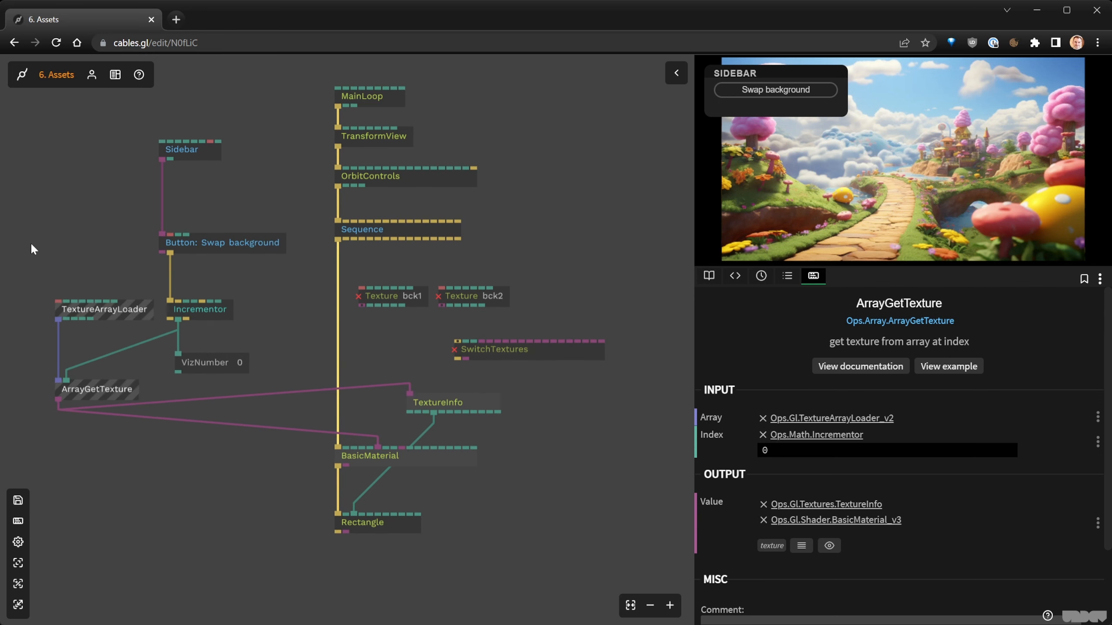
drag(32, 248, 335, 355)
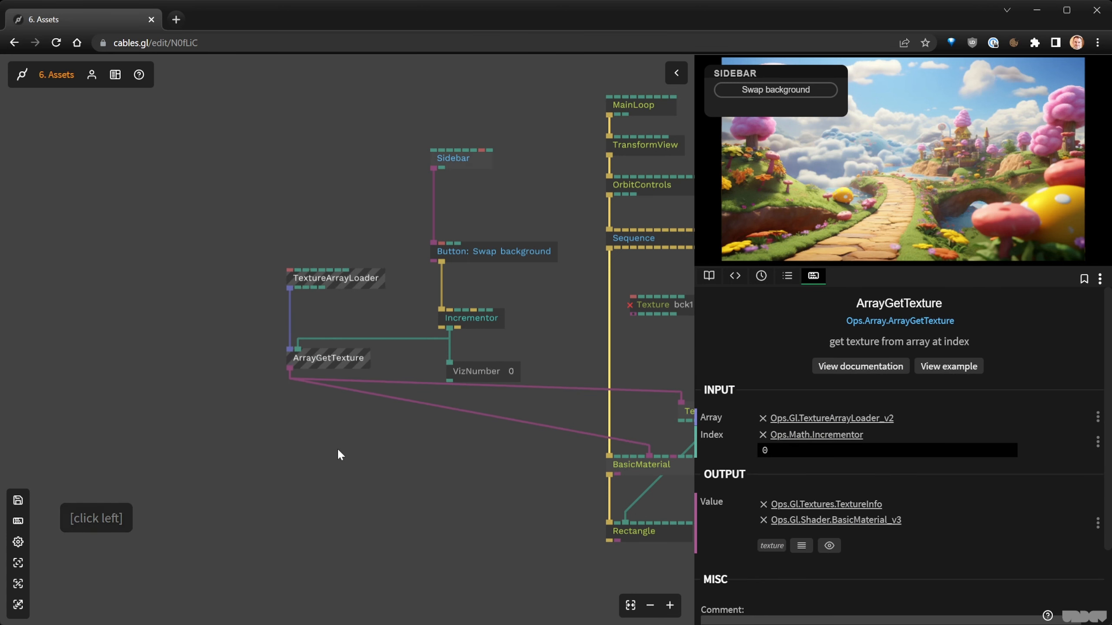
drag(340, 454, 159, 410)
drag(651, 330, 484, 257)
click(578, 216)
key(ctrl+s)
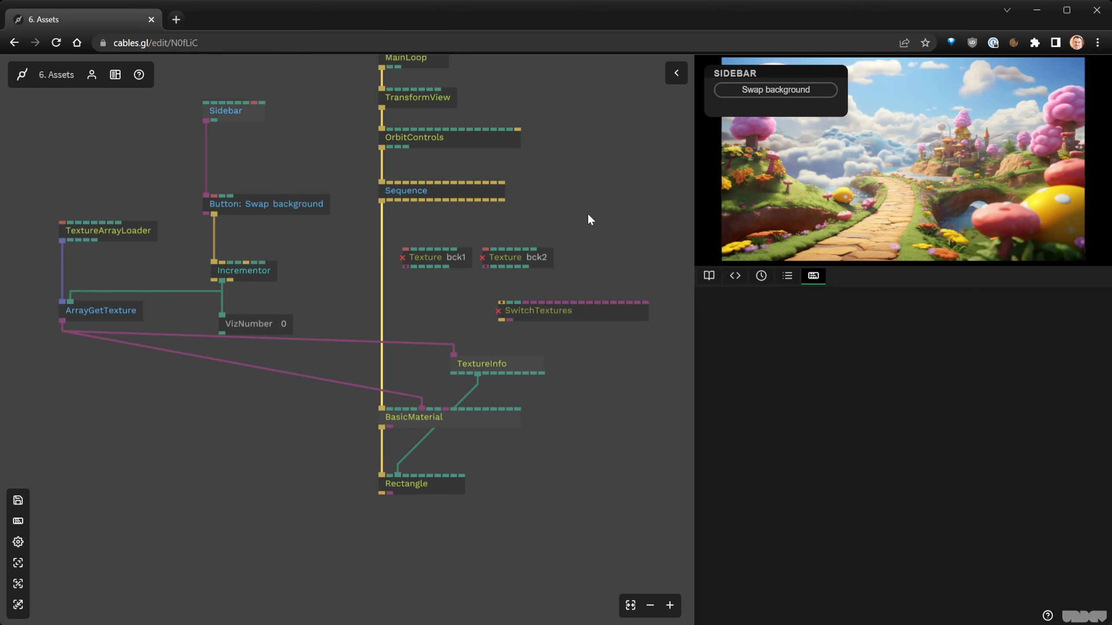
Add the library video clouds.mp4 to the patch as a VideoTexture op and place it below the VizNumber op.
scroll(627, 216, down, 3)
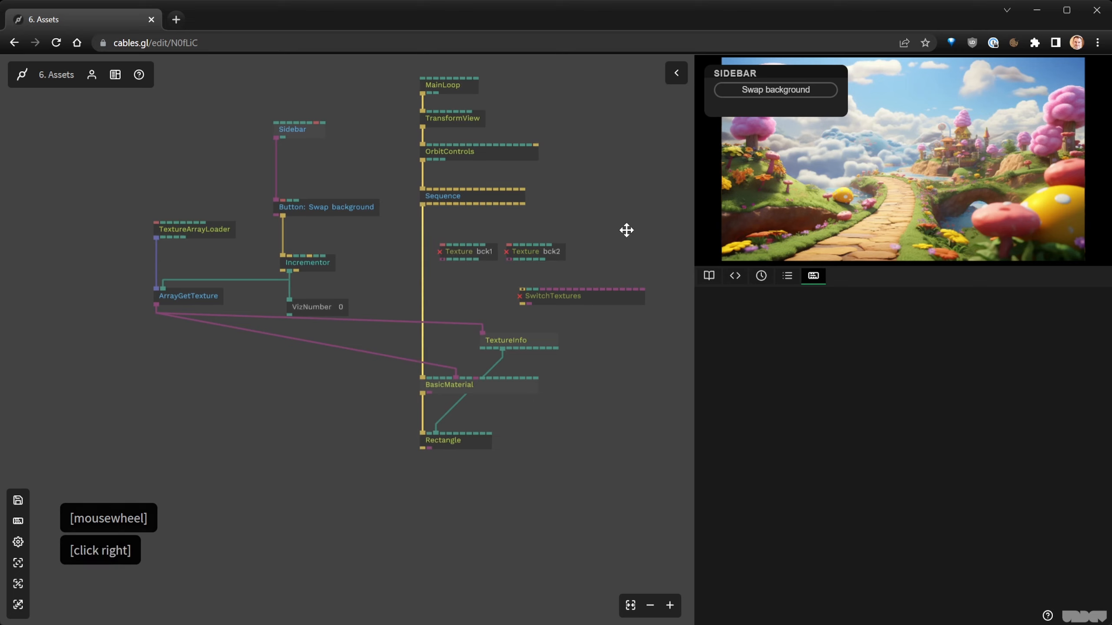
drag(625, 228, 578, 267)
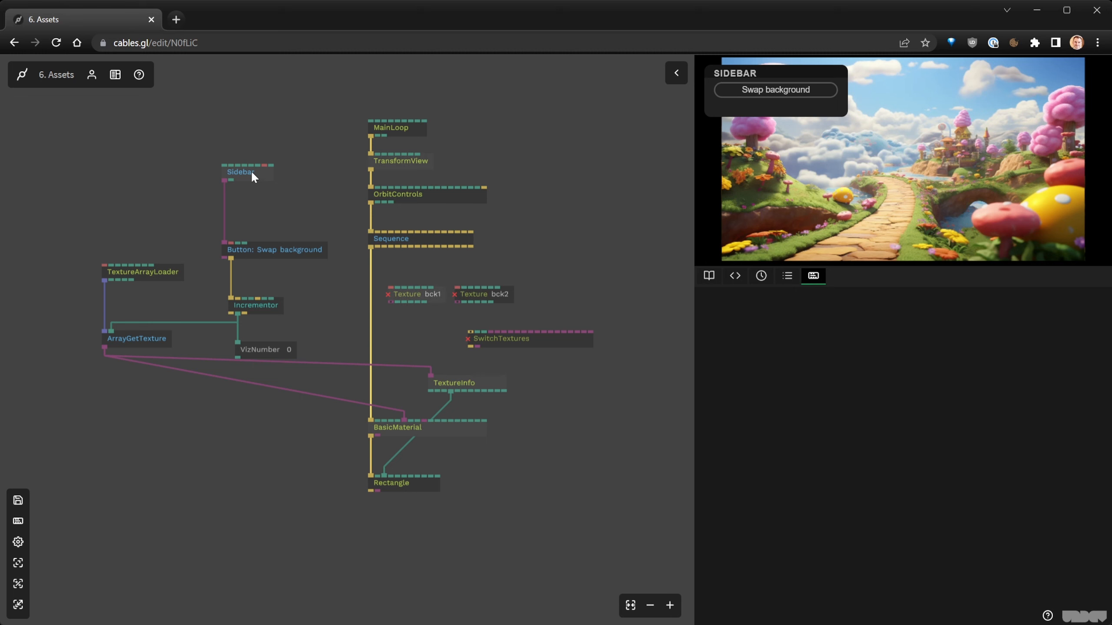
click(115, 92)
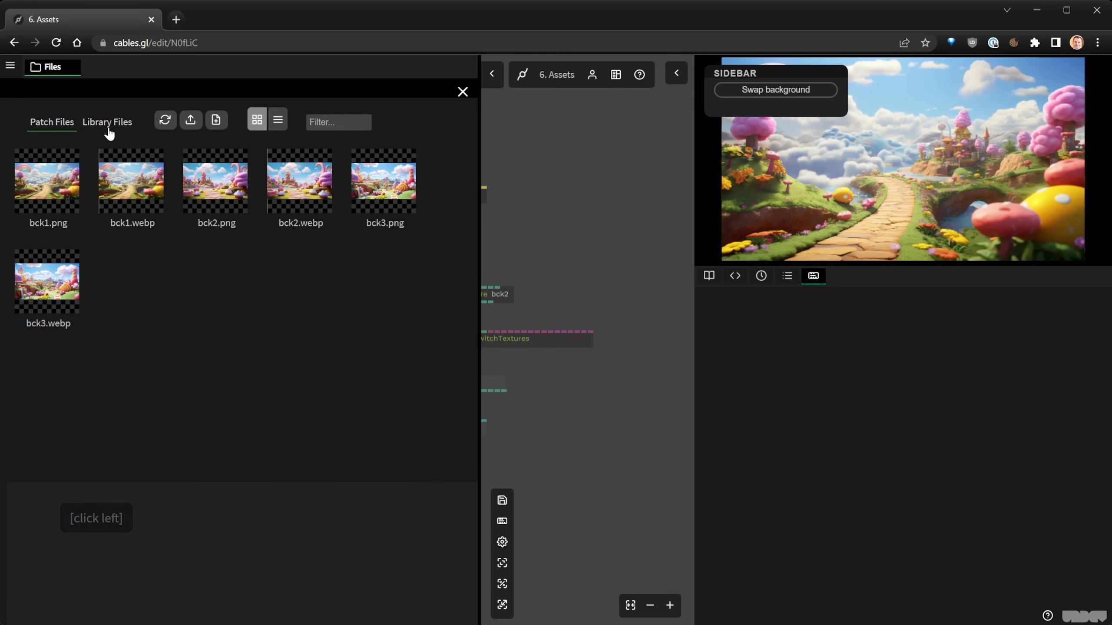
click(109, 125)
scroll(206, 372, down, 3)
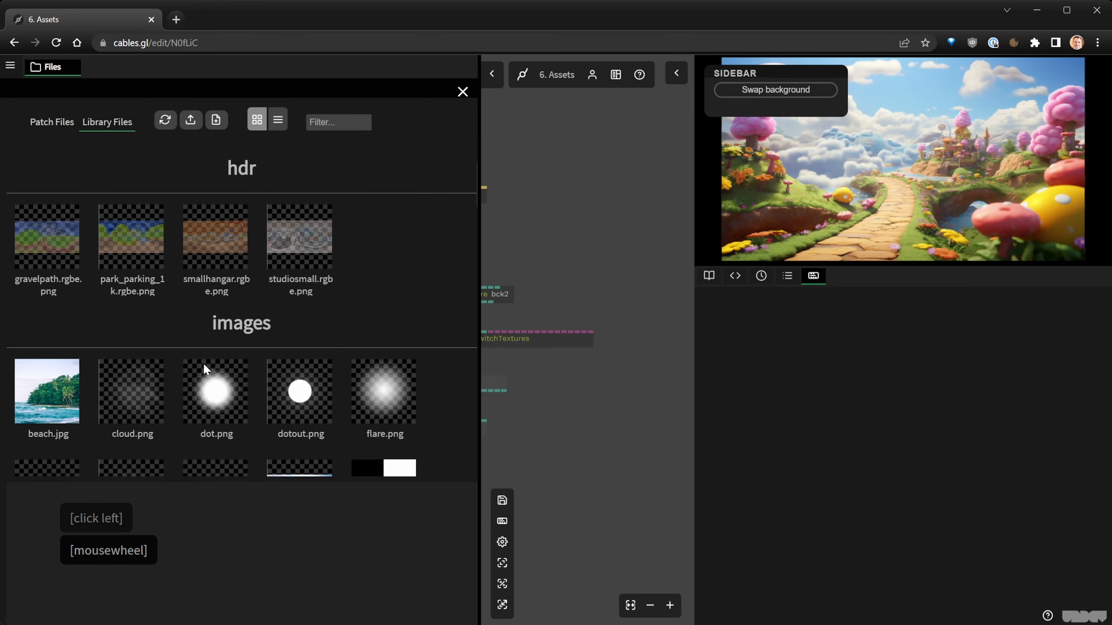
scroll(204, 365, down, 15)
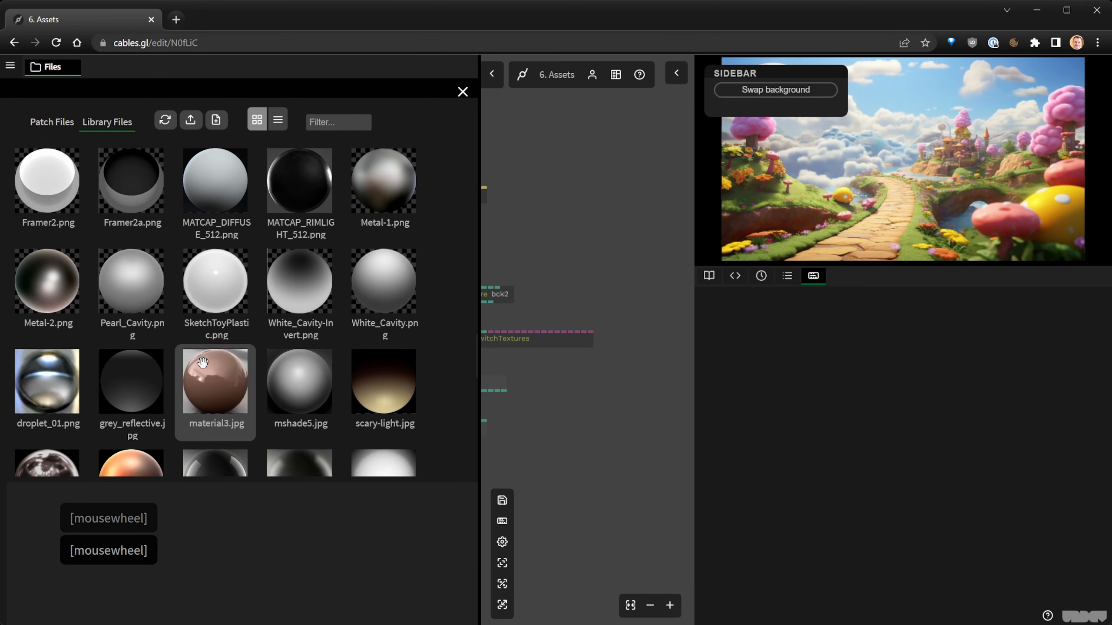
scroll(204, 362, down, 15)
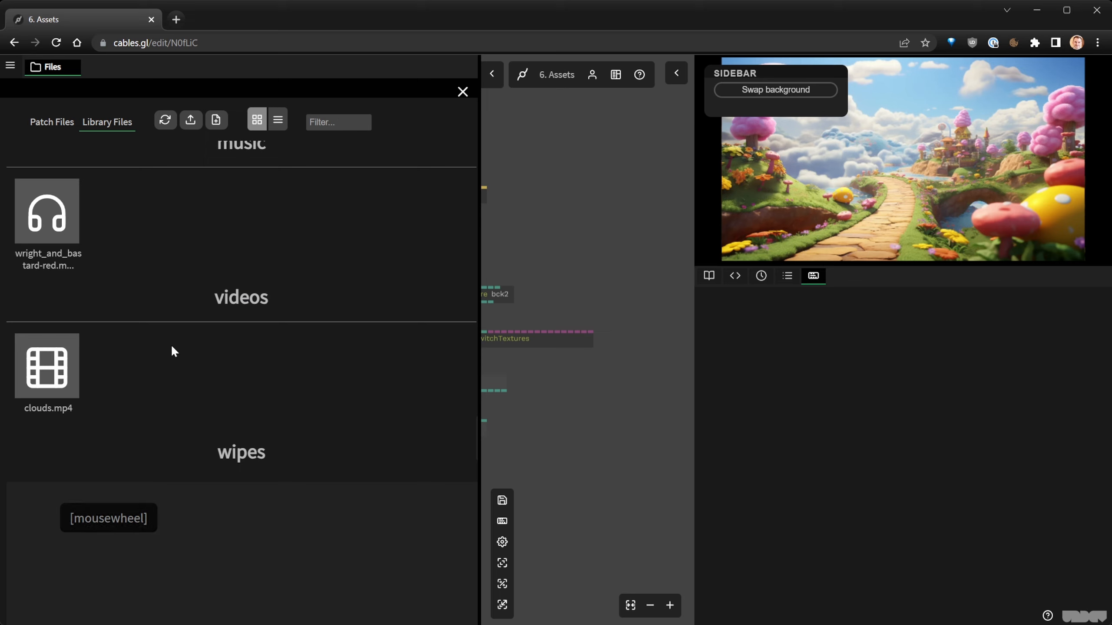
click(47, 368)
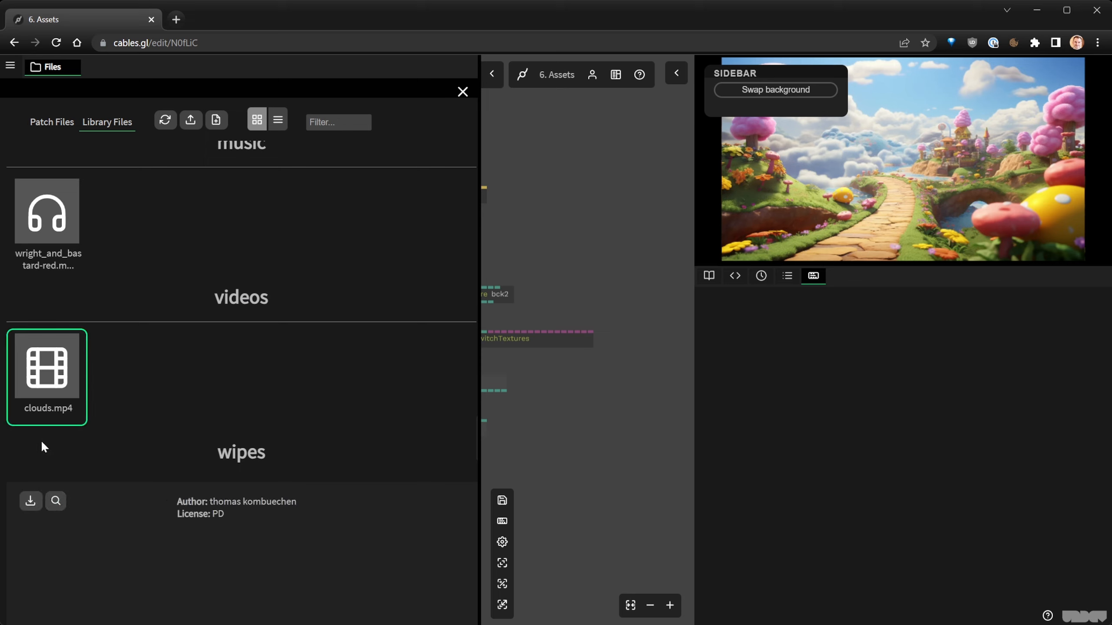
drag(52, 374, 565, 261)
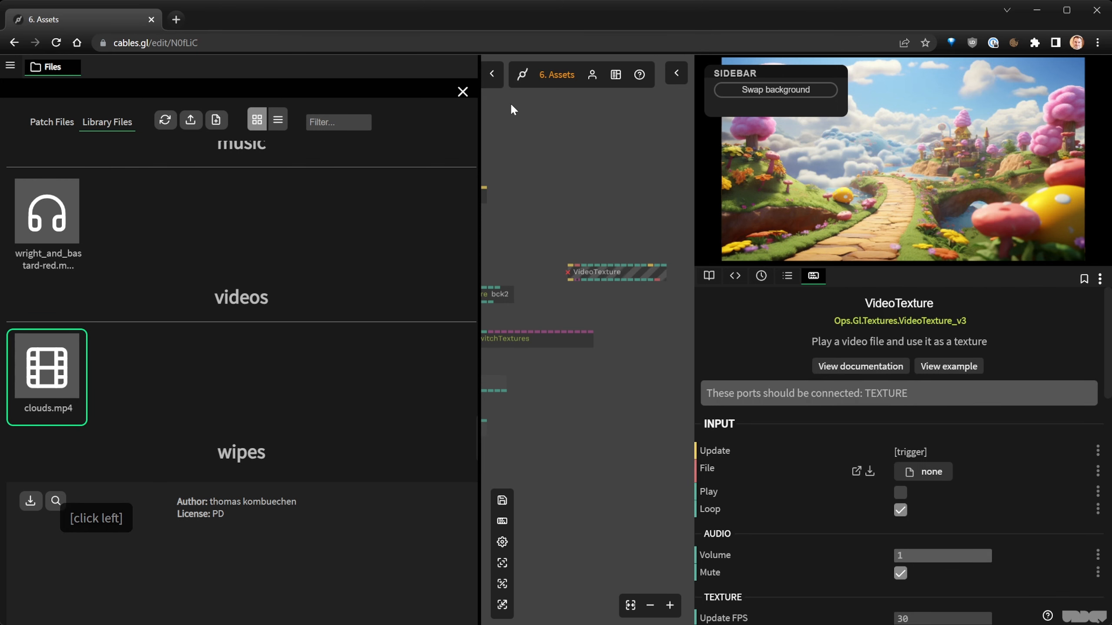
click(462, 92)
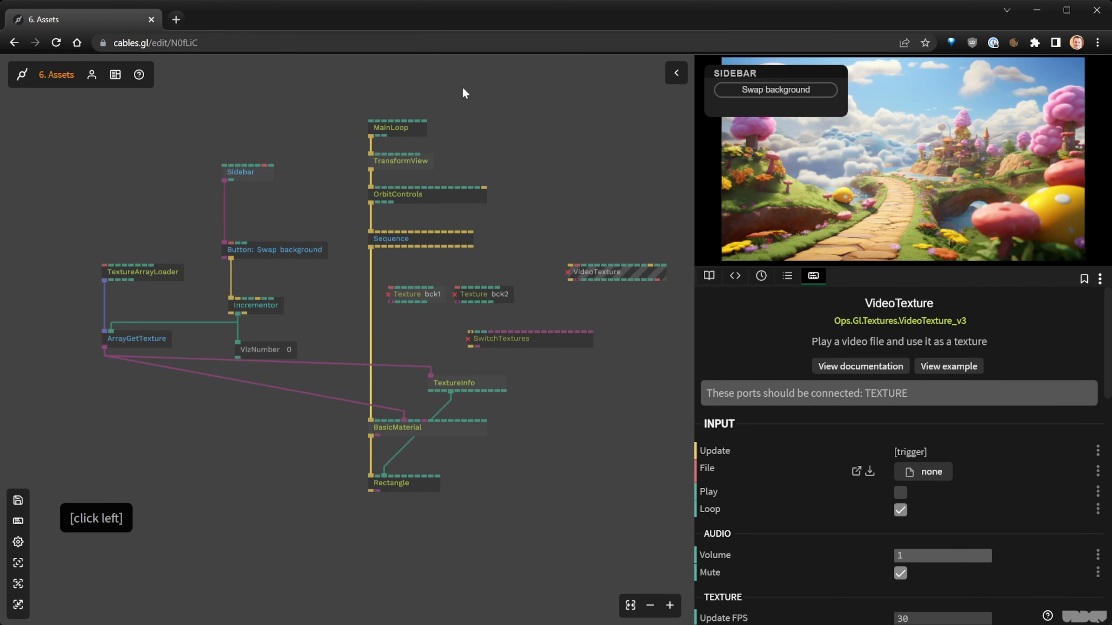
drag(580, 272, 206, 450)
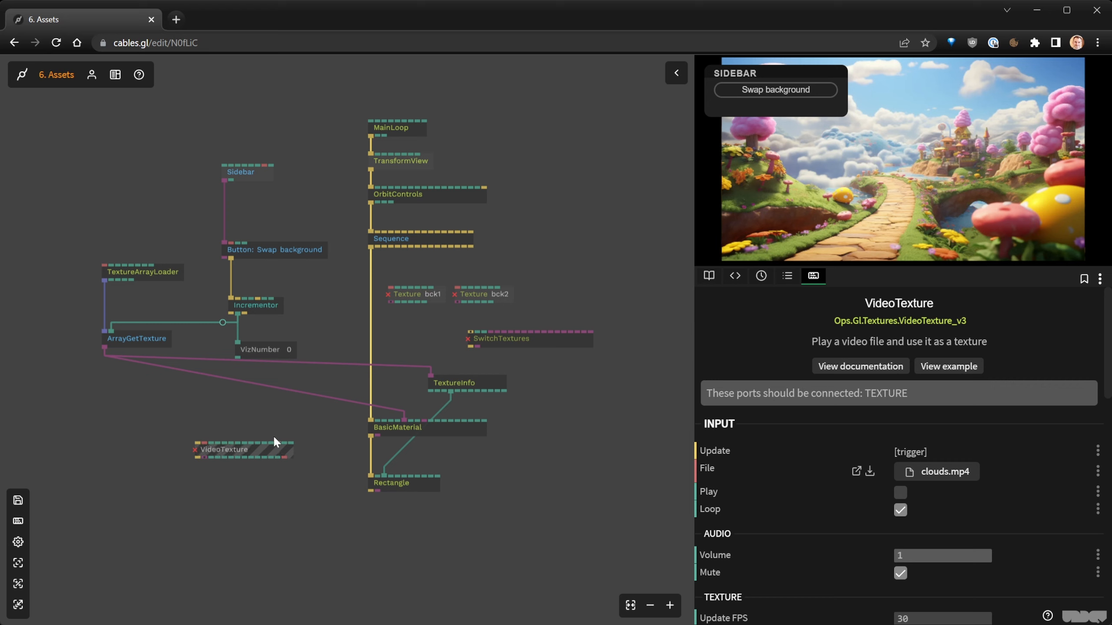
click(243, 450)
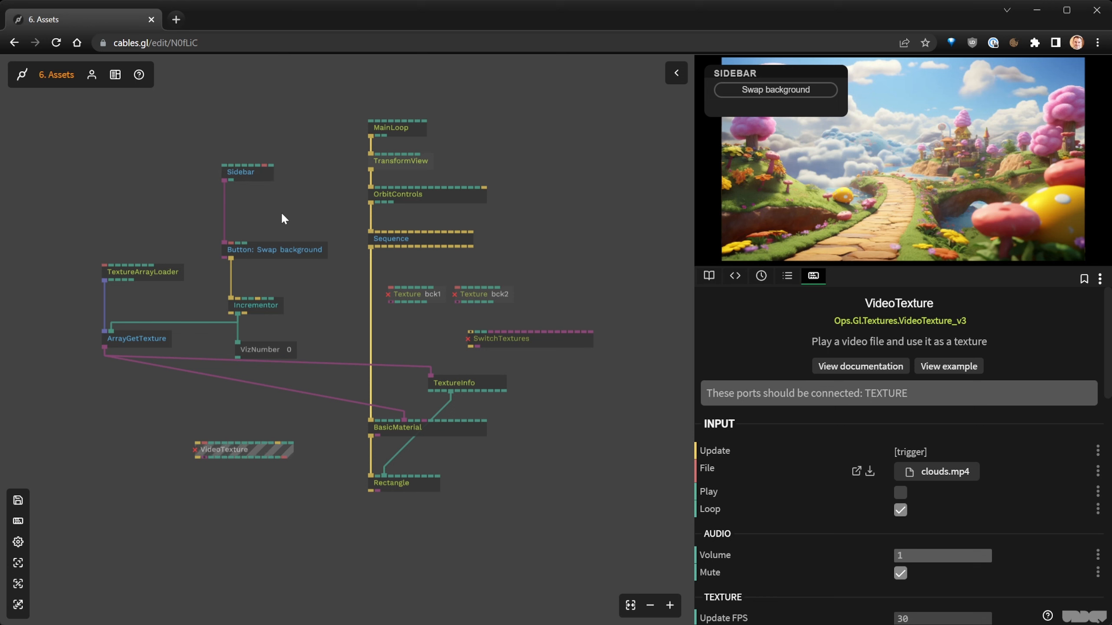
Look through the image assets in the library files and close the file manager.
mouse_move(115, 75)
click(120, 94)
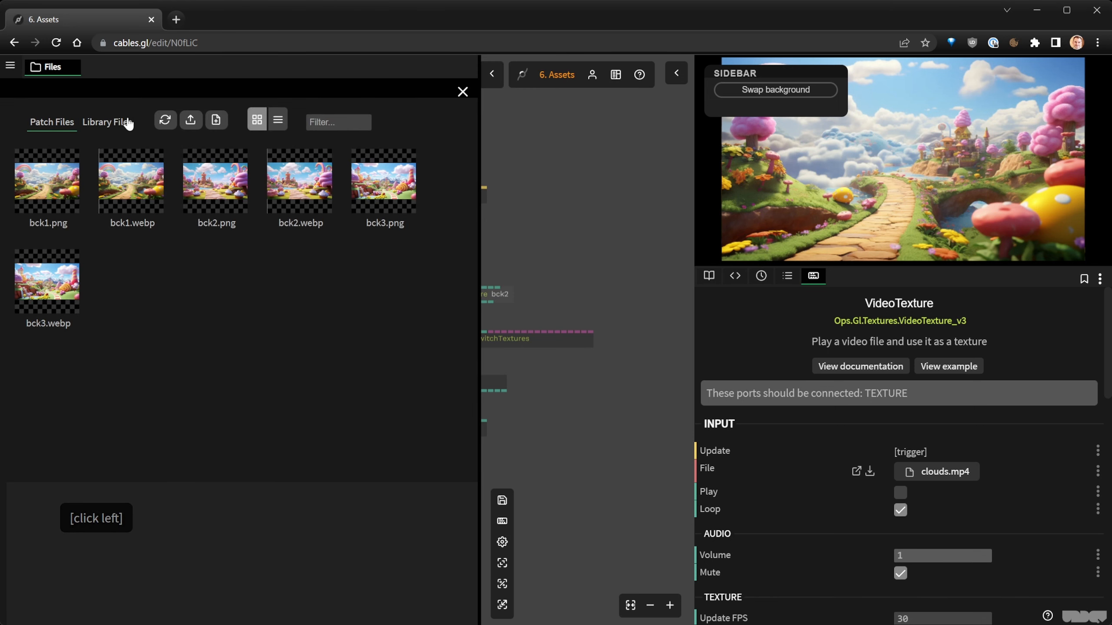
click(127, 122)
scroll(132, 263, down, 8)
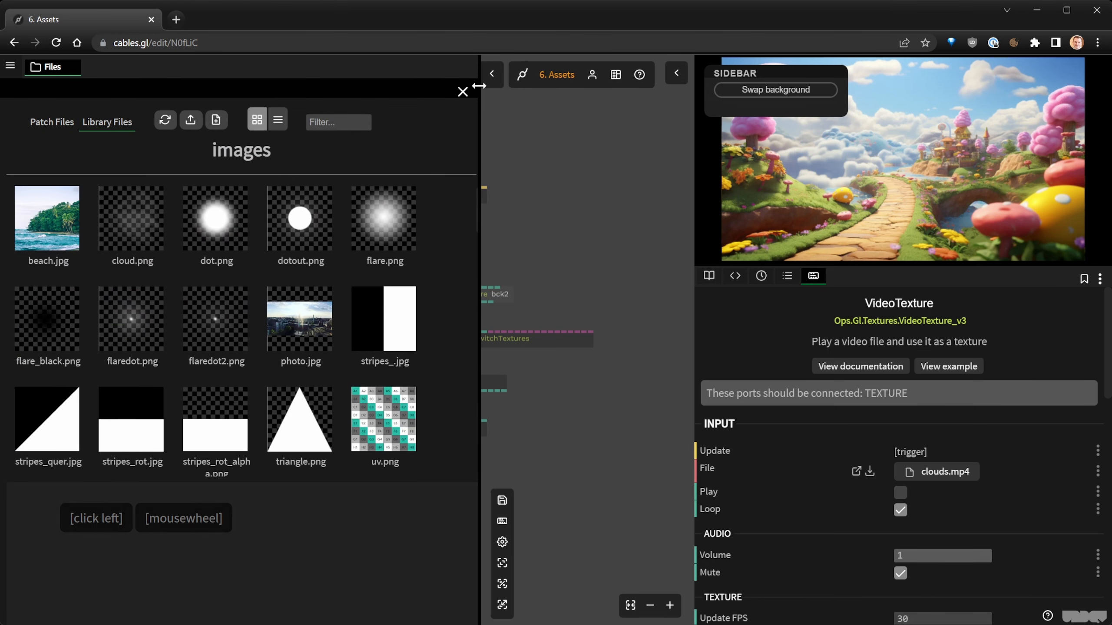
click(462, 91)
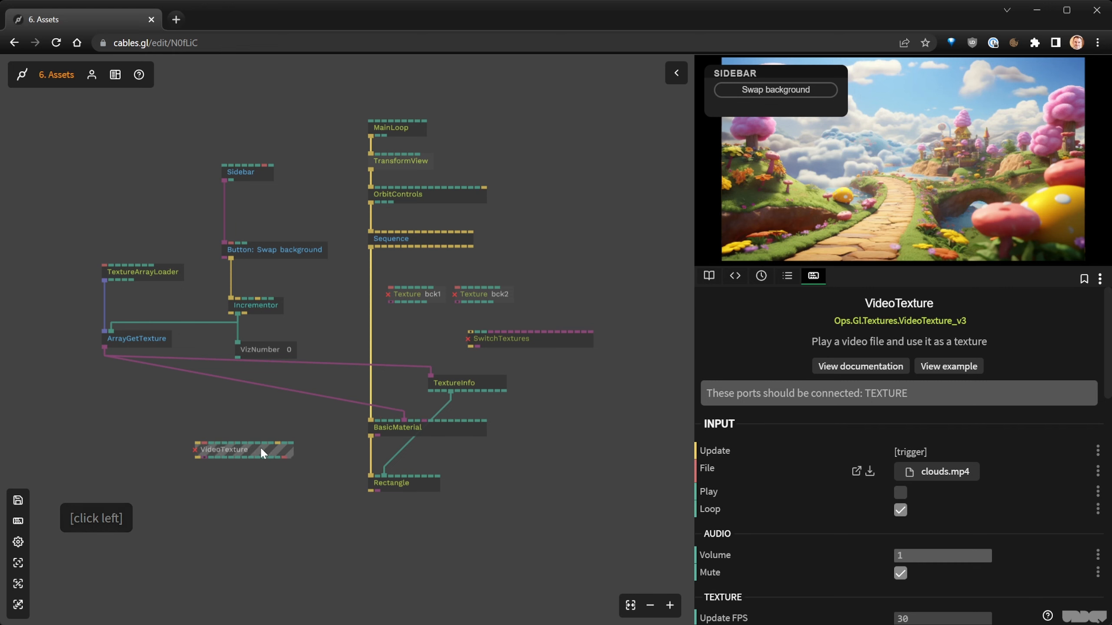
Inspect the VideoTexture op's file setting to show the full path of the library video clouds.mp4.
drag(261, 447, 273, 346)
scroll(270, 407, up, 3)
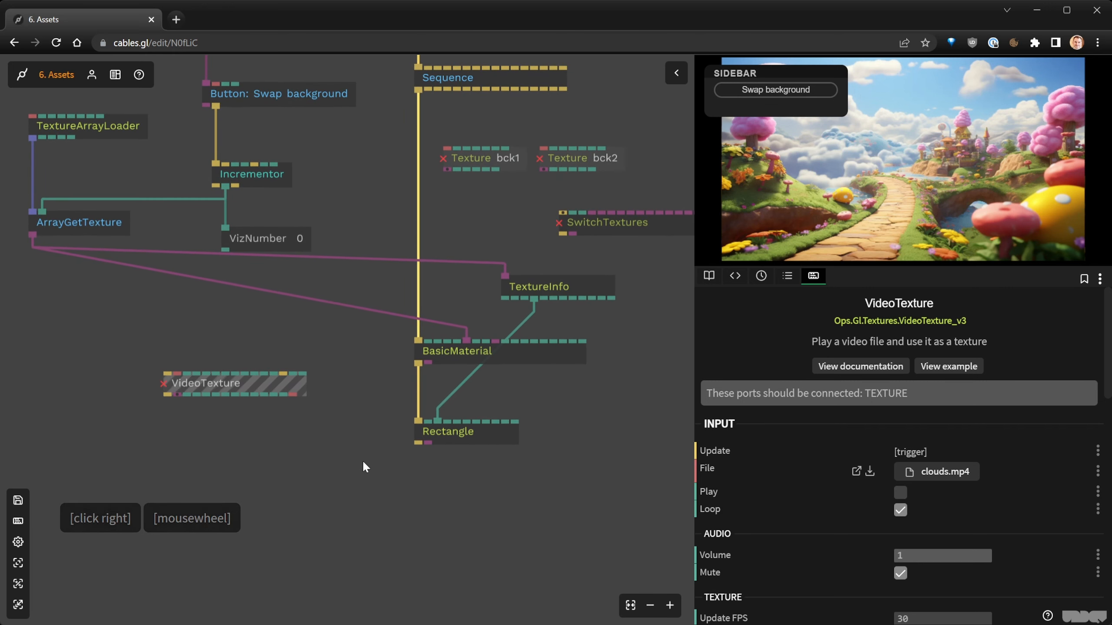
click(244, 384)
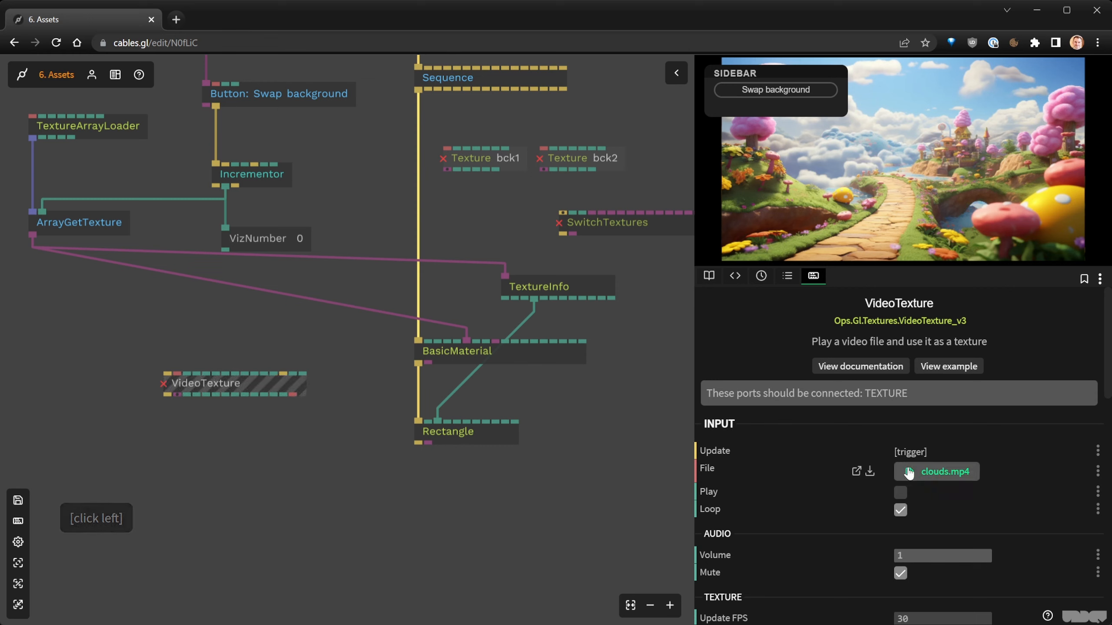
scroll(829, 473, down, 1)
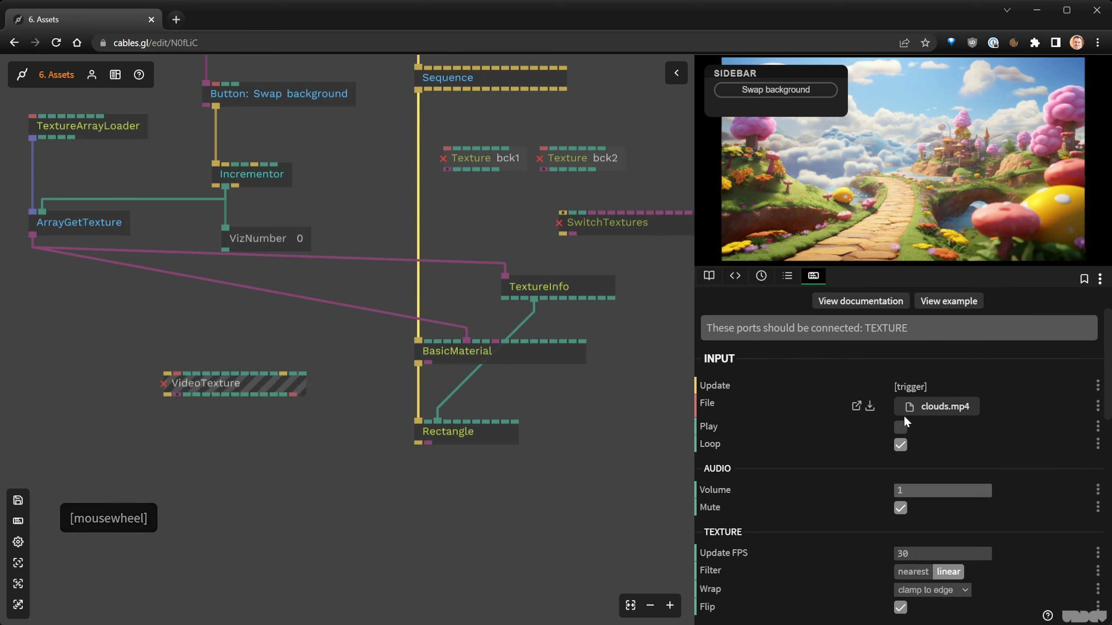
click(933, 410)
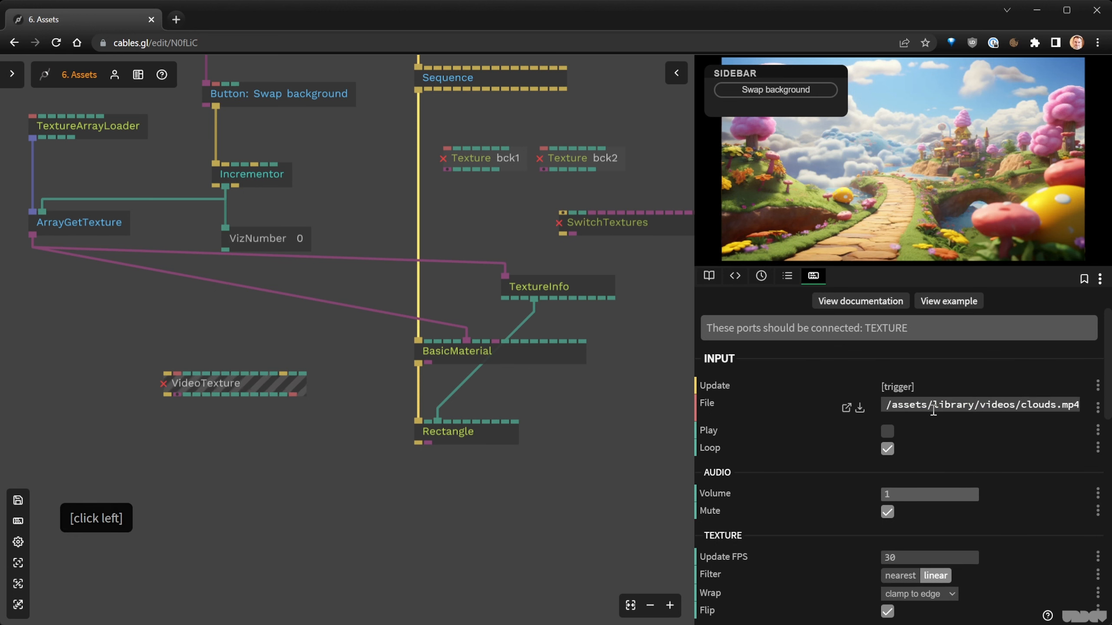
scroll(912, 401, down, 1)
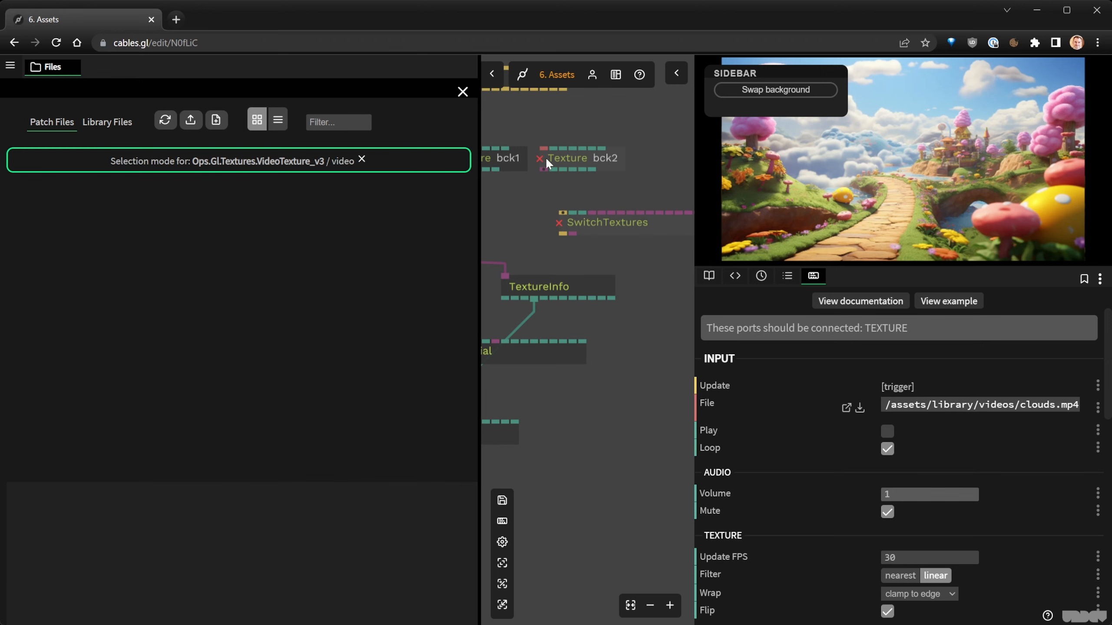
Inspect the full file path of the Texture bck2 op for comparison, and close the file manager.
click(564, 161)
click(933, 380)
click(933, 383)
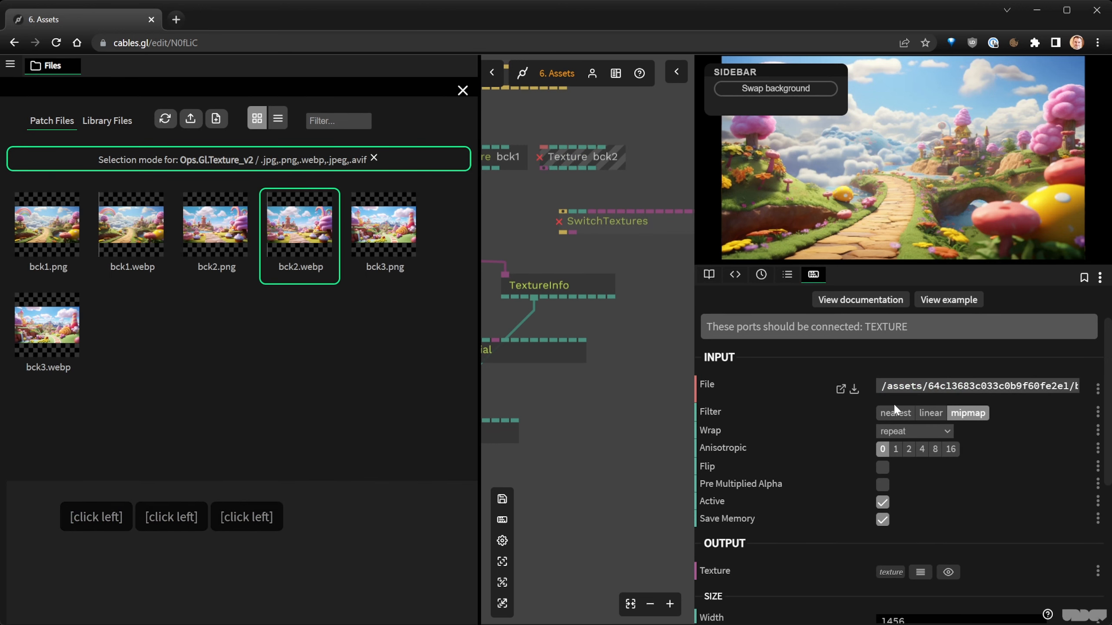
scroll(936, 380, down, 1)
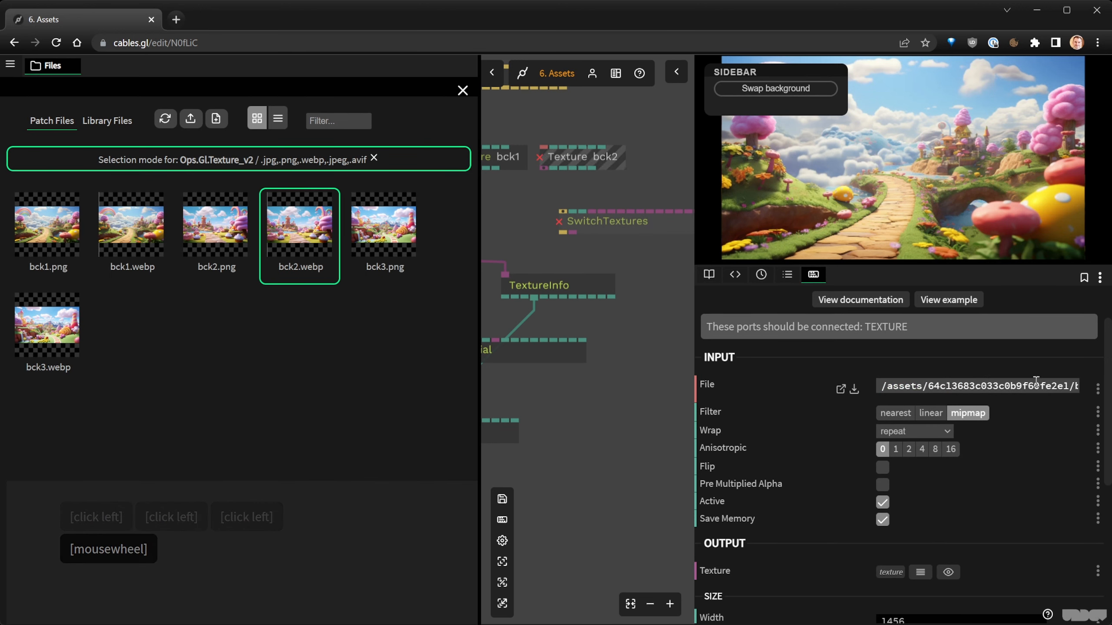
scroll(1037, 382, right, 2)
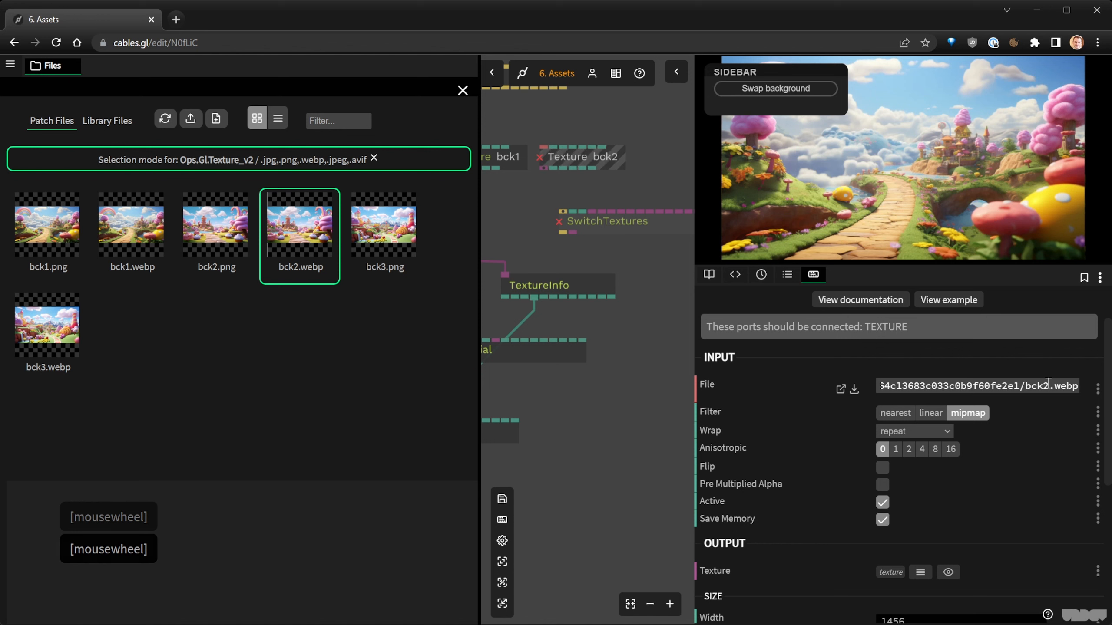
triple_click(1026, 387)
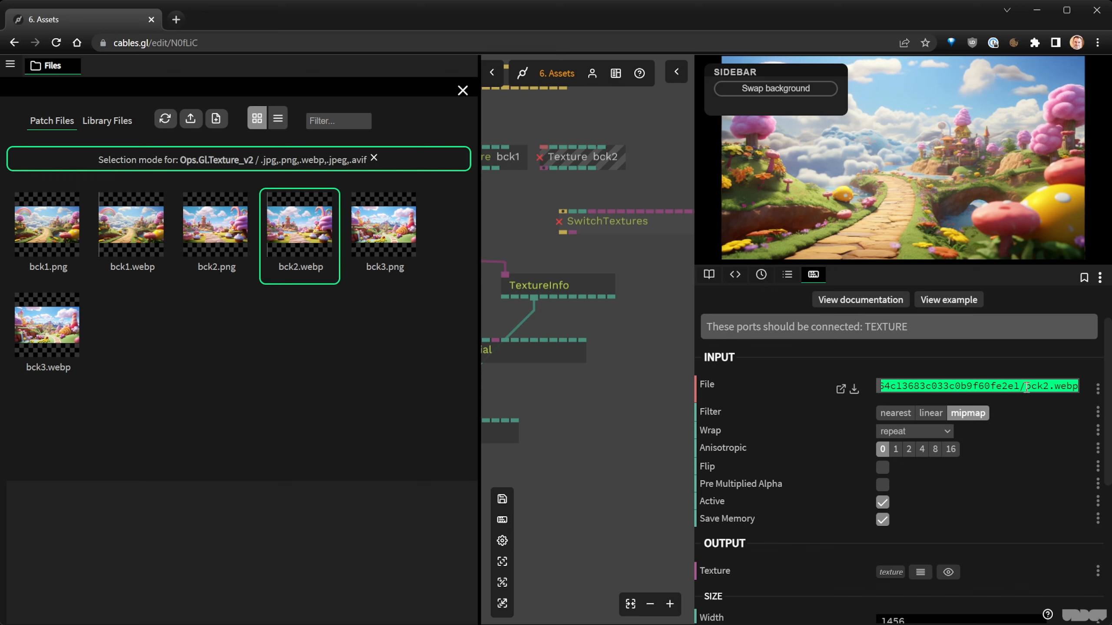
click(466, 94)
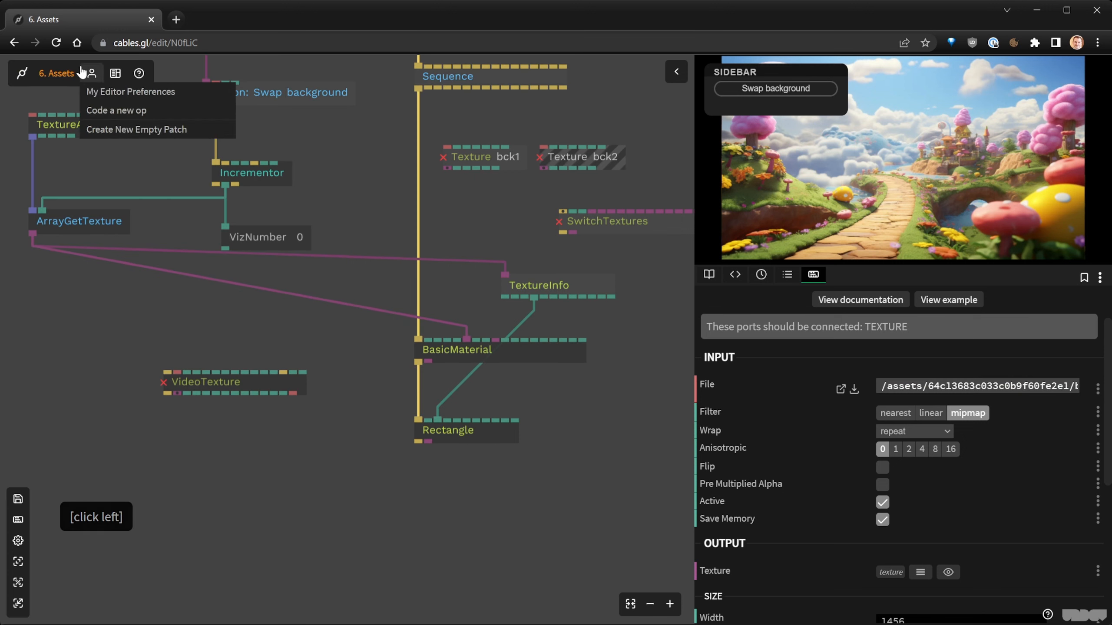
Open the cables.gl My Data page and look through its patch storage, asset storage, ops and import sections.
mouse_move(59, 76)
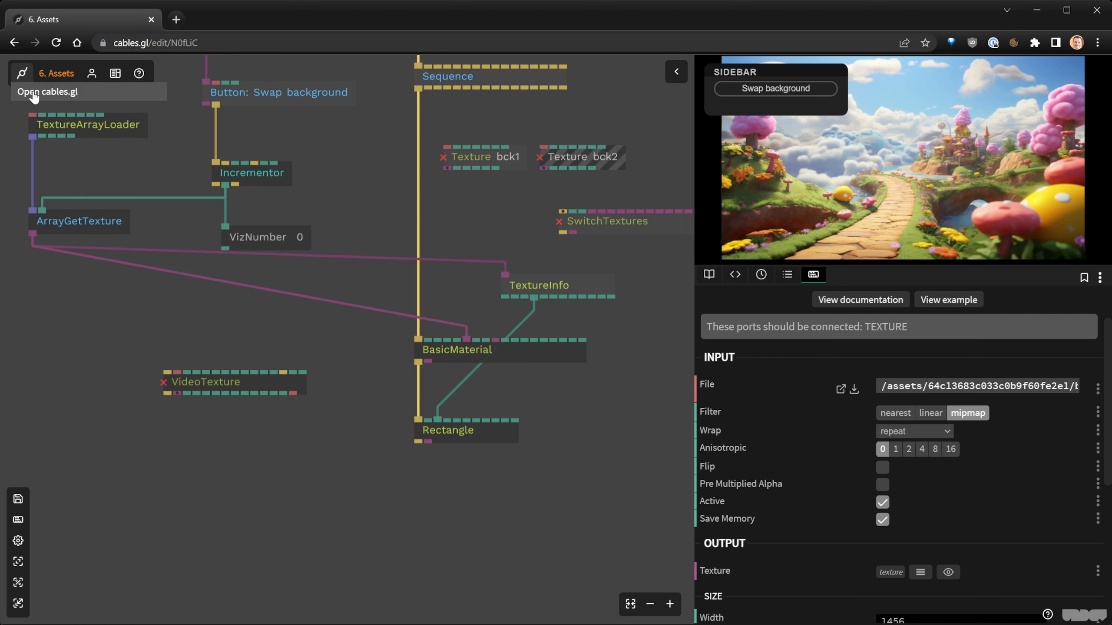
click(35, 95)
mouse_move(1001, 79)
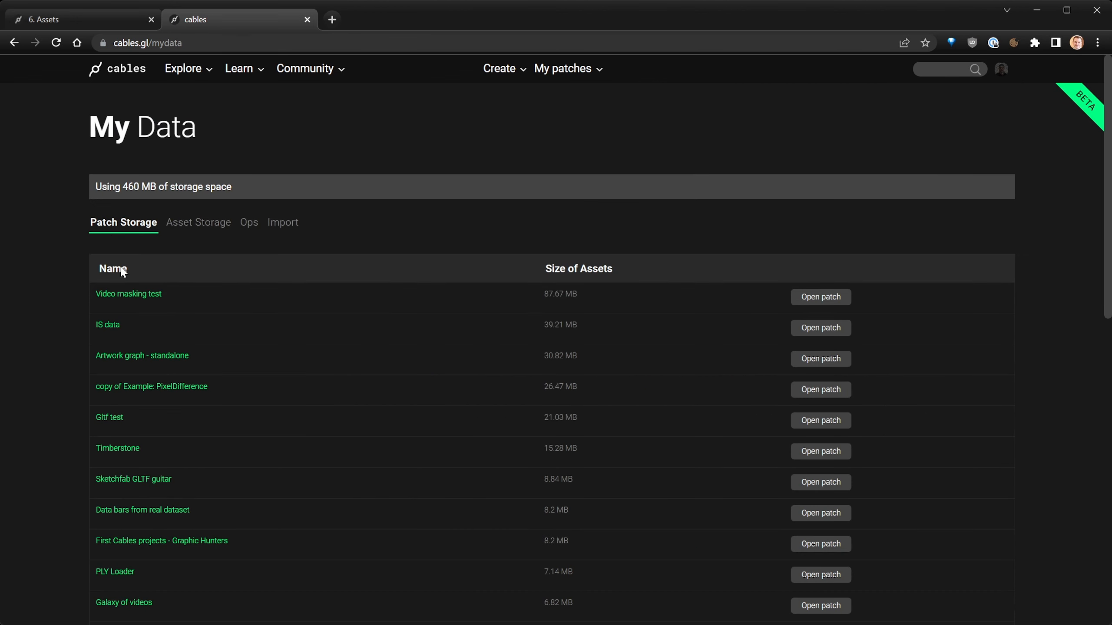
click(198, 223)
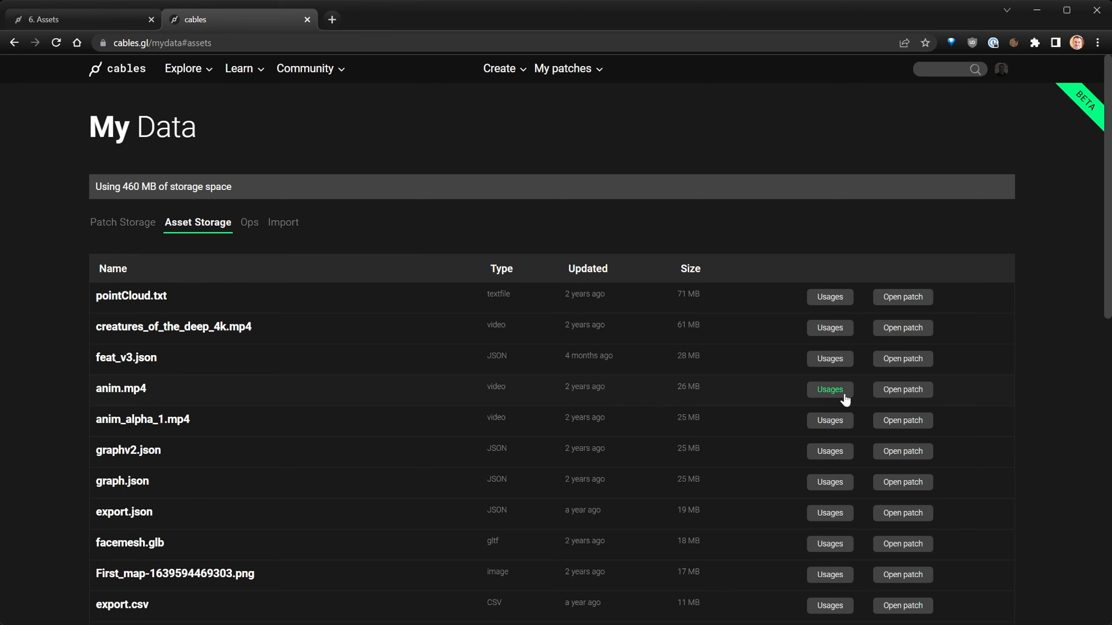
click(247, 224)
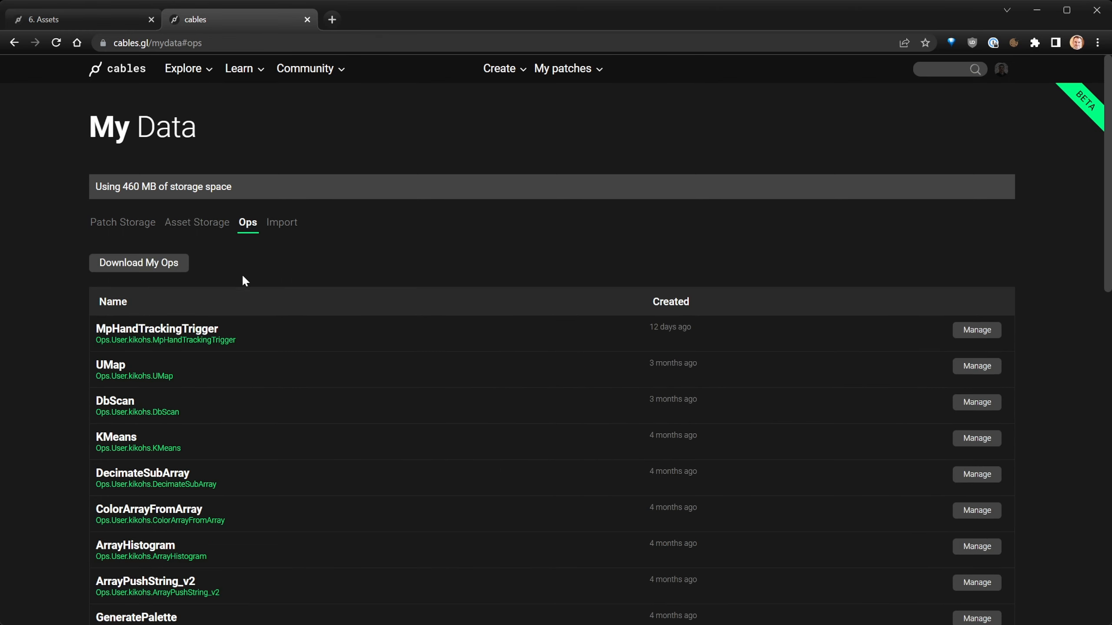
click(297, 229)
click(111, 223)
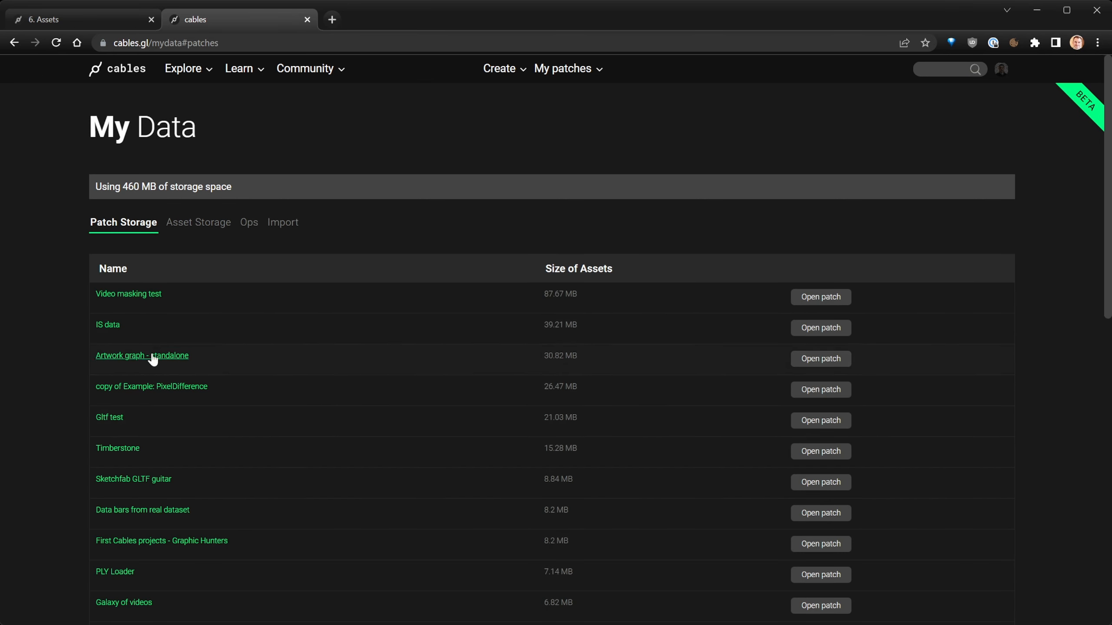
scroll(664, 417, down, 2)
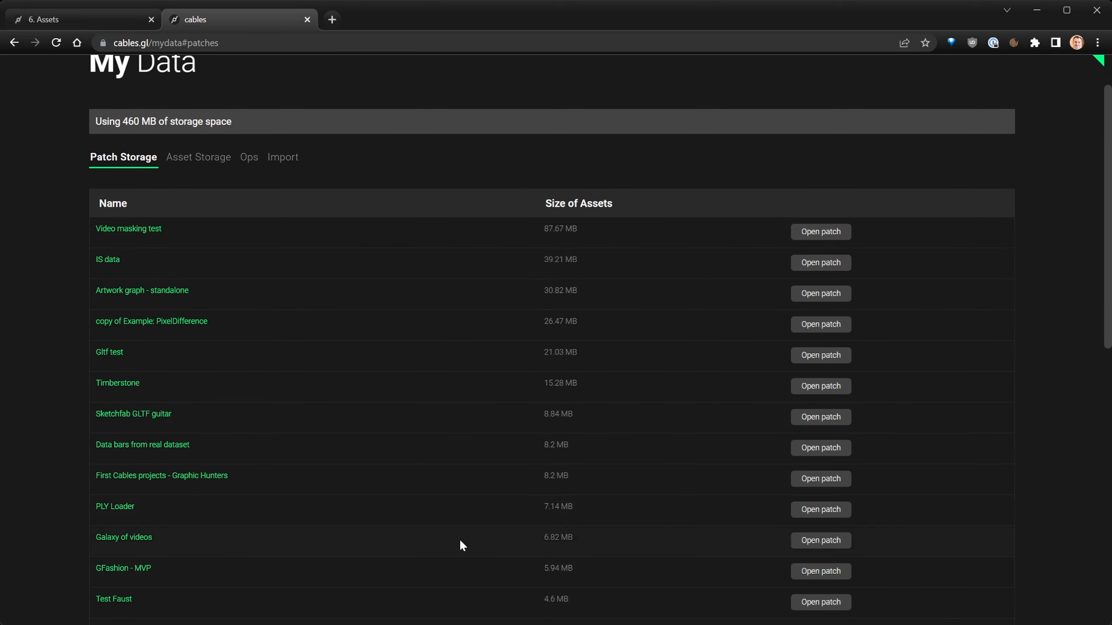
scroll(458, 539, up, 2)
Return to the 6. Assets patch, close the job list, and examine the VideoTexture op's parameters.
click(87, 21)
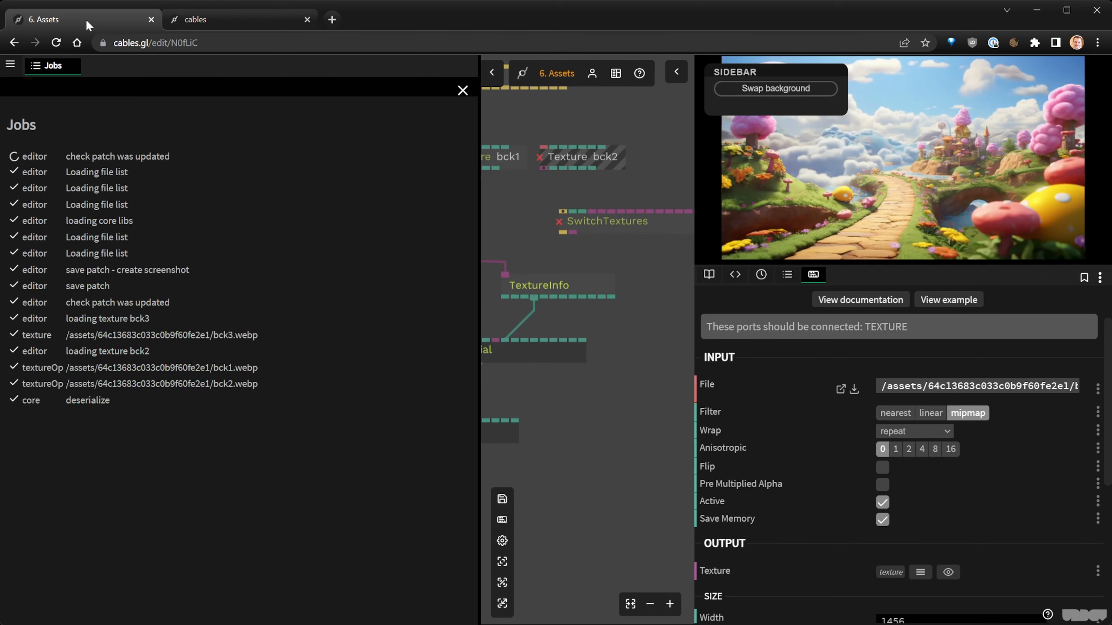
click(462, 92)
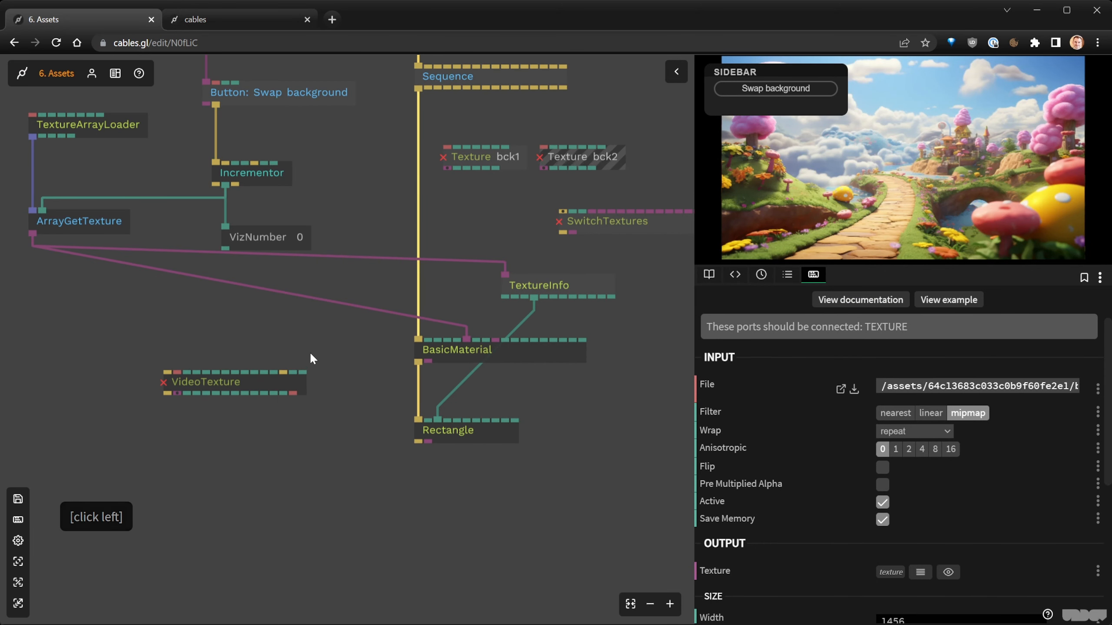
click(380, 422)
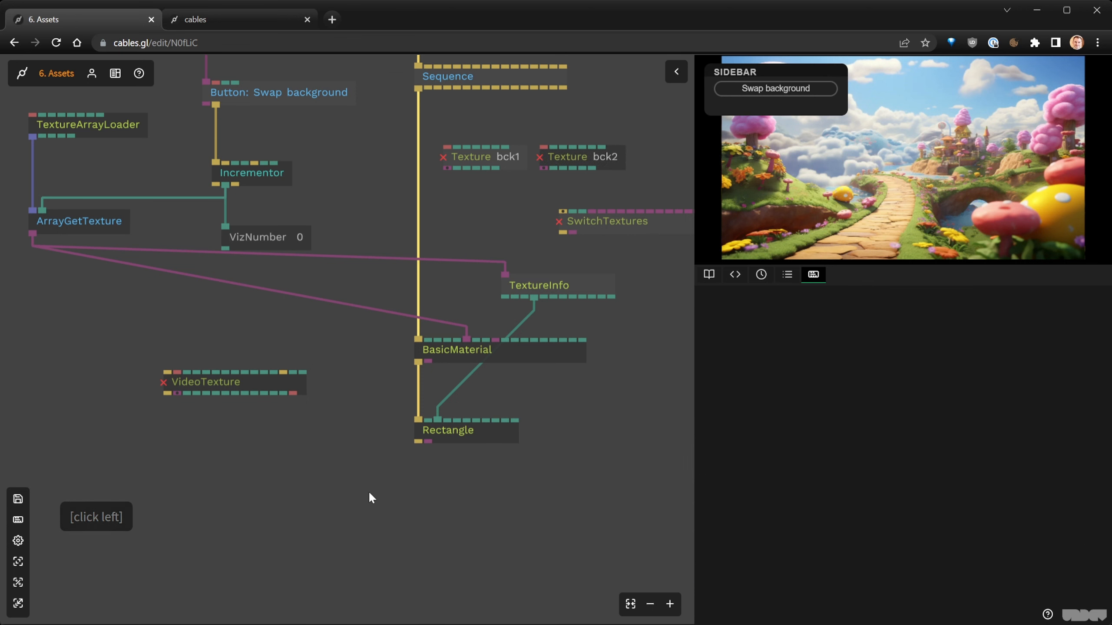
scroll(368, 491, down, 2)
click(322, 398)
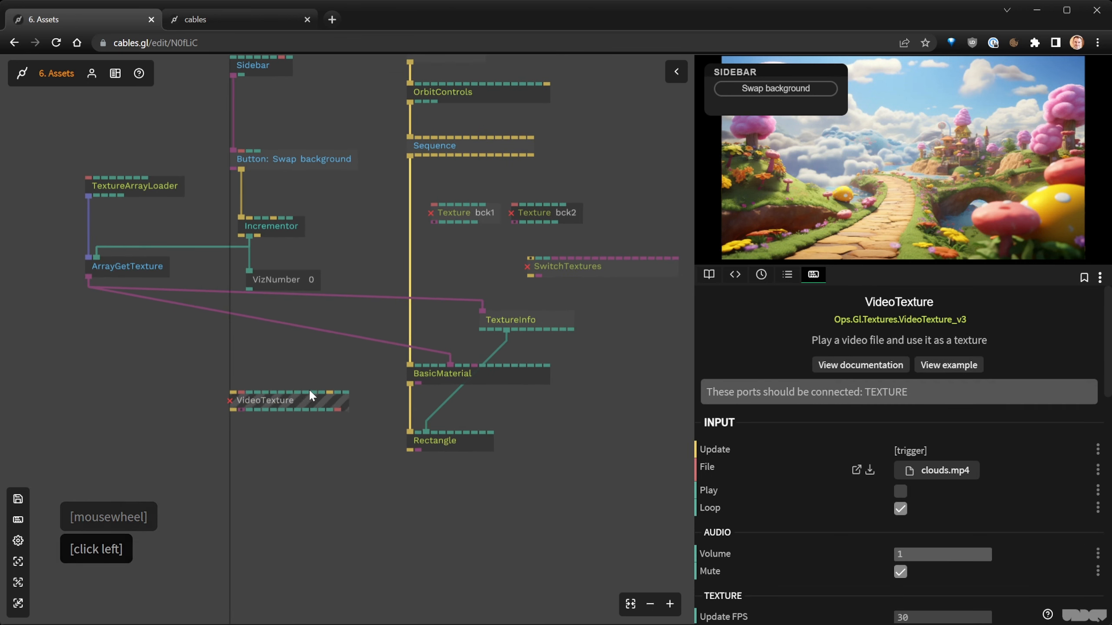
scroll(788, 448, down, 2)
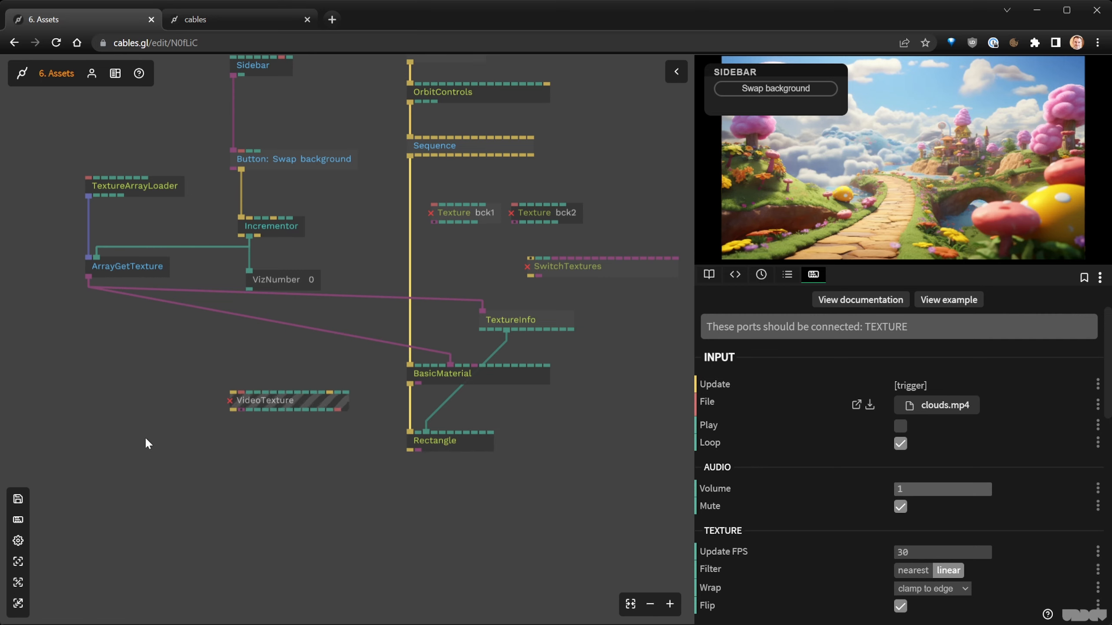
scroll(214, 414, up, 3)
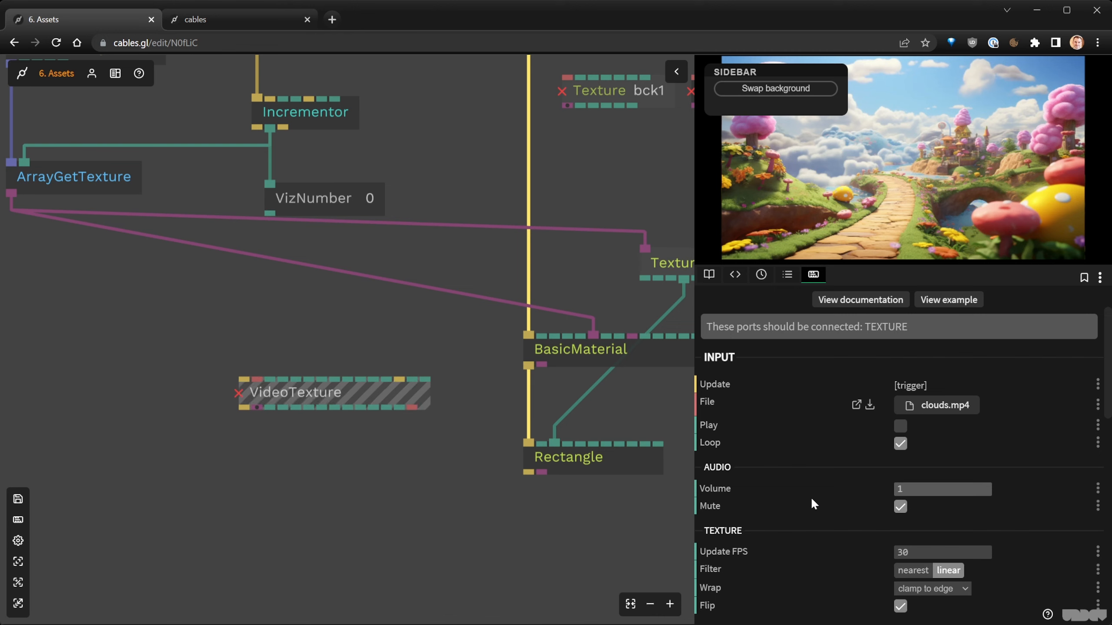
scroll(813, 500, down, 1)
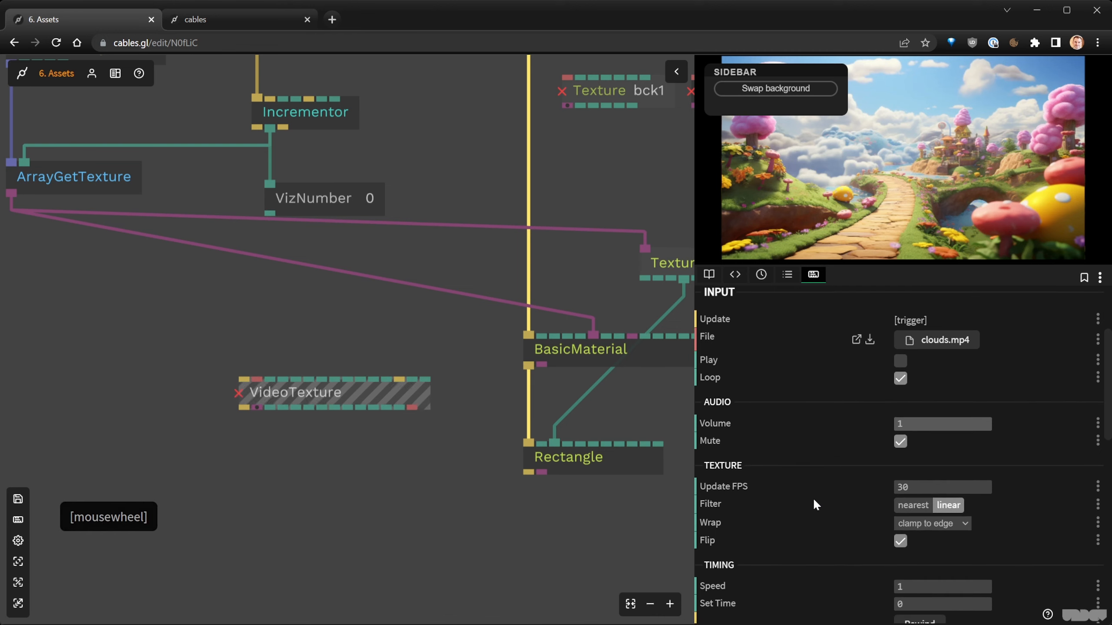
scroll(474, 447, down, 5)
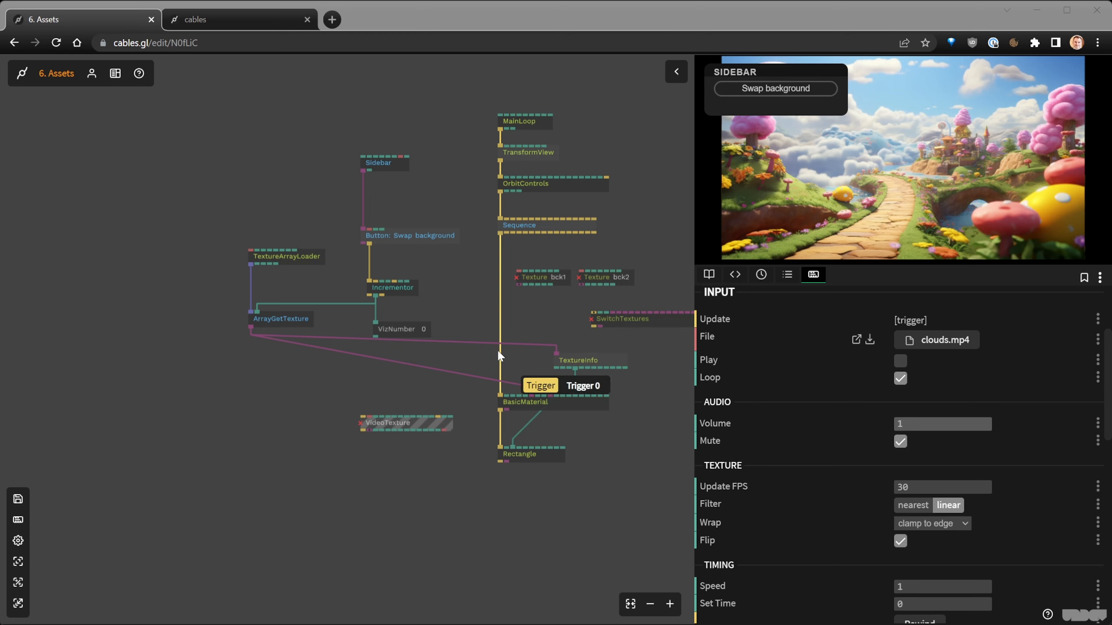
Insert the VideoTexture op into the trigger line between Sequence and BasicMaterial, and move TextureInfo clear of it.
click(358, 398)
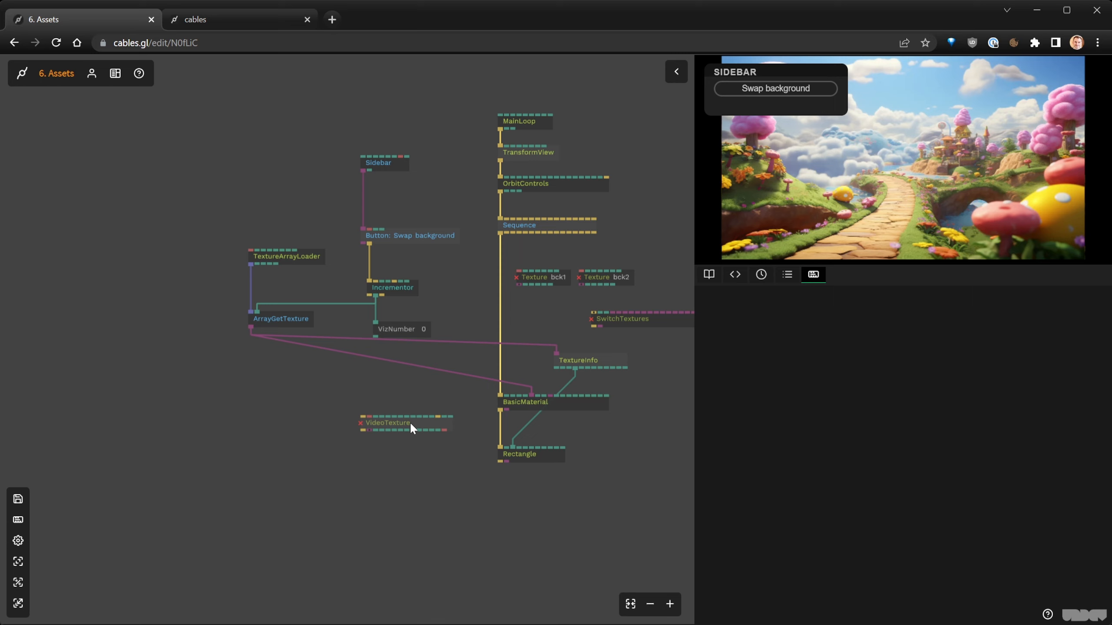
drag(586, 528, 557, 440)
drag(401, 421, 499, 375)
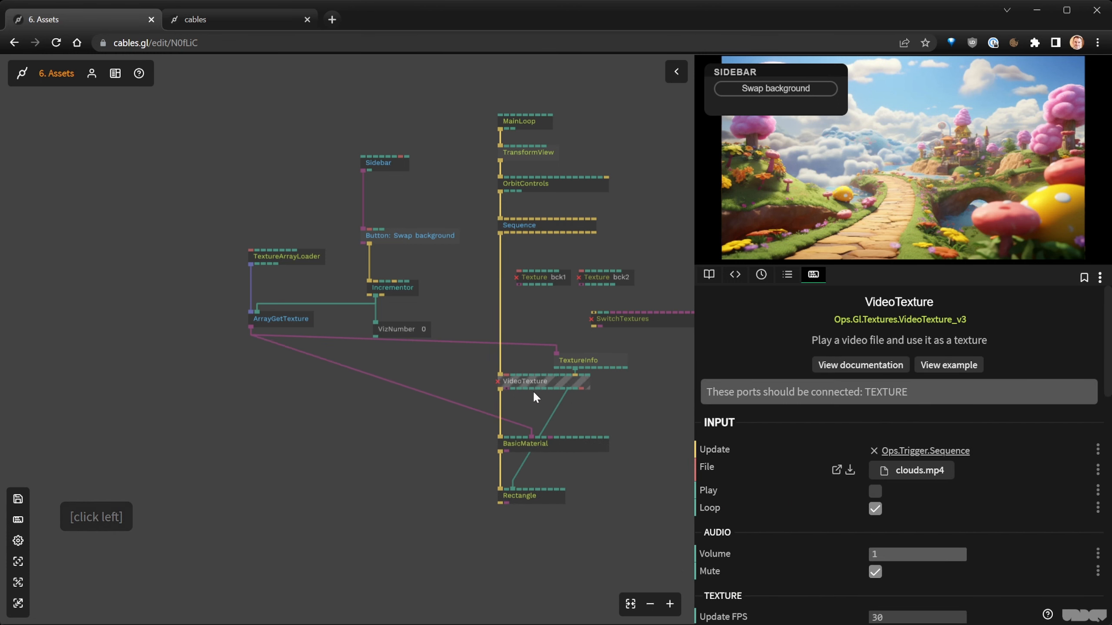
right_click(532, 390)
click(487, 407)
scroll(461, 443, up, 3)
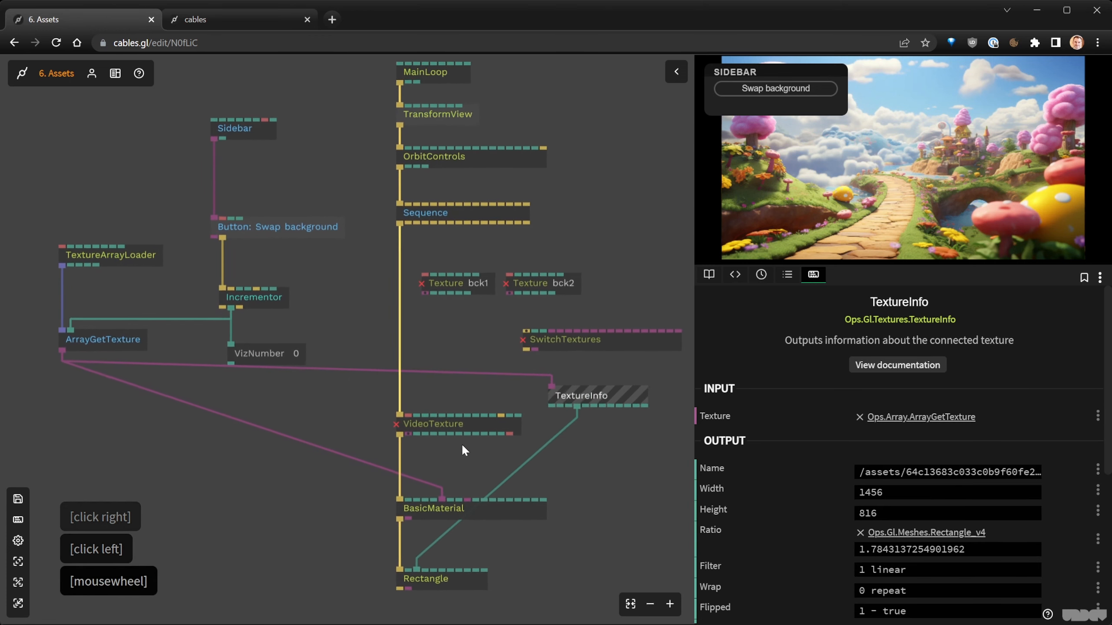
Connect VideoTexture's texture output to BasicMaterial's texture input in place of the ArrayGetTexture link.
click(450, 420)
scroll(891, 526, down, 5)
scroll(884, 429, up, 2)
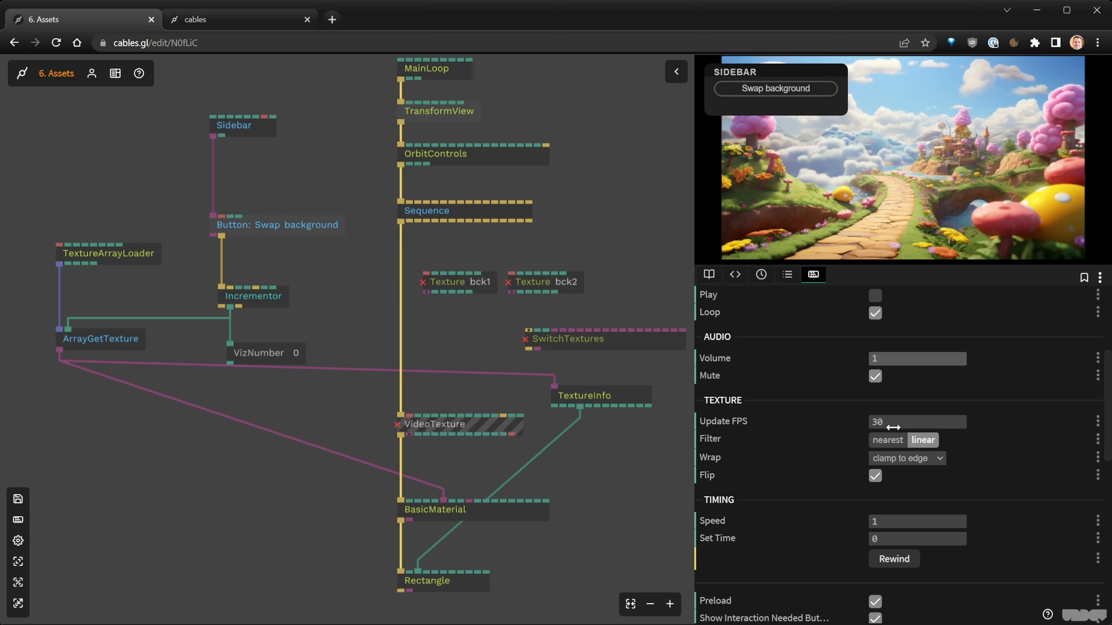
mouse_move(403, 452)
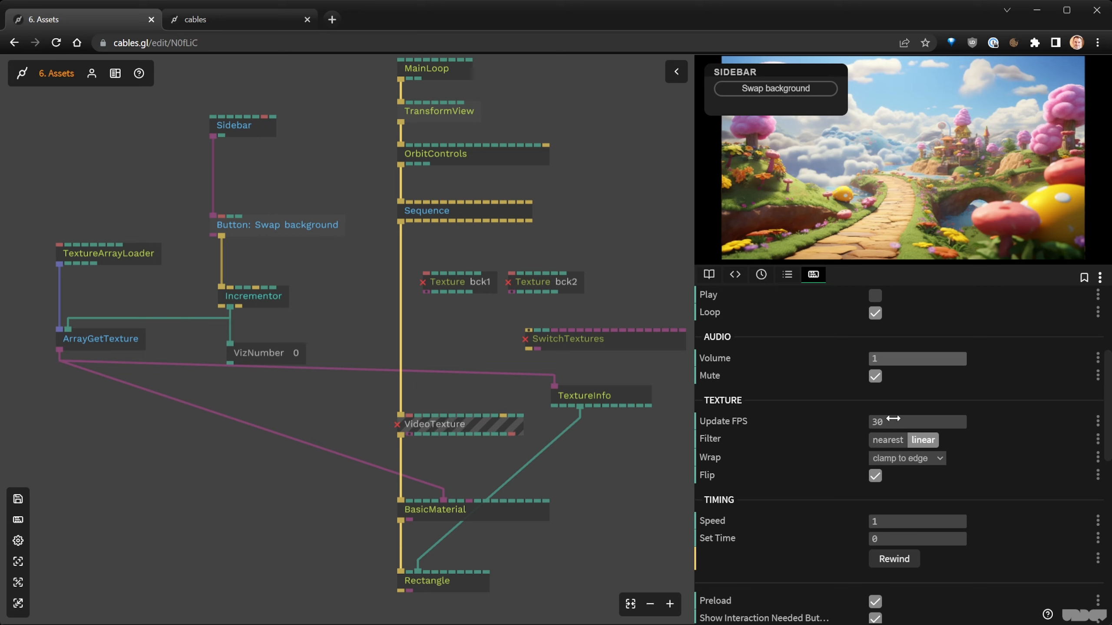
scroll(421, 454, up, 2)
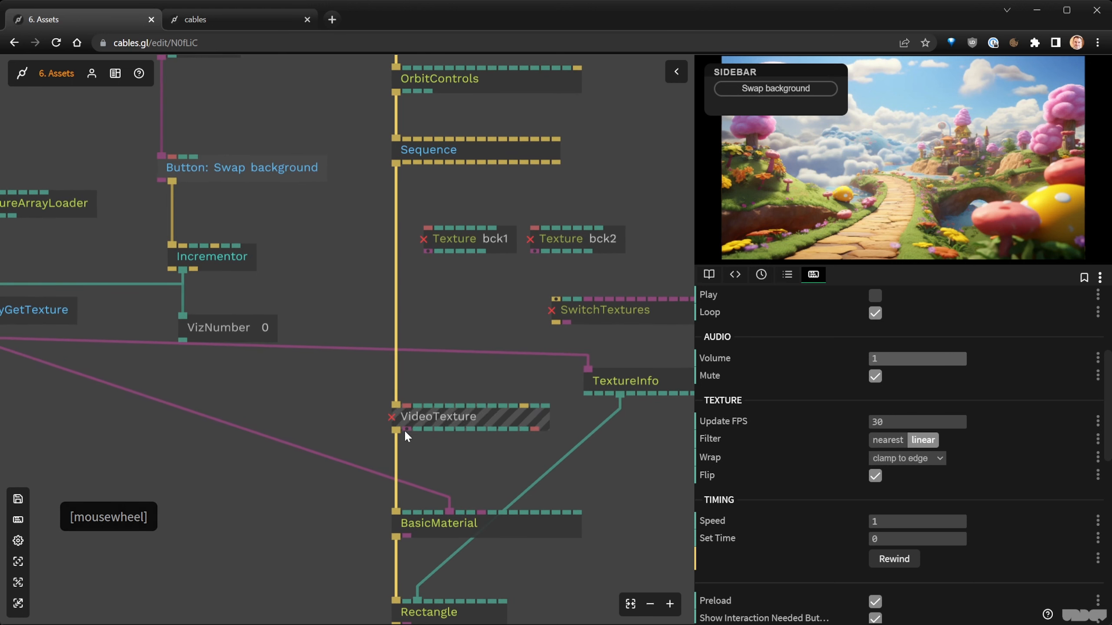
click(405, 430)
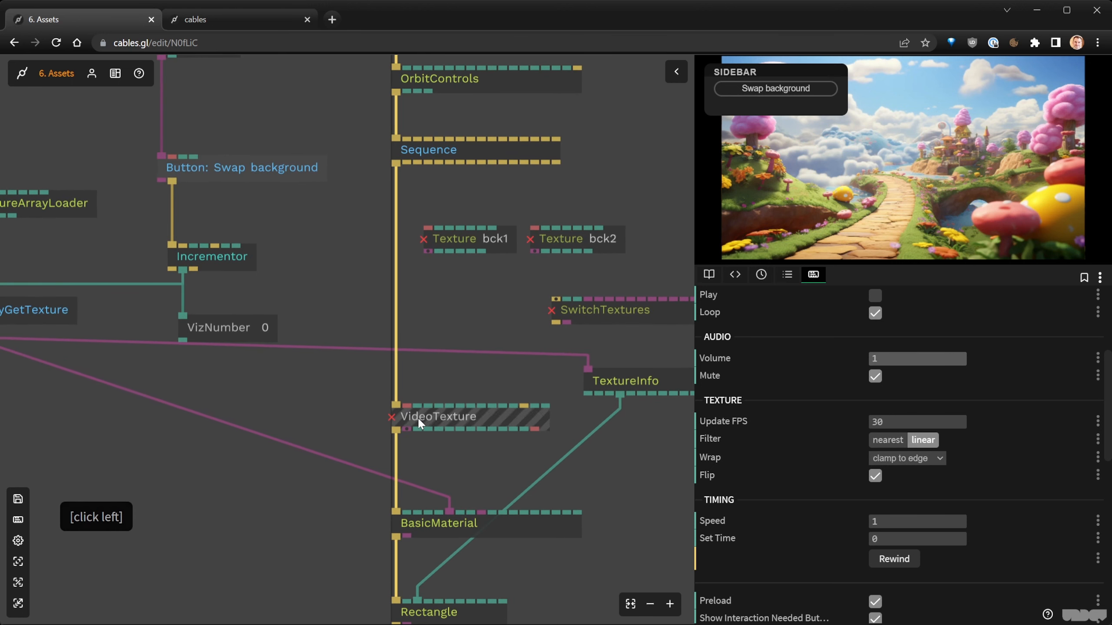
drag(406, 430, 449, 512)
right_click(368, 470)
Test the video by toggling VideoTexture's Play option, leave it off, and save the patch.
click(448, 415)
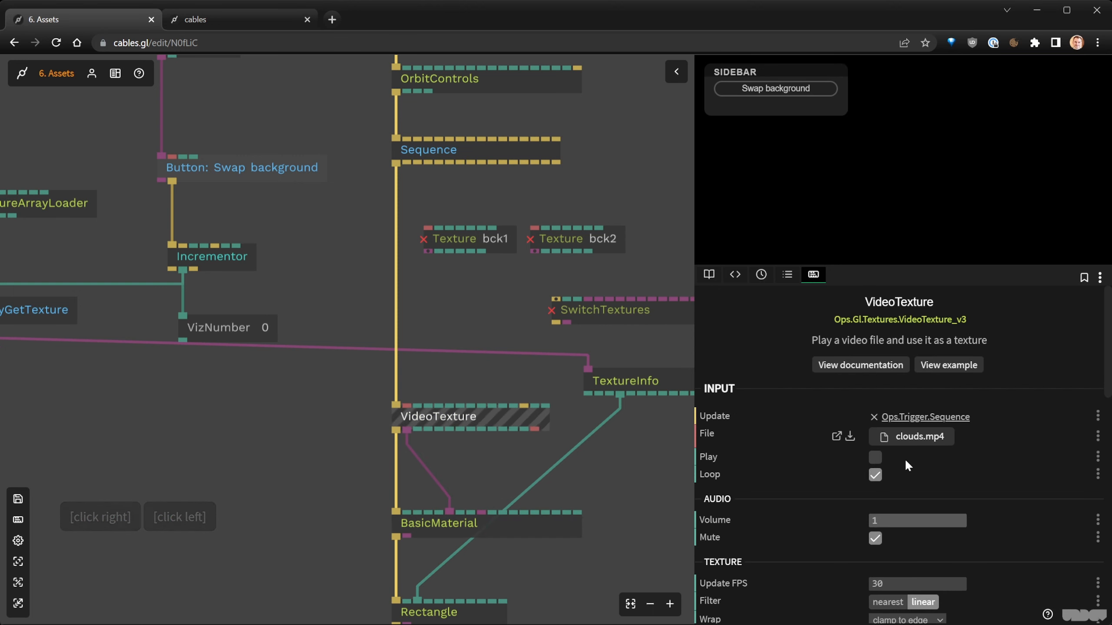
click(876, 459)
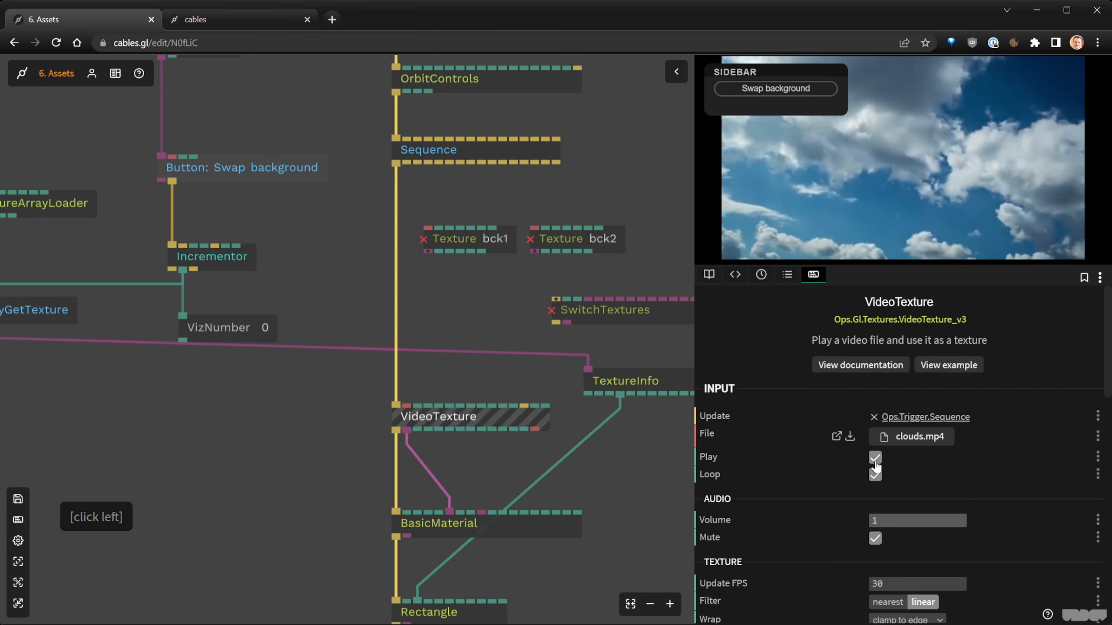
click(875, 461)
click(875, 461)
click(875, 462)
click(875, 461)
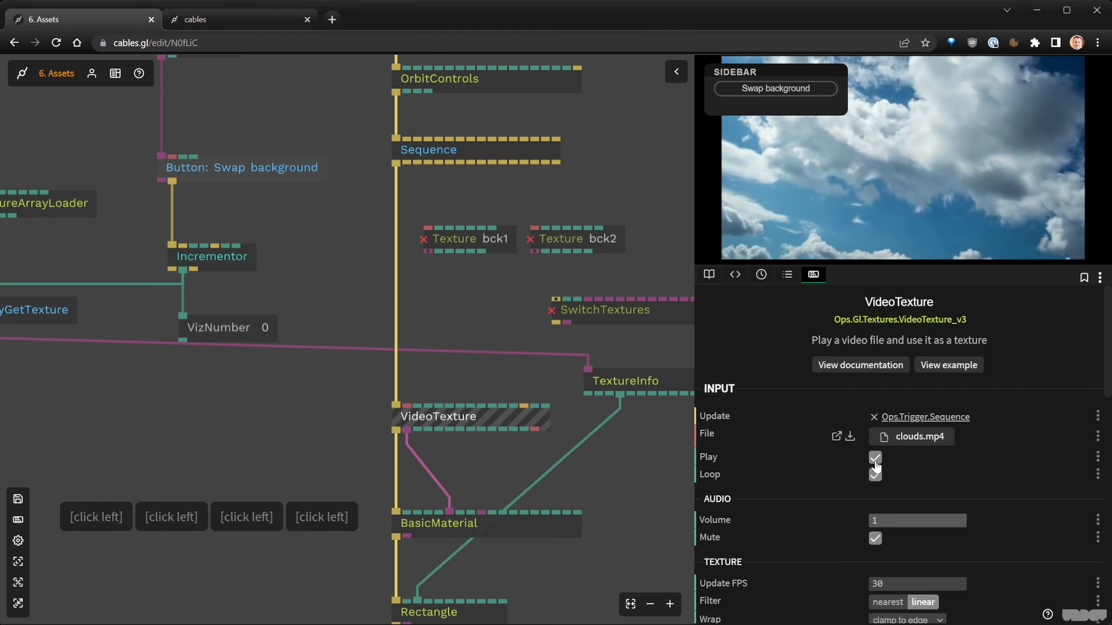
click(875, 460)
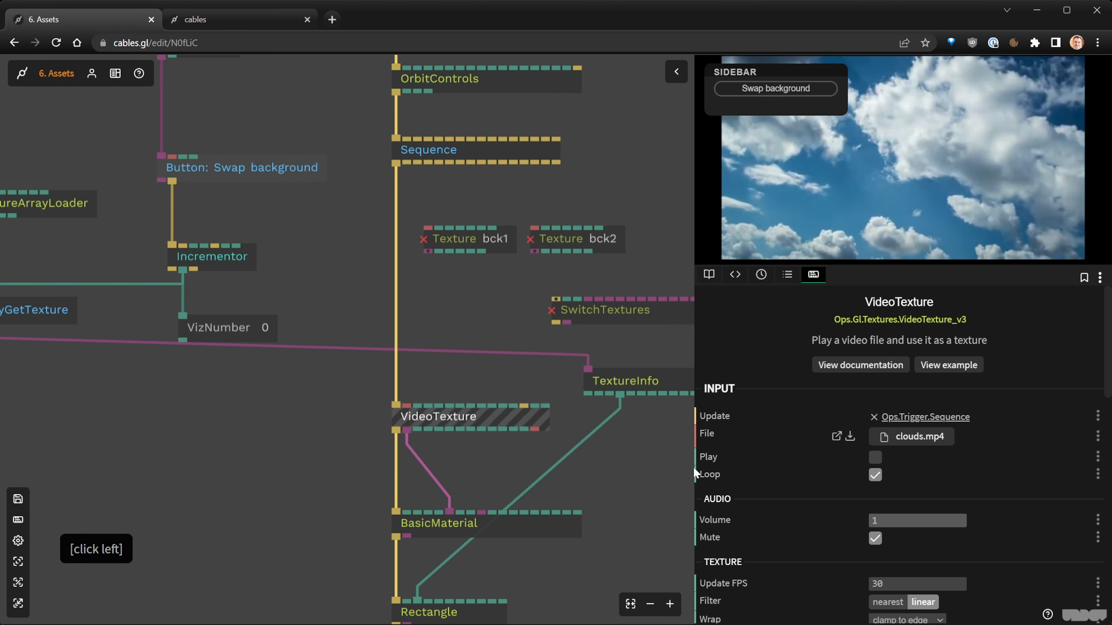
scroll(346, 471, down, 2)
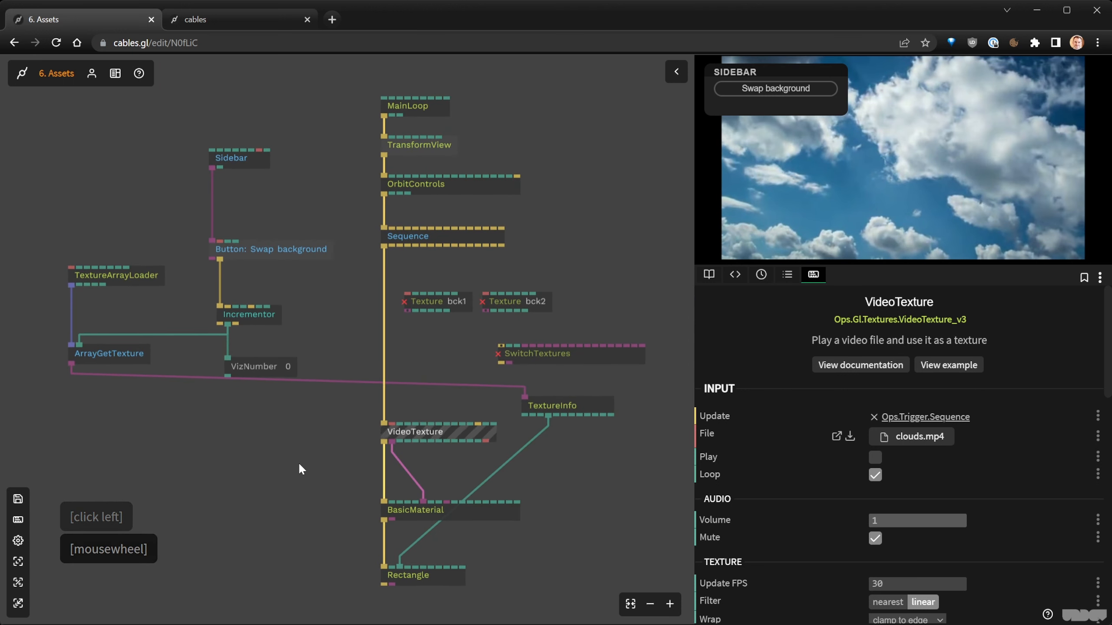
key(ctrl+s)
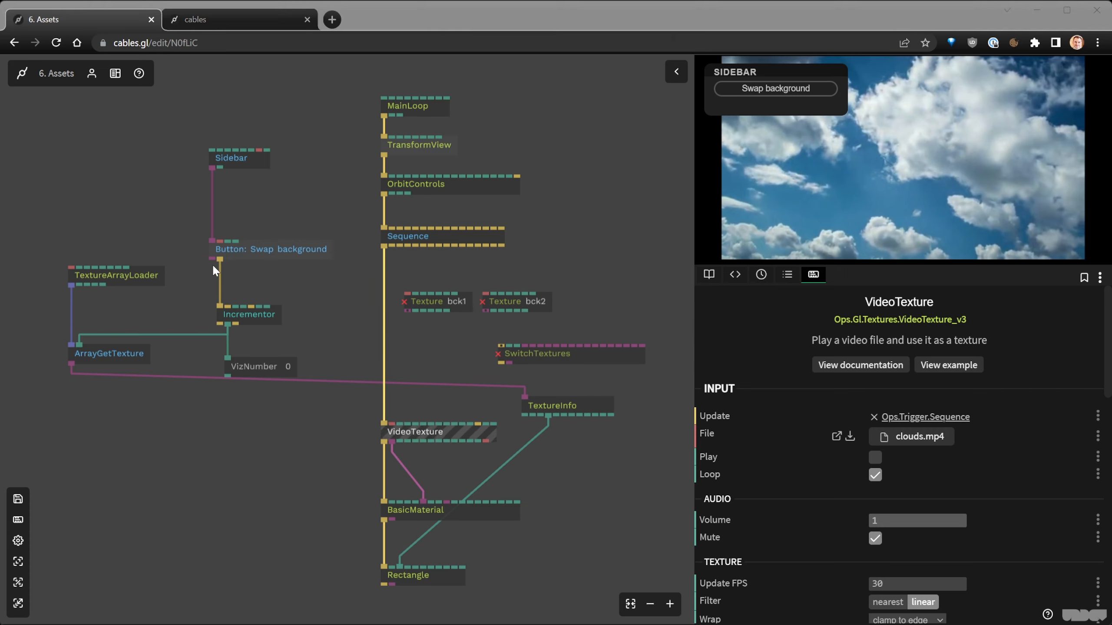
Select the Swap background button op to show its parameters.
click(258, 252)
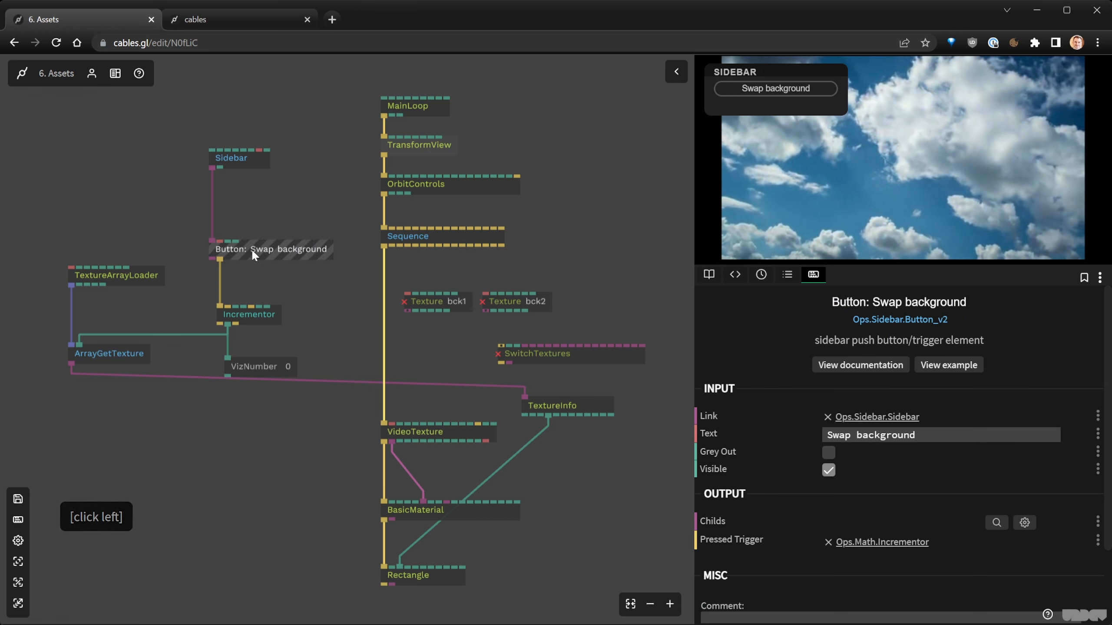
Duplicate the Swap background button op and place the copy in the empty area below VizNumber.
key(ctrl+c)
click(258, 427)
key(ctrl+v)
drag(261, 431, 215, 431)
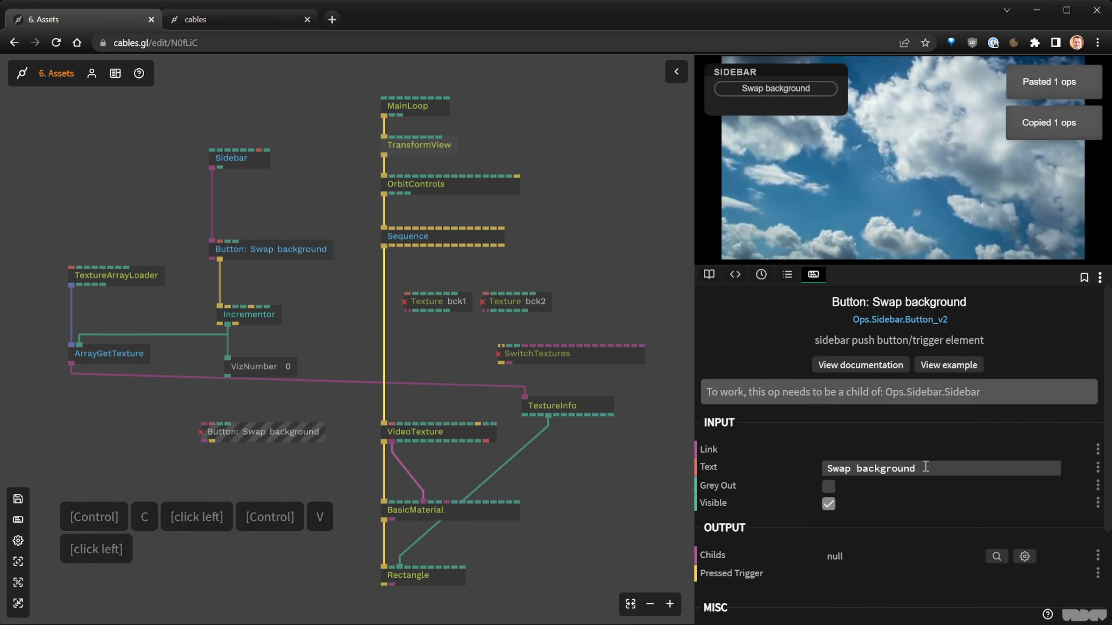
Set the copied button's text to "Play/pause" and link it to the Childs output of the Swap background button.
click(829, 468)
text(Play)
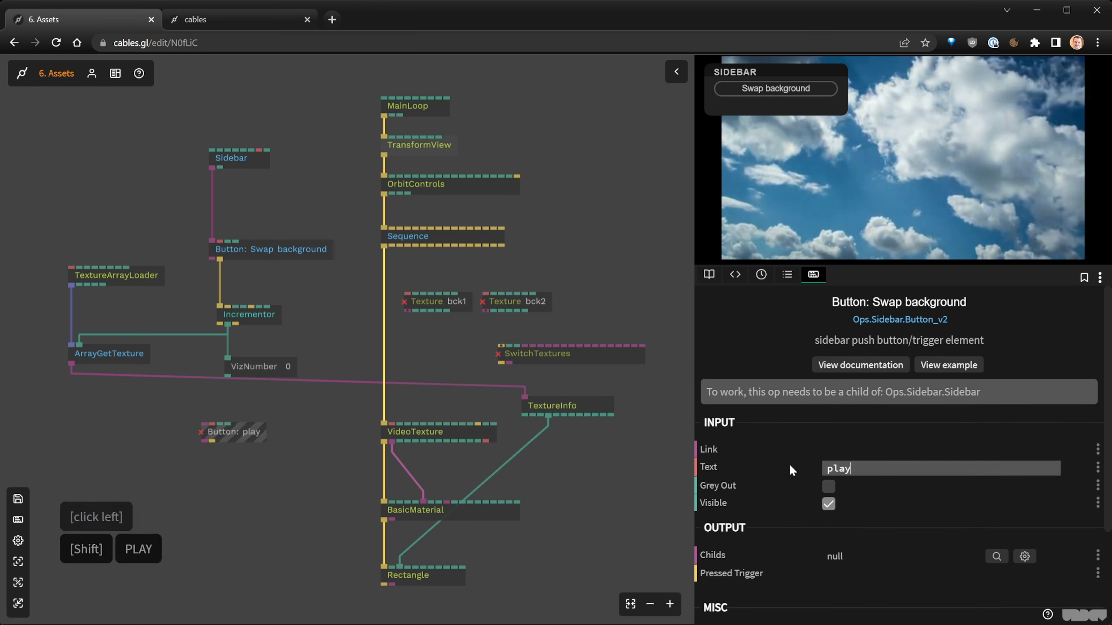
key(BackSpace)
key(BackSpace)
key(BackSpace)
key(BackSpace)
text(Play)
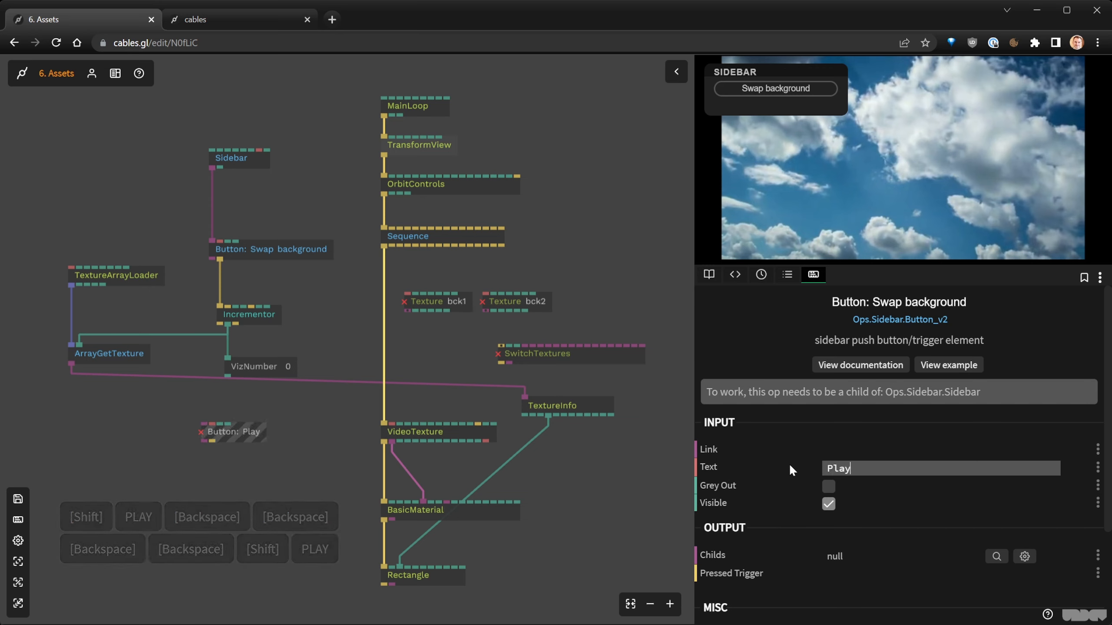
text(/paus)
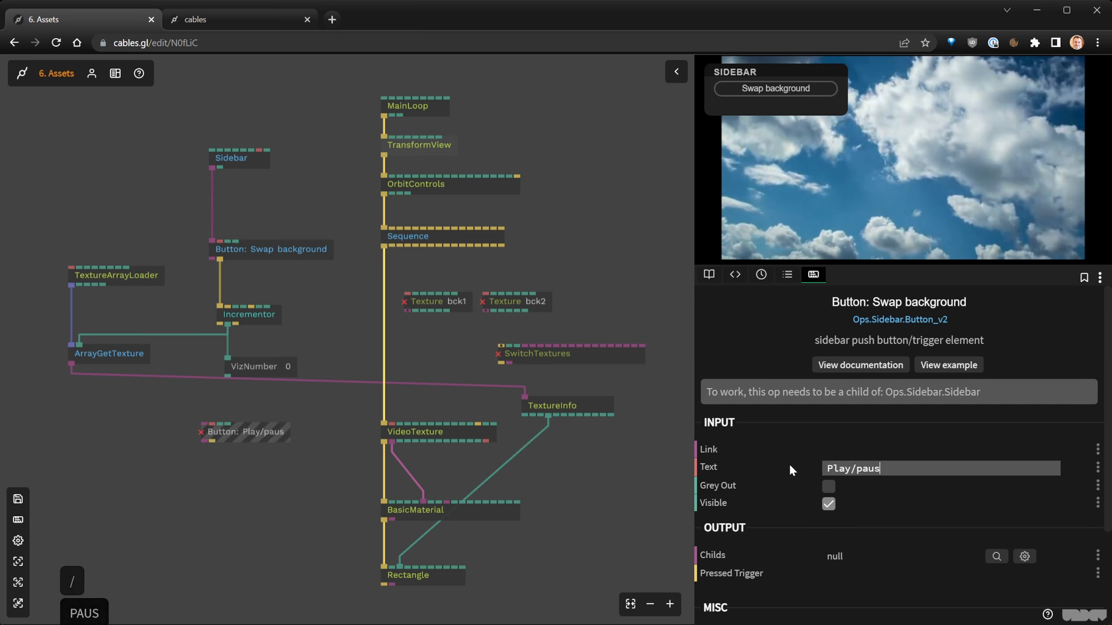
text(e)
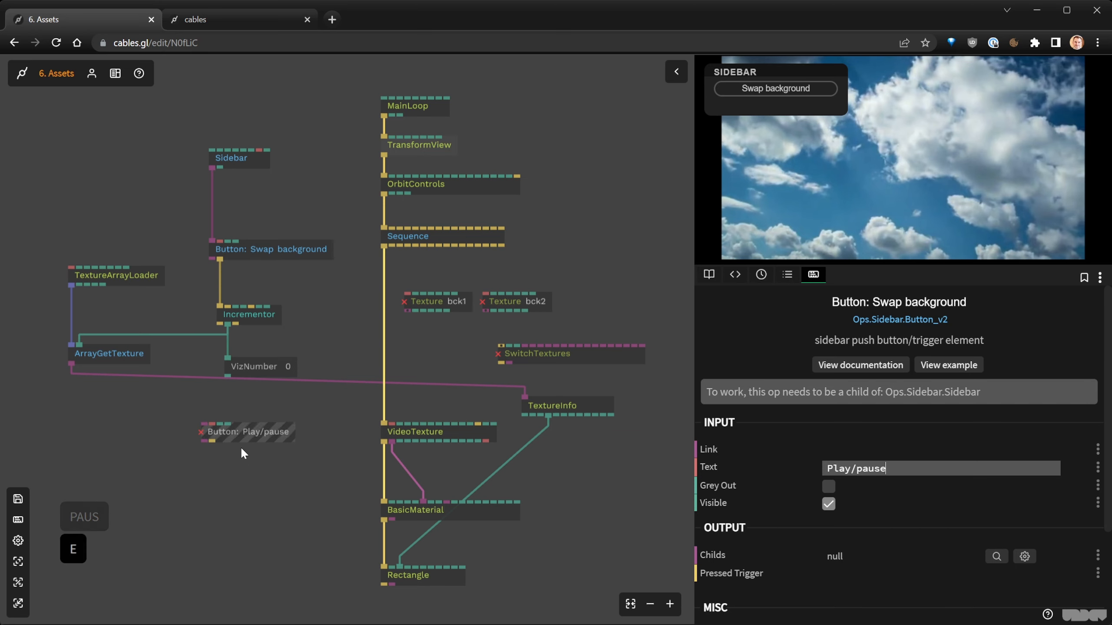
drag(212, 259, 250, 426)
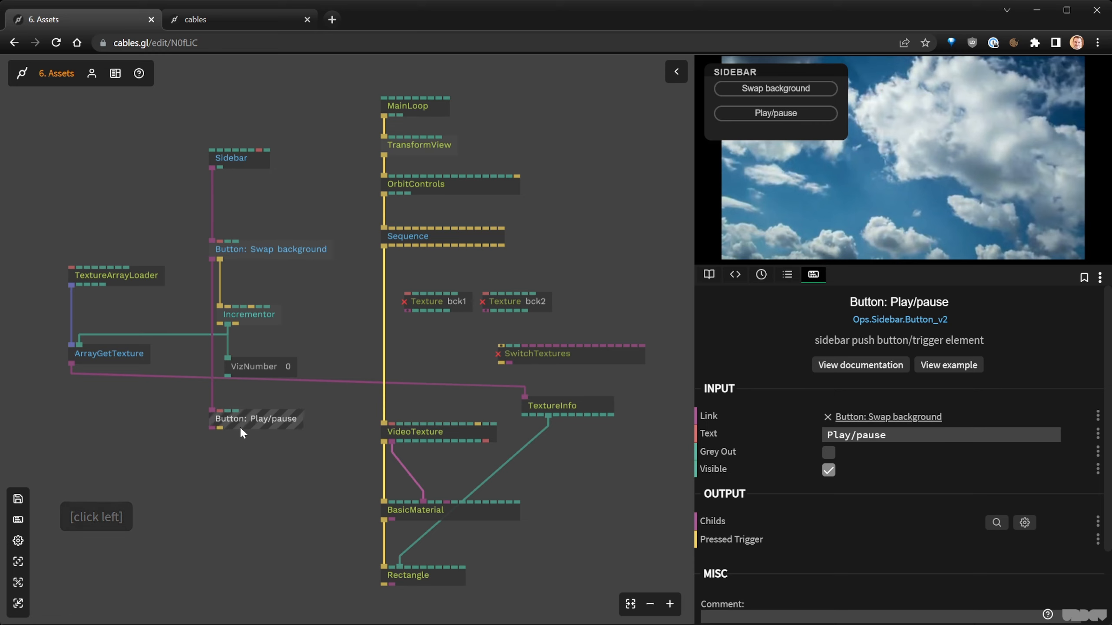
Move the VideoTexture, BasicMaterial and Rectangle ops together further down the patch.
scroll(219, 451, up, 2)
drag(236, 445, 223, 331)
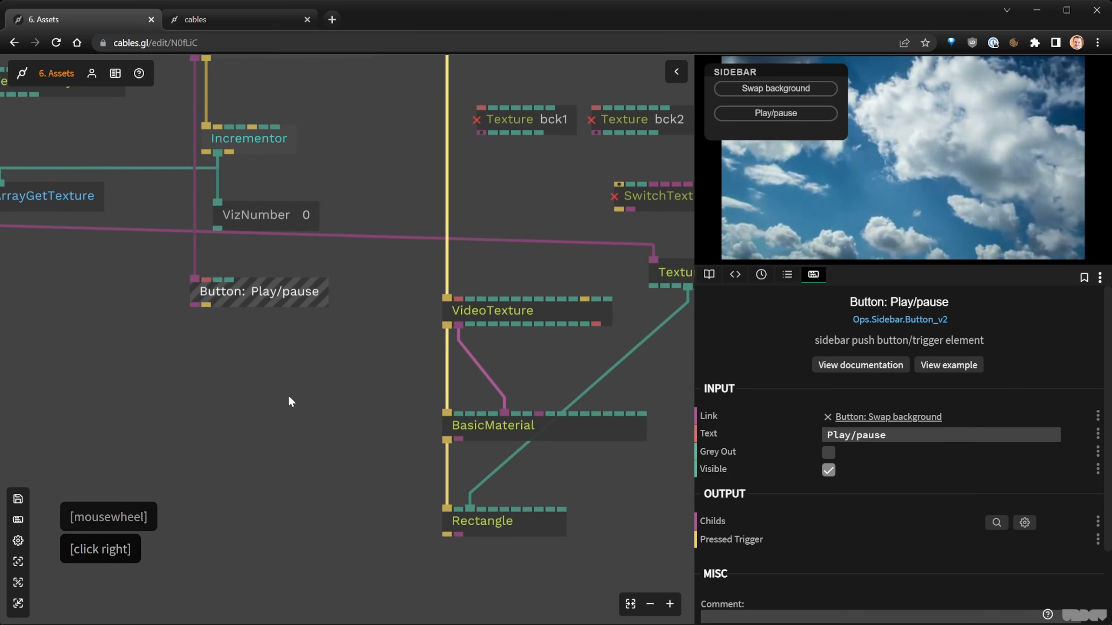
drag(367, 441, 329, 349)
scroll(425, 447, down, 1)
drag(573, 516, 446, 365)
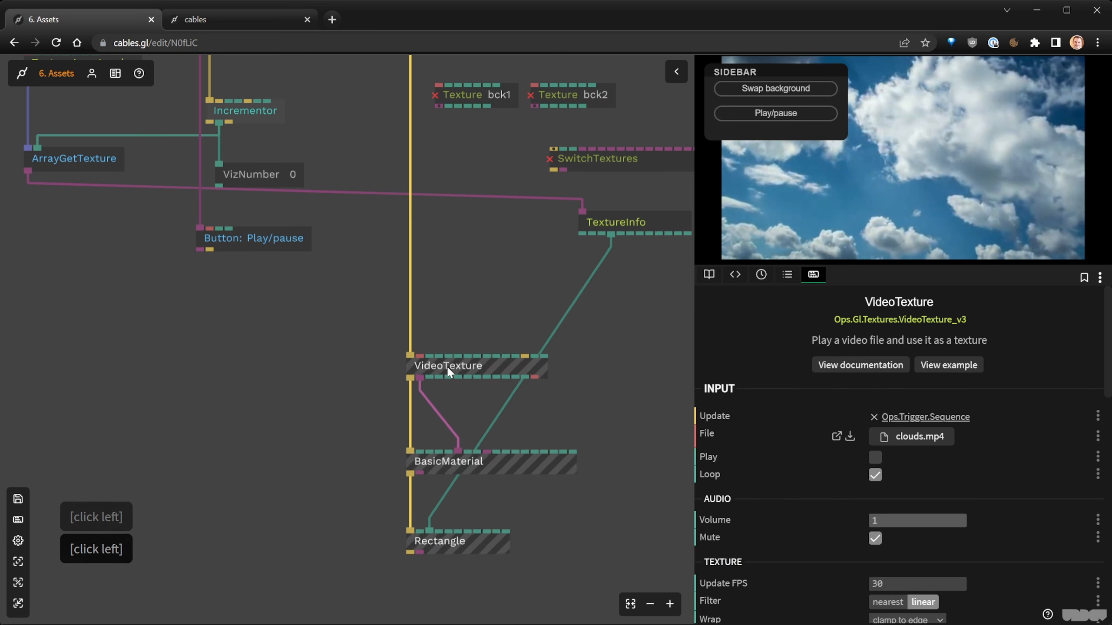
click(305, 327)
Add a ToggleBool op driven by the Play/pause button's Pressed Trigger output and place it below the button.
drag(210, 253, 215, 304)
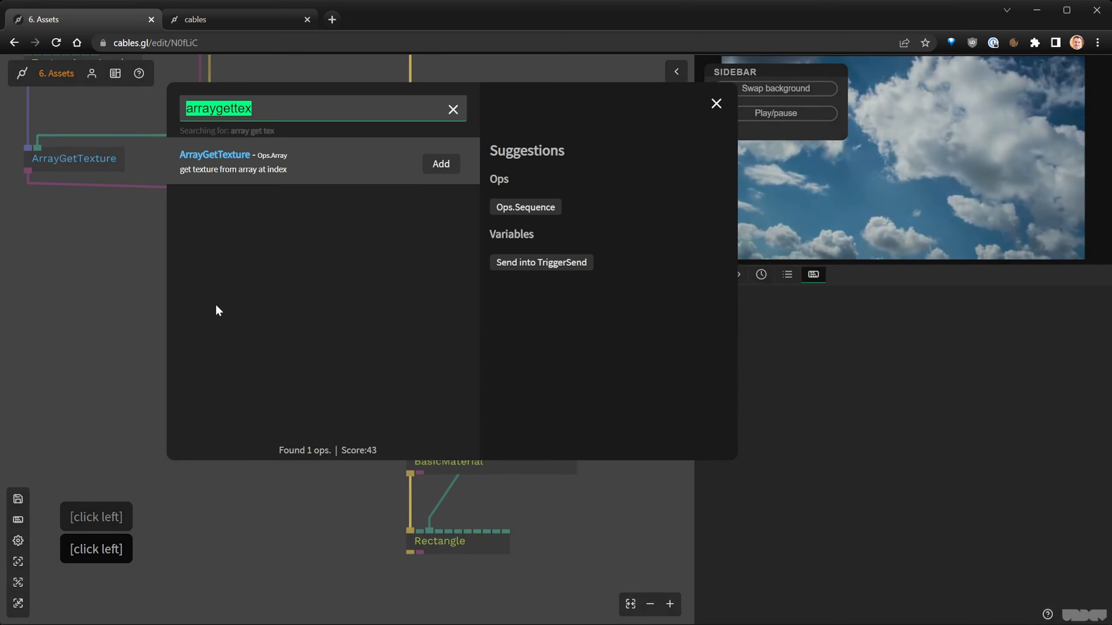
text(toggle)
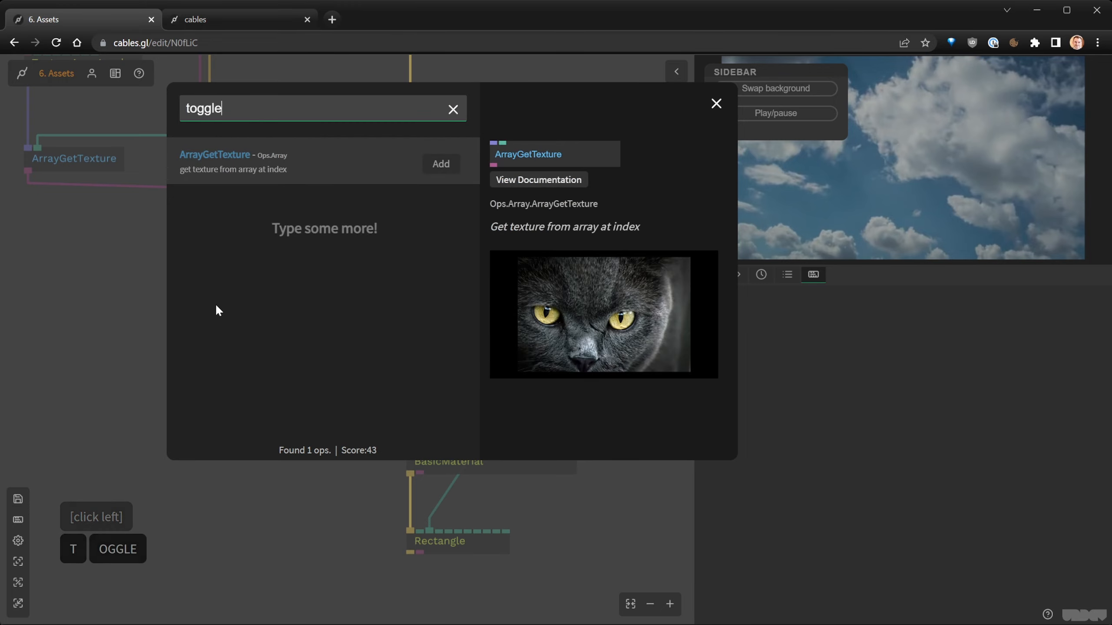
text(bool)
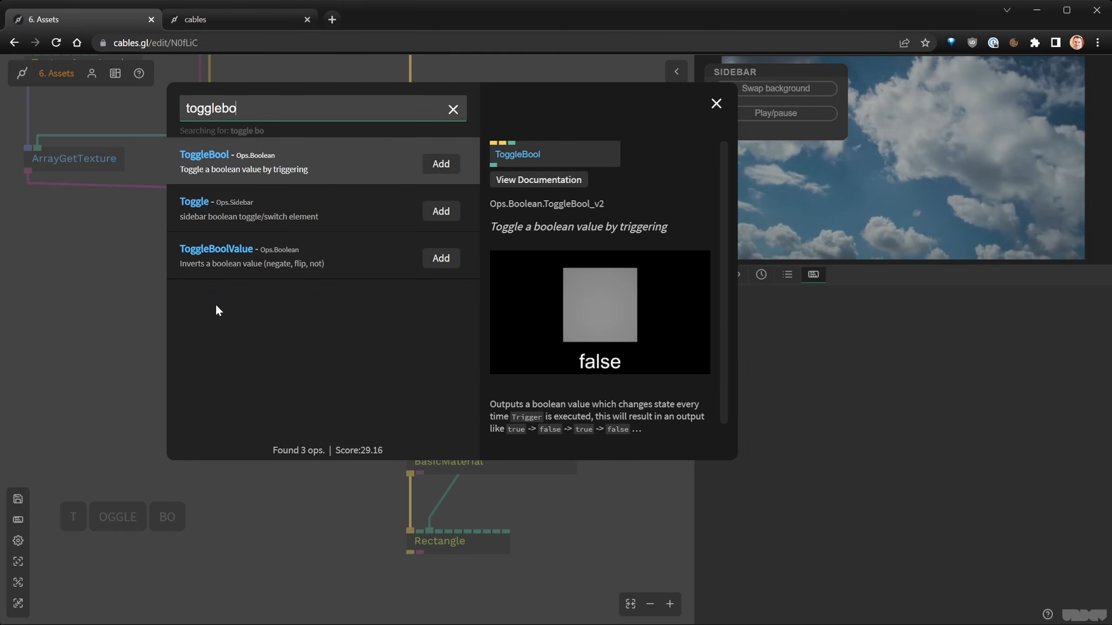
key(Return)
drag(224, 325, 235, 325)
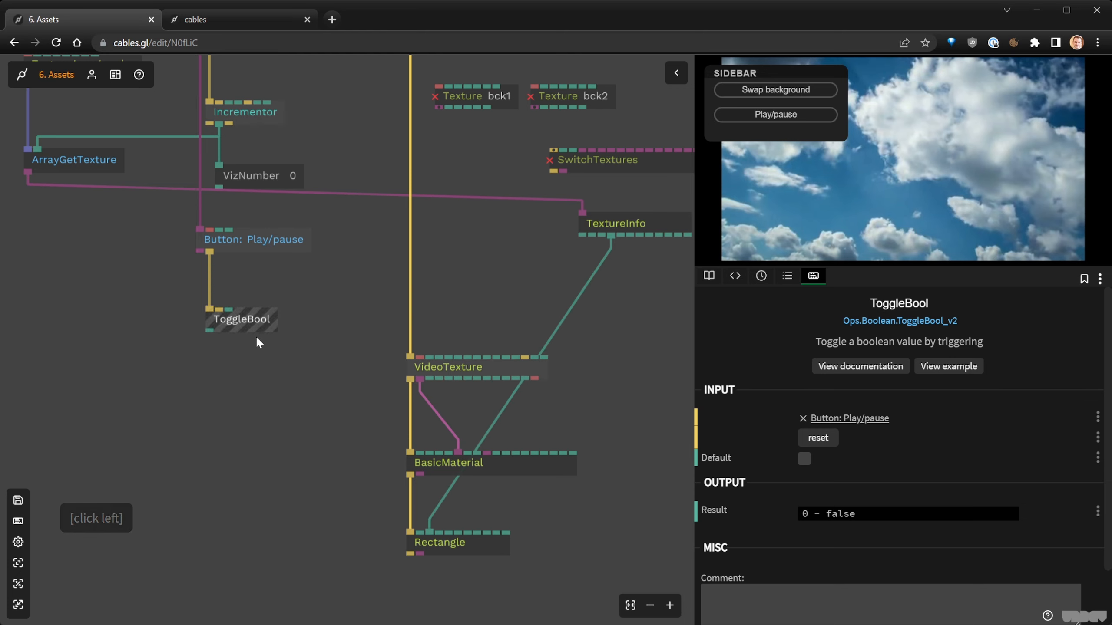
Connect ToggleBool's Result to VideoTexture's Play input and test the Play/pause button in the preview.
drag(209, 330, 459, 370)
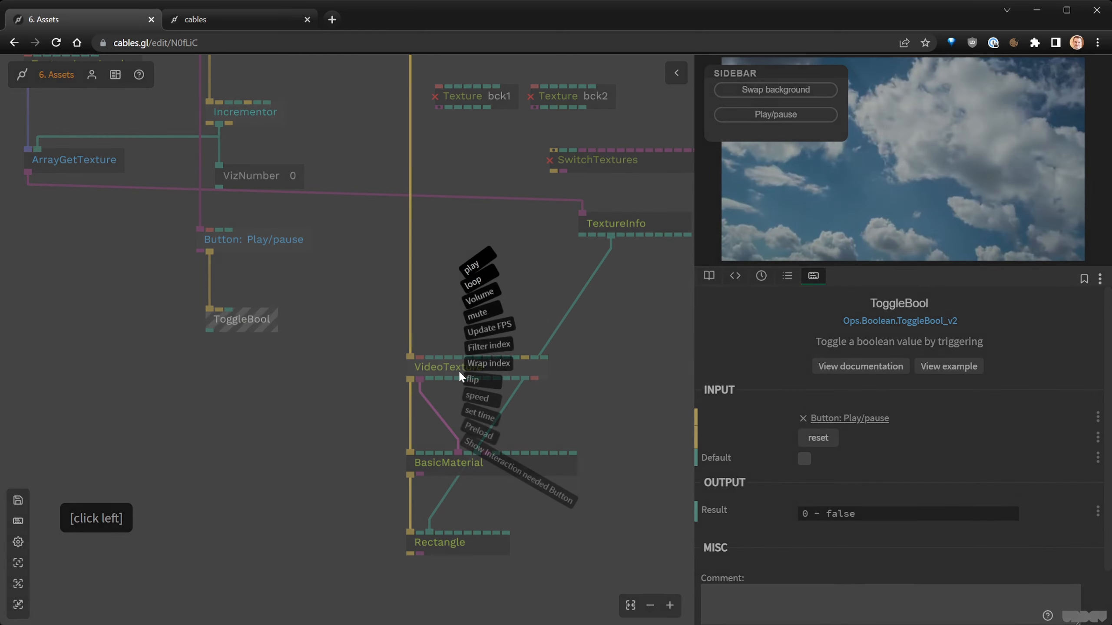
click(472, 273)
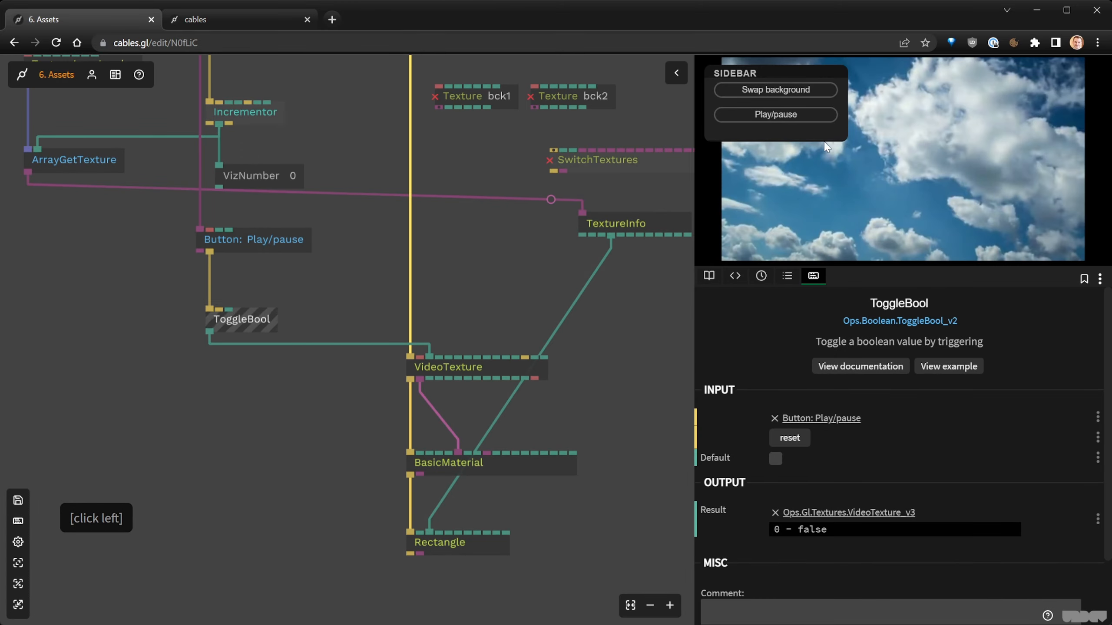
click(795, 117)
click(795, 116)
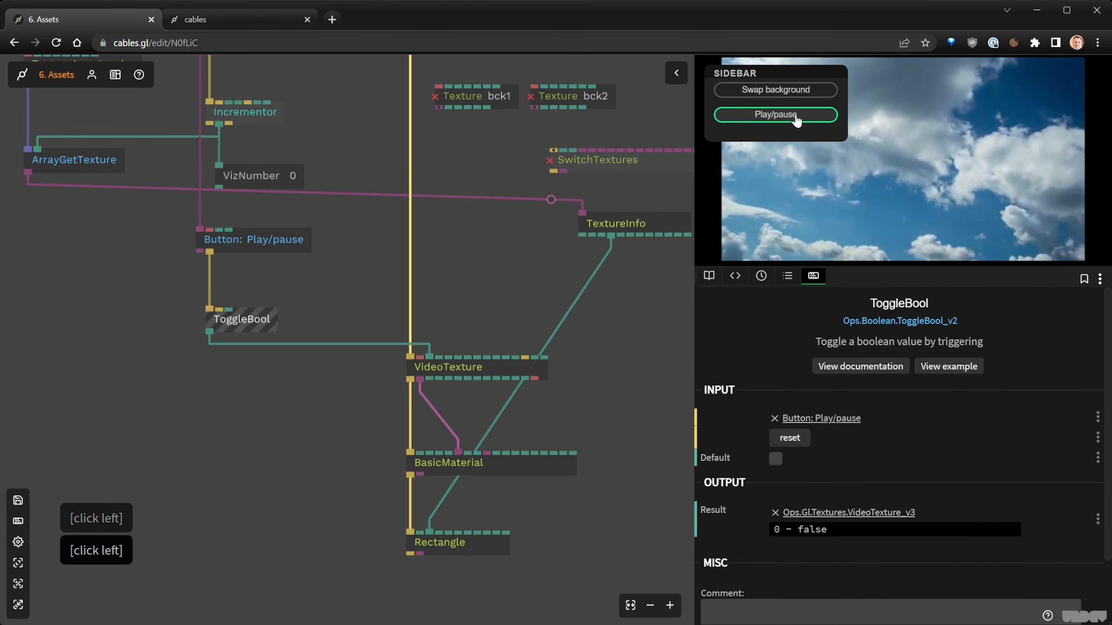
click(795, 116)
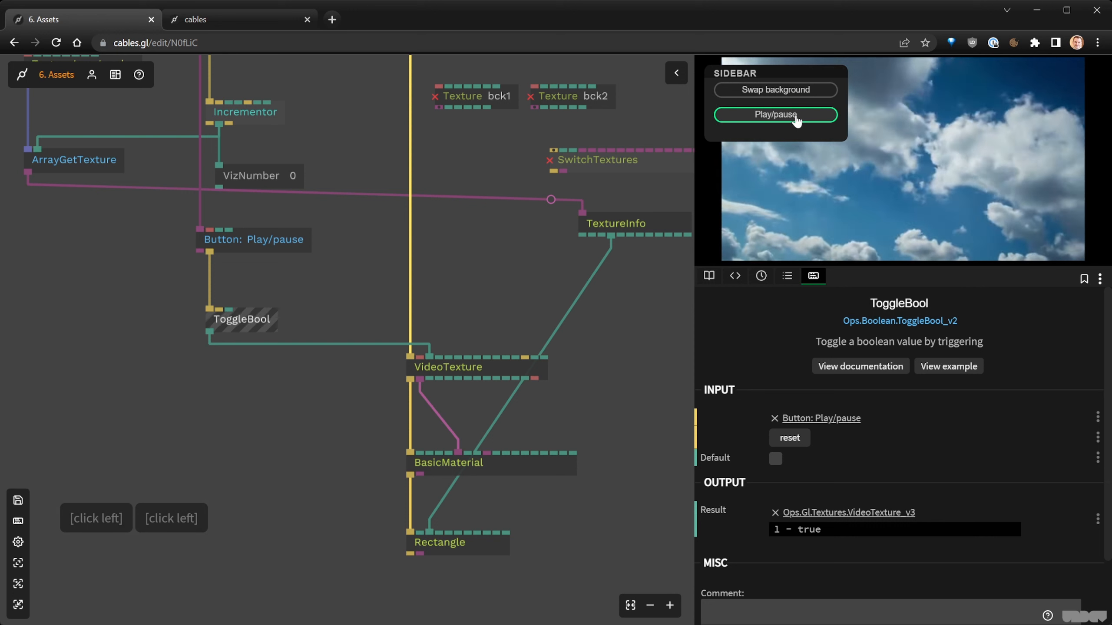
click(795, 116)
Turn off Loop on the VideoTexture op and save the patch.
click(516, 373)
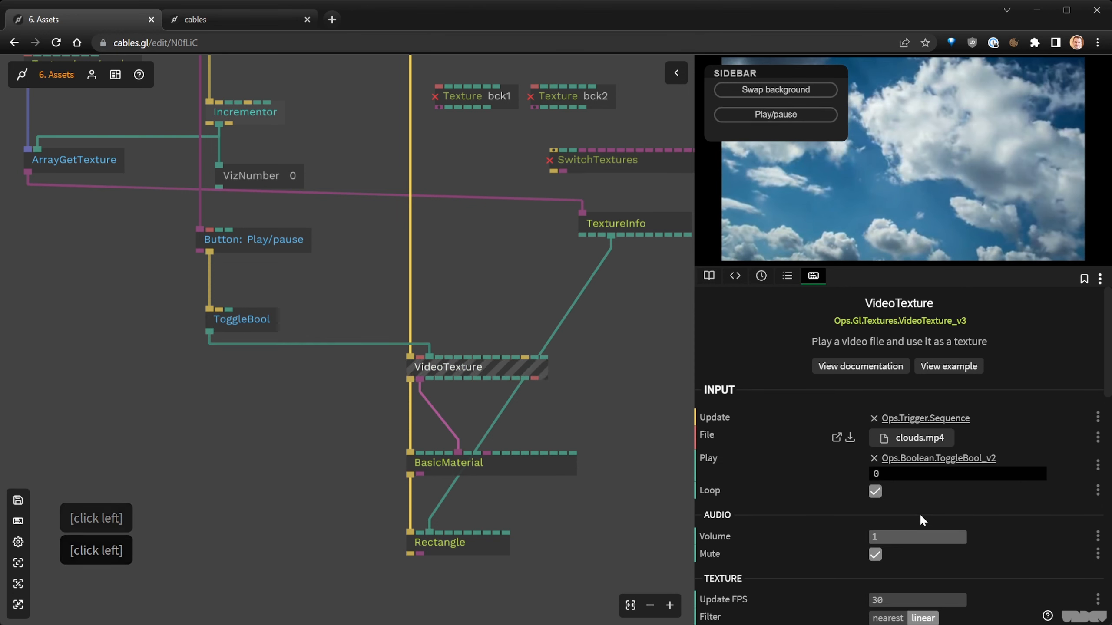
click(875, 491)
scroll(843, 460, down, 5)
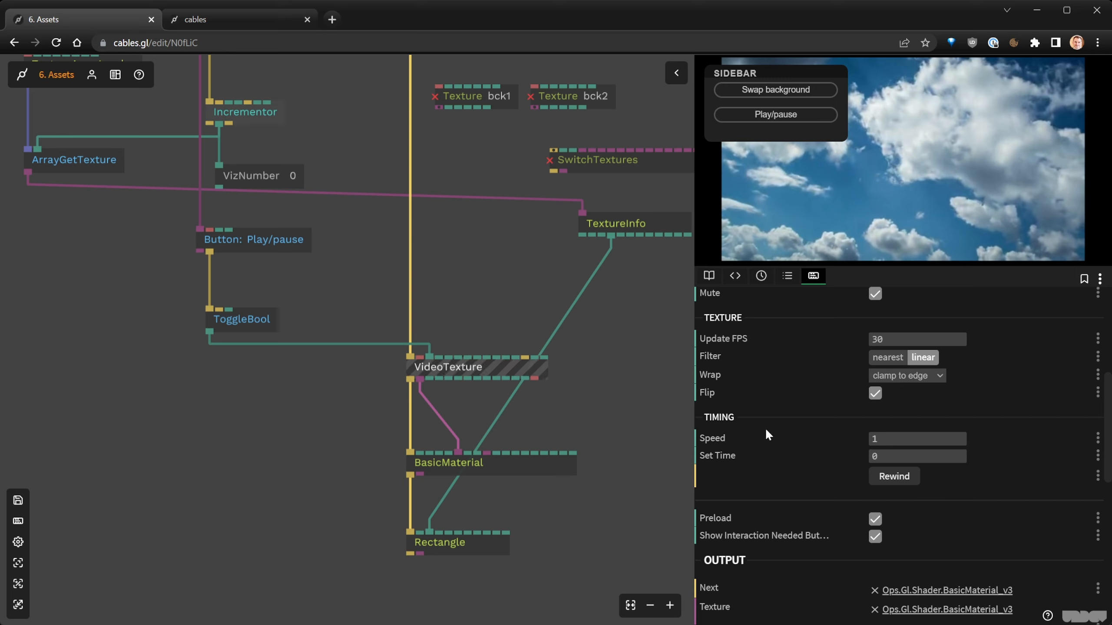
click(309, 443)
key(ctrl+s)
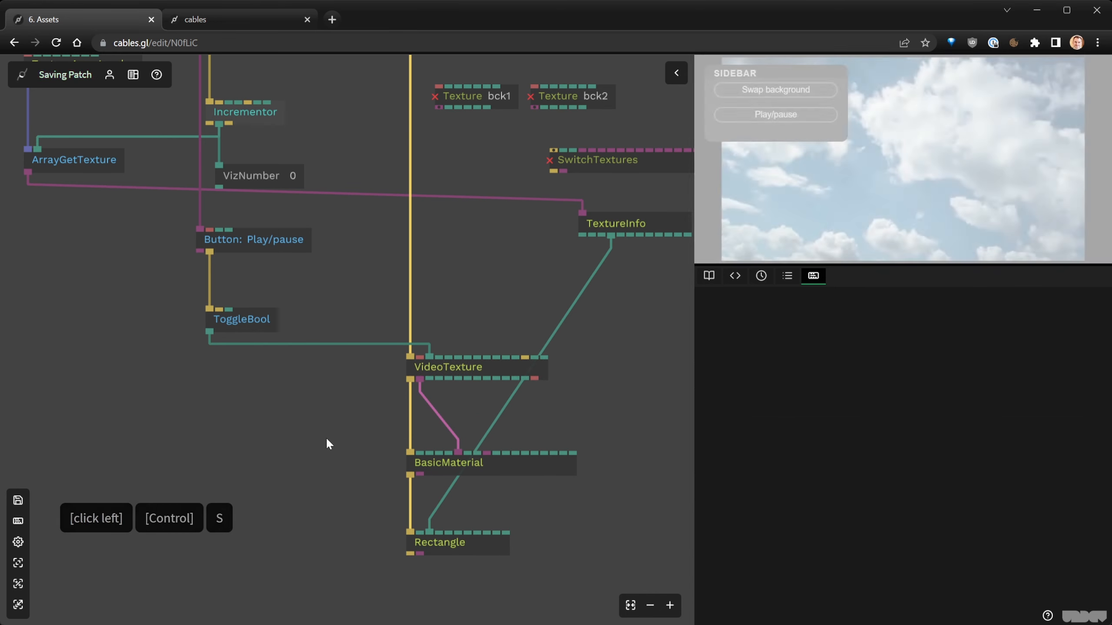
Rearrange the lower ops, with BasicMaterial closer to VideoTexture, Rectangle further down and TextureInfo between them off to the side.
drag(578, 317, 539, 352)
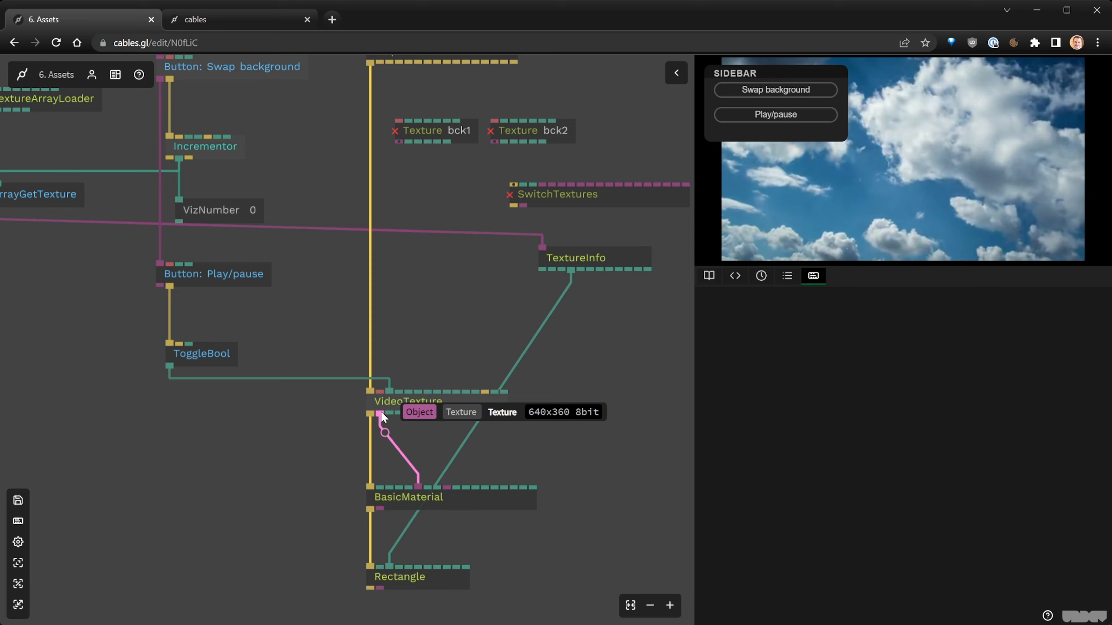
drag(593, 473, 570, 358)
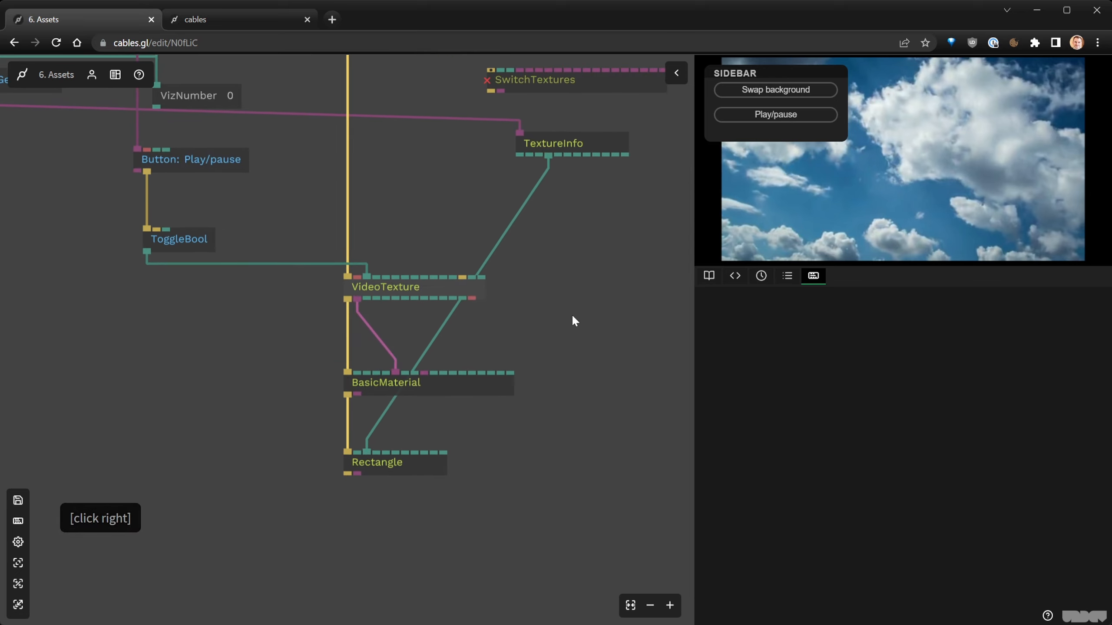
scroll(555, 282, down, 3)
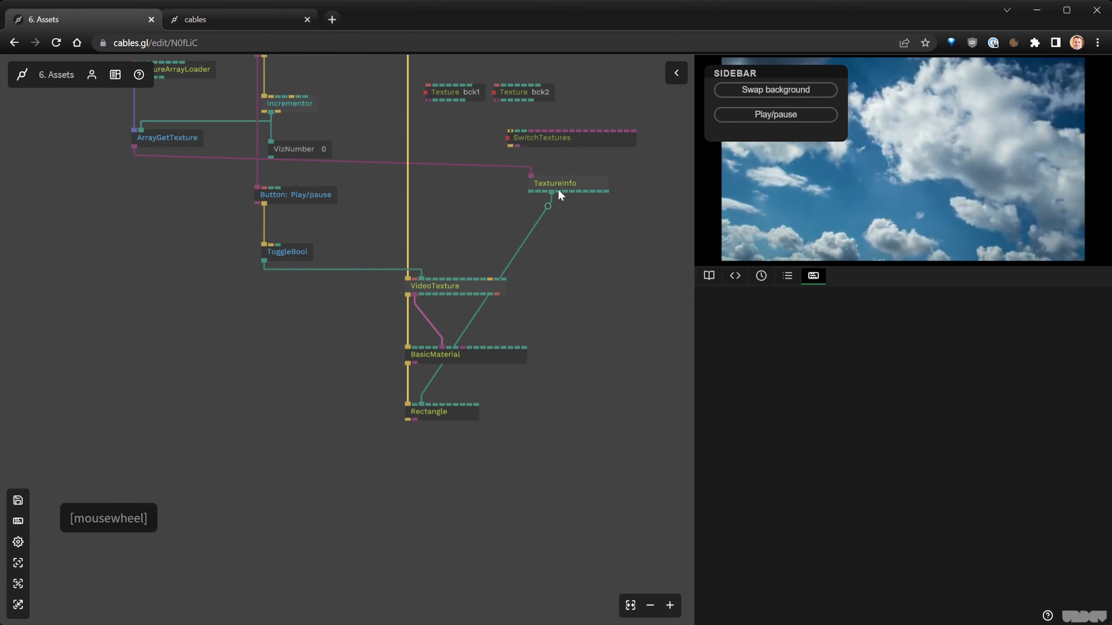
drag(558, 189, 570, 246)
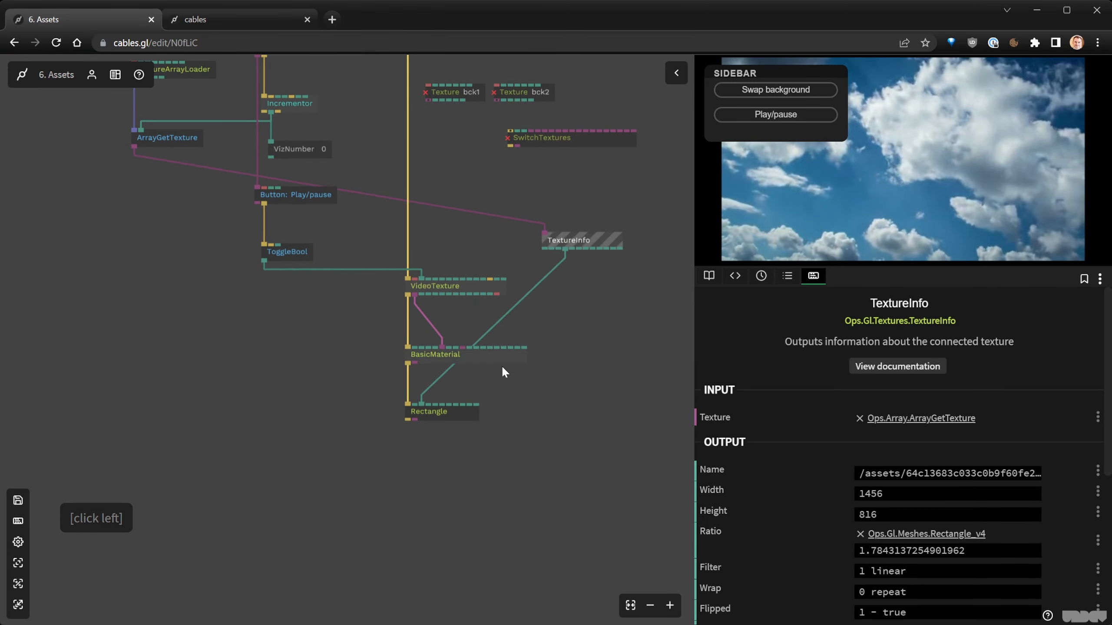
click(439, 406)
drag(439, 403, 446, 335)
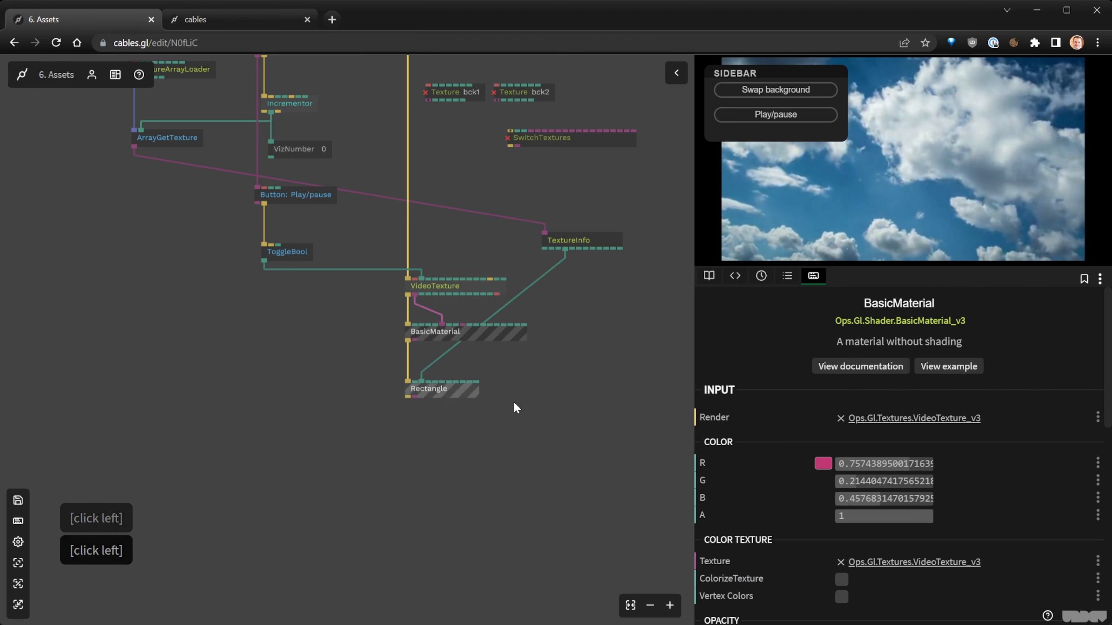
click(514, 403)
click(435, 387)
drag(436, 392, 429, 471)
drag(587, 240, 593, 365)
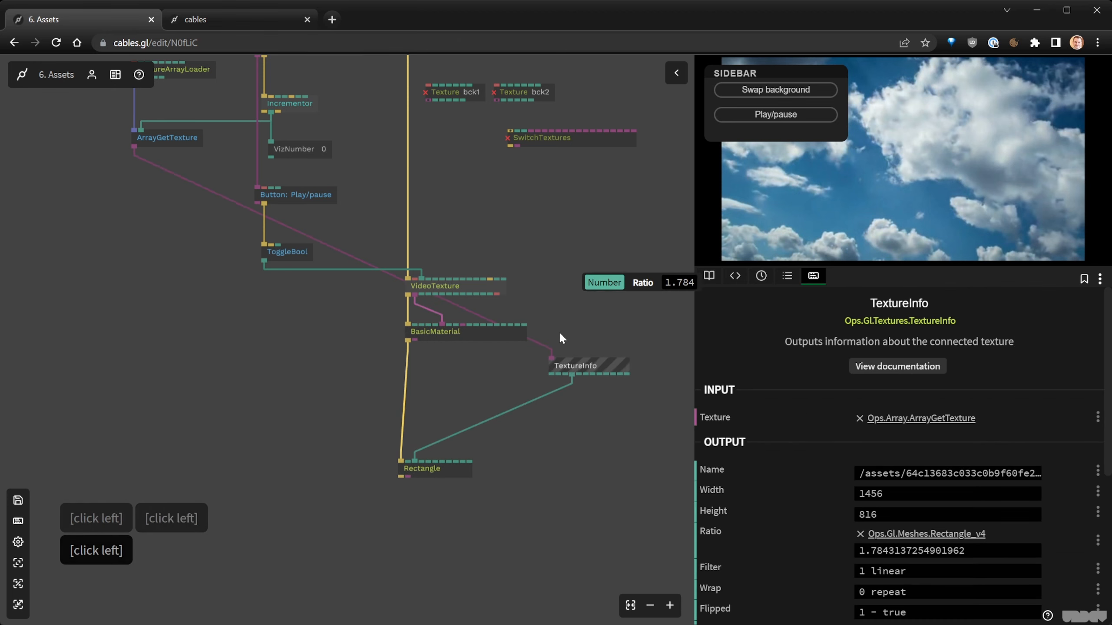
Remove TextureInfo's link from ArrayGetTexture, move BasicMaterial down and feed TextureInfo from VideoTexture's Texture output.
right_click(541, 345)
drag(474, 329, 474, 386)
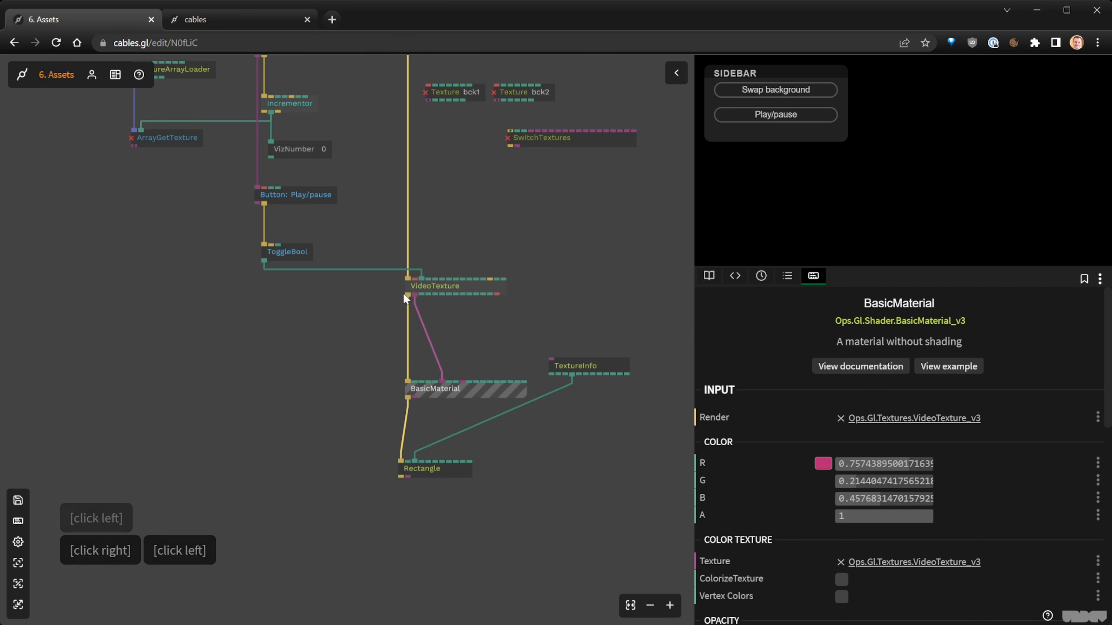
drag(414, 295, 551, 360)
Align BasicMaterial level with TextureInfo and Rectangle straight beneath BasicMaterial, and save the patch.
drag(469, 377, 467, 358)
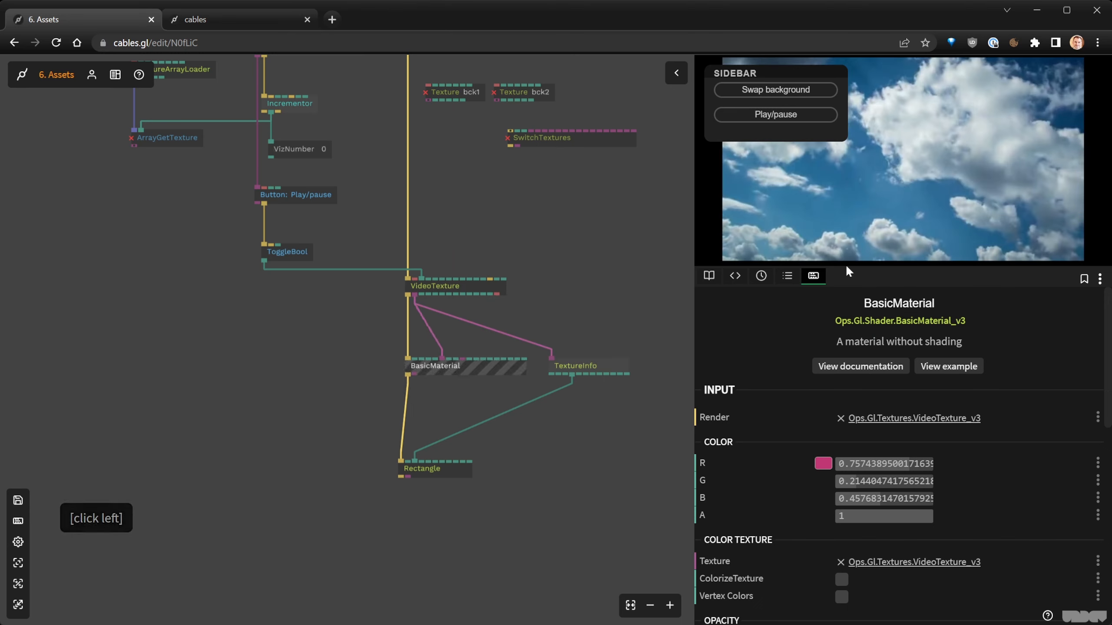
drag(450, 468, 456, 468)
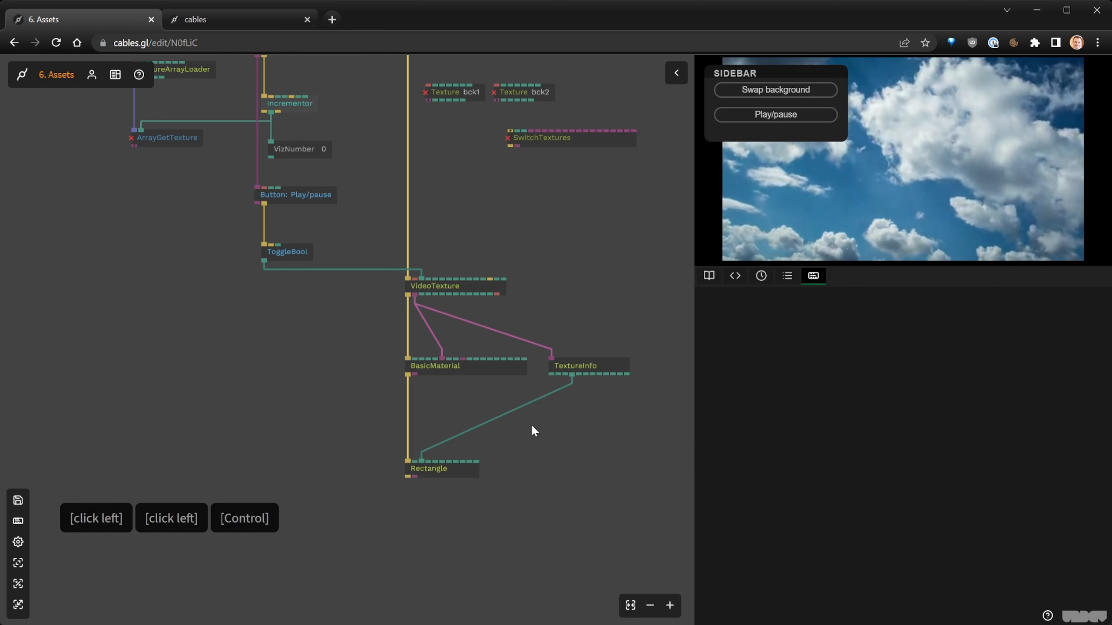
key(ctrl+s)
Test the Play/pause and Swap background buttons in the preview and view the whole patch.
click(778, 117)
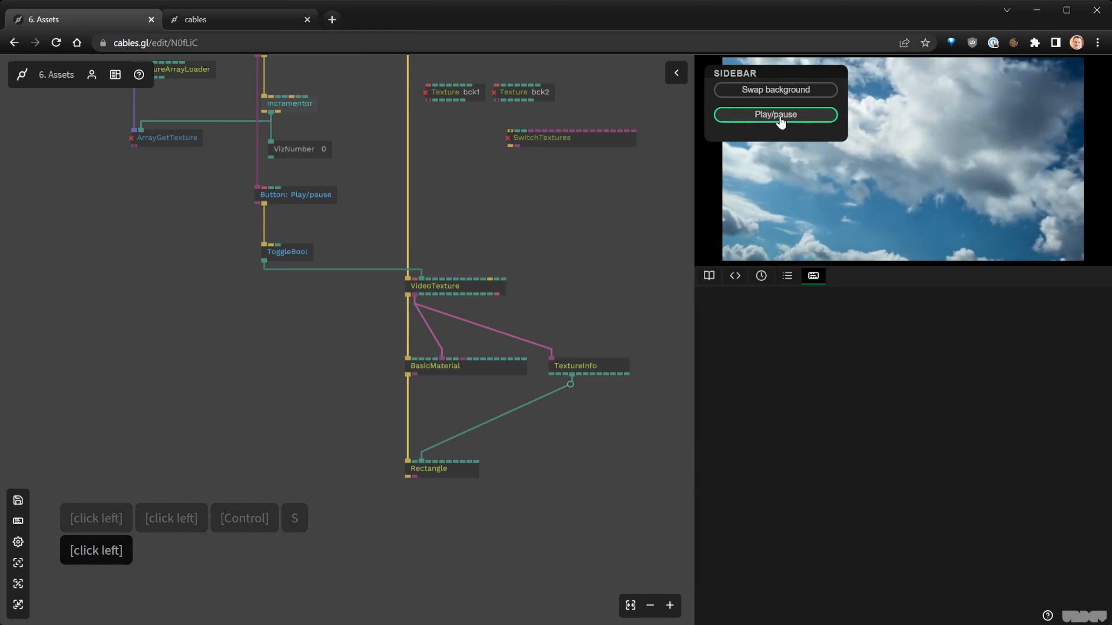
click(789, 94)
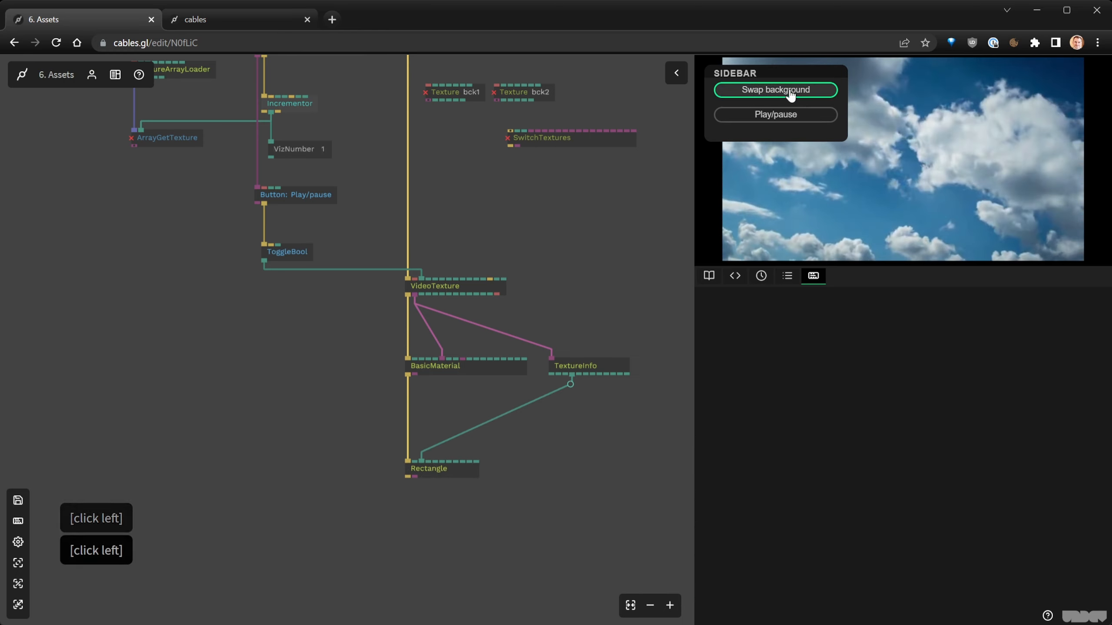
scroll(446, 191, down, 3)
right_click(239, 204)
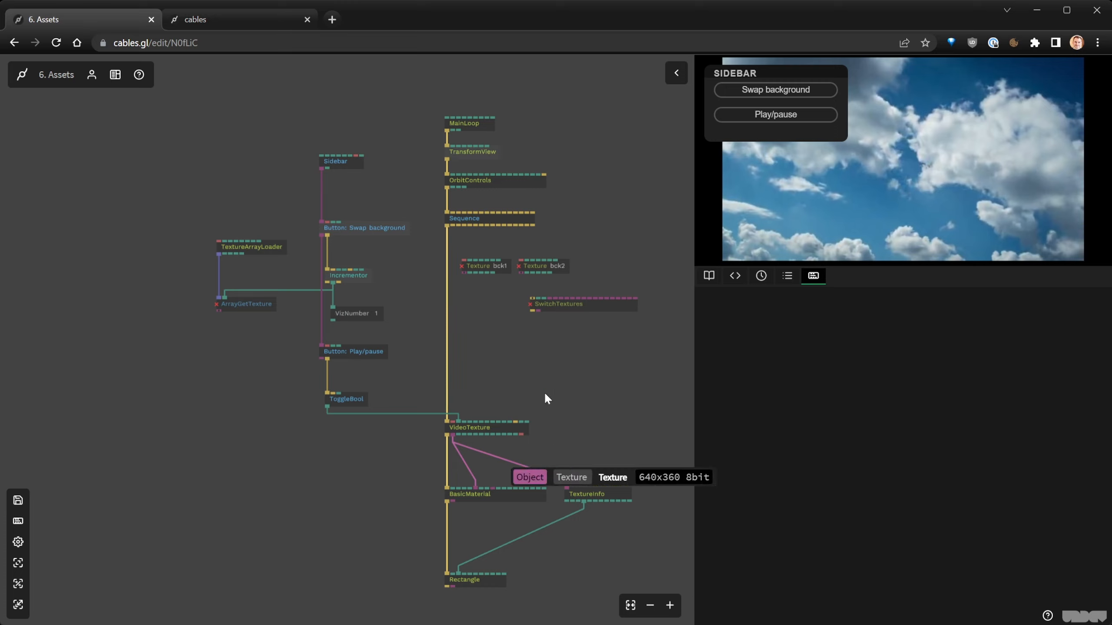
drag(572, 401, 489, 362)
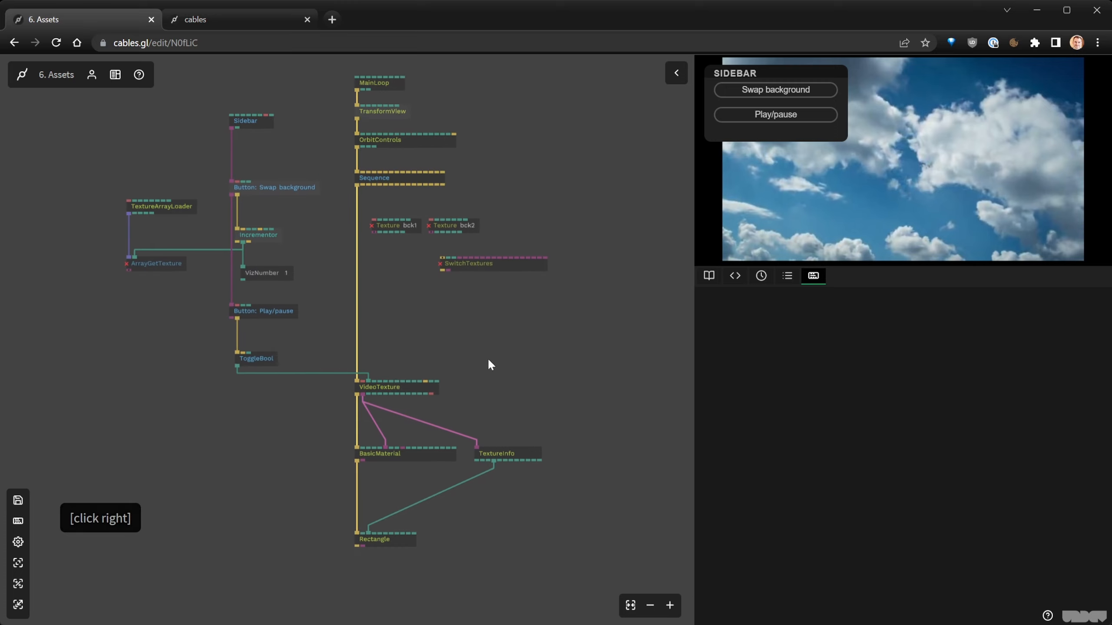
Save the patch again and show the VideoTexture op's parameters.
click(444, 344)
key(ctrl+s)
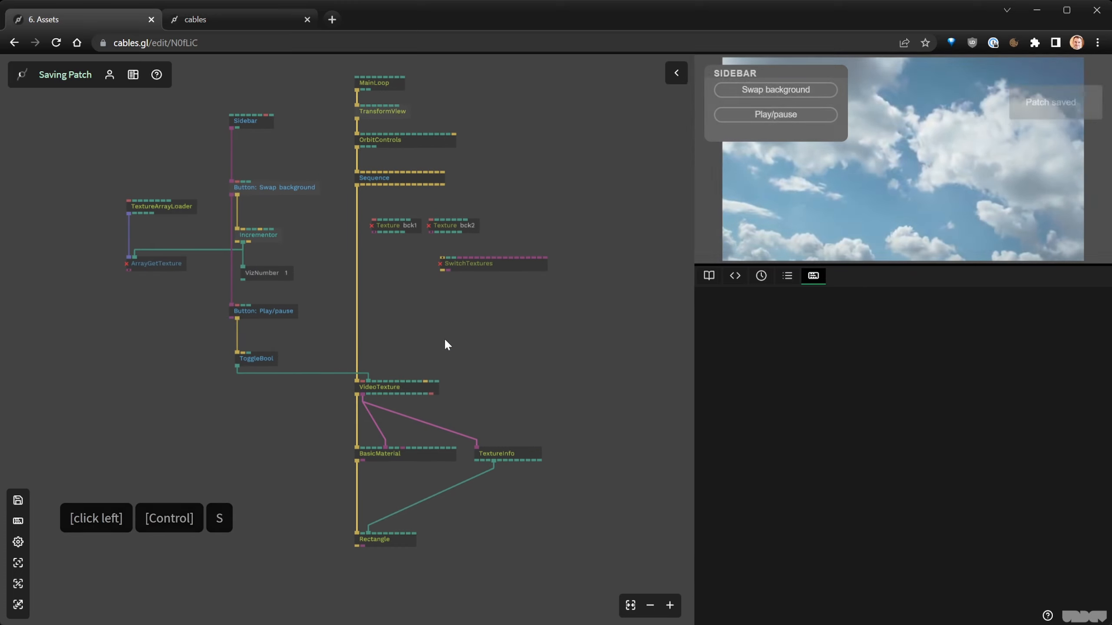
click(427, 393)
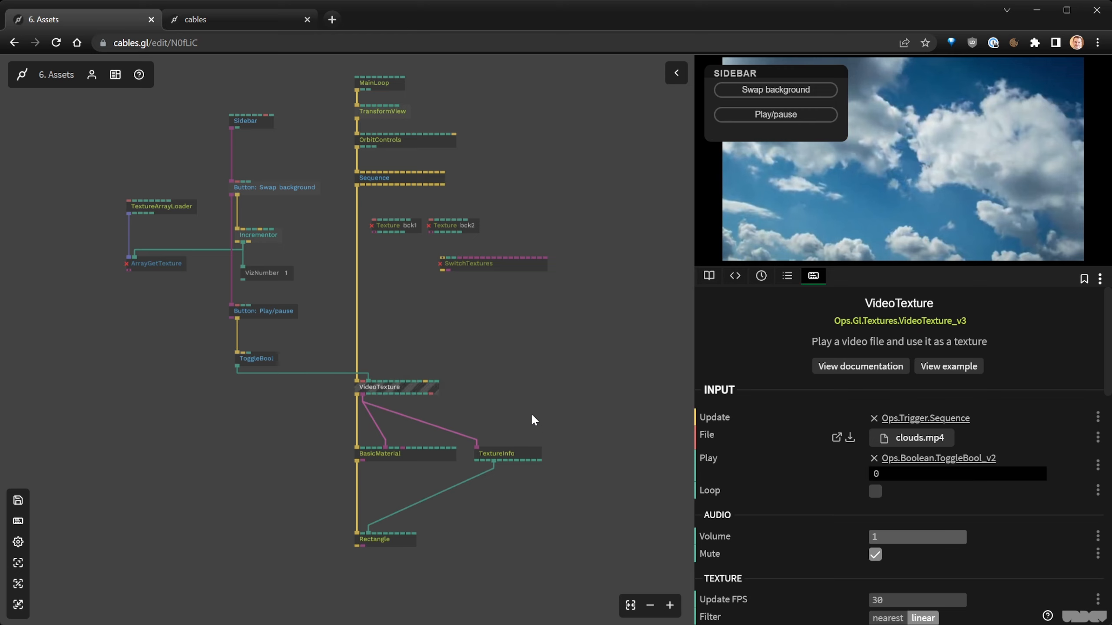
scroll(501, 369, down, 2)
drag(569, 362, 479, 376)
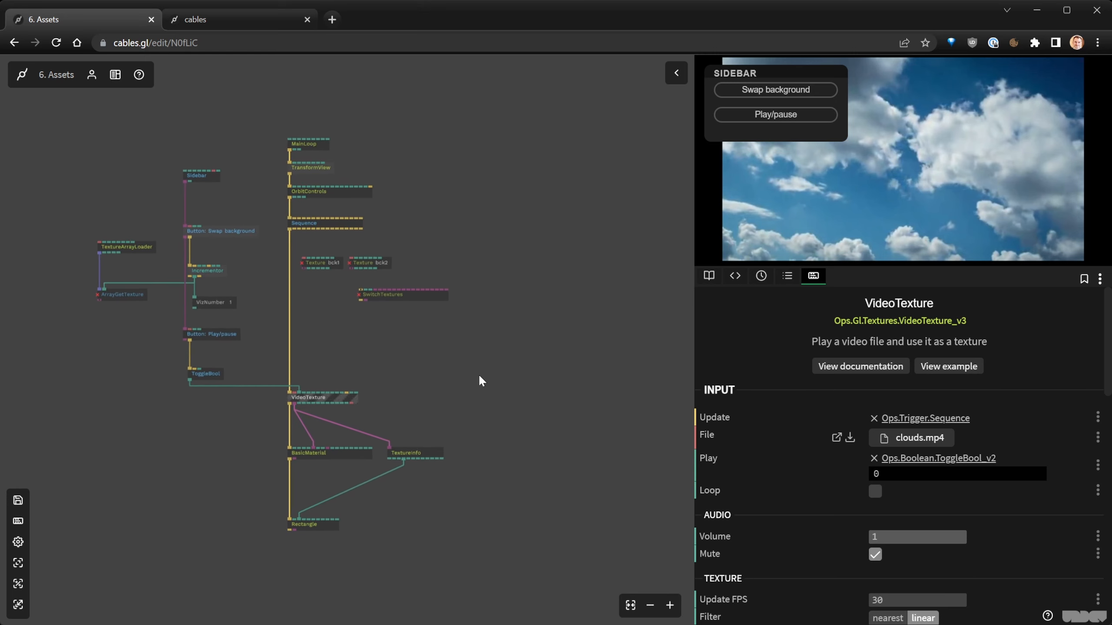
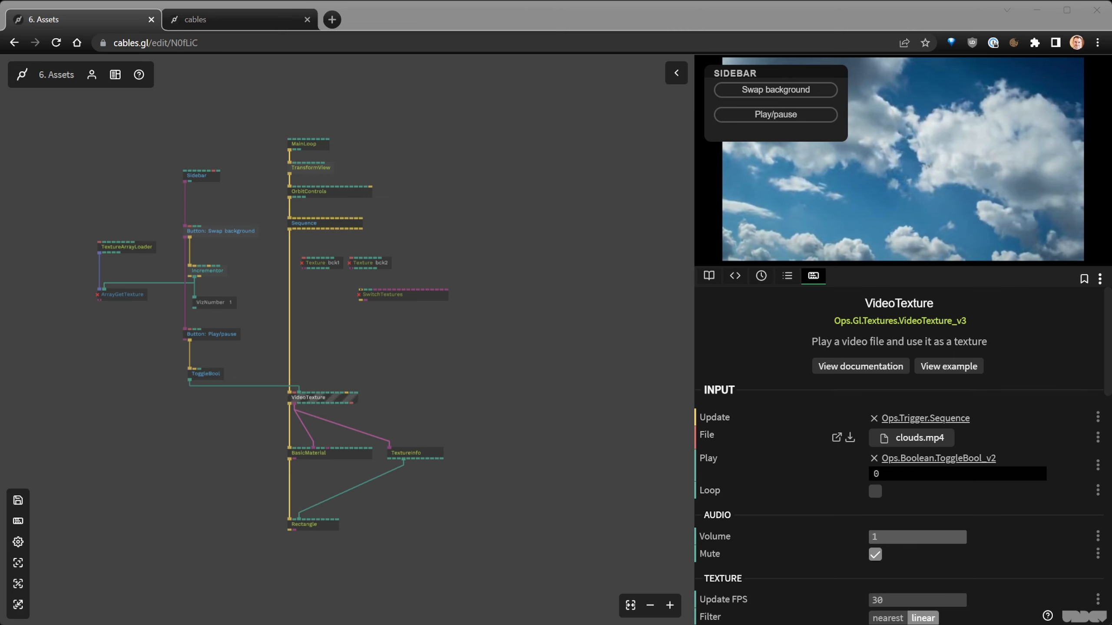
Upload uploads_files_3641433_Octopus_toy.glb and octopus_toy_texture.png to the patch files.
drag(1107, 271, 417, 238)
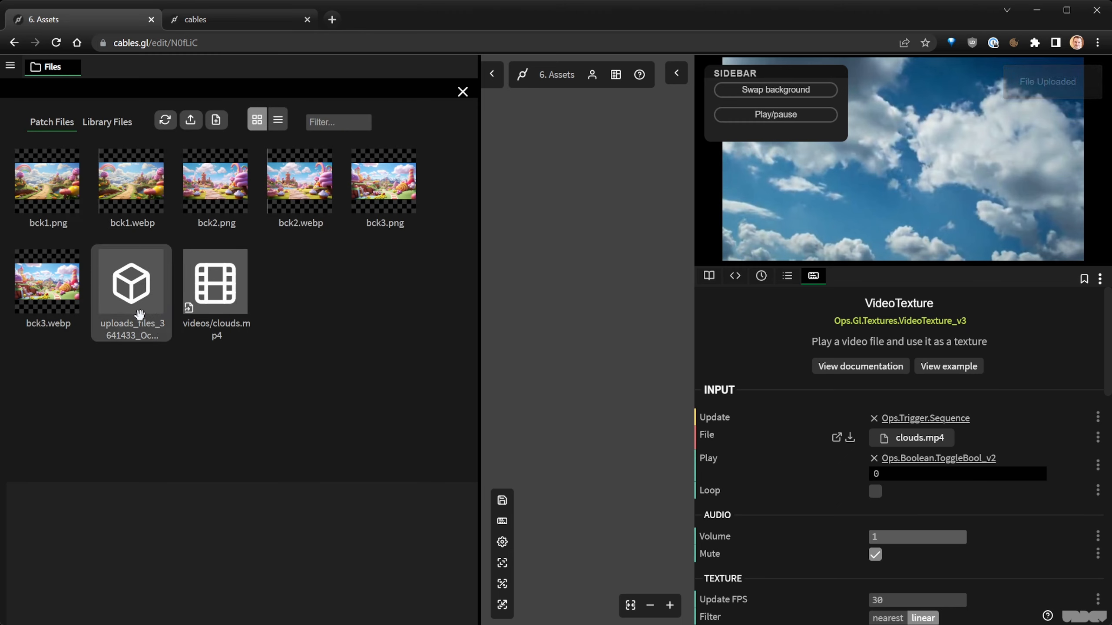
click(134, 297)
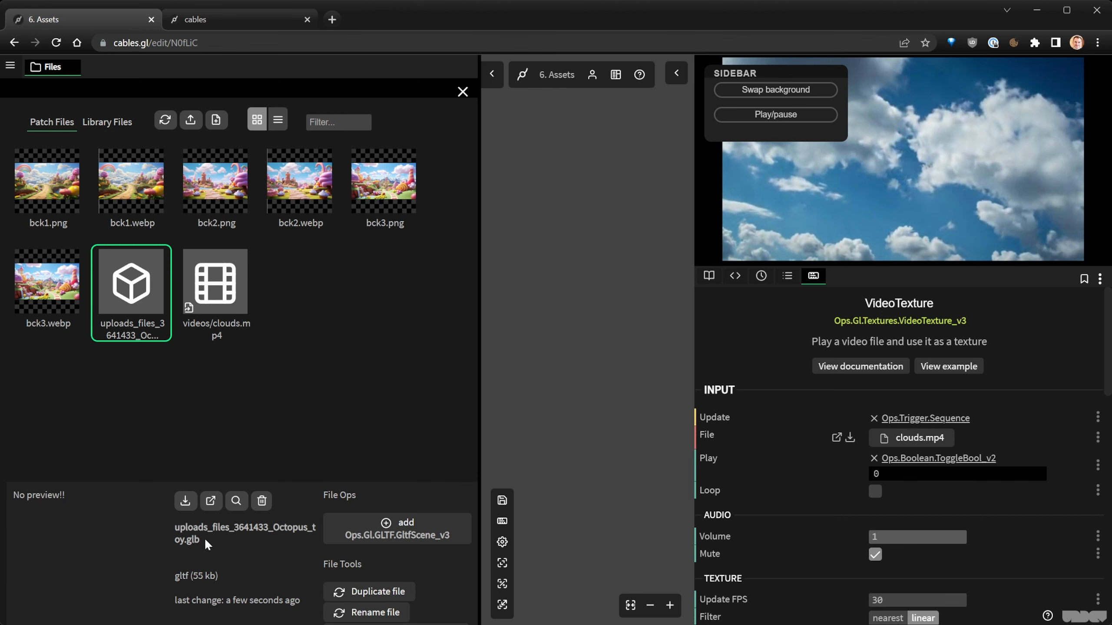
drag(255, 344, 366, 259)
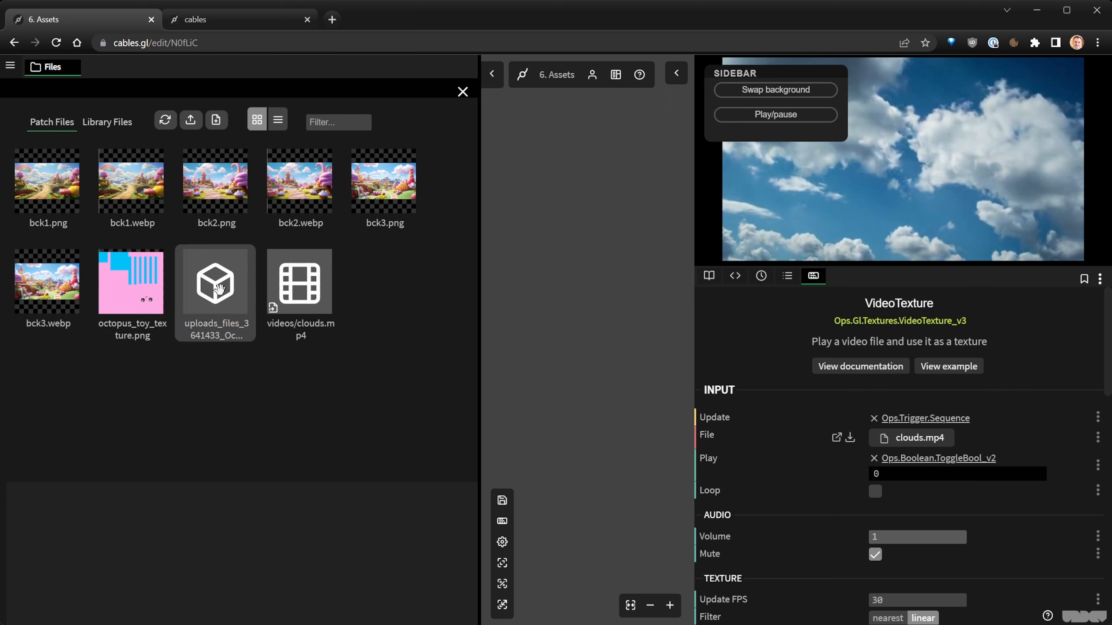
Add a GltfScene op from uploads_files_3641433_Octopus_toy.glb and place it below SwitchTextures.
click(218, 289)
drag(352, 524, 404, 575)
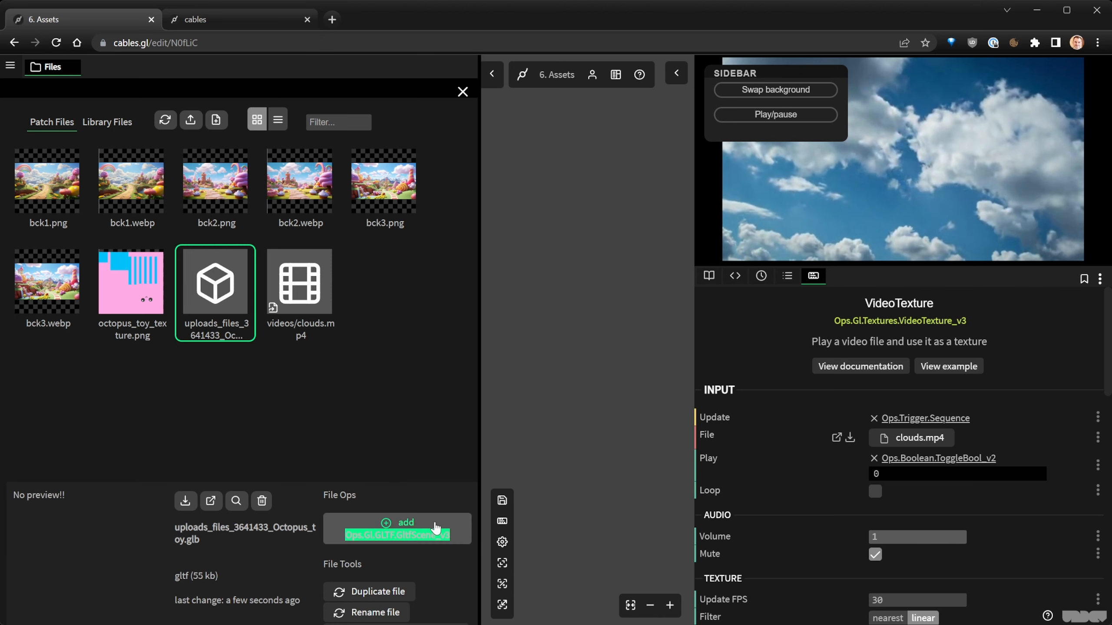
click(431, 530)
click(490, 75)
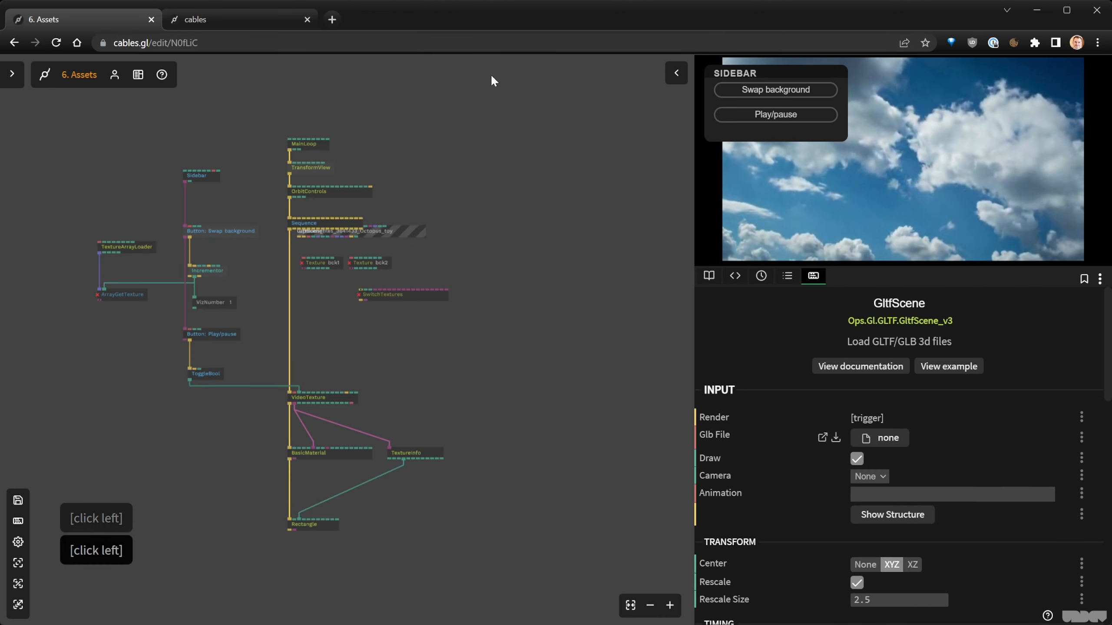
click(412, 277)
drag(413, 276, 423, 345)
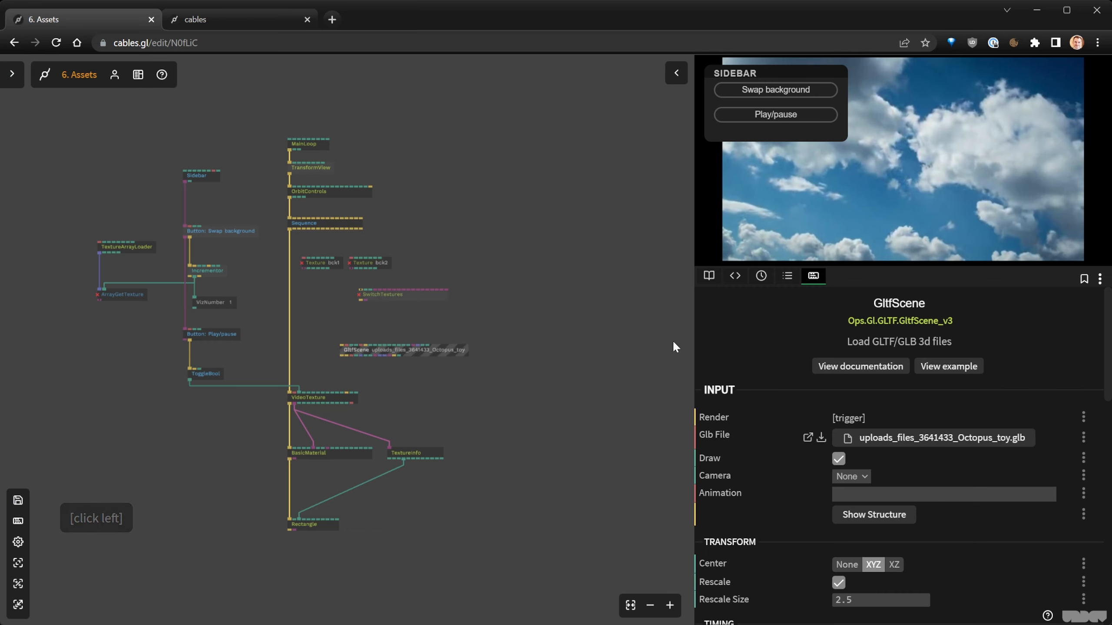
Widen the preview and parameter area, and link Sequence's Trigger 1 output to GltfScene's Render input.
drag(693, 323, 644, 325)
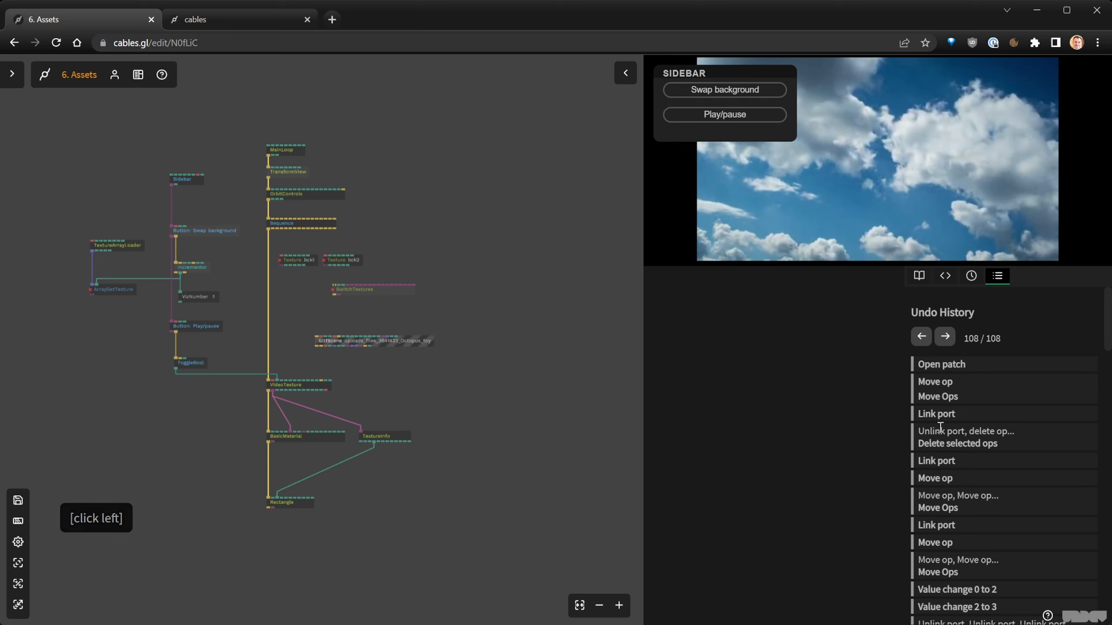
click(426, 345)
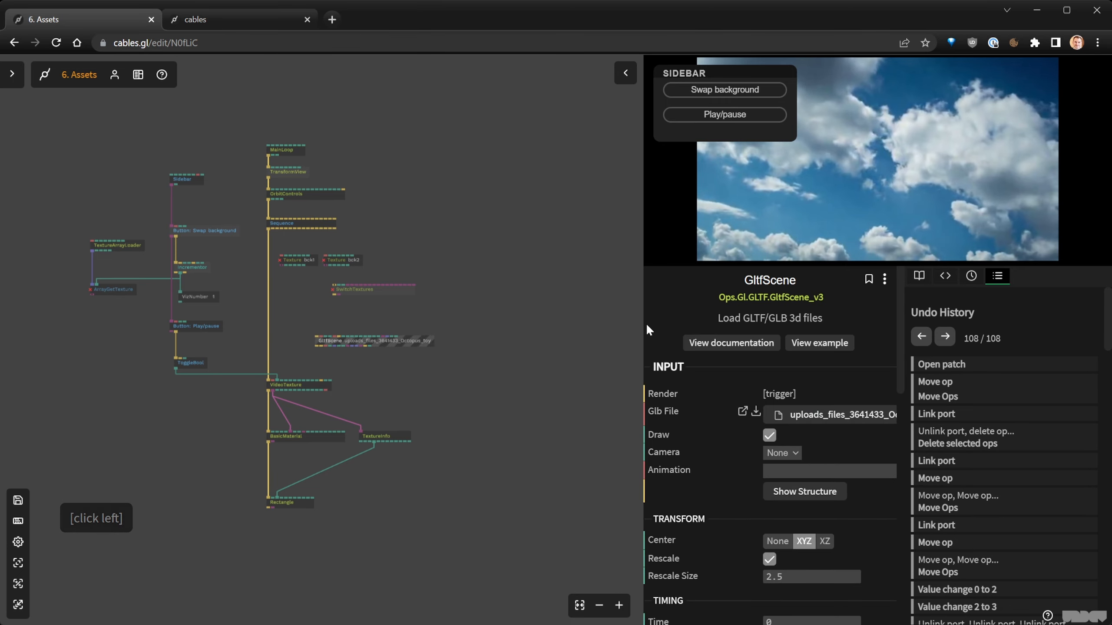
drag(642, 323, 537, 325)
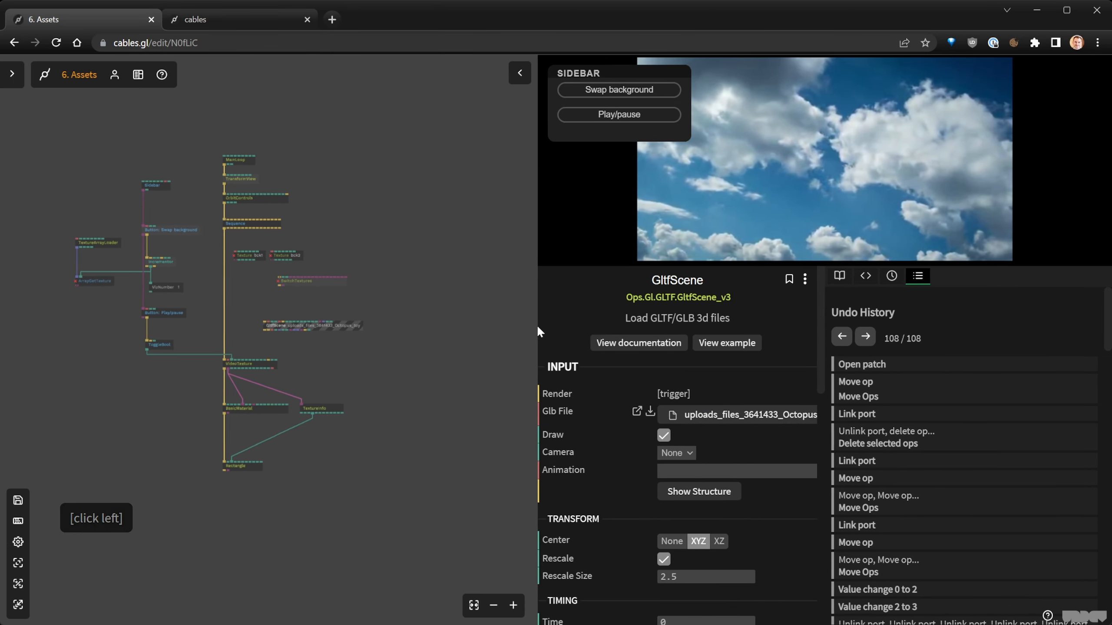
scroll(255, 294, up, 2)
scroll(256, 296, up, 1)
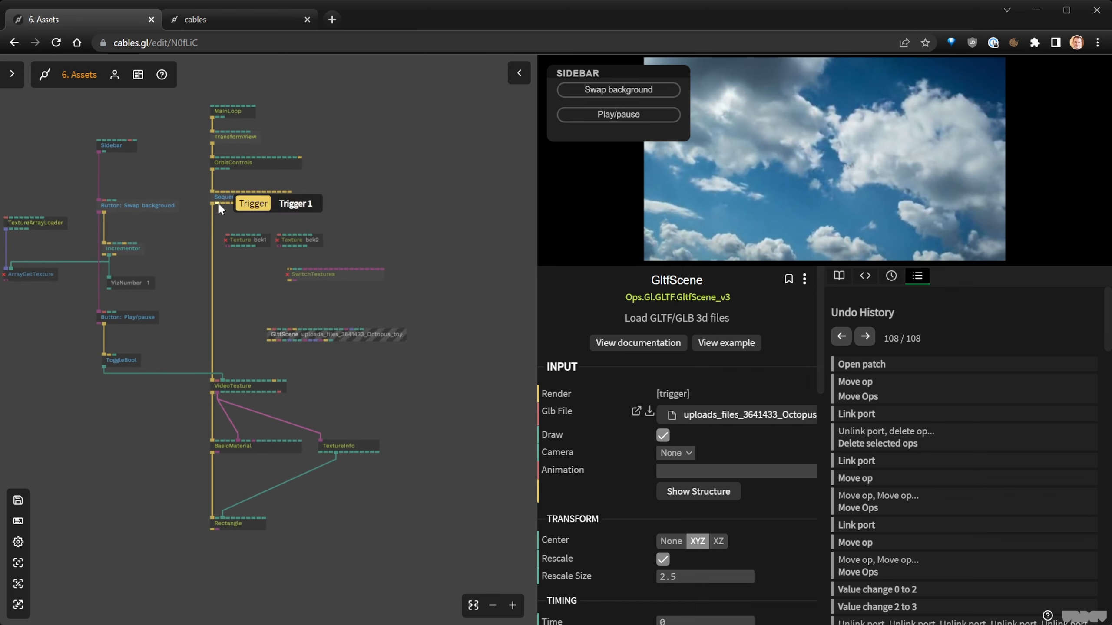
drag(217, 202, 270, 331)
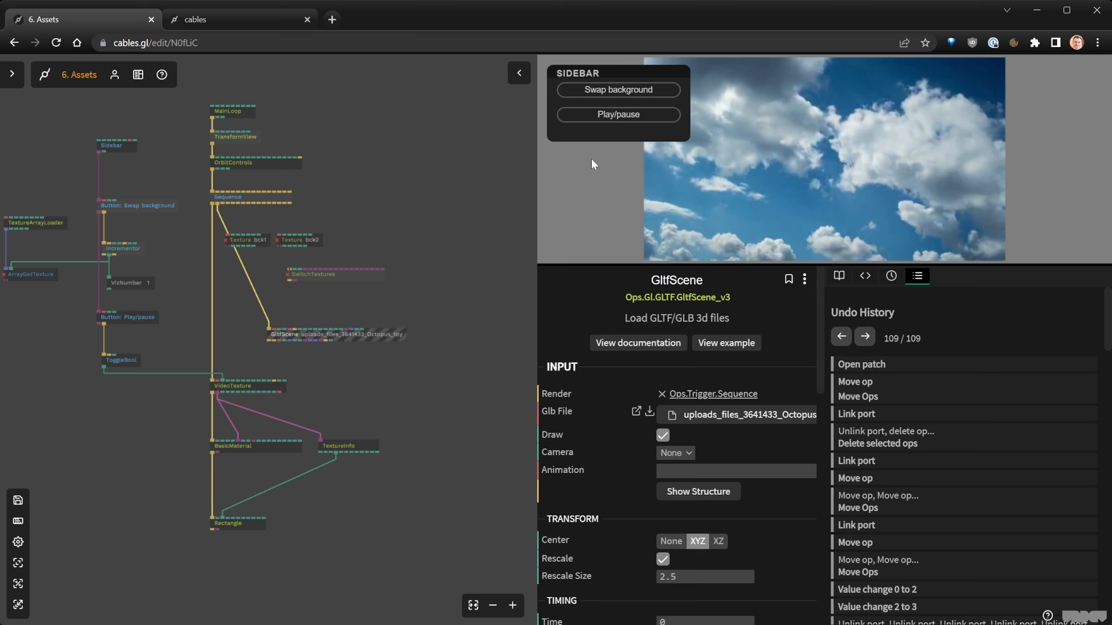
Set GltfScene's Rescale Size to 1 with Rescale enabled, and orbit the preview slightly to check the octopus.
scroll(600, 165, down, 3)
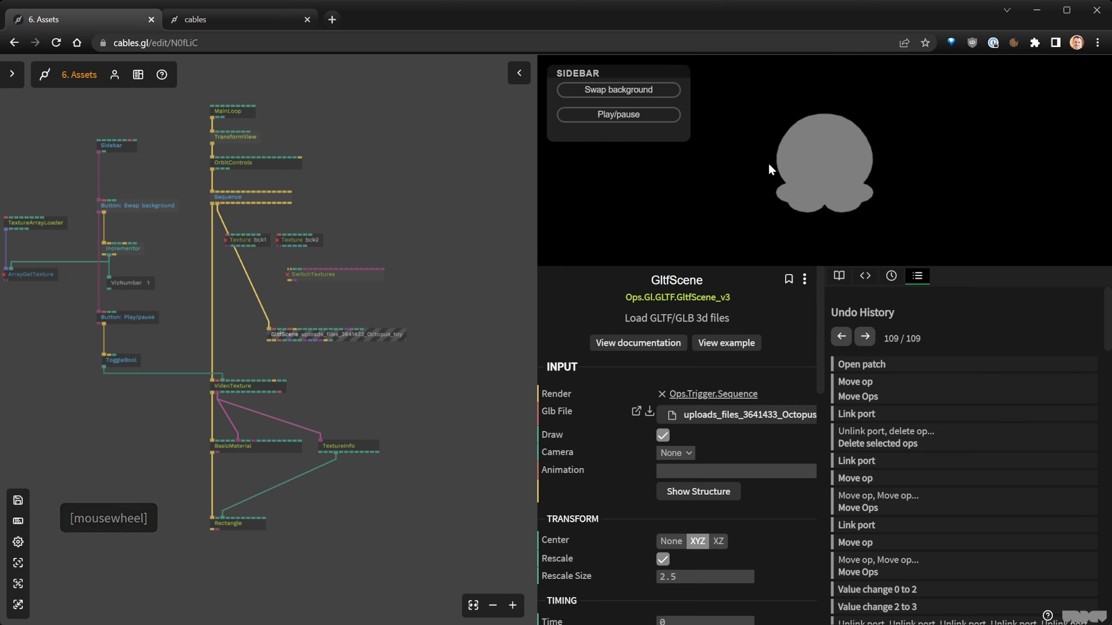
scroll(769, 164, up, 5)
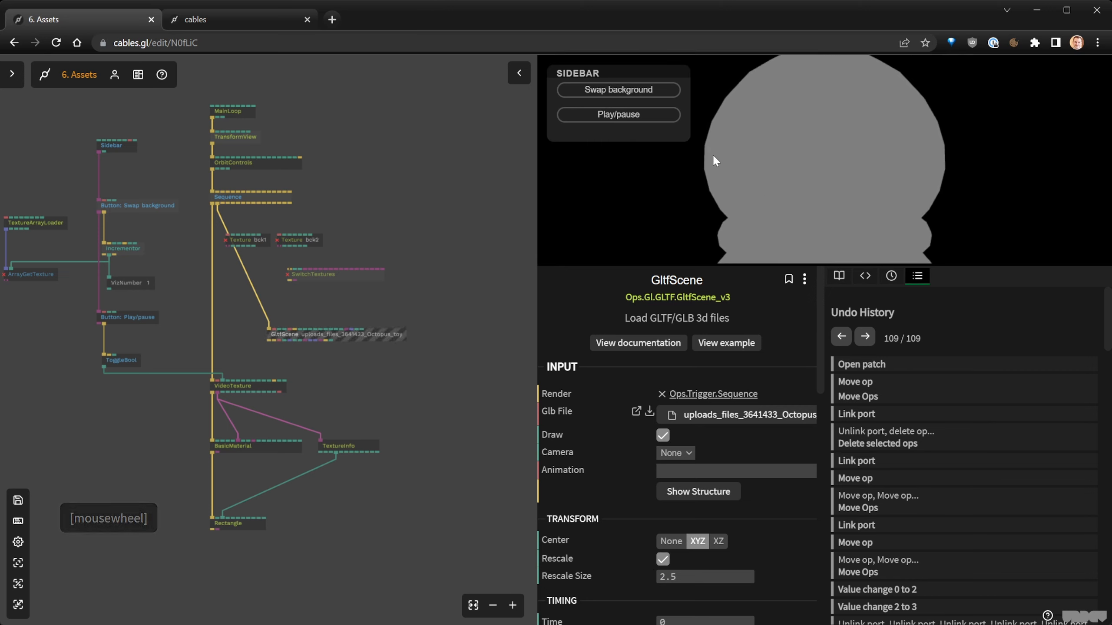
scroll(713, 154, up, 3)
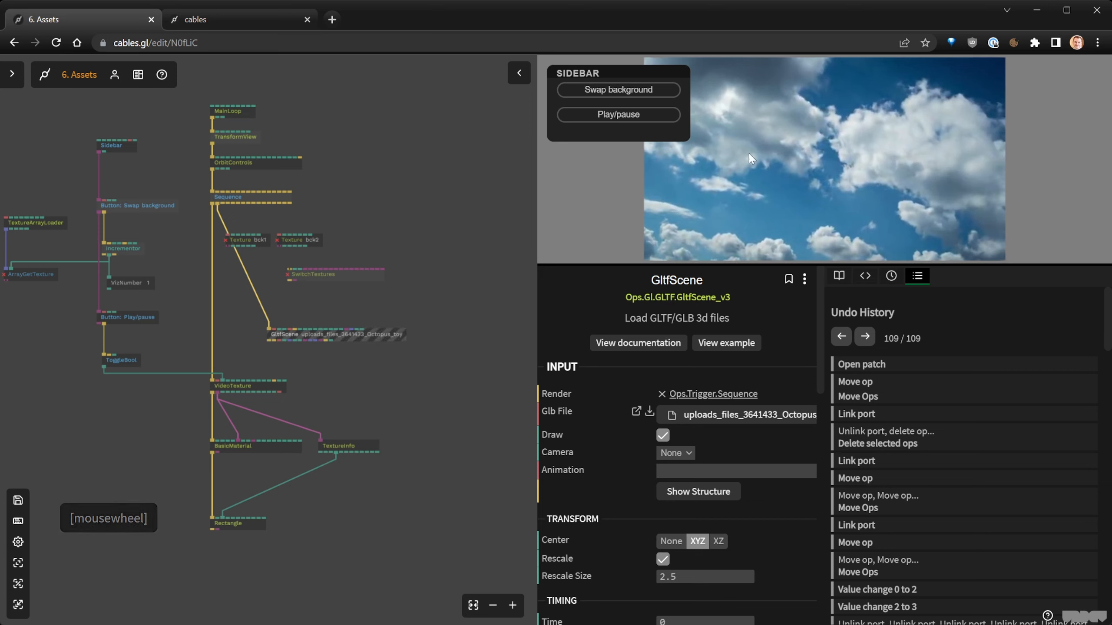
scroll(754, 167, down, 2)
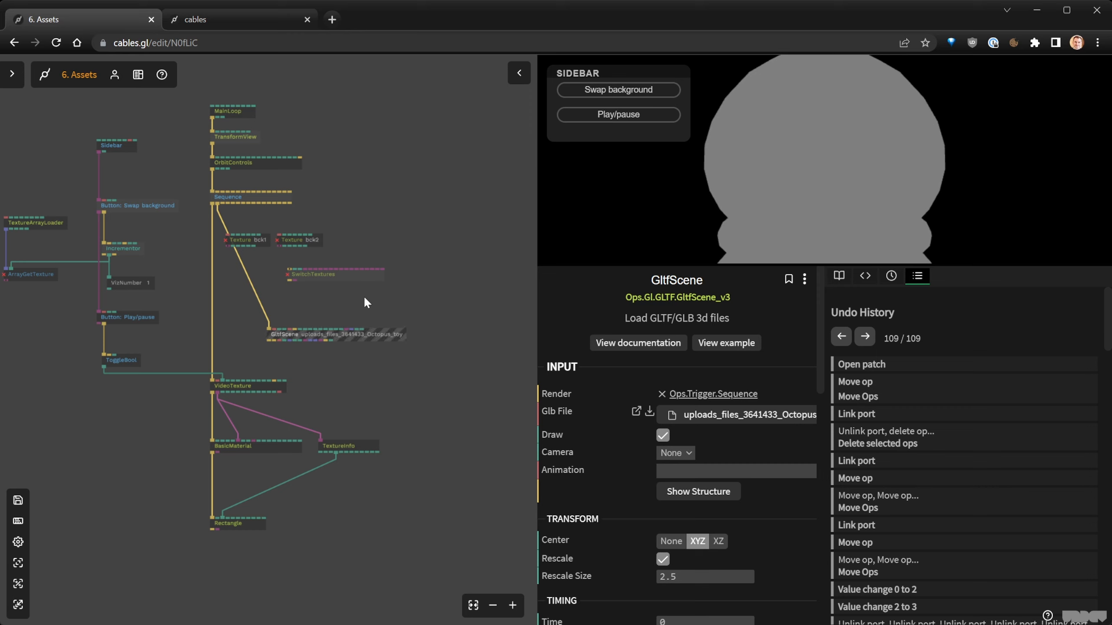
click(663, 560)
click(663, 561)
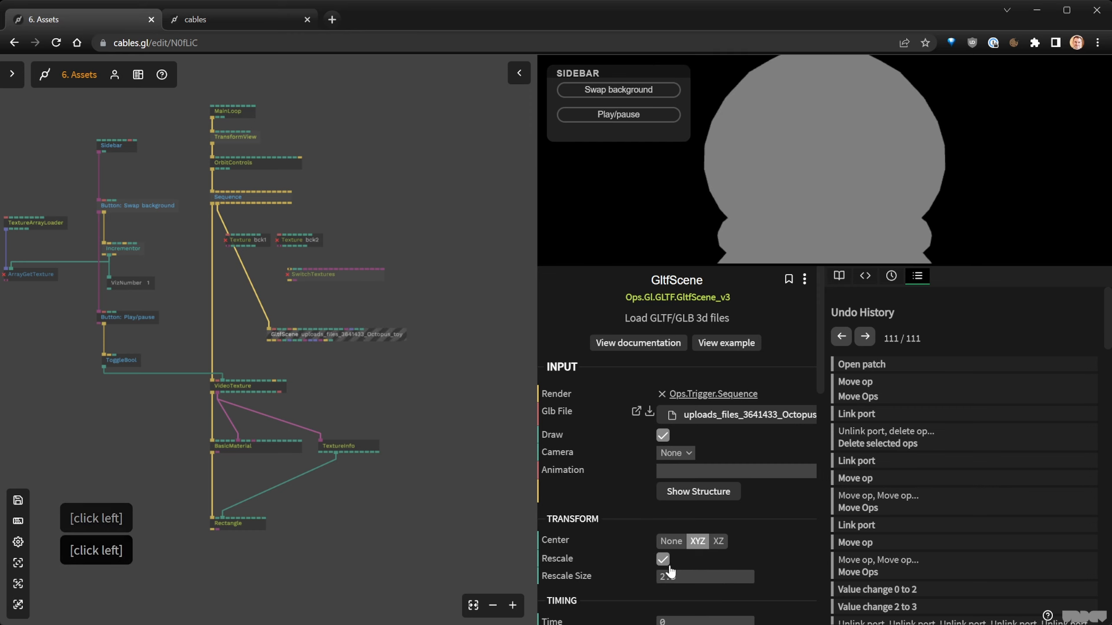
click(683, 576)
drag(682, 577, 626, 576)
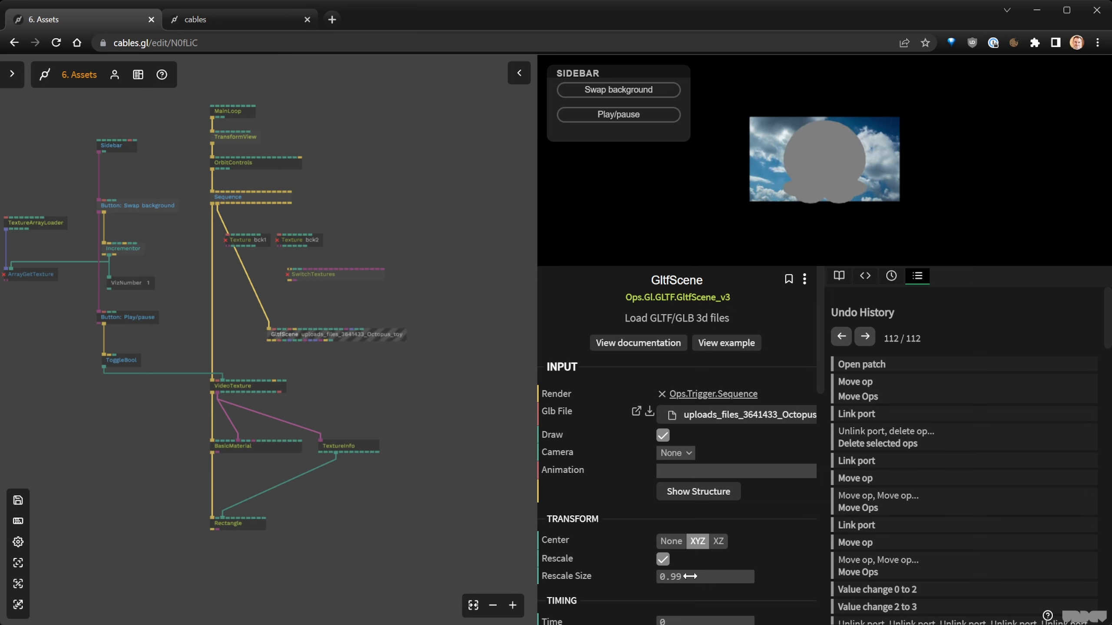
click(705, 576)
text(1)
click(710, 191)
mouse_move(710, 191)
mouse_down()
mouse_move(1018, 209)
mouse_move(727, 190)
mouse_up()
Add a Transform op and insert it into the link between Sequence and GltfScene.
click(382, 363)
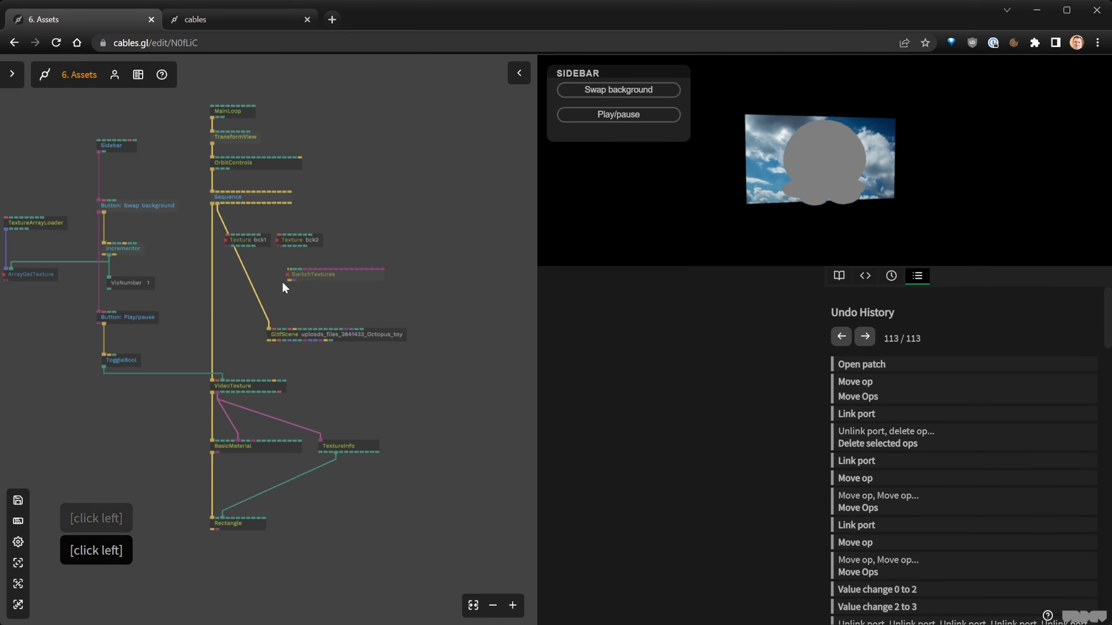
scroll(284, 294, up, 3)
click(286, 304)
key(Tab)
text(tr)
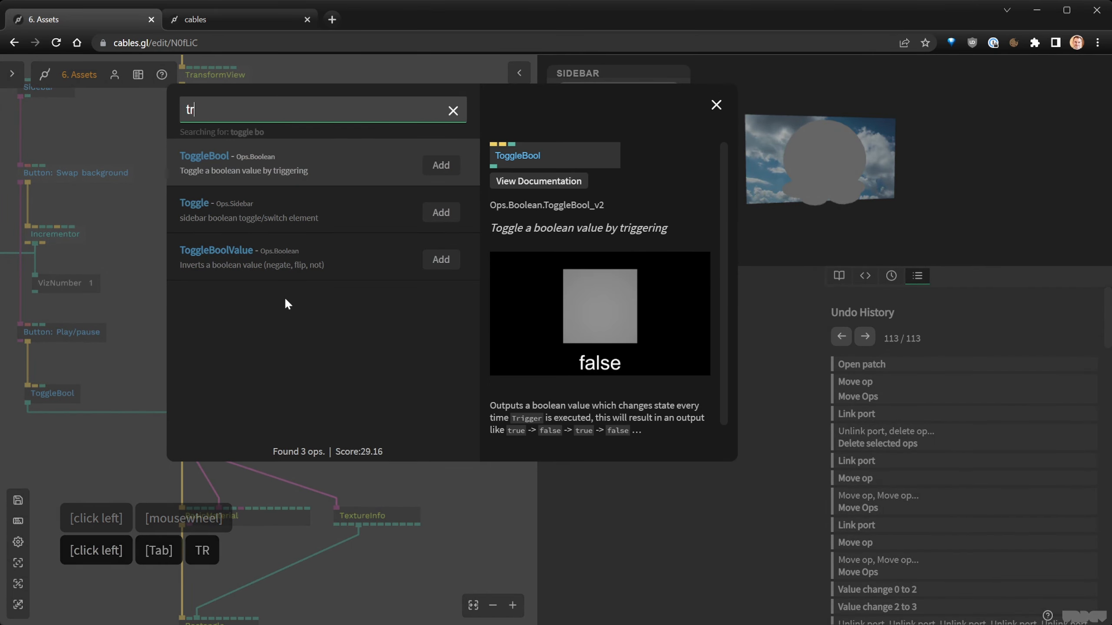
text(ans)
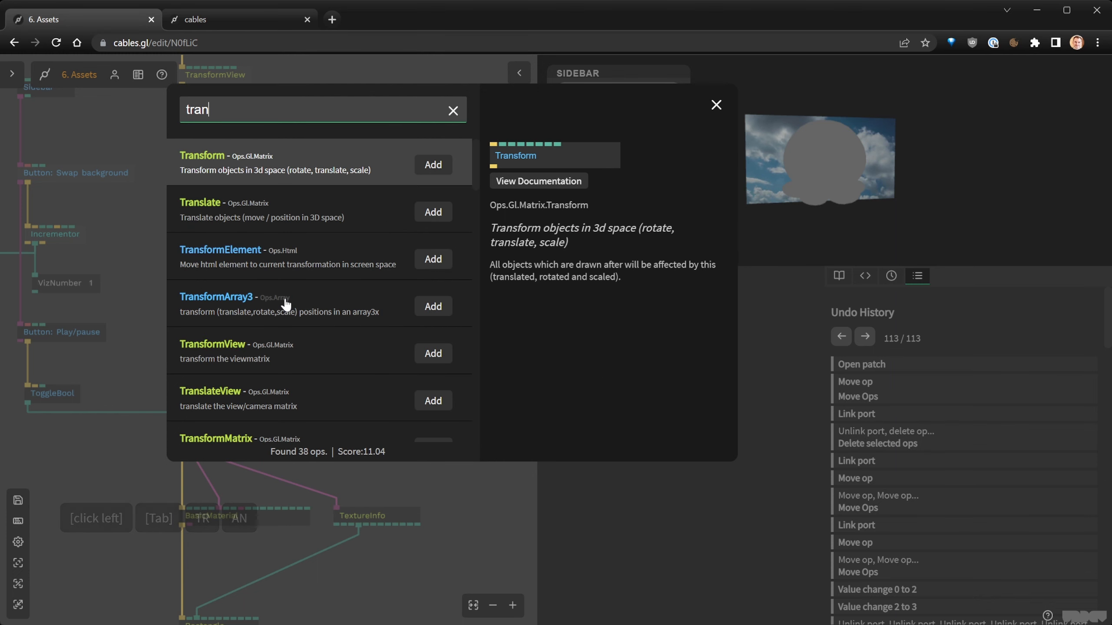
text(form)
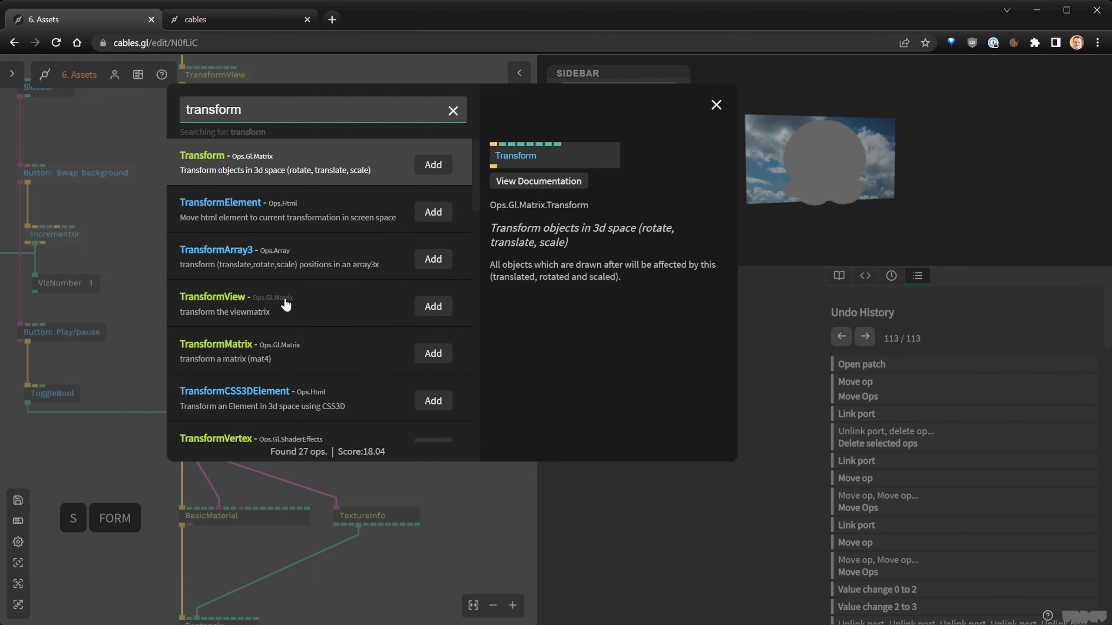
key(Return)
drag(289, 307, 251, 306)
Shift the octopus in front of the video rectangle with Transform, and align GltfScene straight beneath Transform.
drag(632, 479, 660, 478)
drag(908, 198, 756, 200)
click(403, 375)
drag(379, 358, 364, 358)
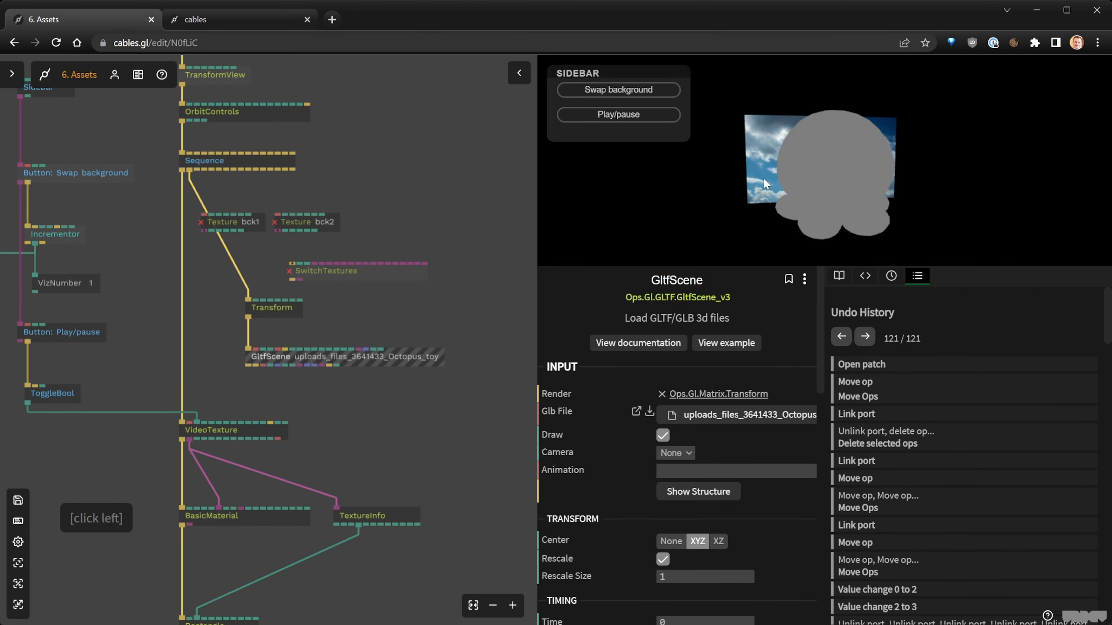
Move Transform and GltfScene together clear of the main op chain, then save the patch.
right_click(382, 311)
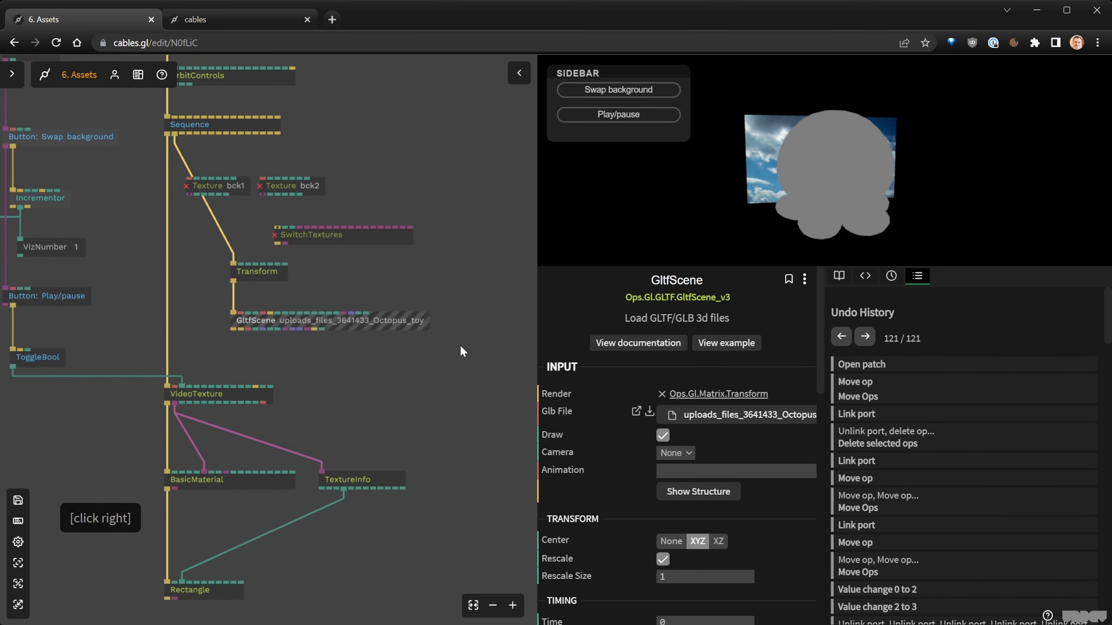
drag(474, 360, 267, 266)
drag(269, 270, 409, 283)
click(460, 236)
right_click(491, 205)
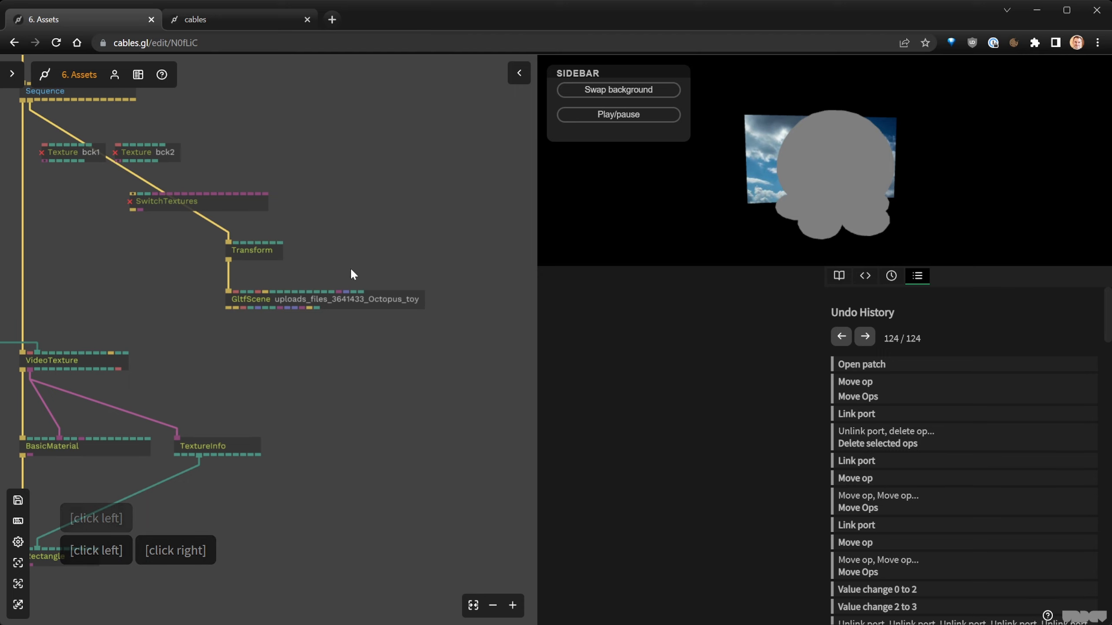
right_click(377, 238)
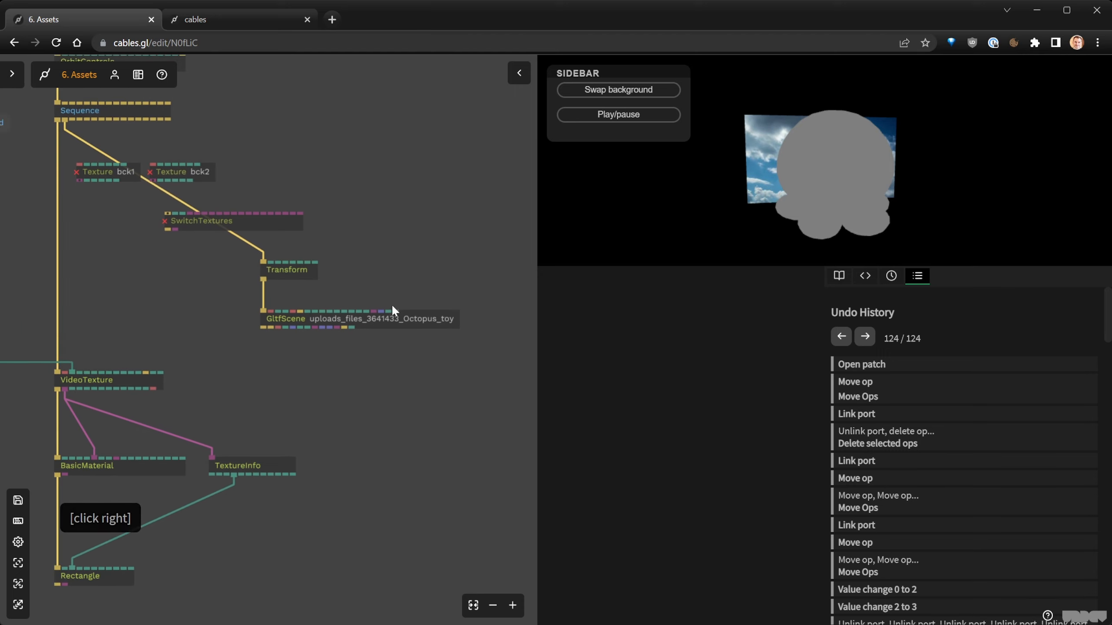
click(409, 295)
key(ctrl+s)
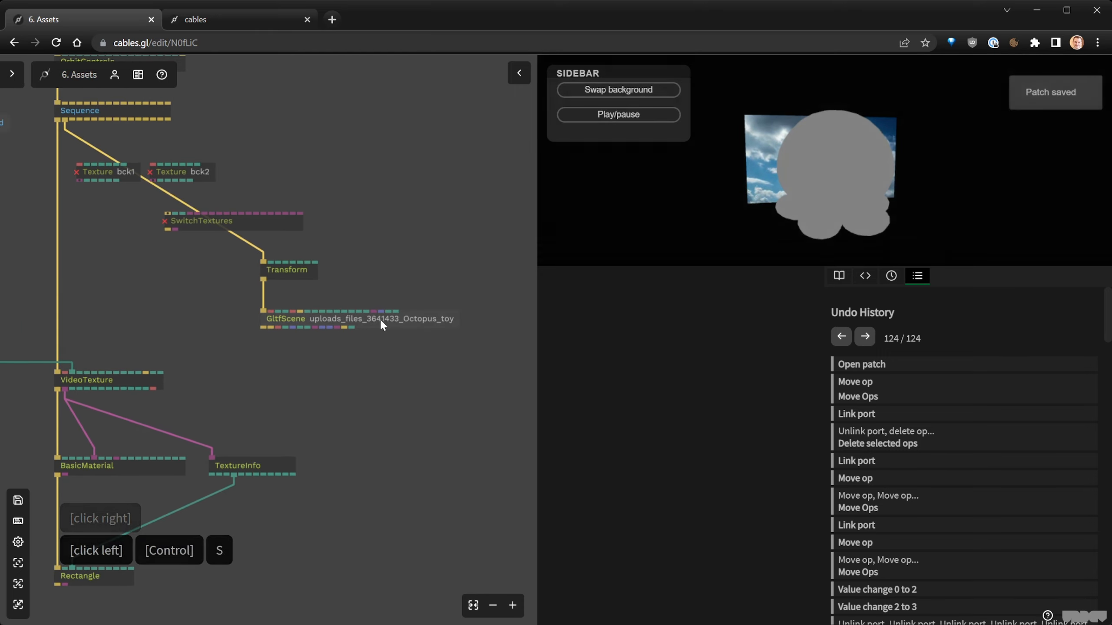
Look through GltfScene's inputs, outputs and op code details, and give the patch canvas more width.
click(380, 318)
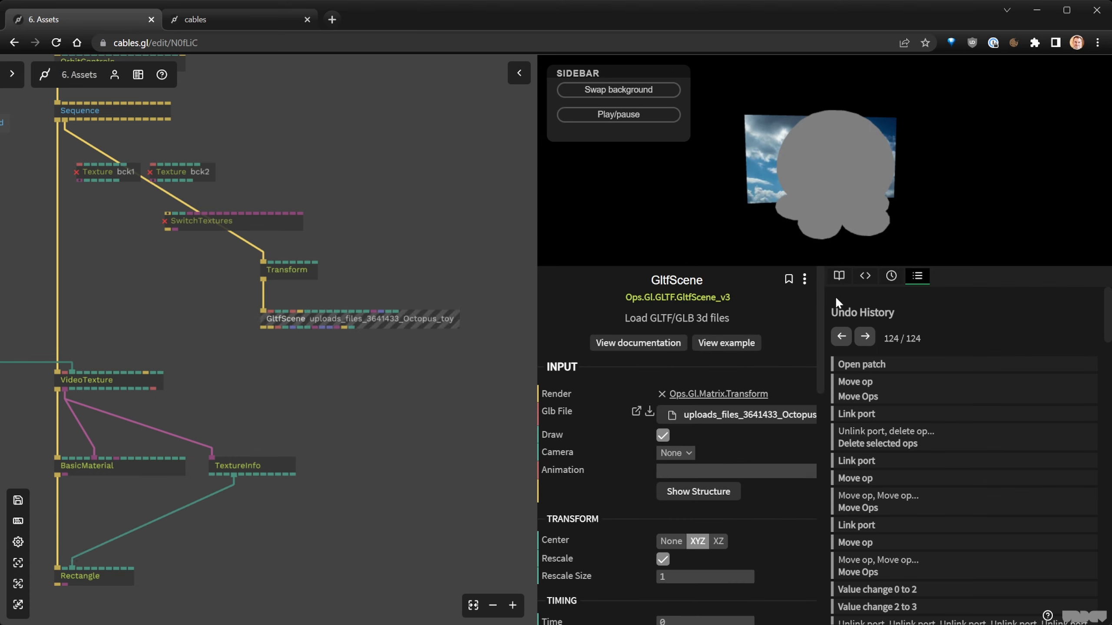
scroll(764, 543, down, 8)
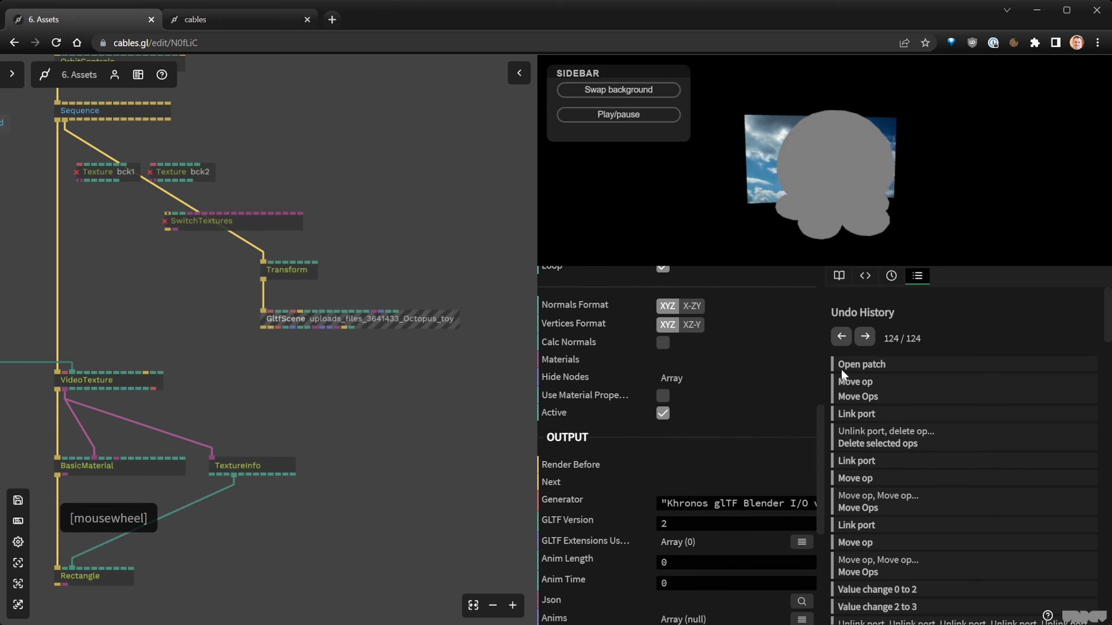
click(863, 279)
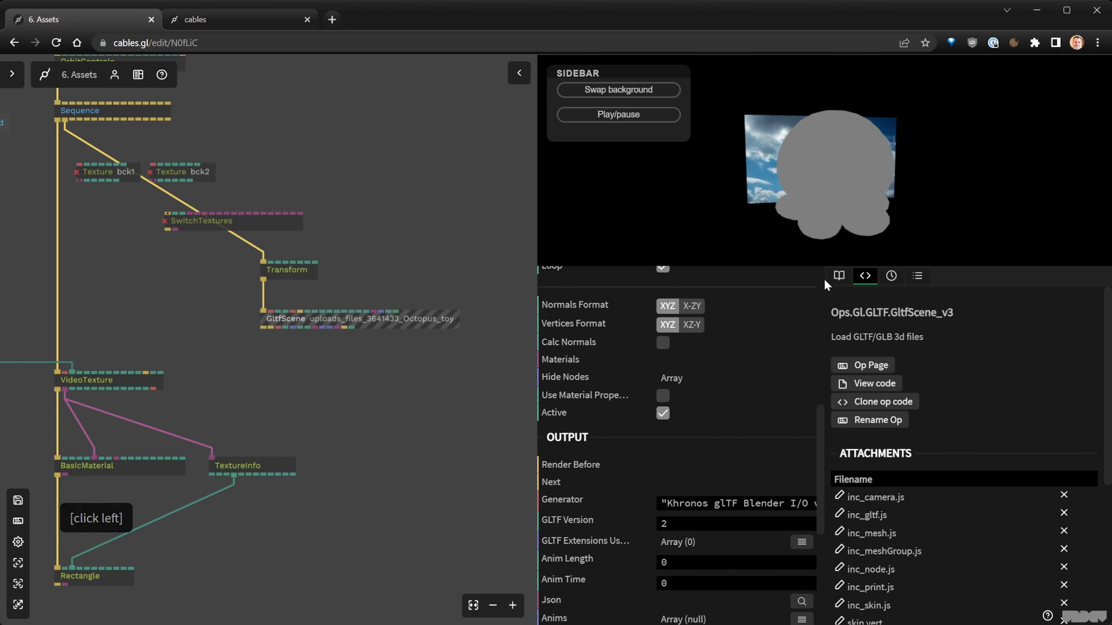
drag(533, 300, 681, 312)
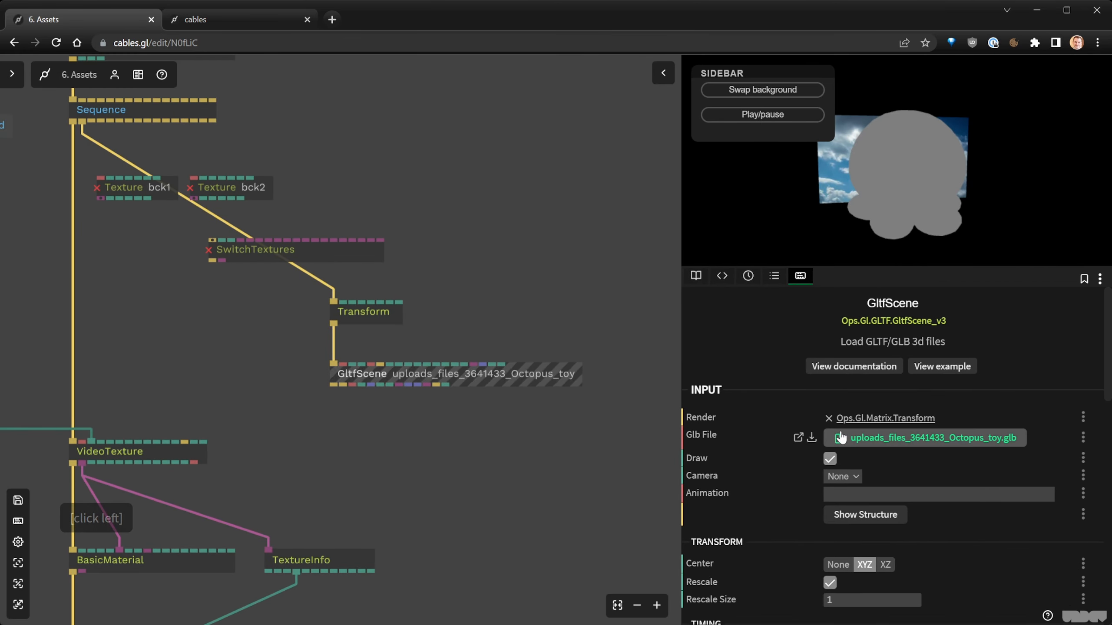
Show the structure of GltfScene's GLB file and expand its Materials and Meshes sections.
scroll(803, 408, down, 1)
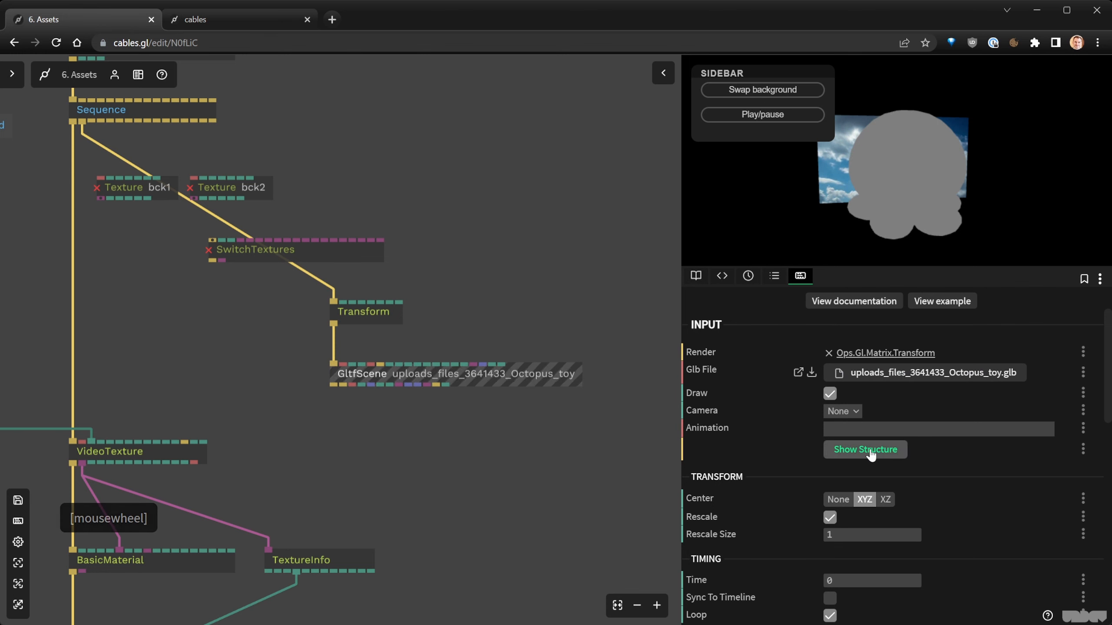
click(870, 452)
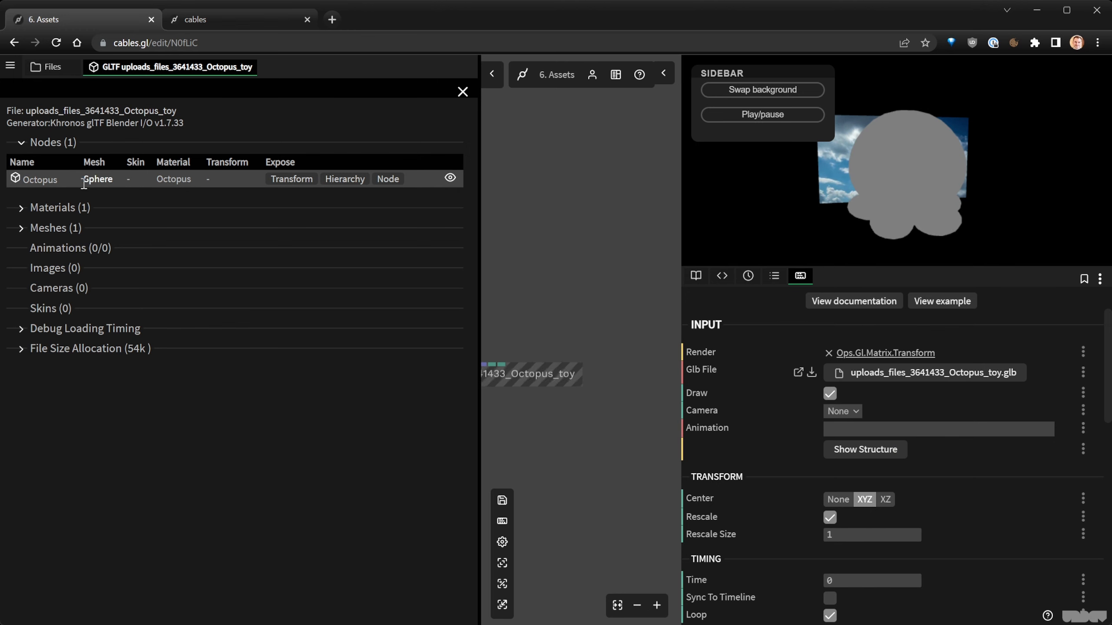
click(22, 208)
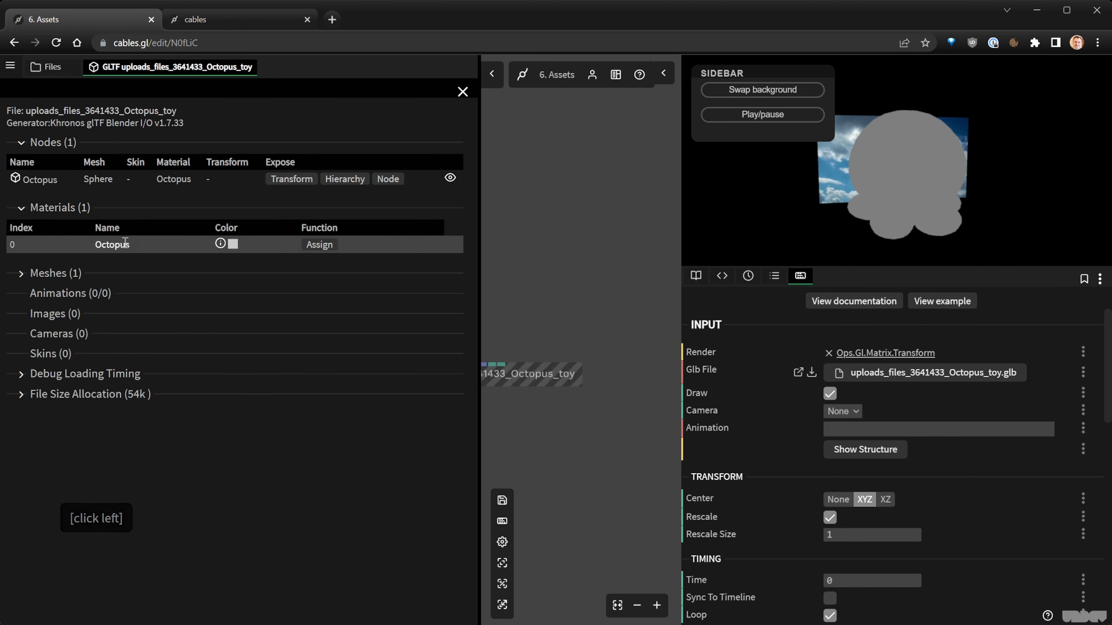
click(21, 273)
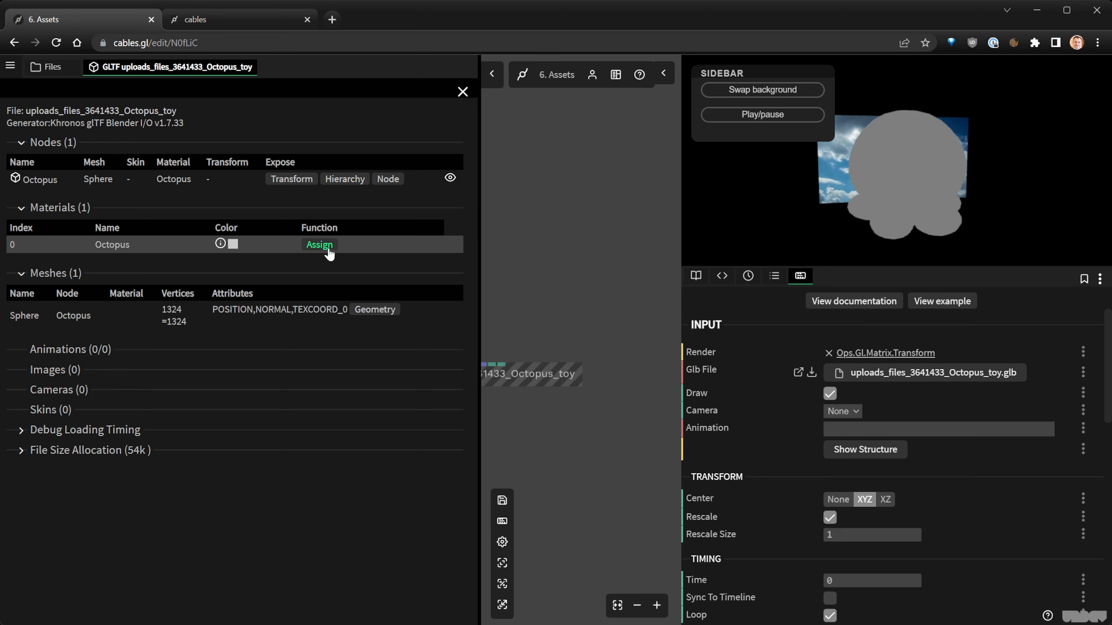
Assign a material op to the Octopus material in the GLTF structure and place it above GltfScene's material input.
click(329, 245)
click(463, 91)
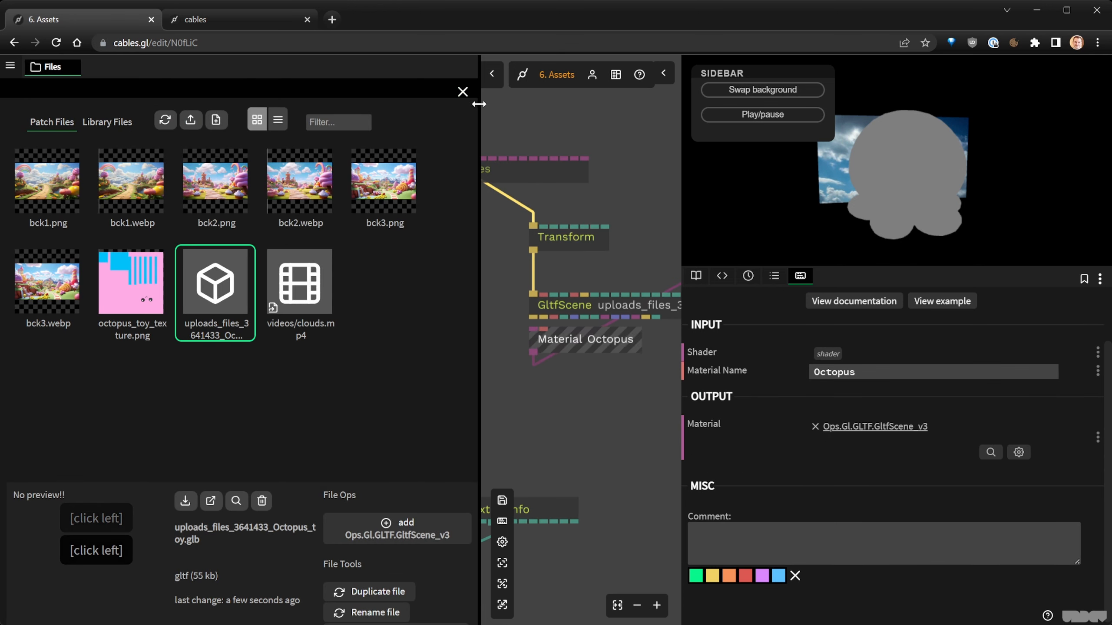
click(492, 73)
drag(614, 219, 351, 311)
drag(323, 377, 471, 275)
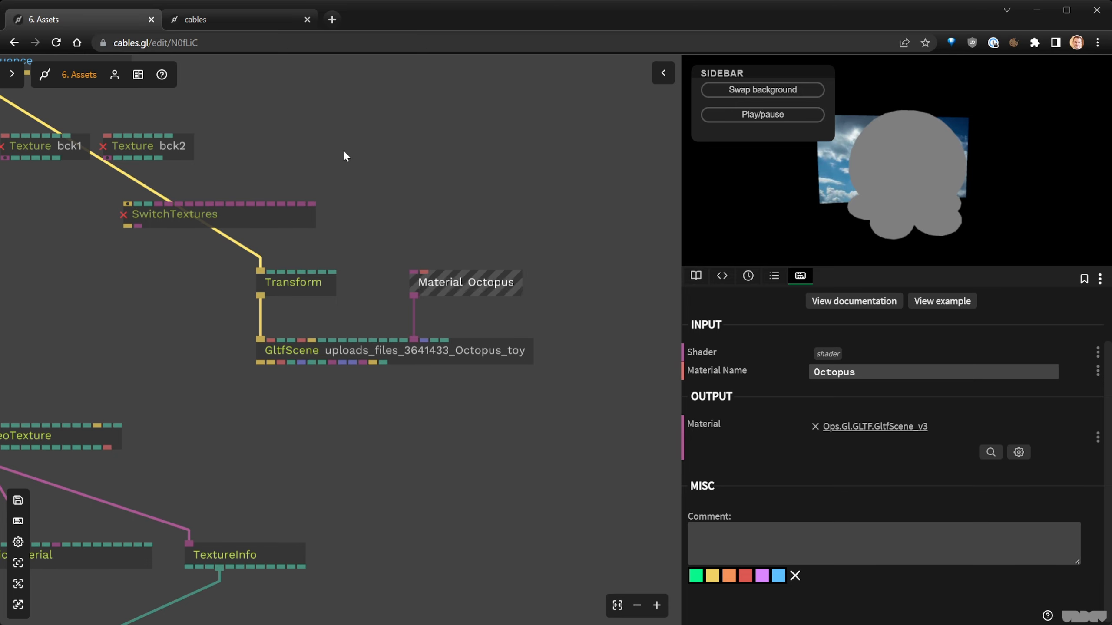
Move the bck2 Texture op above Material Octopus and set its file to octopus_toy_texture.png.
drag(344, 154, 396, 301)
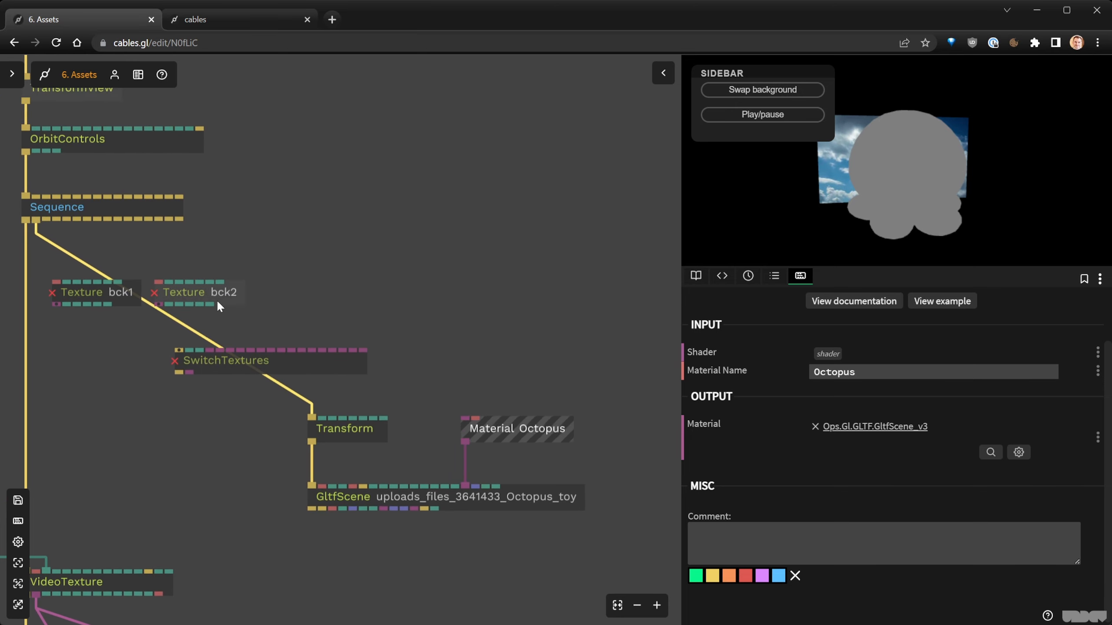
drag(216, 299, 501, 287)
click(941, 389)
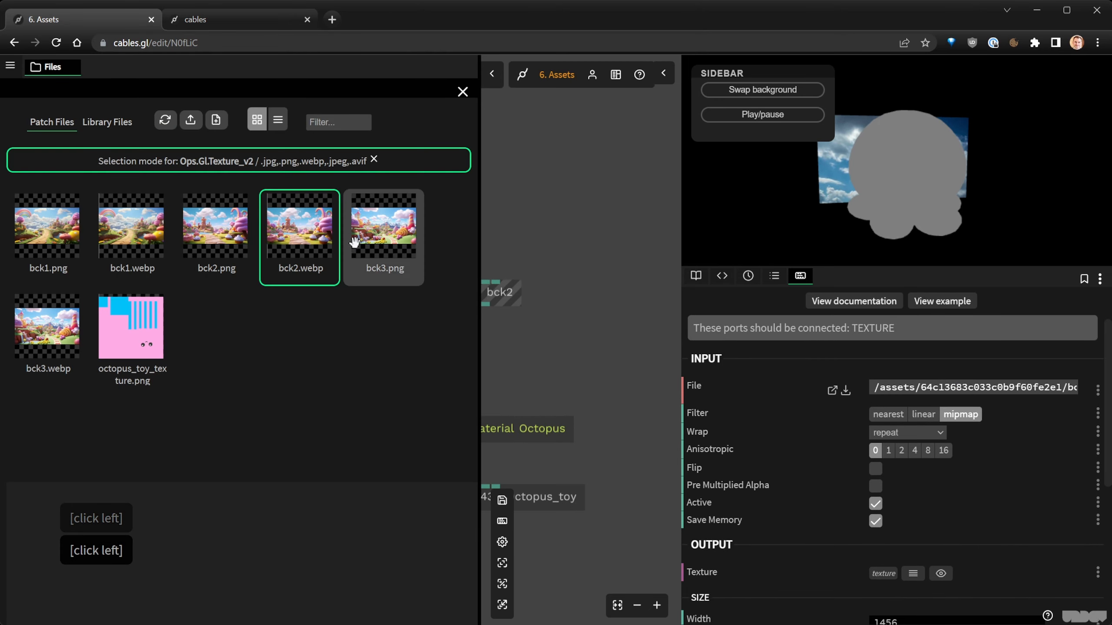
click(131, 326)
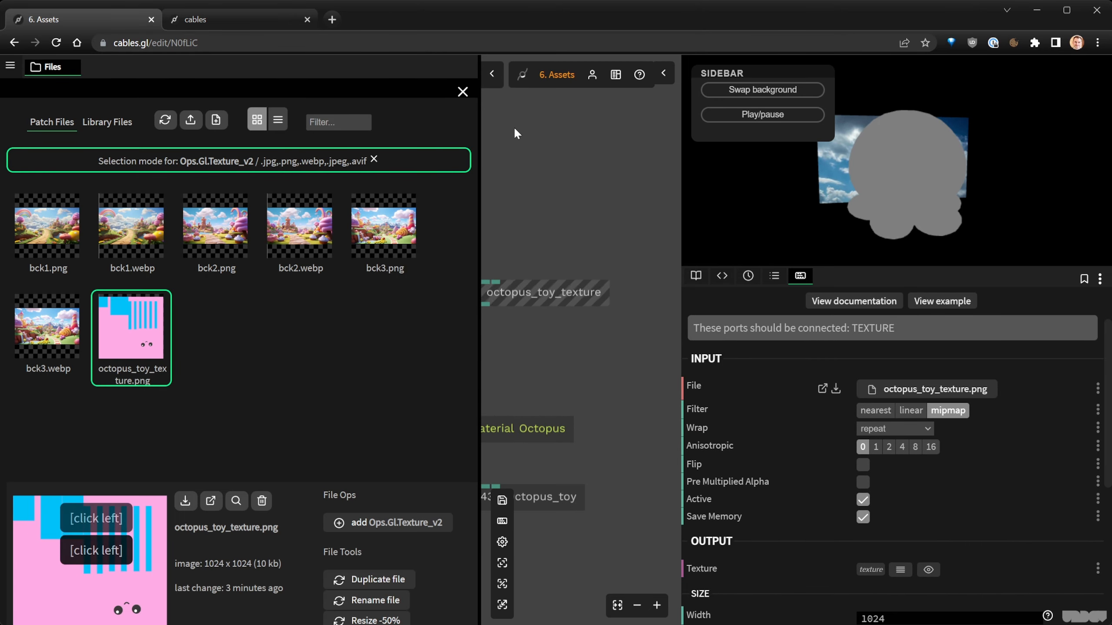
click(462, 92)
drag(545, 282, 531, 305)
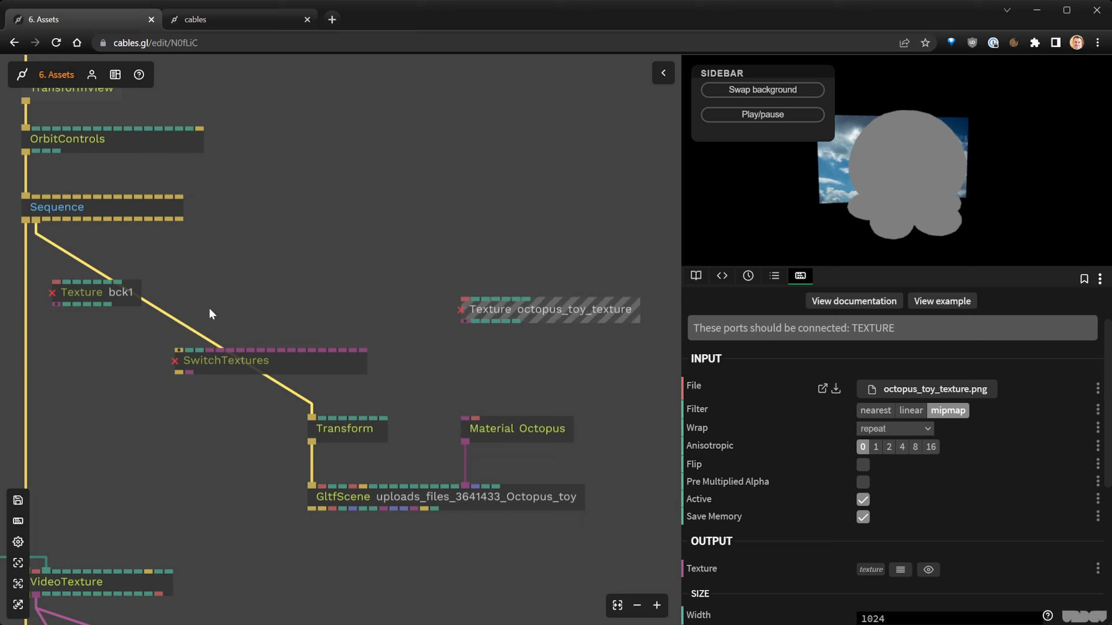
Check Material Octopus's inputs and move the octopus_toy_texture op higher to leave room beneath it.
right_click(508, 349)
drag(507, 350, 463, 292)
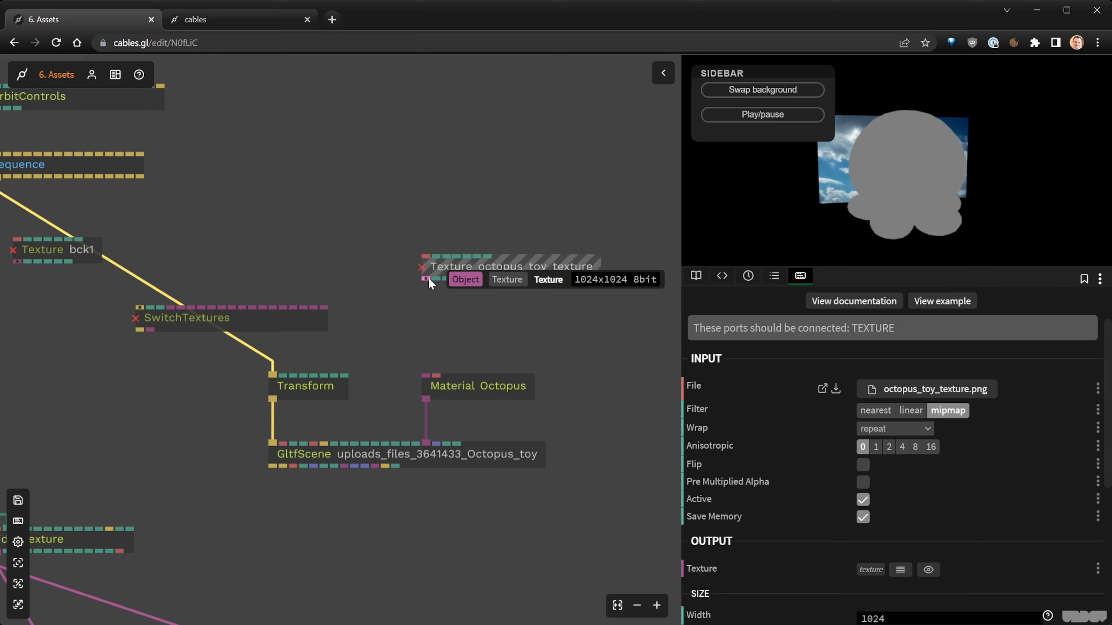
click(465, 390)
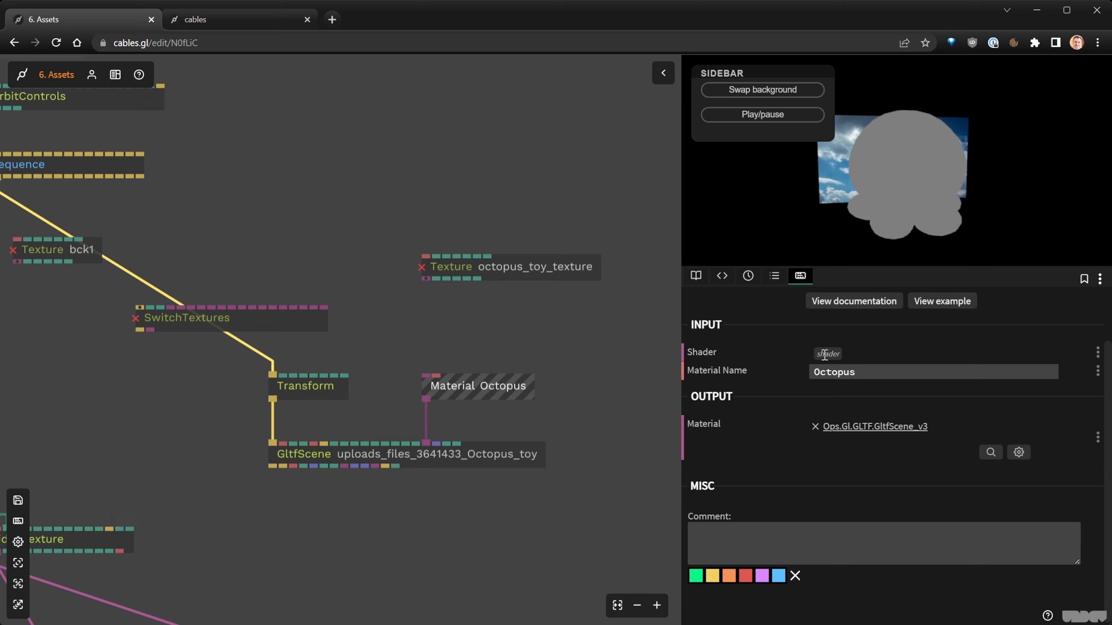
drag(516, 272, 511, 195)
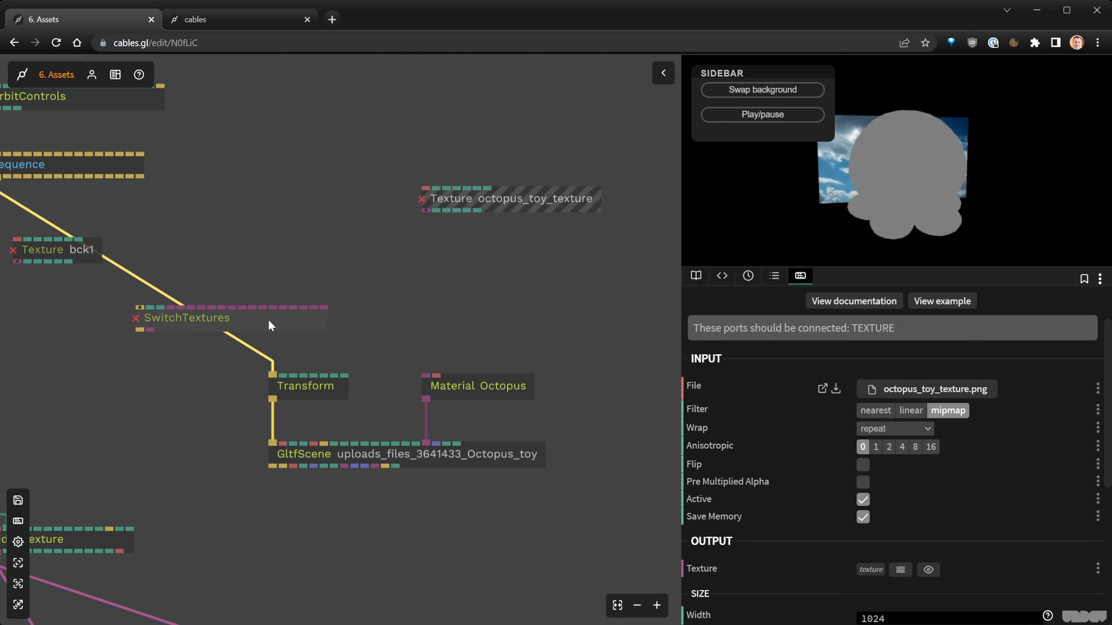
Inspect BasicMaterial's Shader output with an enlarged VizObject op, and delete that op.
drag(299, 241, 379, 266)
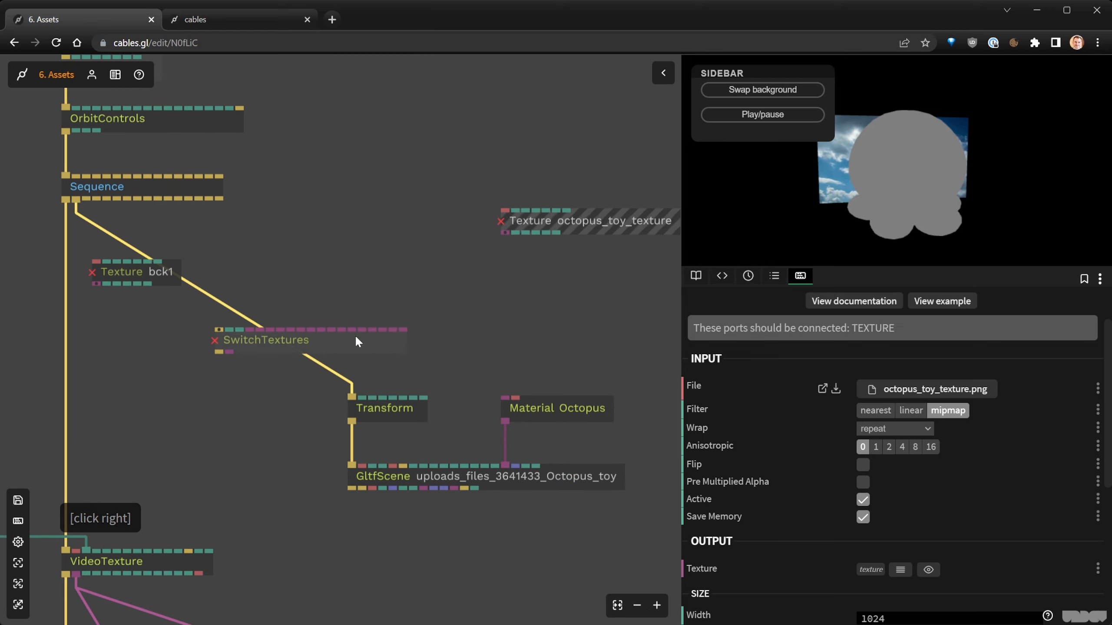
scroll(292, 489, down, 3)
drag(292, 488, 445, 321)
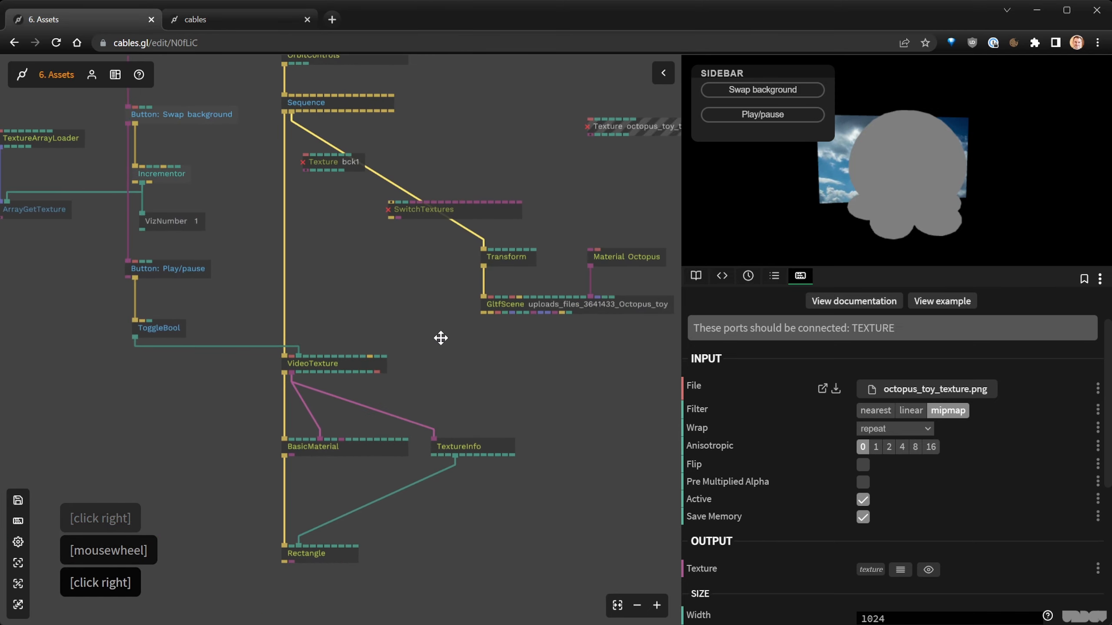
click(330, 447)
scroll(284, 469, up, 5)
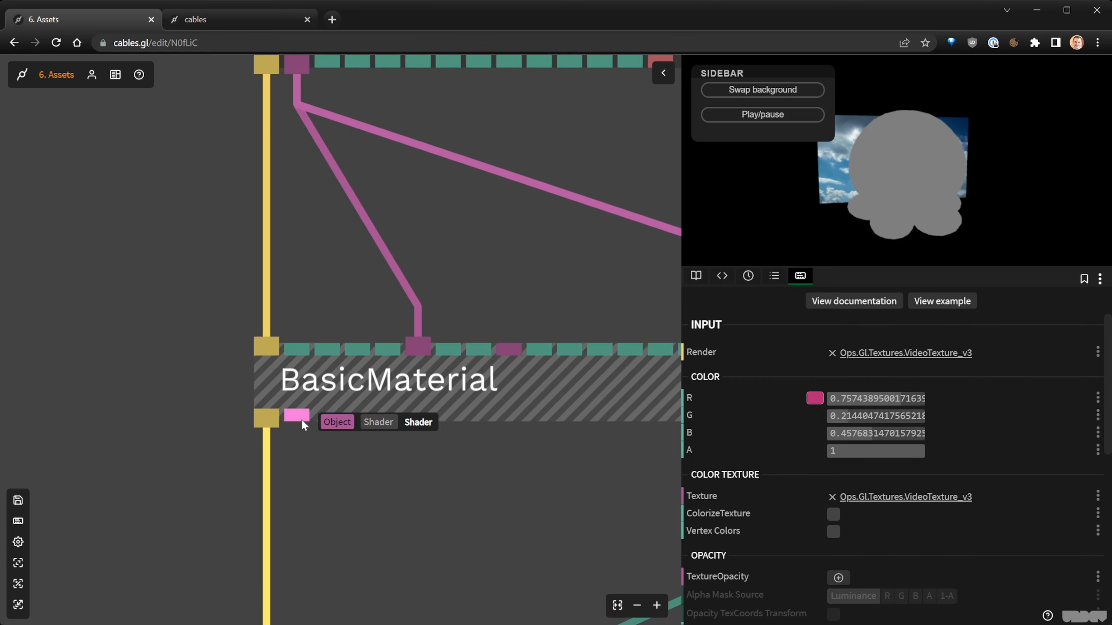
scroll(318, 436, down, 5)
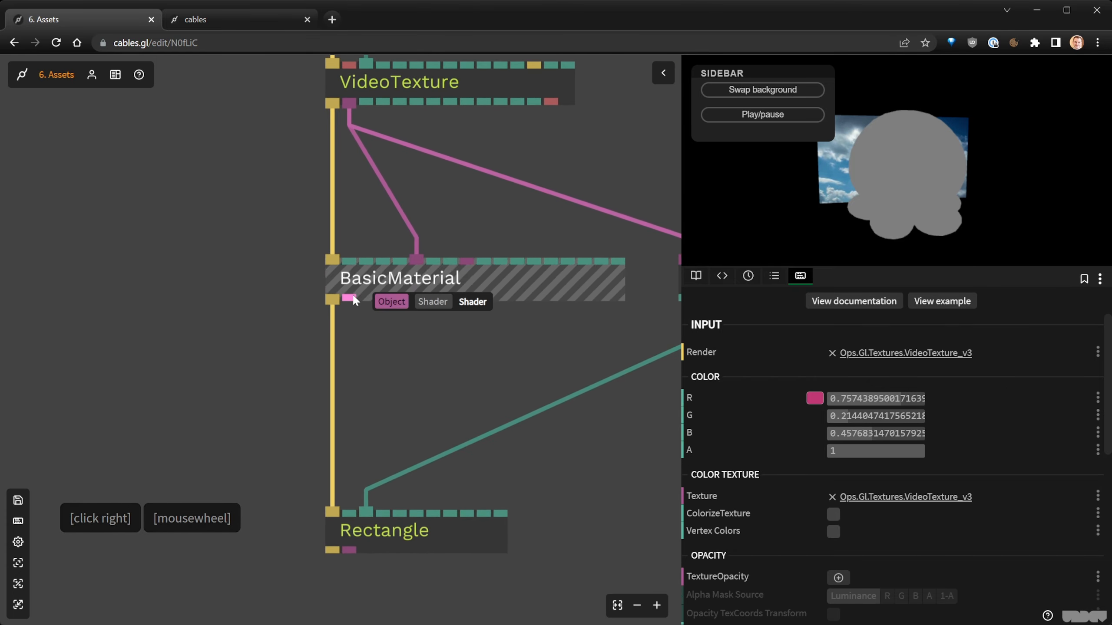
drag(350, 298, 181, 412)
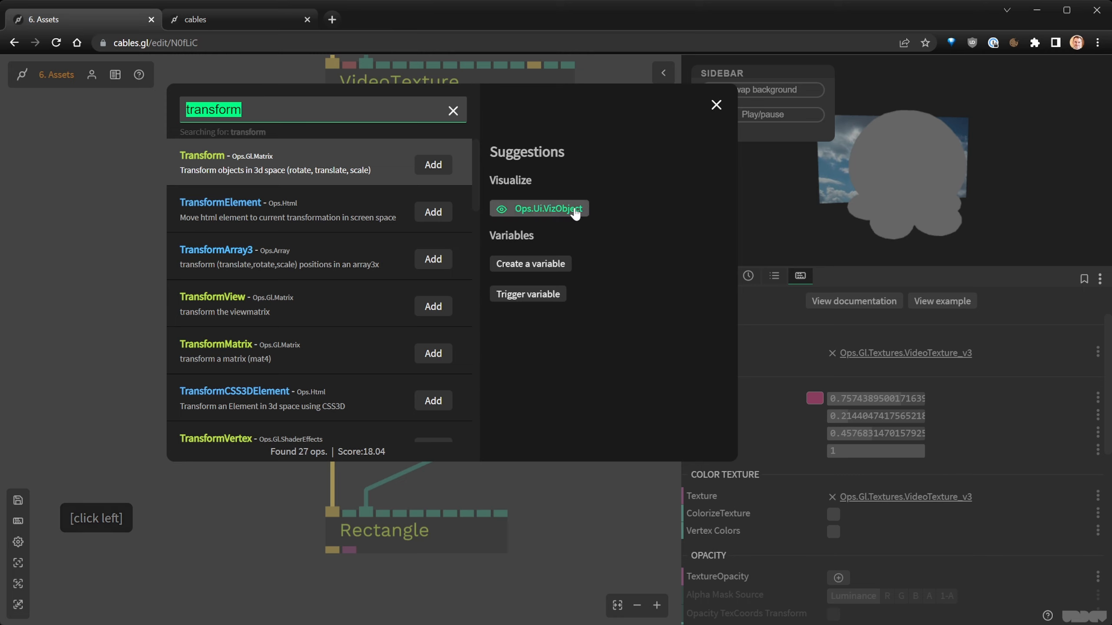
click(551, 212)
scroll(416, 394, down, 4)
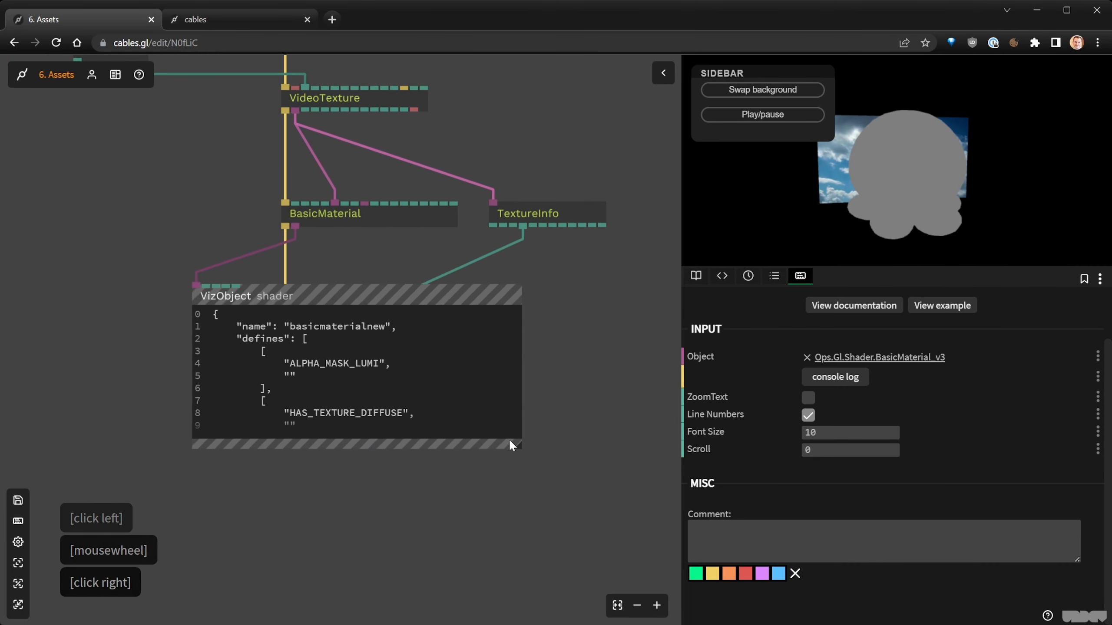
drag(512, 442, 577, 582)
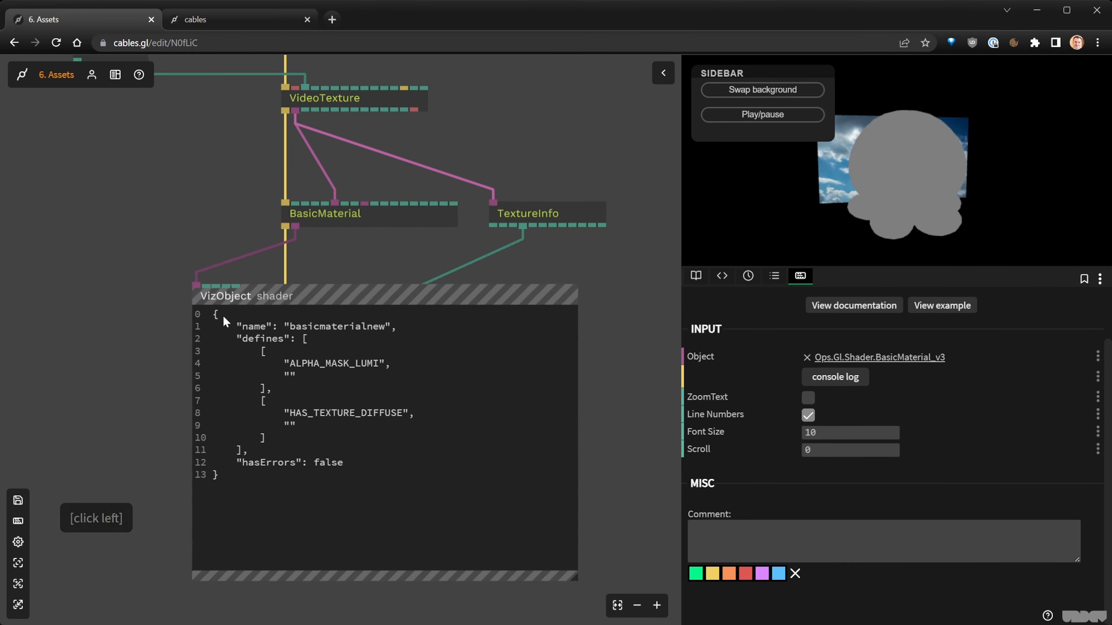
click(304, 299)
key(Delete)
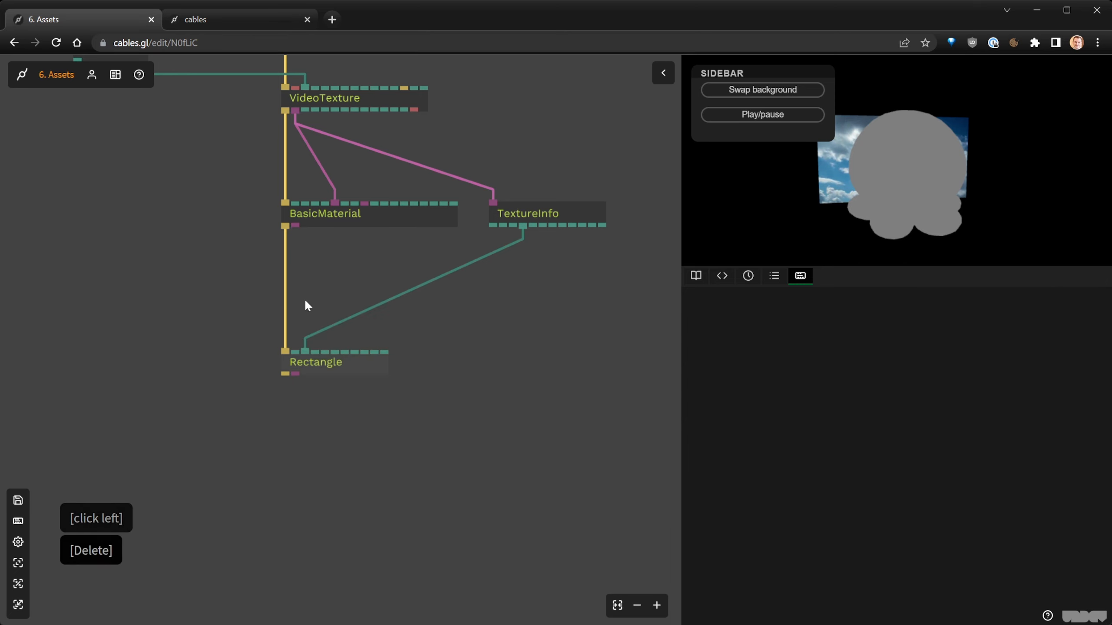
Search for "shader" ops to attach to BasicMaterial's Shader output and look through the list.
drag(291, 226, 194, 372)
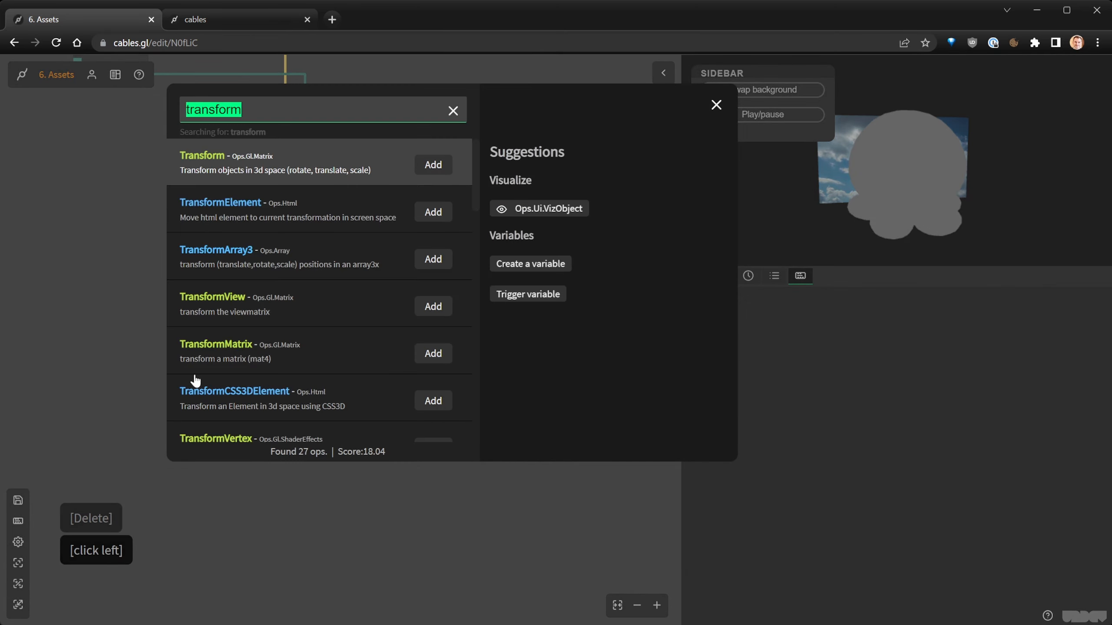
text(shader)
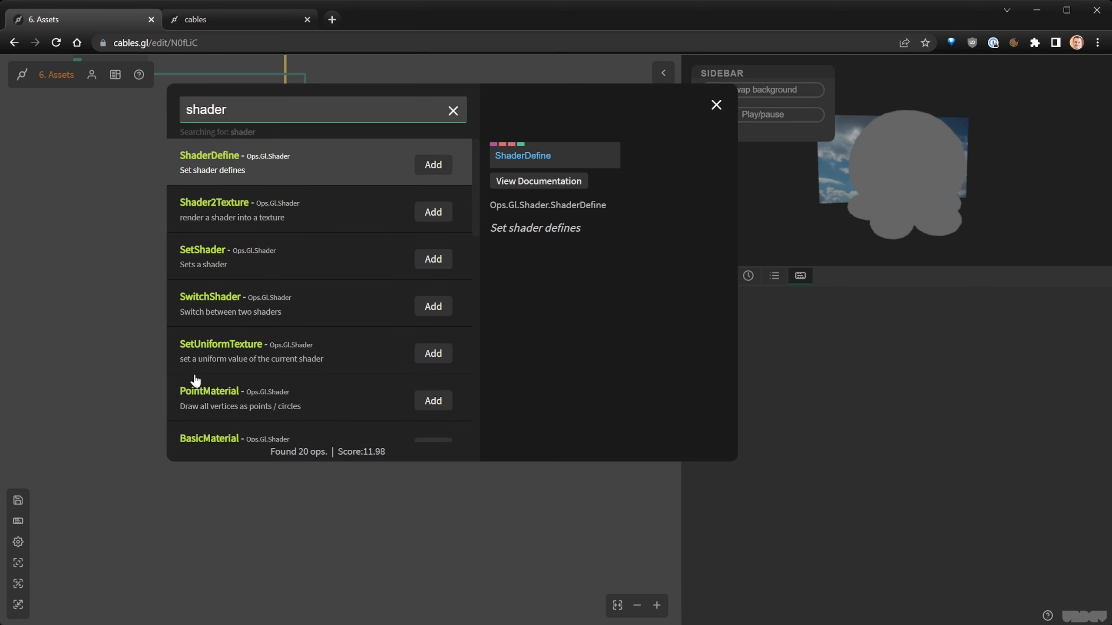
key(Down)
key(Down)
key(Down)
key(Down)
key(Down)
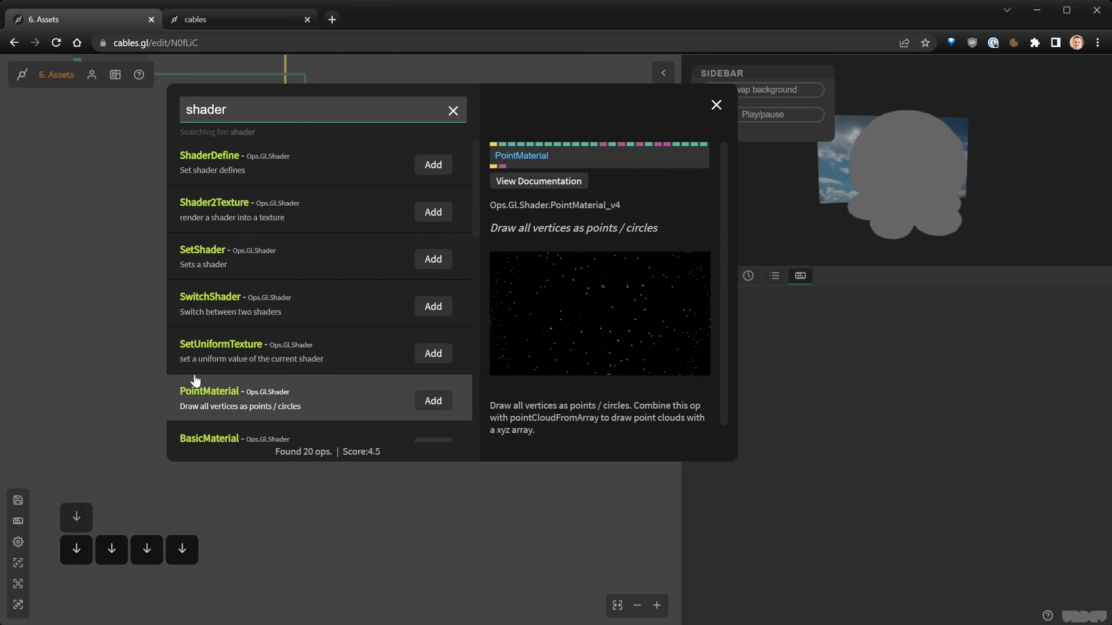
key(Up)
key(Up)
key(Up)
key(Down)
key(Down)
key(Down)
key(Down)
key(Down)
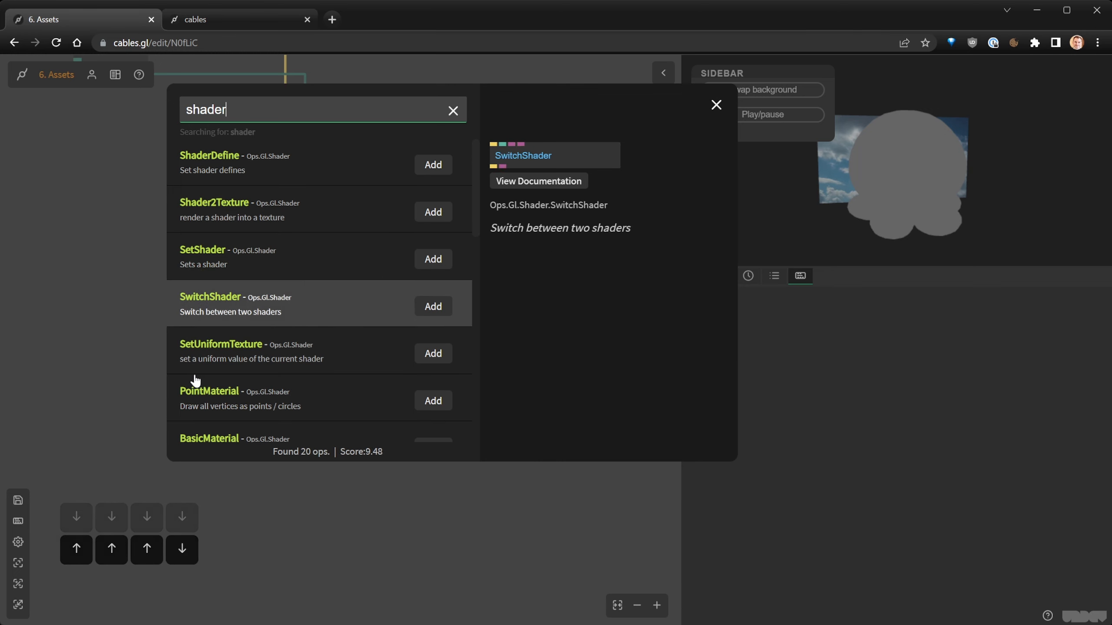
key(Down)
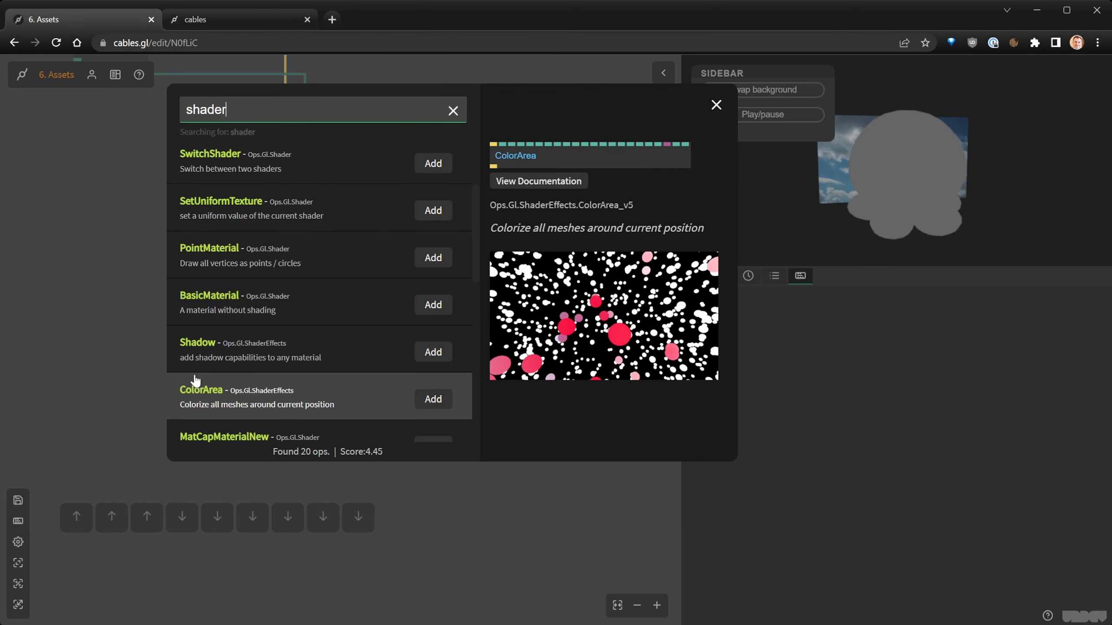
Narrow the op search to "shaderinf" and add a ShaderInfo op near BasicMaterial.
text(ori)
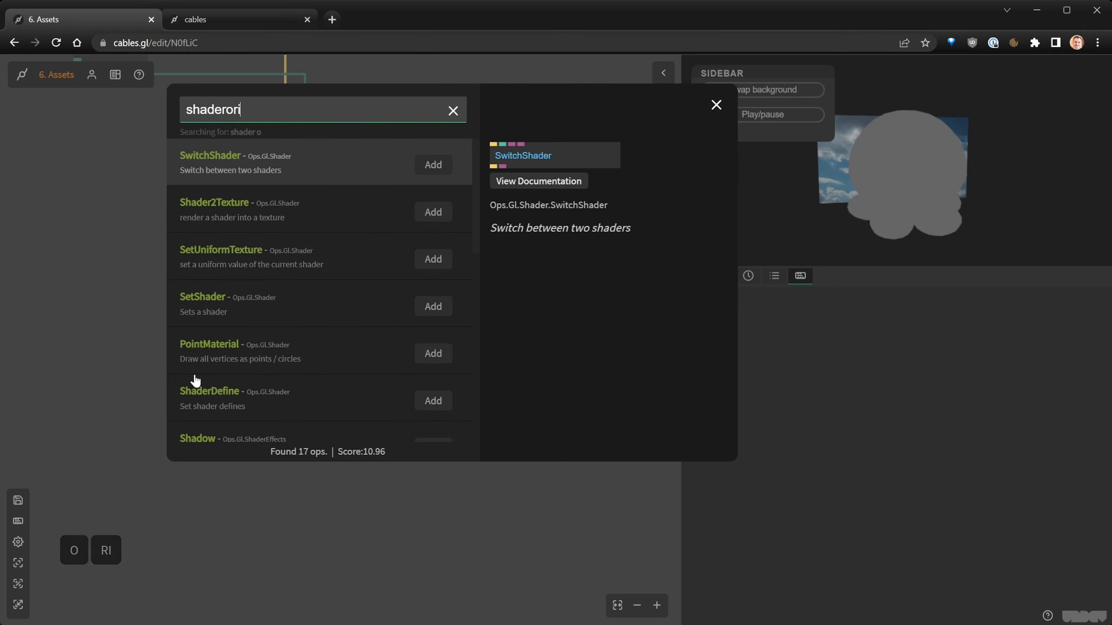
key(BackSpace)
key(BackSpace)
key(BackSpace)
text(inf)
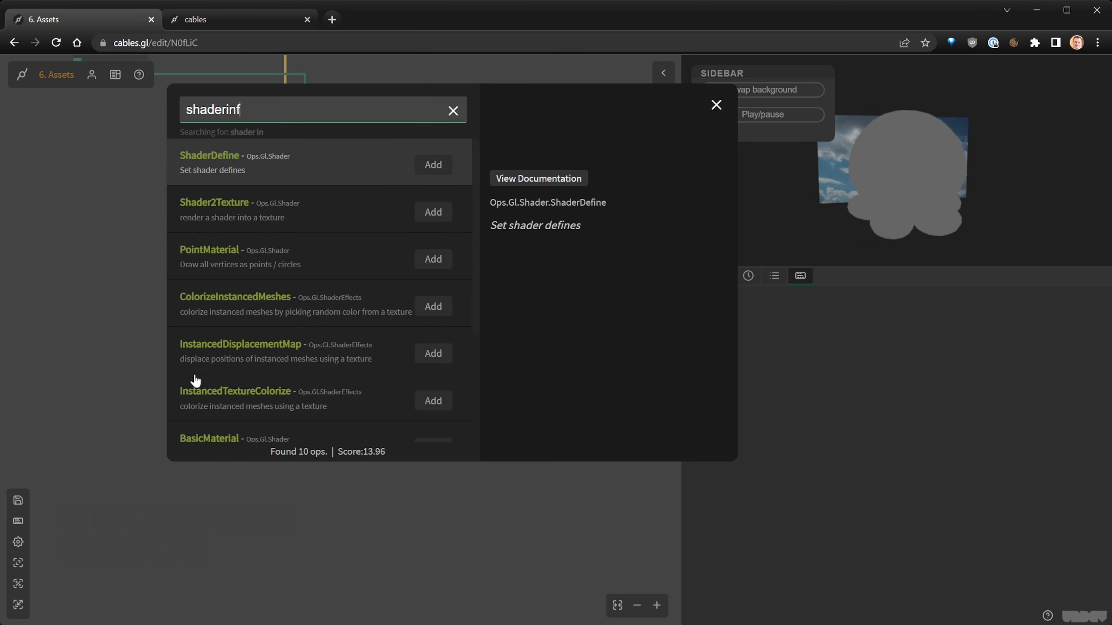
key(Return)
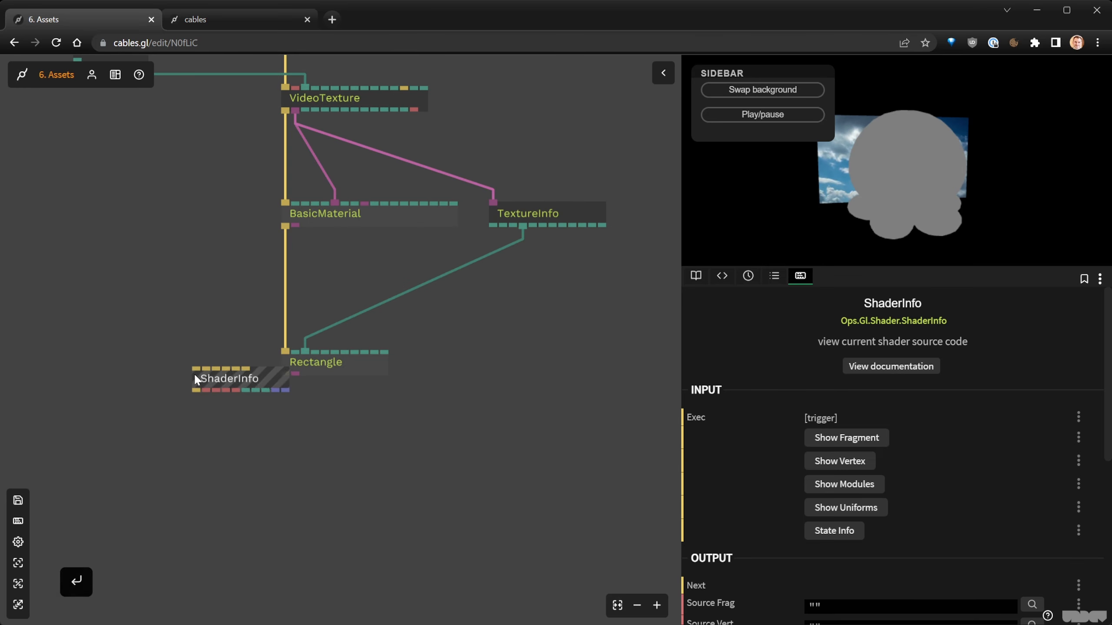
Try to show the fragment and vertex source through ShaderInfo, and delete the op.
click(226, 373)
drag(229, 377, 200, 310)
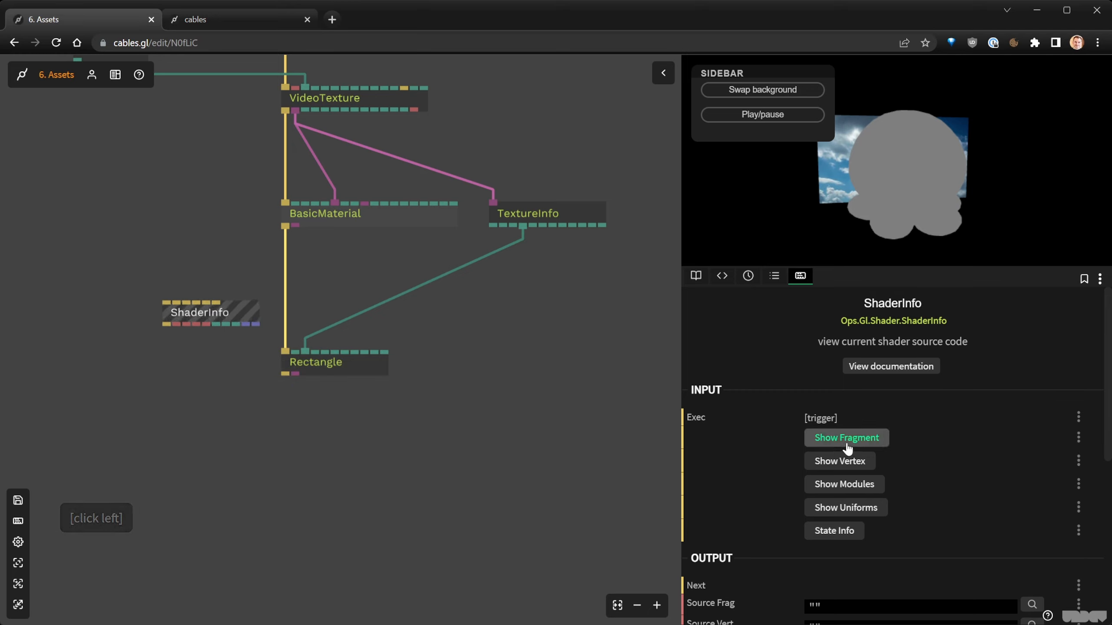
scroll(934, 497, down, 2)
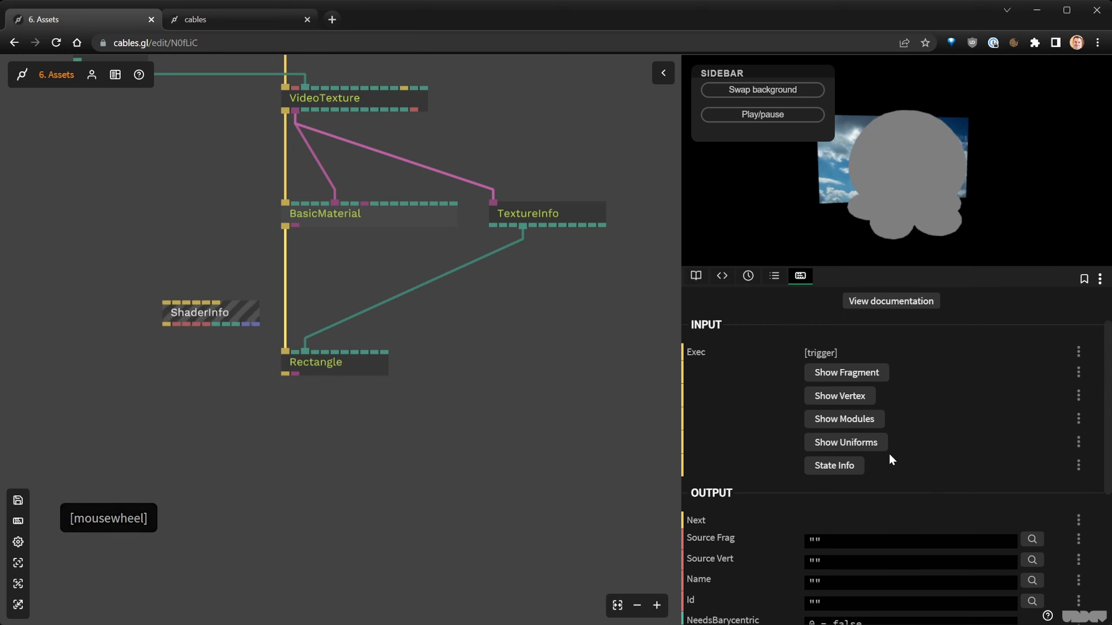
click(865, 371)
click(840, 396)
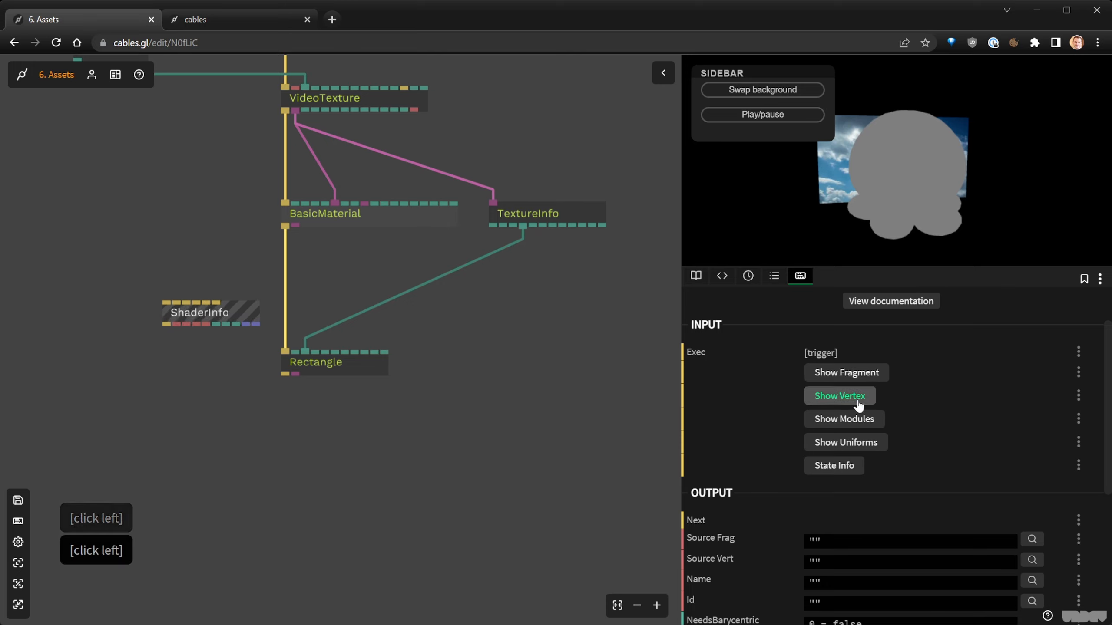
drag(137, 275, 222, 361)
key(Delete)
Shift the unused SwitchTextures op sideways so it lines up above Transform.
drag(568, 368, 417, 562)
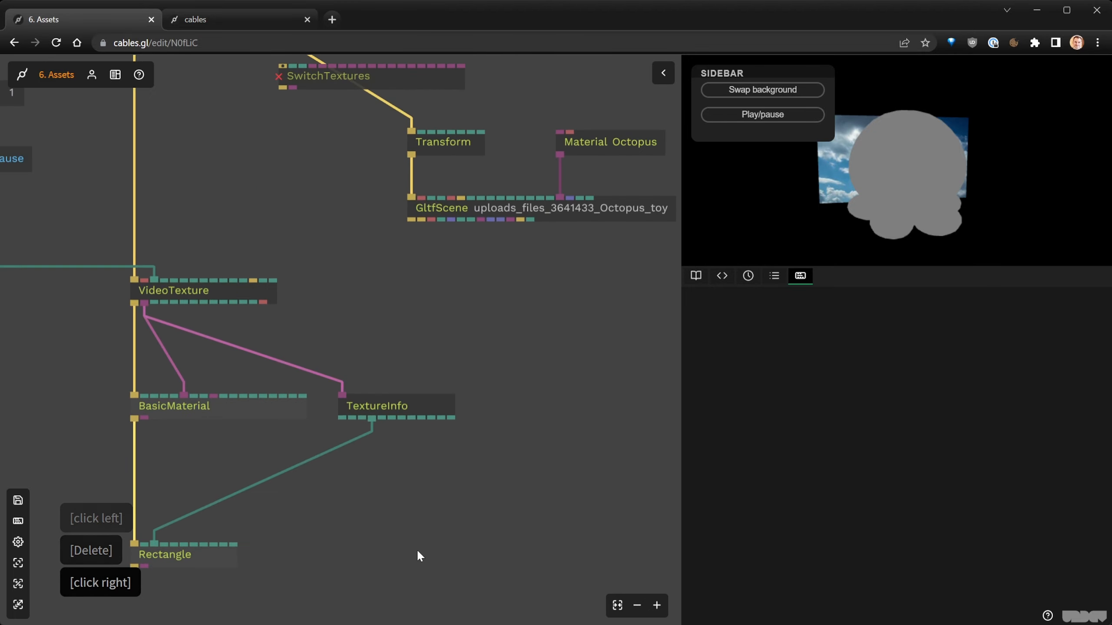
scroll(451, 394, down, 1)
drag(481, 359, 345, 597)
drag(276, 370, 327, 340)
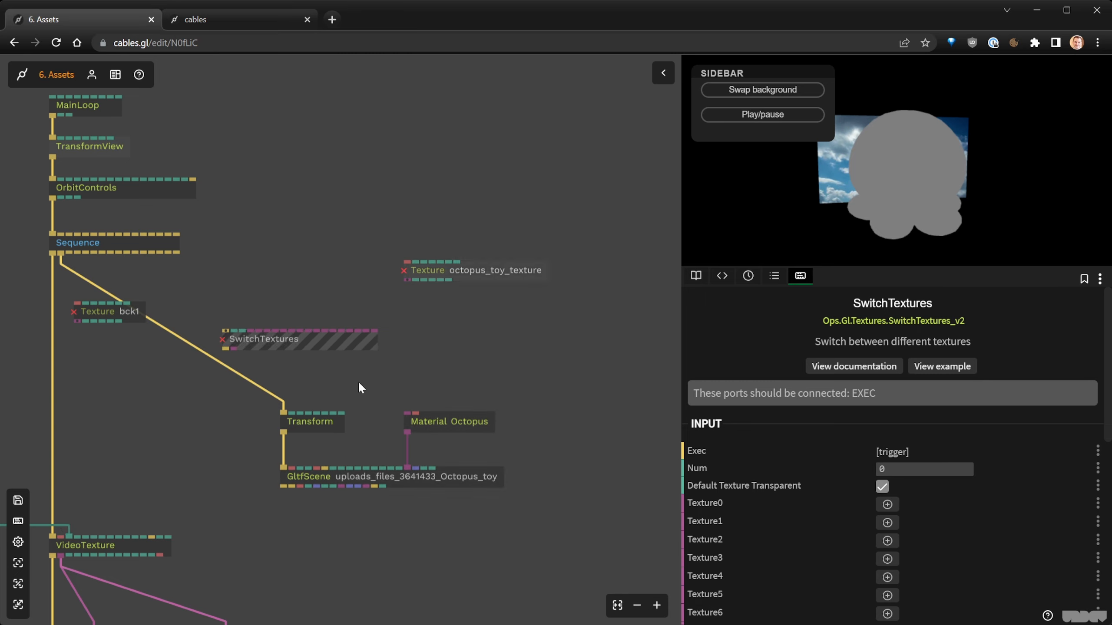
drag(344, 347, 397, 344)
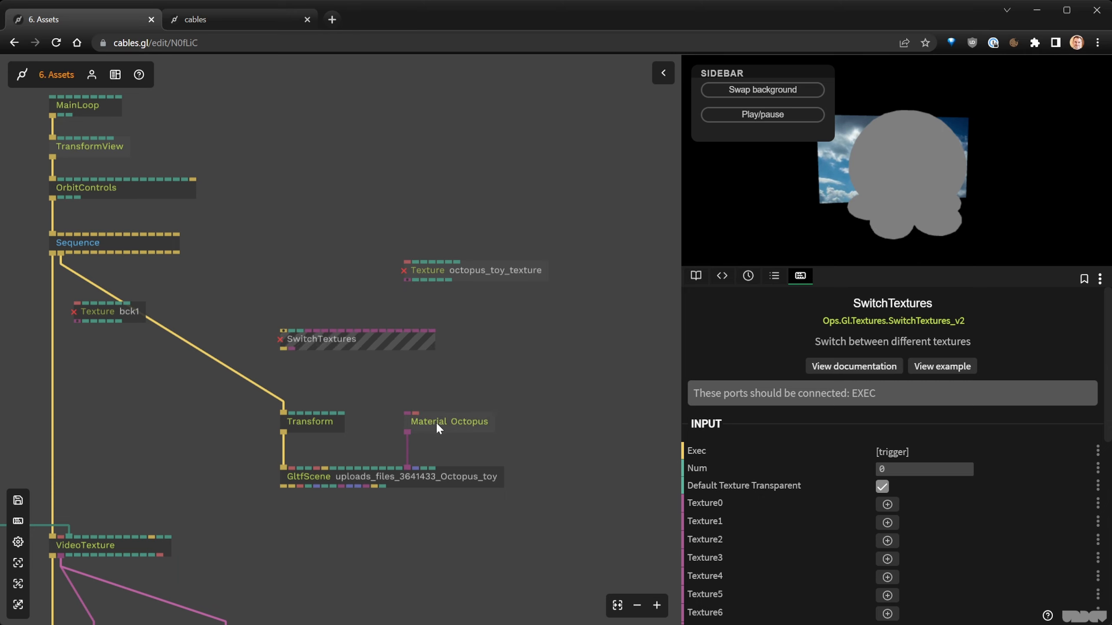
Copy the video chain's BasicMaterial op and move SwitchTextures away from the octopus branch, beside the main chain above VideoTexture.
scroll(178, 427, down, 2)
drag(179, 427, 288, 313)
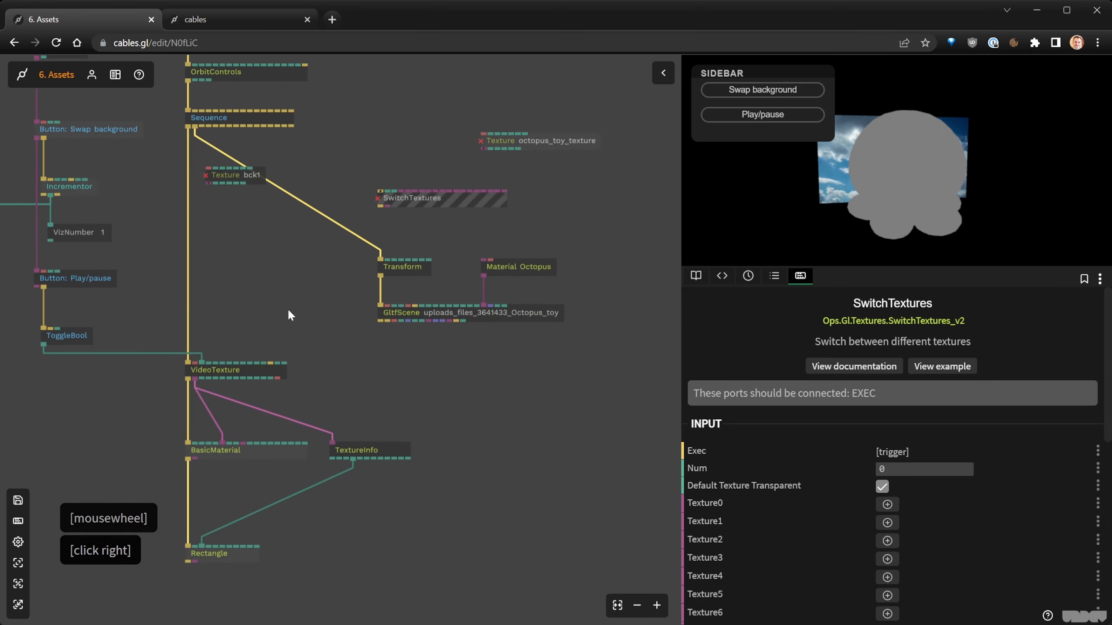
click(257, 456)
key(ctrl+c)
drag(302, 255, 309, 383)
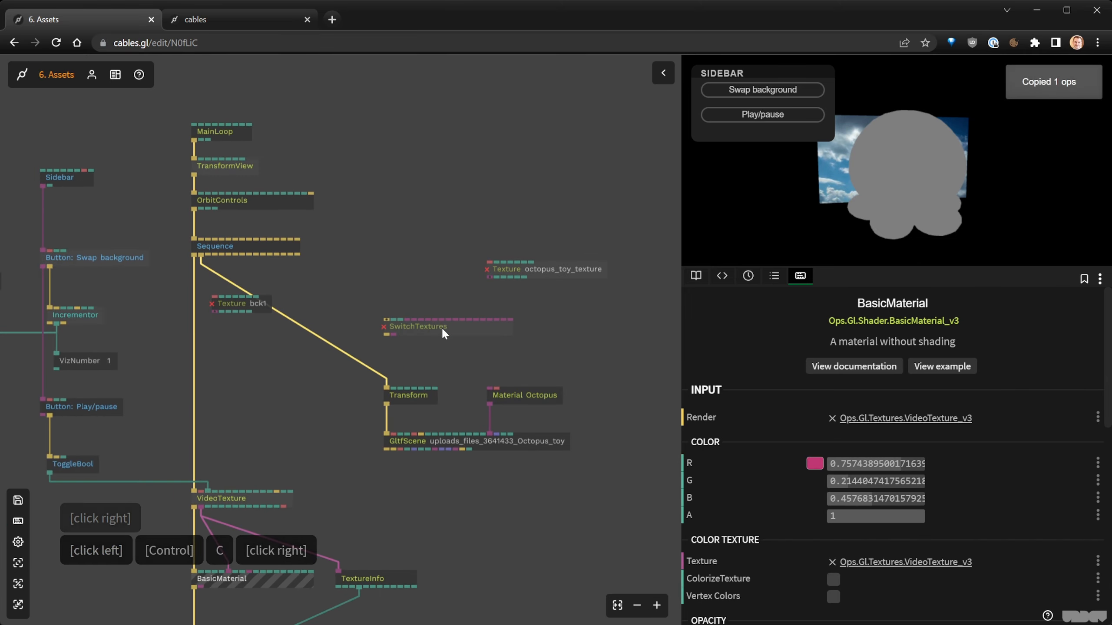
drag(464, 302, 333, 440)
drag(446, 334, 221, 438)
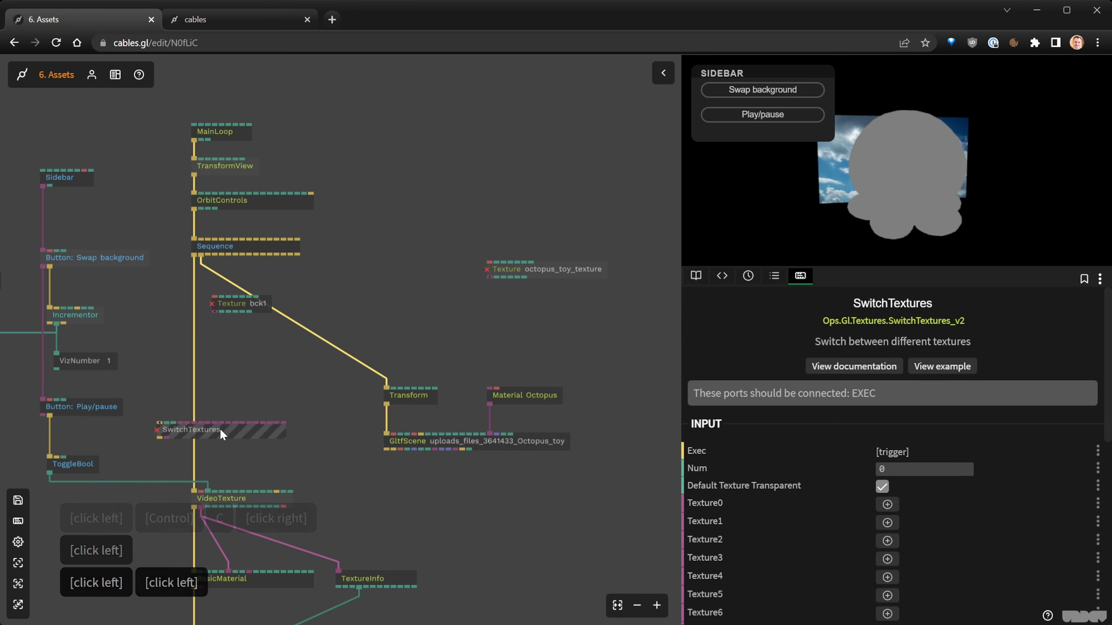
Paste the copied BasicMaterial and insert it between Sequence and the octopus's Transform.
click(347, 328)
key(ctrl+v)
drag(407, 333, 426, 316)
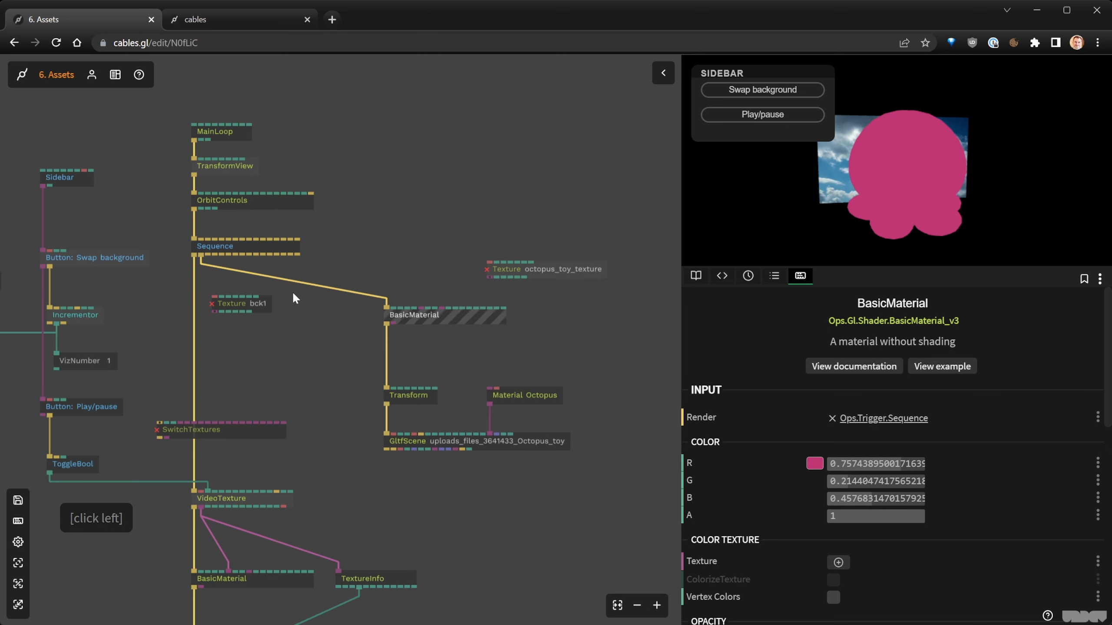
Break the link between the octopus's BasicMaterial and Transform, and connect another Sequence trigger directly to Transform.
right_click(383, 354)
drag(333, 351, 384, 373)
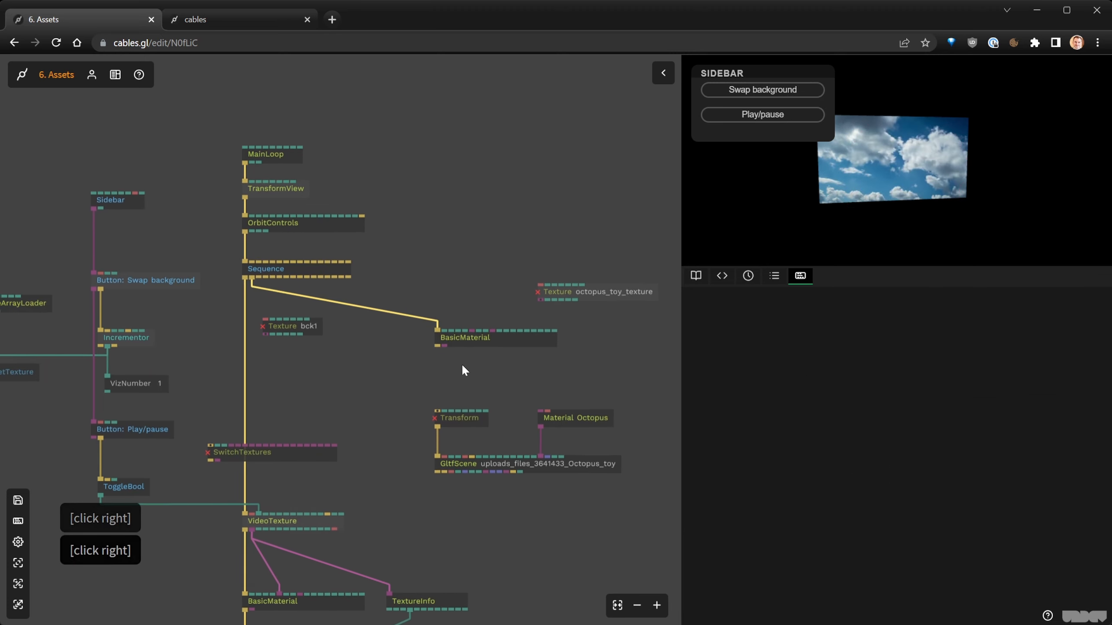
drag(260, 279, 438, 411)
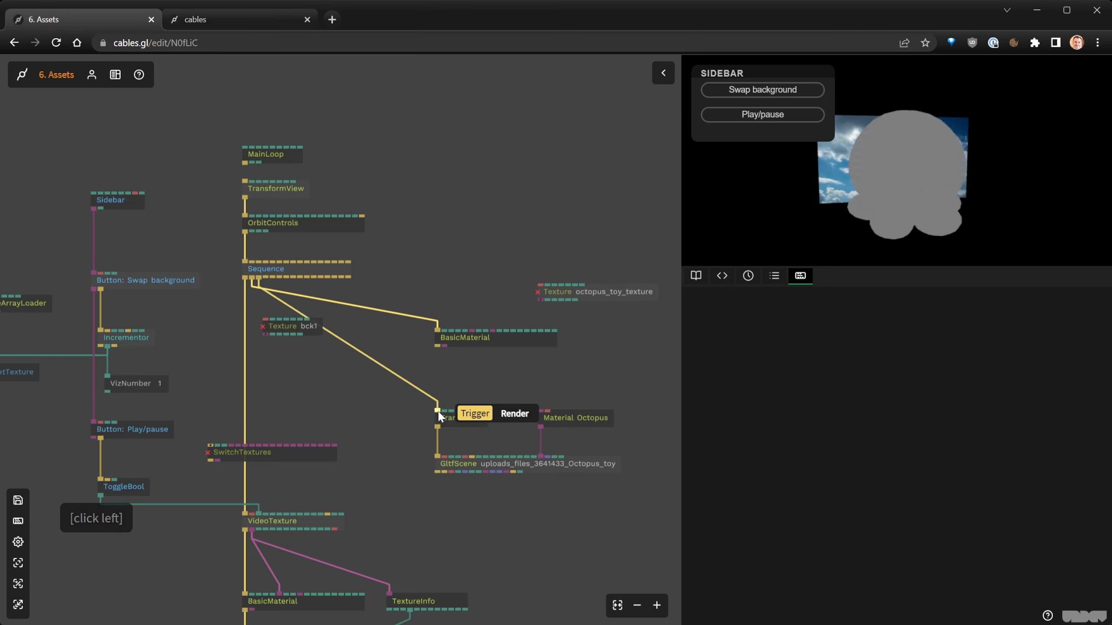
Connect octopus_toy_texture to the Texture input of the octopus's BasicMaterial, and that material's shader output to Material Octopus.
click(479, 340)
scroll(547, 342, up, 3)
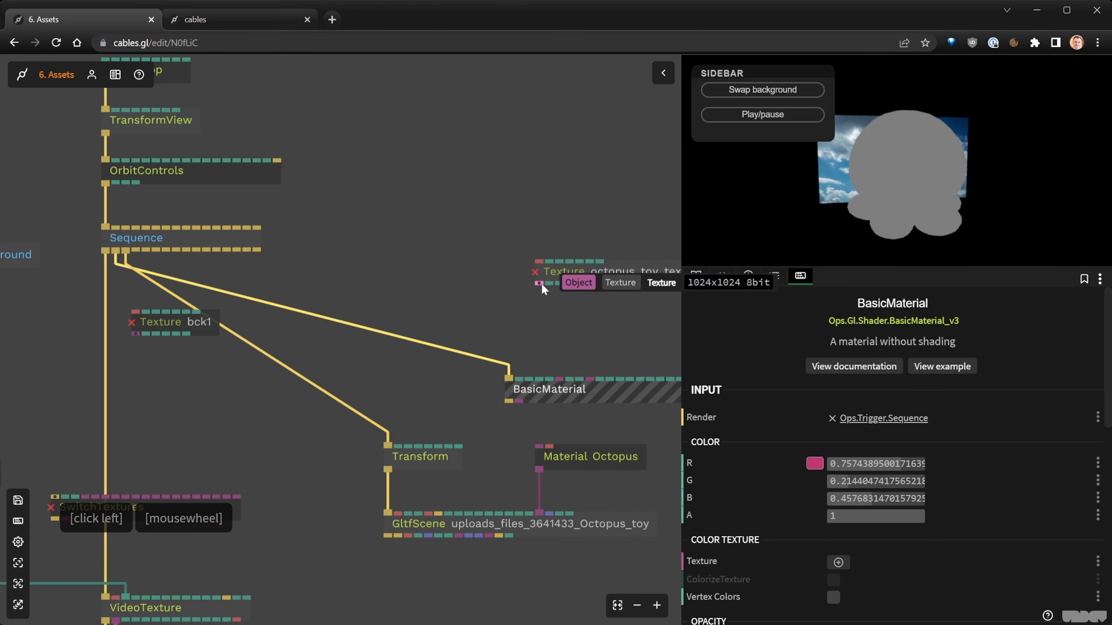
drag(540, 283, 539, 446)
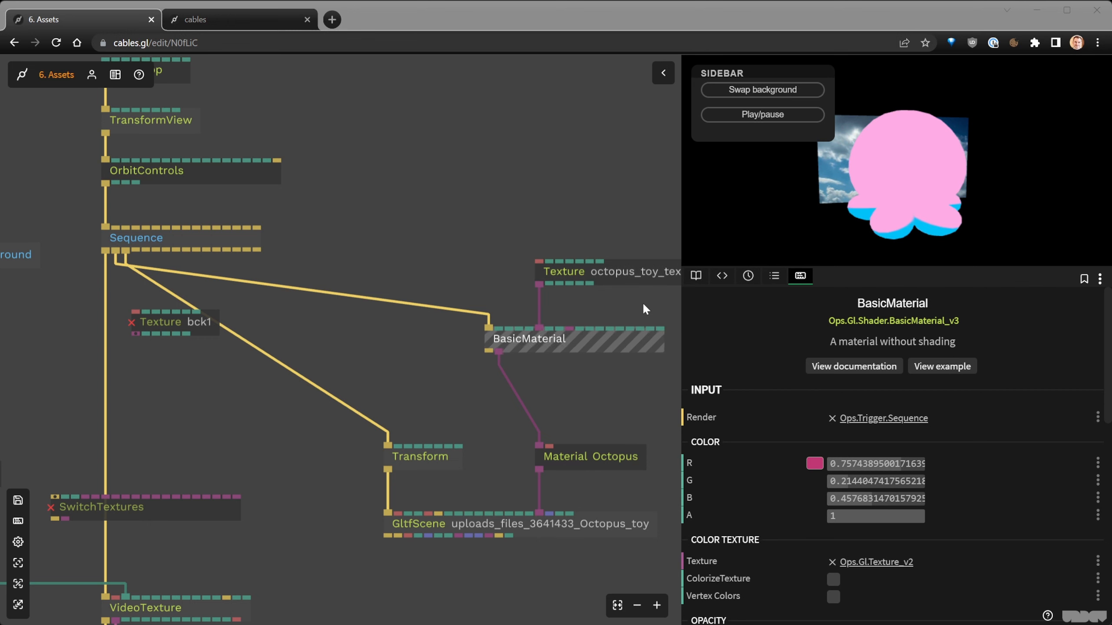
Set the octopus texture's filter to nearest, and try the Flip option before switching it back off.
click(624, 266)
click(876, 443)
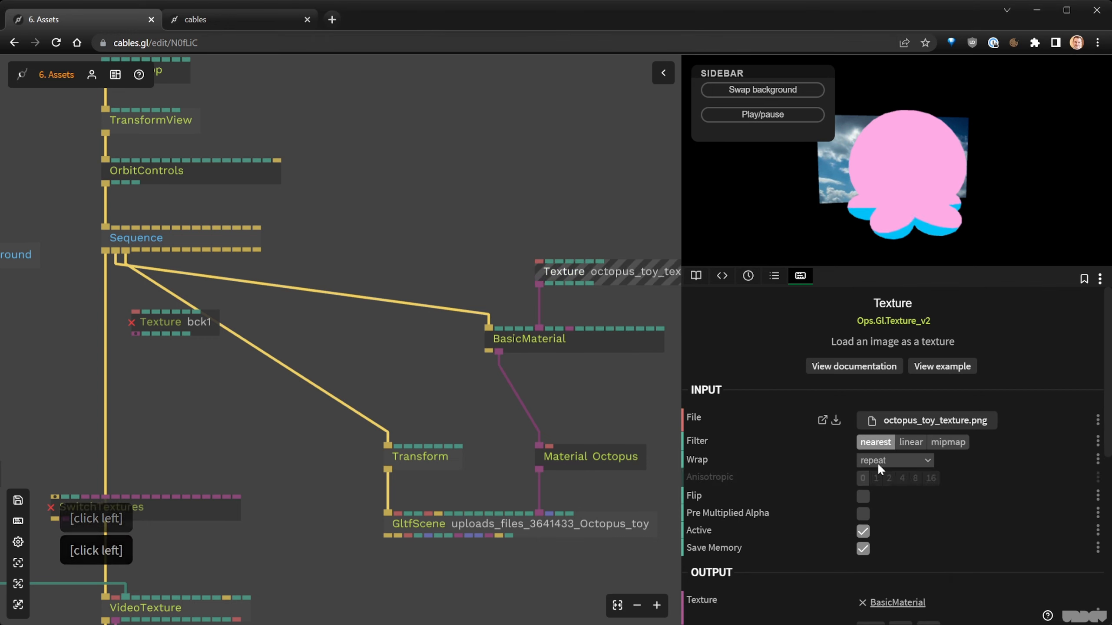
click(863, 497)
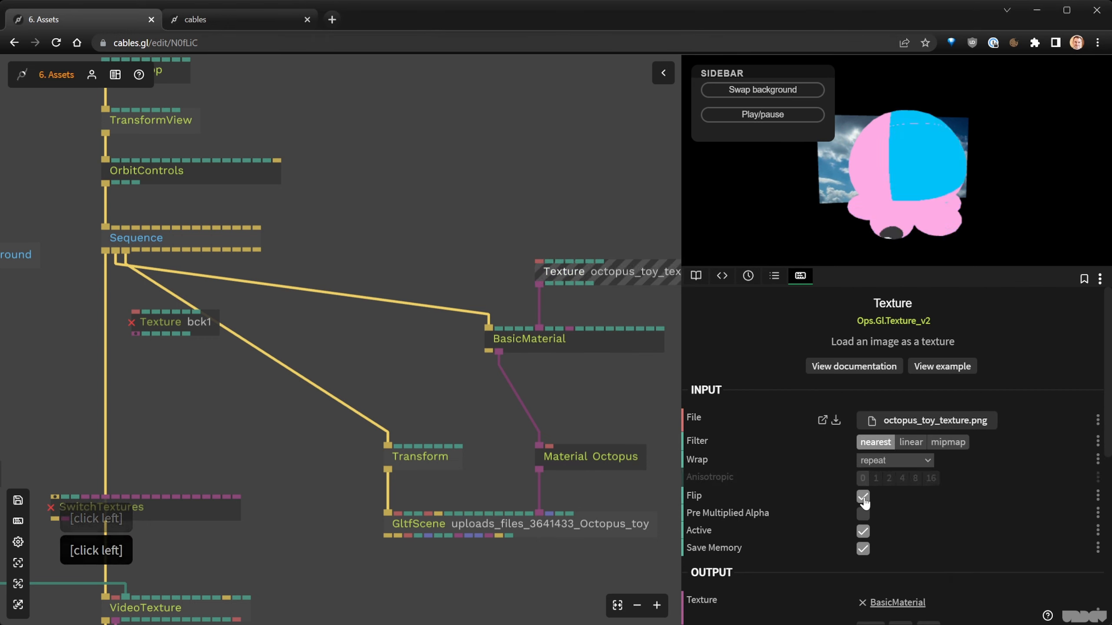
click(864, 501)
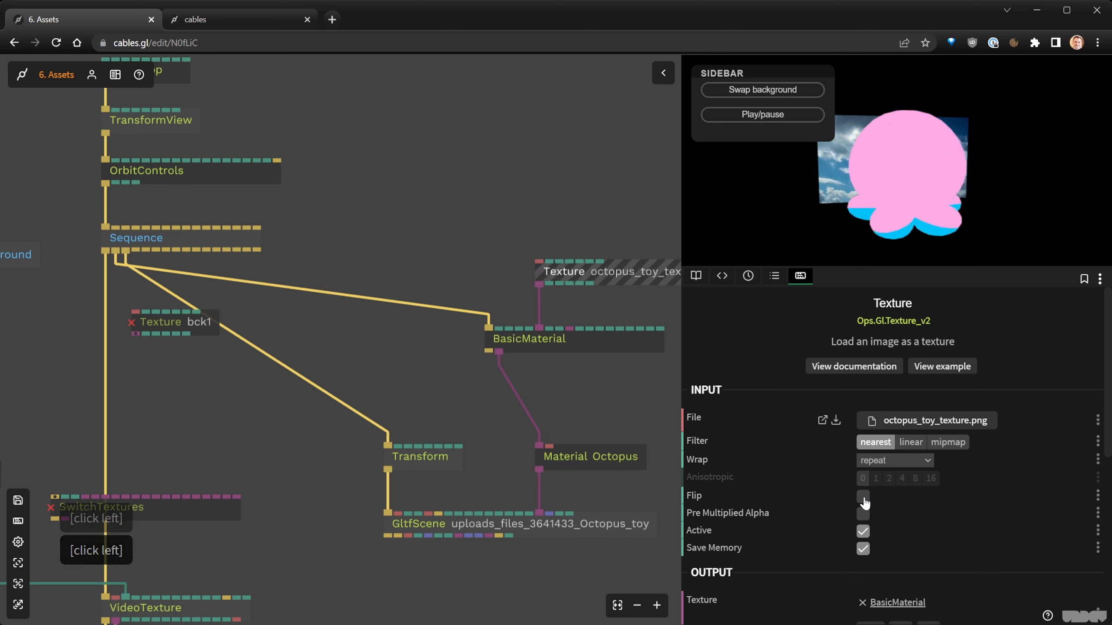
Set RotY to 180 on the octopus's Transform so the face points toward the camera.
click(564, 456)
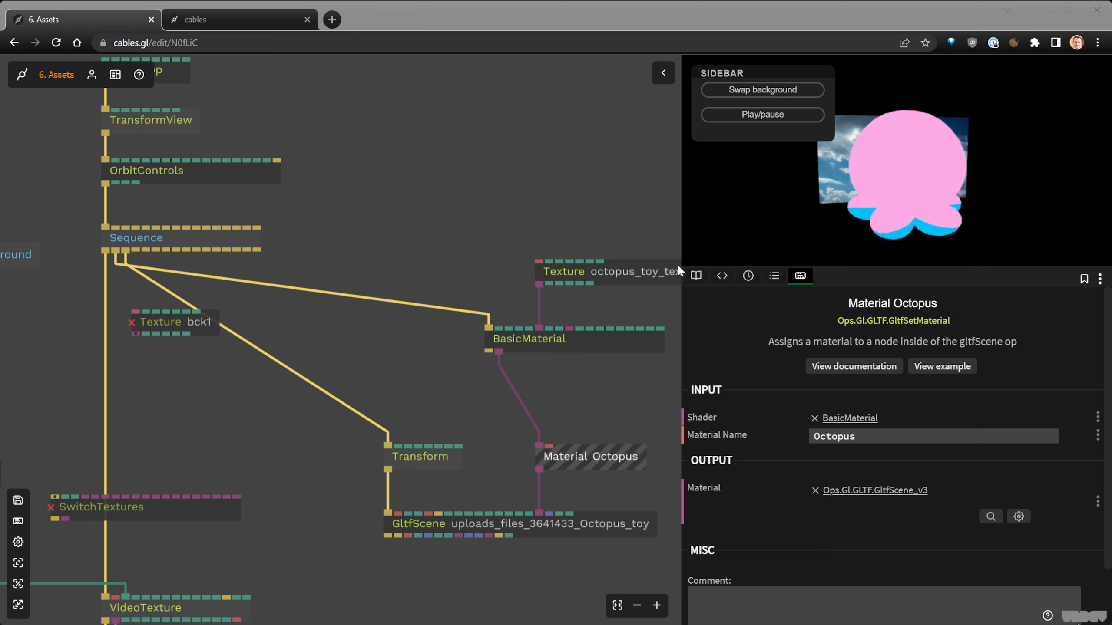
click(762, 199)
drag(762, 200, 1078, 205)
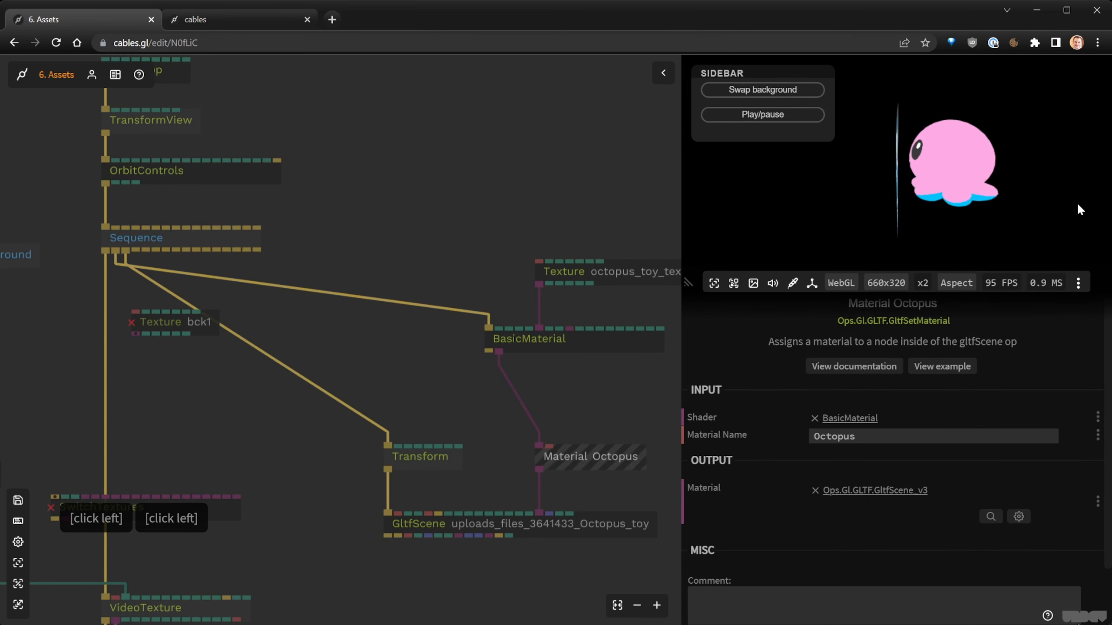
drag(1061, 252, 726, 232)
click(576, 419)
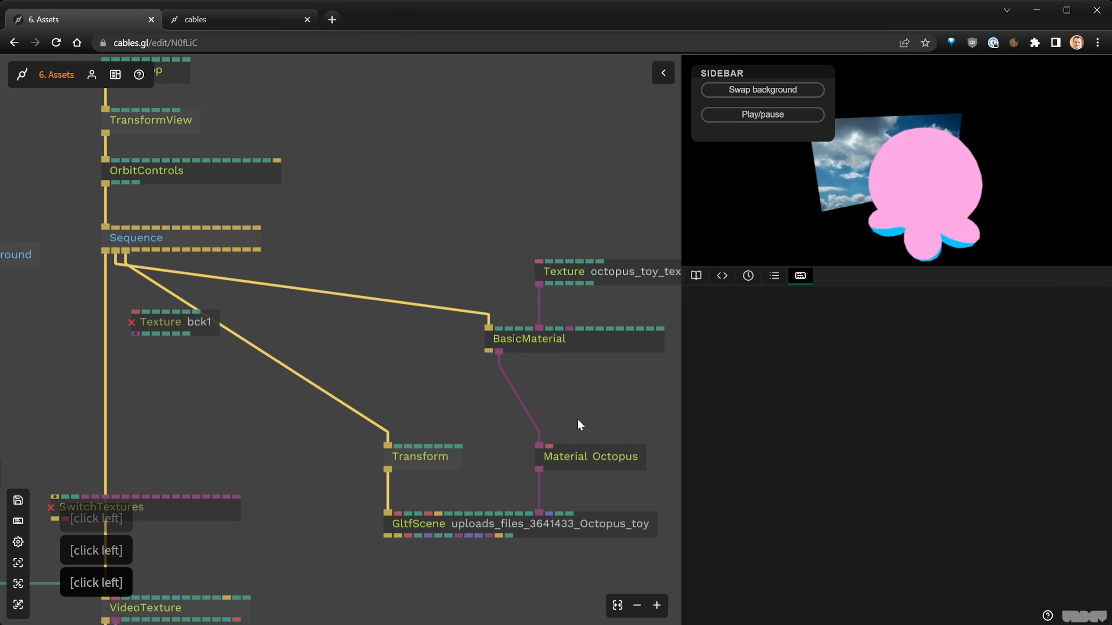
click(440, 454)
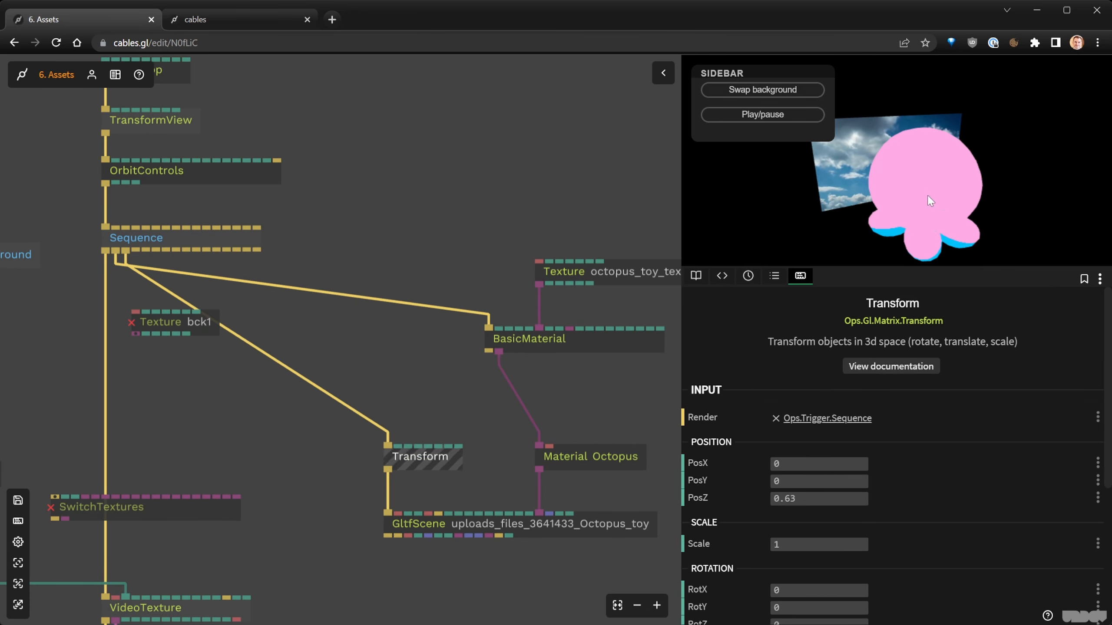
mouse_move(825, 607)
mouse_down()
mouse_move(670, 608)
mouse_move(824, 607)
mouse_up()
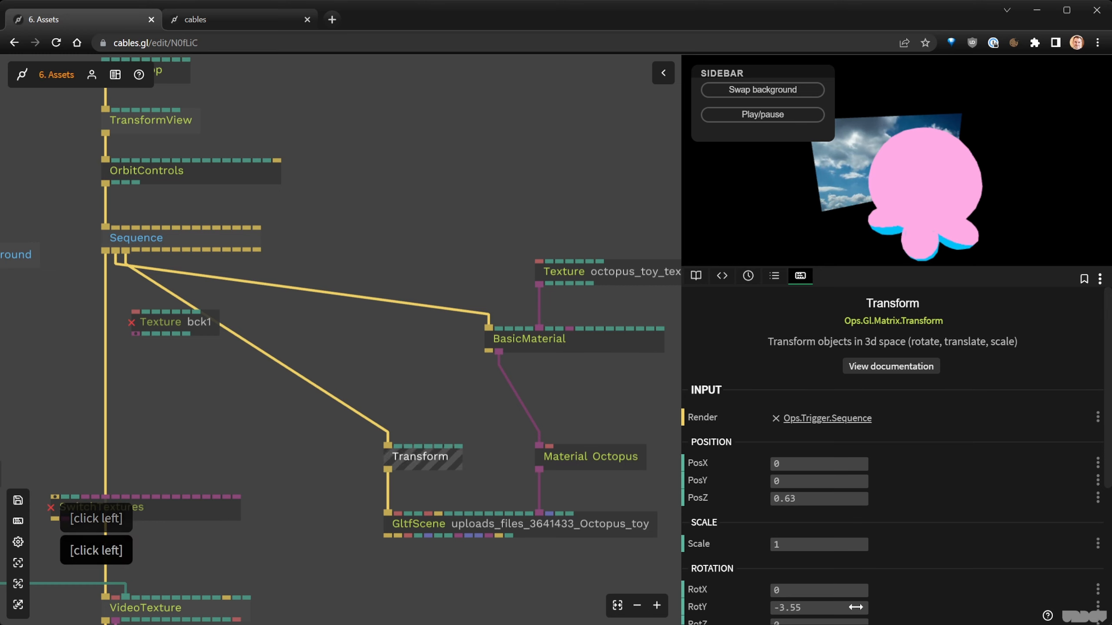
text(180)
click(842, 153)
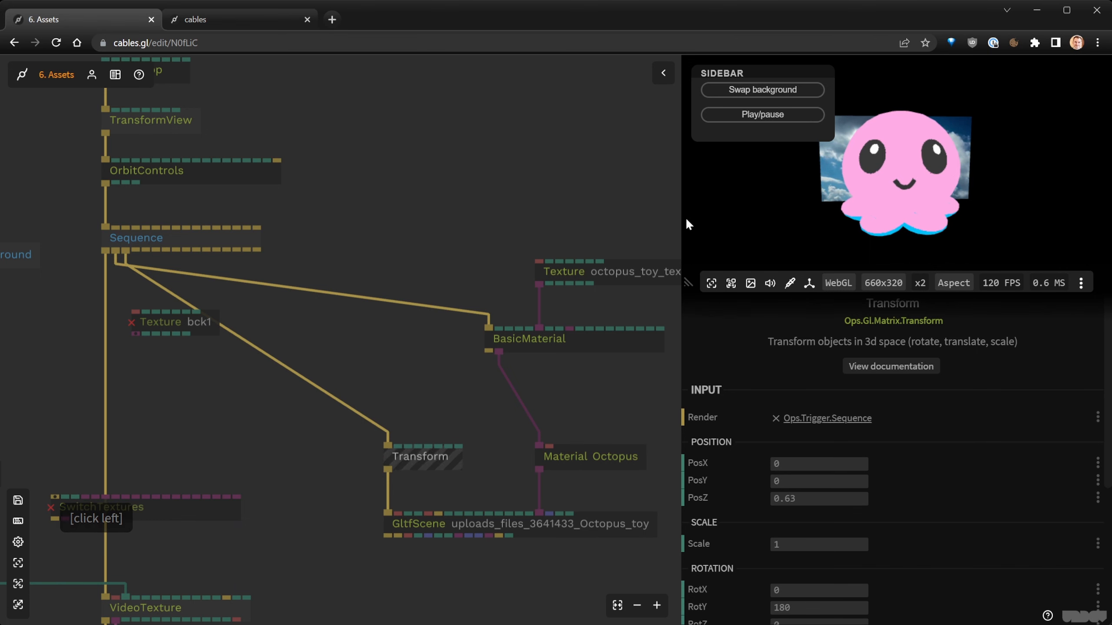
click(479, 453)
Try the Flip option on the octopus_toy_texture op again.
drag(619, 384, 526, 374)
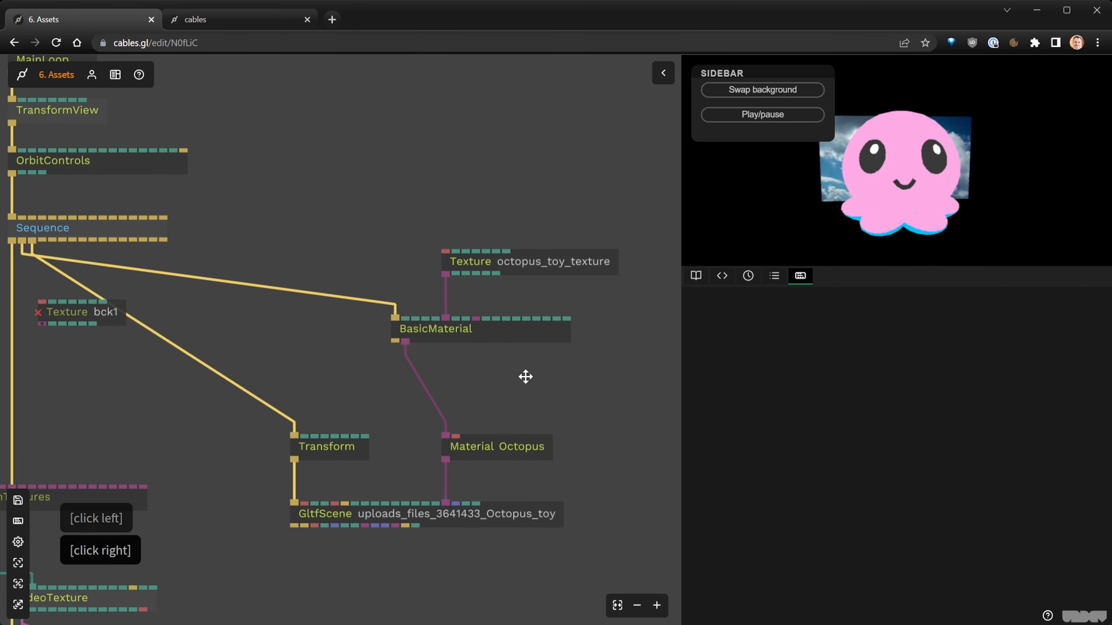
click(508, 267)
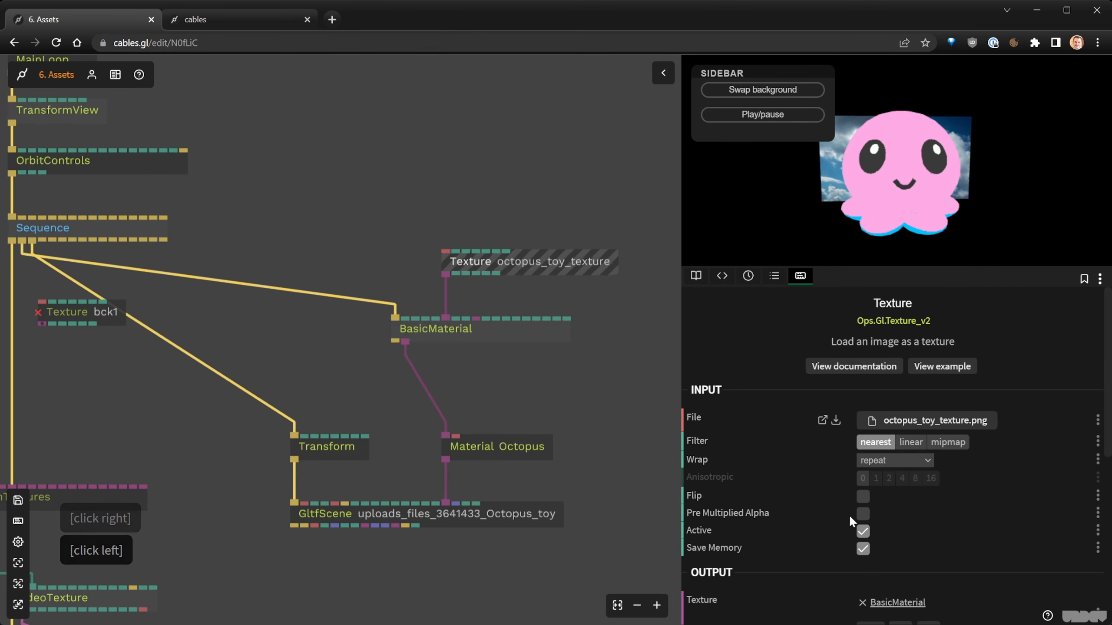
click(860, 504)
click(861, 504)
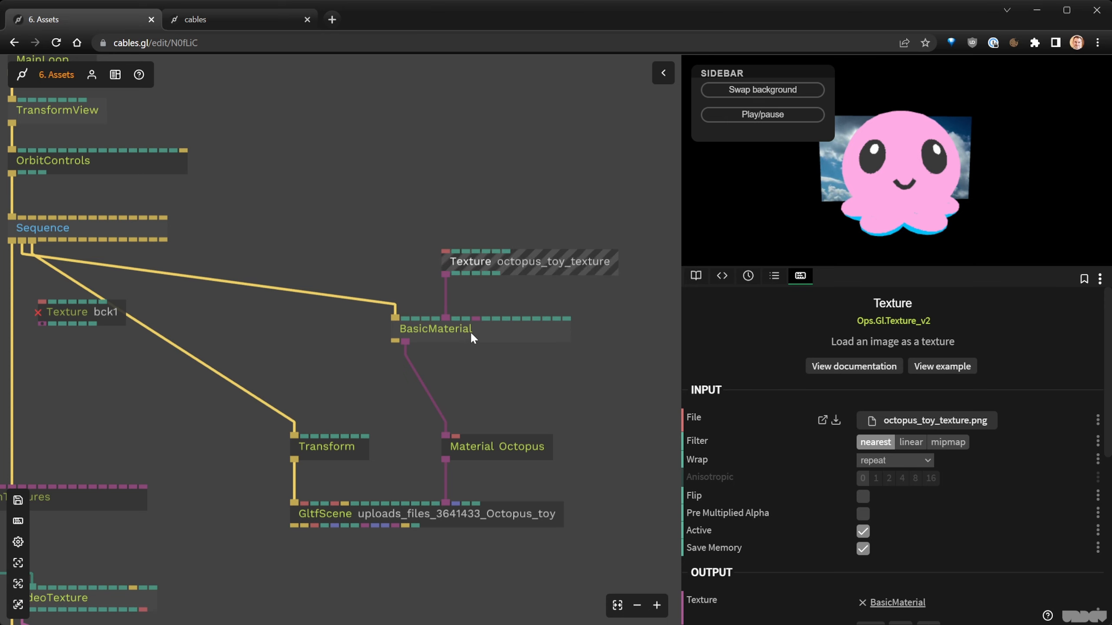
Move BasicMaterial and the octopus texture op so their links line up straight above Material Octopus.
drag(470, 331, 513, 374)
drag(505, 272, 546, 323)
click(548, 343)
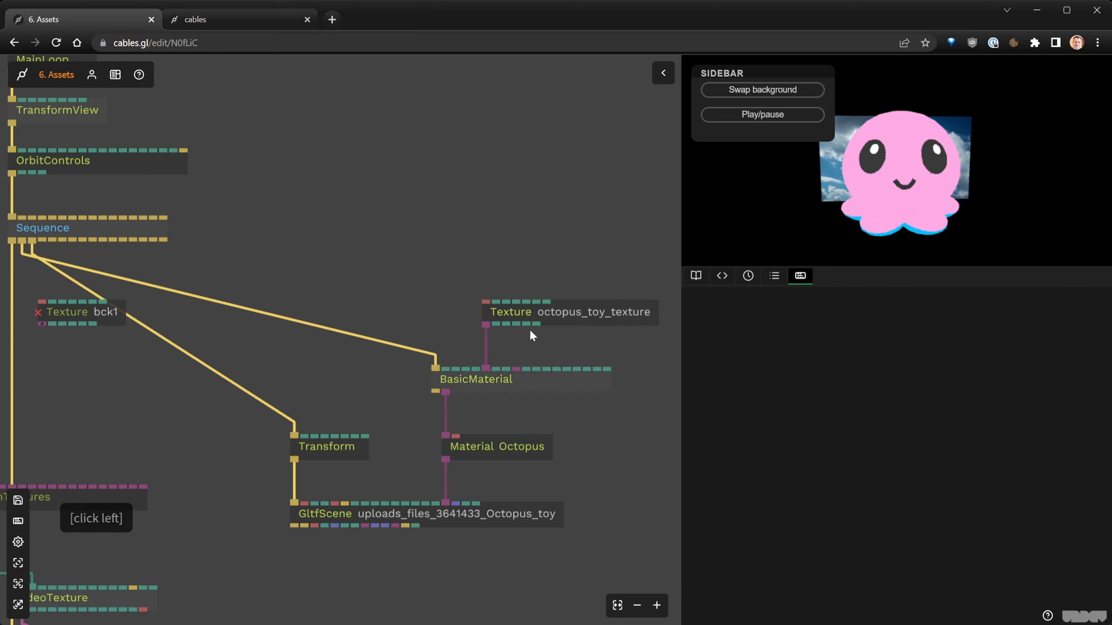
Examine the textured octopus from several angles and up close in the preview, and save the patch.
drag(789, 232, 977, 262)
scroll(961, 194, up, 3)
drag(959, 212, 990, 178)
drag(932, 168, 928, 162)
scroll(923, 168, up, 5)
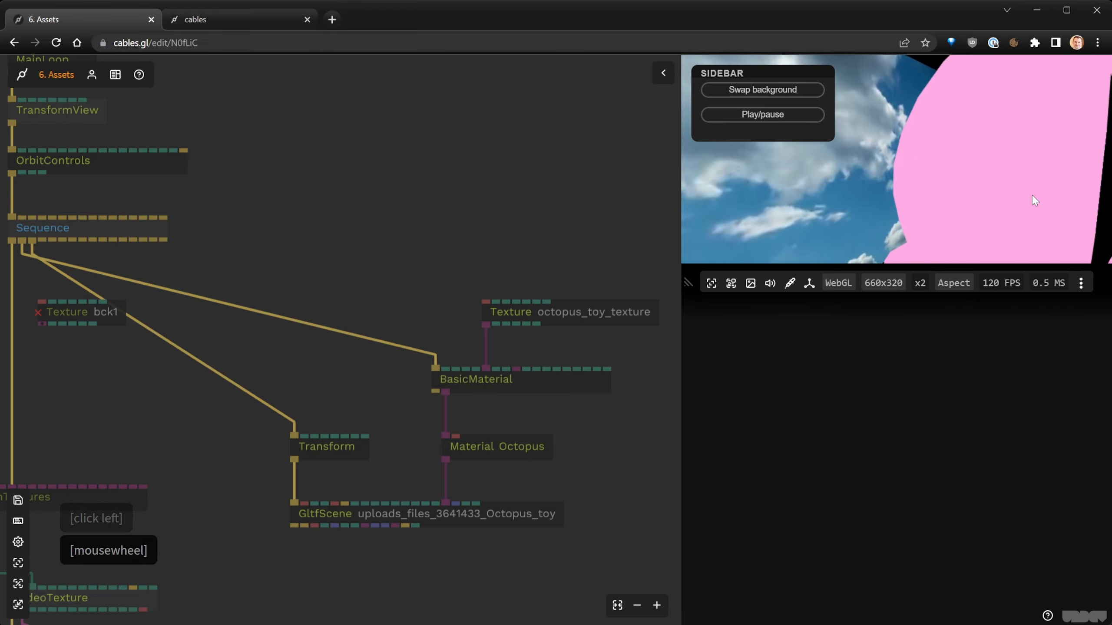
drag(1032, 195, 856, 193)
scroll(966, 176, down, 5)
click(604, 452)
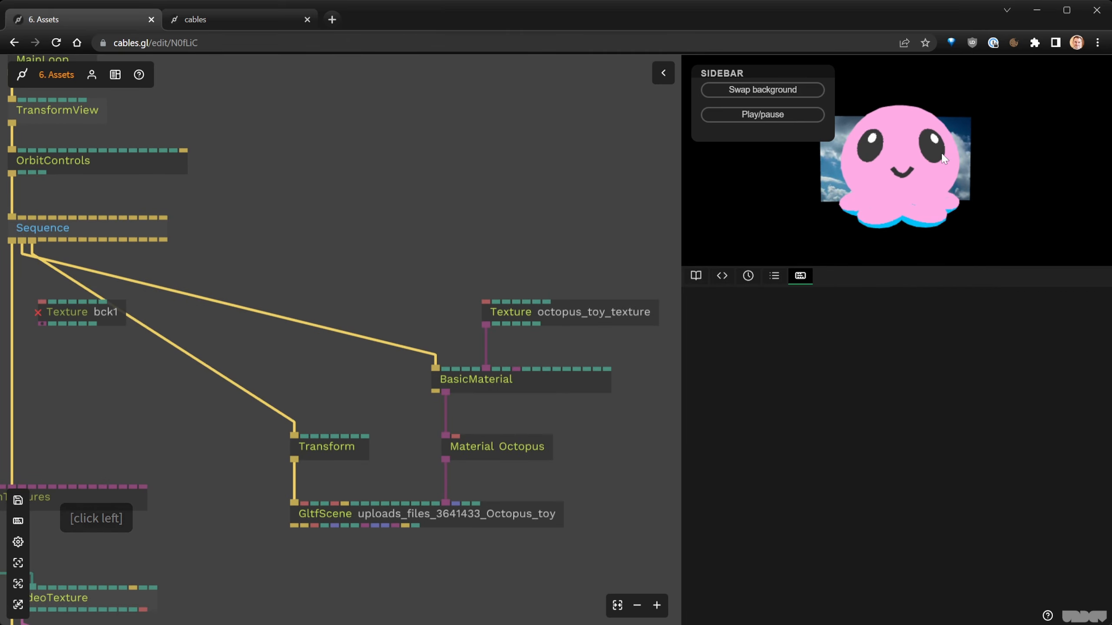
key(ctrl+s)
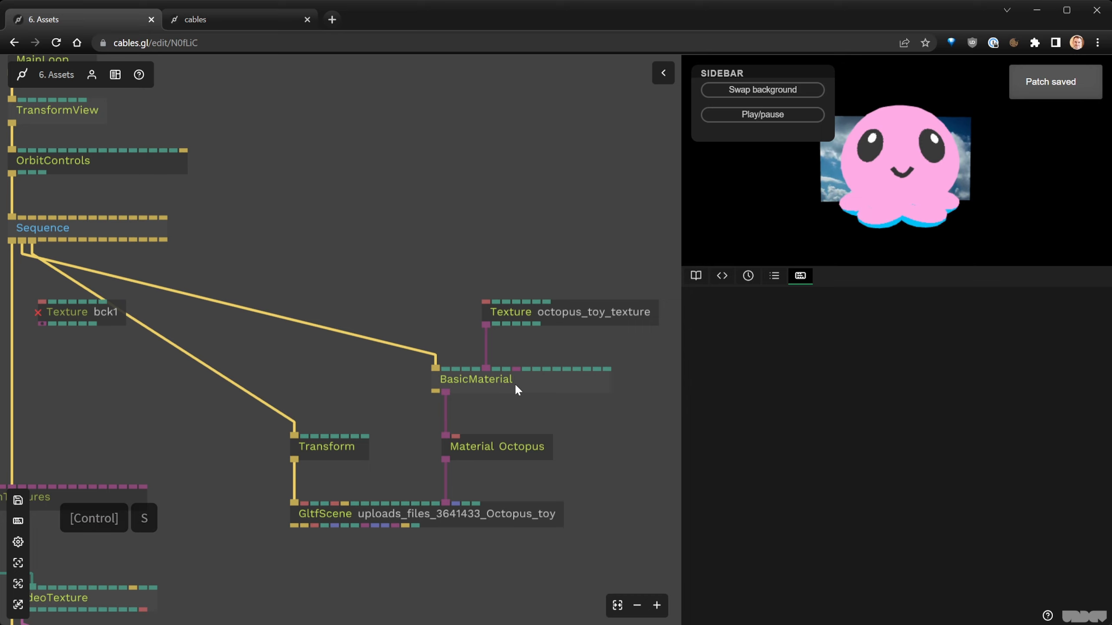
Move the octopus texture op higher and insert a LambertMaterial op between Sequence and the octopus's BasicMaterial.
click(546, 313)
drag(546, 312, 551, 243)
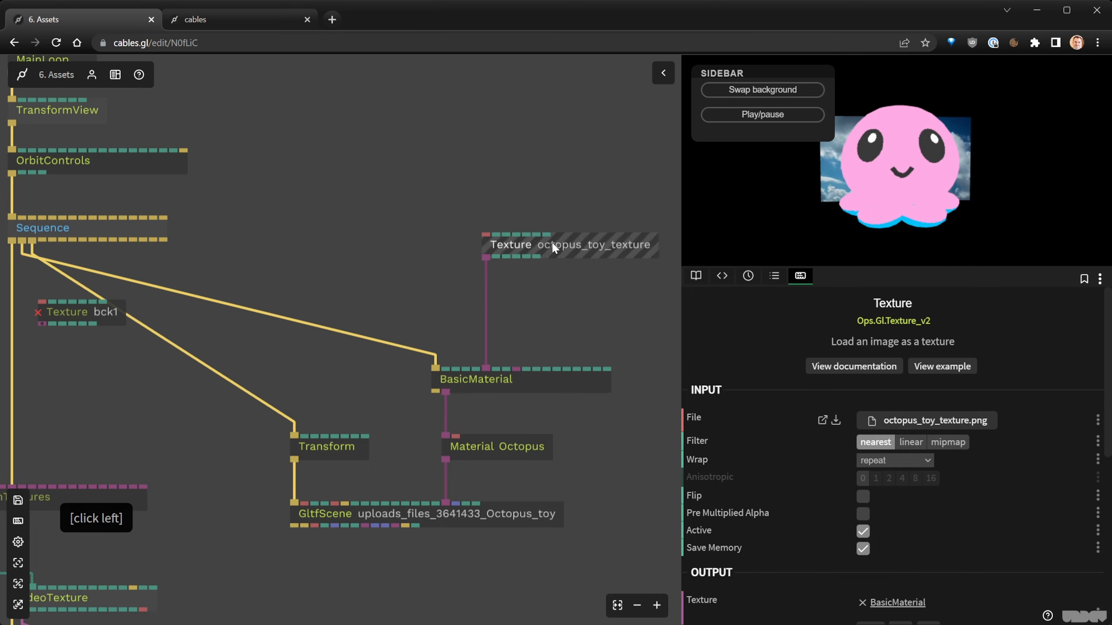
click(547, 311)
click(446, 310)
key(Tab)
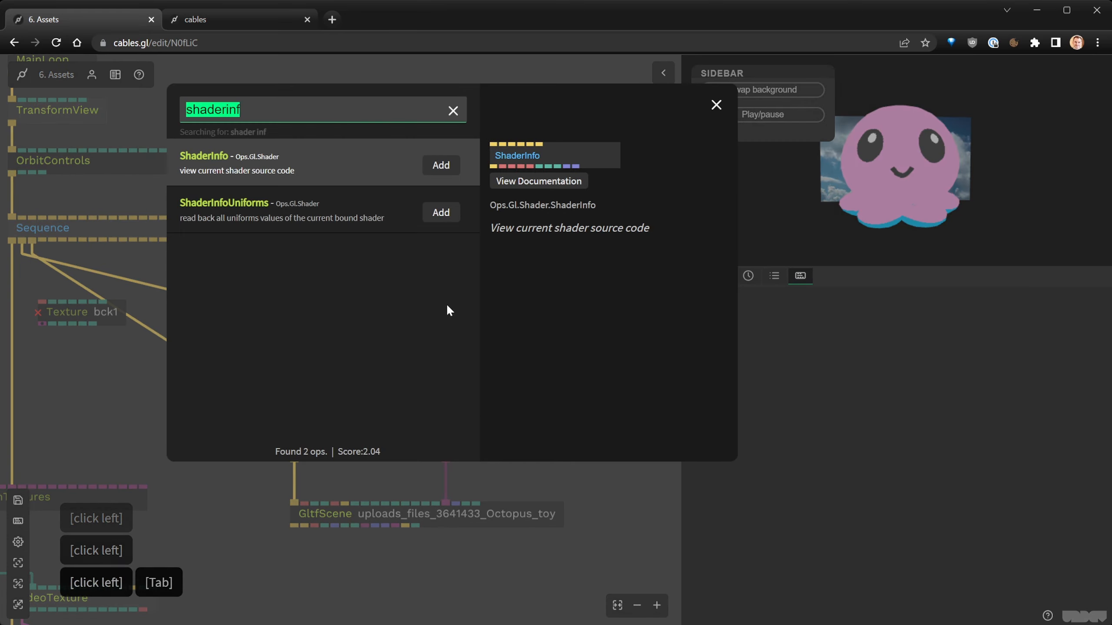
text(lambert)
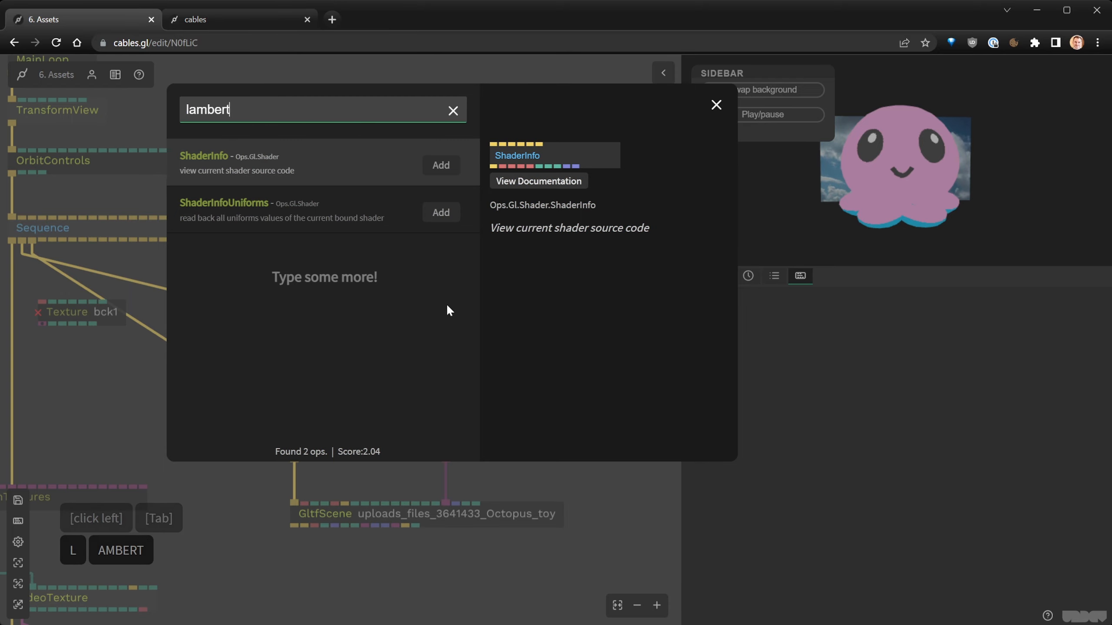
key(Return)
drag(483, 321, 451, 316)
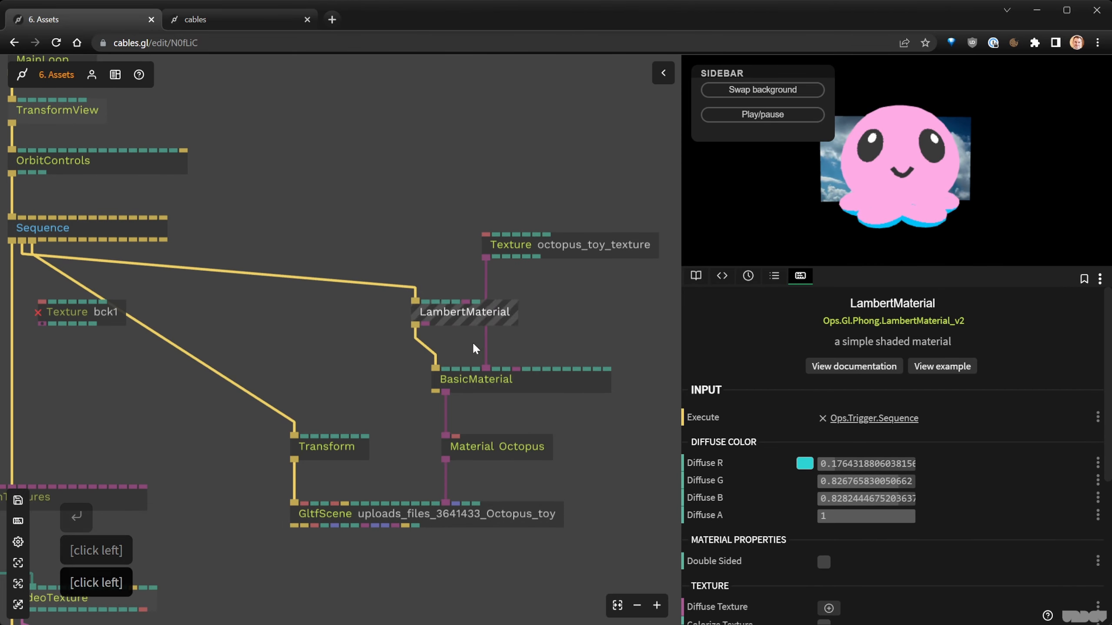
Replace the octopus's BasicMaterial with LambertMaterial, linking the texture to Diffuse Texture and the shader to Material Octopus, and align it above Material Octopus.
drag(487, 370, 466, 302)
click(492, 379)
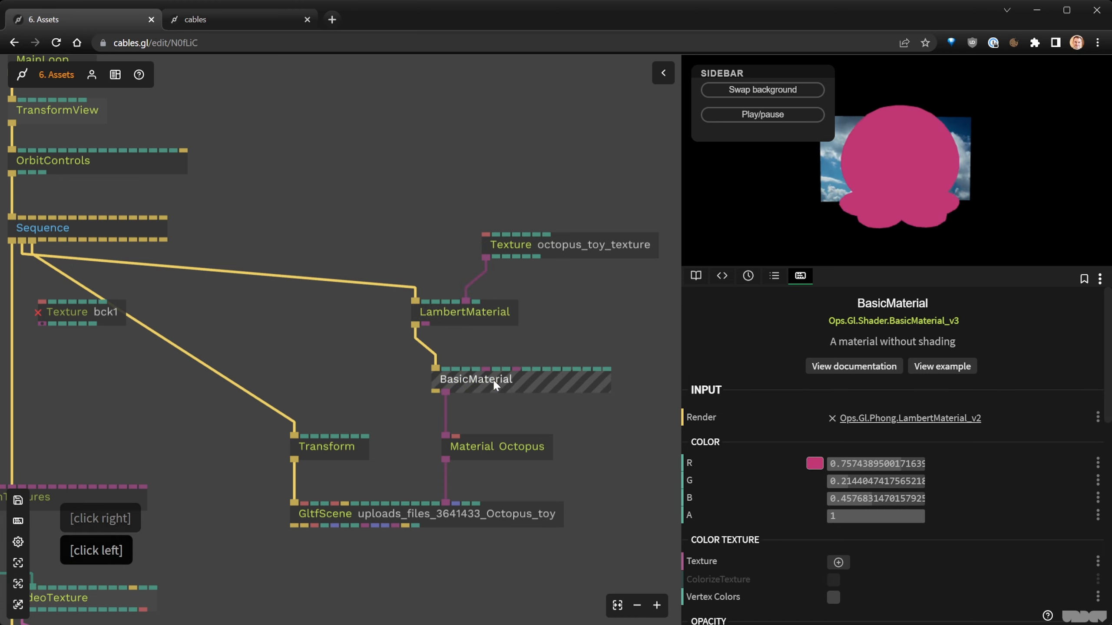
key(Delete)
drag(426, 324, 443, 432)
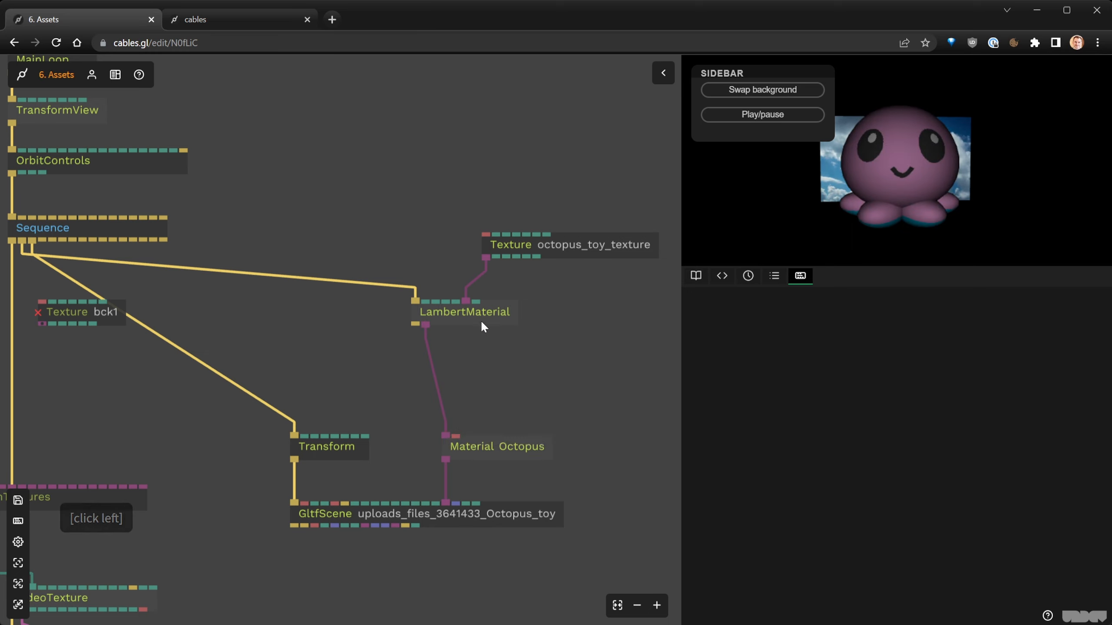
drag(481, 315, 501, 361)
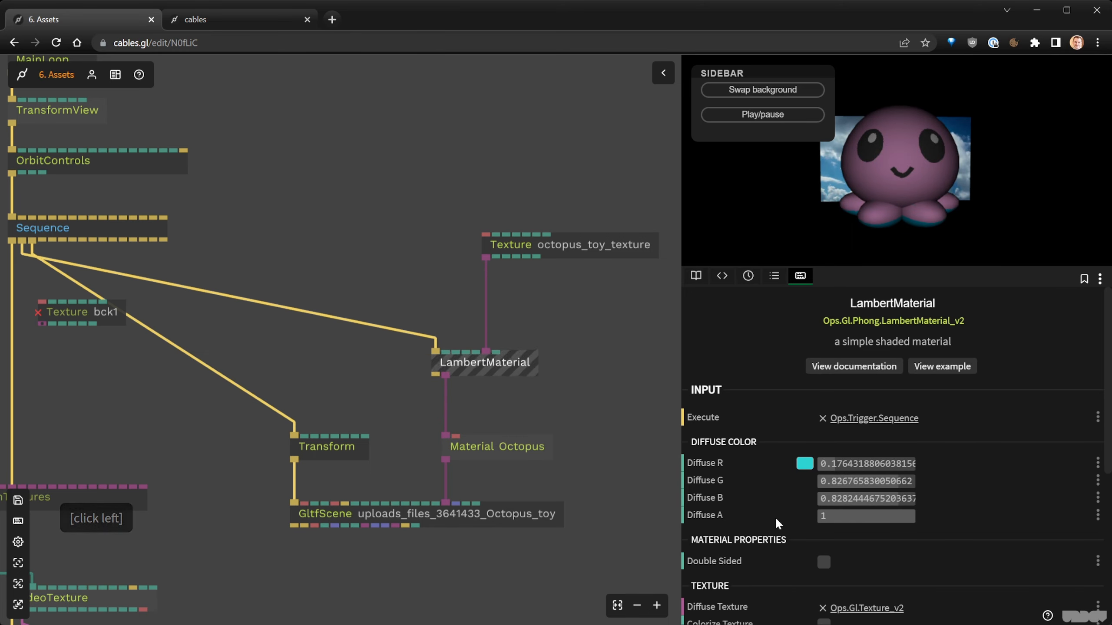
Set LambertMaterial's diffuse color to white, with R, G and B at 1.
scroll(785, 526, down, 1)
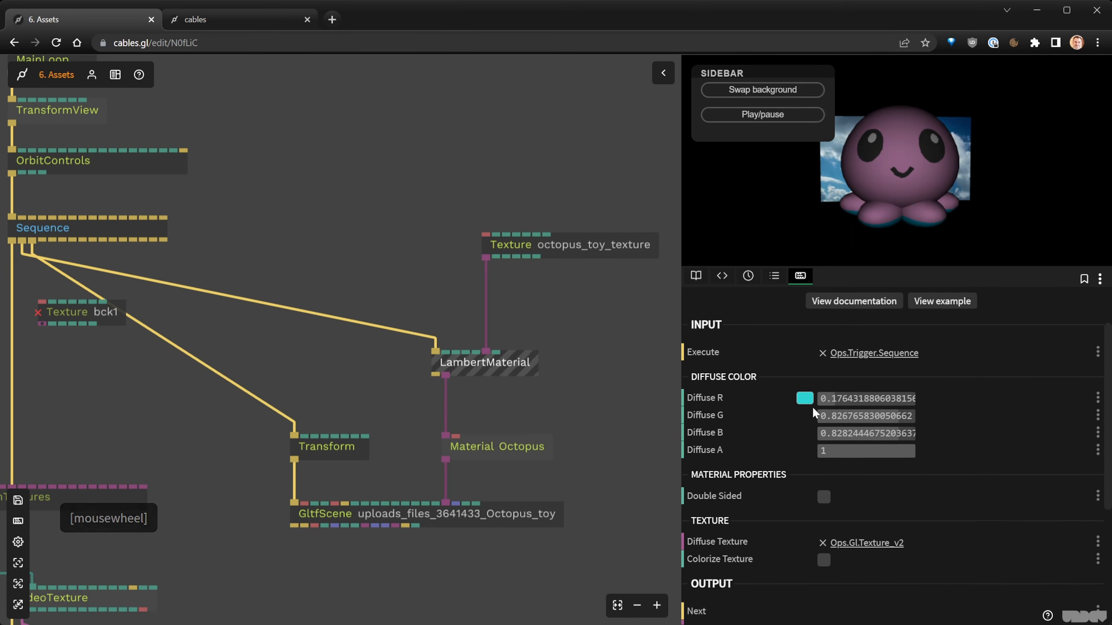
click(805, 398)
mouse_move(954, 416)
mouse_down()
mouse_move(963, 459)
mouse_move(772, 508)
mouse_move(728, 507)
mouse_move(713, 383)
mouse_up()
click(527, 372)
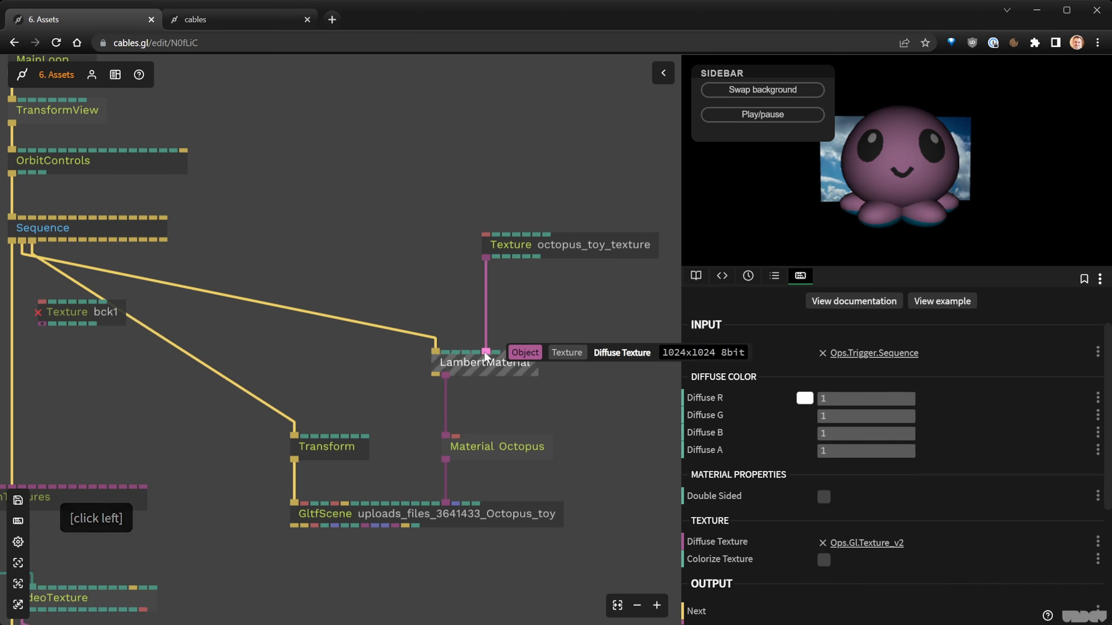
Examine the shaded octopus at different angles and zoom levels in the preview, and review its op branch.
drag(840, 186, 887, 204)
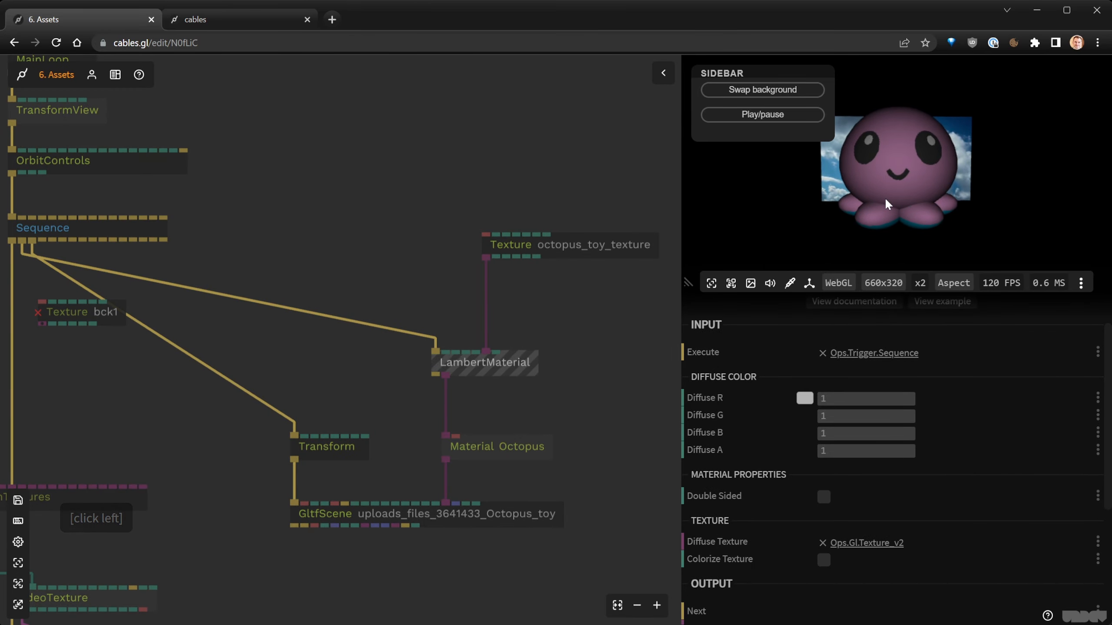
click(545, 385)
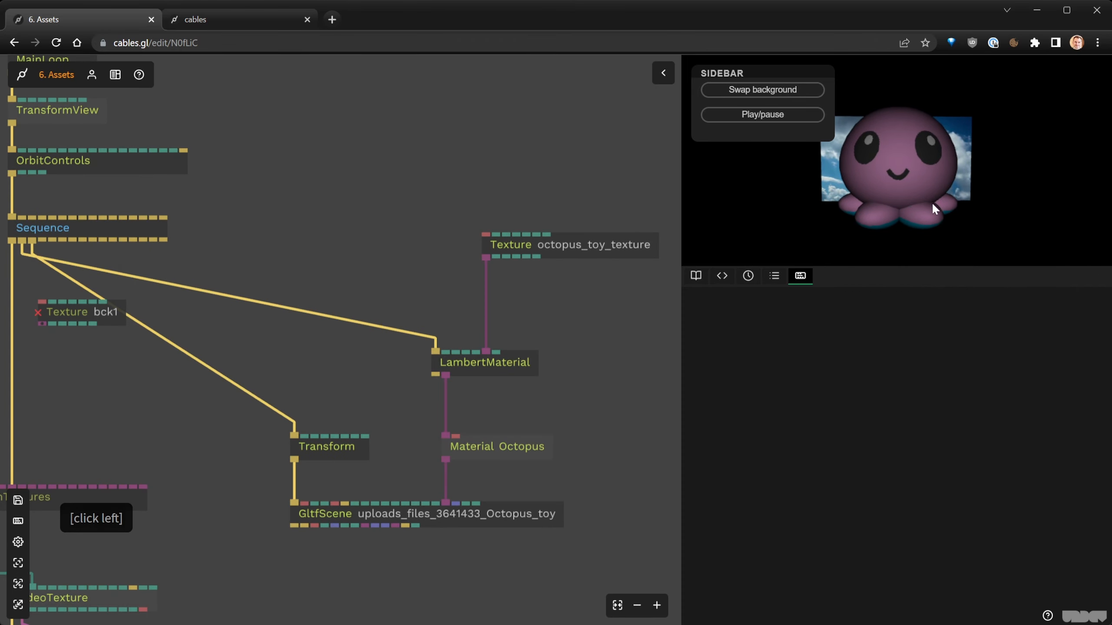
scroll(933, 206, up, 5)
scroll(915, 179, down, 5)
mouse_move(901, 181)
mouse_down()
mouse_move(964, 192)
mouse_move(908, 184)
mouse_up()
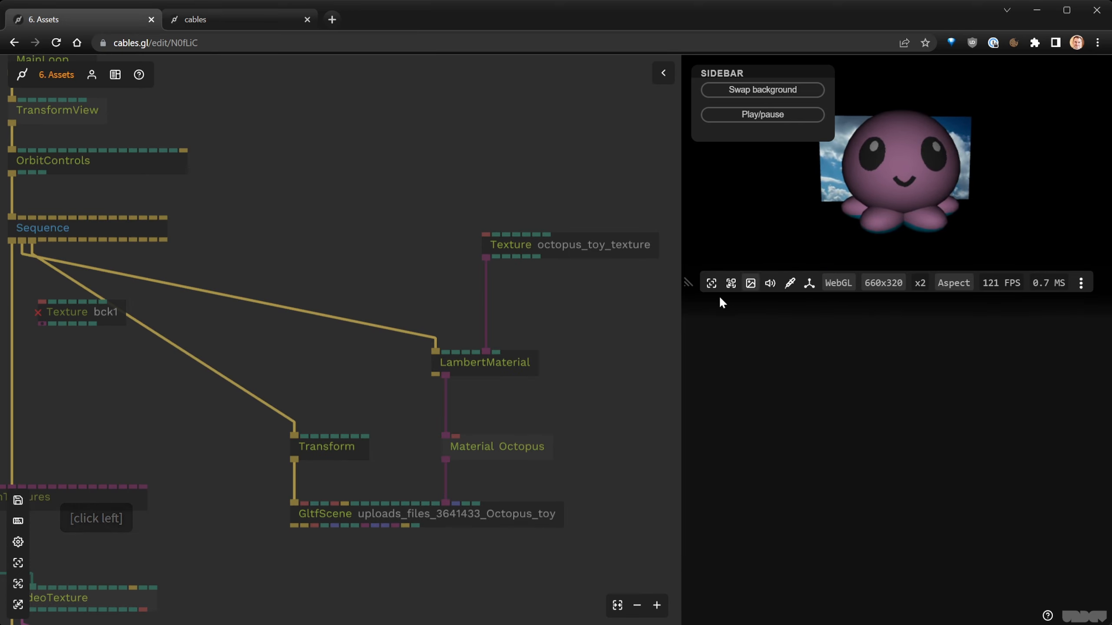
click(543, 332)
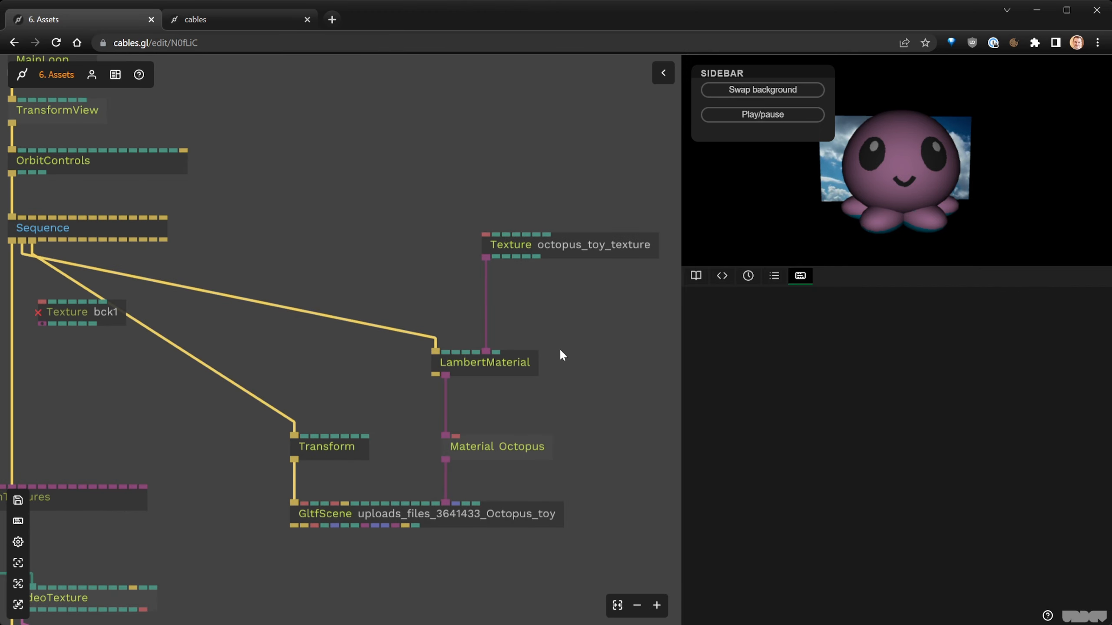
drag(580, 377, 479, 337)
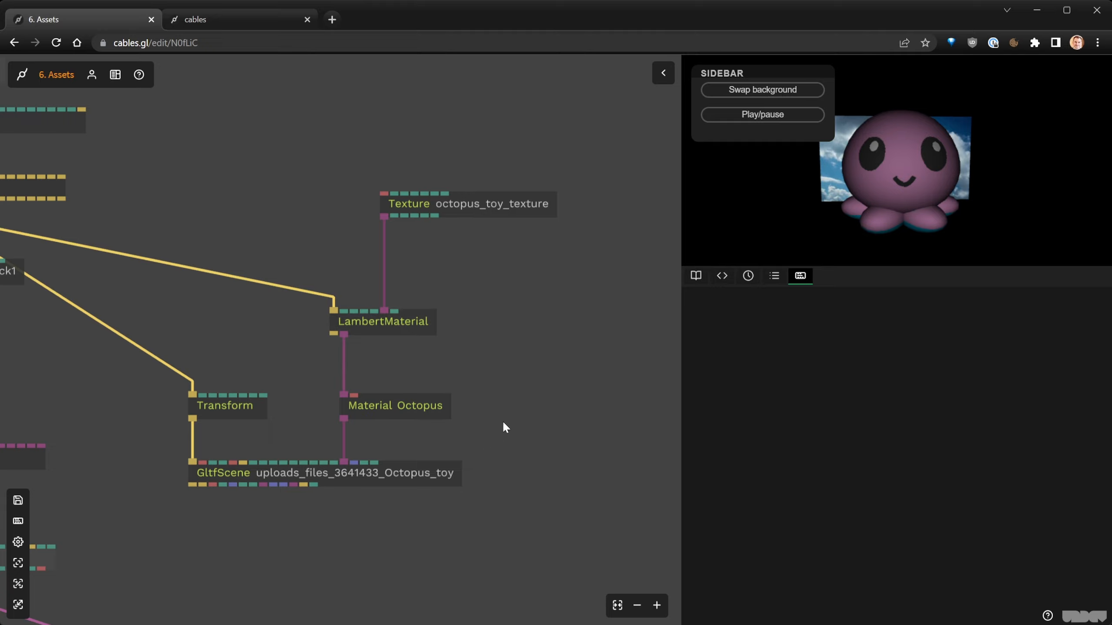
scroll(511, 417, down, 3)
drag(511, 422, 593, 385)
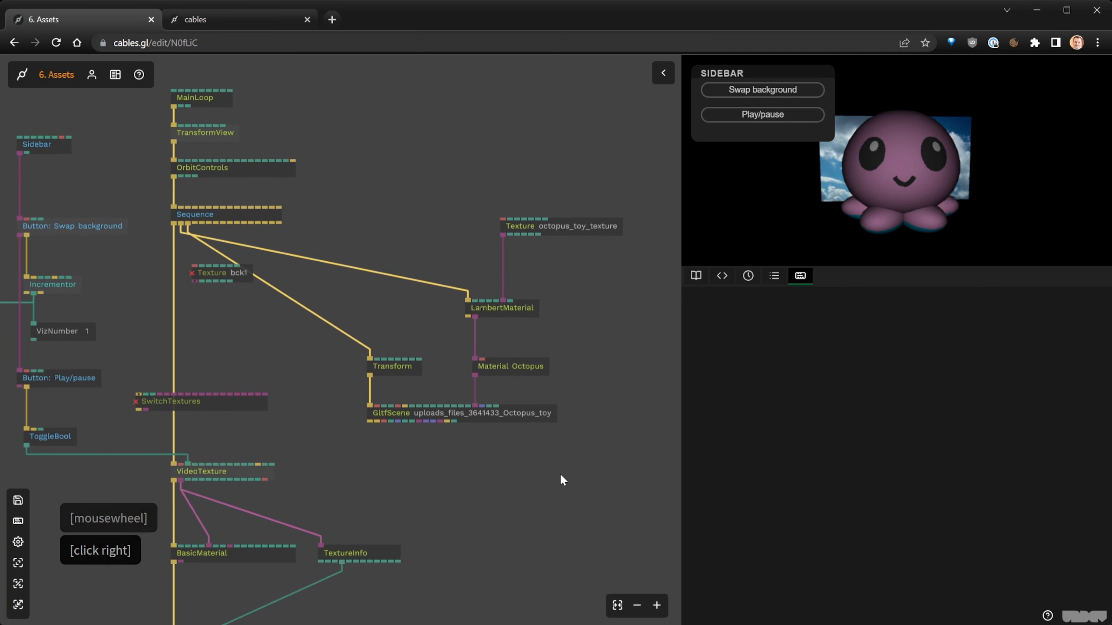
Clear the op selection and save the Assets patch.
click(556, 474)
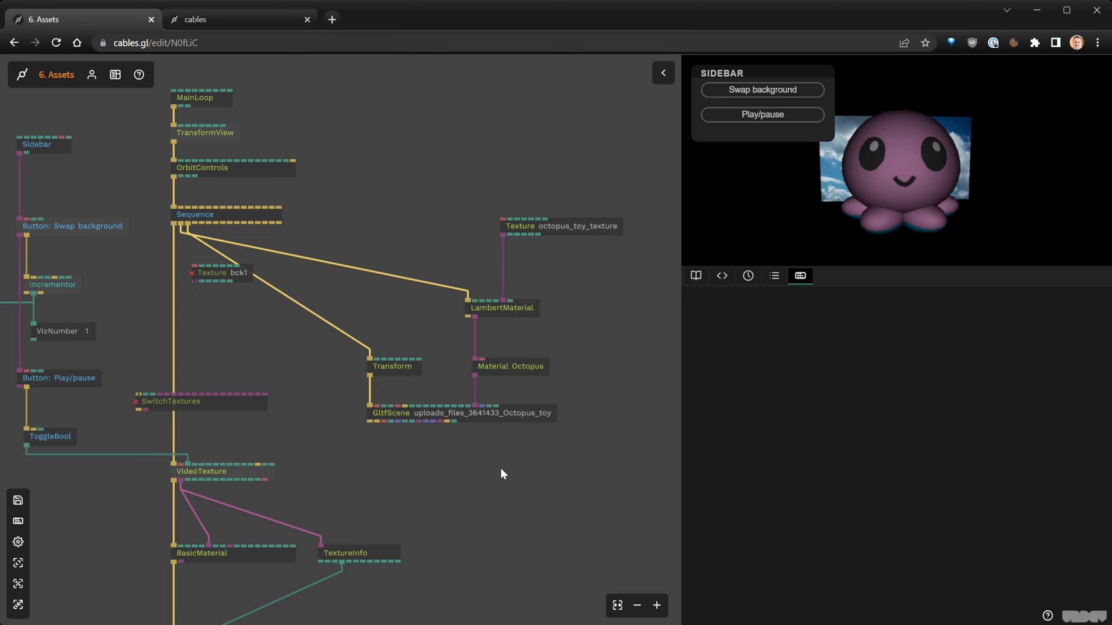
click(471, 477)
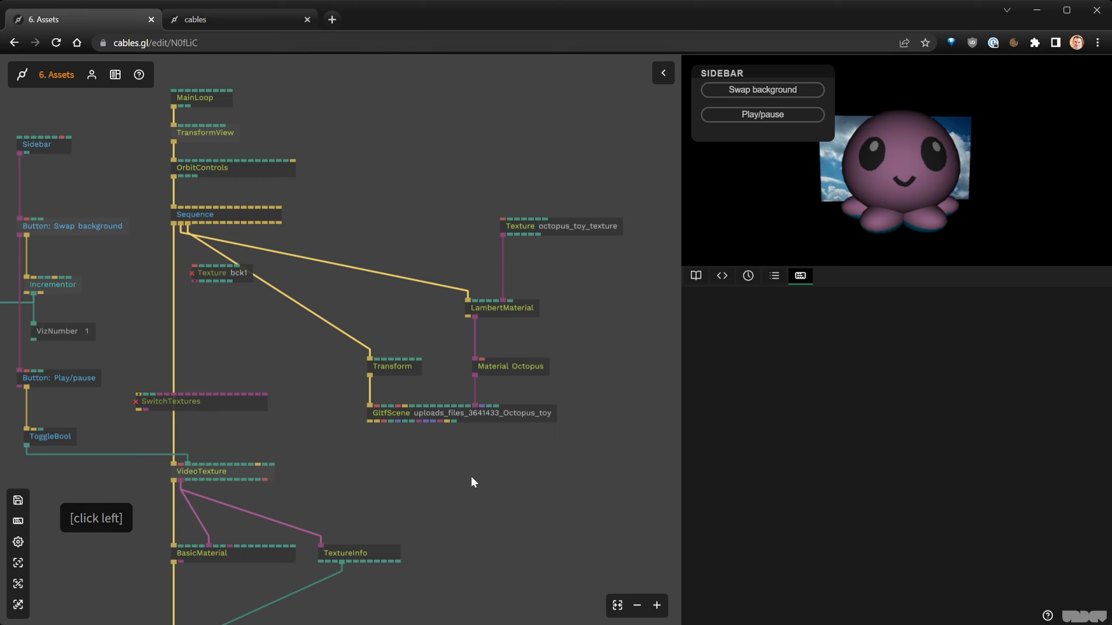
key(ctrl+s)
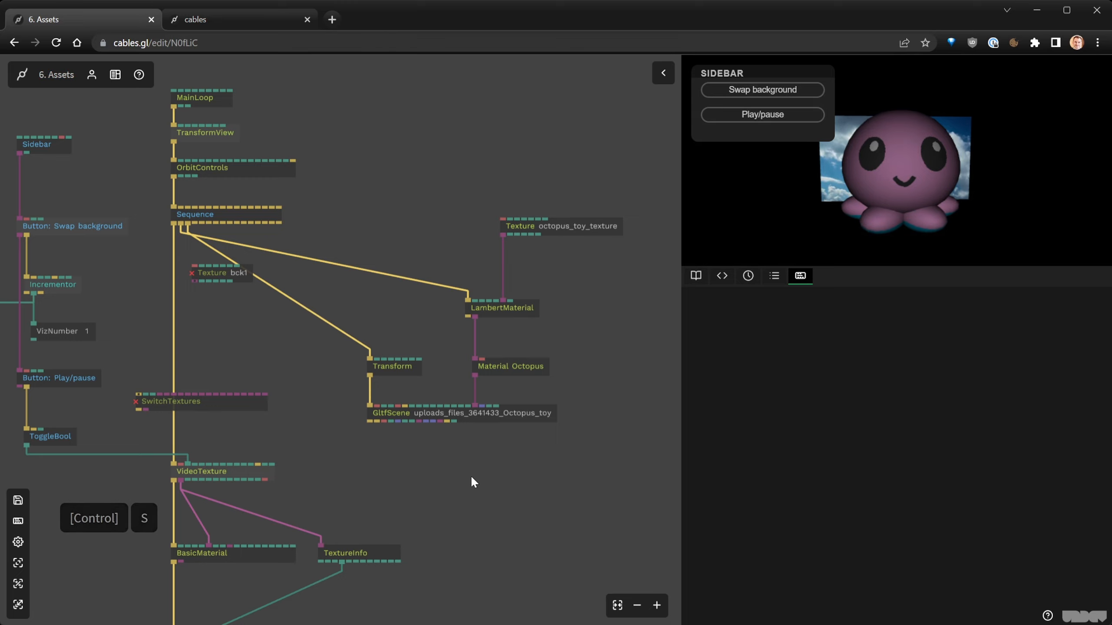
Delete the unused SwitchTextures op and the bck1 Texture op beneath Sequence.
scroll(471, 477, down, 1)
click(276, 418)
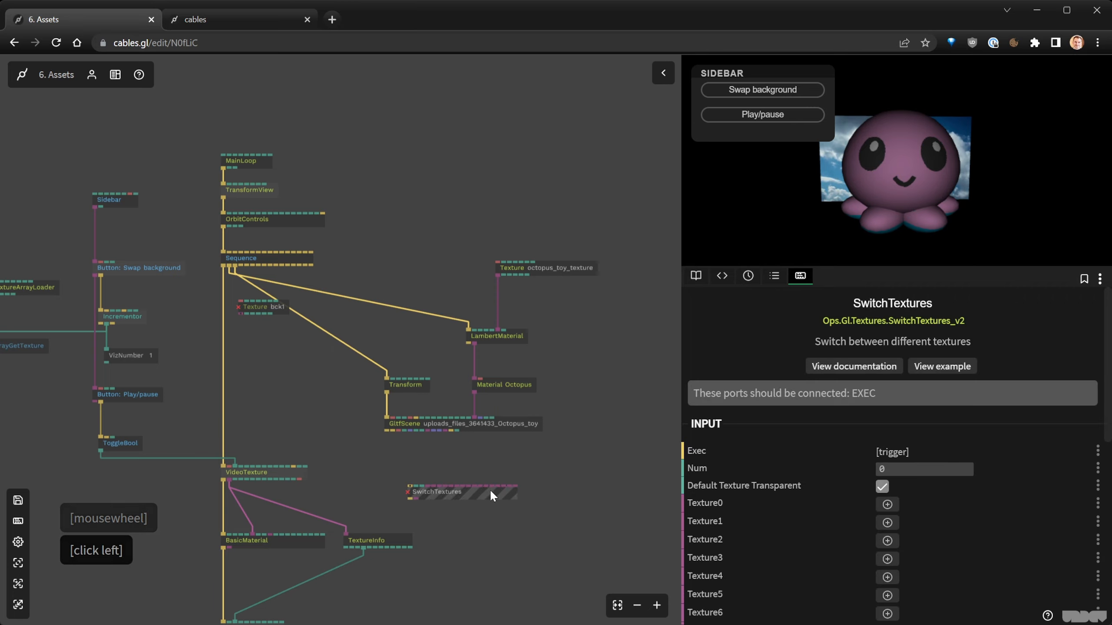
key(Delete)
click(272, 314)
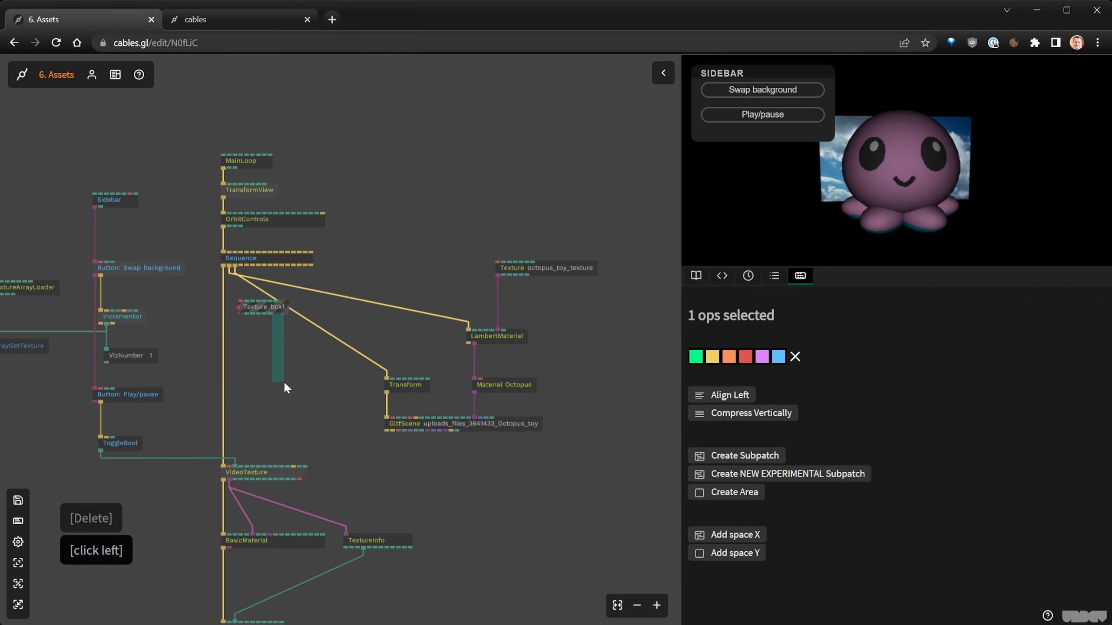
drag(264, 321, 284, 373)
key(Delete)
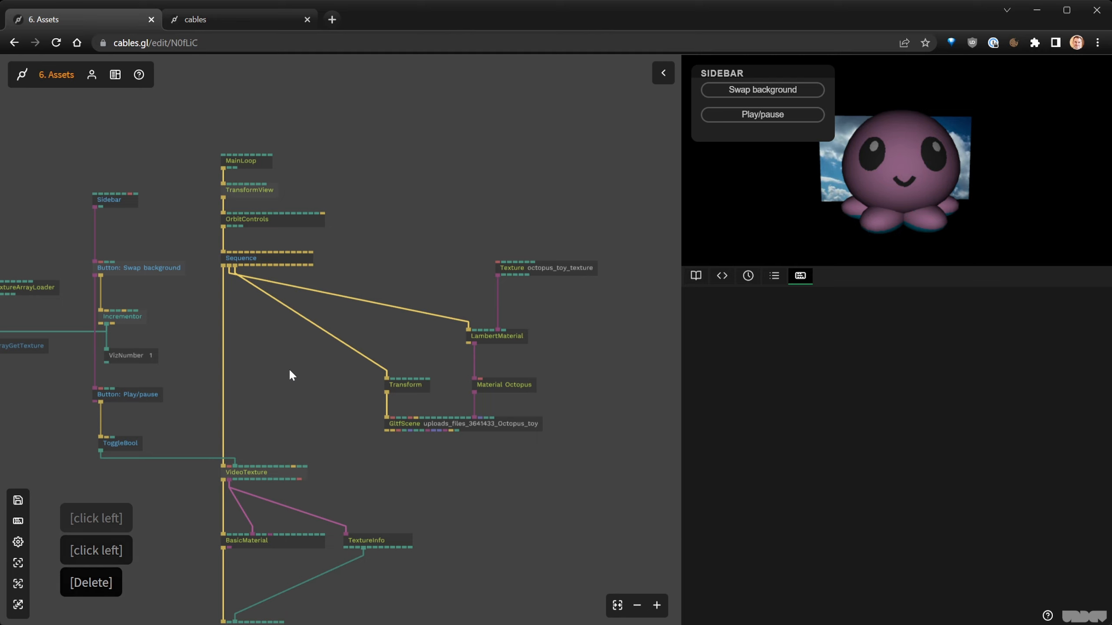
Shift the whole rendering branch, from MainLoop to Rectangle including the octopus ops, to the right, away from the sidebar ops.
drag(285, 416, 392, 340)
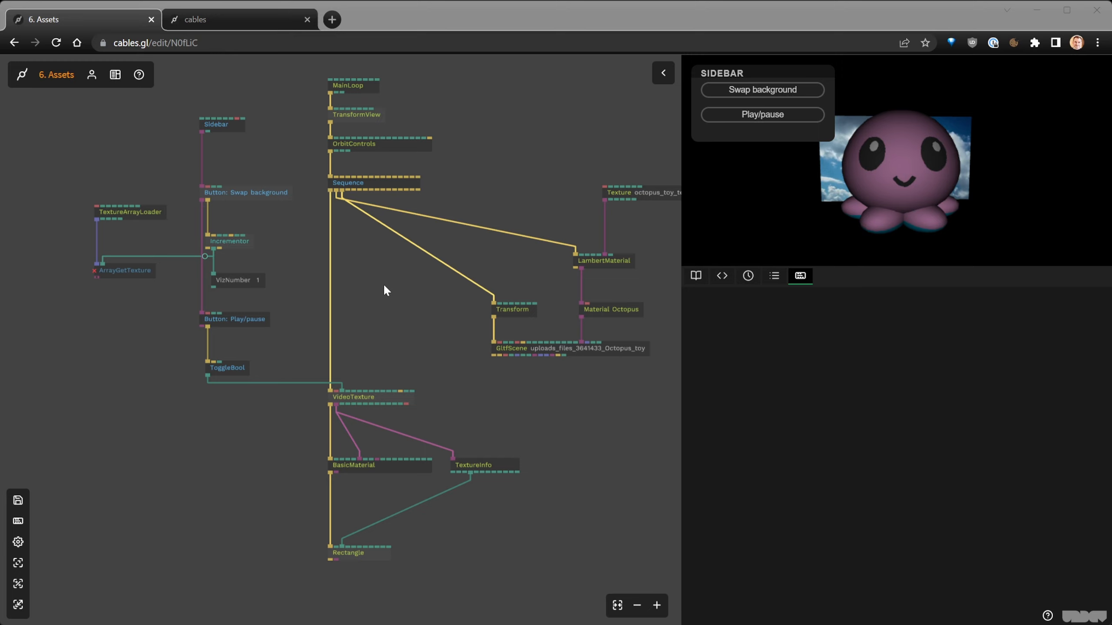
drag(407, 342, 309, 332)
scroll(308, 333, down, 2)
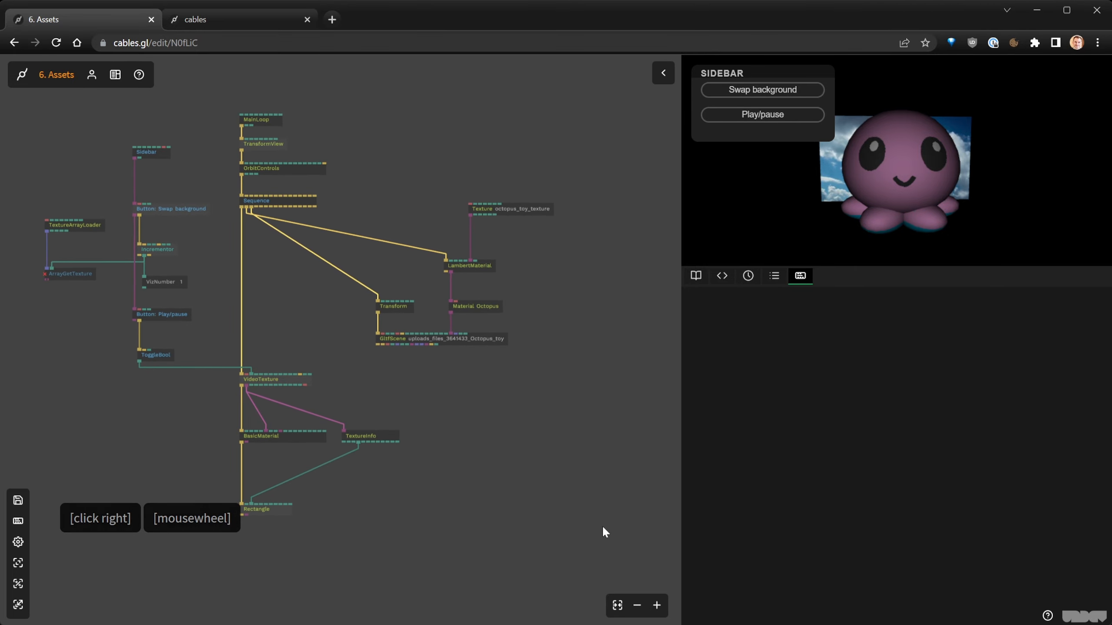
drag(564, 542, 370, 123)
click(296, 162)
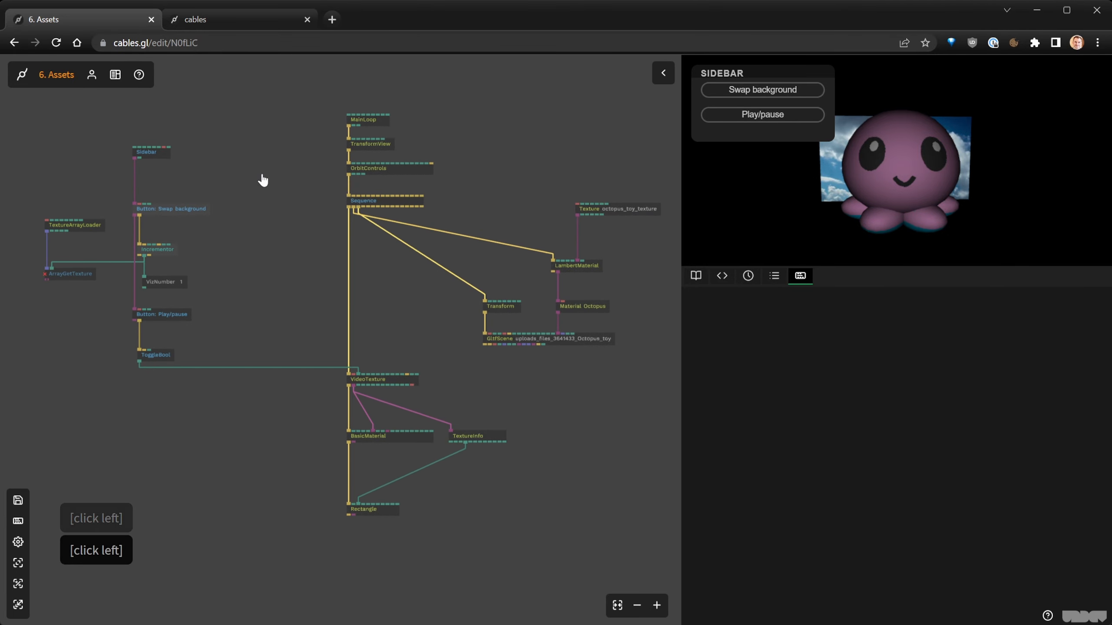
Add a PlayButton op and place it in the free space between VizNumber and the main rendering chain.
key(Tab)
text(pl)
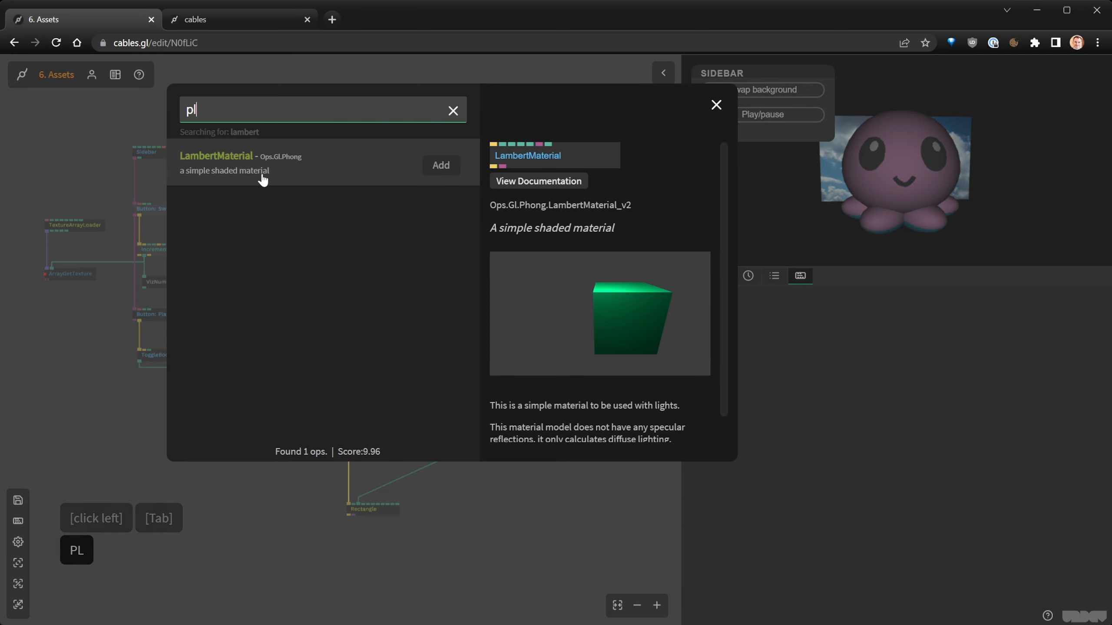
text(ay)
key(Return)
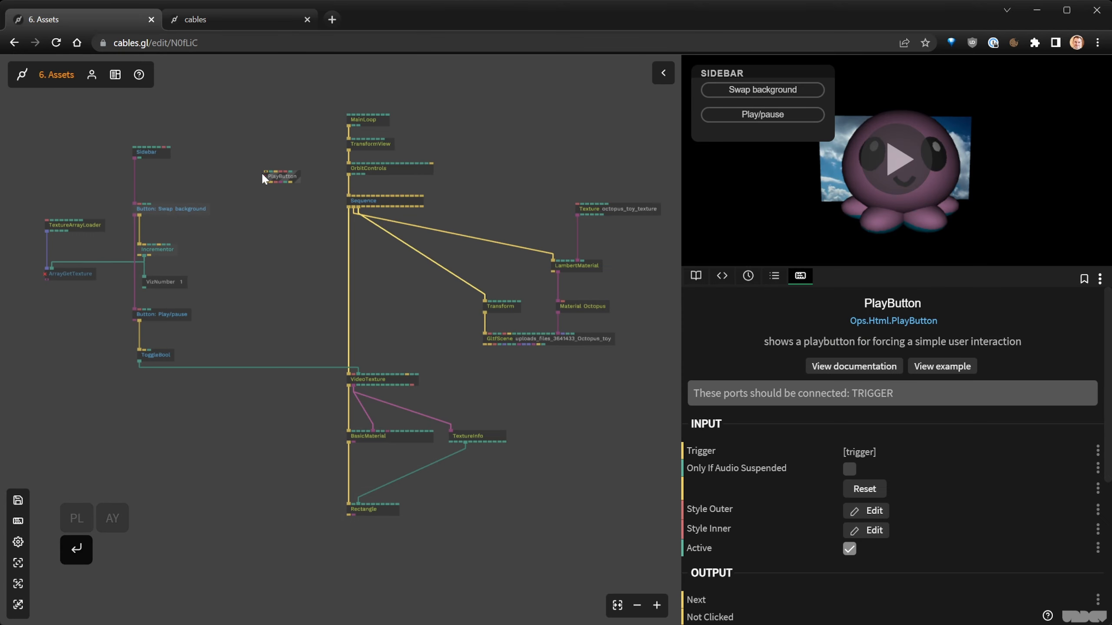
drag(279, 177, 273, 276)
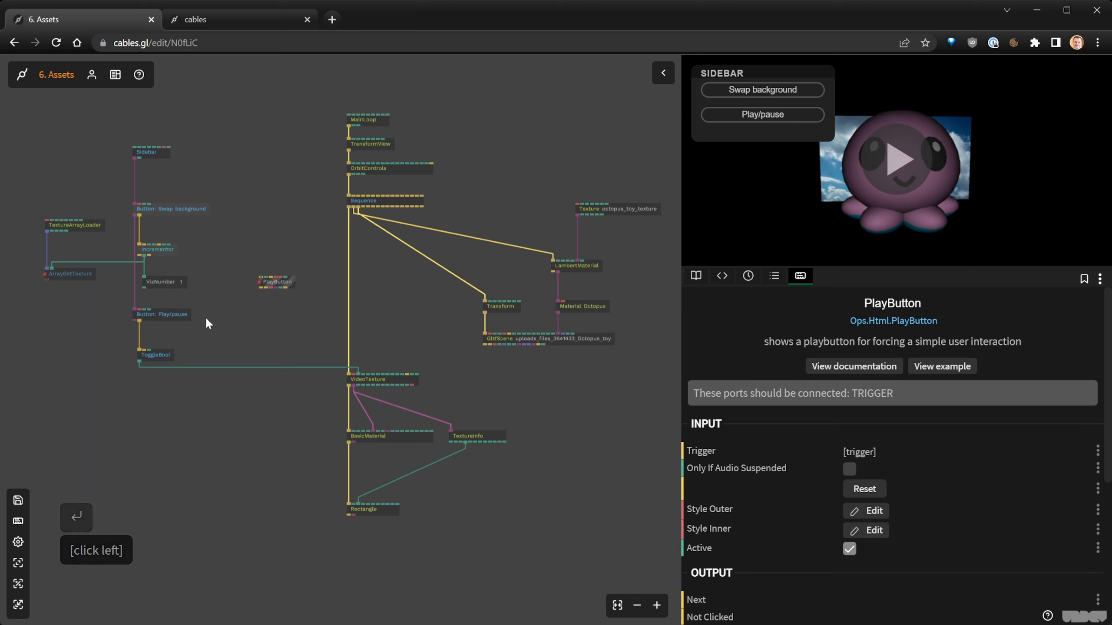
Move the Sidebar, both buttons, Incrementor, VizNumber and TextureArrayLoader upward, and nudge PlayButton slightly lower.
drag(101, 137, 156, 214)
drag(181, 253, 201, 321)
drag(168, 278, 171, 227)
drag(275, 282, 275, 291)
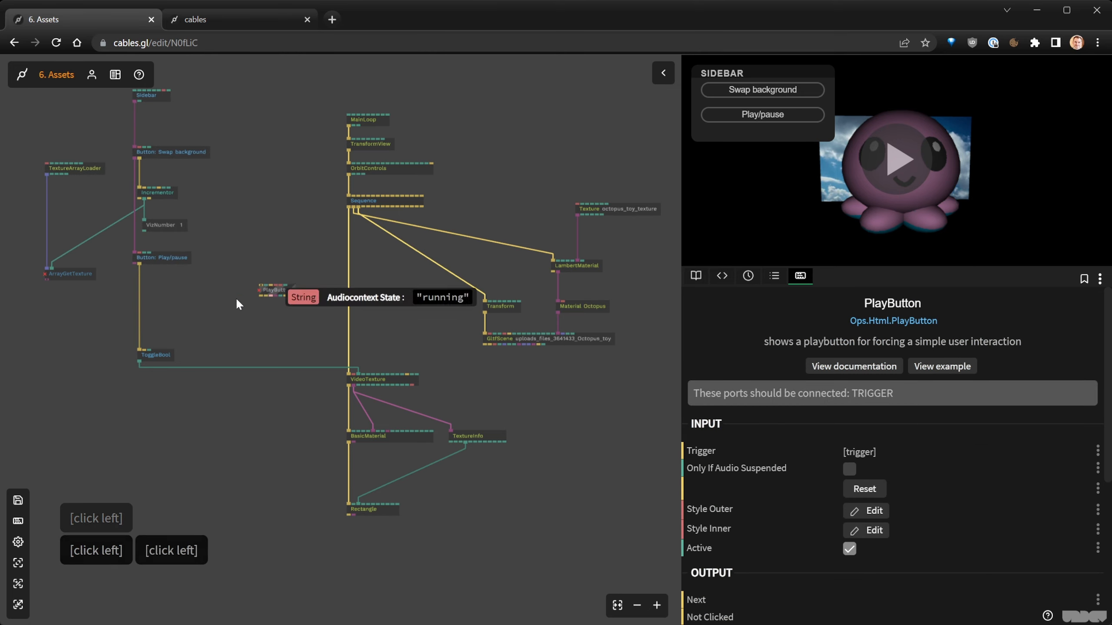
Link the trigger output of the Play/pause button to PlayButton's Trigger input.
scroll(151, 286, up, 2)
drag(136, 256, 289, 285)
click(153, 279)
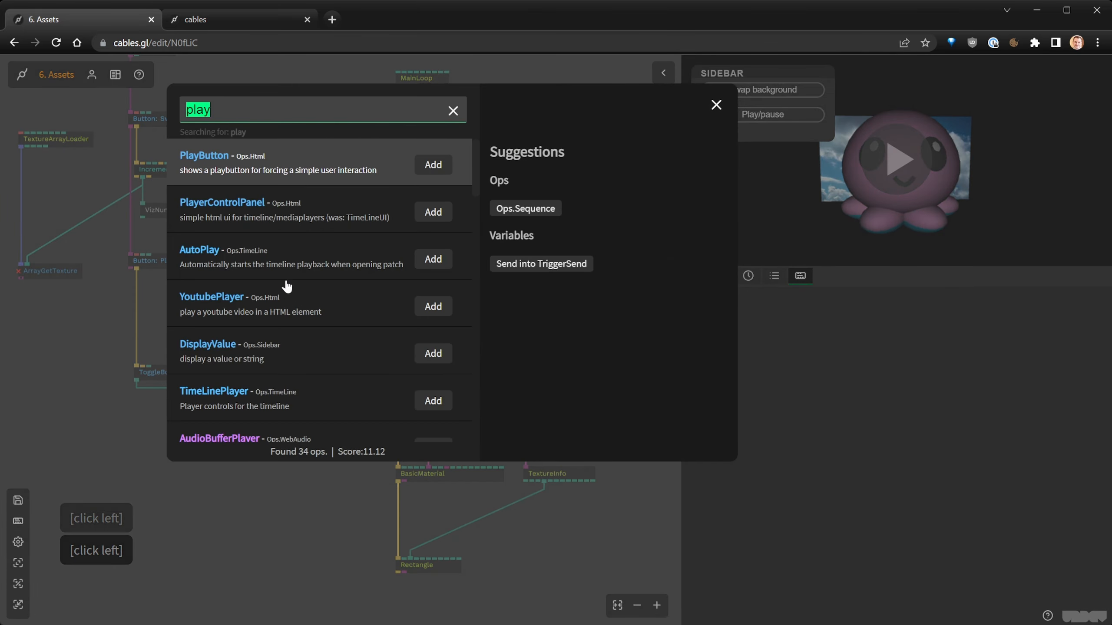
key(Escape)
scroll(201, 273, up, 5)
drag(69, 269, 318, 302)
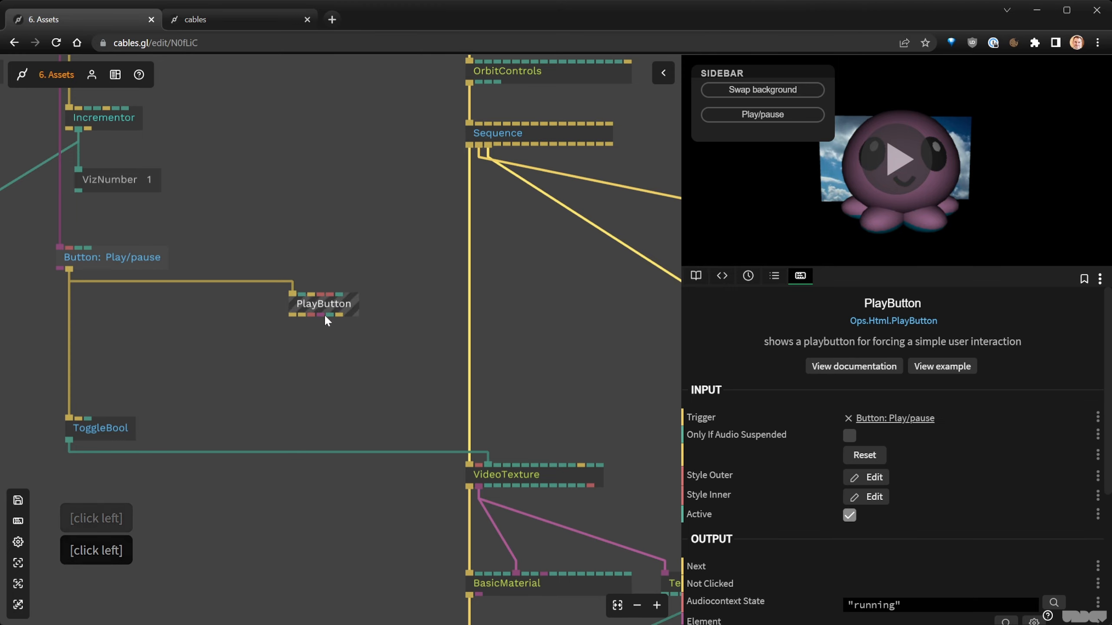
Add an AudioBuffer op and place it below PlayButton, slightly to its left.
click(315, 414)
key(Tab)
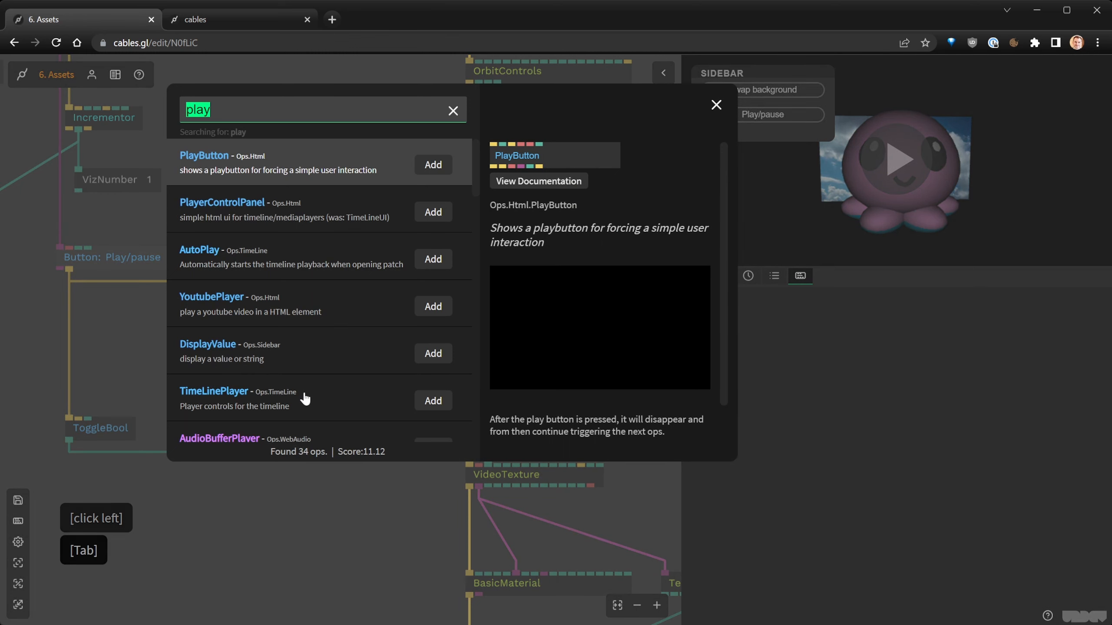
text(a)
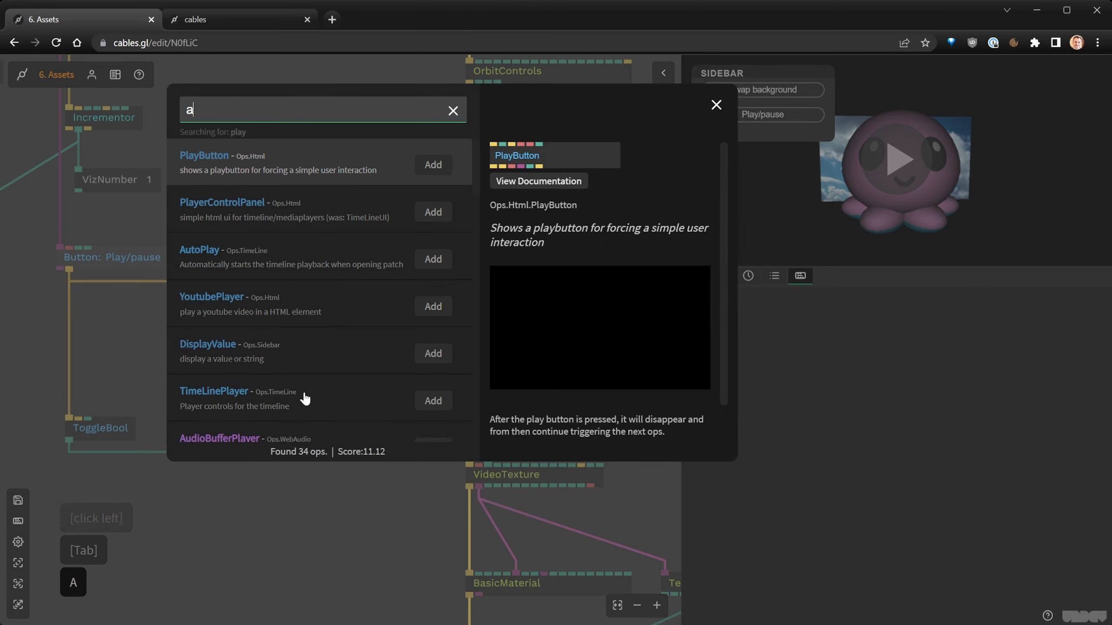
text(udio)
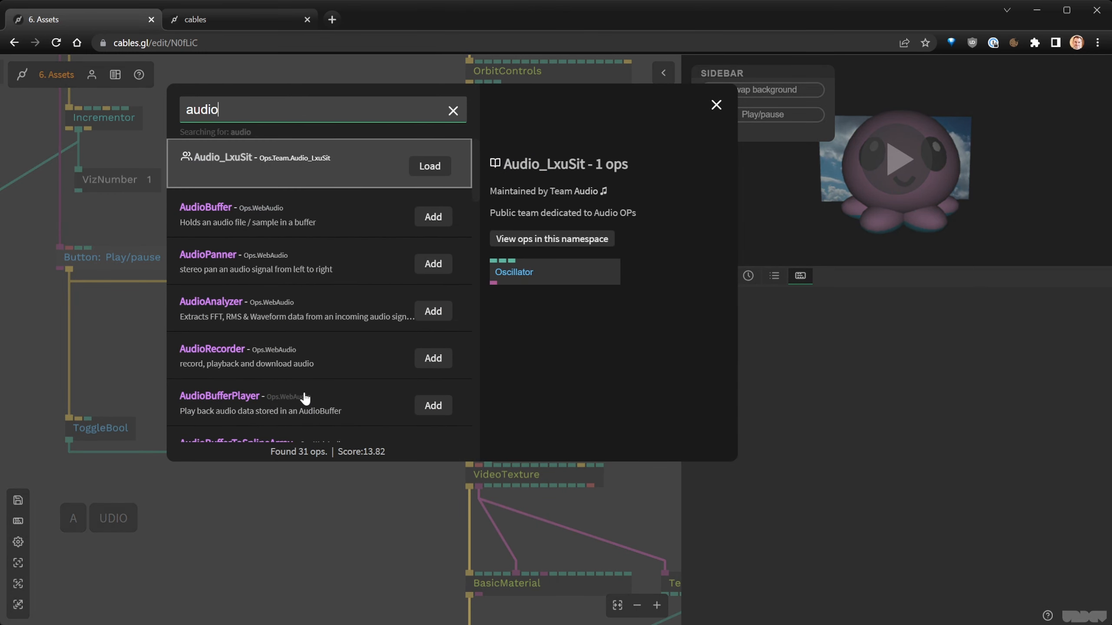
text(buf)
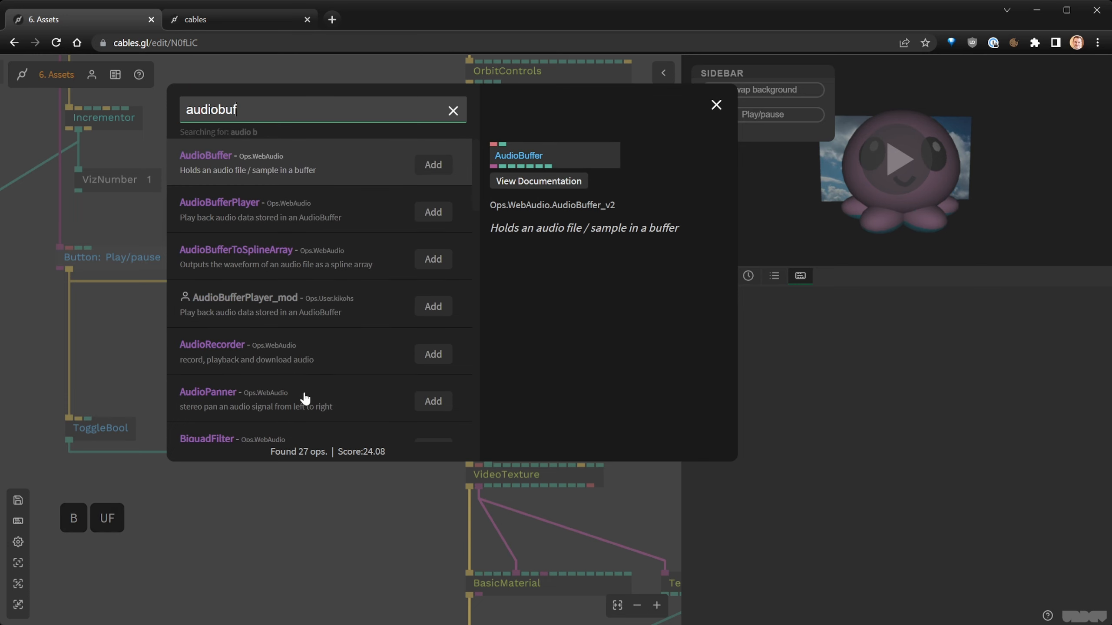
key(Return)
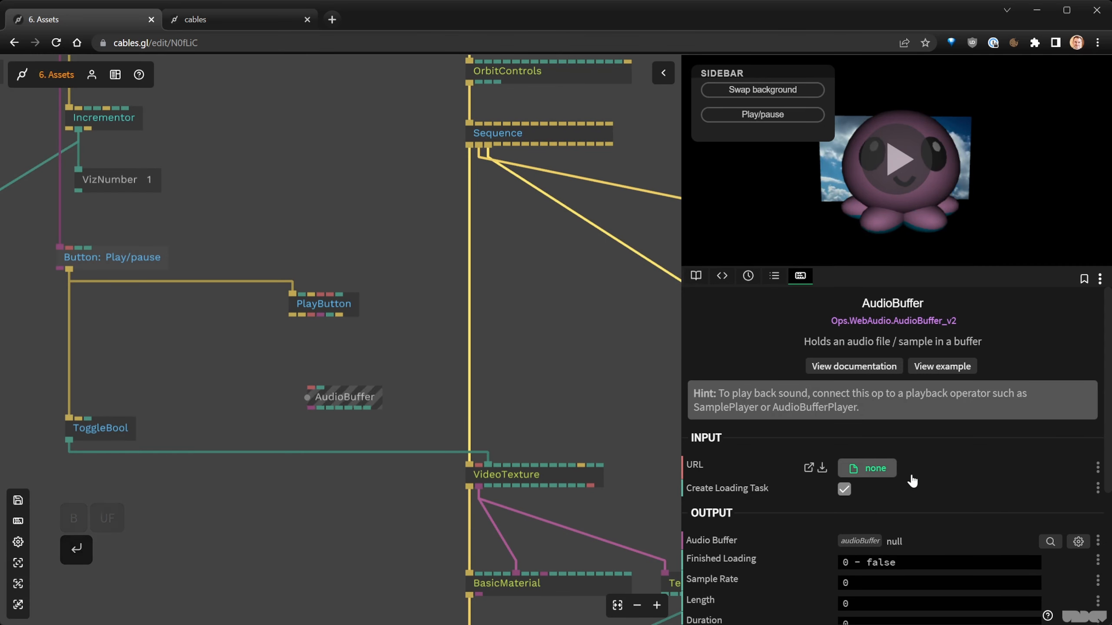
drag(345, 405, 262, 374)
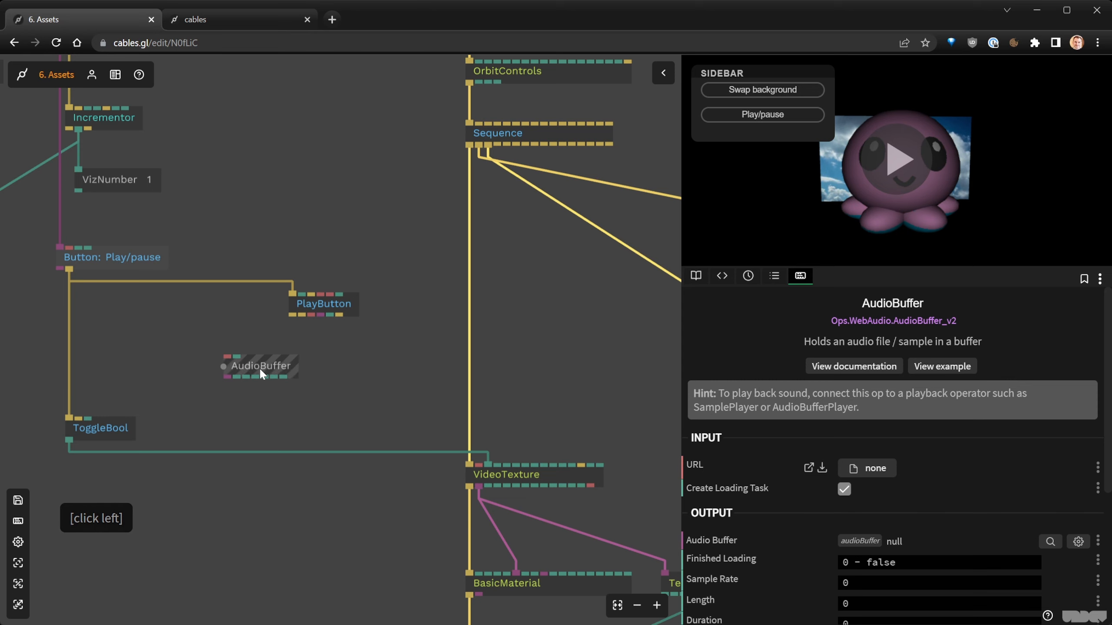
Upload My_song.mp3 to the patch files, check its file details and close the file manager.
drag(1, 210, 380, 189)
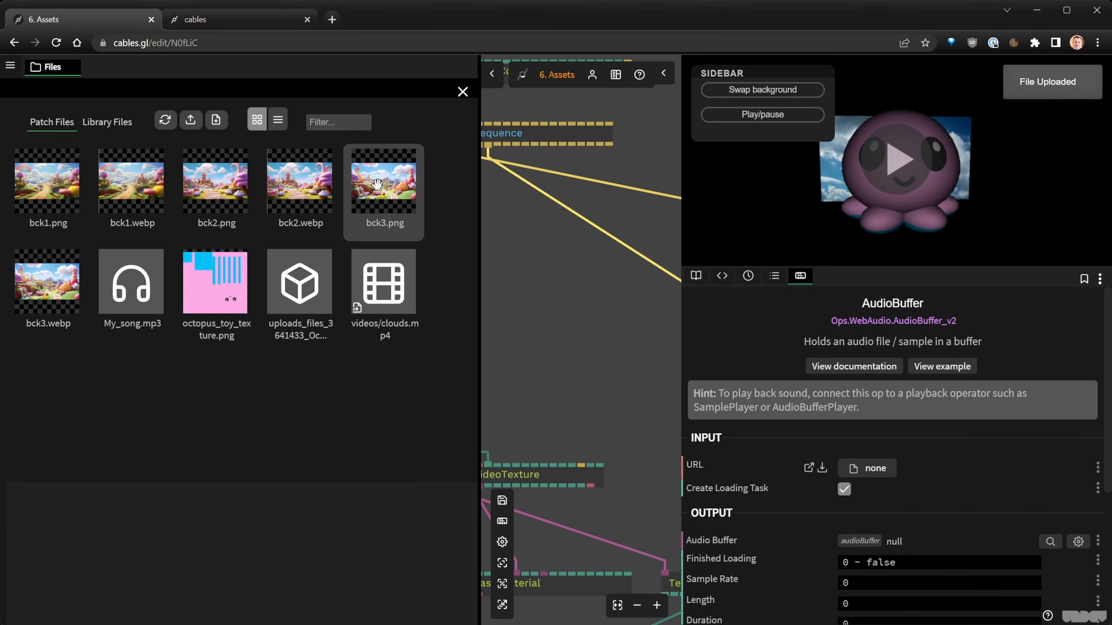
click(131, 284)
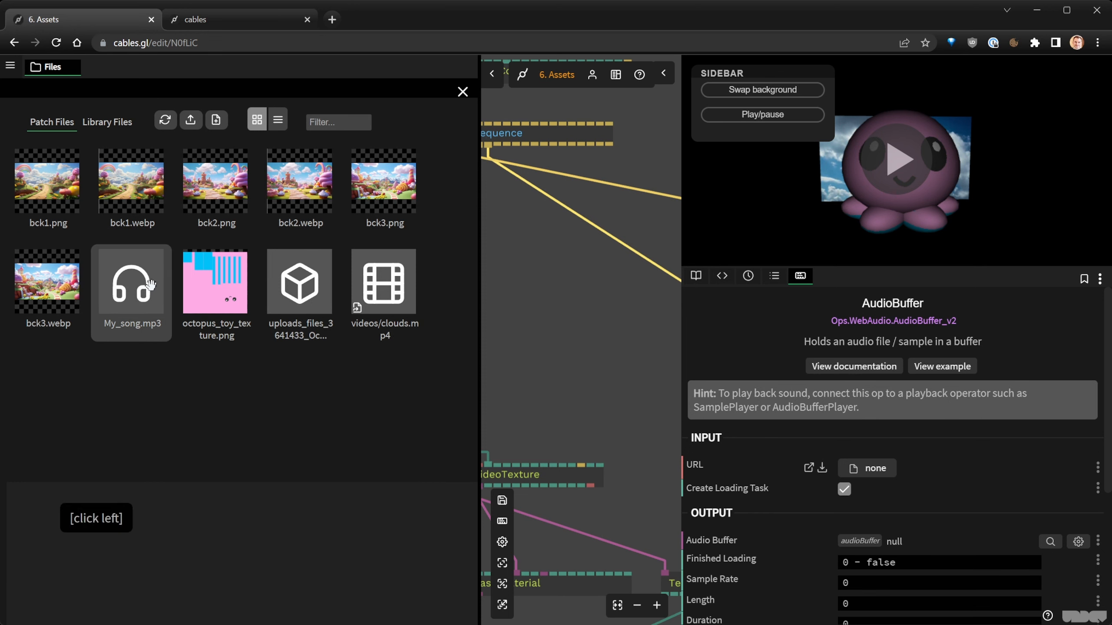
click(421, 535)
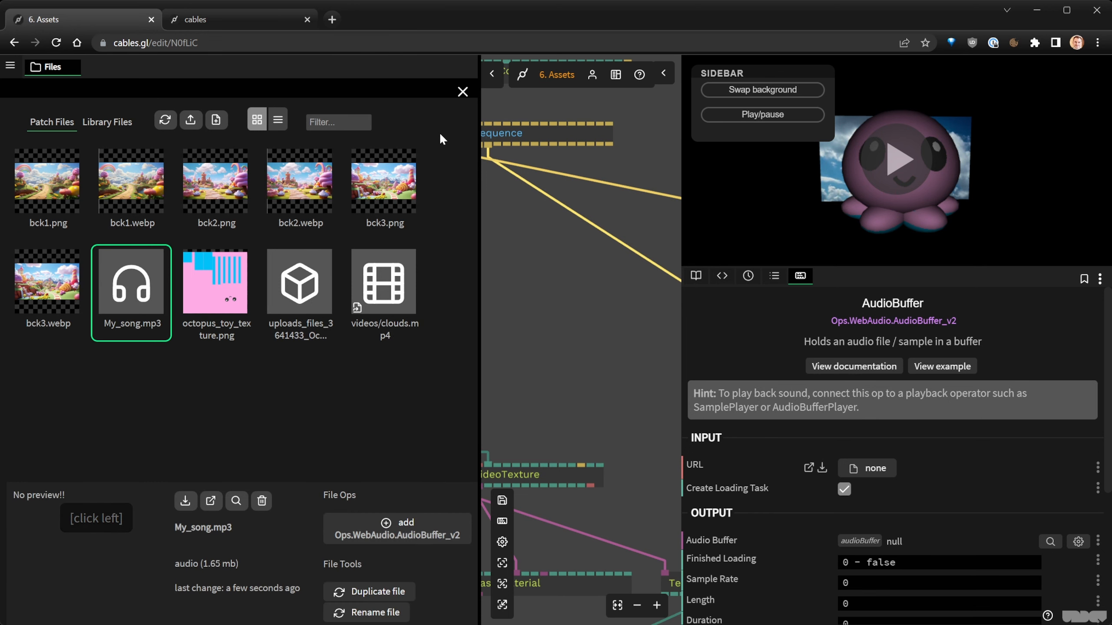
click(462, 92)
Assign My_song.mp3 as the AudioBuffer's URL and close the file selection.
click(286, 370)
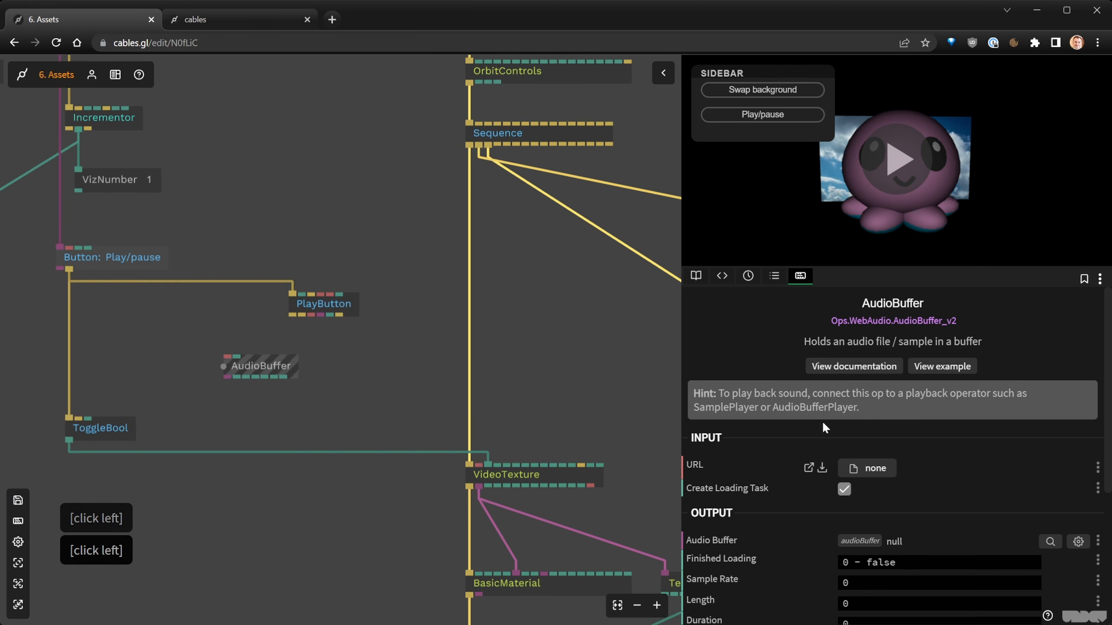
click(869, 468)
click(47, 232)
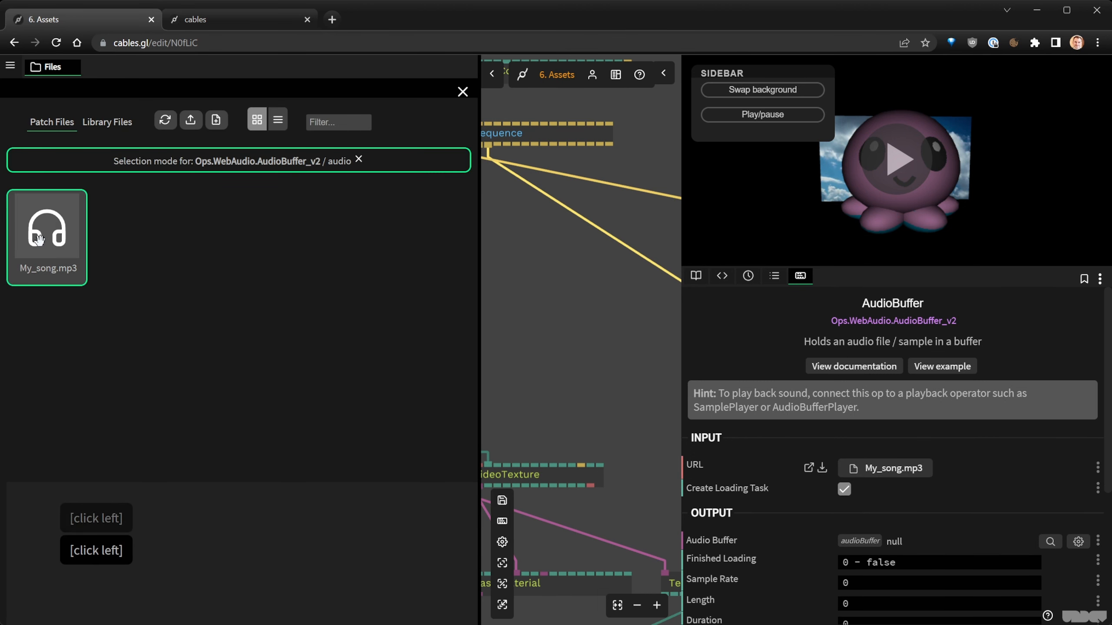
click(462, 92)
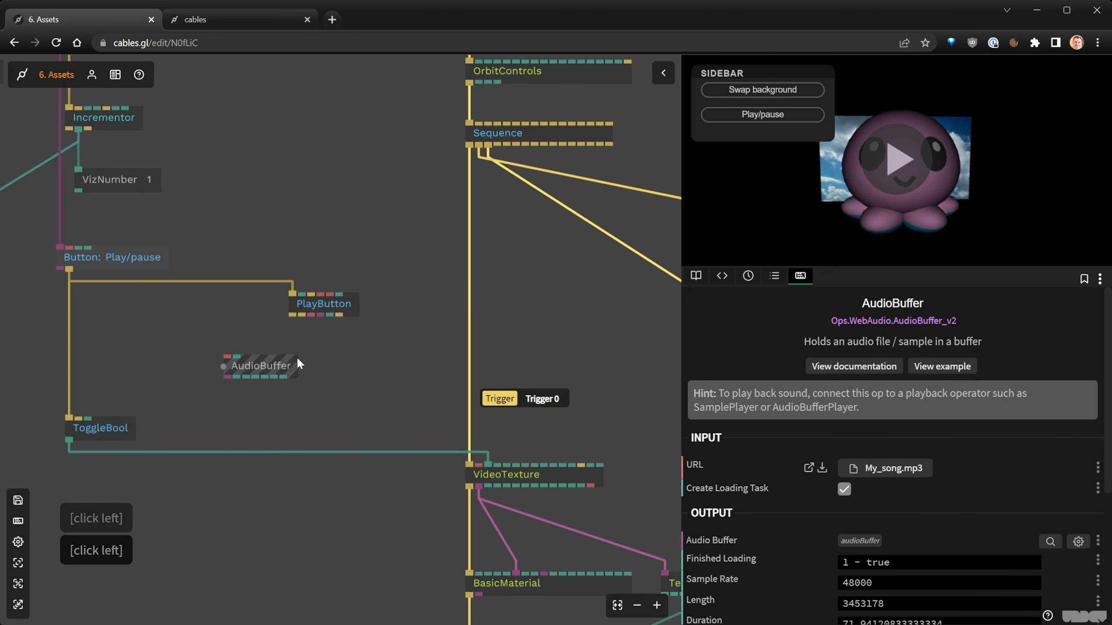
Move AudioBuffer further up and left, and add an AudioBufferPlayer op below PlayButton.
drag(272, 370, 226, 339)
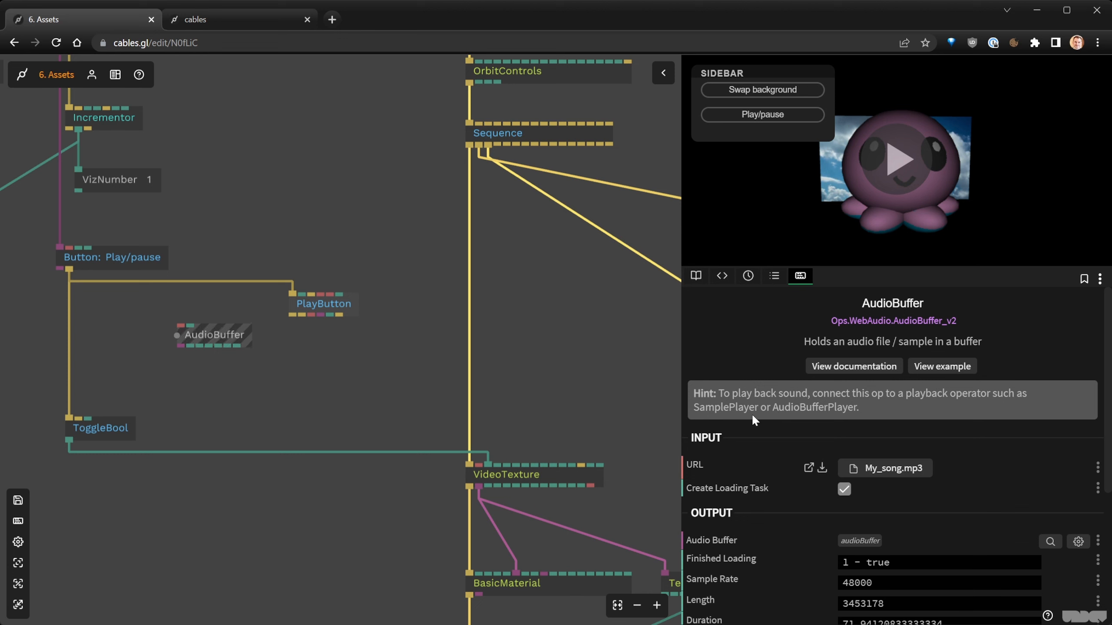
click(286, 382)
key(Tab)
text(a)
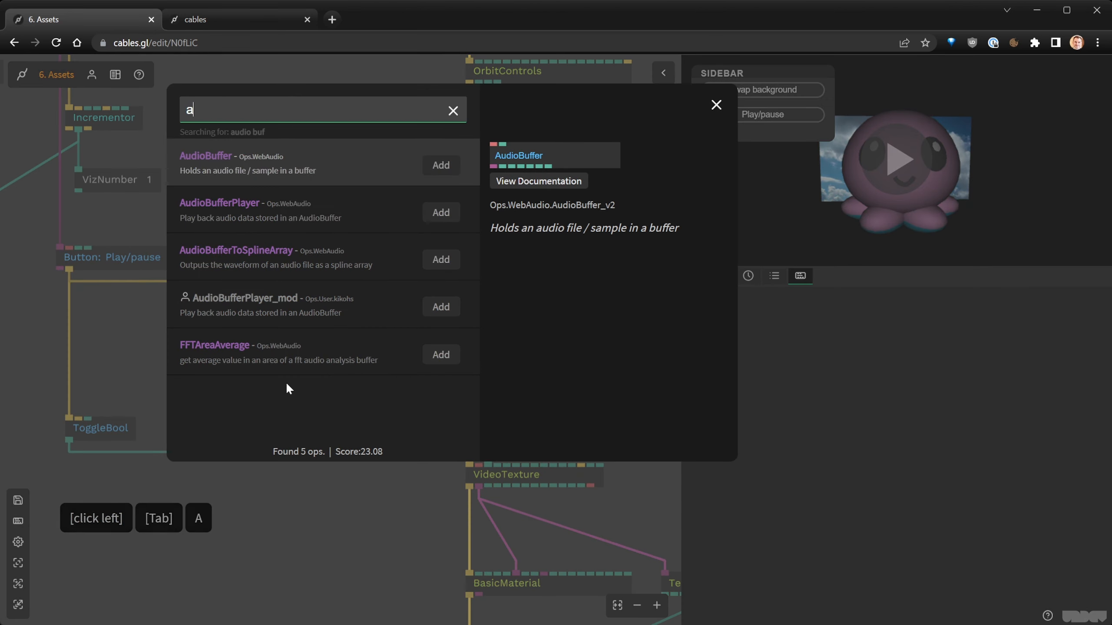
text(udiob)
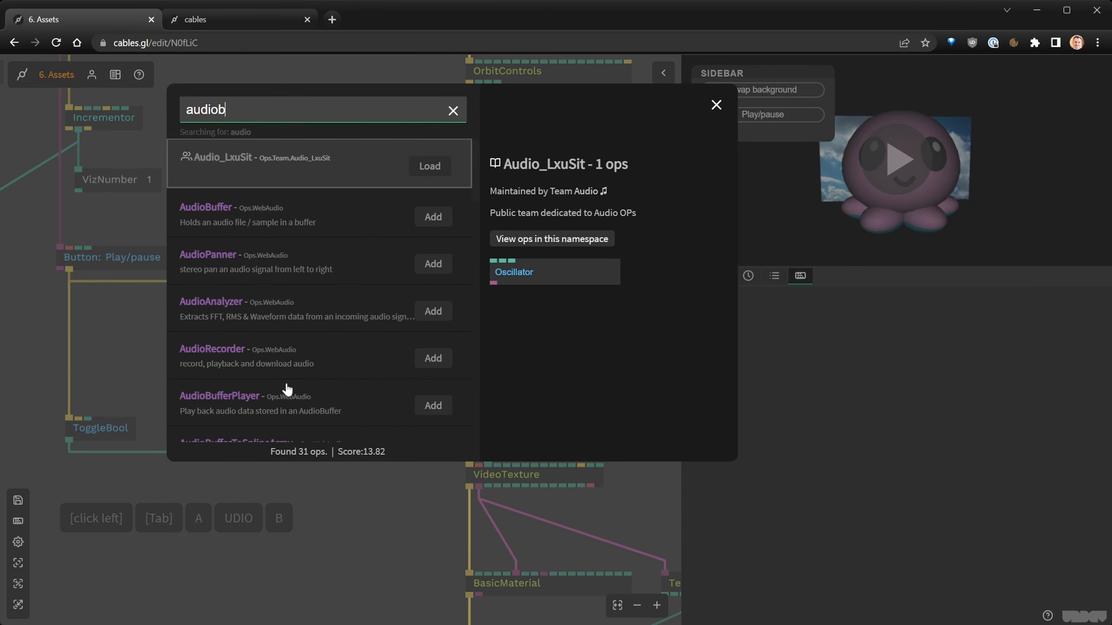
text(ufferpl)
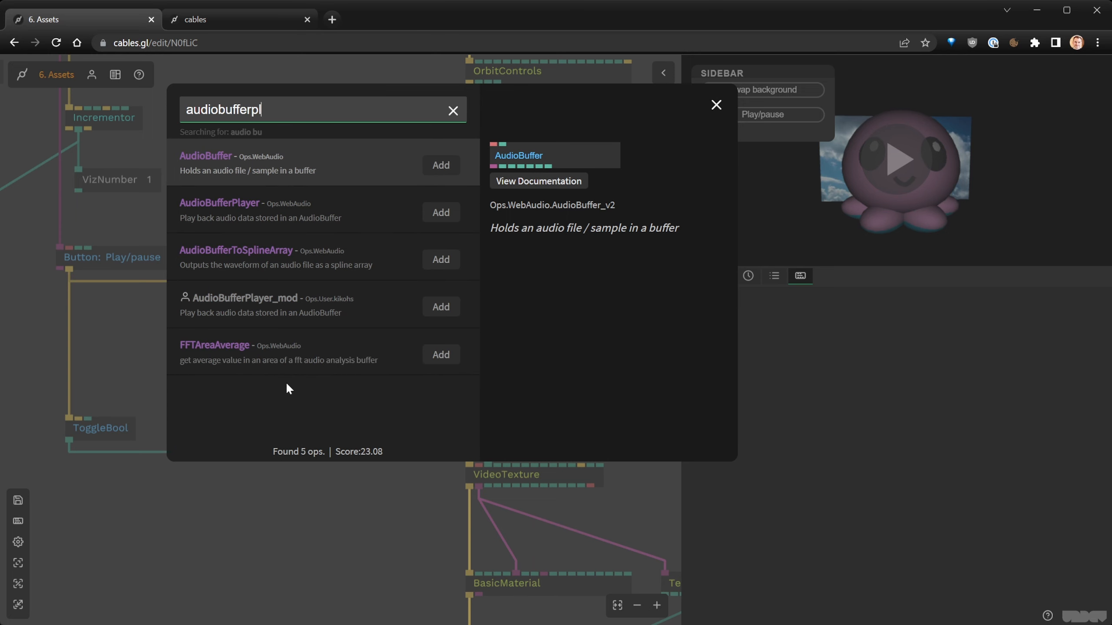
key(Return)
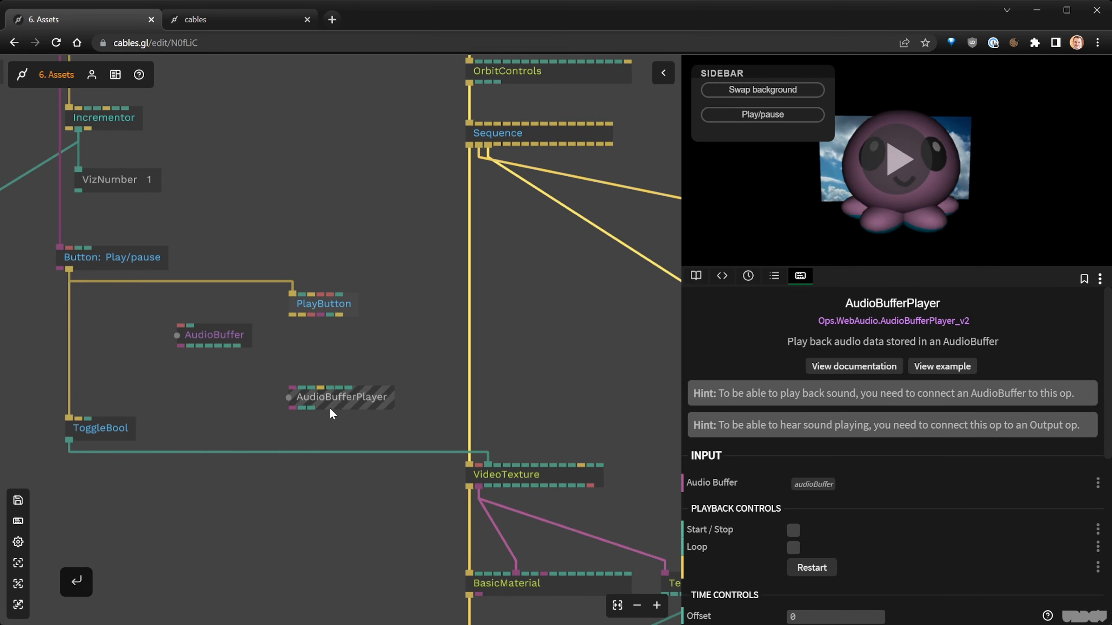
mouse_move(330, 400)
mouse_down()
mouse_move(302, 384)
mouse_move(321, 384)
mouse_up()
Link AudioBuffer's output to AudioBufferPlayer's Audio Buffer input and bring up the player's playback controls.
drag(181, 346, 284, 374)
click(231, 345)
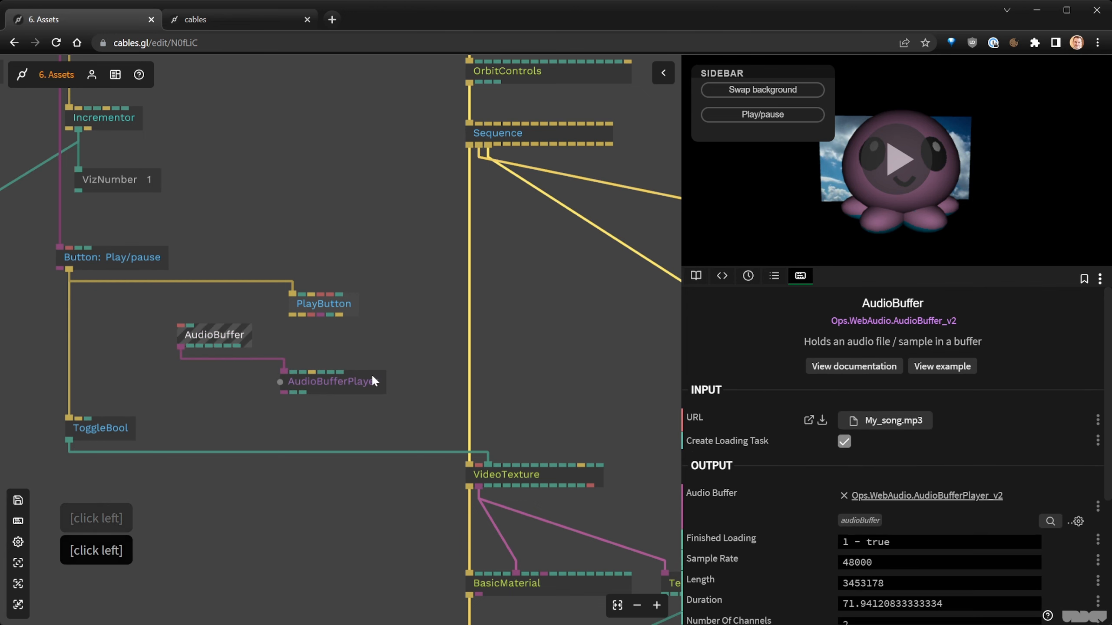
scroll(774, 484, down, 3)
click(323, 384)
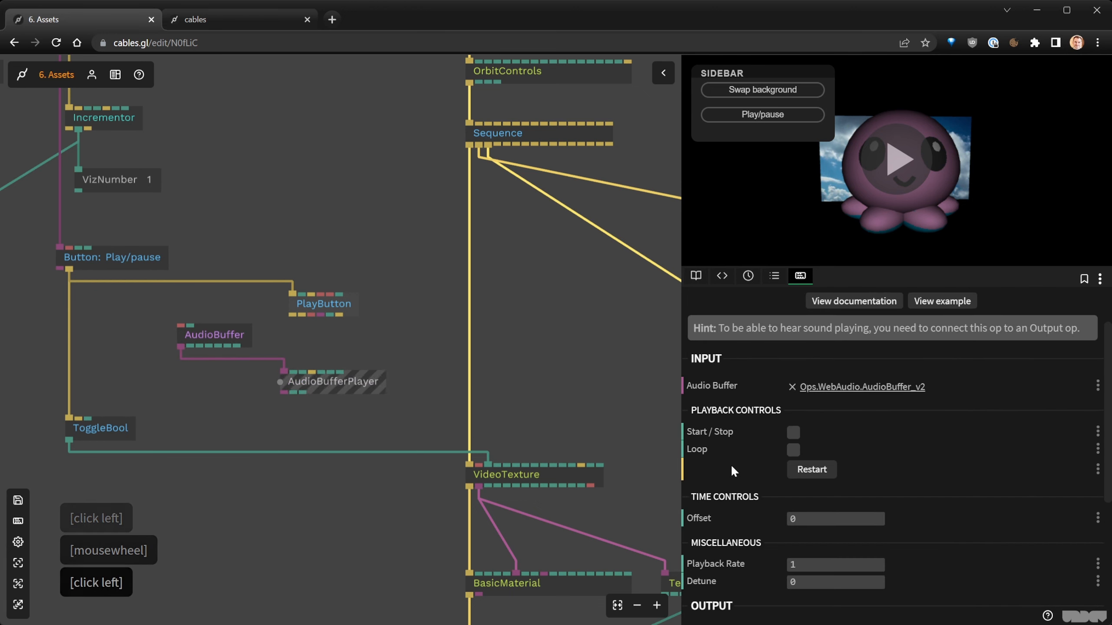
scroll(730, 464, down, 2)
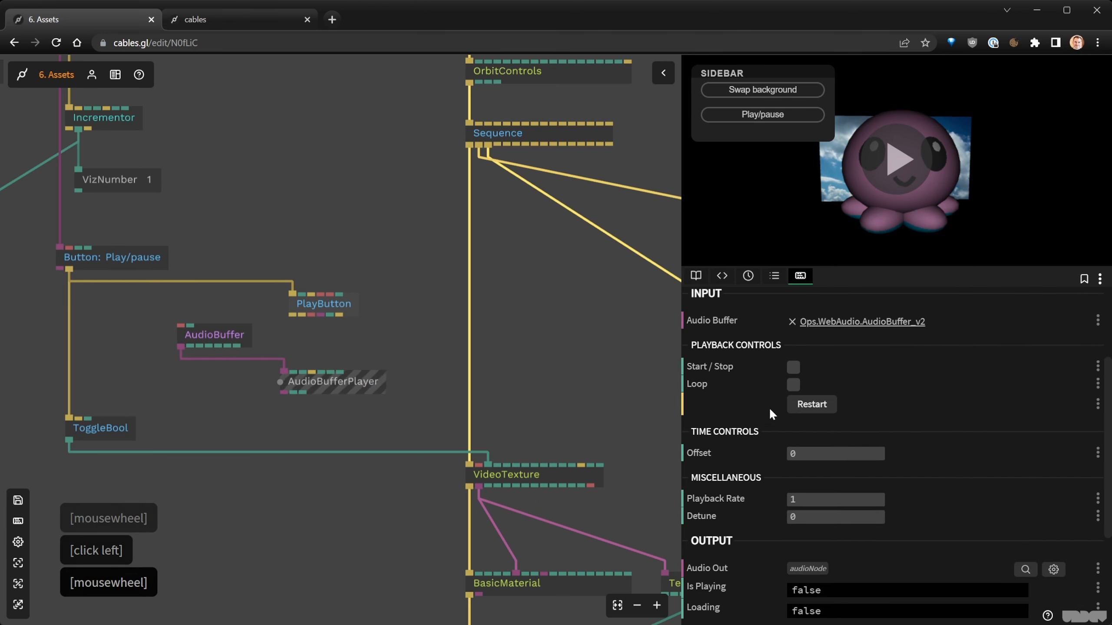
Enable Loop on AudioBufferPlayer and link its audio output to a new, muted WebAudio Output op placed below it.
click(794, 385)
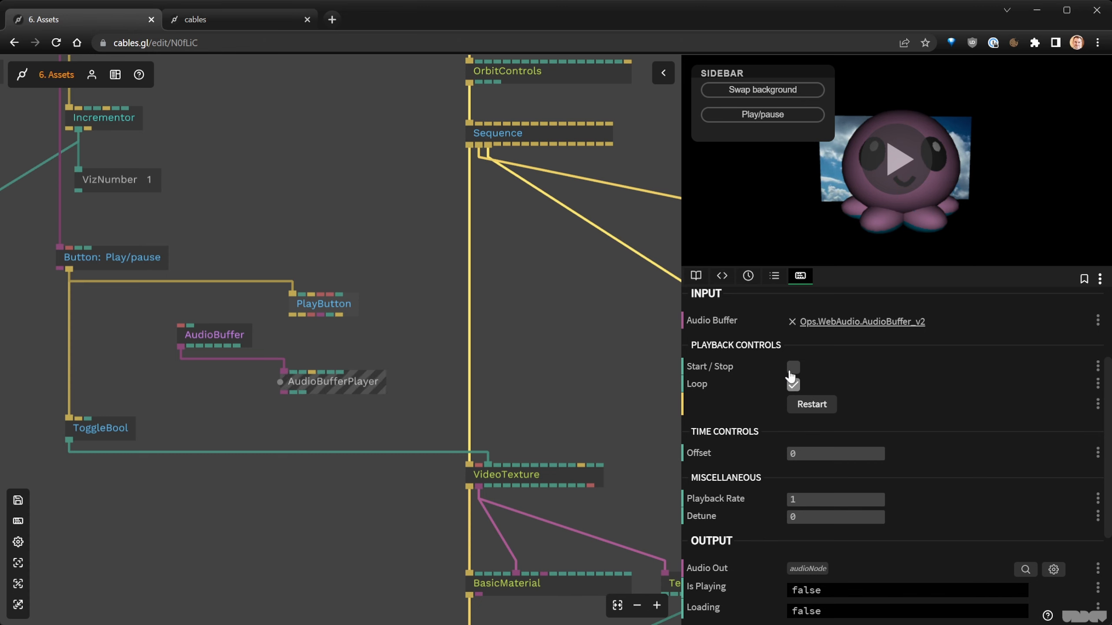
click(282, 500)
key(Tab)
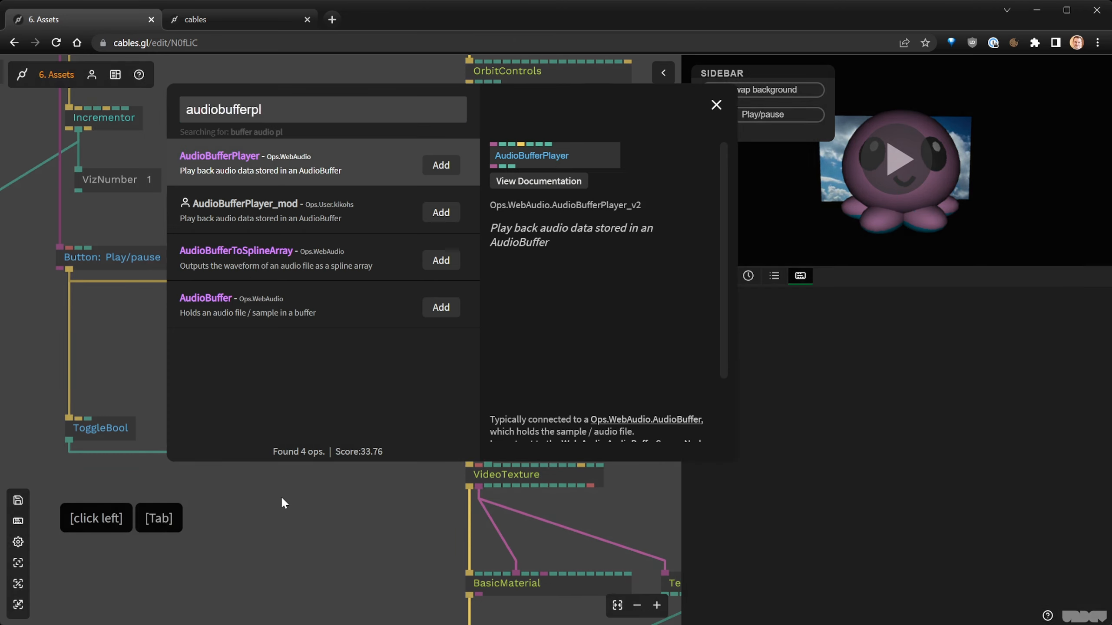
text(outp)
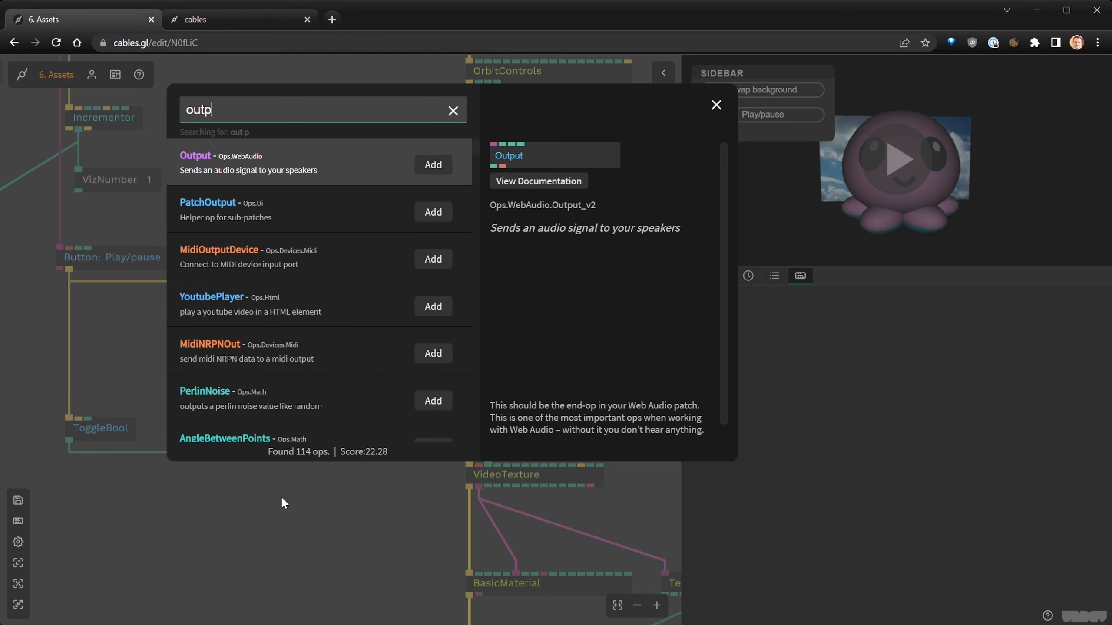
key(Return)
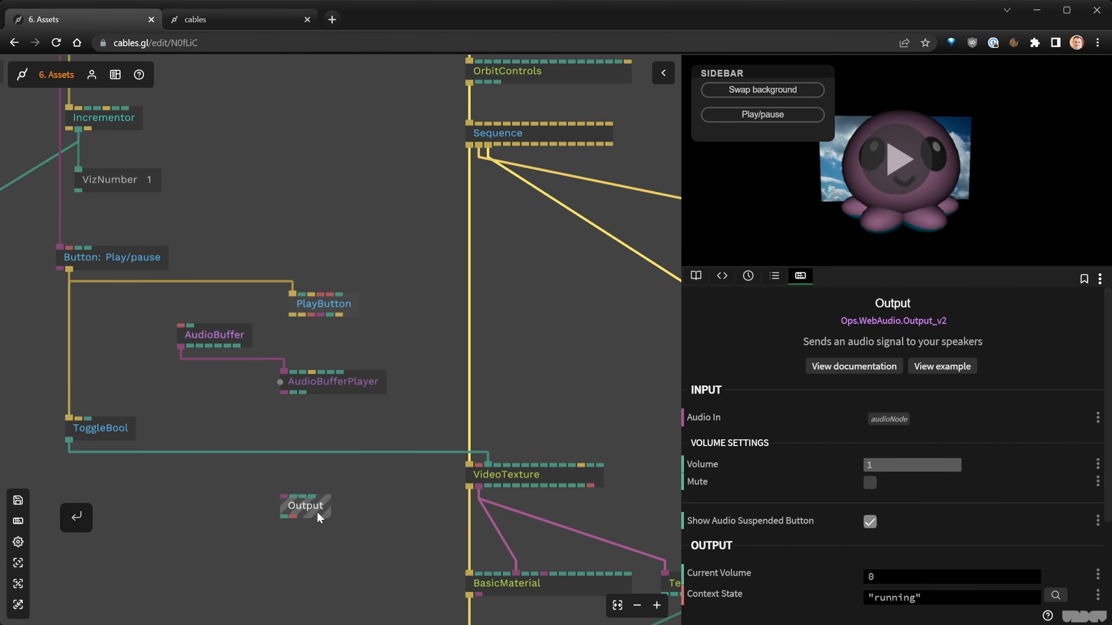
click(869, 485)
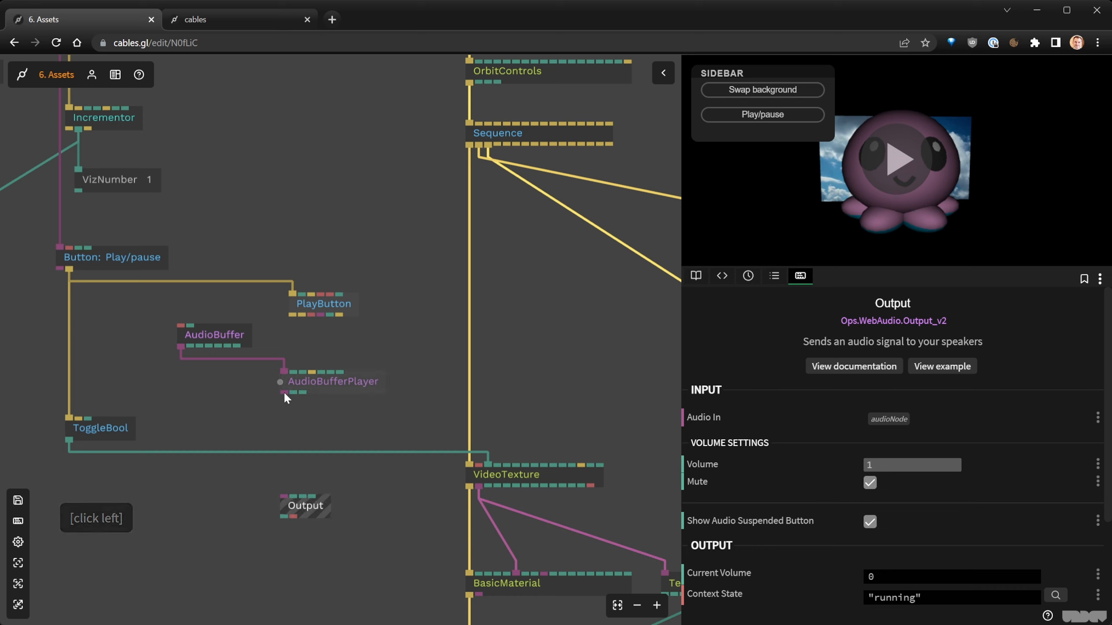
drag(284, 393, 286, 501)
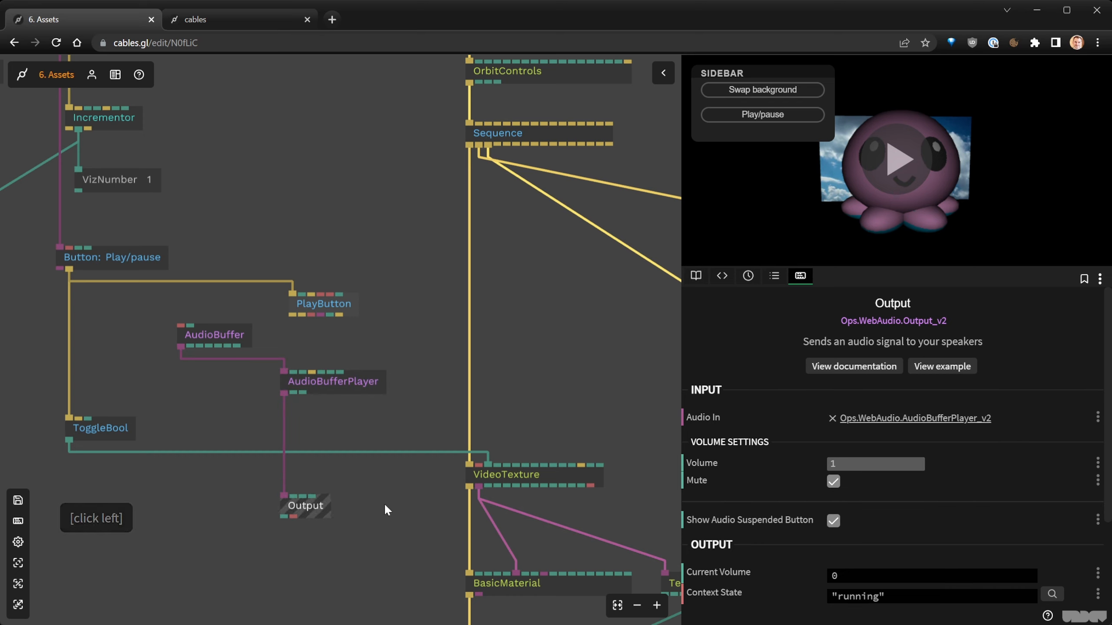
Start playback in the preview, try the sidebar's Play/pause button and review AudioBufferPlayer's settings.
click(910, 166)
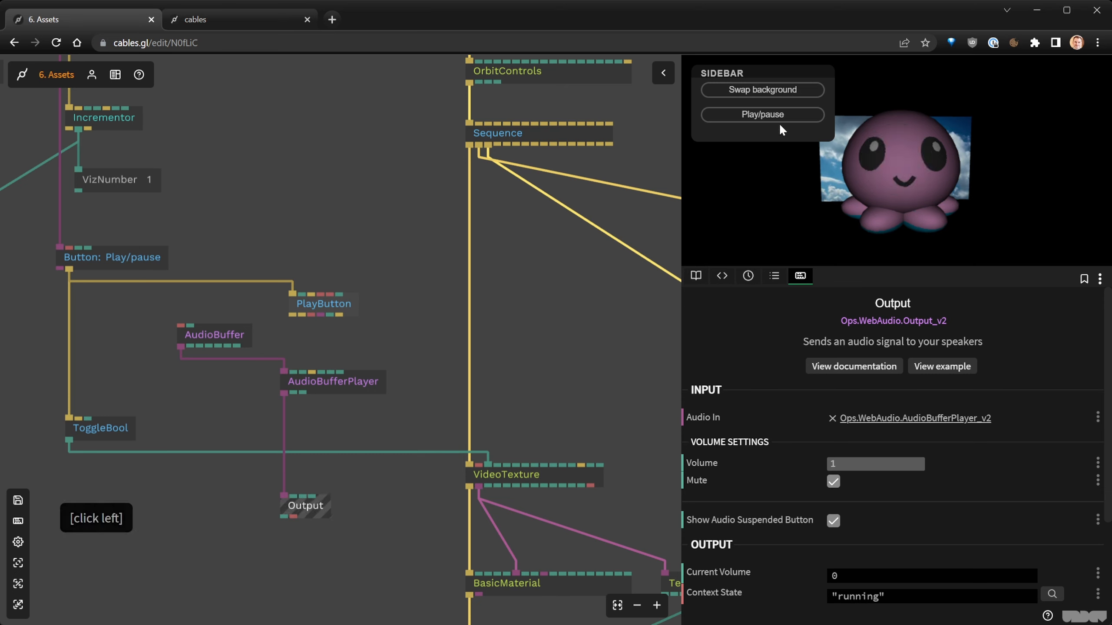
click(778, 125)
click(778, 125)
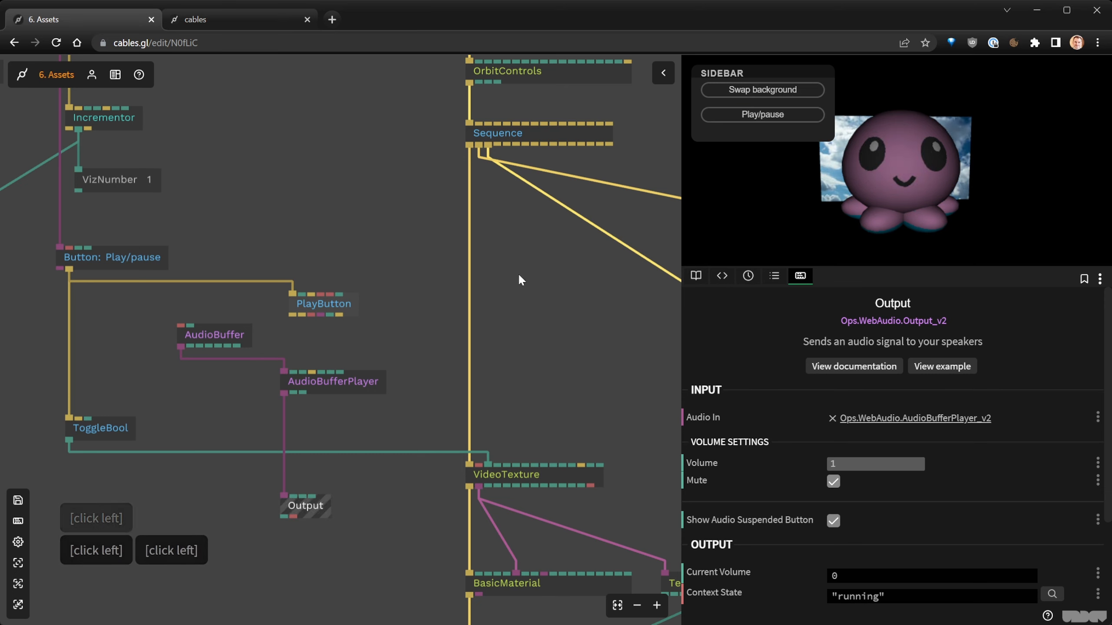
click(364, 382)
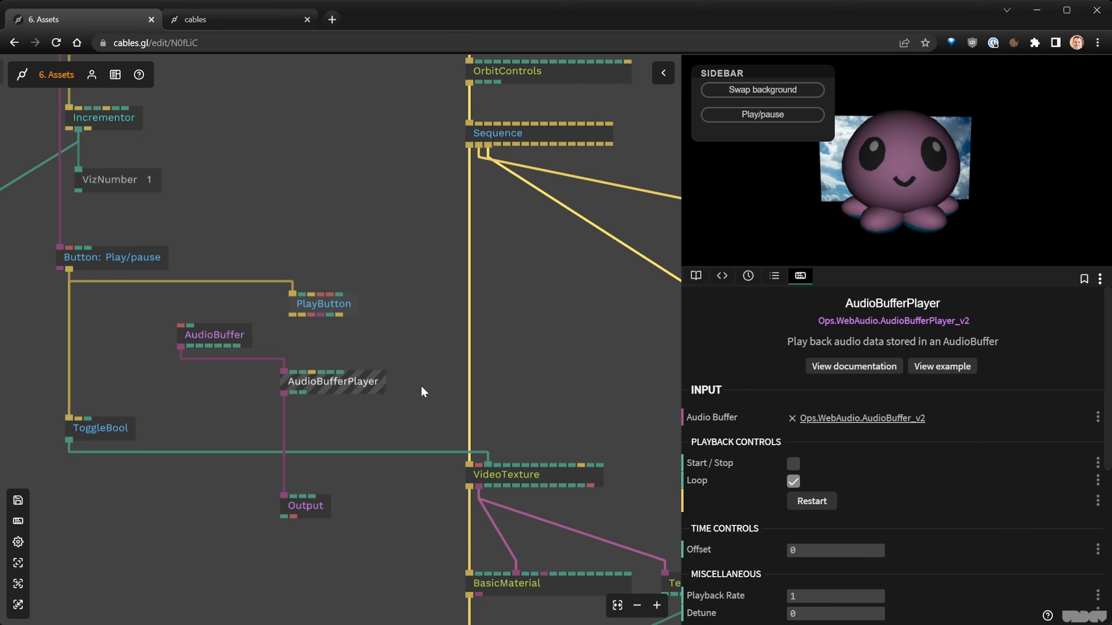
Move the VideoTexture, BasicMaterial, TextureInfo and Rectangle ops together further down to make room beside the audio ops.
drag(422, 390, 399, 258)
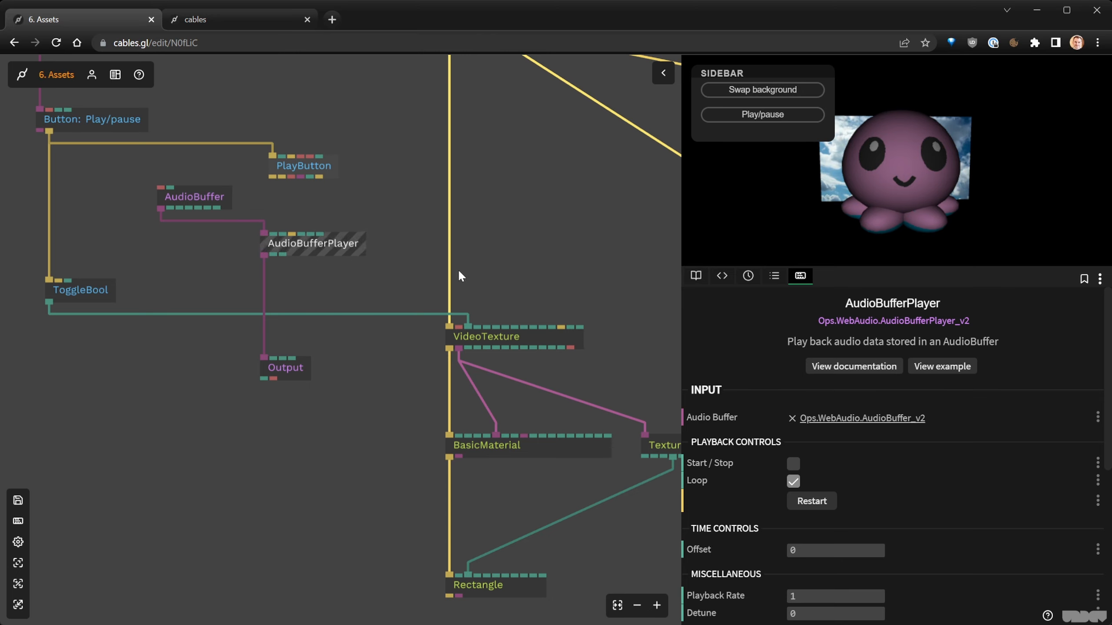
scroll(508, 230, down, 1)
drag(507, 230, 506, 146)
drag(597, 539, 344, 222)
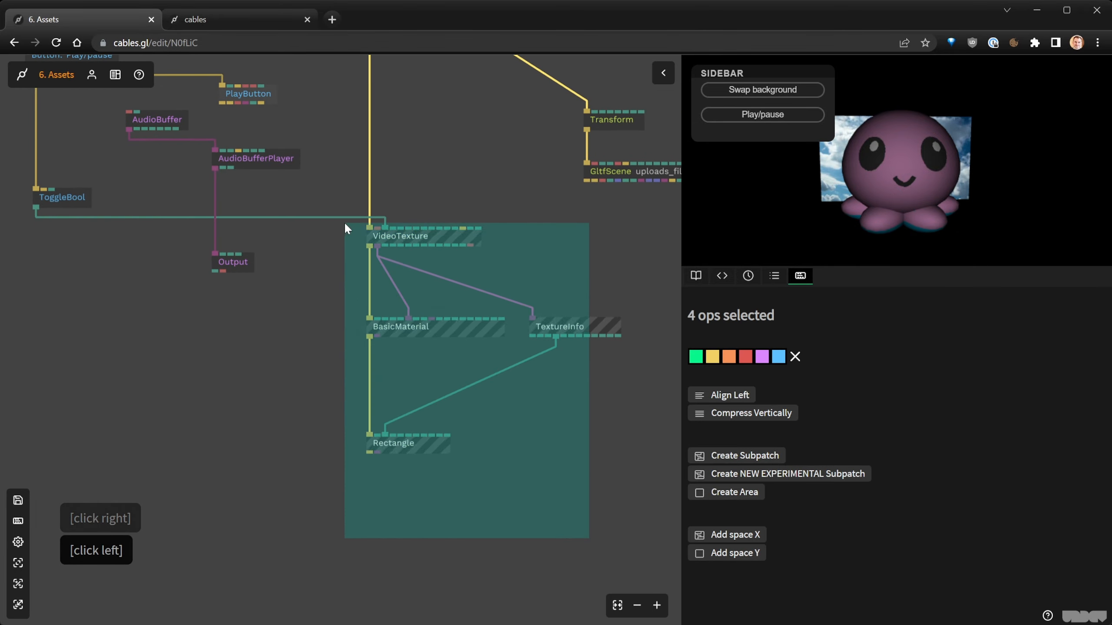
drag(426, 246, 439, 358)
click(523, 479)
drag(613, 524, 432, 347)
click(534, 425)
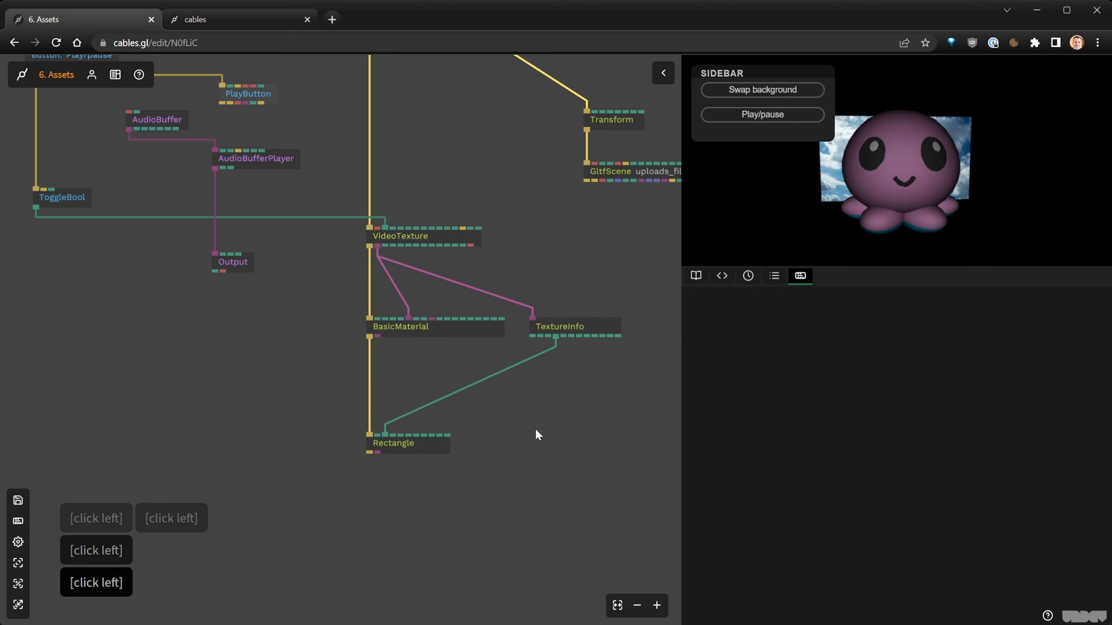
drag(599, 483, 350, 229)
drag(429, 235, 436, 349)
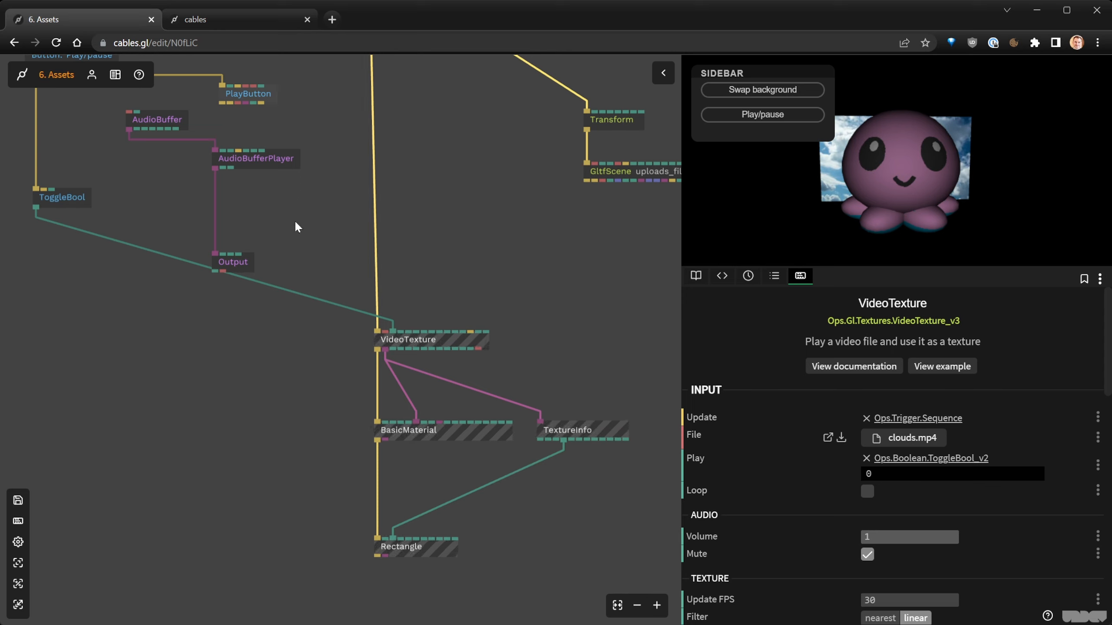
Add an AudioAnalyzer op to the right of the connection between AudioBufferPlayer and Output.
click(273, 191)
key(Tab)
text(a)
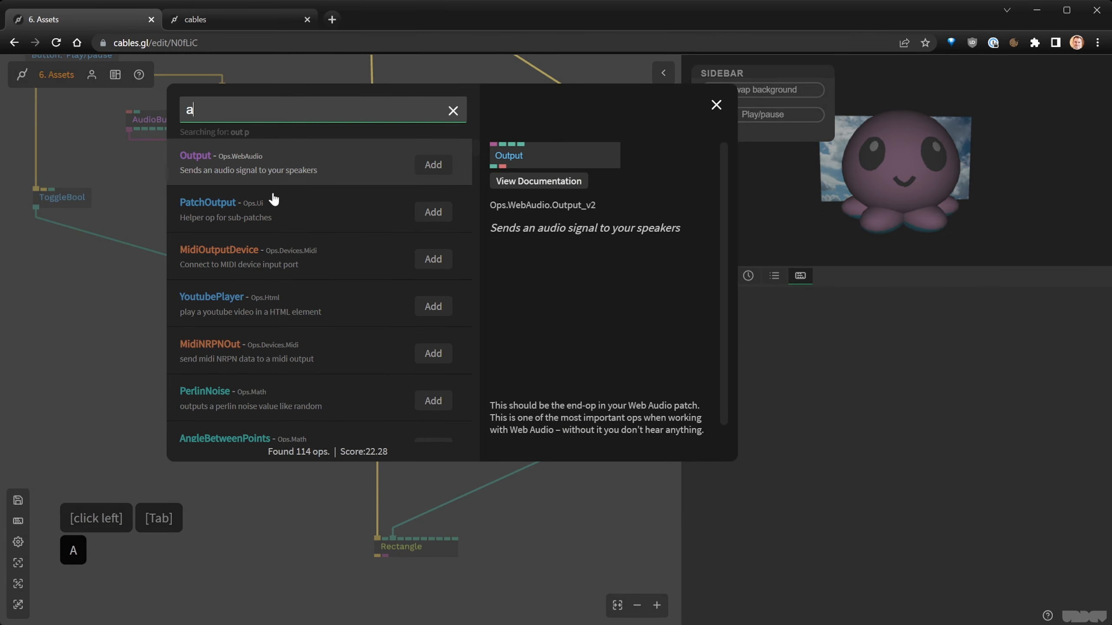
text(udio)
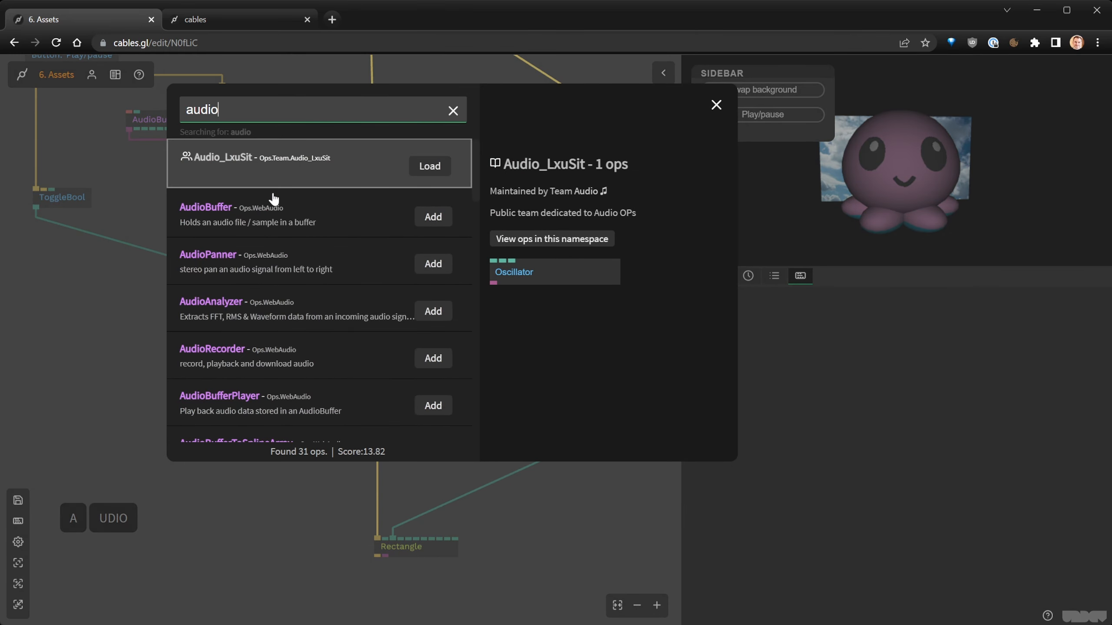
text(an)
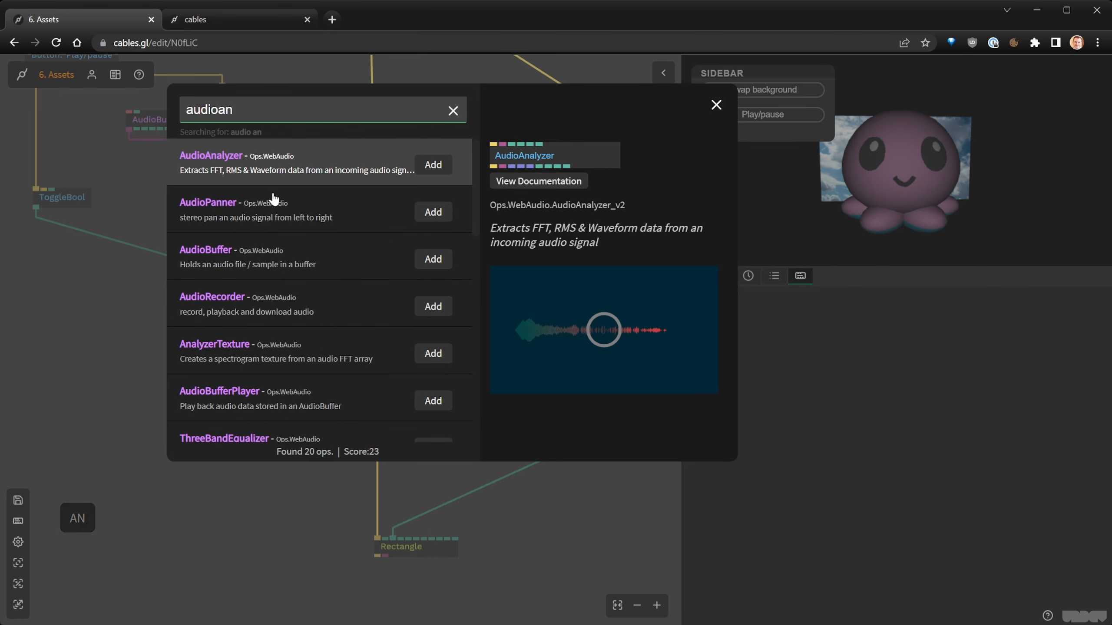
key(Return)
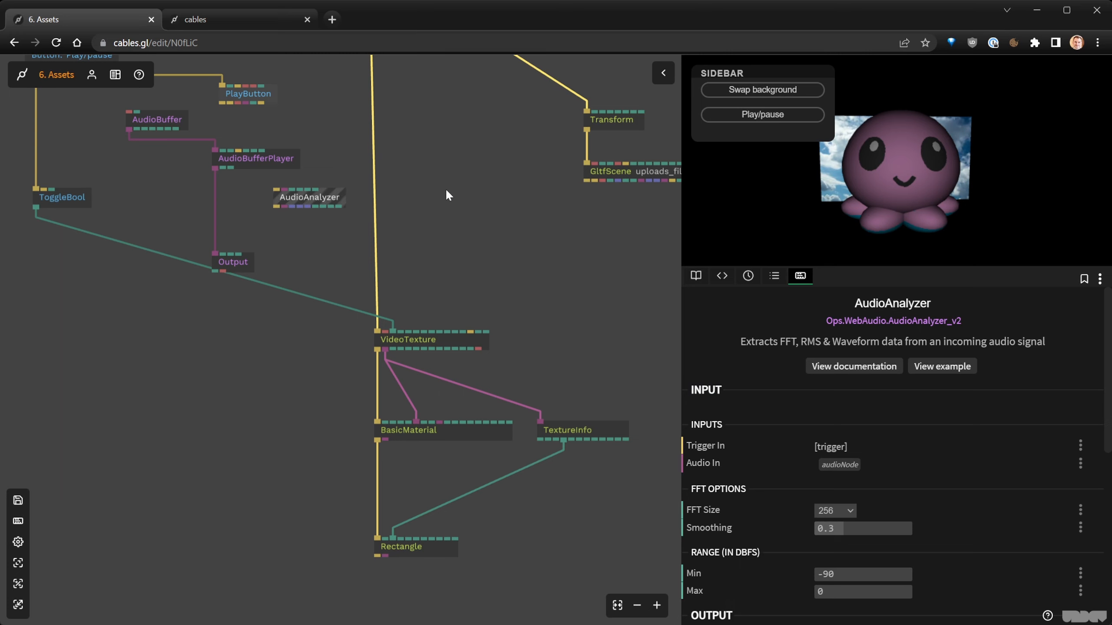
Link a trigger output of Sequence to AudioAnalyzer's Trigger In.
drag(445, 179, 448, 331)
scroll(447, 328, down, 1)
mouse_move(391, 170)
mouse_down()
mouse_move(326, 346)
mouse_move(305, 353)
mouse_move(337, 389)
mouse_up()
key(Escape)
scroll(219, 341, up, 2)
drag(222, 337, 225, 205)
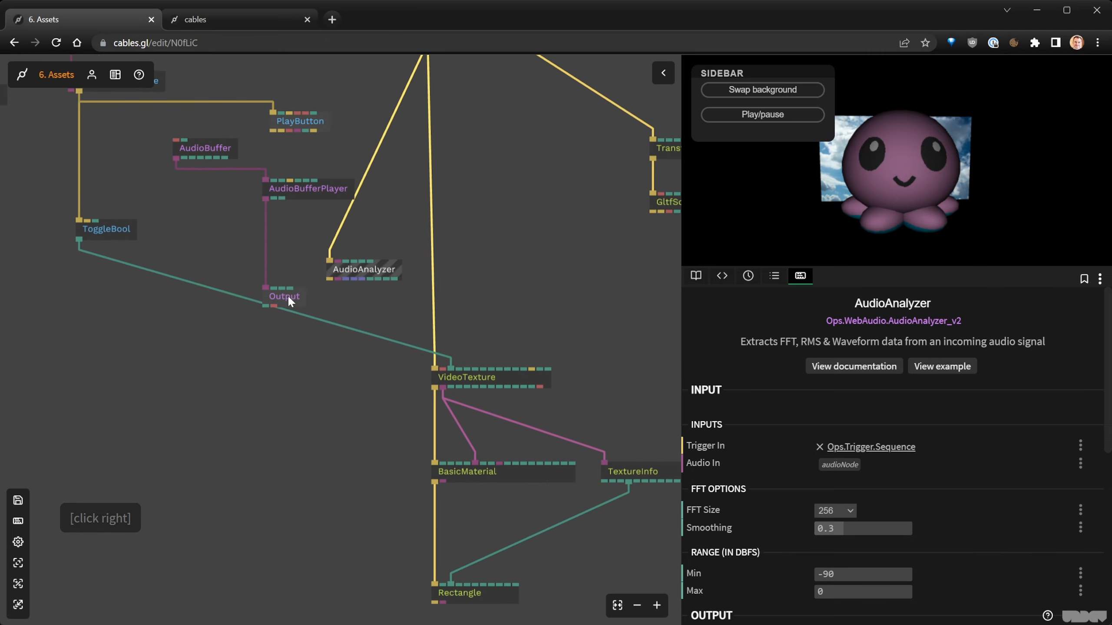
Move Output lower and insert AudioAnalyzer into the audio link between AudioBufferPlayer and Output.
drag(234, 189, 309, 295)
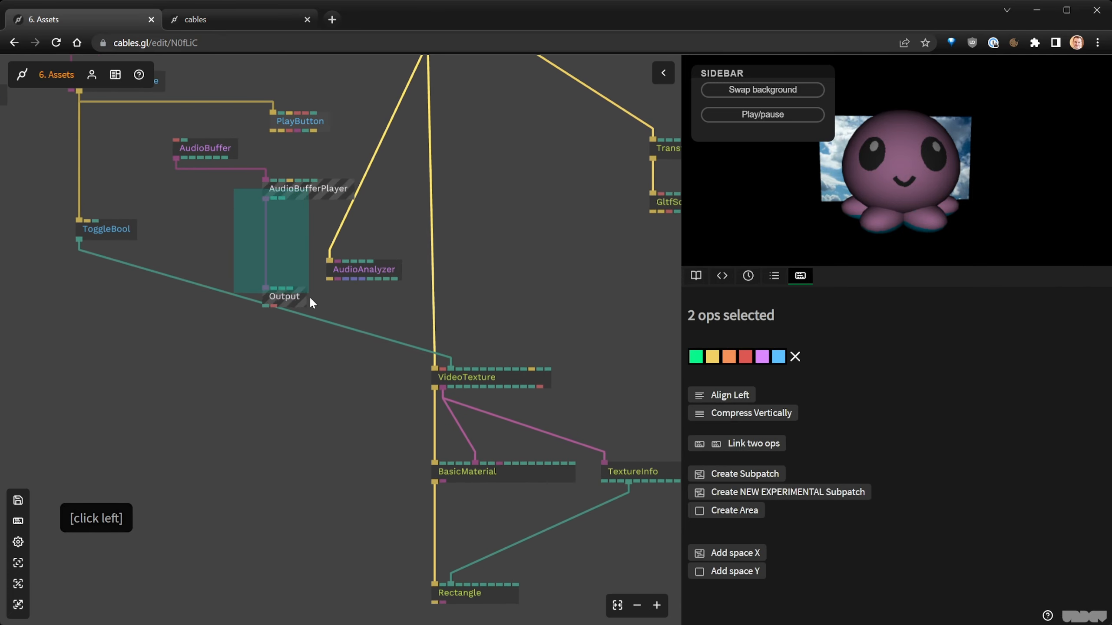
drag(303, 200, 245, 221)
drag(379, 265, 395, 268)
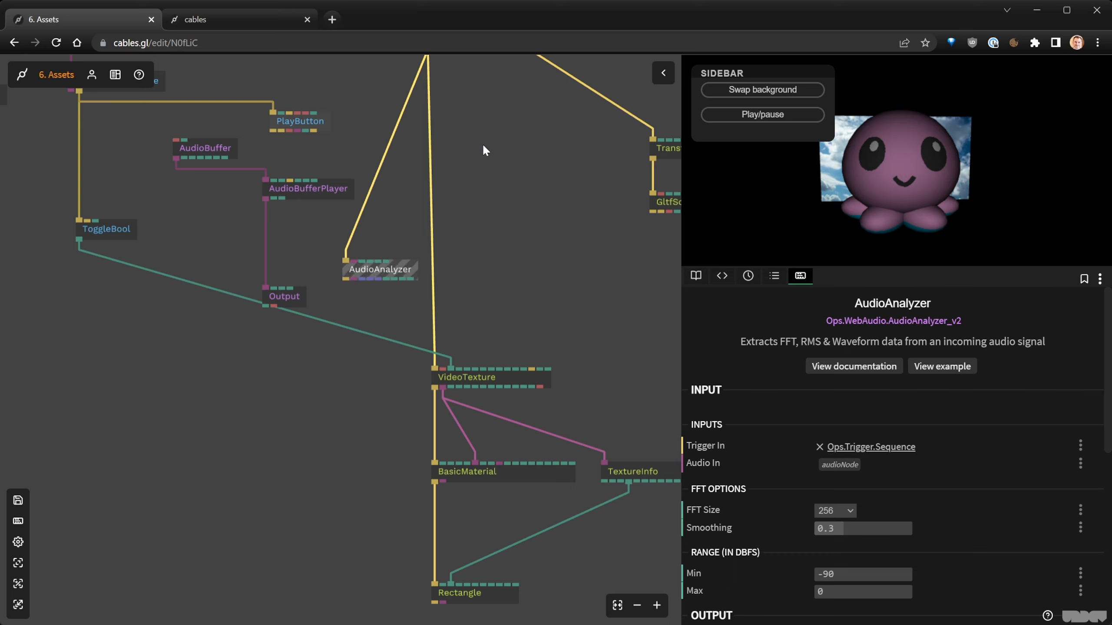
right_click(264, 246)
drag(265, 198, 291, 359)
drag(382, 271, 278, 268)
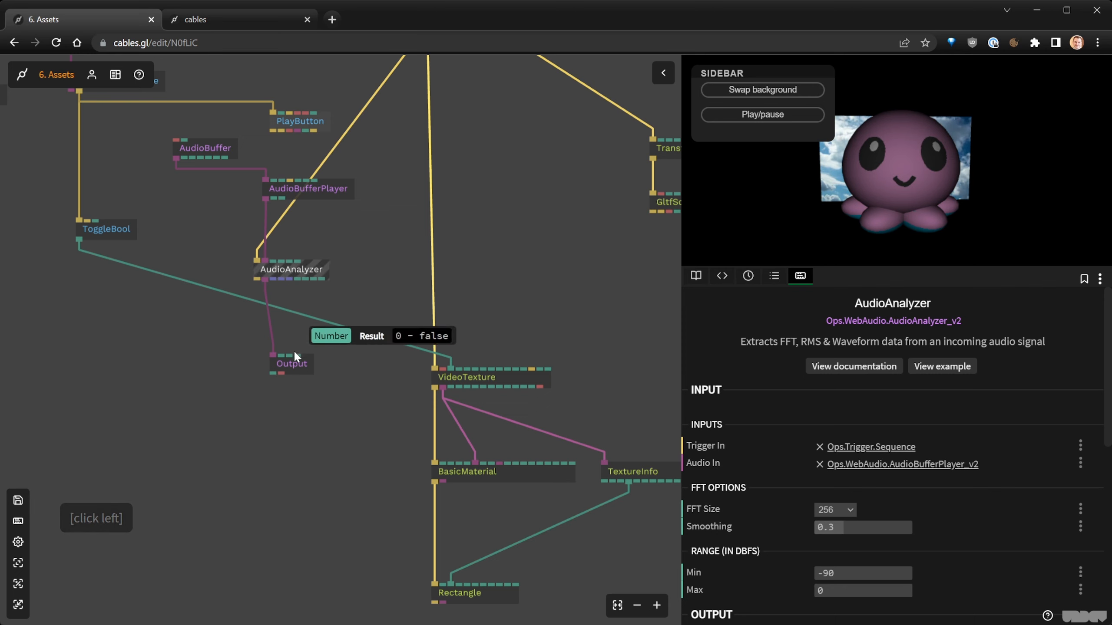
Review AudioAnalyzer's output values and align the Output op directly below its audio output.
scroll(759, 467, down, 3)
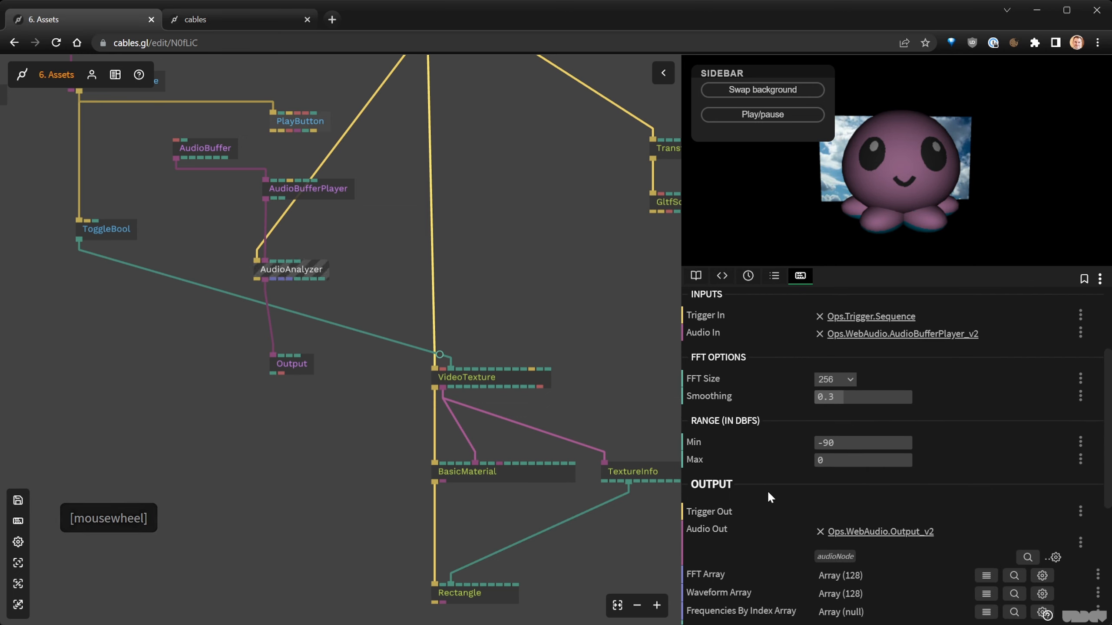
scroll(770, 498, down, 2)
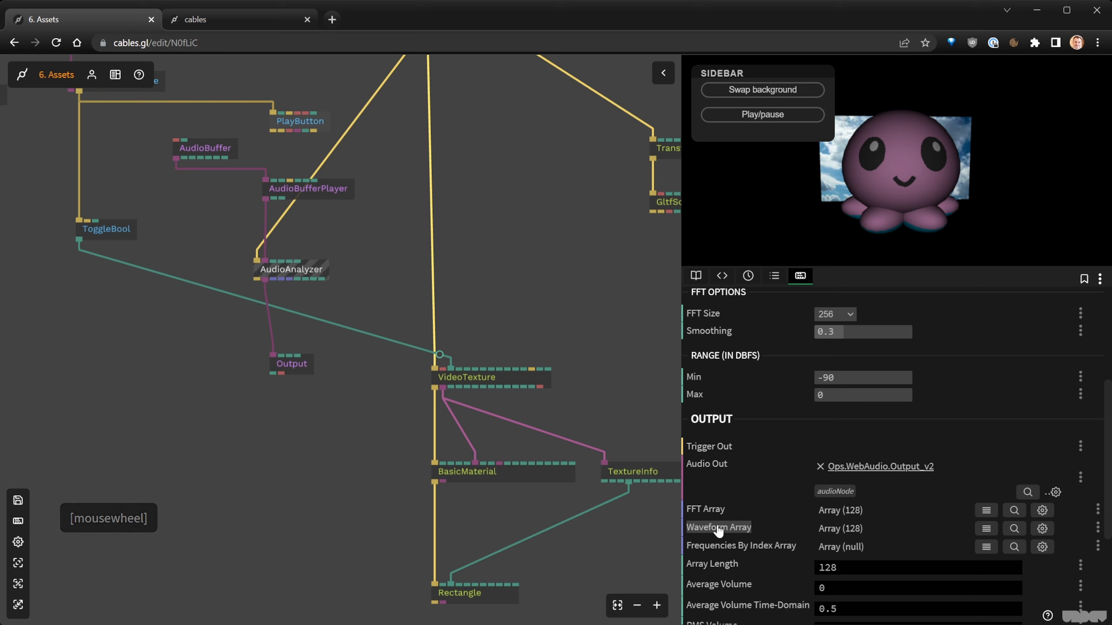
drag(296, 371, 289, 372)
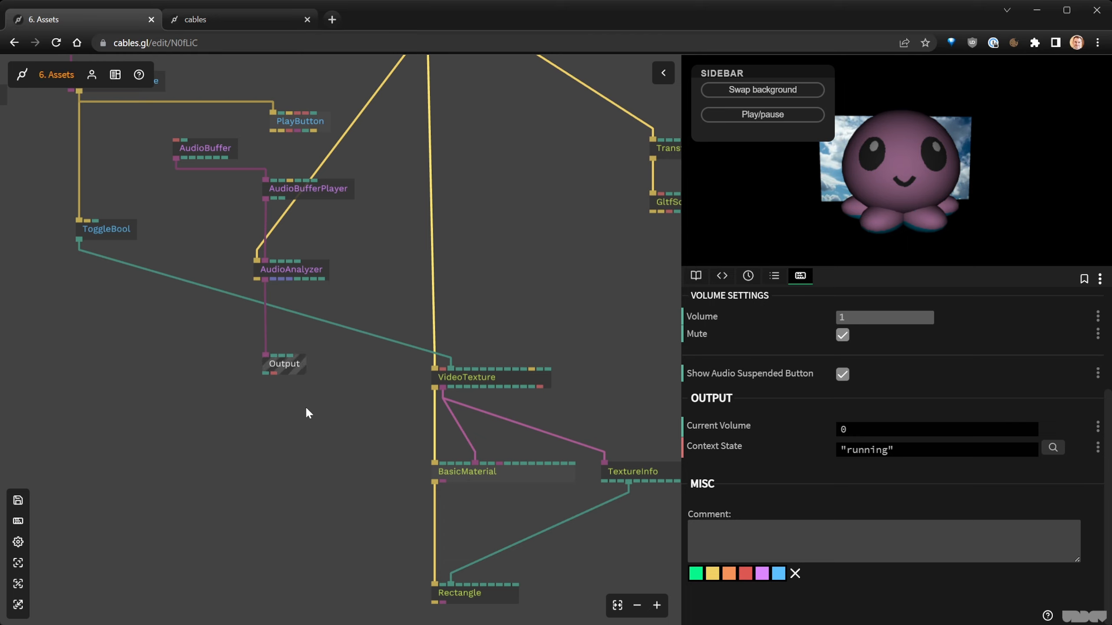
scroll(385, 295, down, 2)
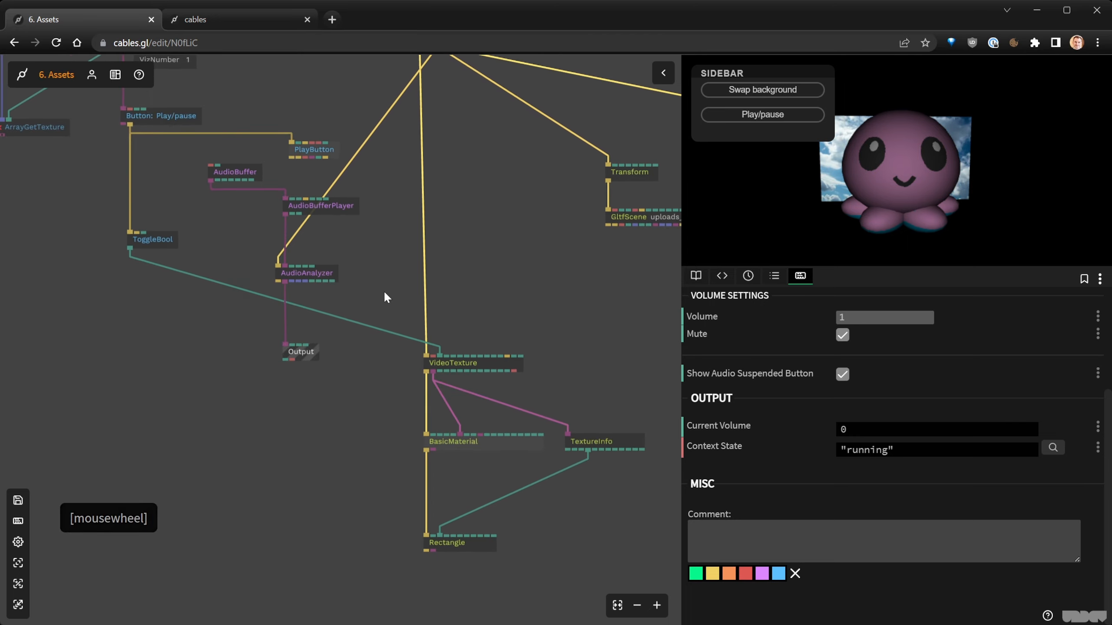
scroll(776, 466, up, 2)
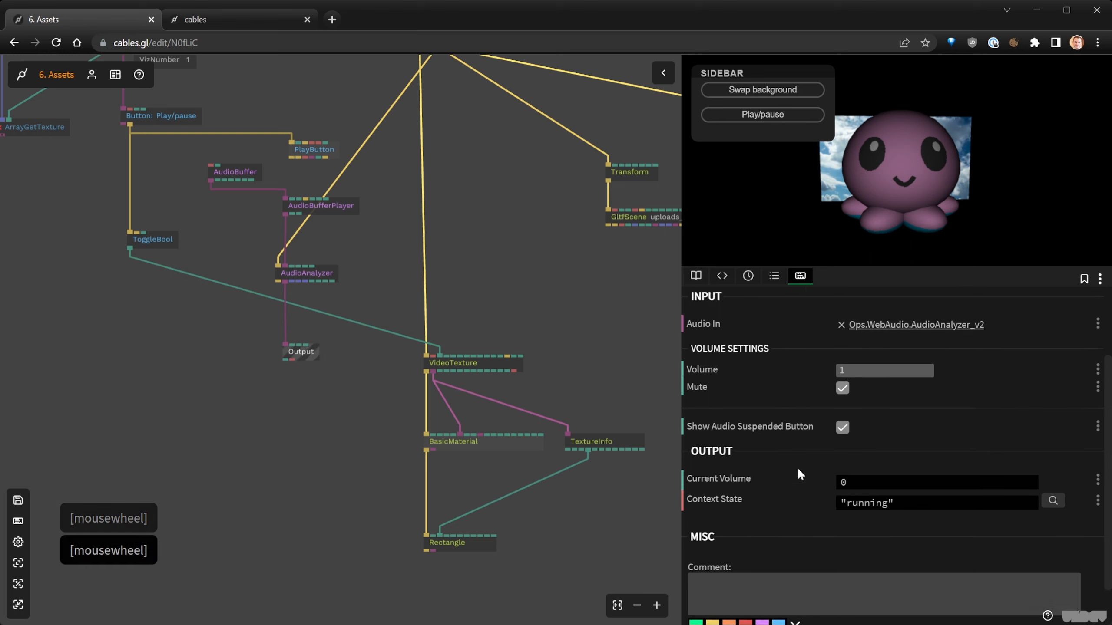
Add an ArrayChunk op with its Input Array linked to AudioAnalyzer's FFT Array output.
click(307, 273)
drag(416, 303, 367, 355)
drag(502, 346, 403, 351)
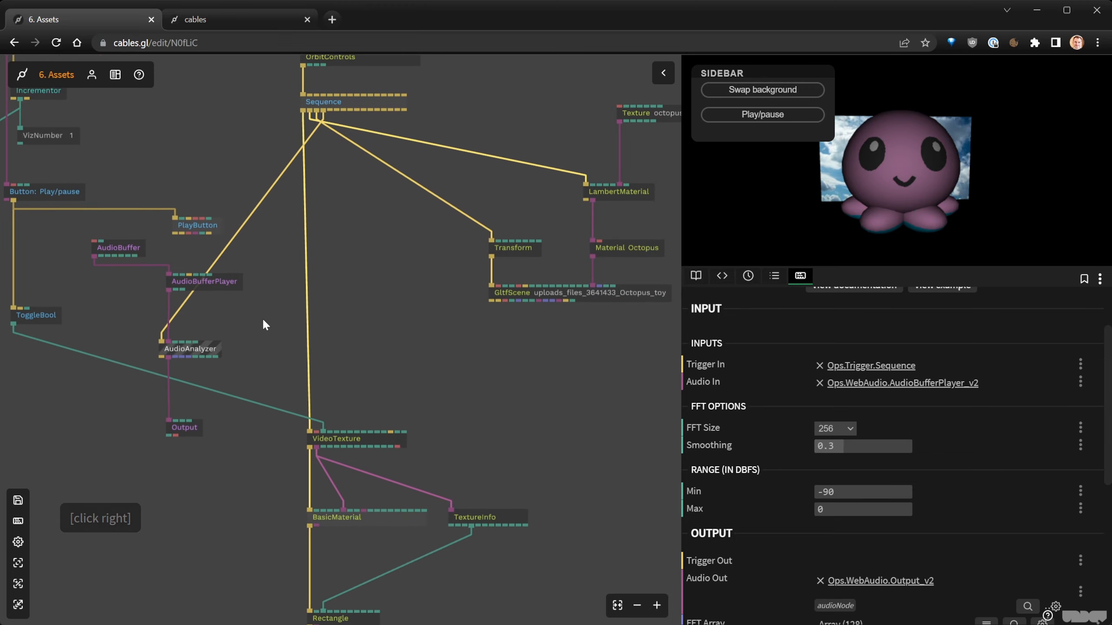
scroll(339, 278, up, 4)
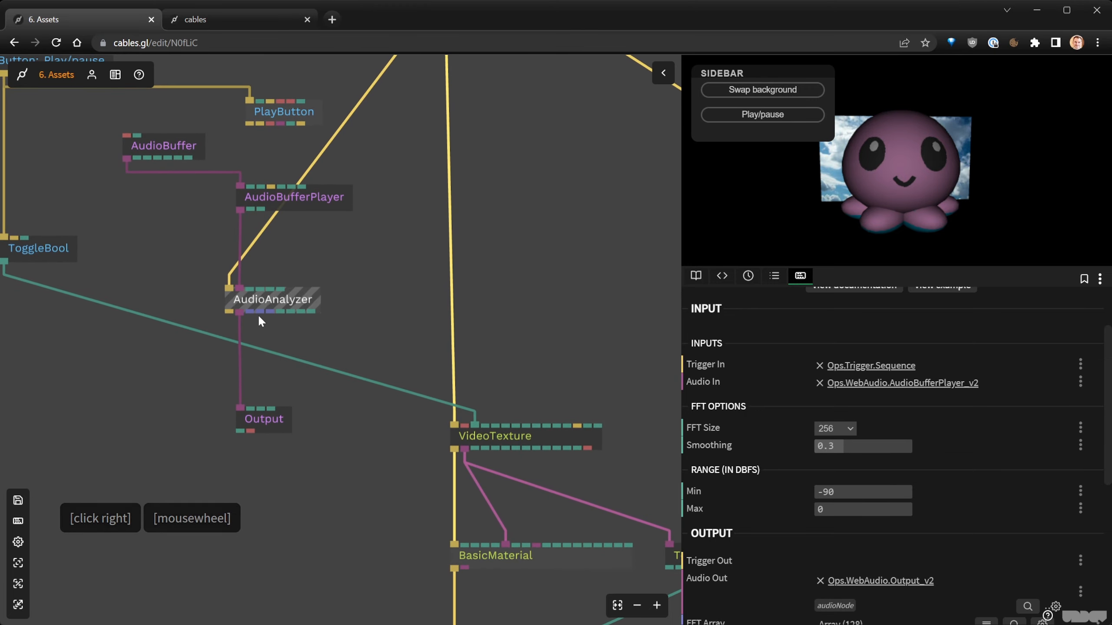
mouse_move(253, 311)
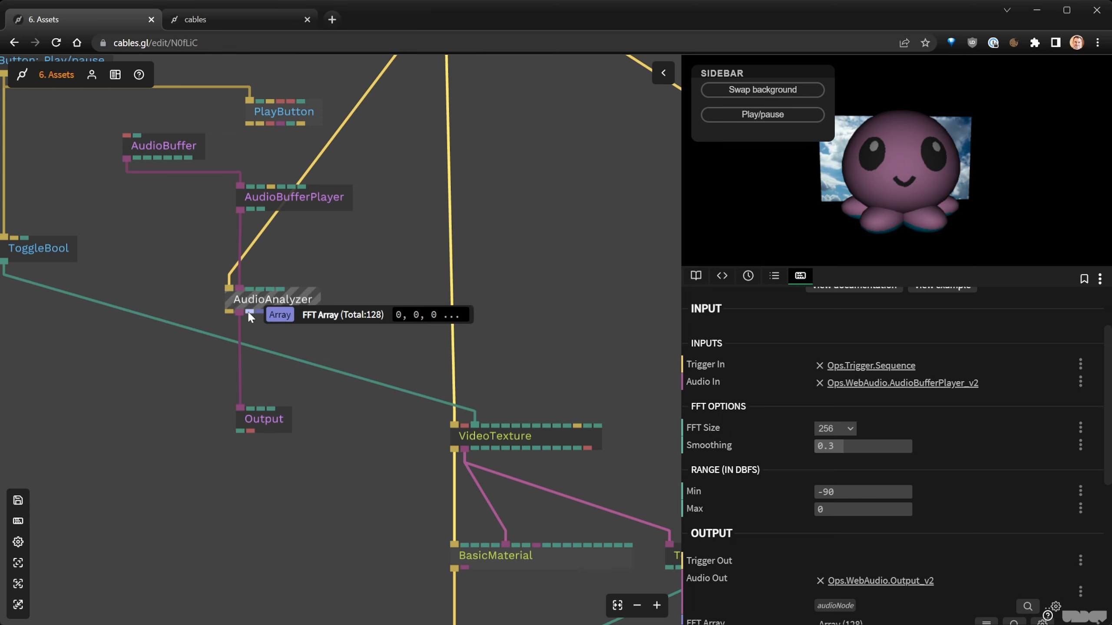
drag(248, 314, 339, 419)
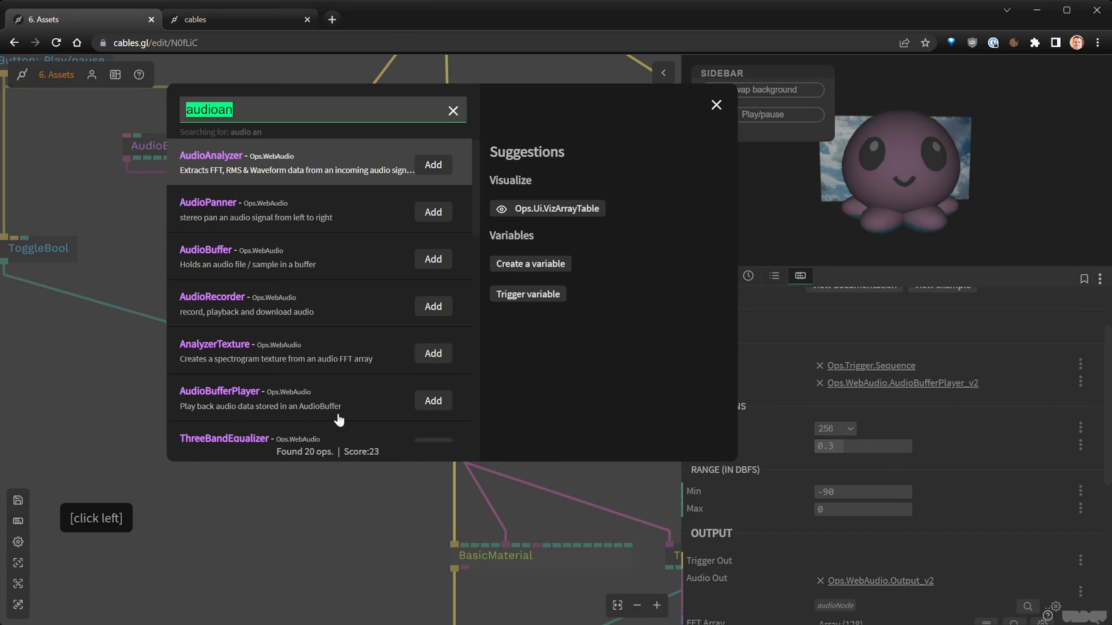
text(a)
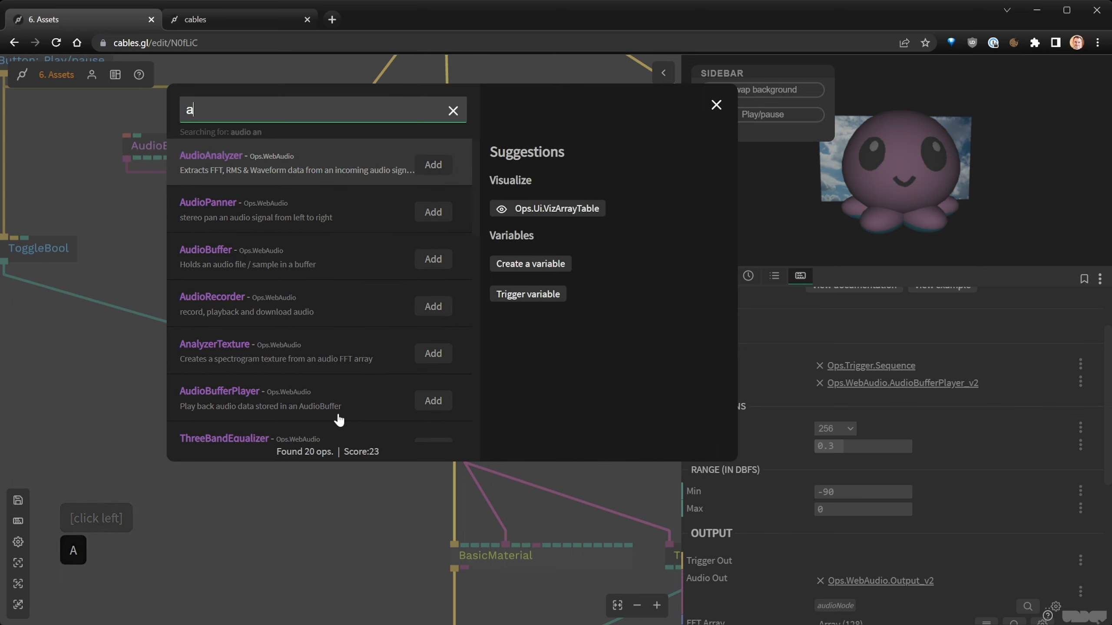
text(rraych)
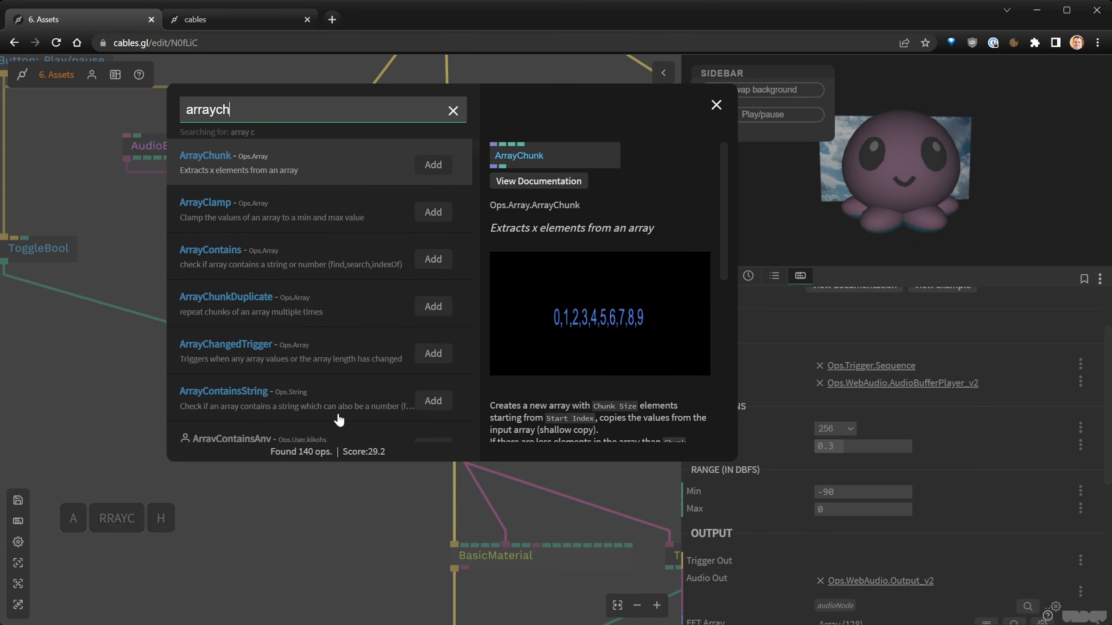
text(u)
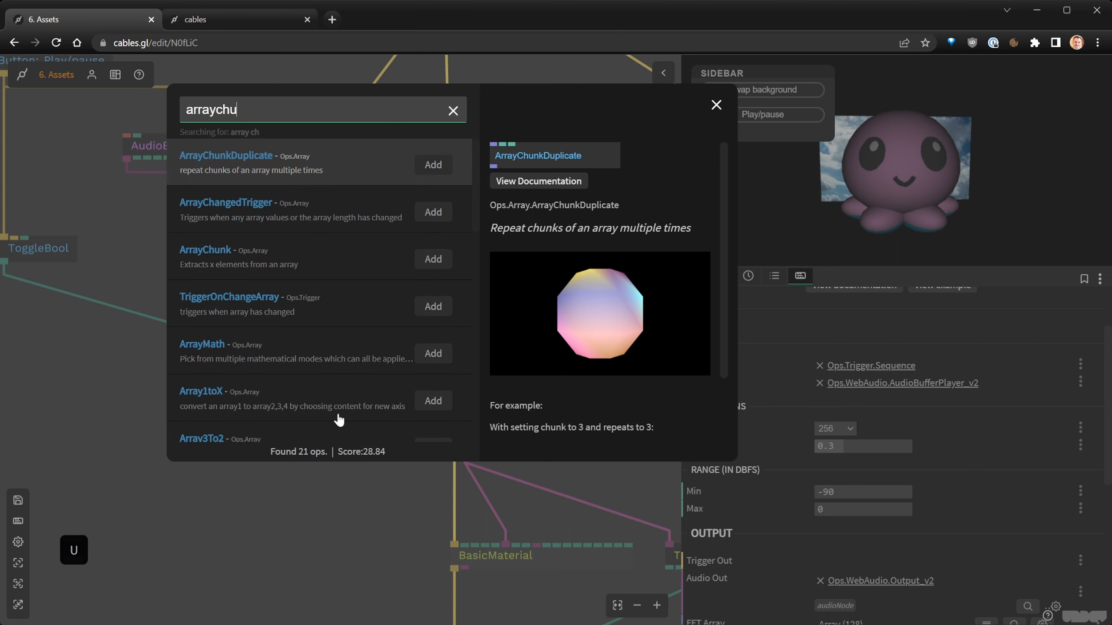
text(nk)
key(Return)
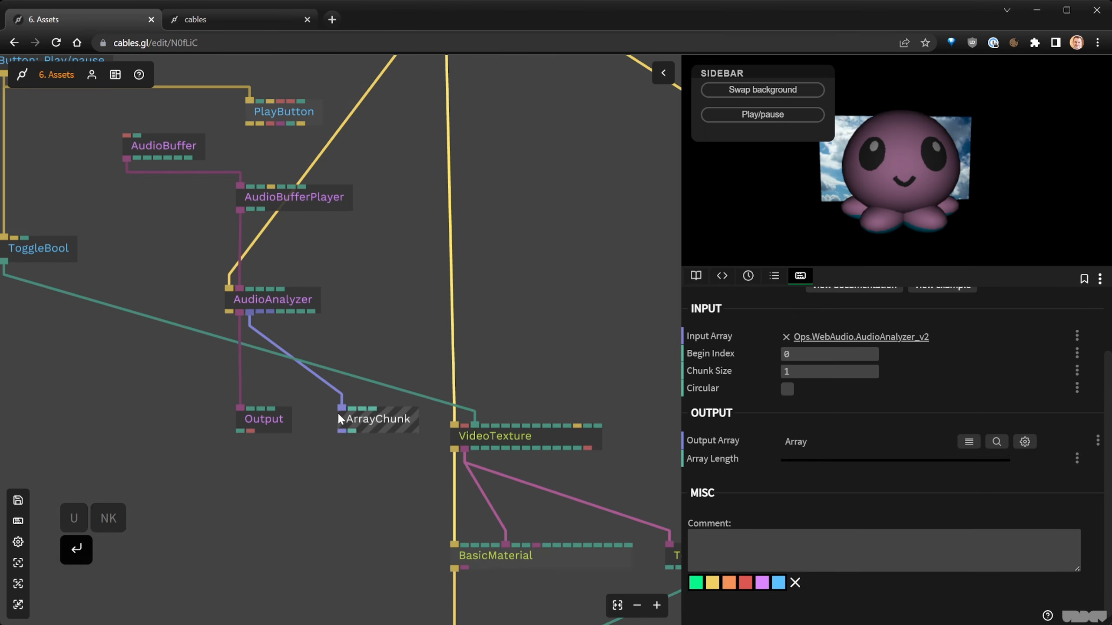
Move Output further down and shift ArrayChunk left, closer beneath AudioAnalyzer.
drag(251, 411, 251, 462)
drag(359, 425, 312, 426)
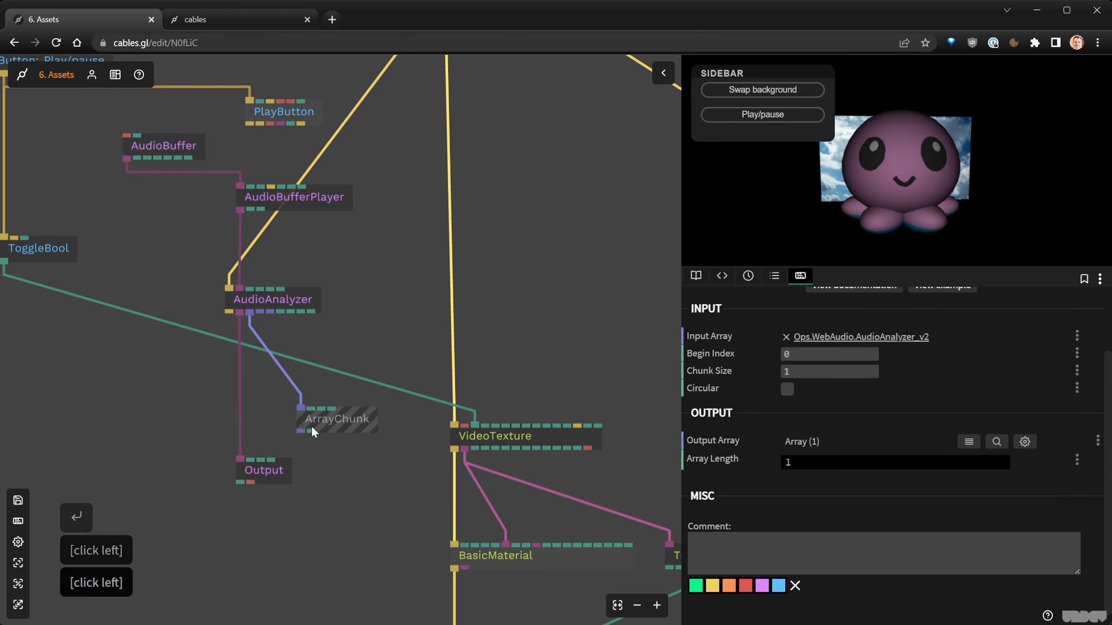
Set ArrayChunk's Chunk Size to 5 and move the op closer beneath AudioAnalyzer.
click(813, 372)
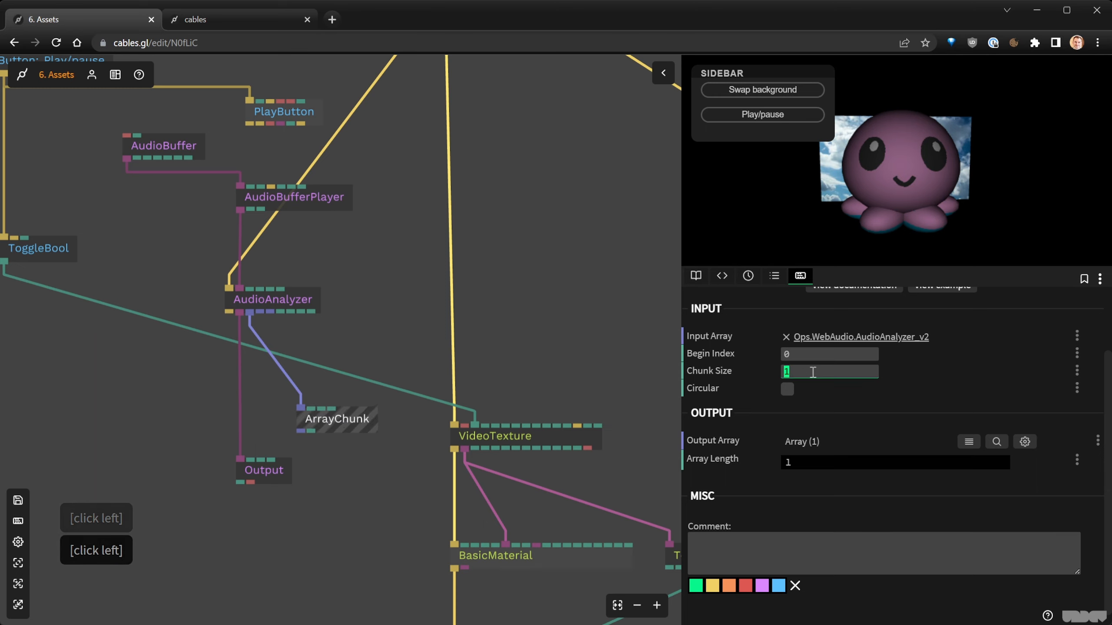
text(5)
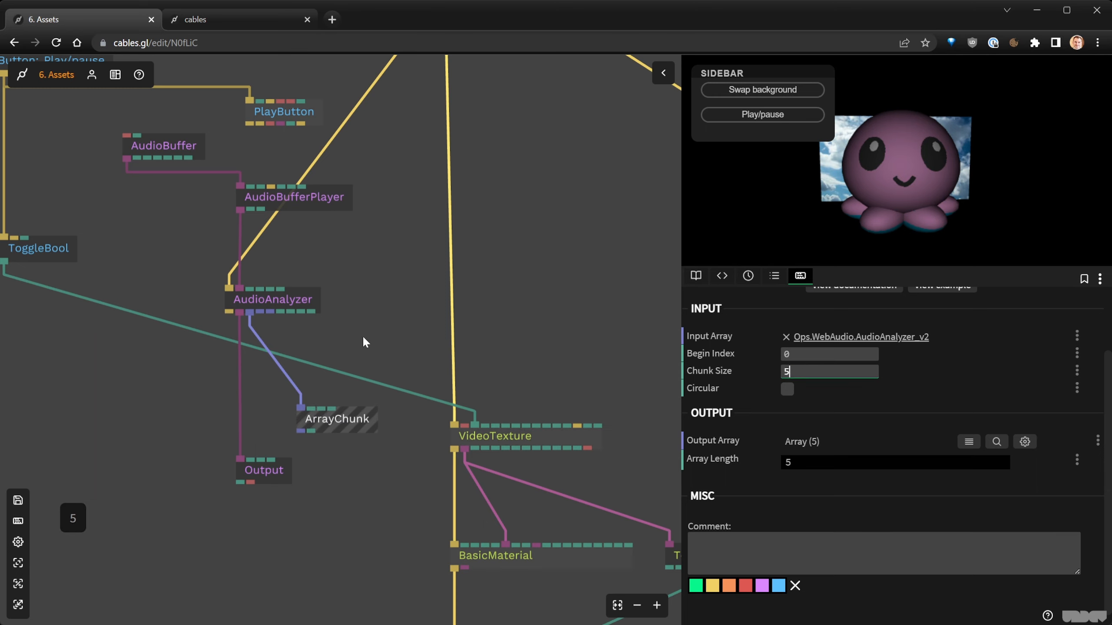
right_click(344, 329)
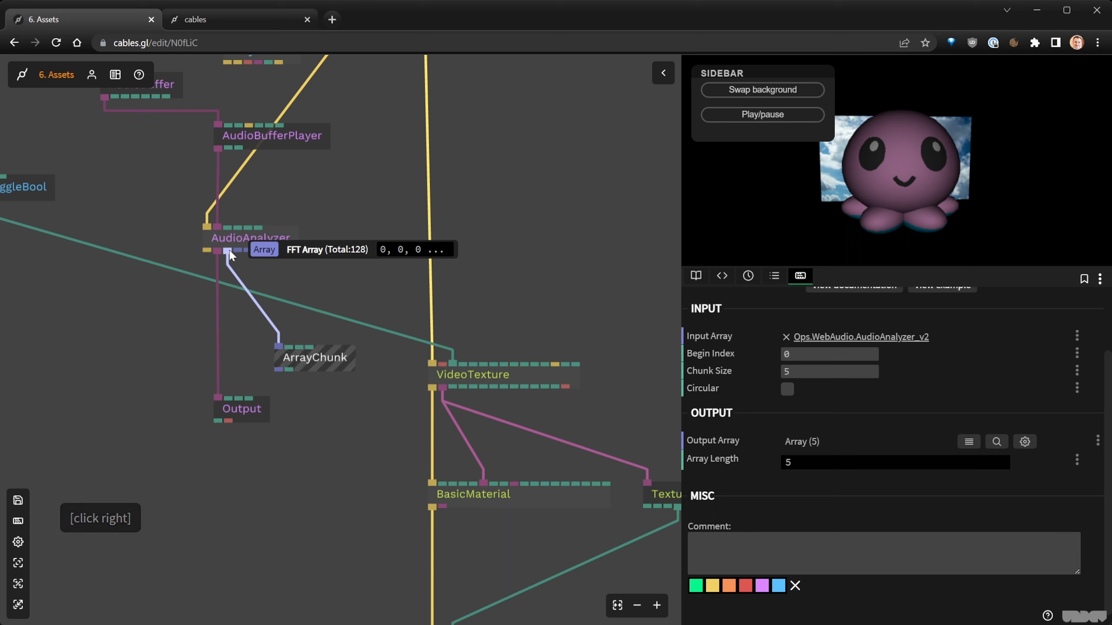
drag(287, 342, 272, 348)
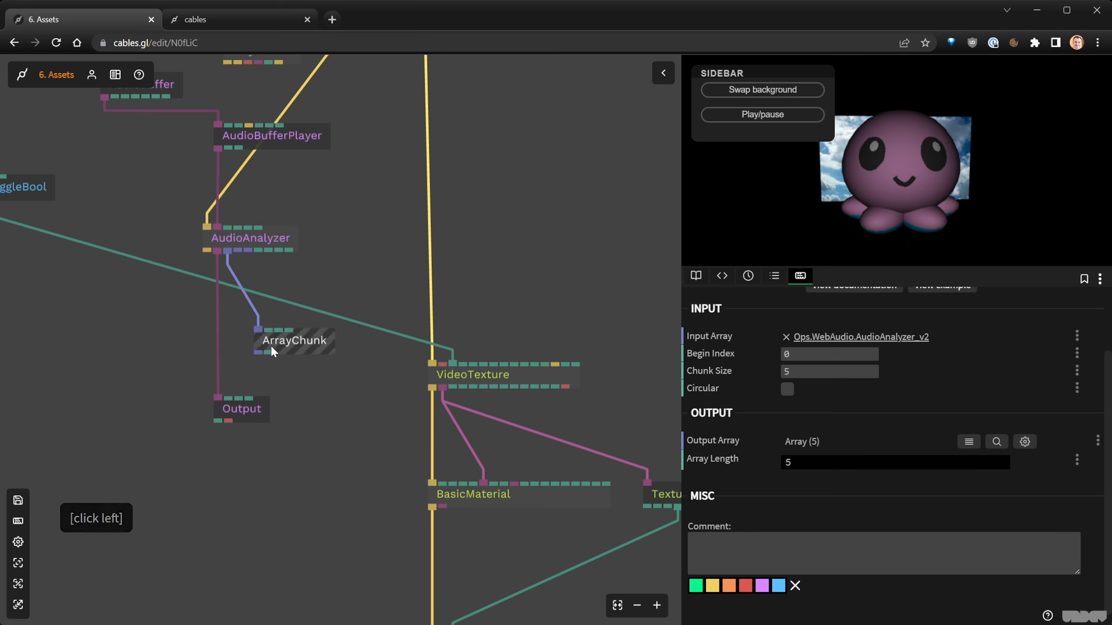
Move Output down and to the left, and add an InfoArray op beneath ArrayChunk, linked to its Output Array.
drag(220, 412, 178, 482)
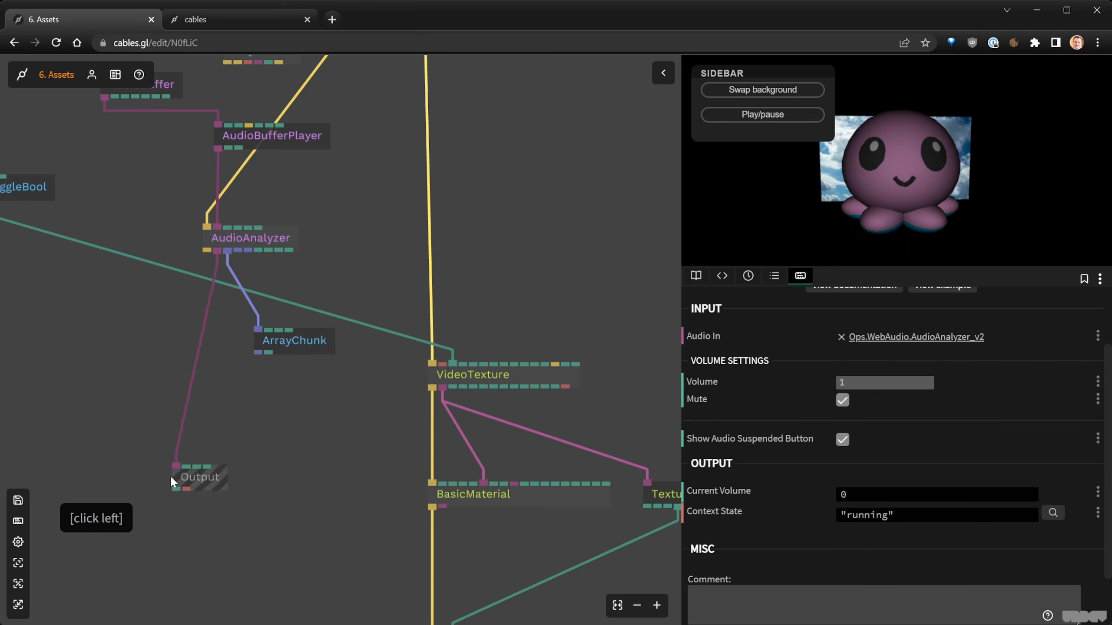
drag(258, 353, 260, 415)
text(i)
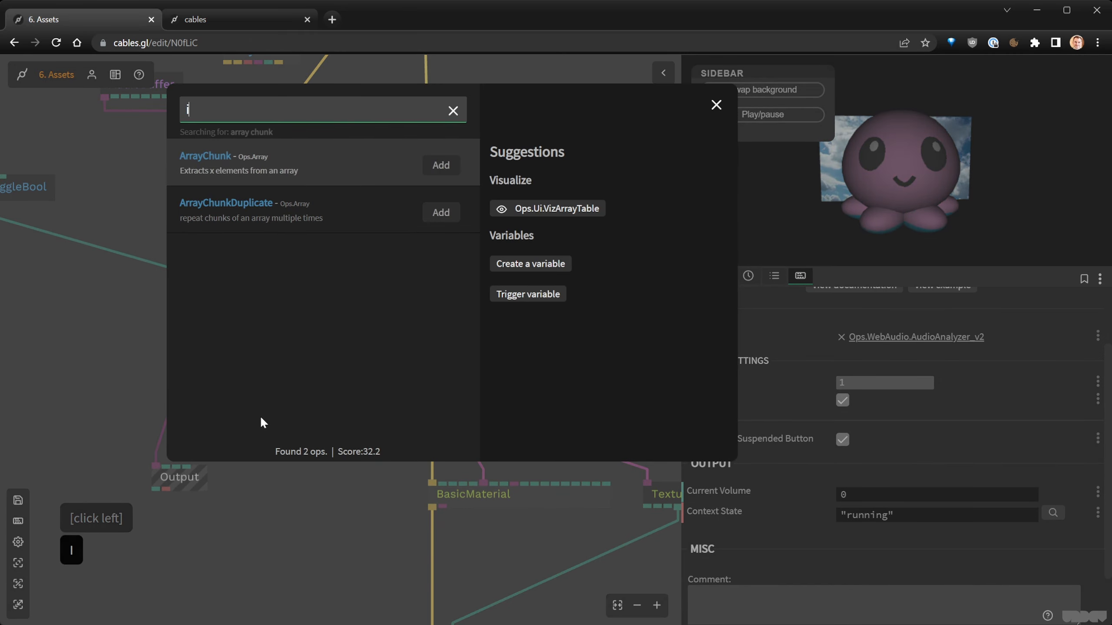
text(nfo)
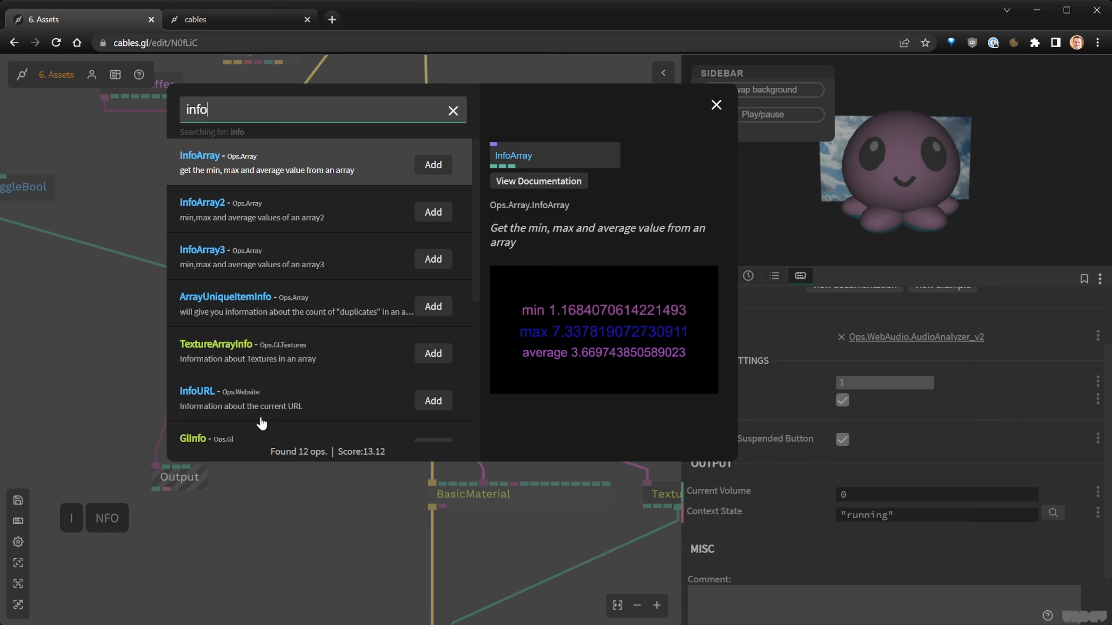
key(Return)
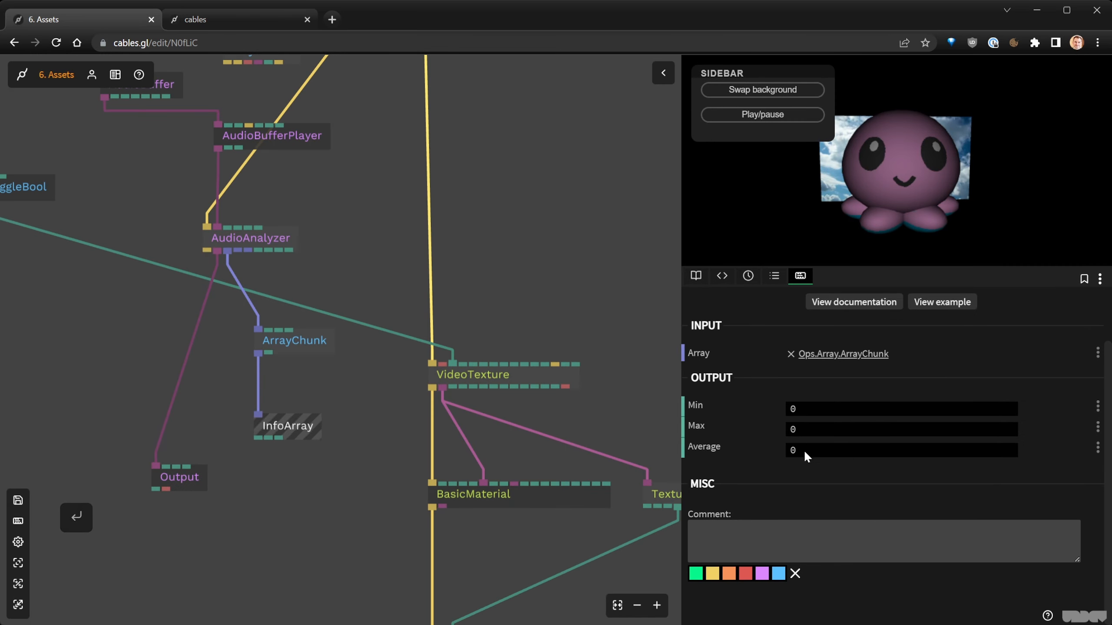
drag(265, 421, 292, 405)
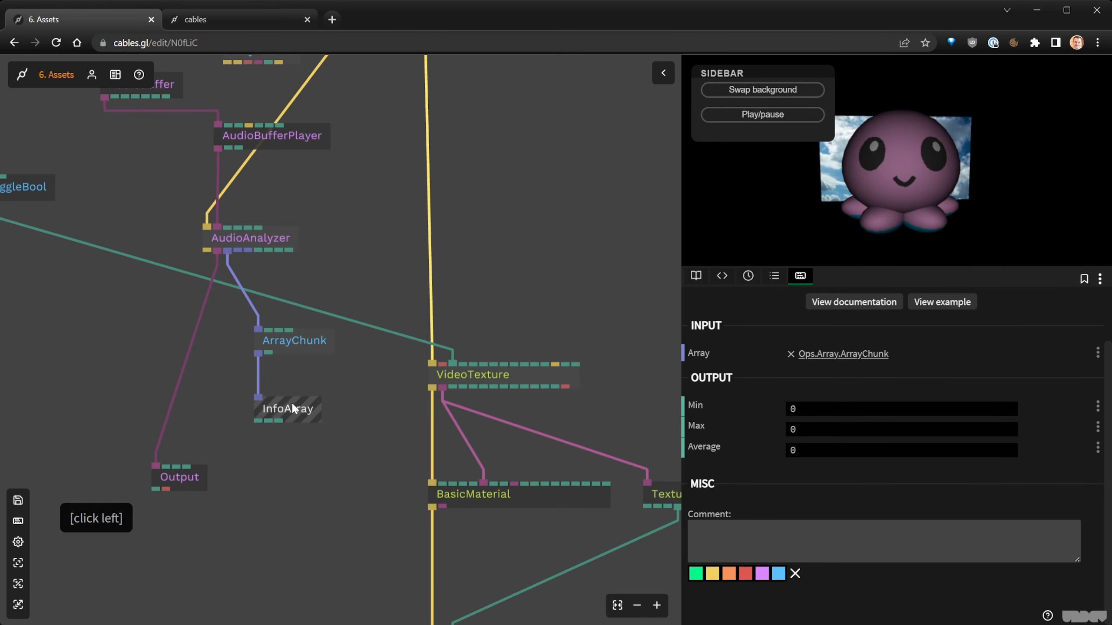
Move the five octopus ops, including Transform, LambertMaterial and GltfScene, further down the patch as a group.
drag(298, 492, 247, 287)
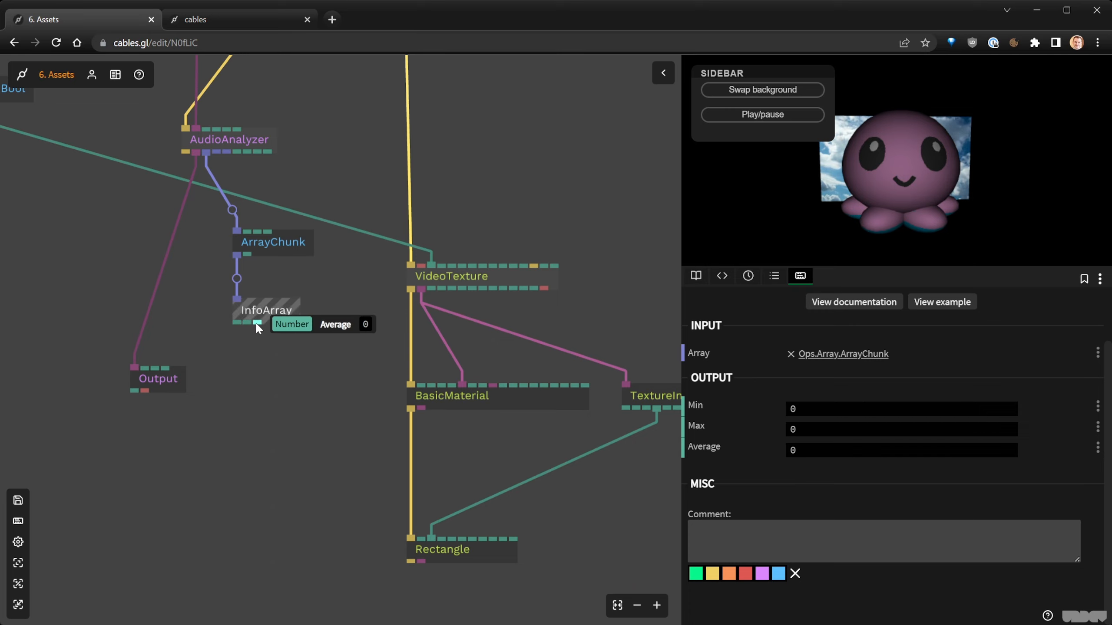
scroll(350, 377, down, 1)
drag(355, 377, 359, 239)
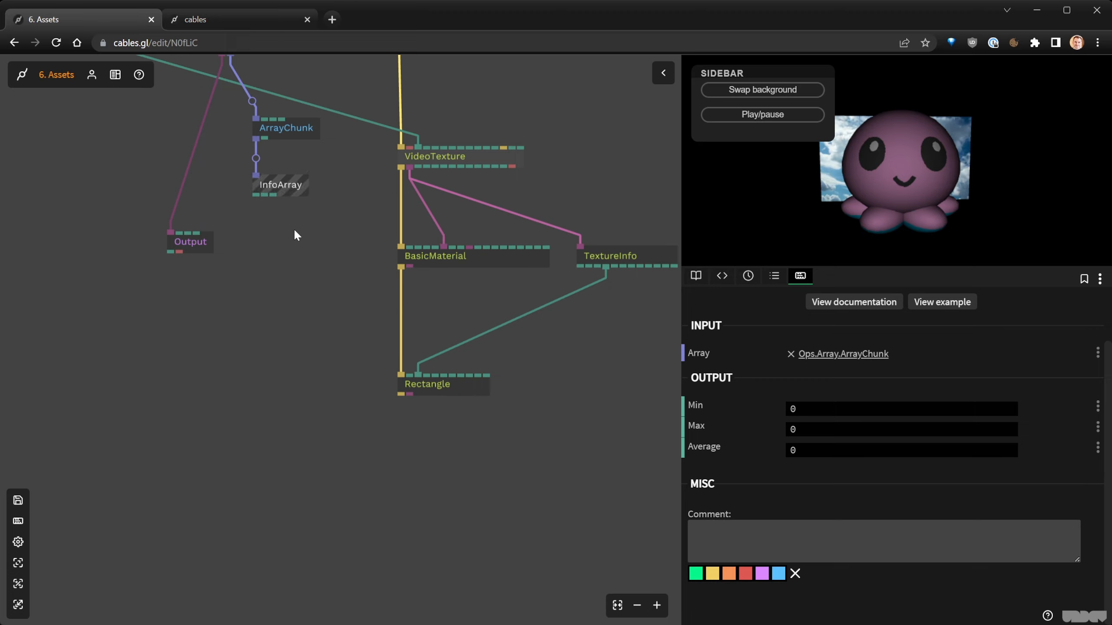
drag(633, 354, 397, 422)
scroll(460, 325, down, 3)
drag(463, 330, 384, 142)
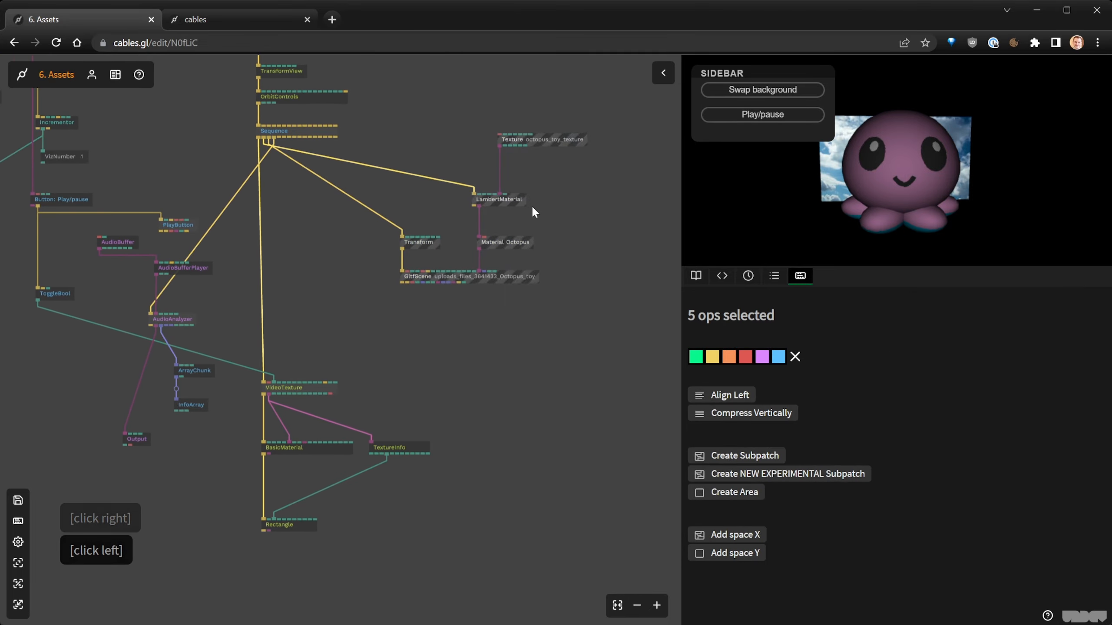
drag(505, 200, 587, 422)
Move the VideoTexture, BasicMaterial, TextureInfo and Rectangle group further down and save the patch.
drag(370, 382, 439, 289)
drag(461, 539, 359, 531)
drag(466, 489, 293, 289)
drag(364, 293, 366, 498)
click(396, 403)
key(ctrl+s)
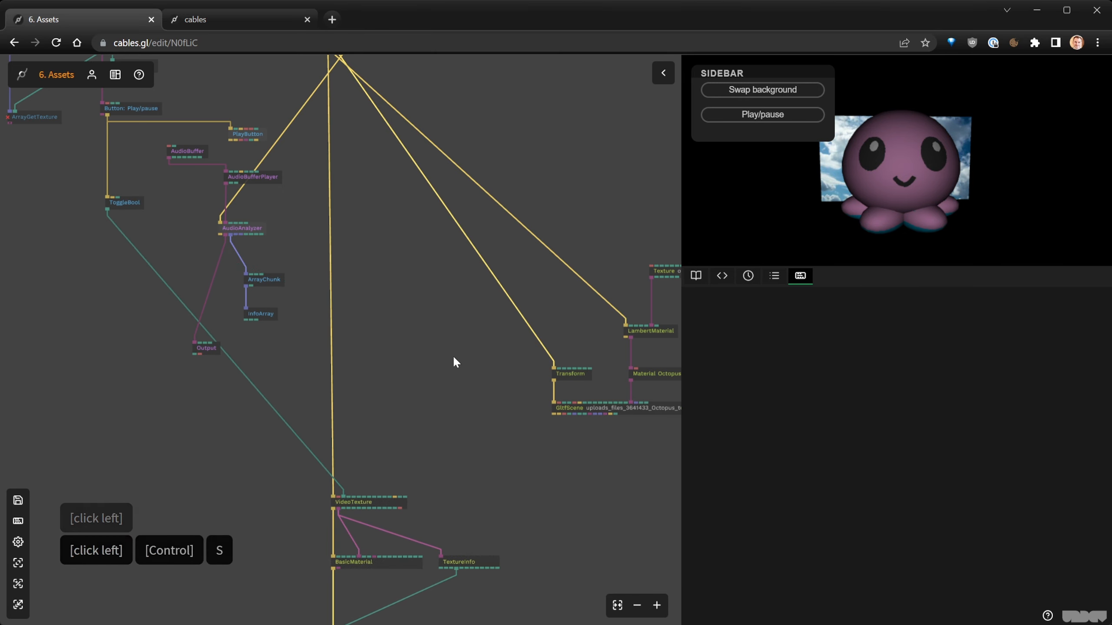
Shift the five octopus ops left, closer to the vertical trigger link leading to VideoTexture.
drag(488, 332, 435, 319)
drag(393, 188, 653, 410)
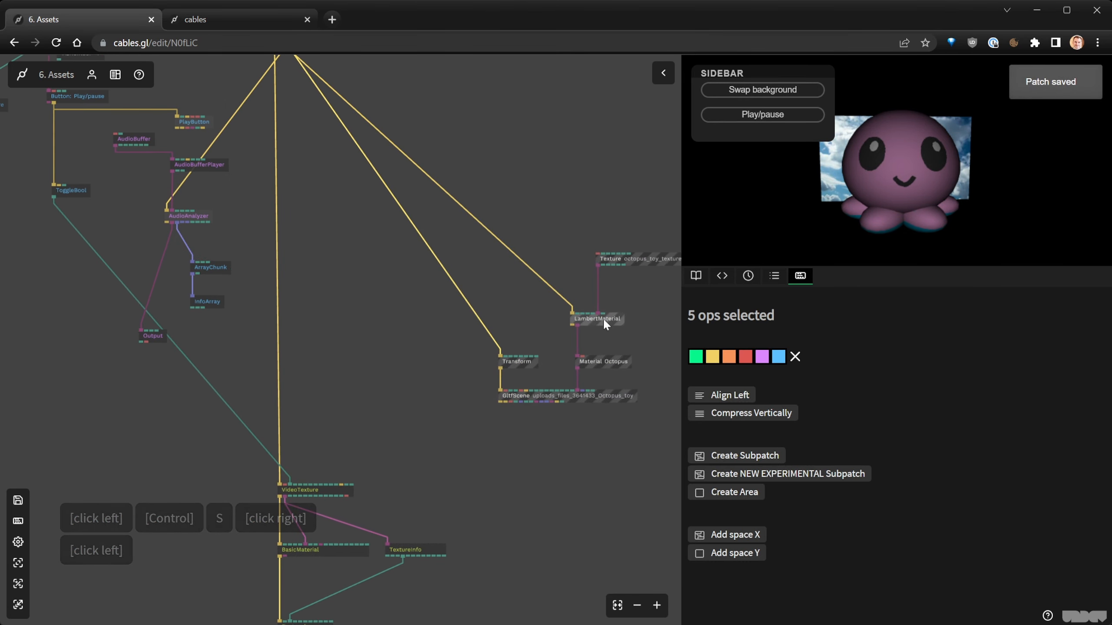
drag(603, 318, 560, 315)
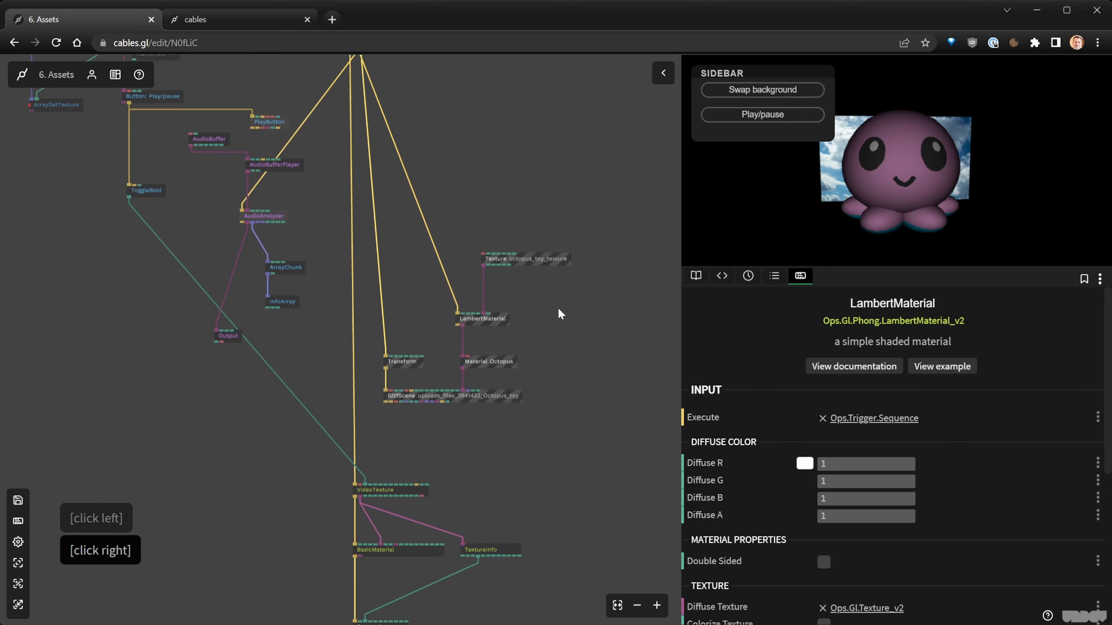
Test a Scale of 0.25 on the octopus Transform op and restore it to 1.
scroll(442, 316, up, 3)
click(445, 327)
click(420, 408)
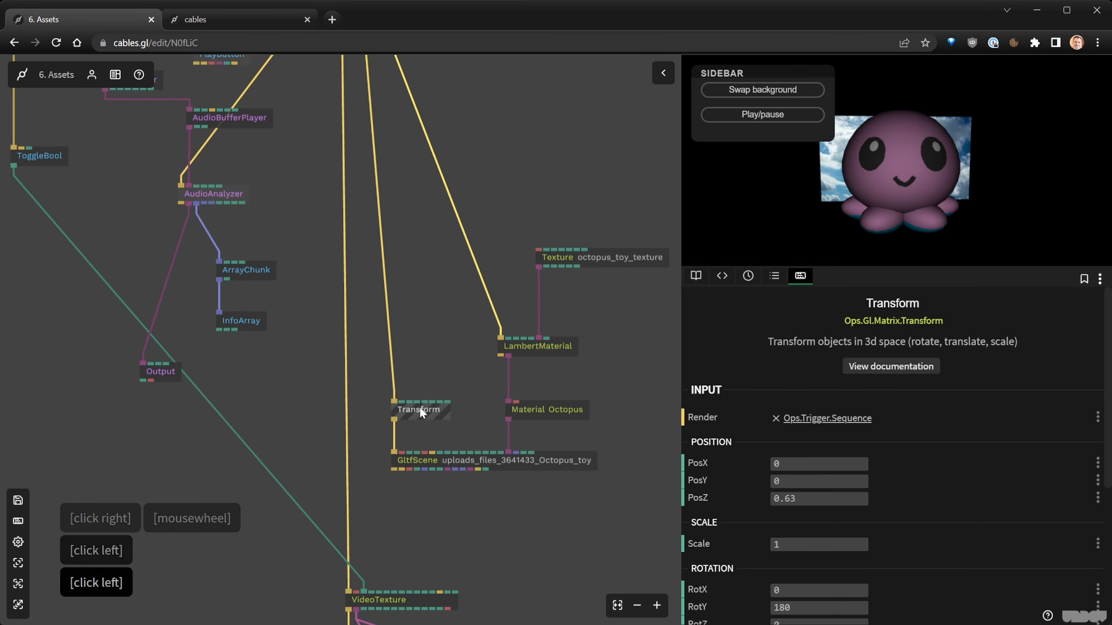
click(420, 408)
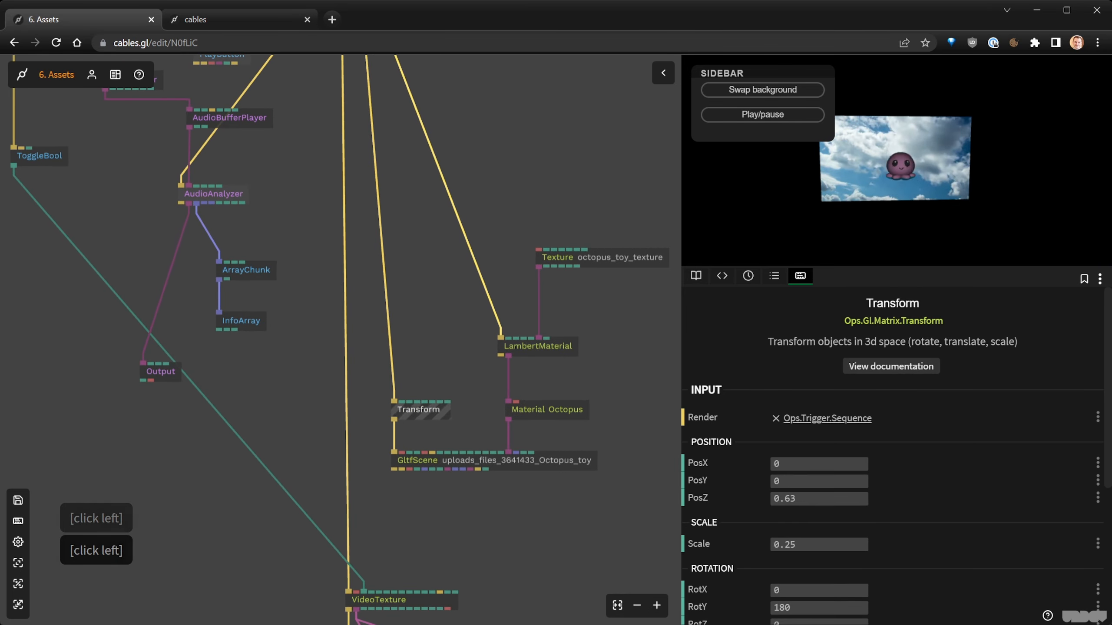
click(818, 544)
text(1)
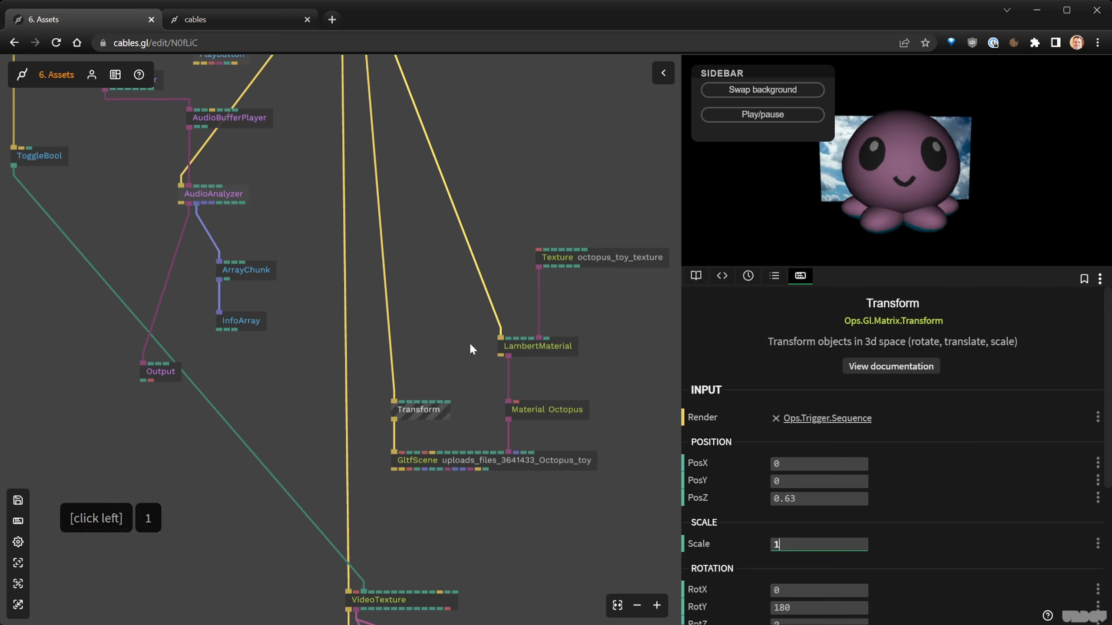
Add a MapRange op beneath InfoArray with its Value linked to InfoArray's Average output.
click(241, 323)
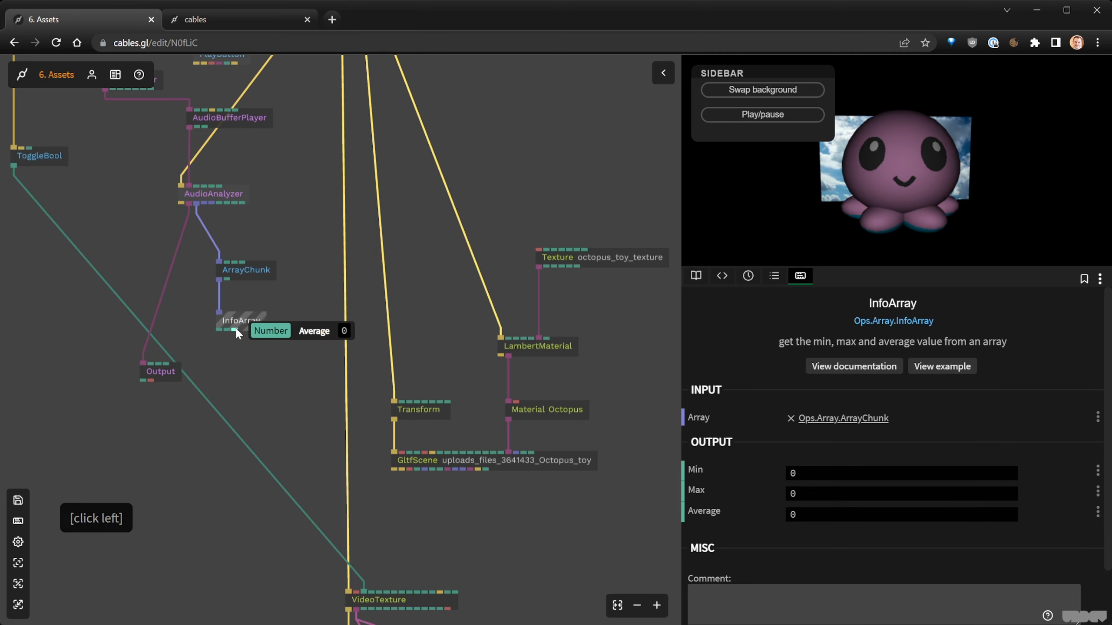
drag(232, 329, 242, 347)
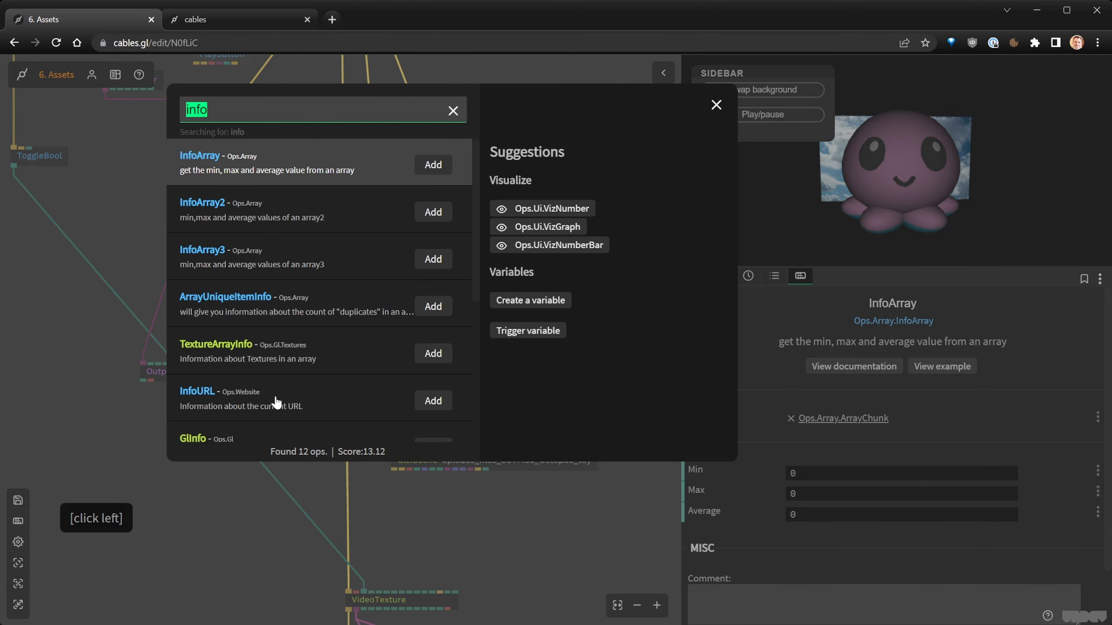
text(map)
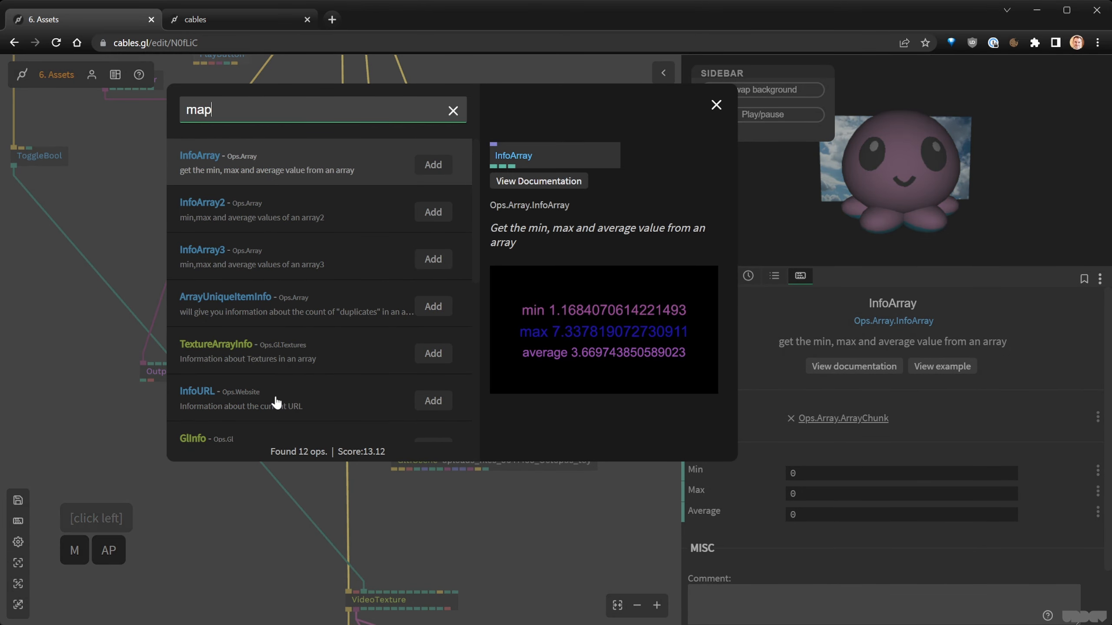
key(Return)
drag(245, 414, 267, 381)
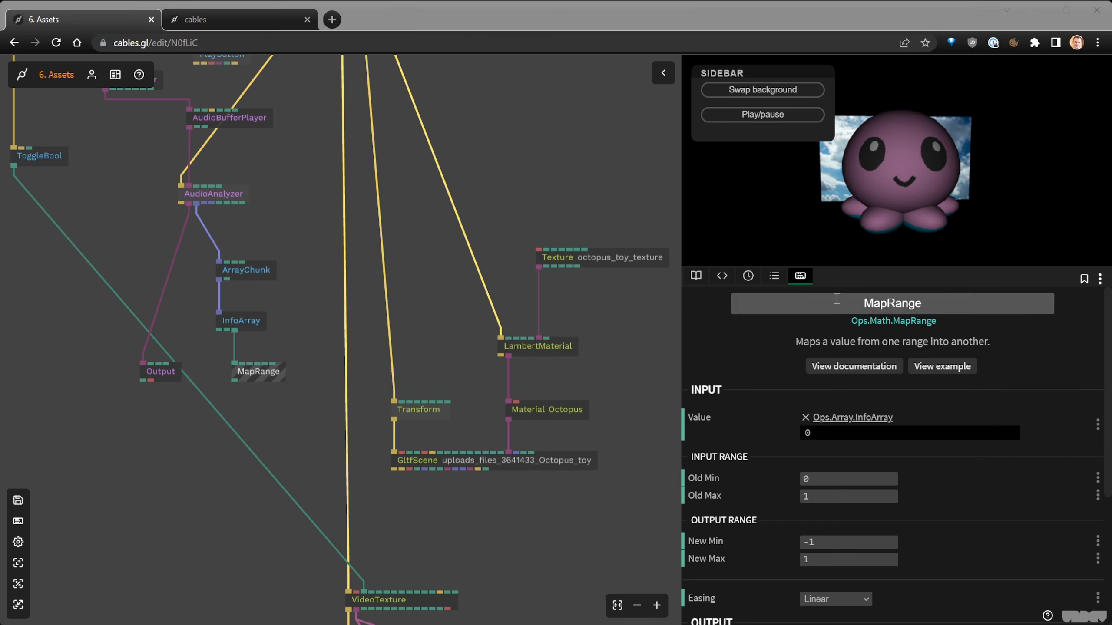
Set MapRange's Old Max to 255, New Min to 0.1 and New Max to 1.5.
click(248, 234)
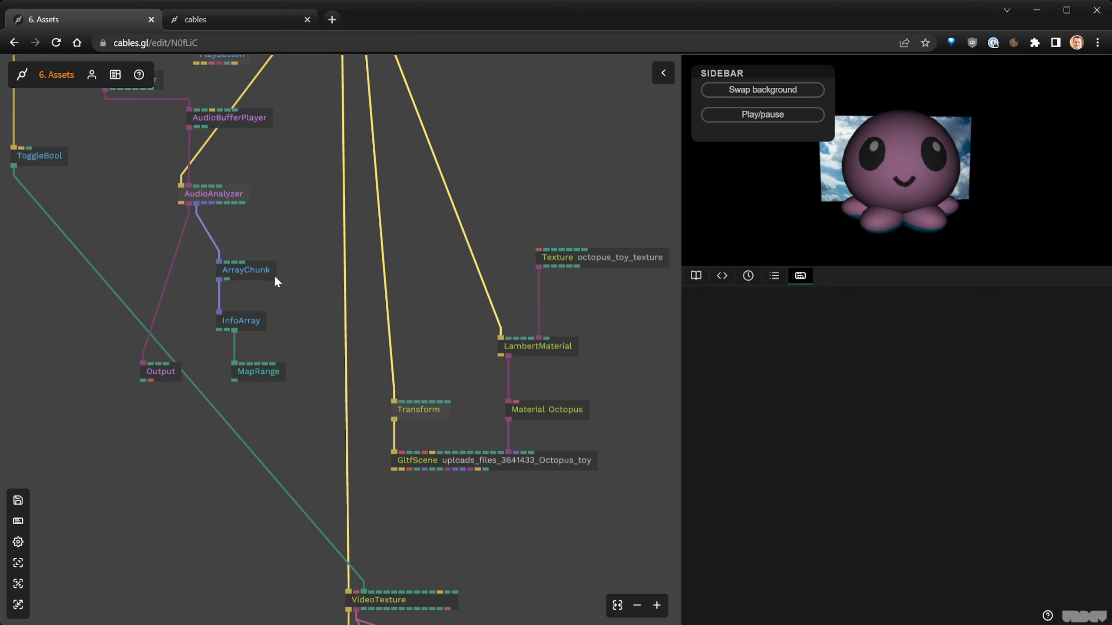
click(250, 271)
click(267, 368)
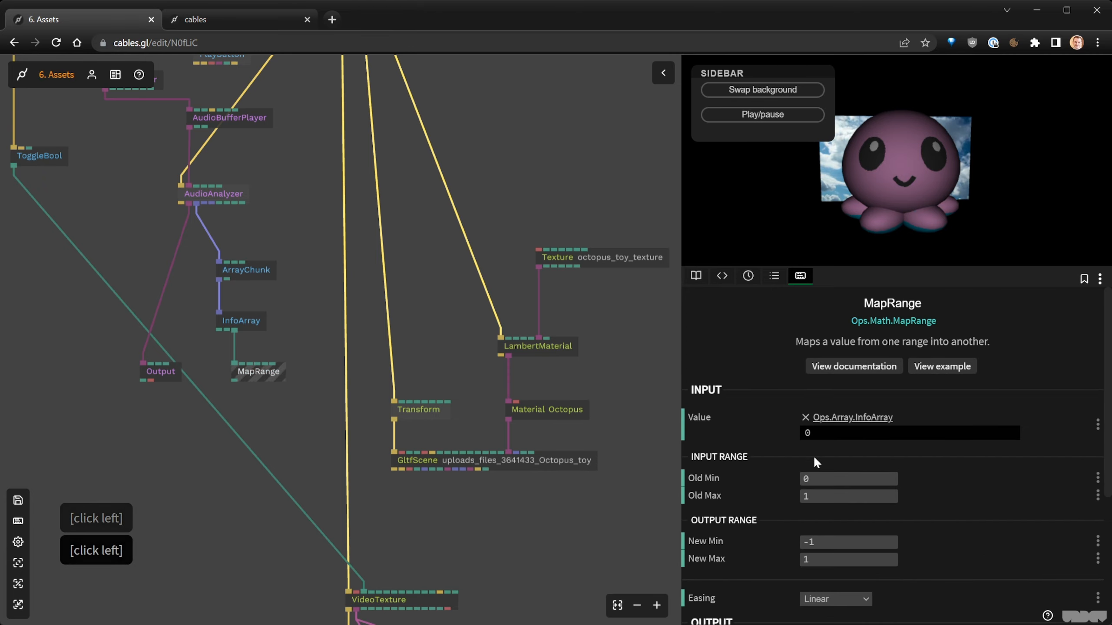
click(832, 492)
text(255)
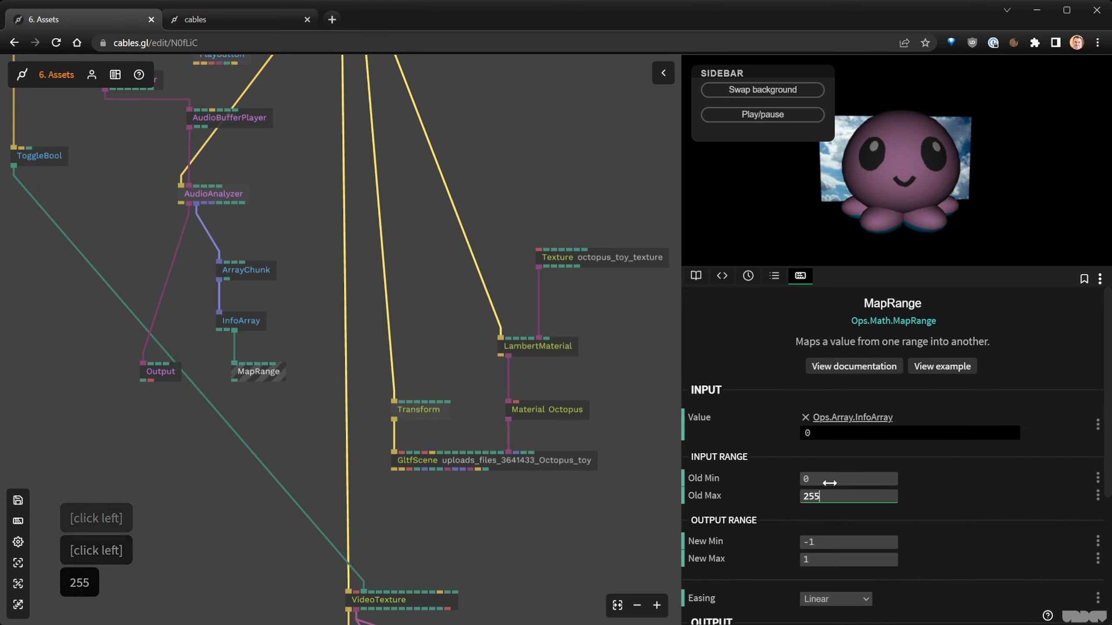
click(835, 540)
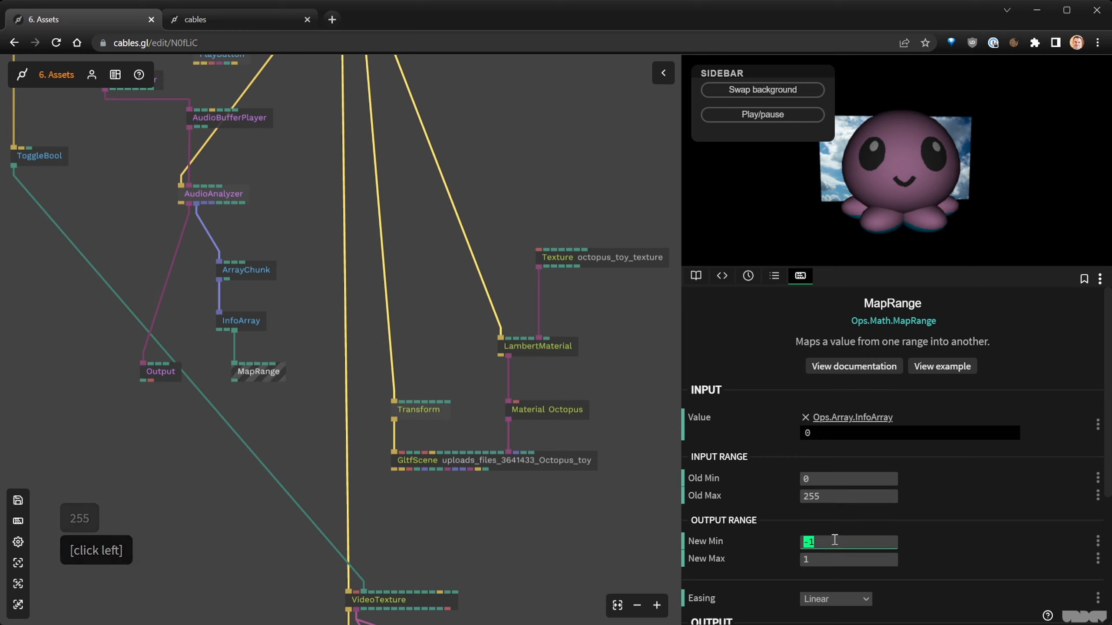
text(0.1)
click(827, 560)
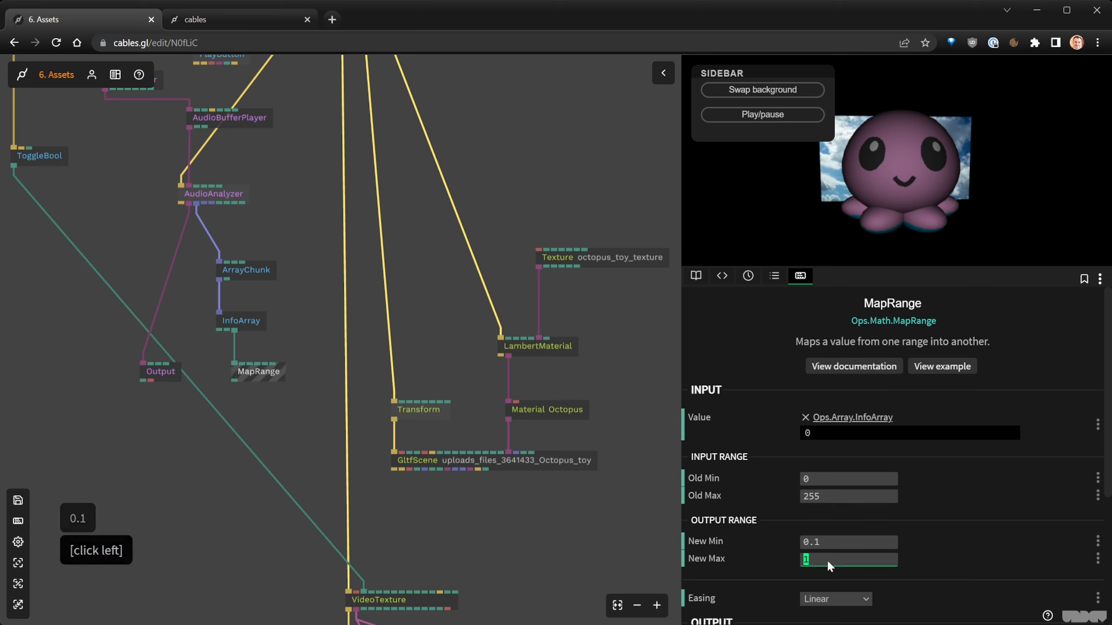
text(1.5)
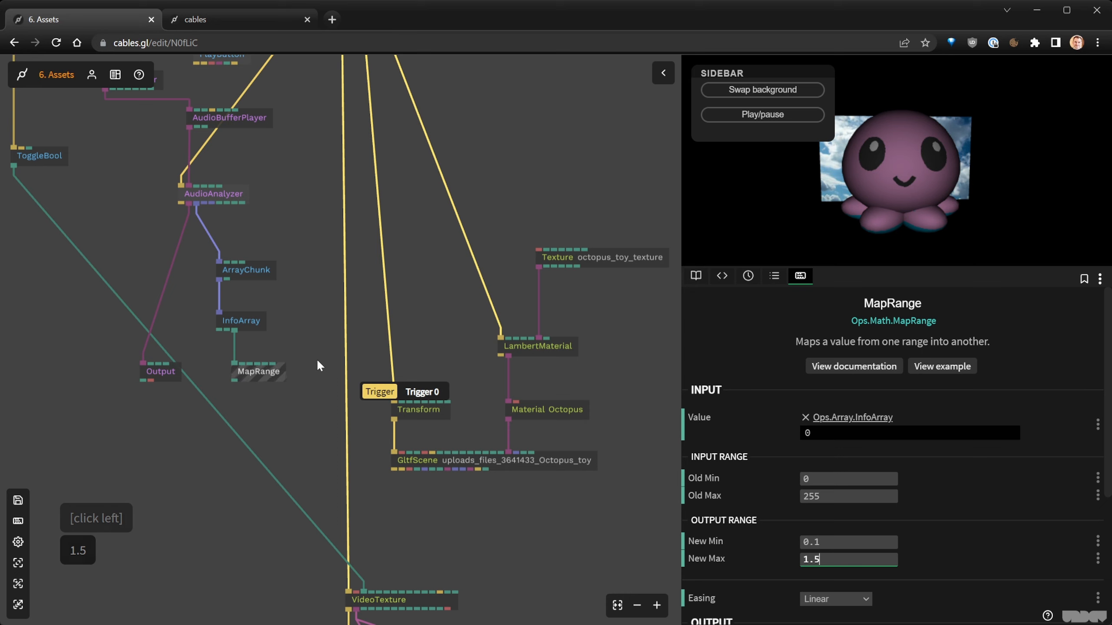
Link MapRange's output to the octopus Transform's Scale and test it with the sidebar's Play/pause control.
click(286, 370)
drag(235, 381, 452, 398)
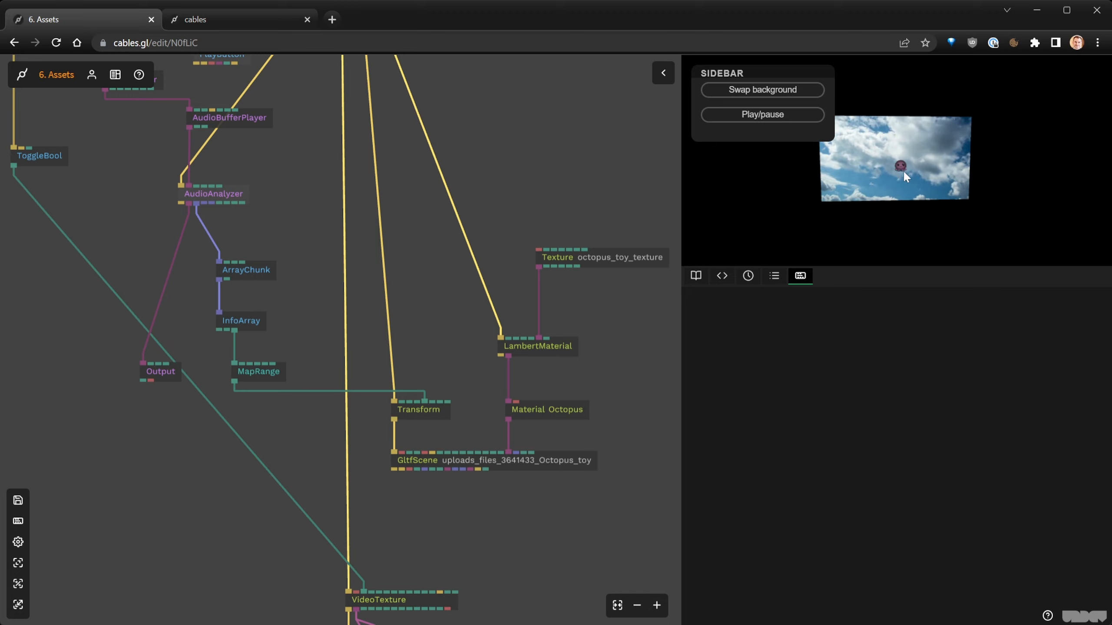
click(796, 123)
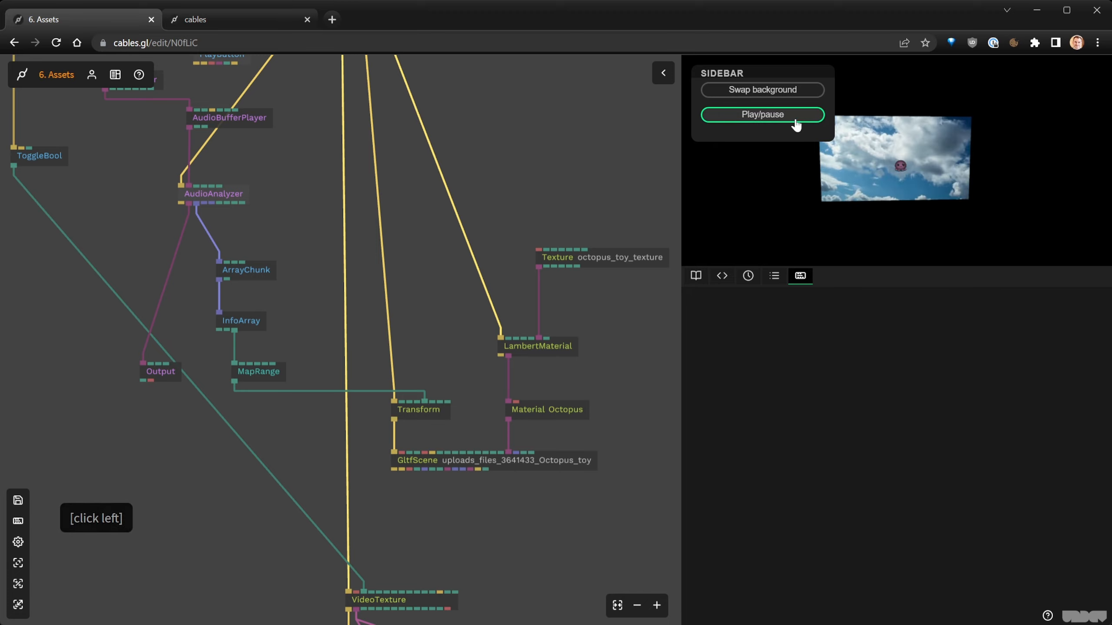
click(796, 123)
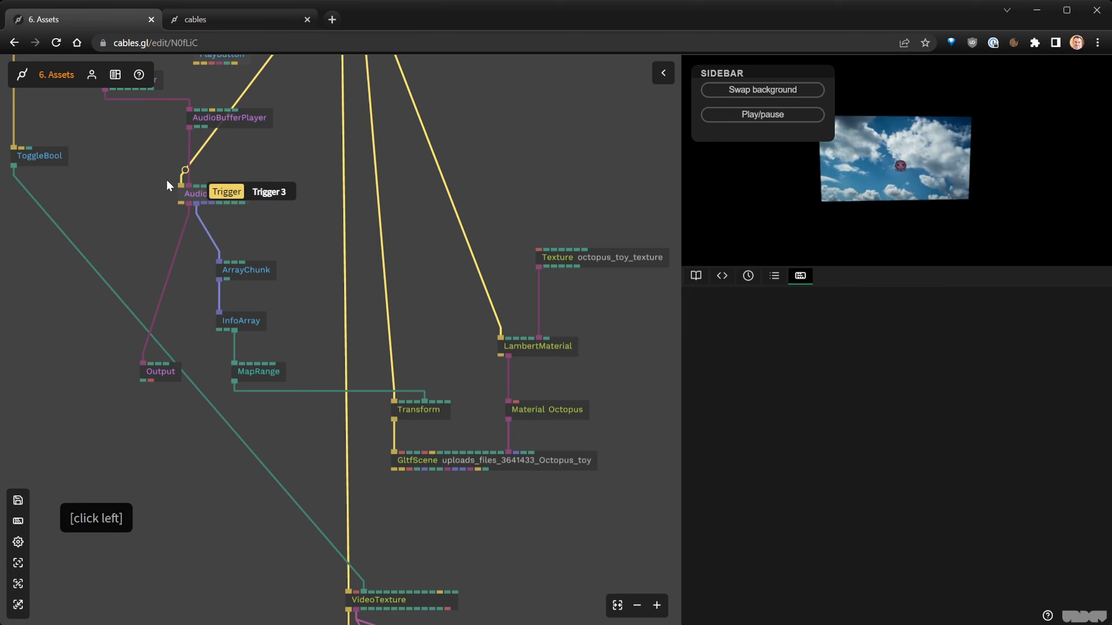
Link PlayButton's last trigger output to AudioBufferPlayer's trigger input and enable AudioBufferPlayer's Start / Stop option.
drag(261, 158, 337, 333)
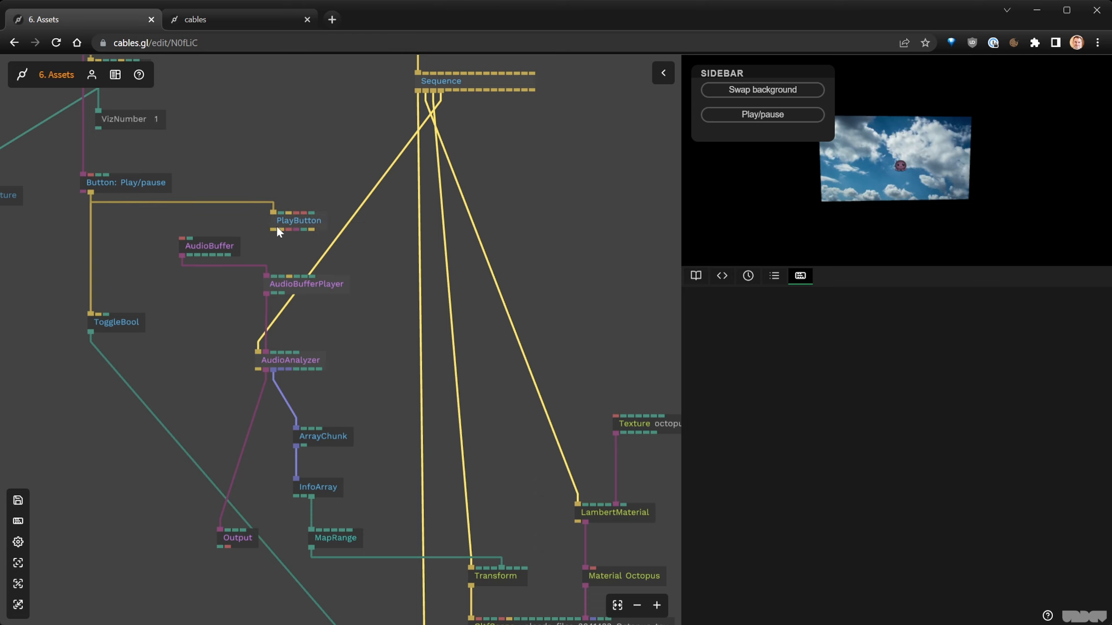
drag(311, 228, 290, 280)
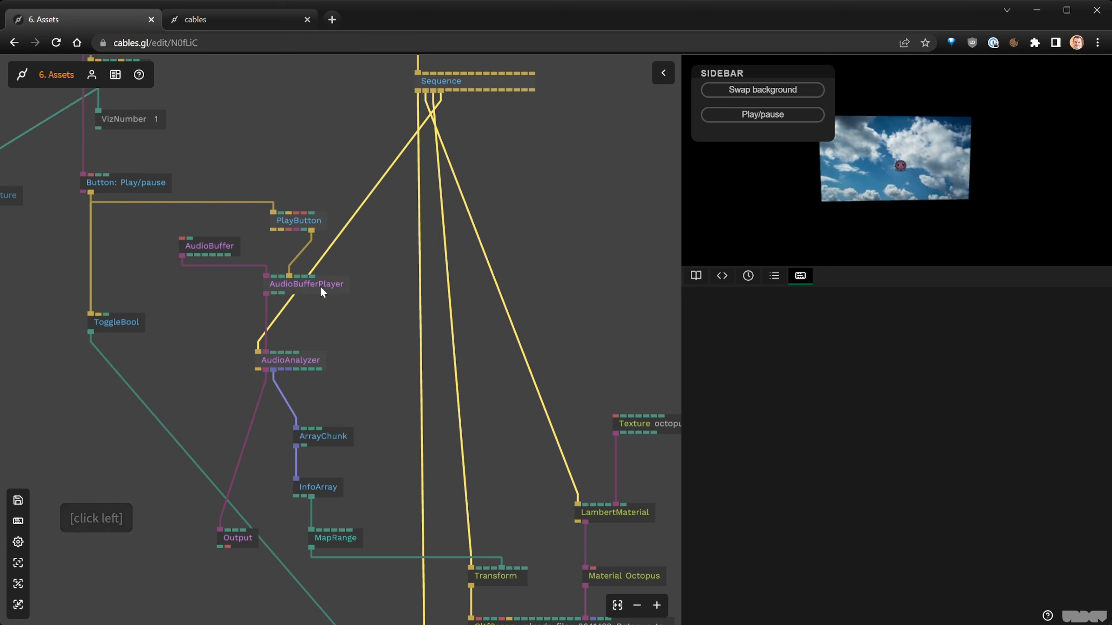
click(319, 285)
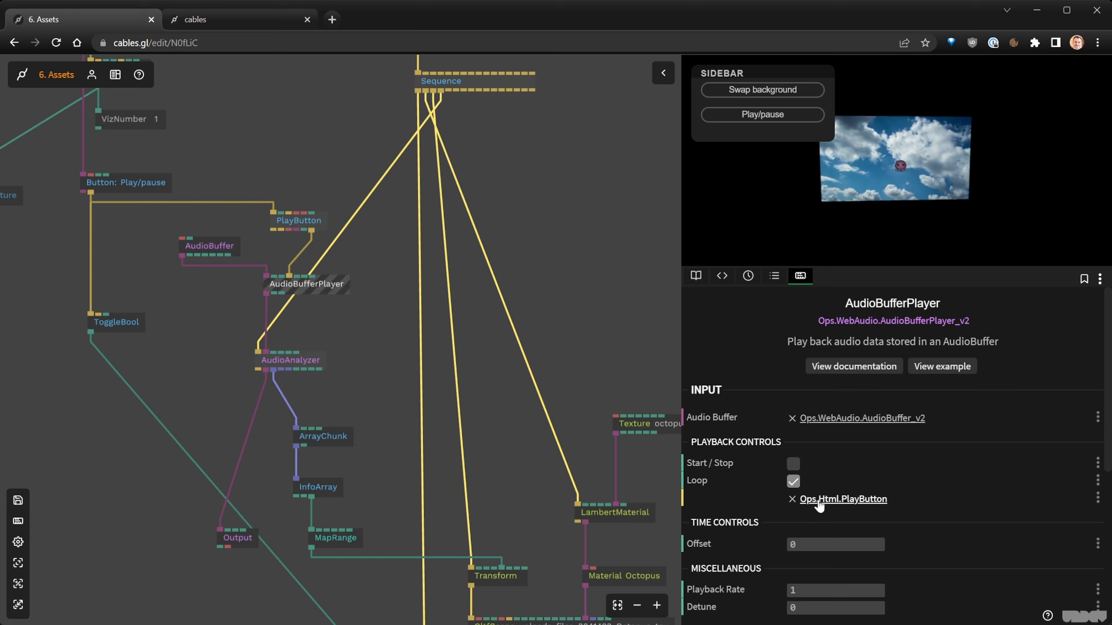
click(794, 465)
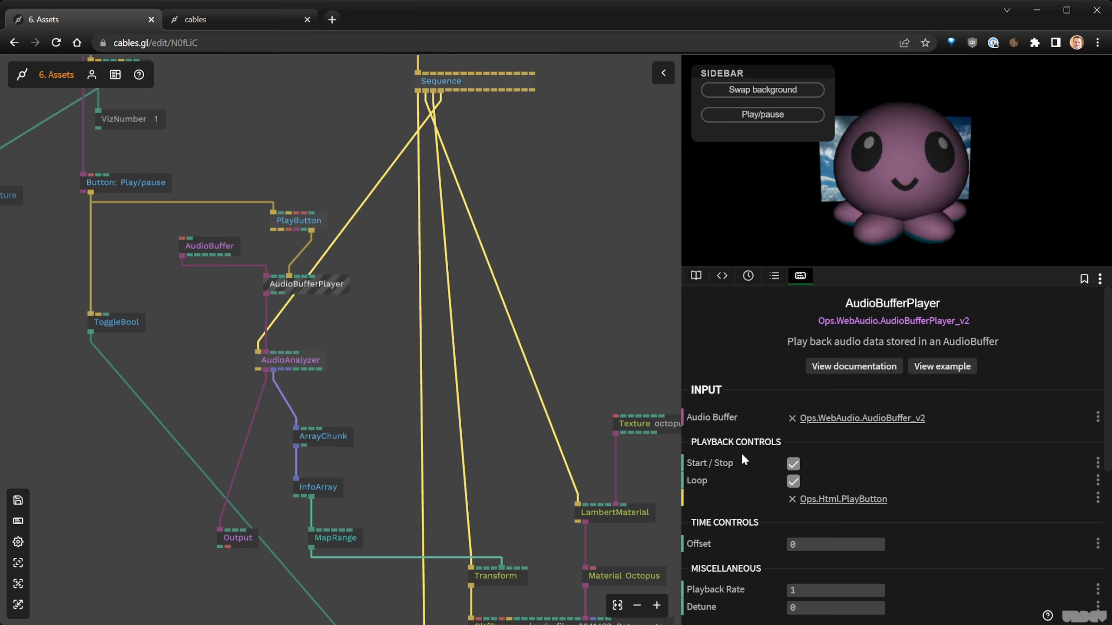
Test playback with the sidebar's Play/pause control and by toggling AudioBufferPlayer's Start / Stop option, leaving the option disabled.
click(775, 123)
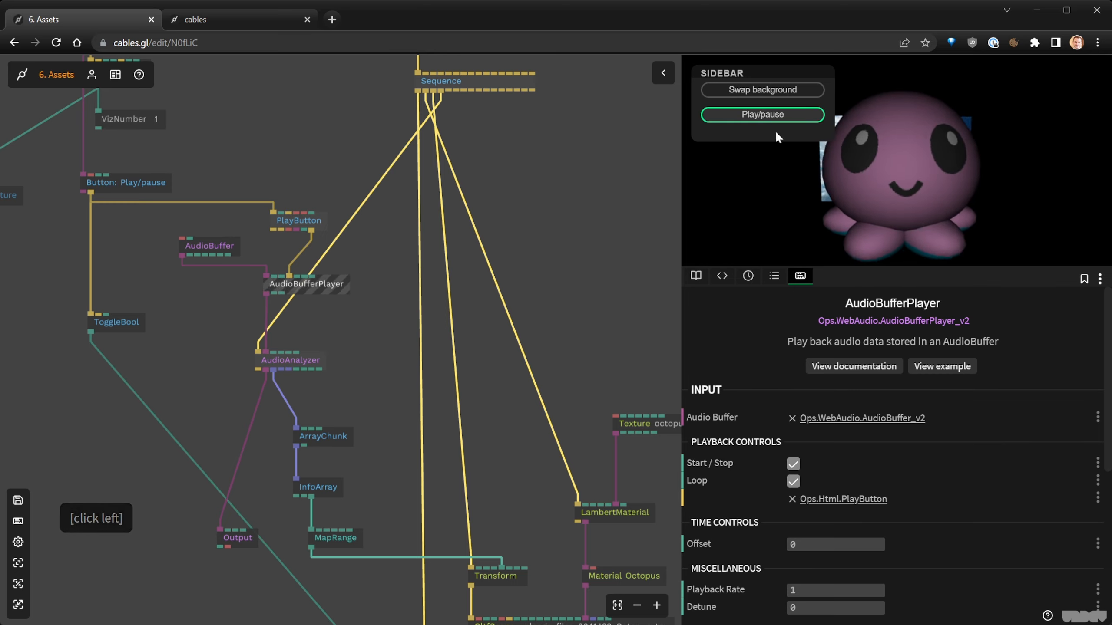
click(794, 467)
click(793, 467)
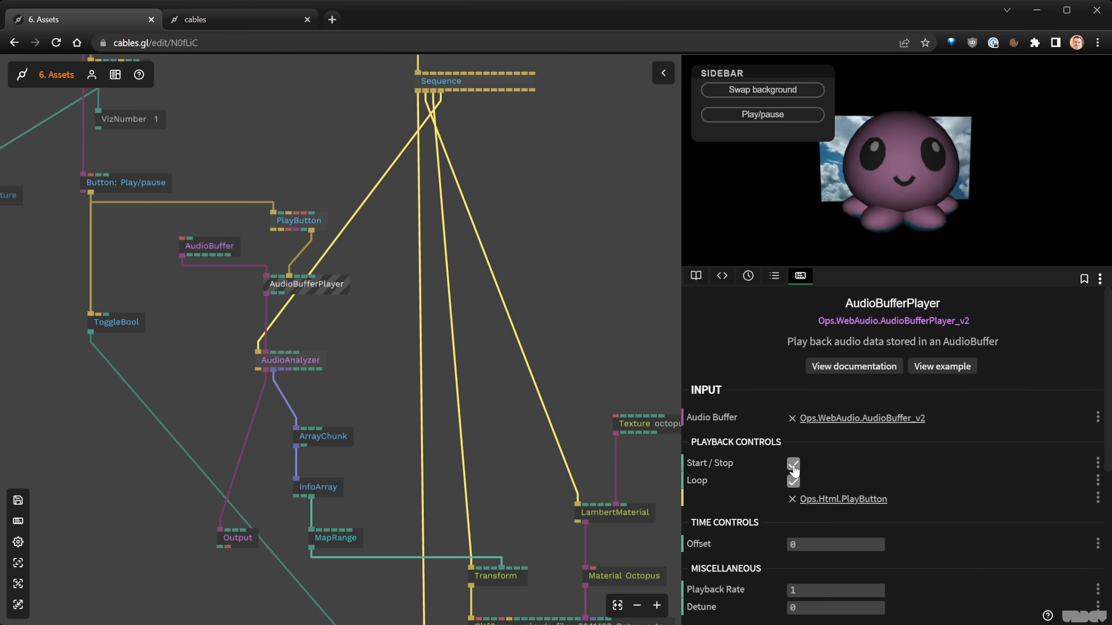
click(794, 467)
Link ToggleBool's Result to AudioBufferPlayer's Start / Stop input, and move ToggleBool and AudioBuffer up closer to PlayButton's row.
drag(133, 352, 271, 278)
scroll(263, 312, down, 1)
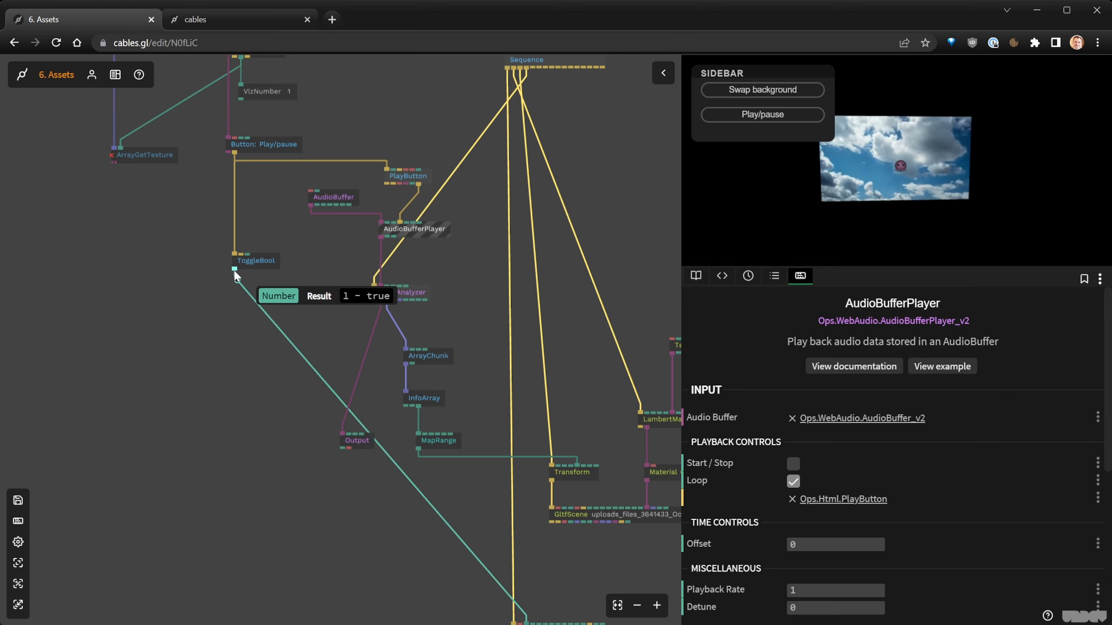
drag(235, 275, 426, 184)
drag(259, 261, 259, 198)
drag(359, 196, 359, 173)
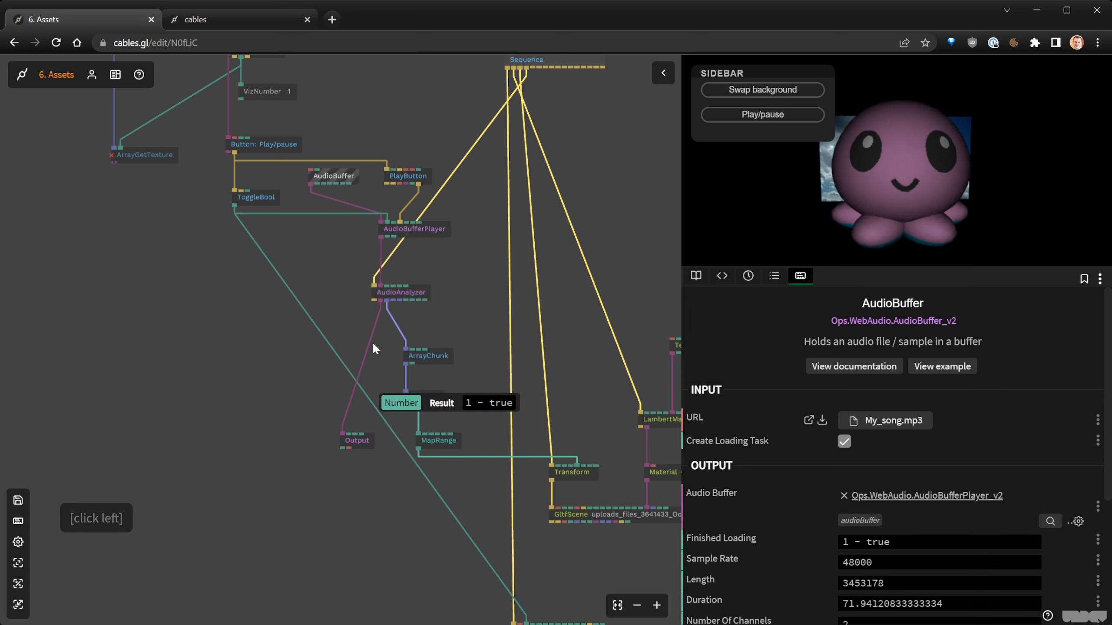
Test starting and stopping the audio with the sidebar's Play/pause control and save the patch.
click(747, 119)
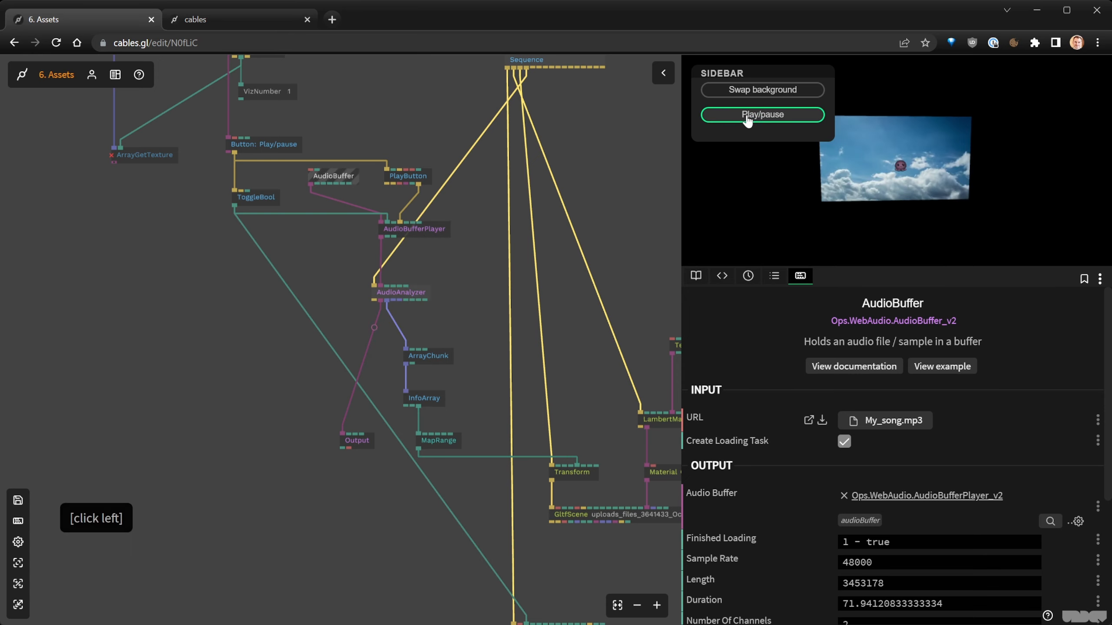
click(747, 119)
click(747, 119)
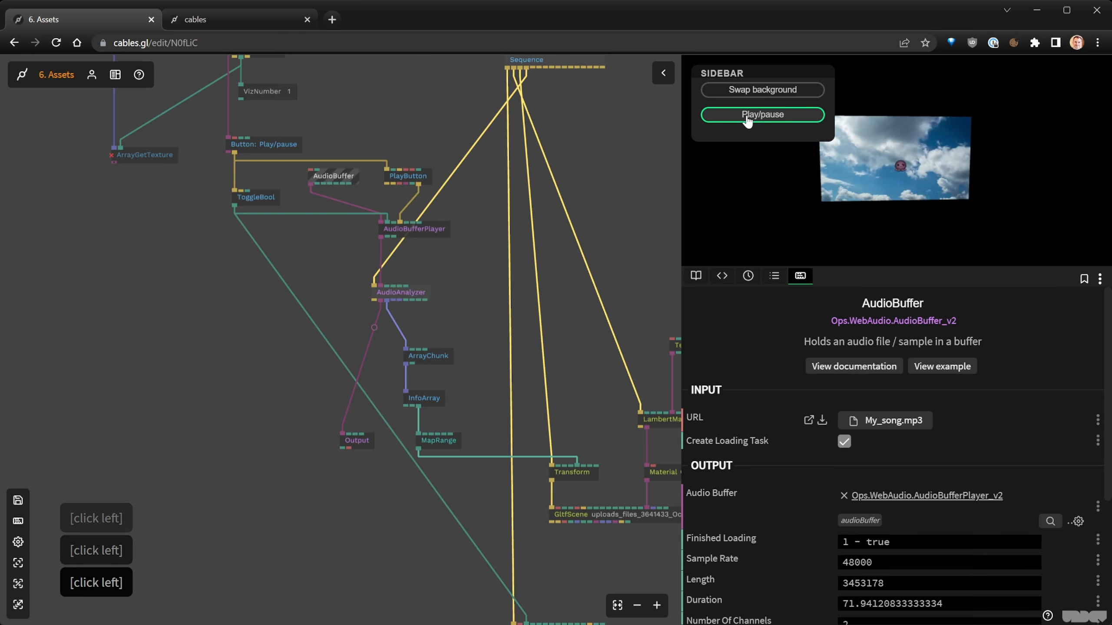
click(643, 193)
key(ctrl+s)
right_click(637, 212)
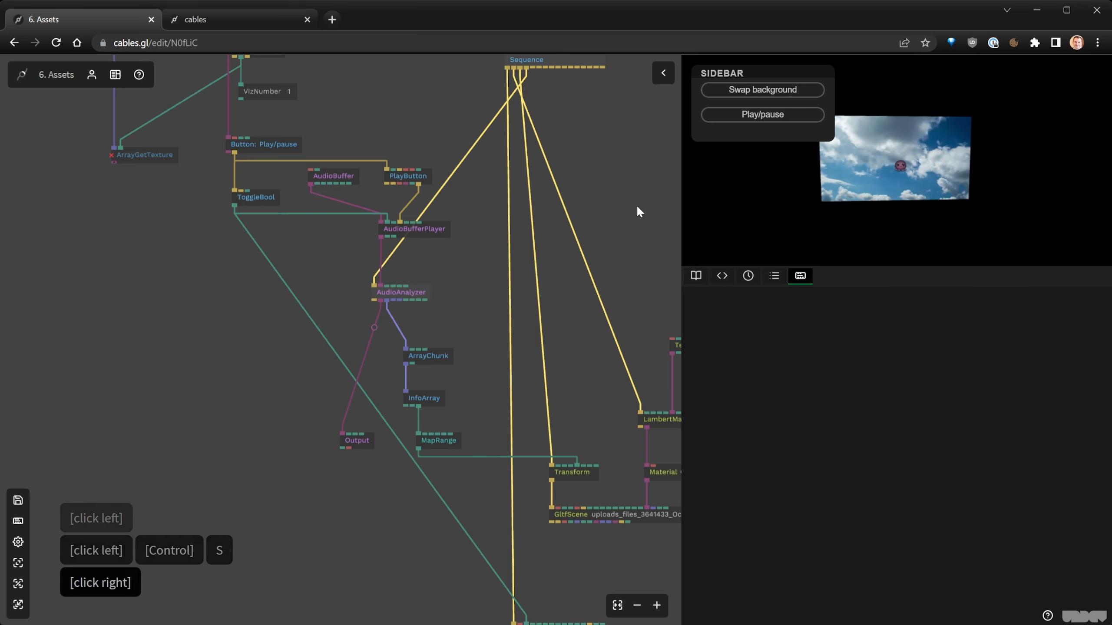
Run Play/pause again to check how the octopus scales with the music, leaving playback stopped.
click(743, 117)
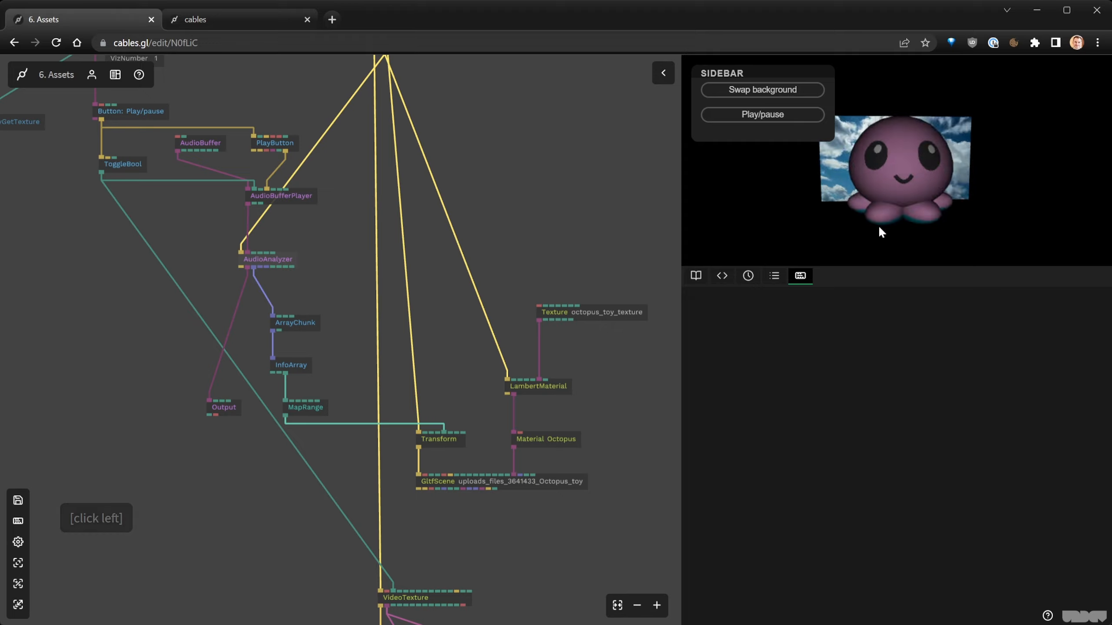
click(761, 118)
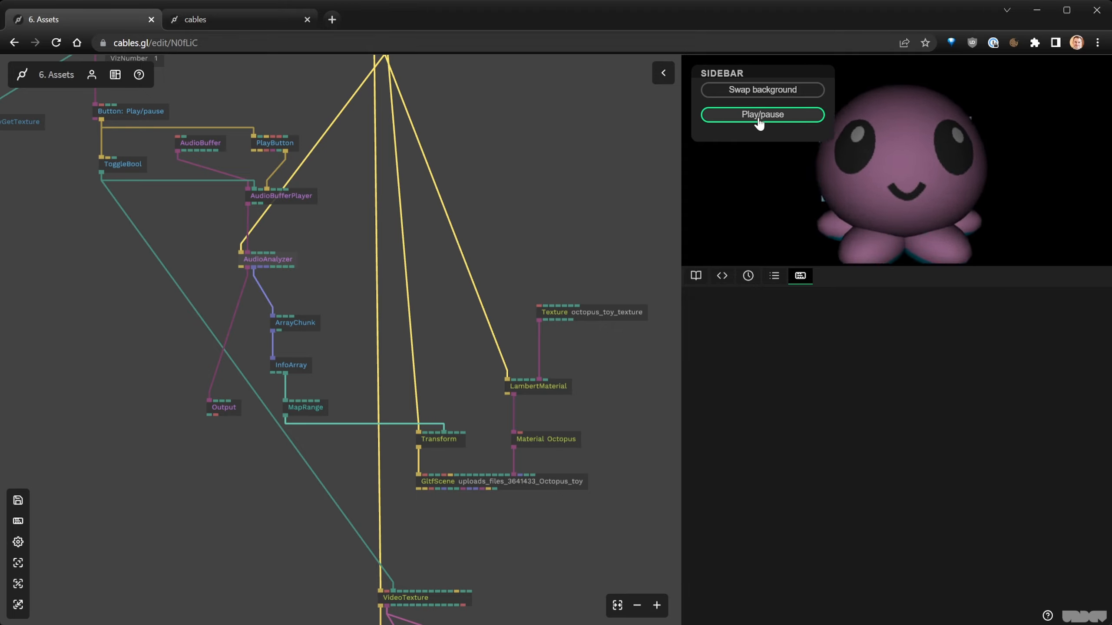
click(761, 116)
Insert a Smooth op into the trigger cable between Sequence and VideoTexture and place it near the octopus Transform.
drag(430, 554, 435, 503)
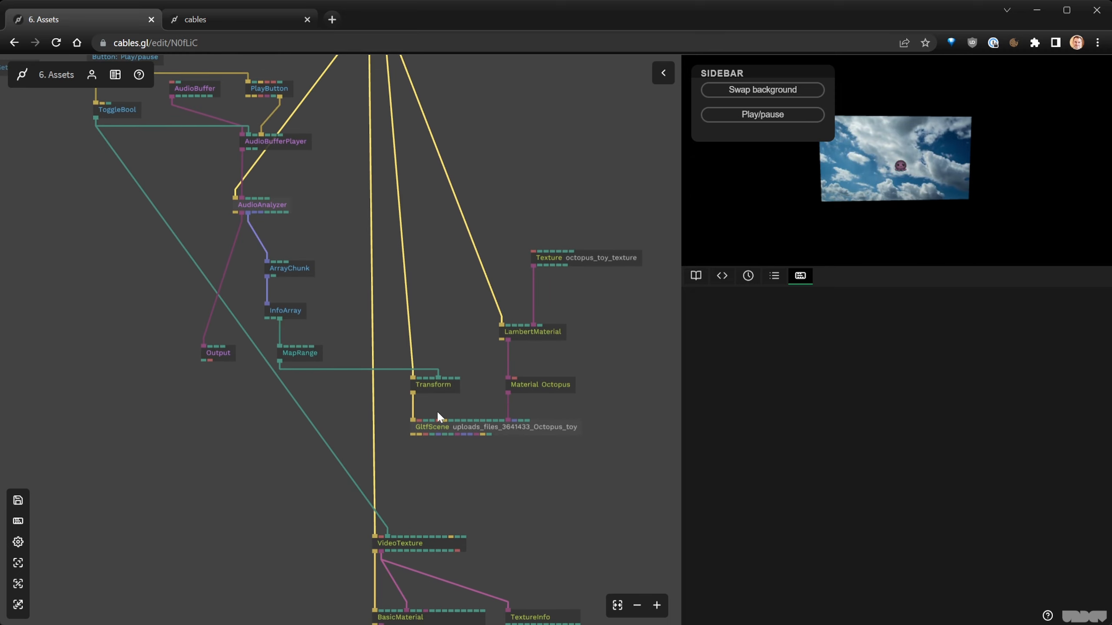
click(372, 301)
text(s)
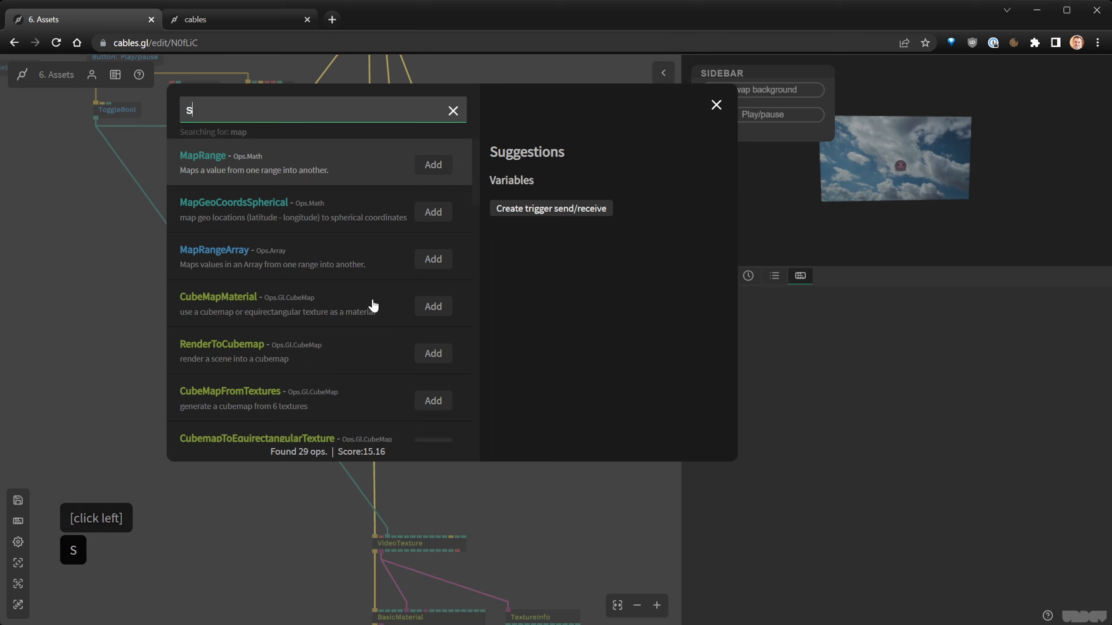
text(mooth)
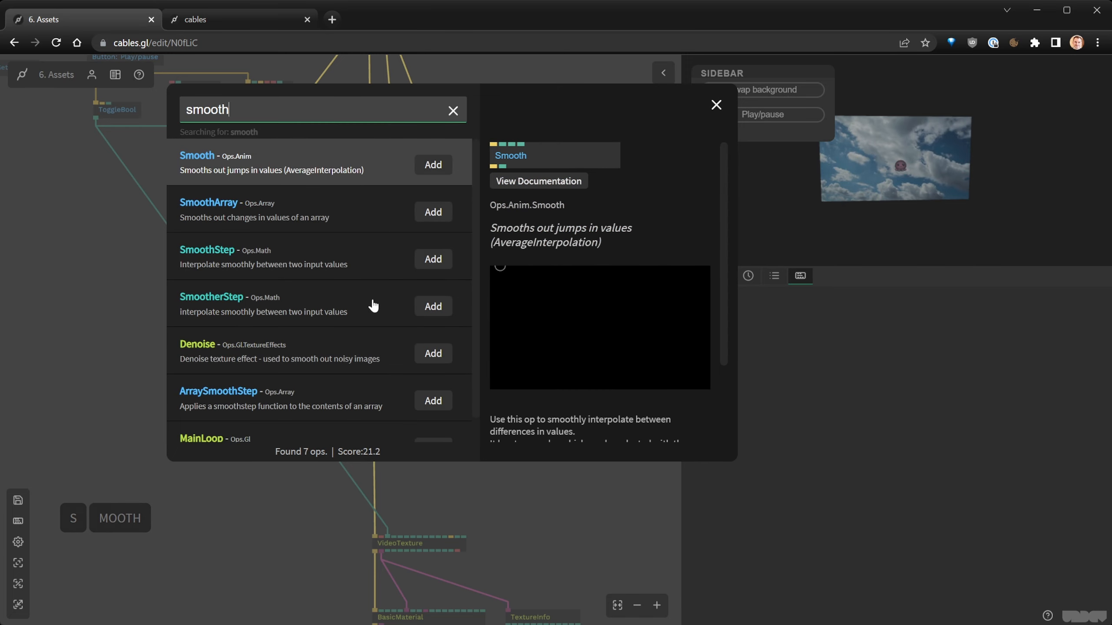
key(Return)
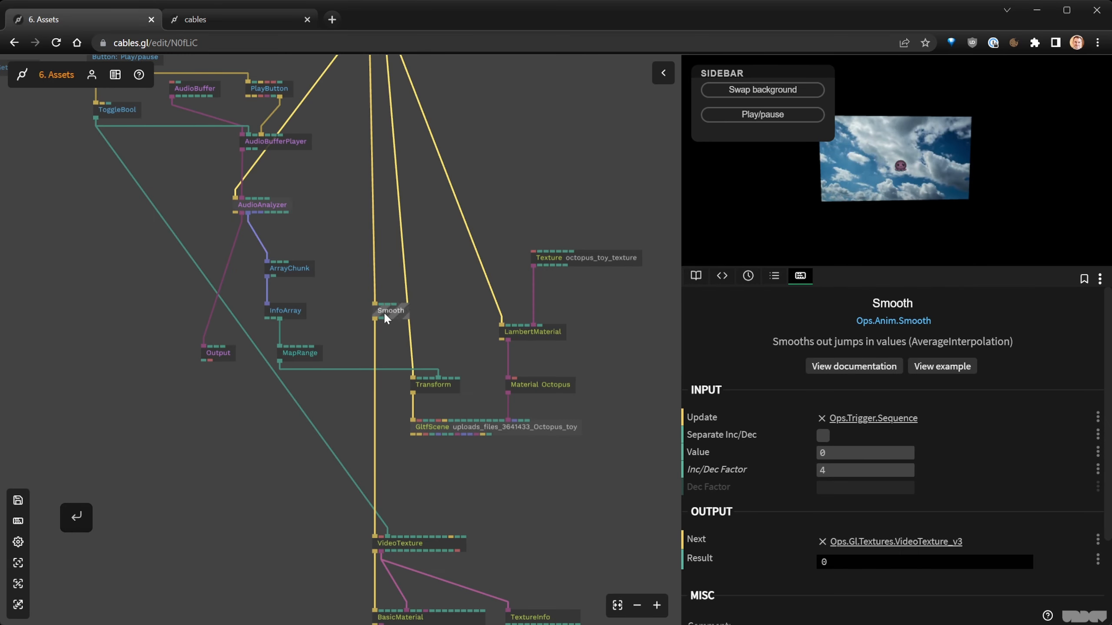
drag(384, 311, 374, 412)
Route MapRange's output through Smooth's Value input and link Smooth's Result to the octopus Transform's Scale.
drag(280, 361, 375, 404)
click(397, 376)
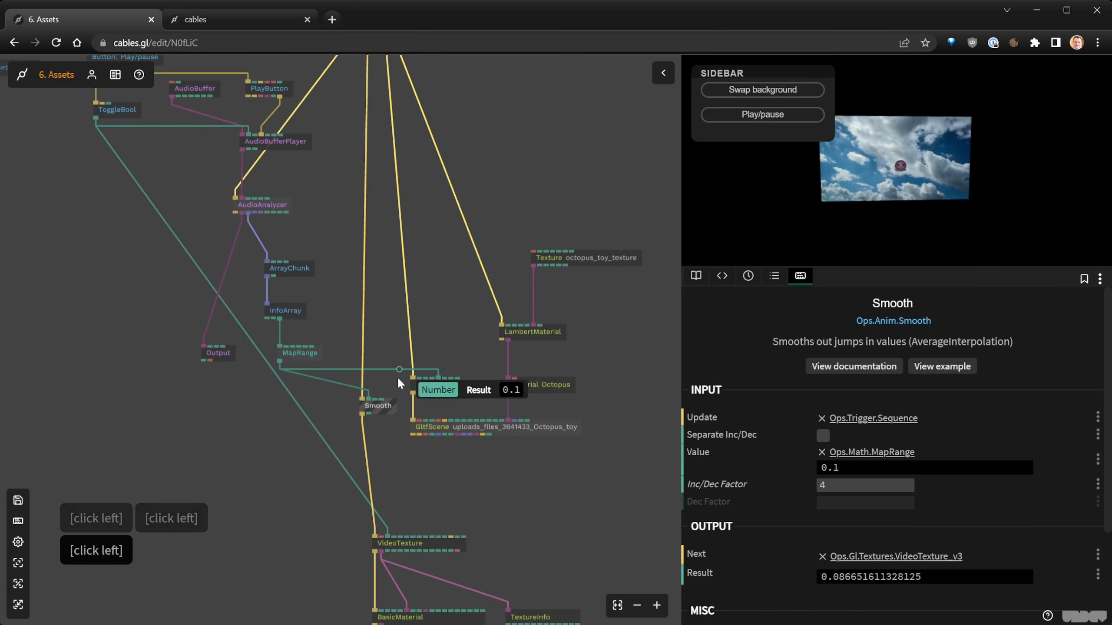
drag(500, 481, 445, 456)
scroll(380, 427, up, 3)
right_click(372, 412)
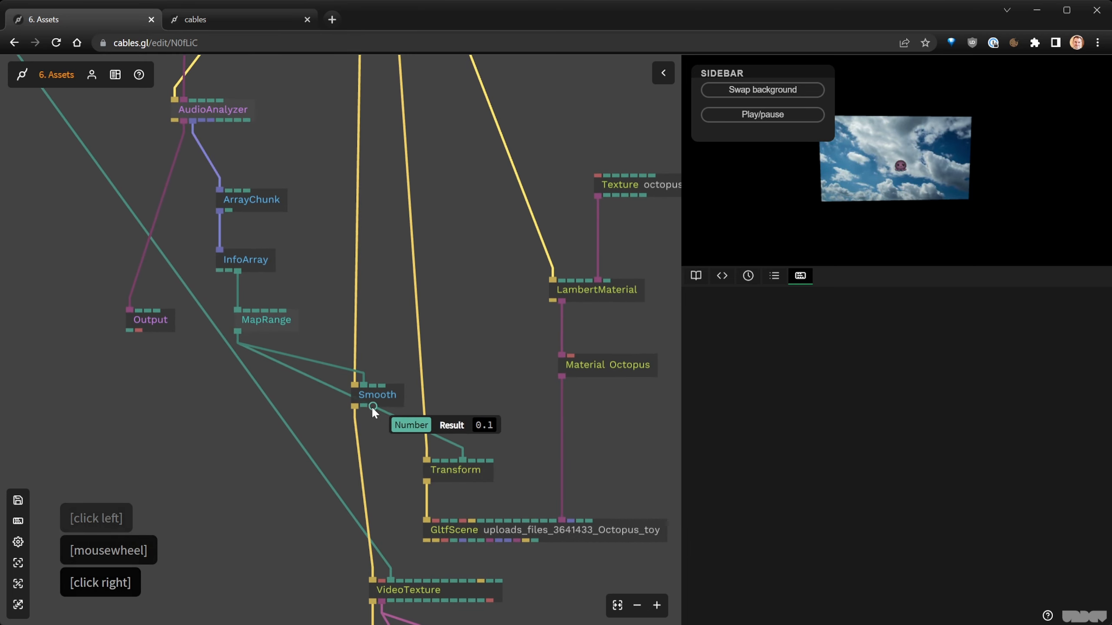
right_click(399, 418)
drag(363, 405, 481, 472)
click(492, 452)
drag(391, 405, 389, 373)
Set Smooth's Inc/Dec Factor to 12 while testing the octopus motion with Play/pause, and leave playback stopped.
click(780, 121)
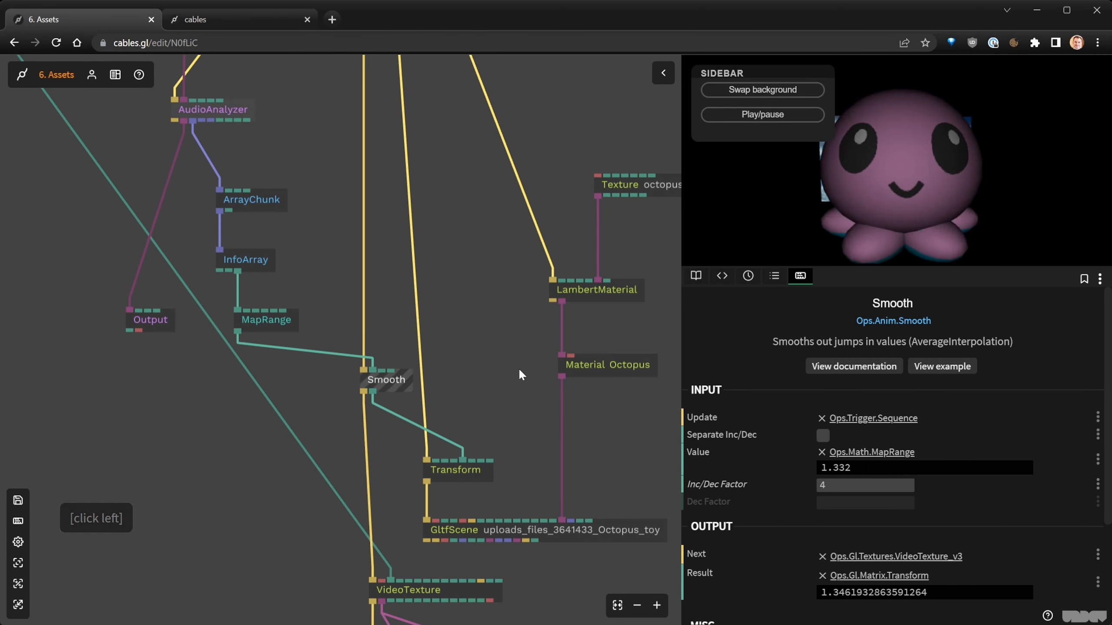
click(399, 382)
click(847, 485)
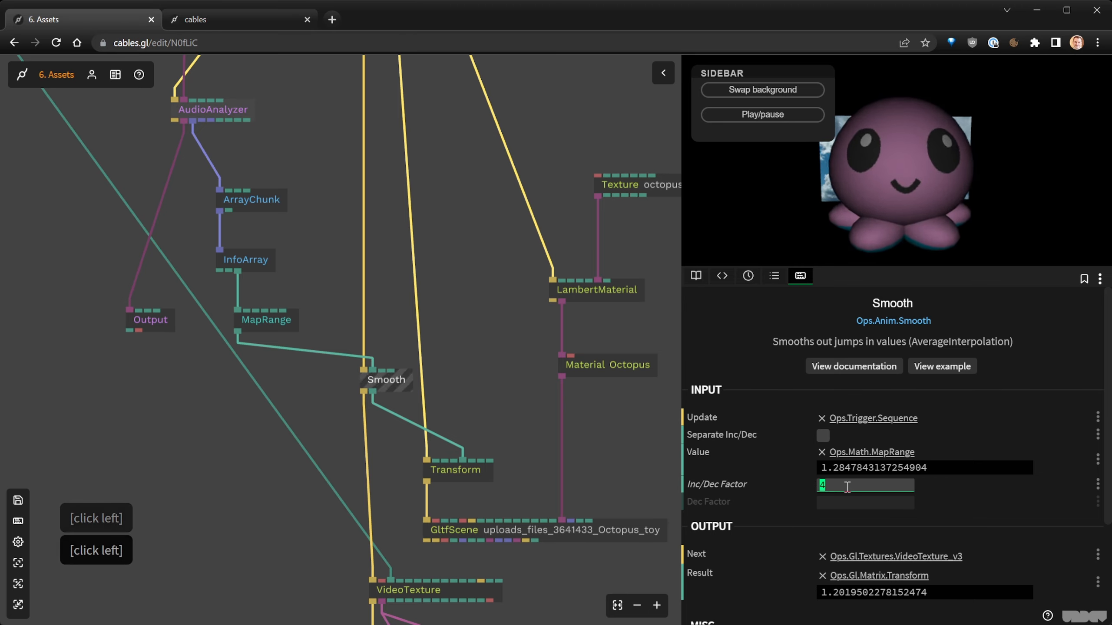
text(12)
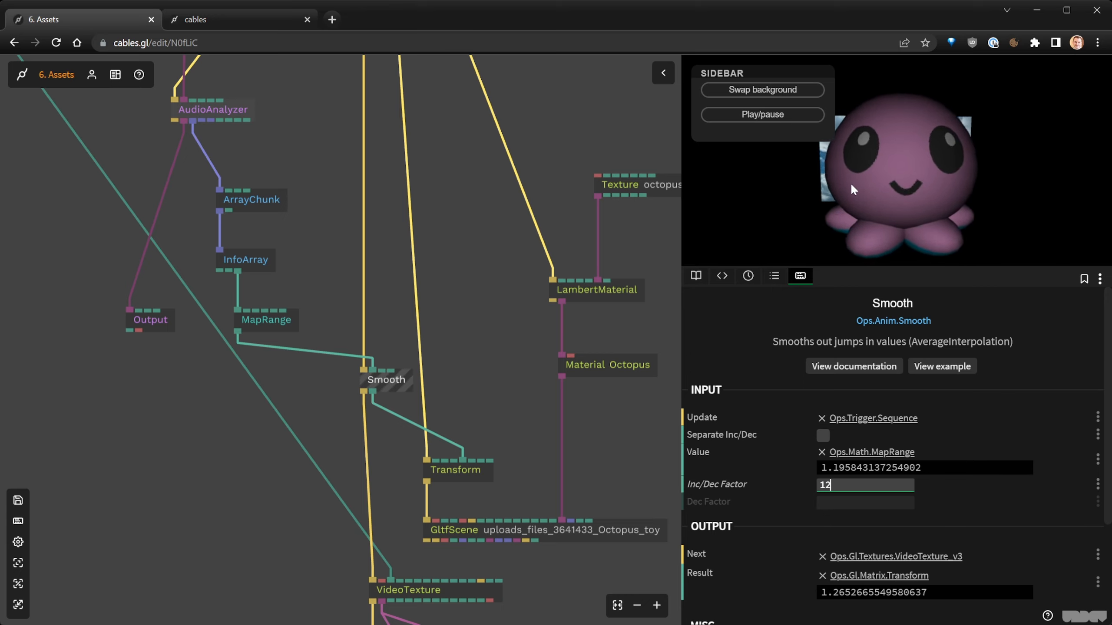
click(743, 122)
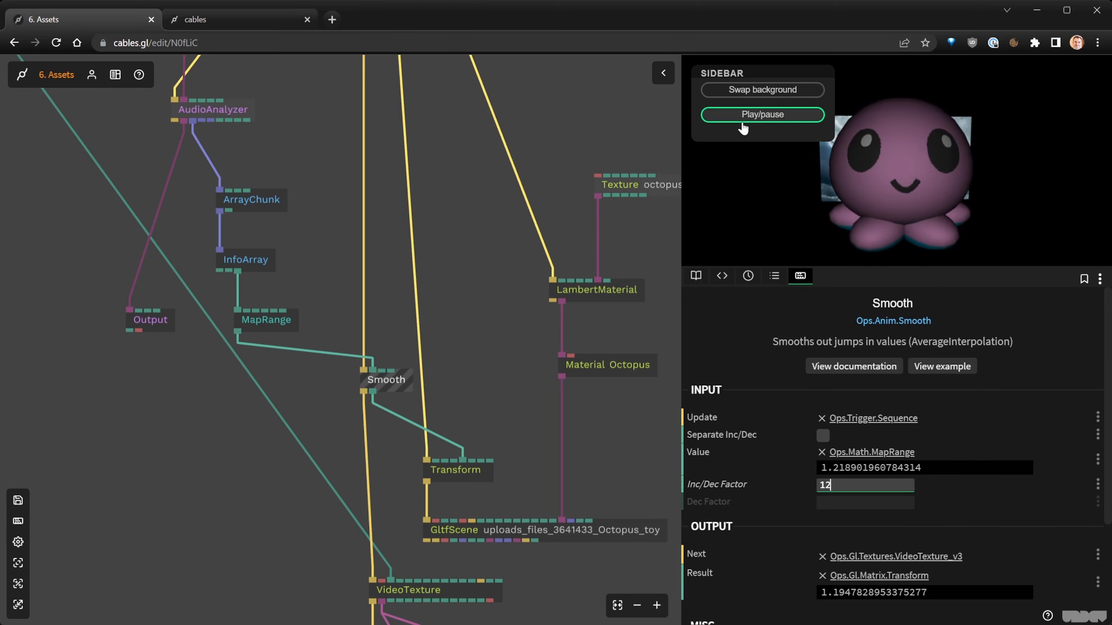
click(742, 122)
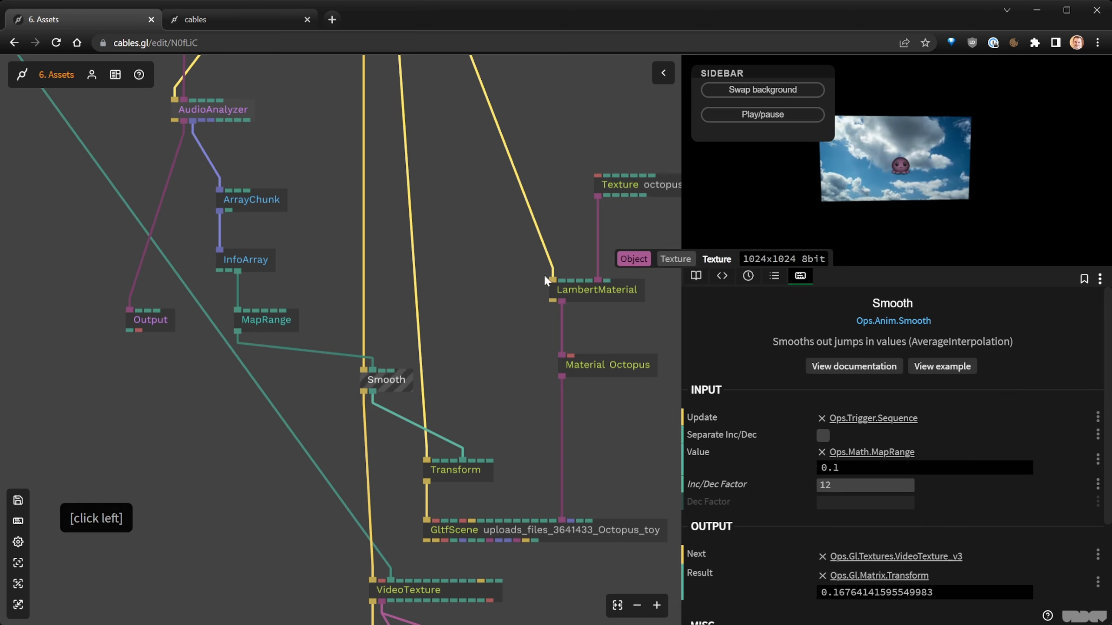
Save the patch and align the VideoTexture, BasicMaterial, TextureInfo and Rectangle ops beneath Smooth.
click(476, 327)
scroll(477, 326, down, 4)
drag(476, 326, 456, 269)
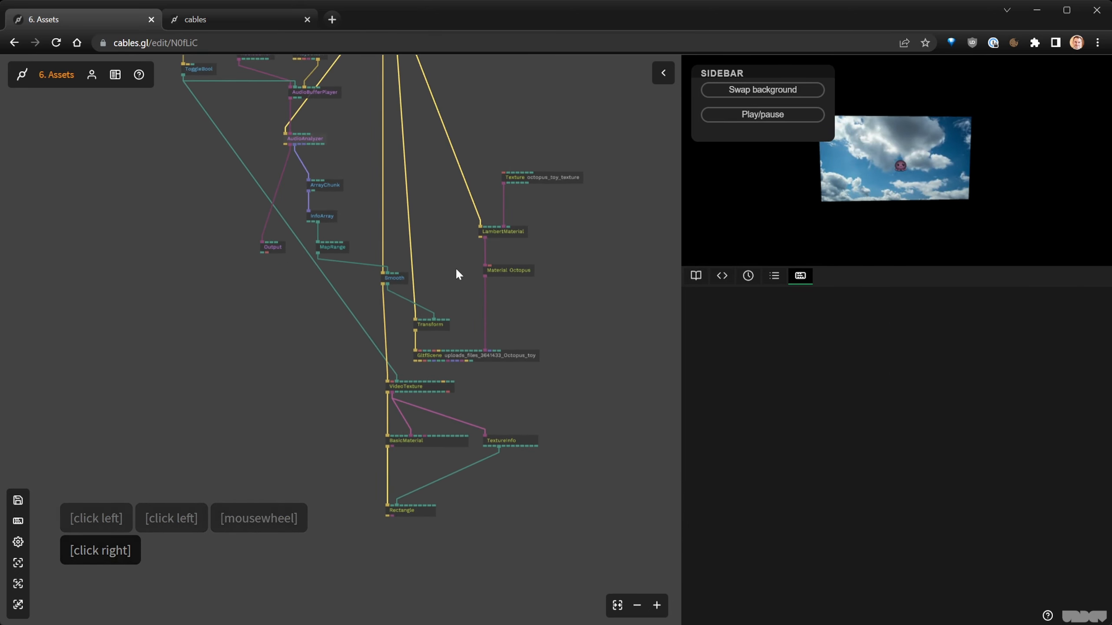
key(ctrl+s)
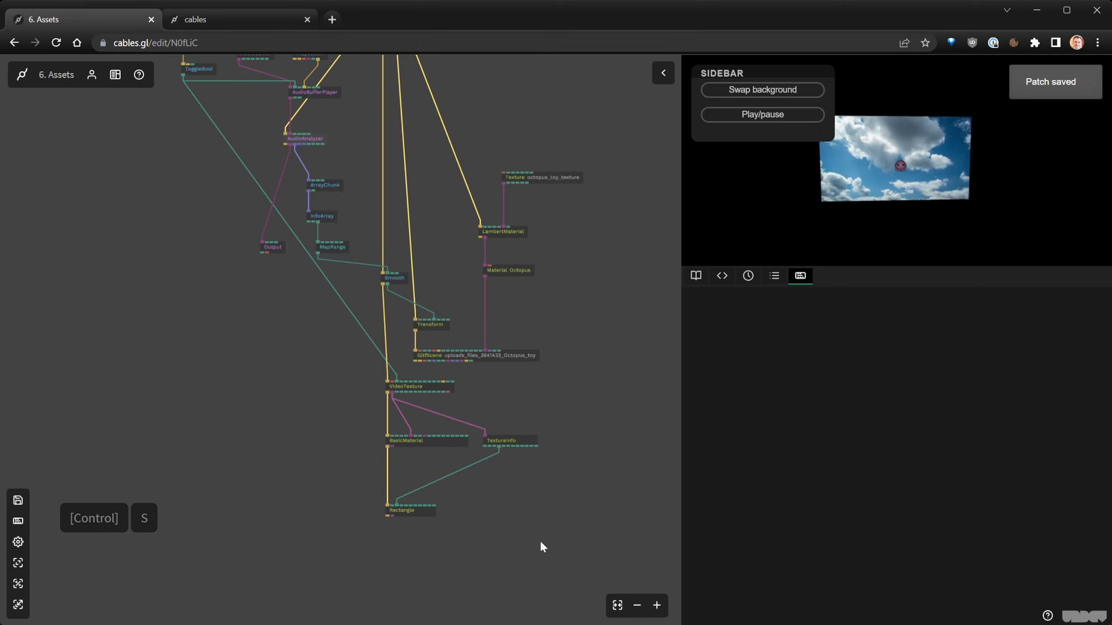
drag(540, 541, 408, 381)
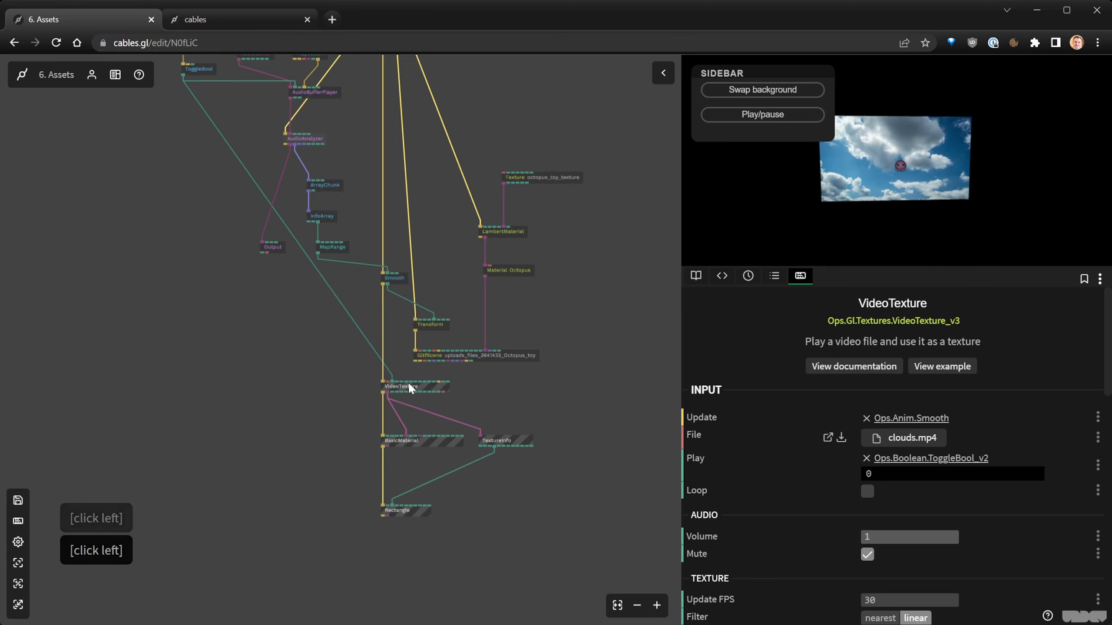
click(578, 440)
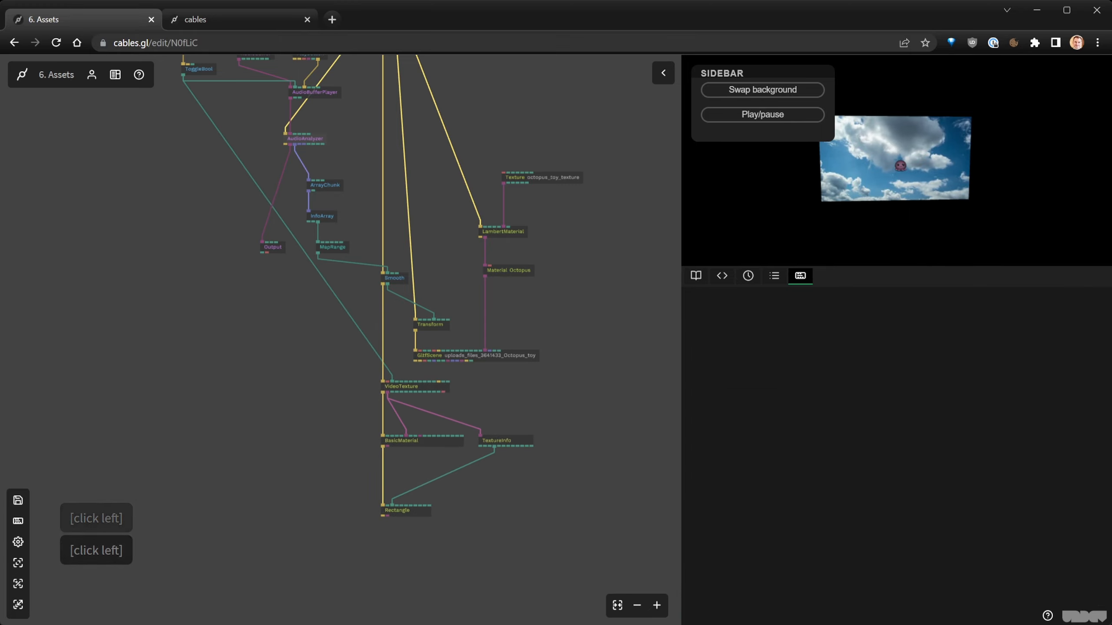
Disable the Mute option on the WebAudio Output op so the music can be heard.
click(842, 151)
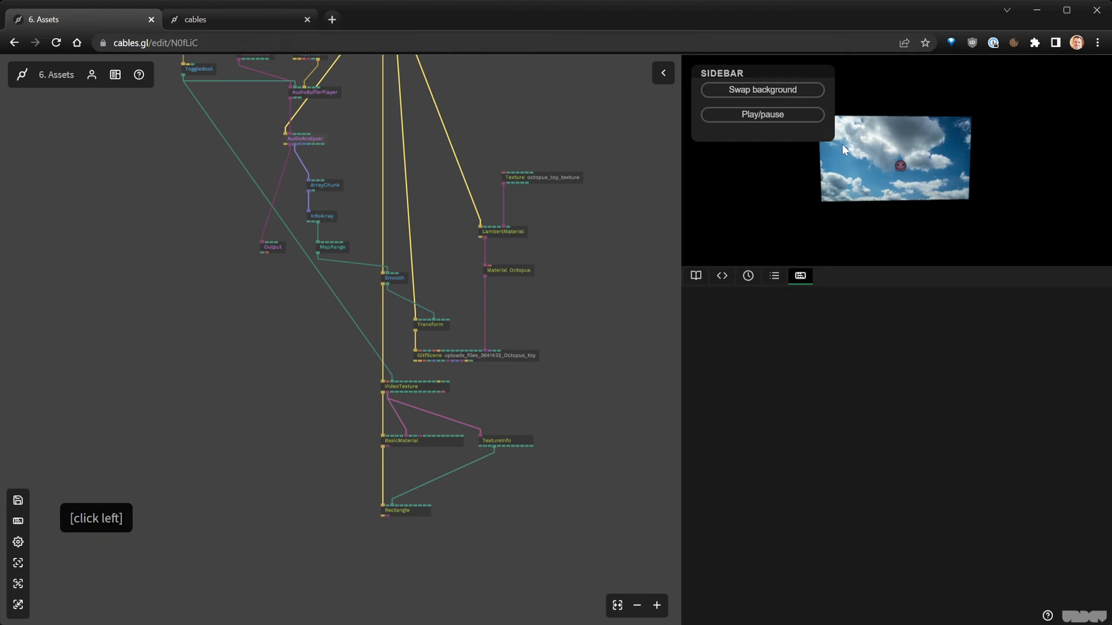
click(789, 119)
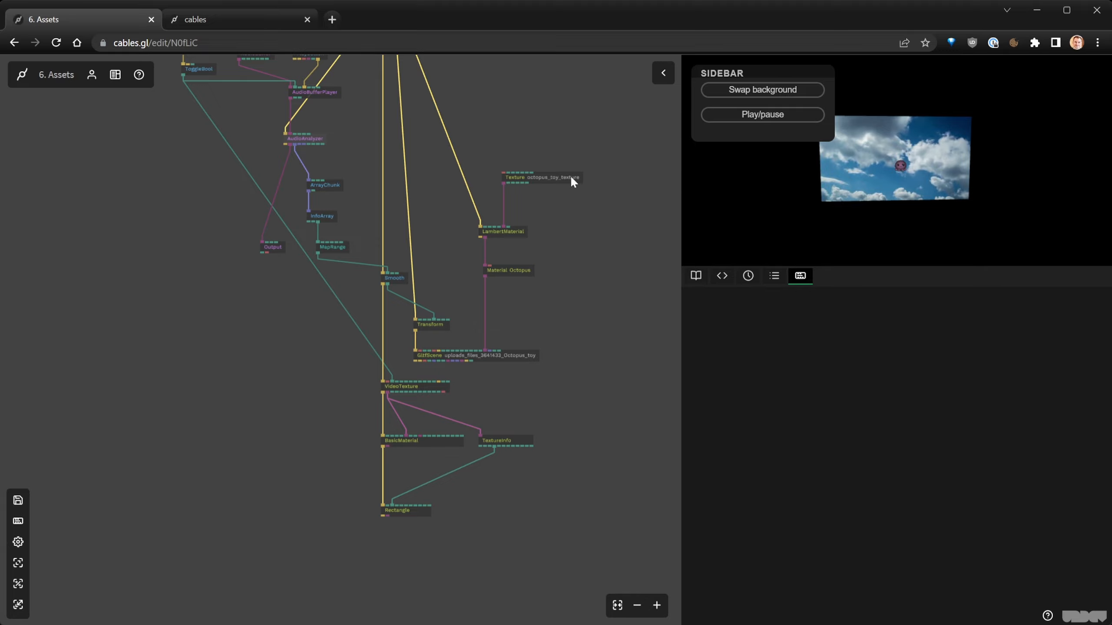
scroll(361, 162, down, 2)
drag(328, 124, 346, 265)
scroll(346, 267, up, 3)
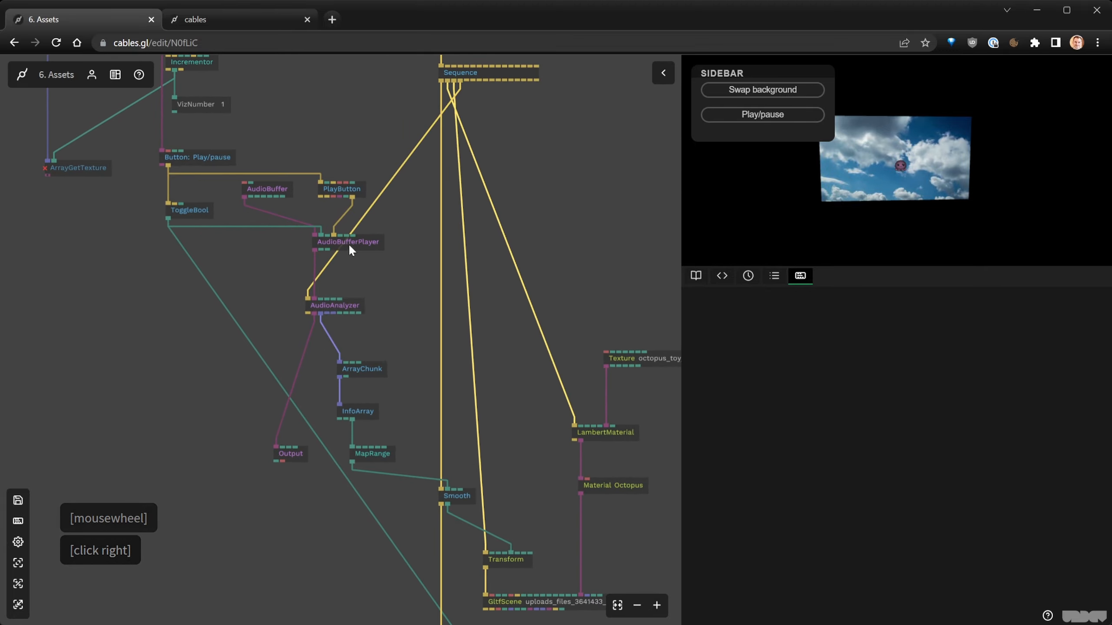
click(289, 454)
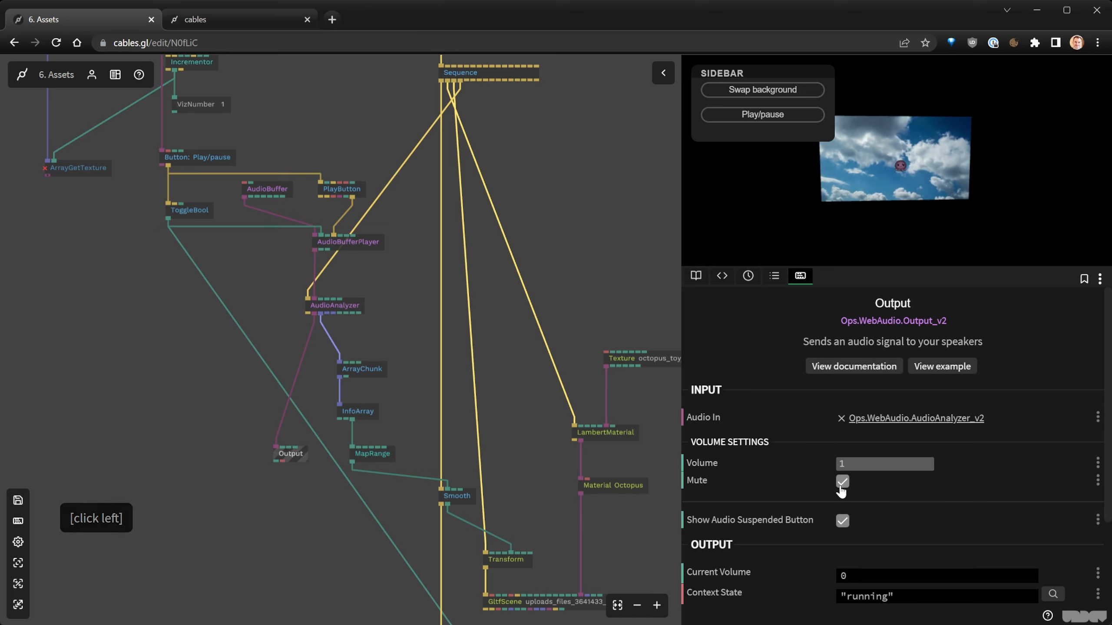
click(841, 482)
Play the patch with sound, inspect the pulsing octopus at different zoom levels, and pause playback.
click(762, 116)
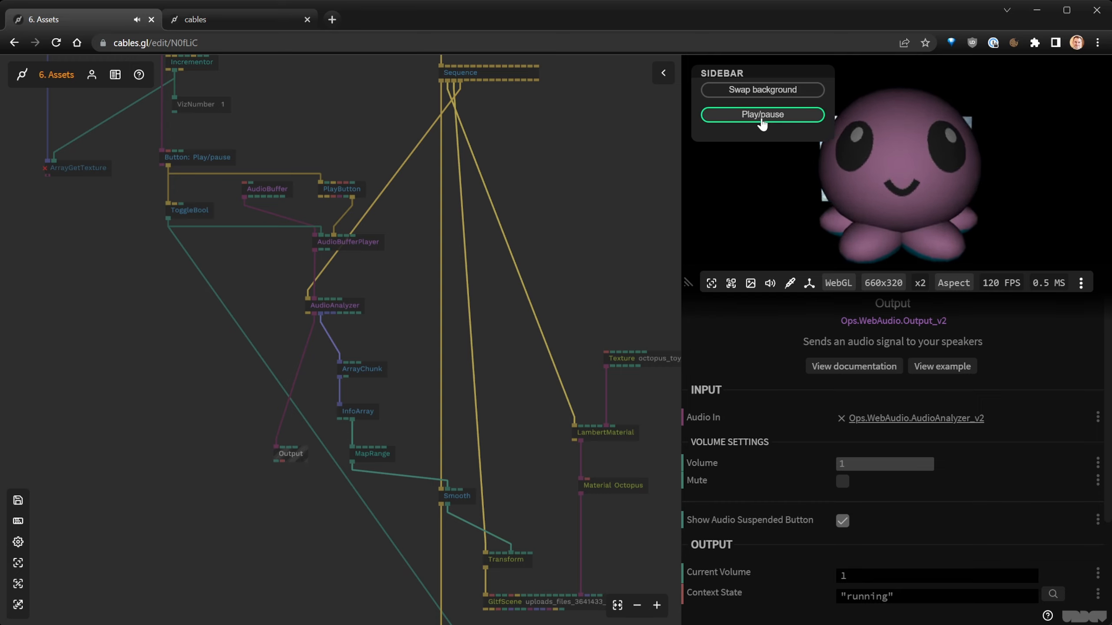
click(809, 159)
scroll(831, 166, up, 5)
scroll(918, 181, down, 10)
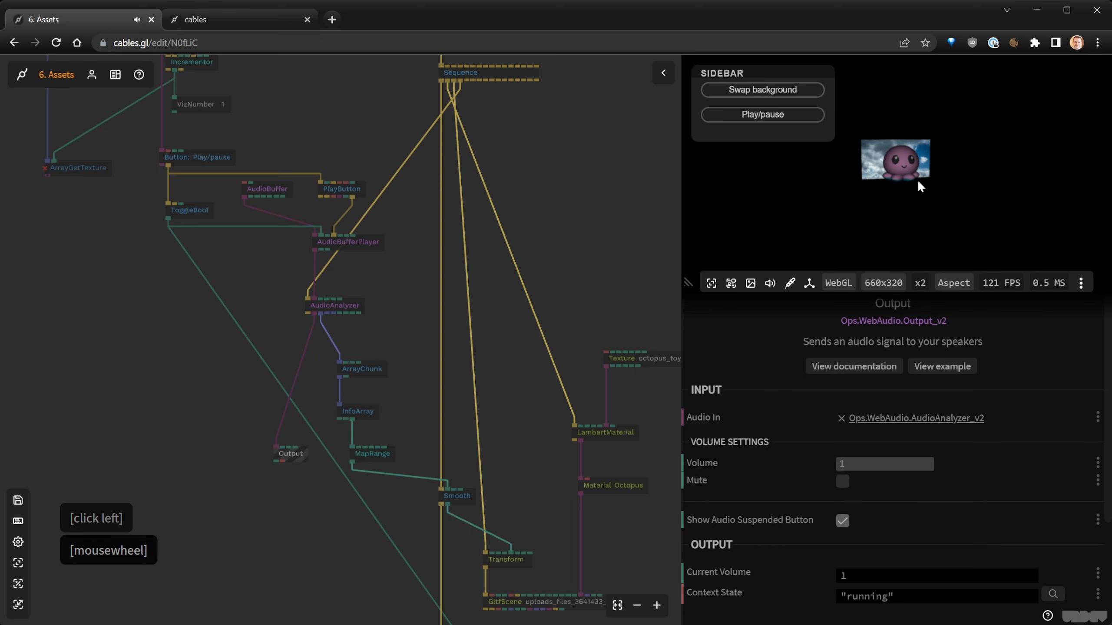
click(751, 124)
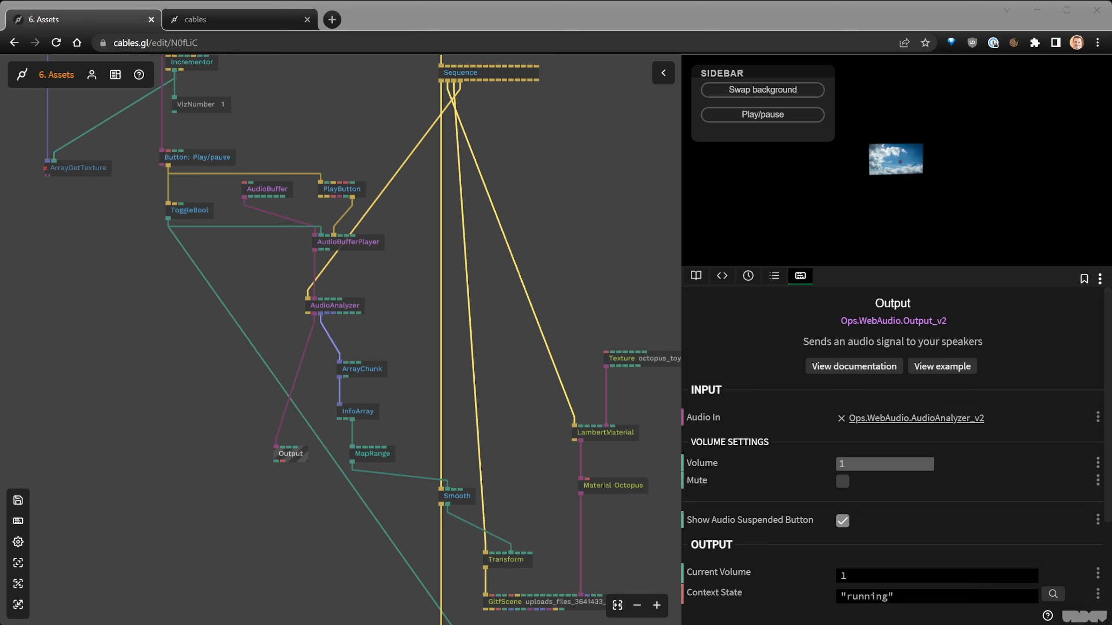
Bring the preview camera back closer to the cloud background and save the patch.
click(413, 366)
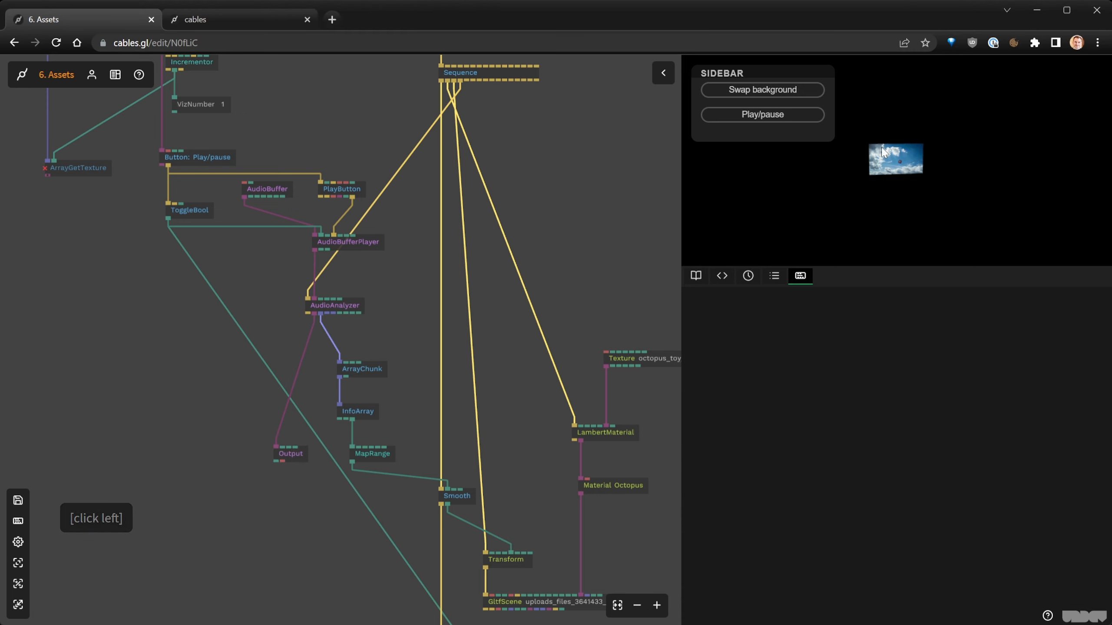
scroll(877, 191, up, 5)
scroll(879, 192, up, 3)
mouse_move(854, 176)
mouse_down()
mouse_move(877, 205)
mouse_move(856, 194)
mouse_up()
scroll(856, 193, down, 5)
click(560, 240)
scroll(561, 241, down, 2)
right_click(561, 241)
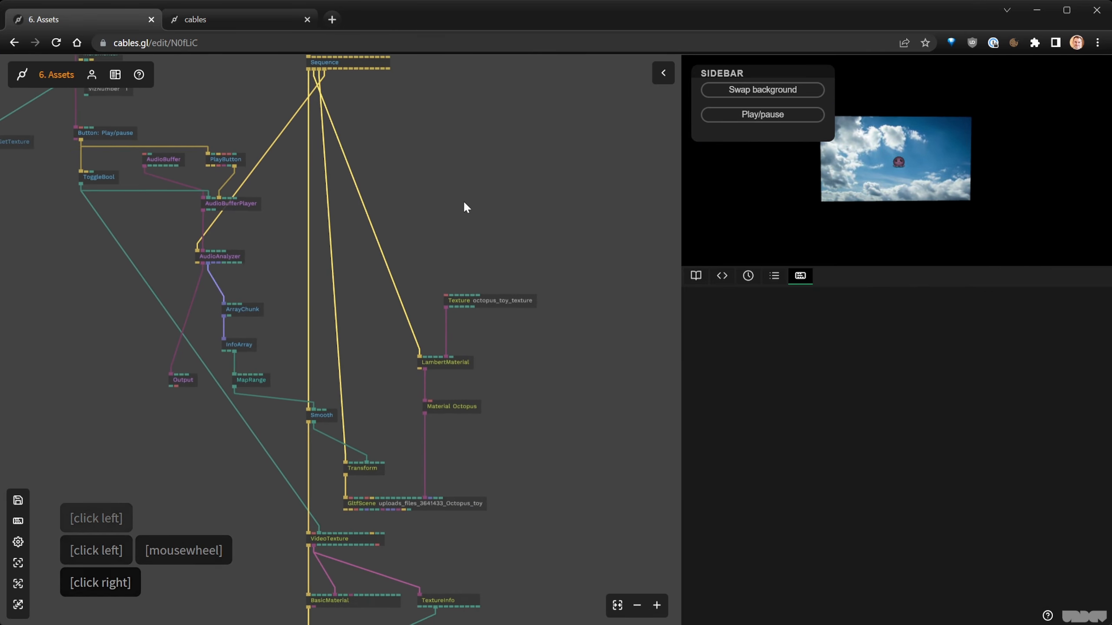
scroll(463, 200, down, 2)
key(ctrl+s)
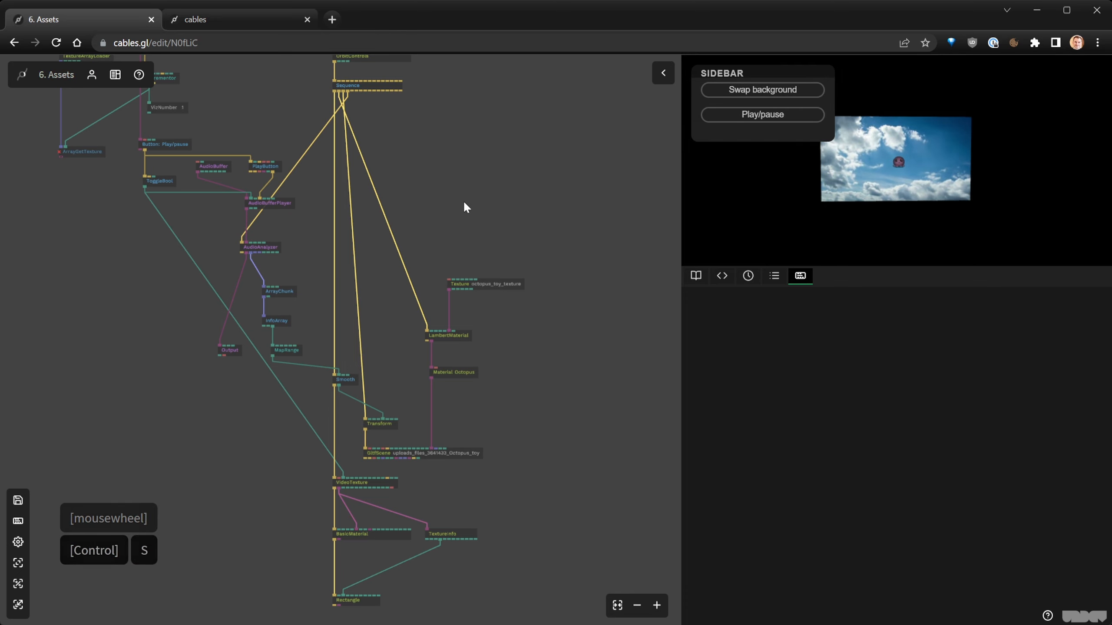